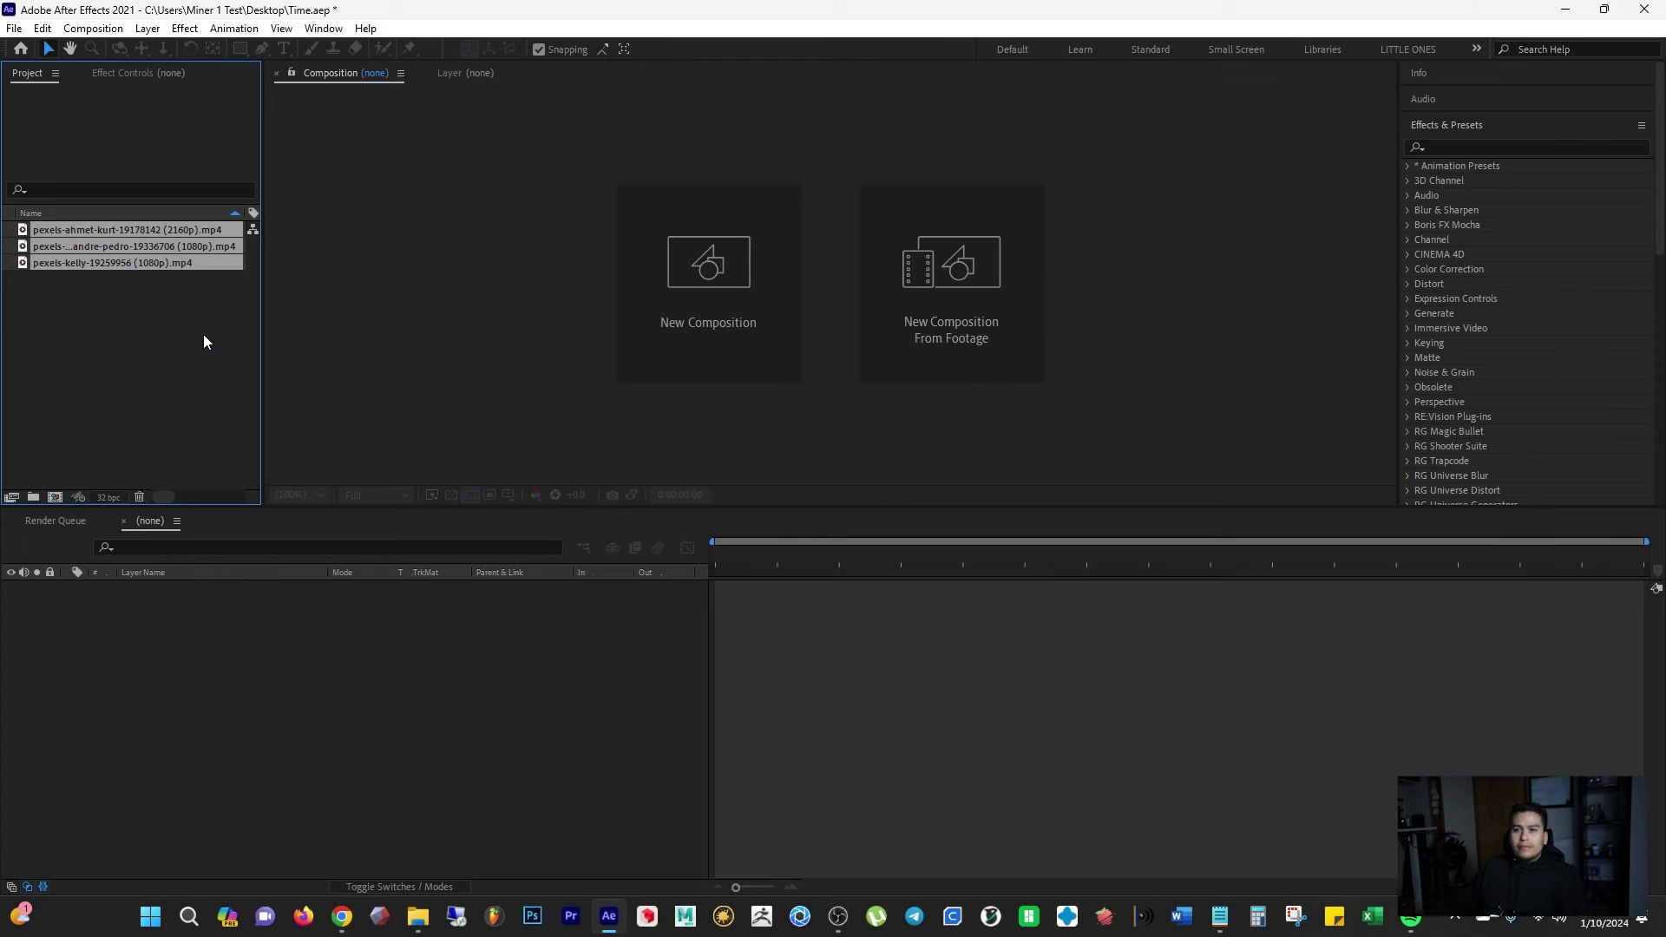
# Step: Check the properties of the three imported video clips one by one
pyautogui.click(112, 233)
pyautogui.click(105, 245)
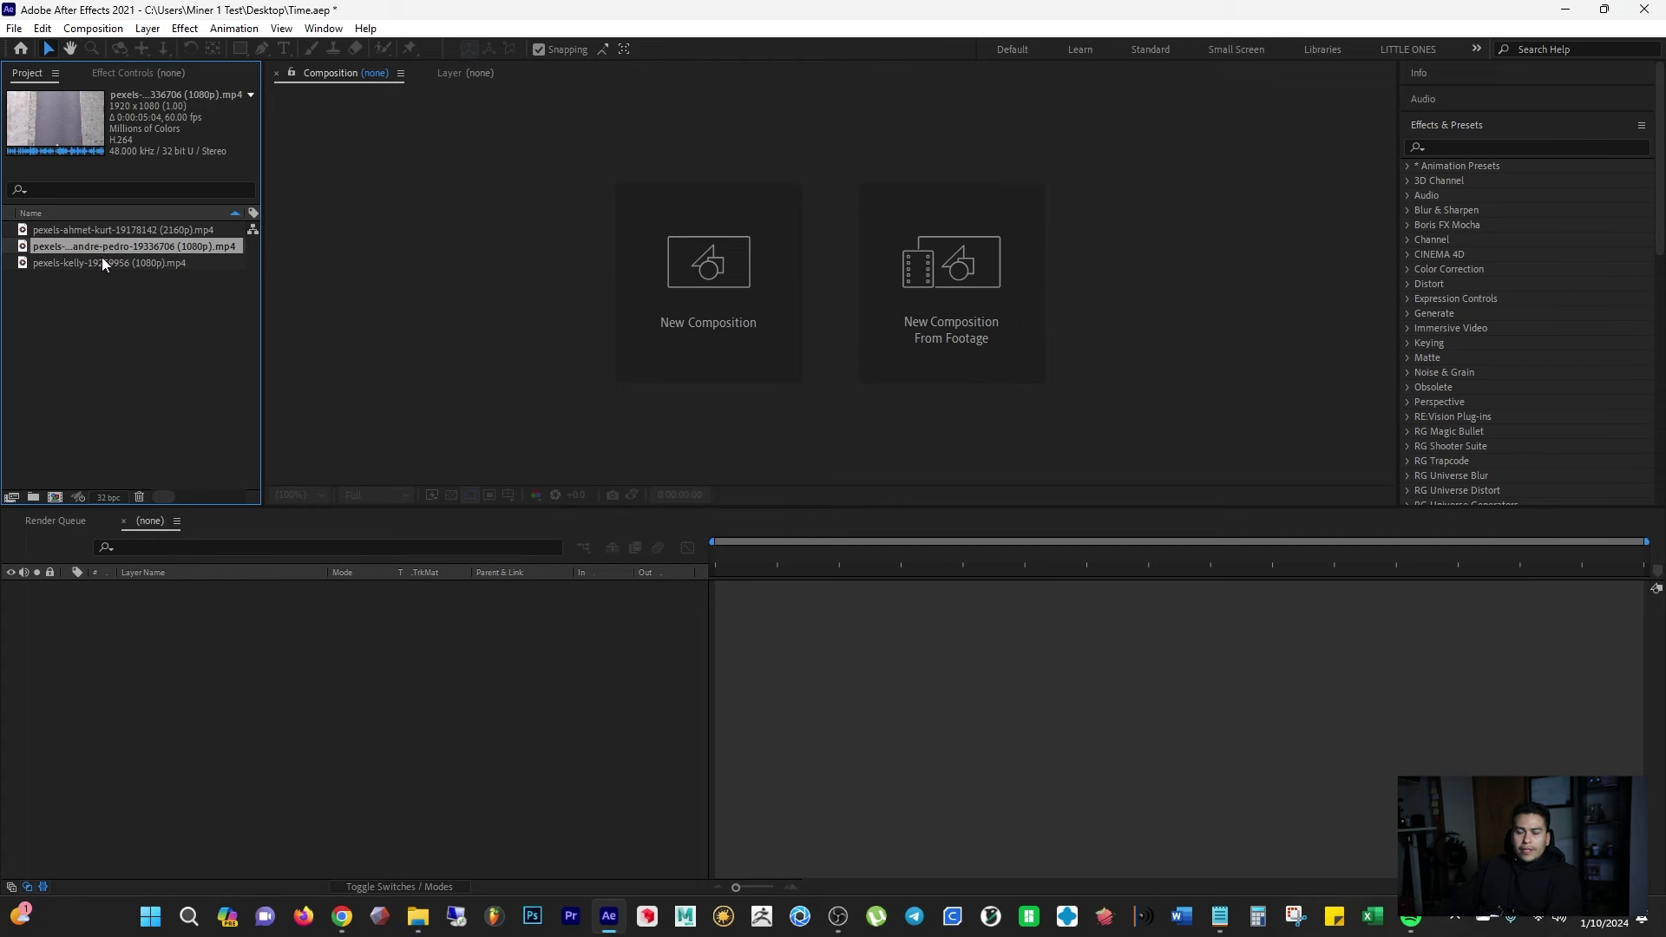
pyautogui.click(103, 259)
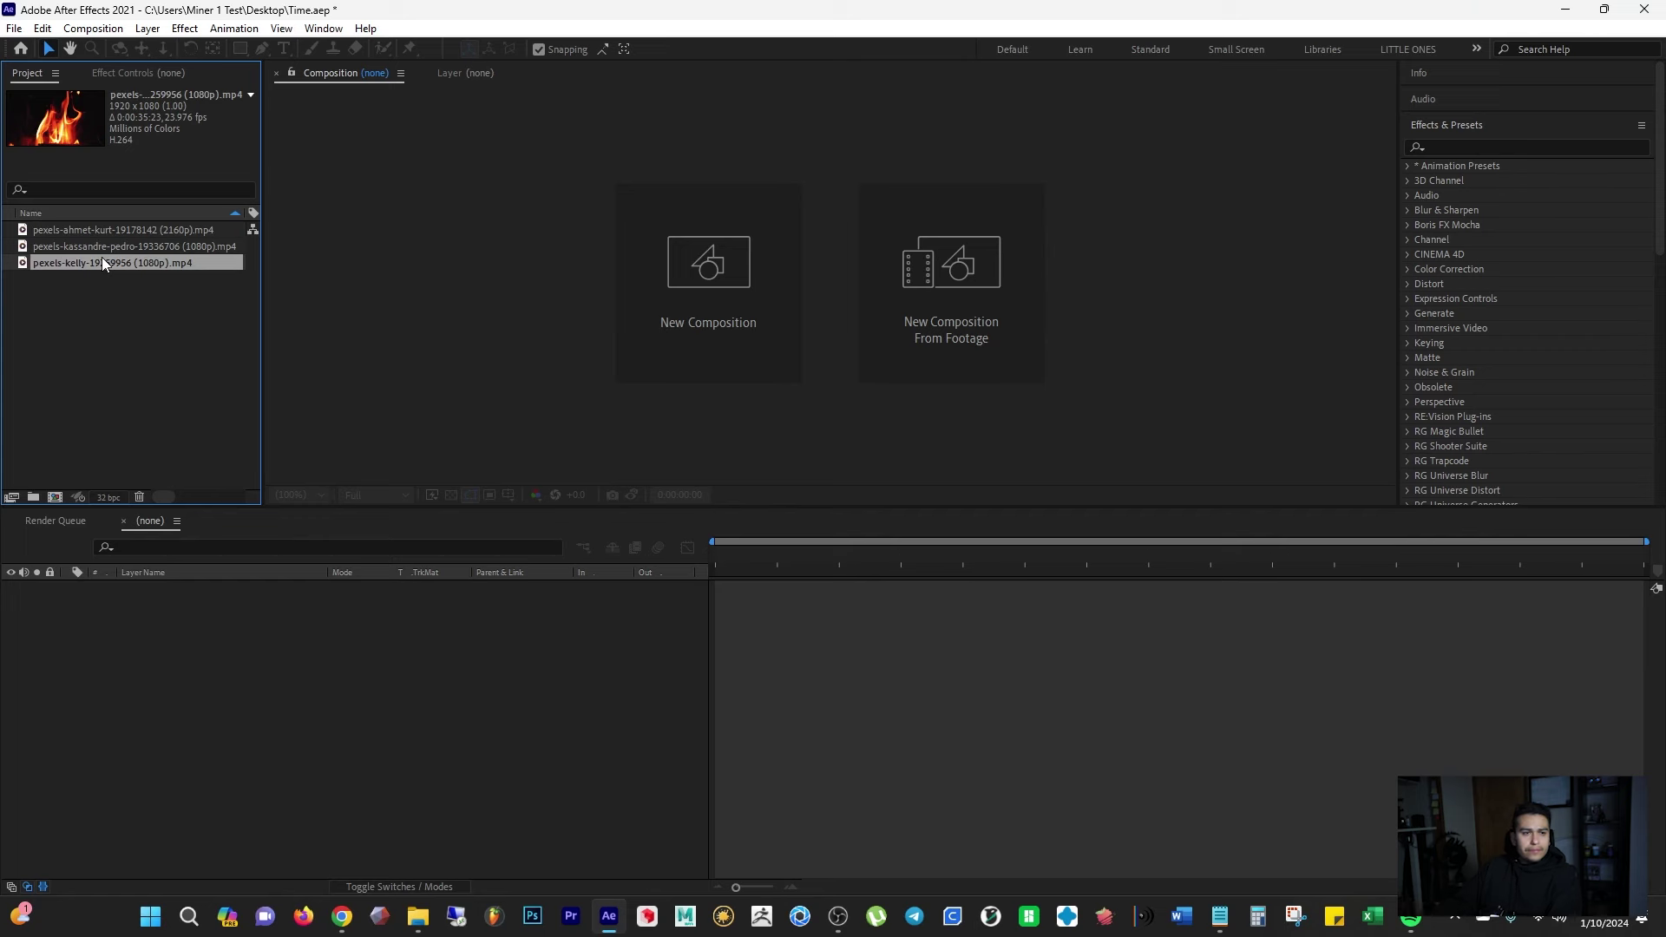
pyautogui.click(83, 230)
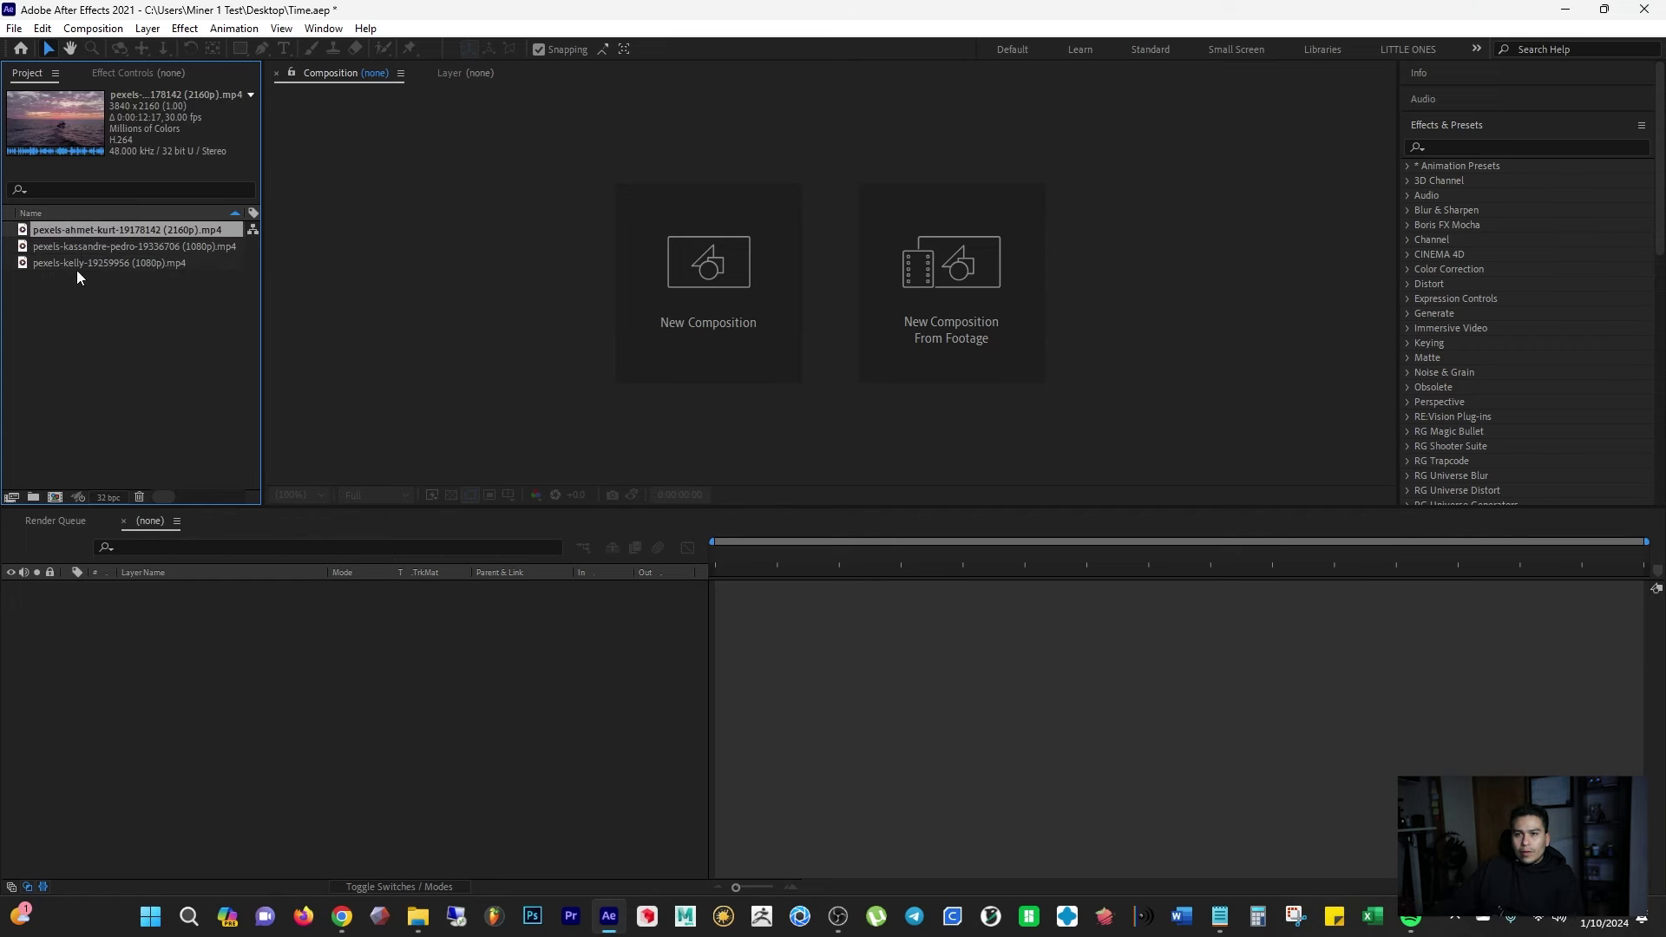
# Step: Create a composition from the 2160p boat clip and preview its playback
pyautogui.moveTo(61, 232); pyautogui.dragTo(55, 497)
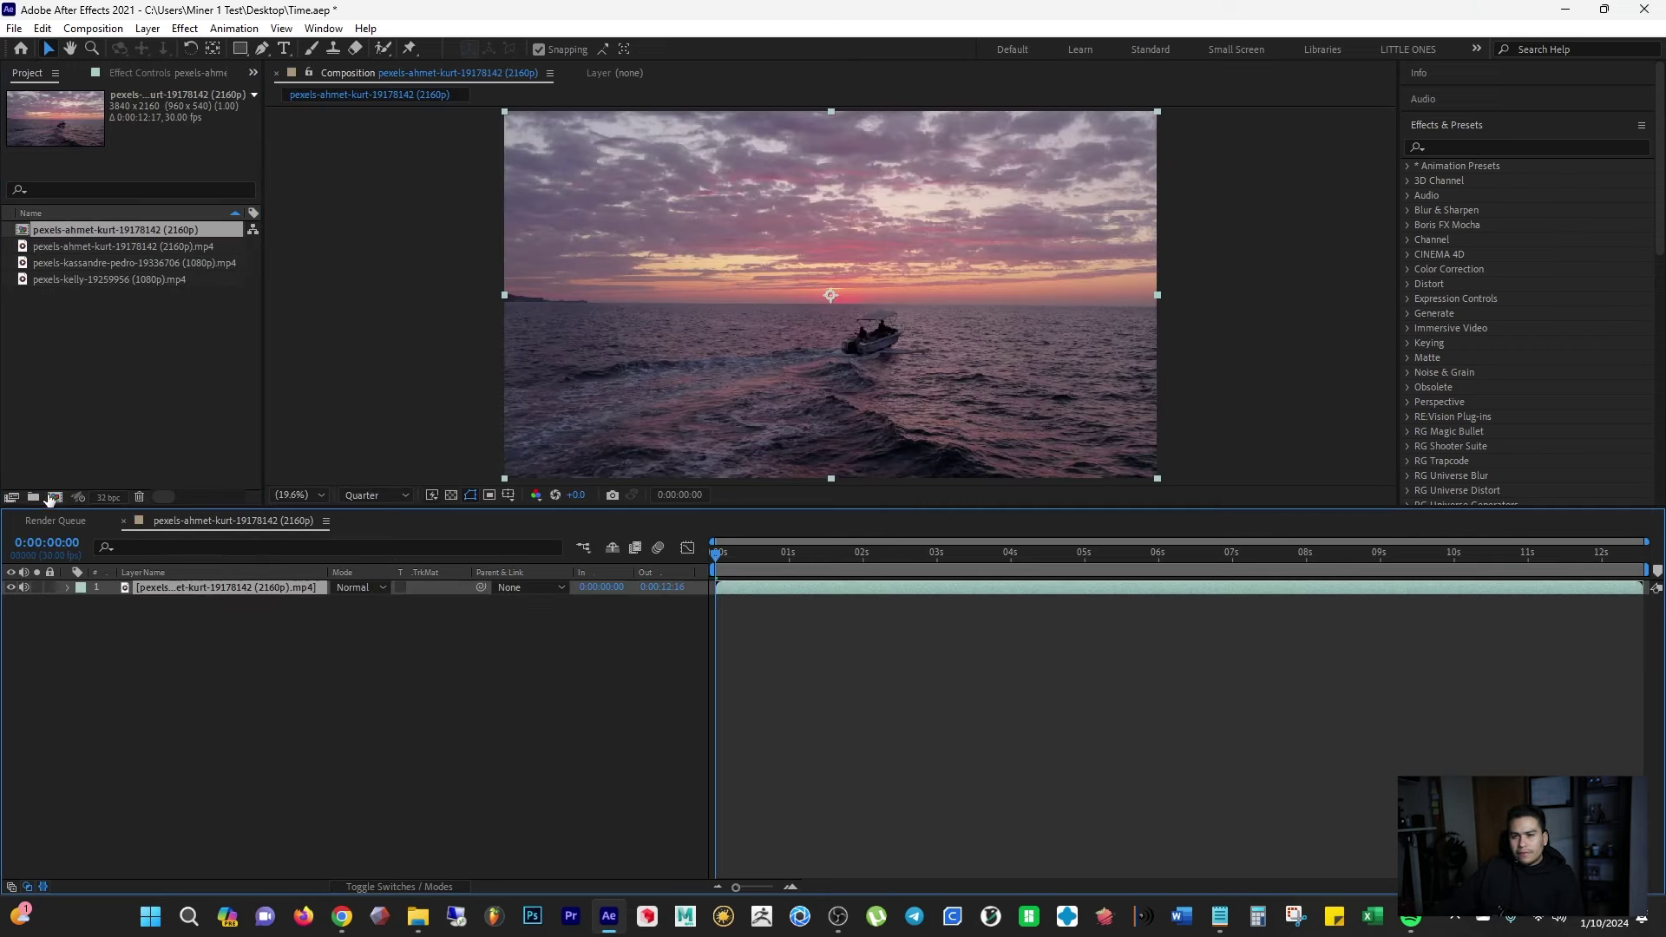
pyautogui.click(480, 666)
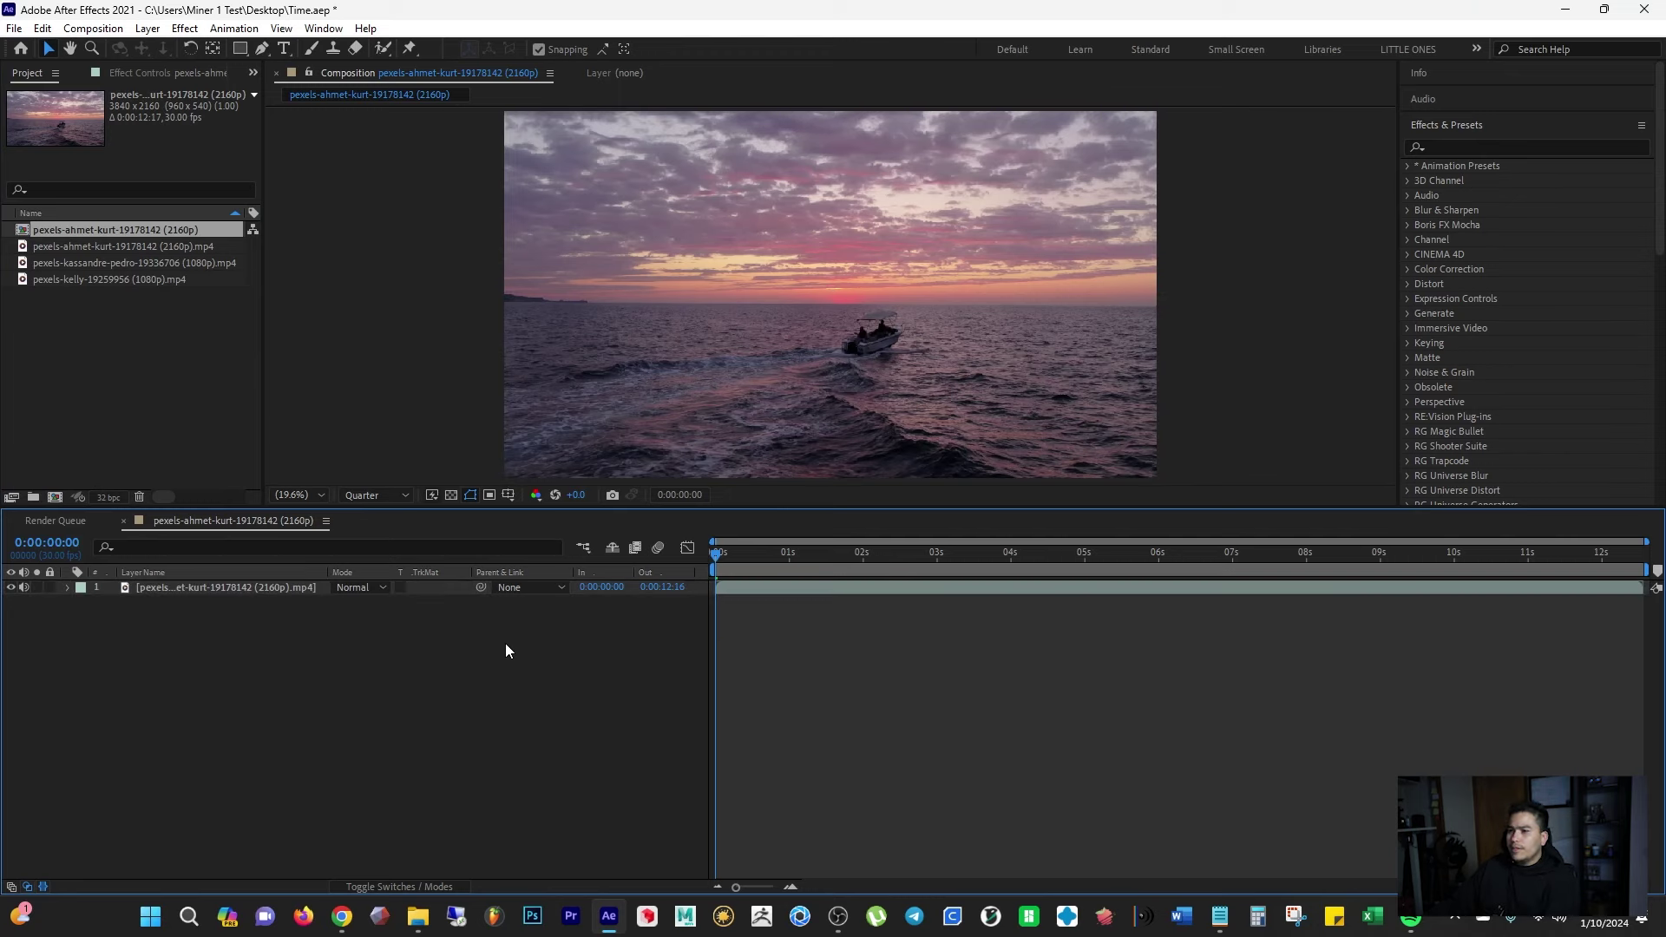
pyautogui.press('space')
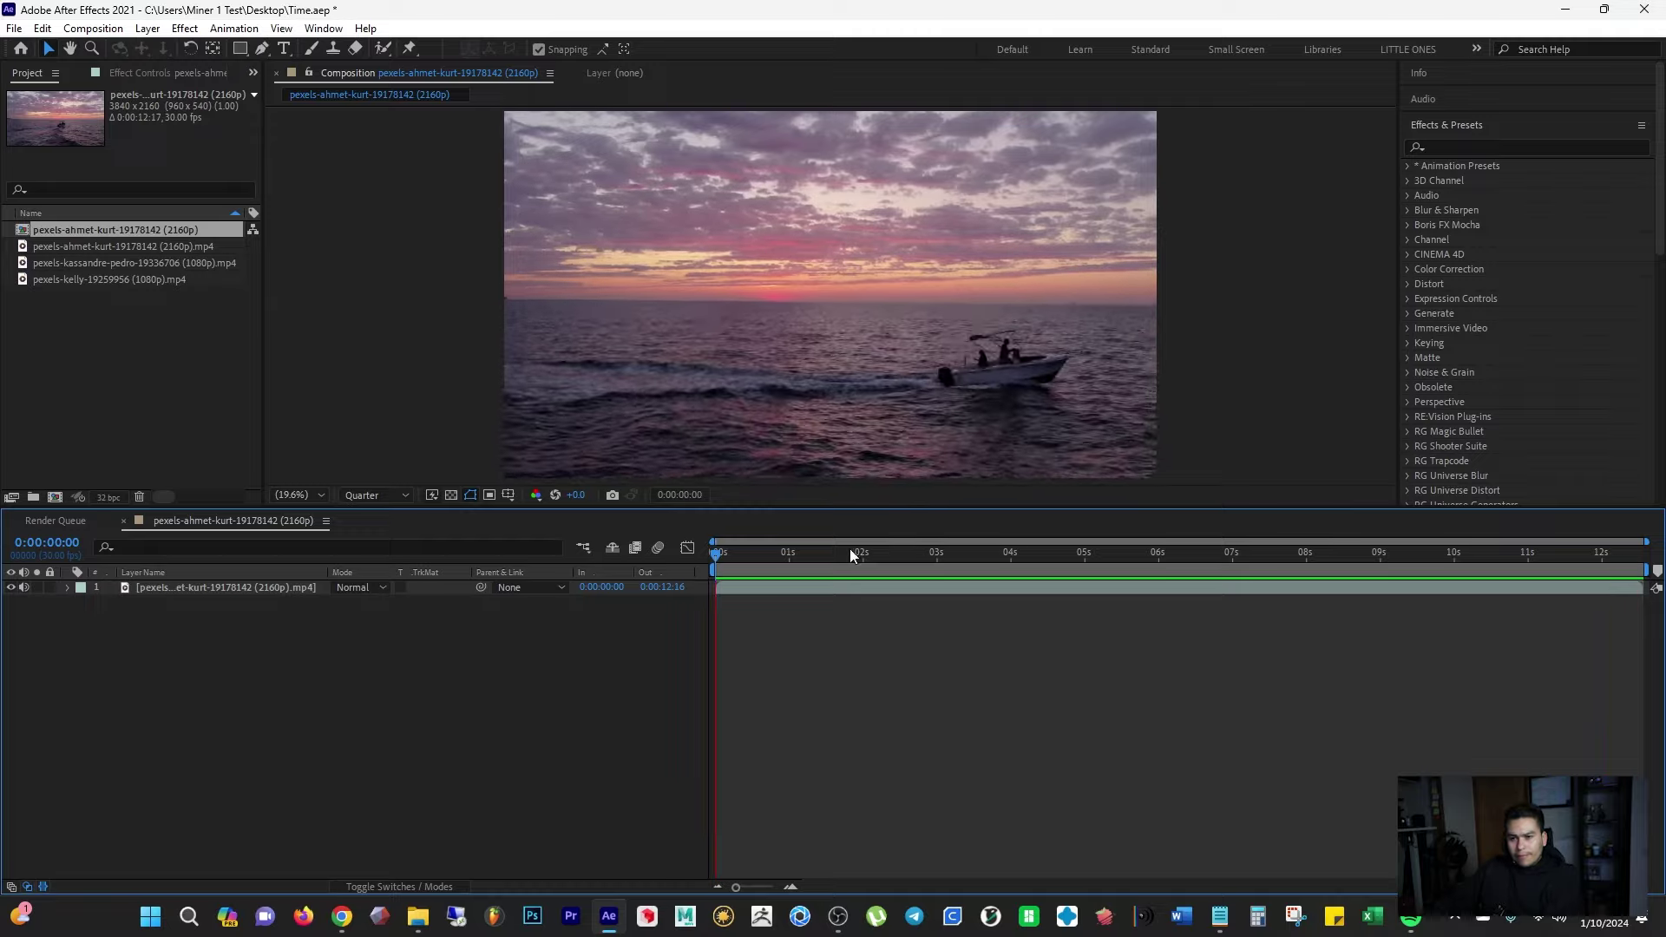
pyautogui.click(791, 574)
pyautogui.click(260, 592)
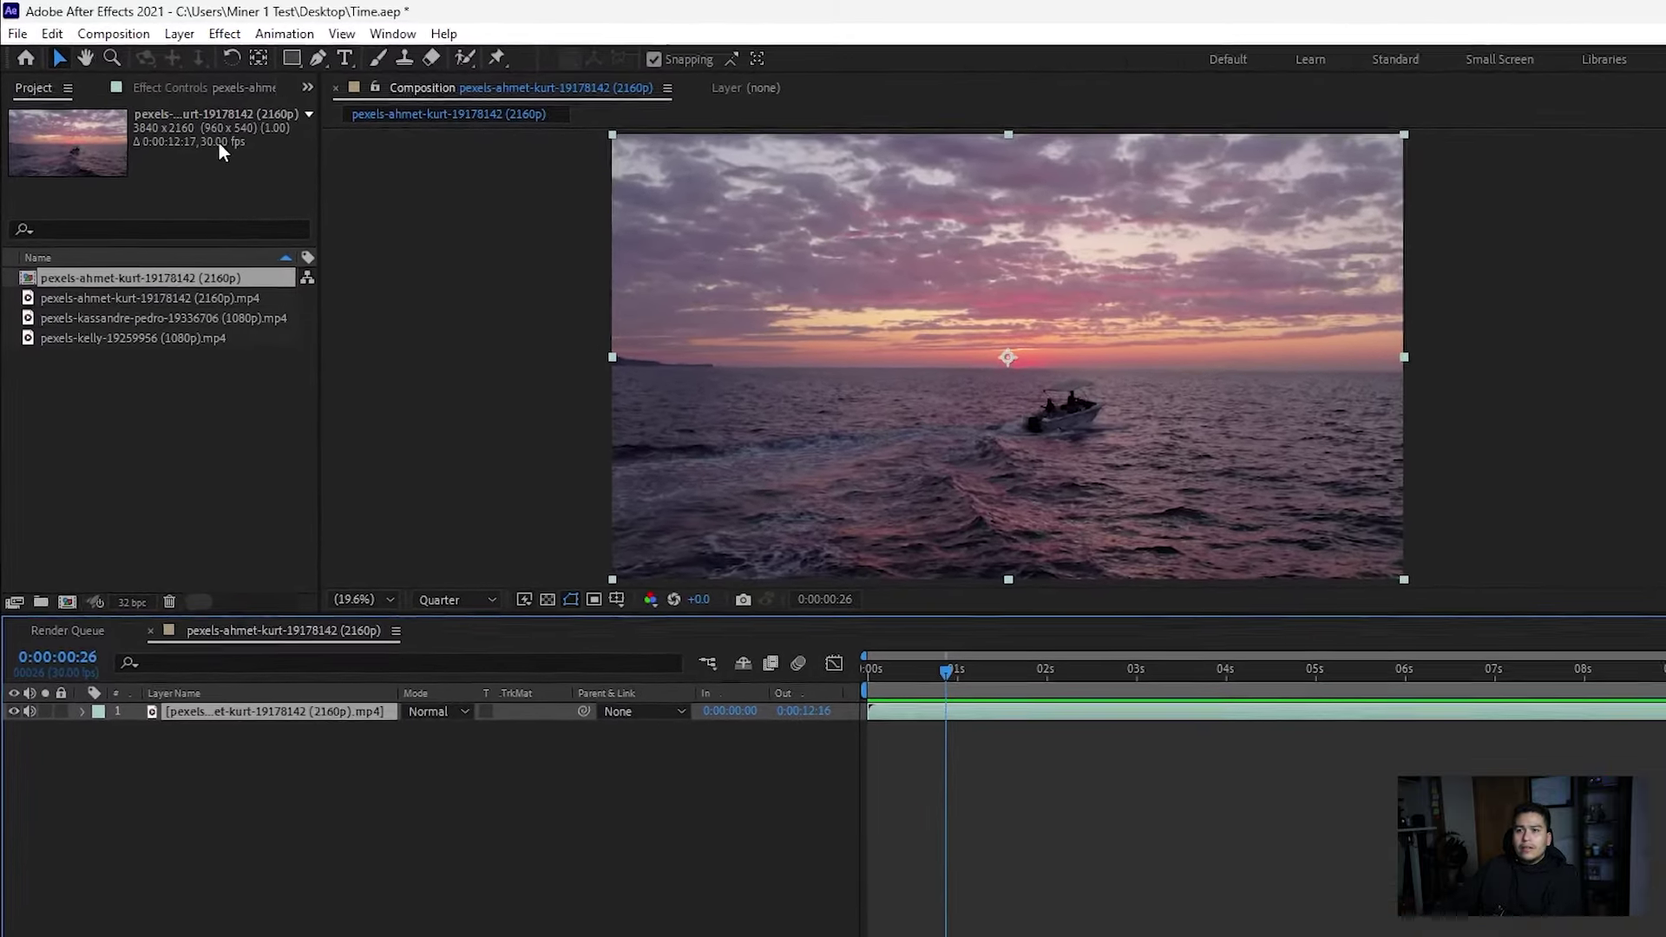
# Step: Widen the project list and its Frame Rate column, and compare the frame rates of the three clips
pyautogui.moveTo(331, 163); pyautogui.dragTo(723, 189)
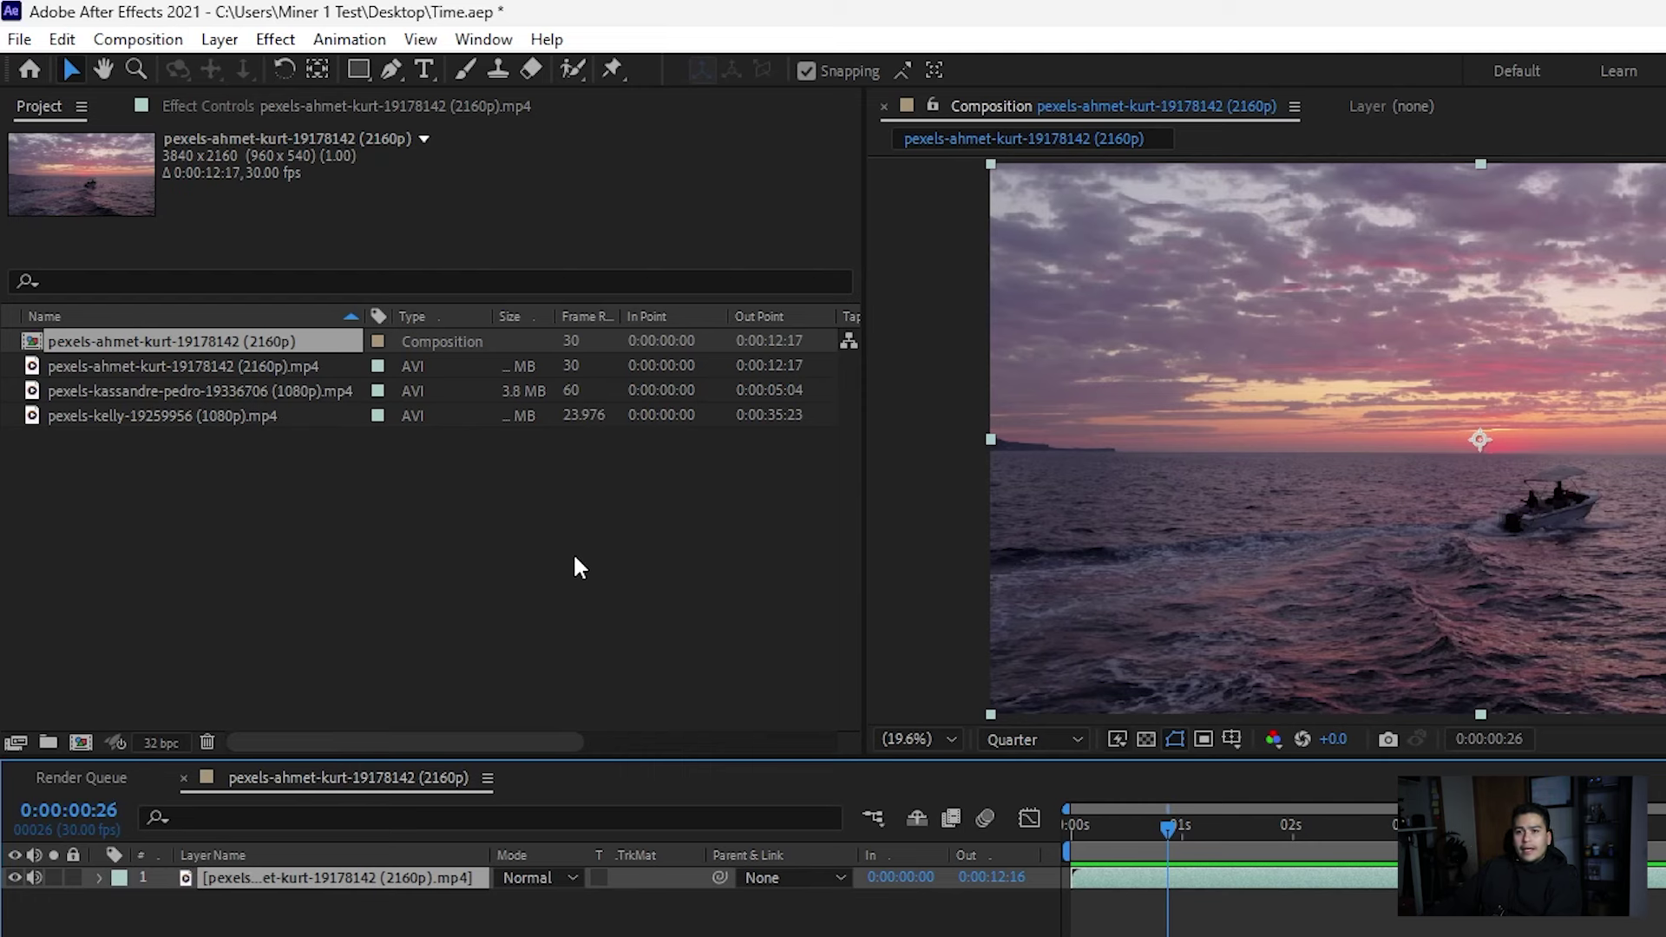
pyautogui.click(333, 535)
pyautogui.click(182, 417)
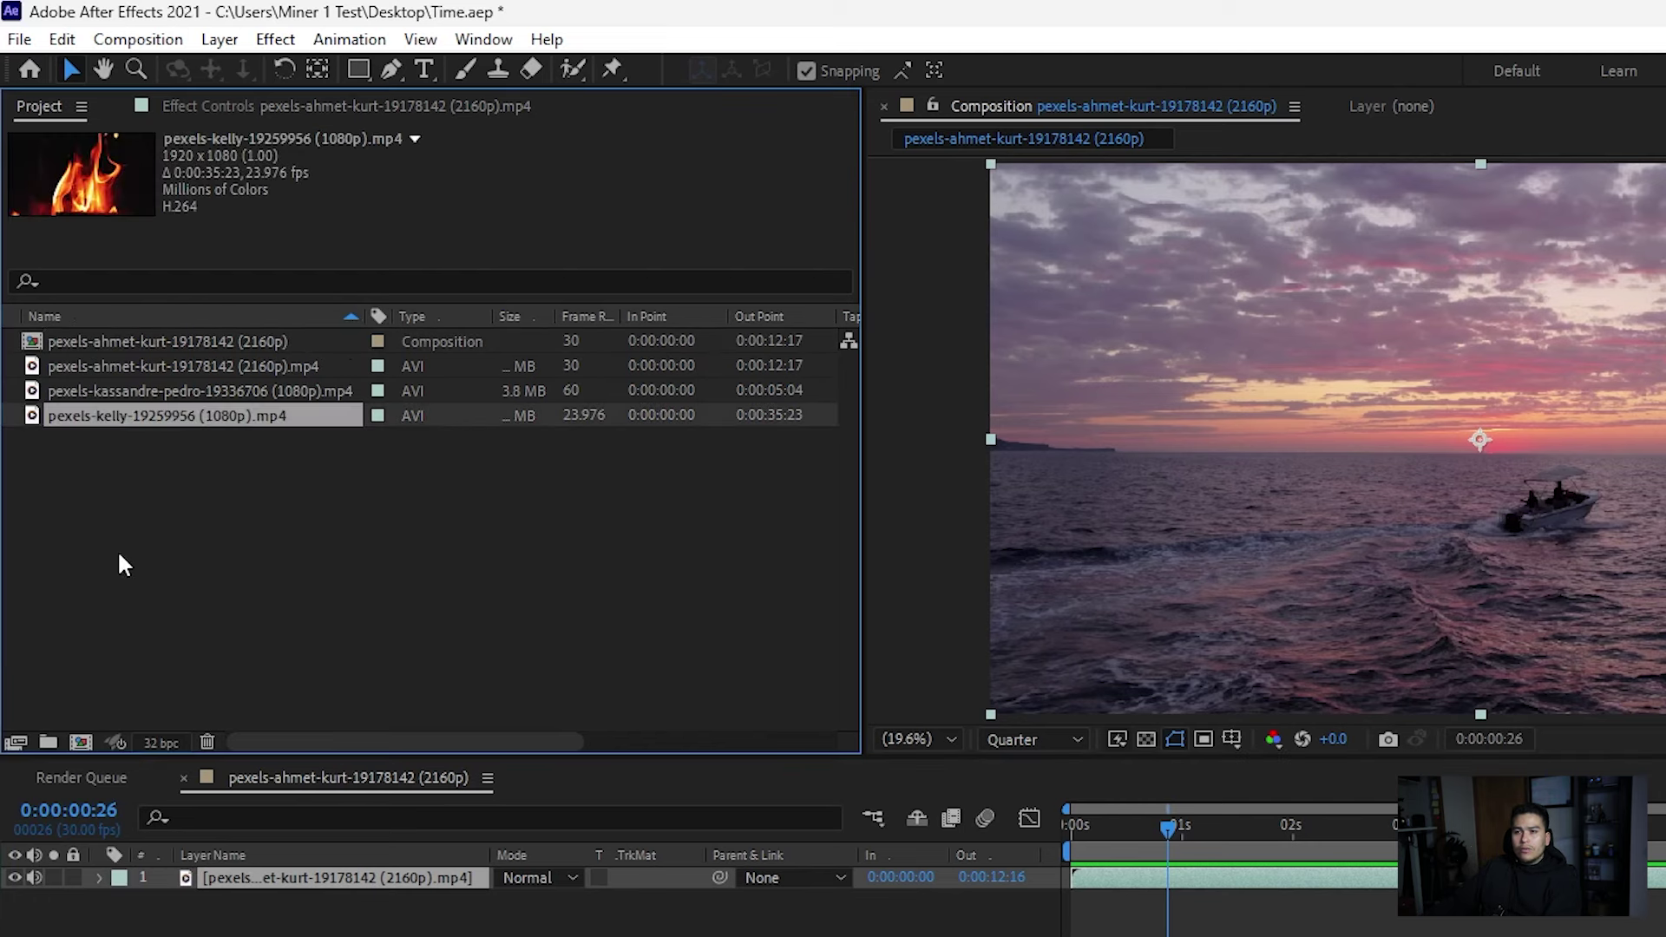
pyautogui.click(102, 371)
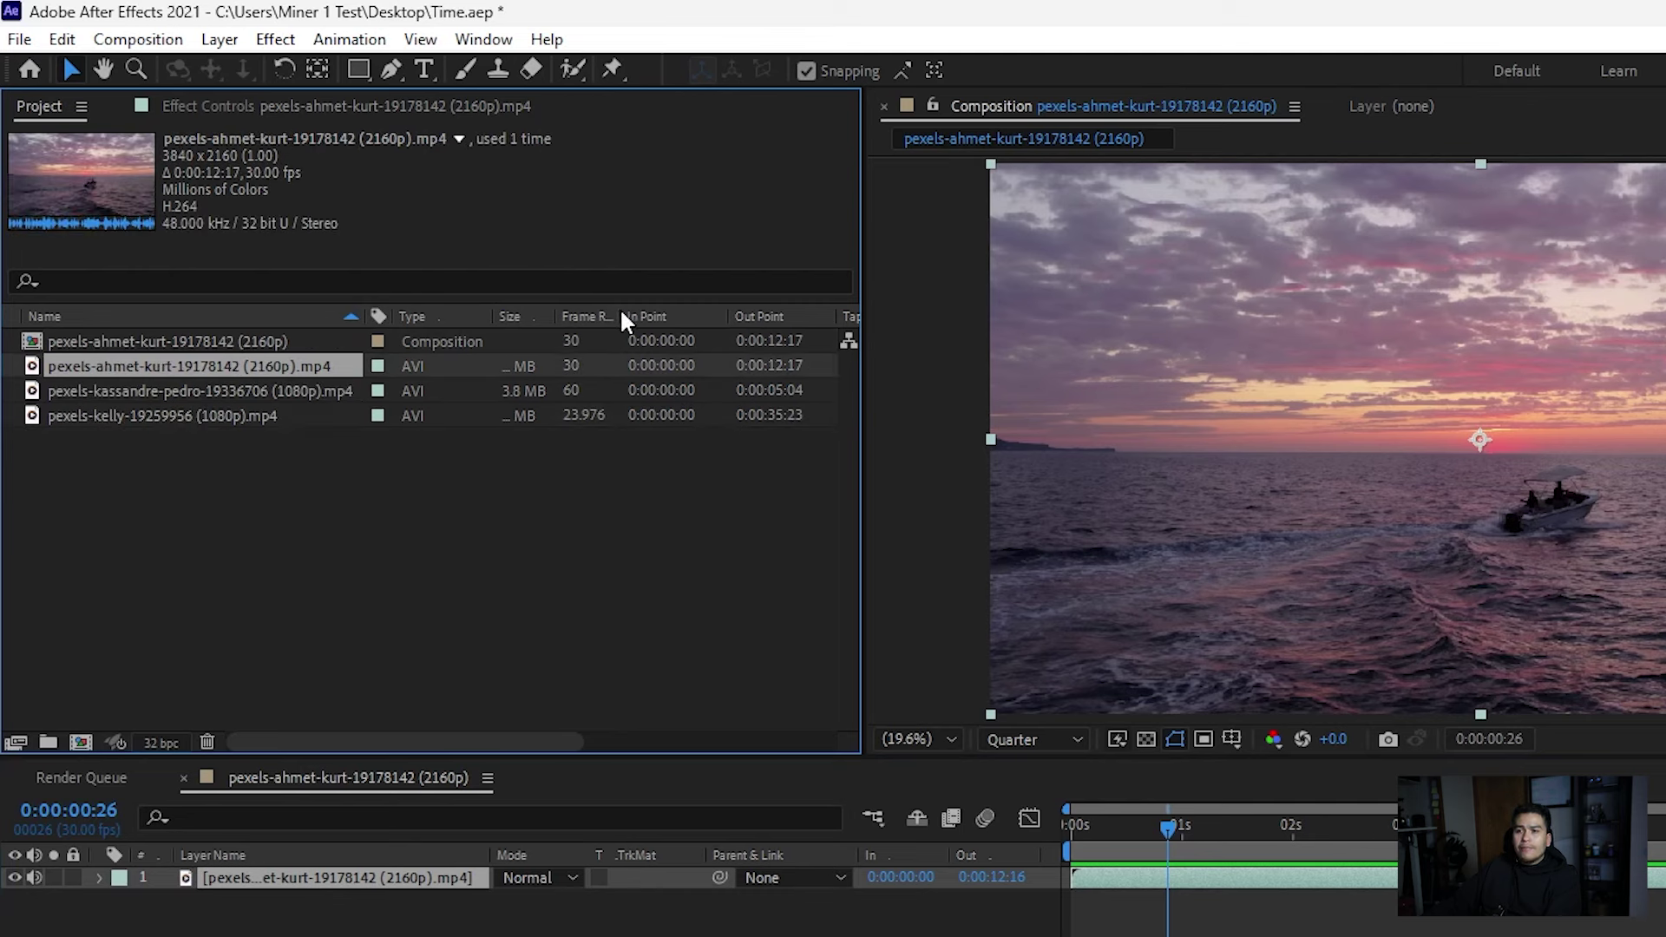
pyautogui.moveTo(614, 316); pyautogui.dragTo(671, 316)
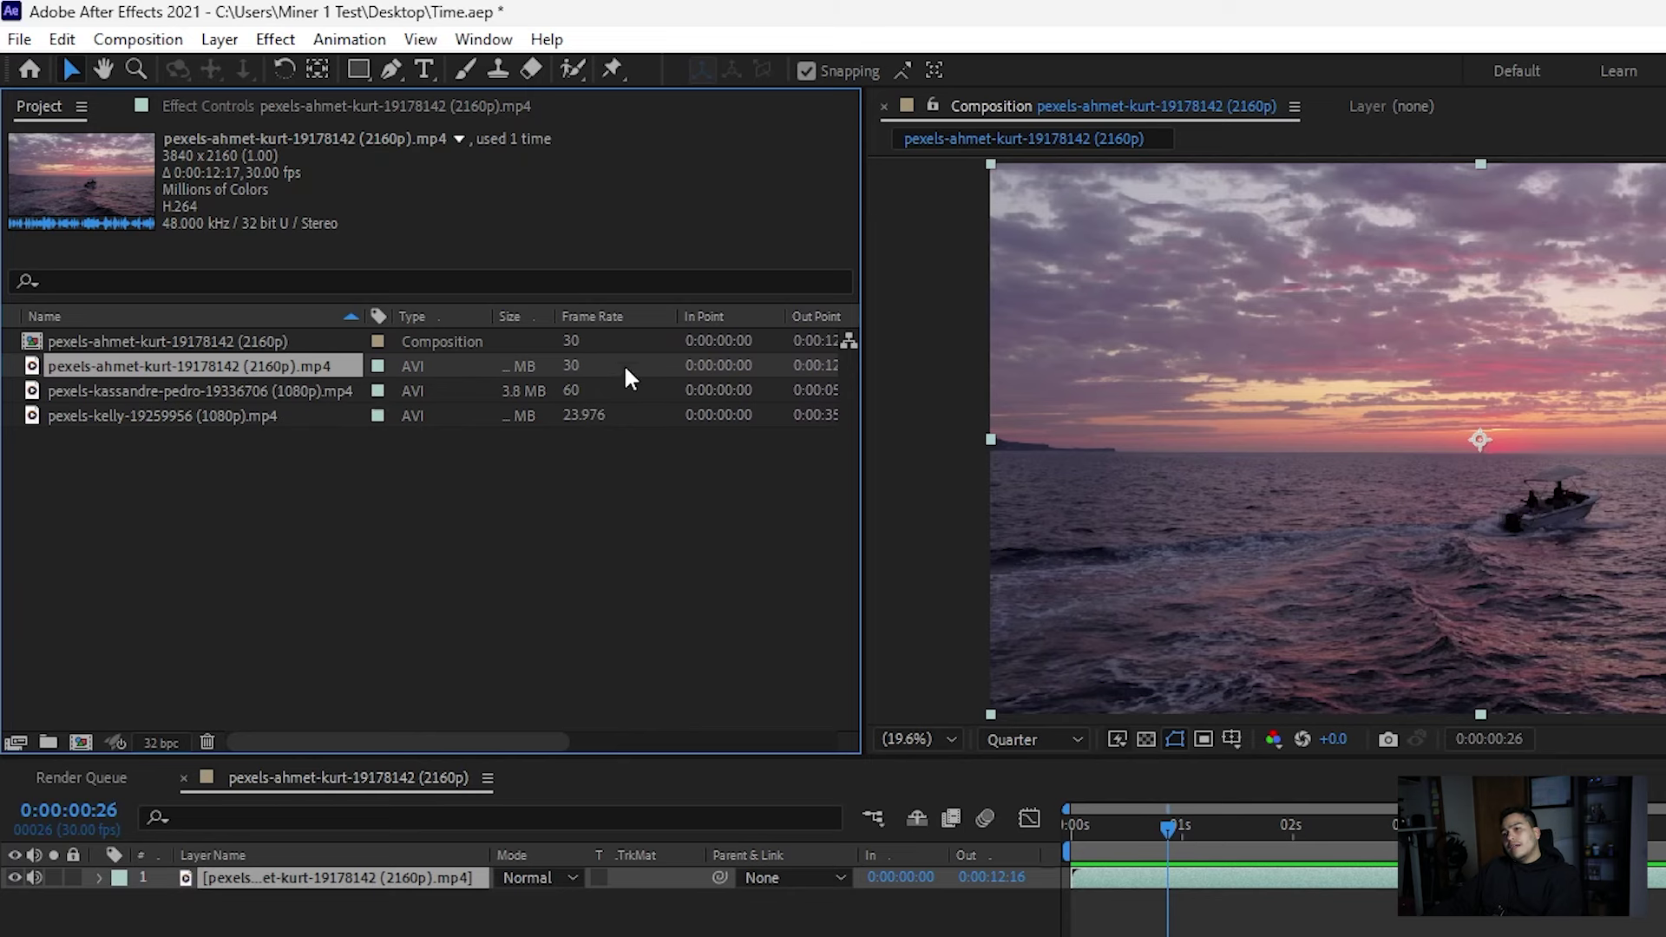
pyautogui.moveTo(865, 467); pyautogui.dragTo(1469, 524)
pyautogui.click(323, 393)
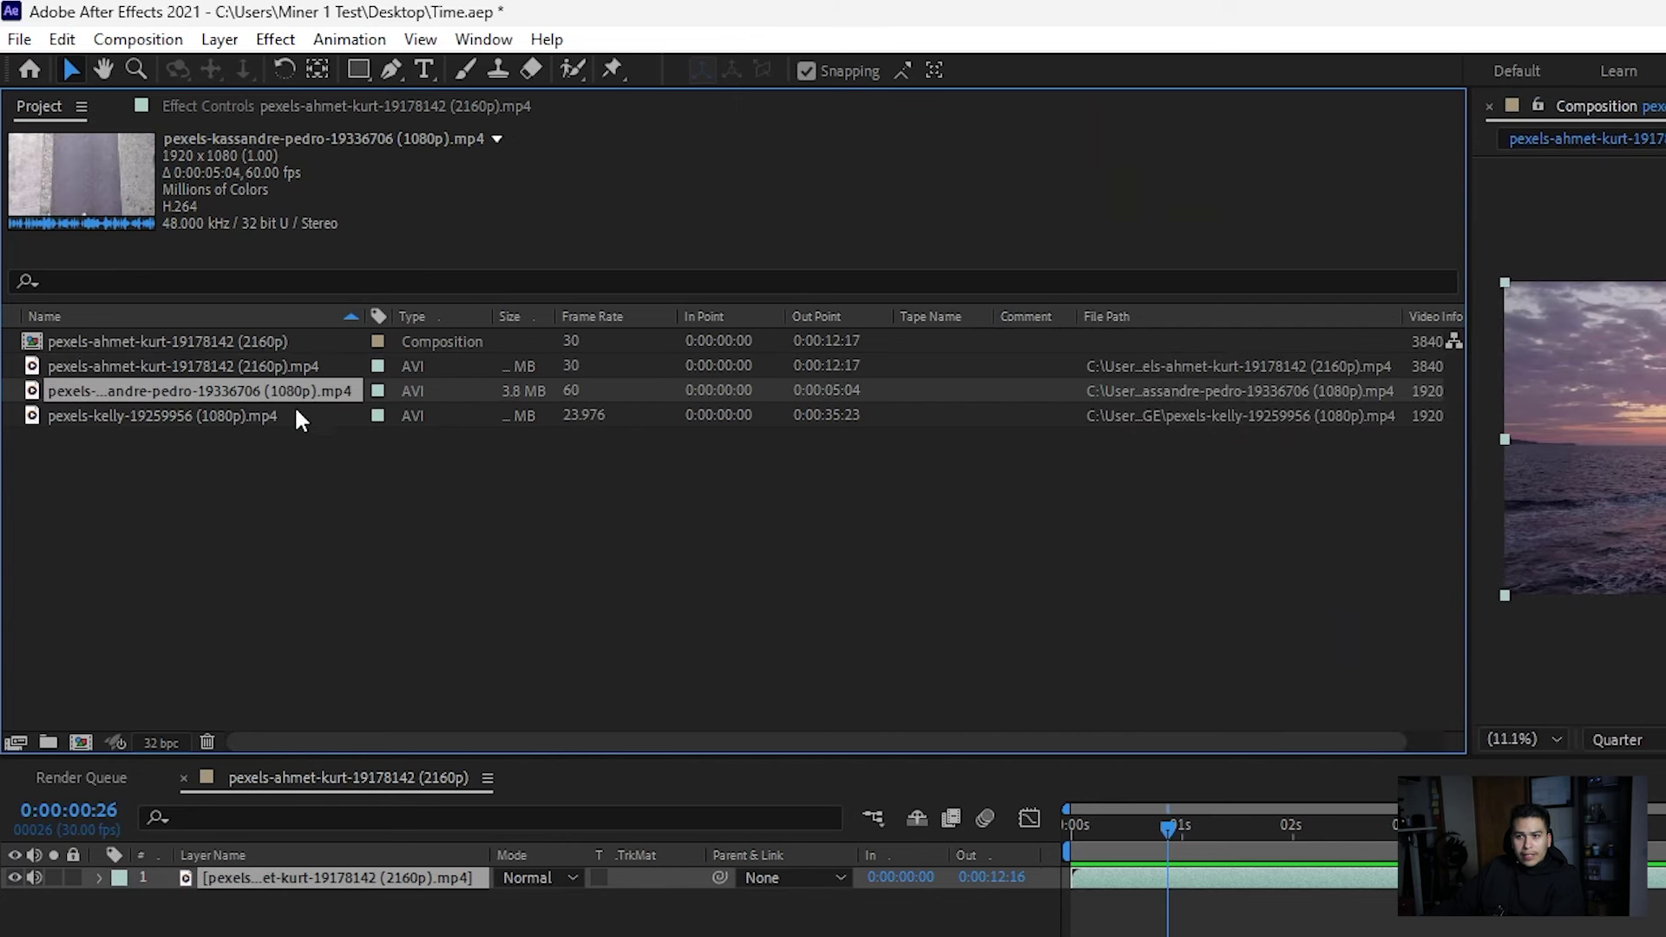
pyautogui.click(296, 417)
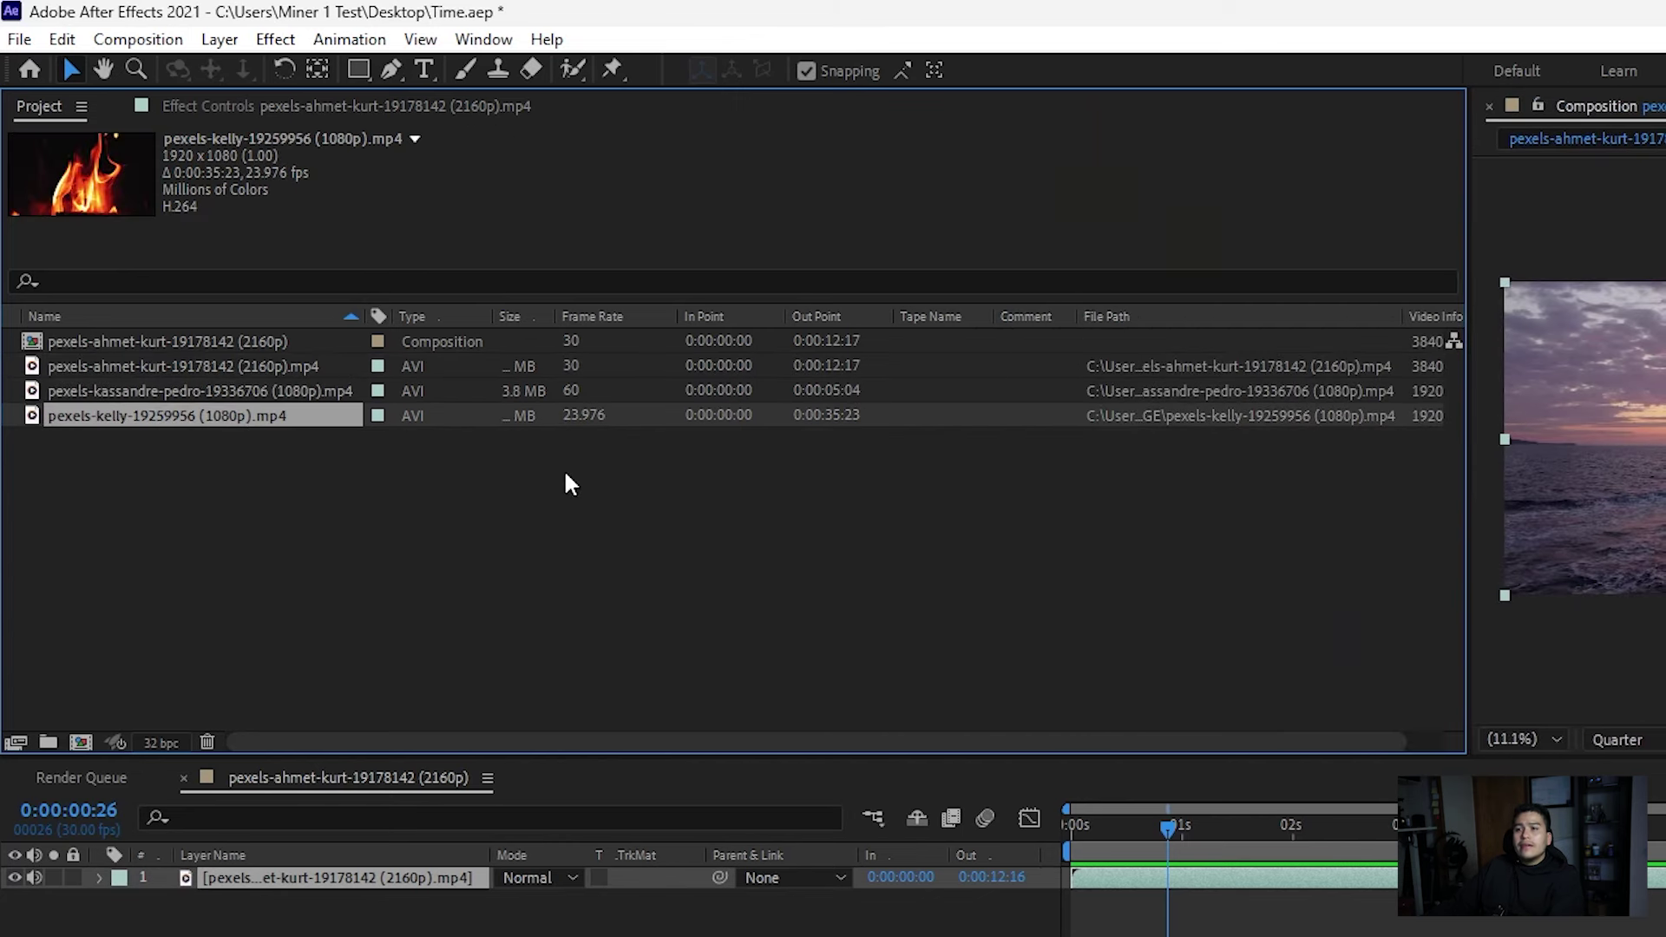
pyautogui.click(283, 373)
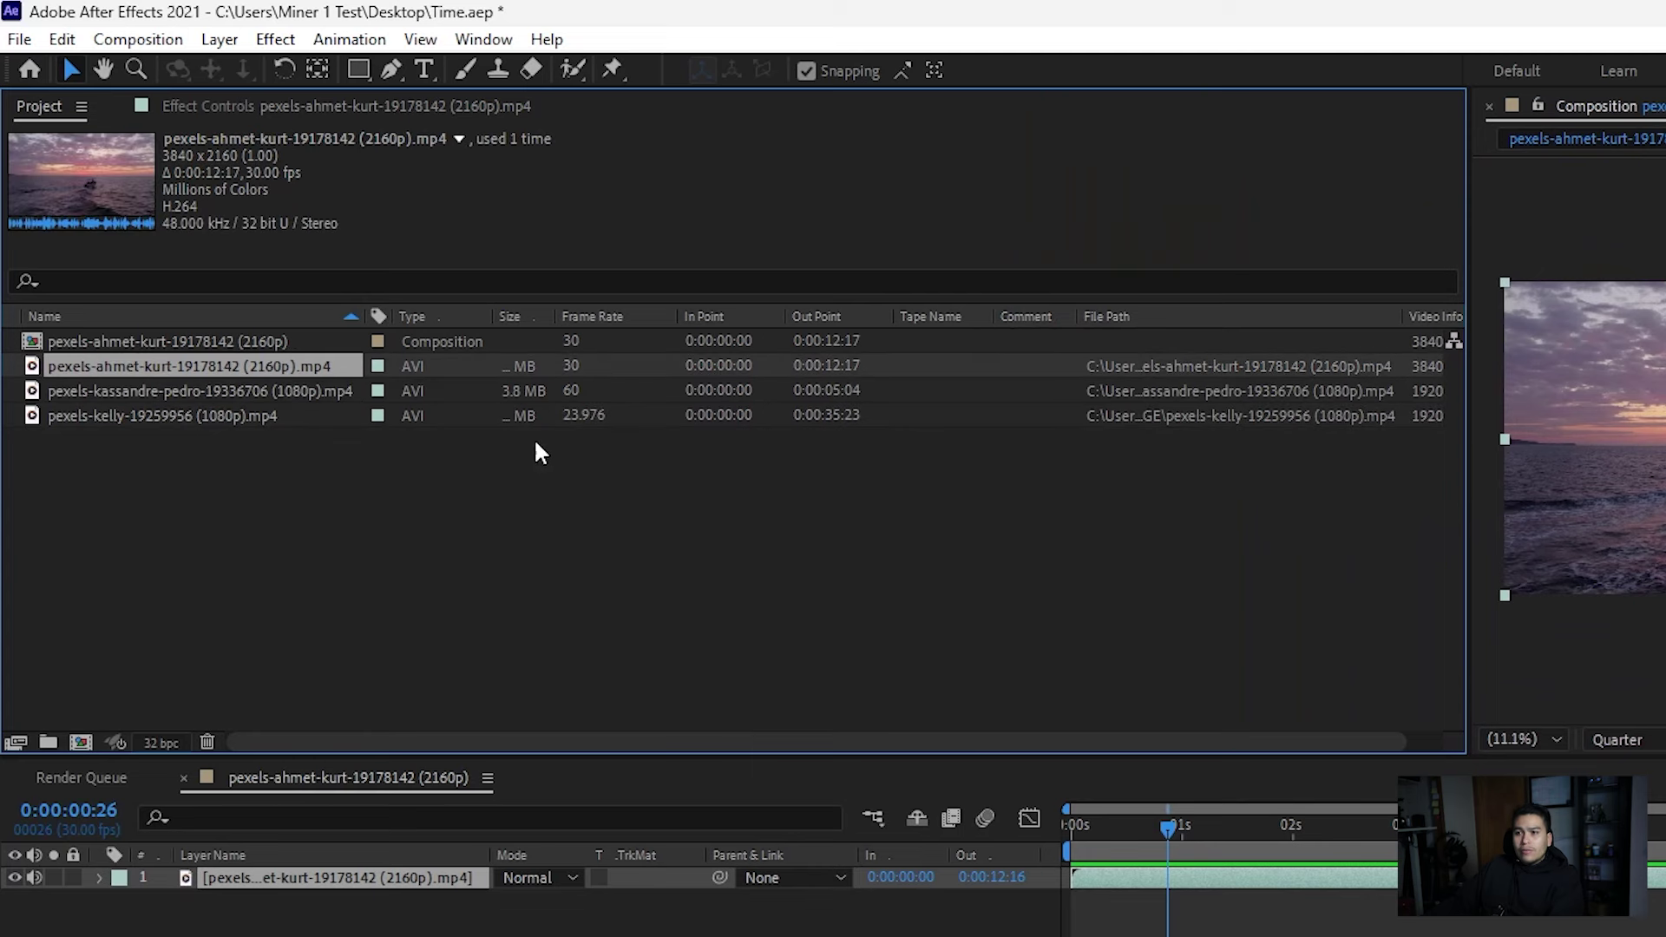
pyautogui.moveTo(676, 316); pyautogui.dragTo(687, 317)
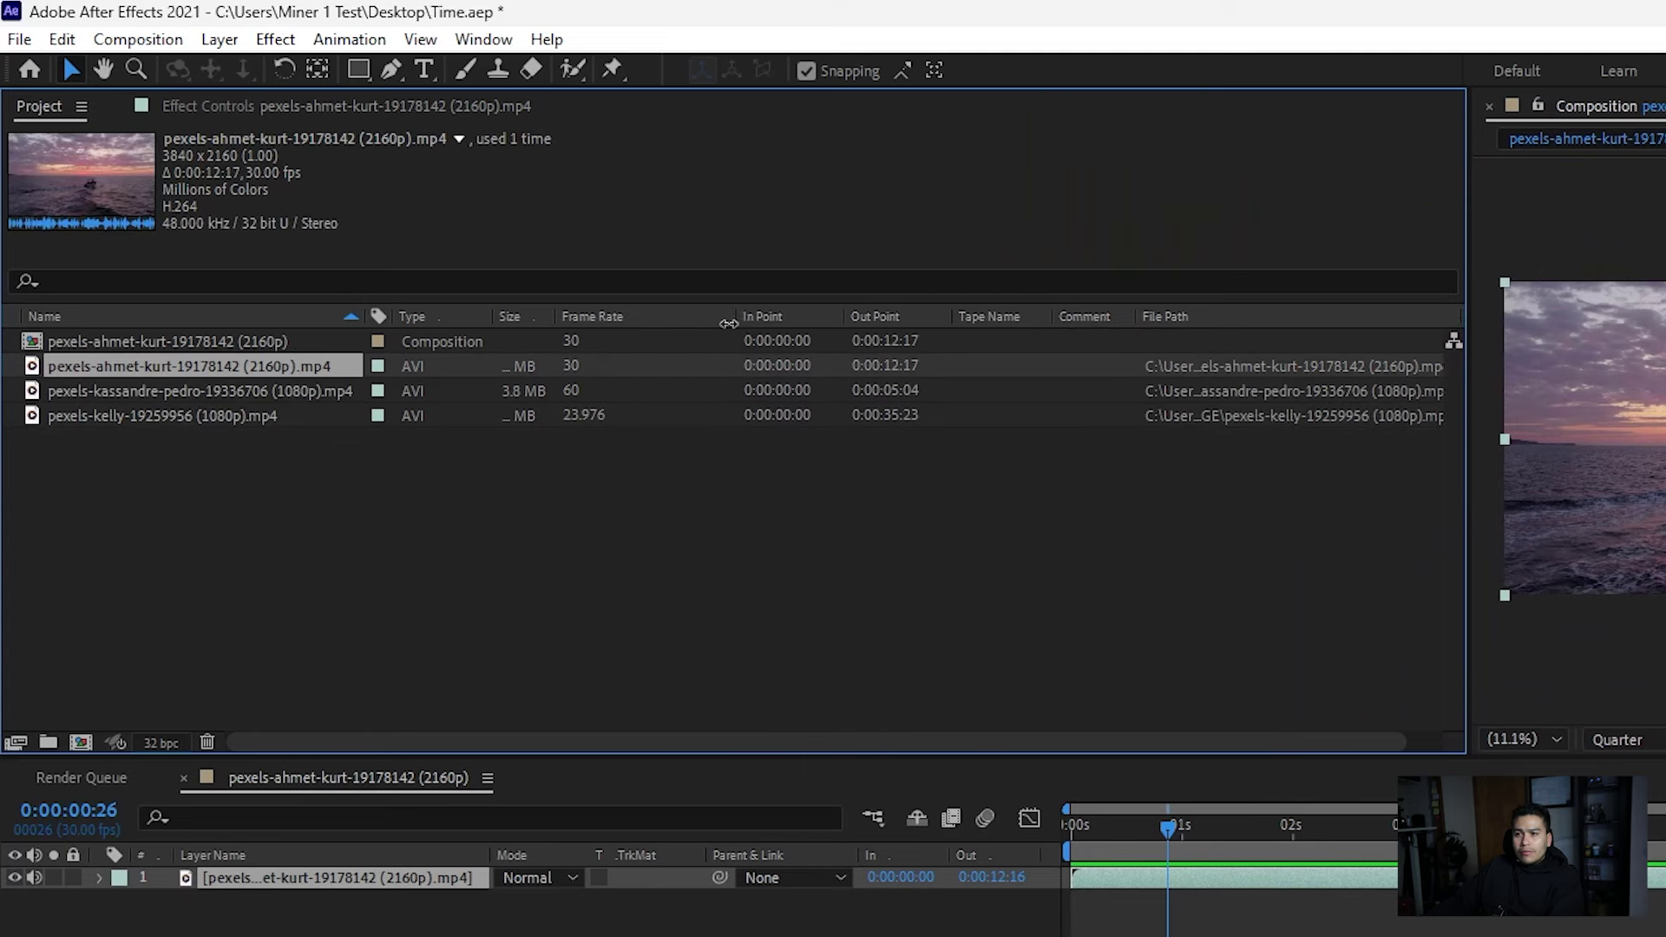
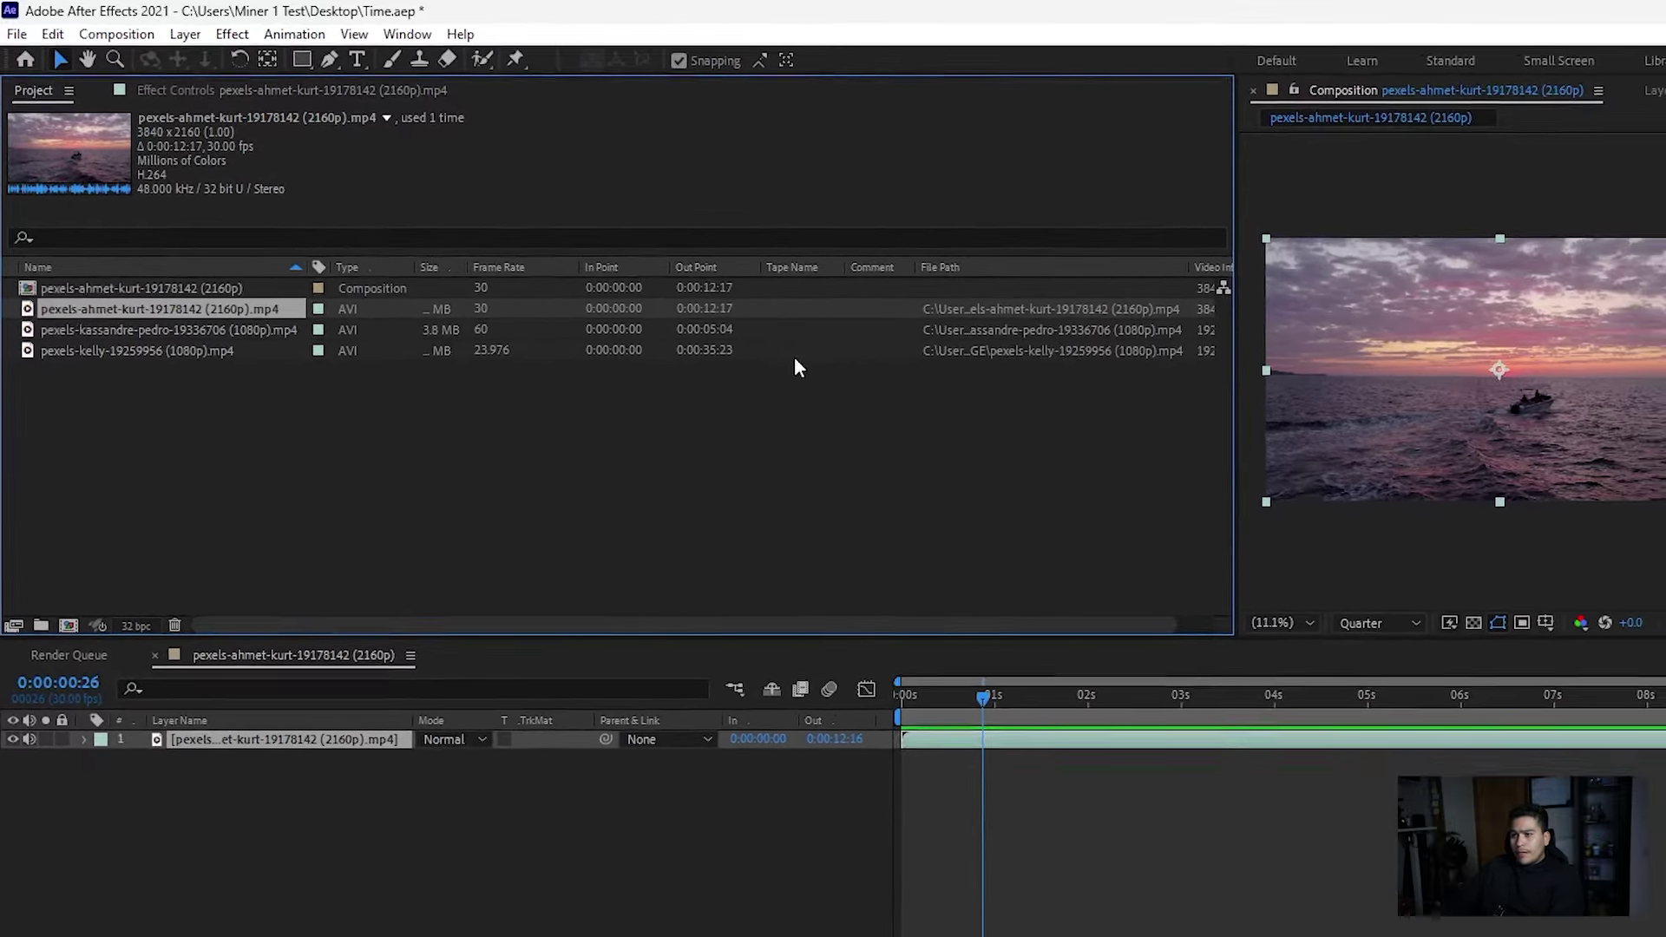
# Step: Narrow the project area and enlarge the composition viewer, then play the boat clip and scrub around its first second
pyautogui.moveTo(1261, 338); pyautogui.dragTo(572, 297)
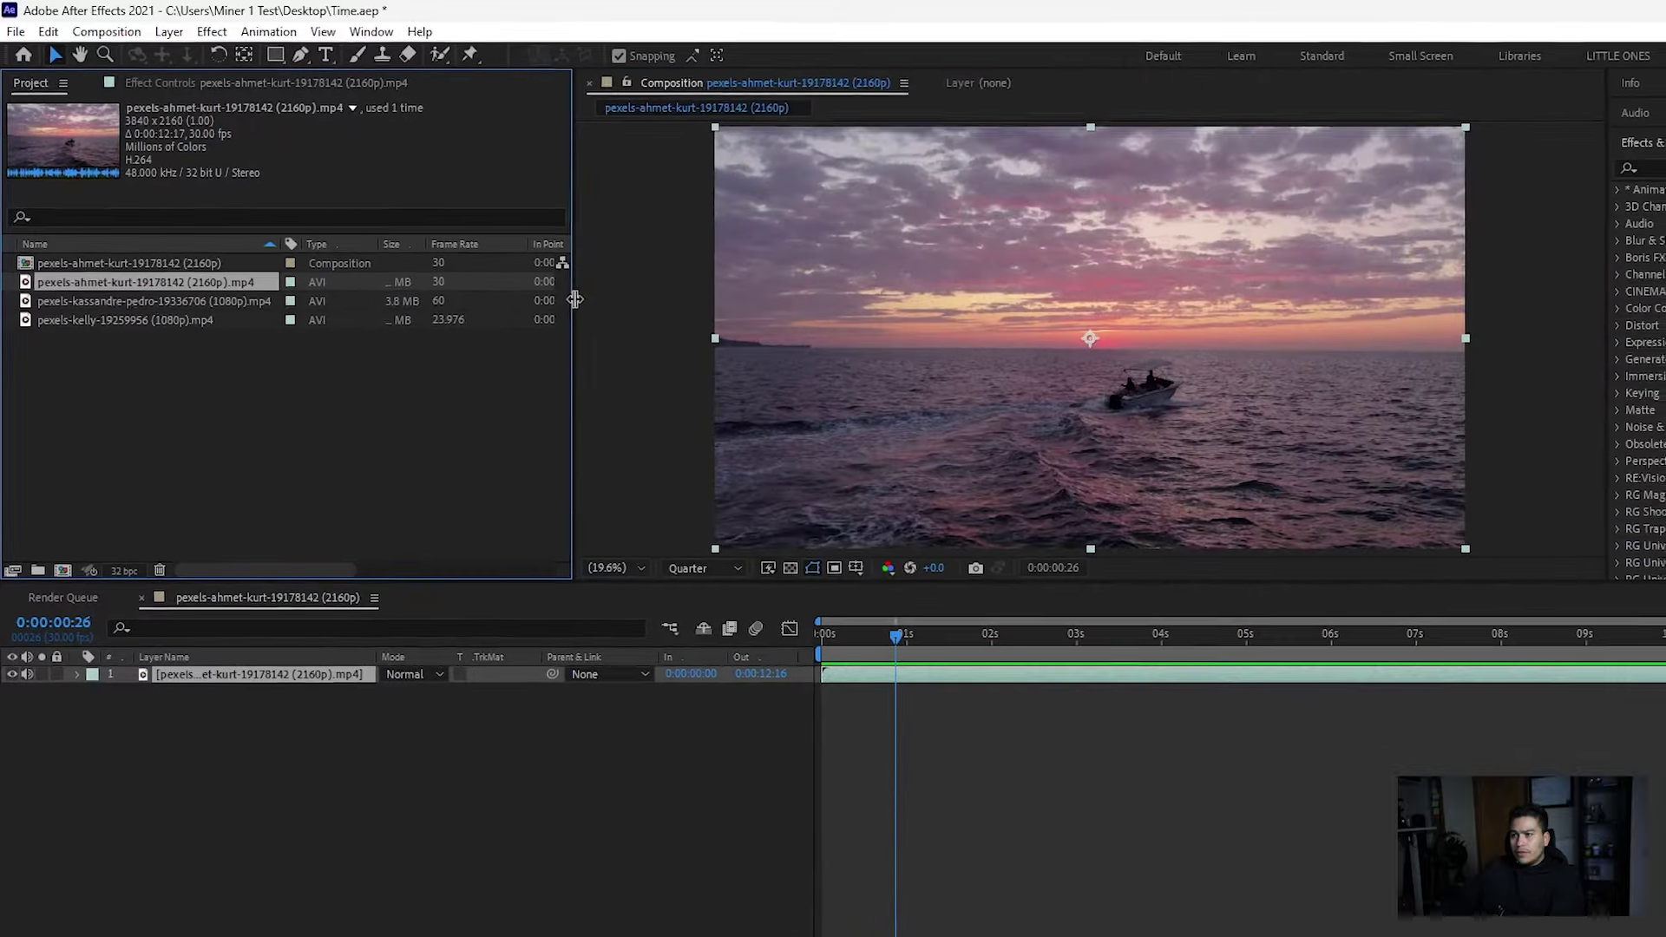
pyautogui.moveTo(476, 541); pyautogui.dragTo(468, 607)
pyautogui.press('space')
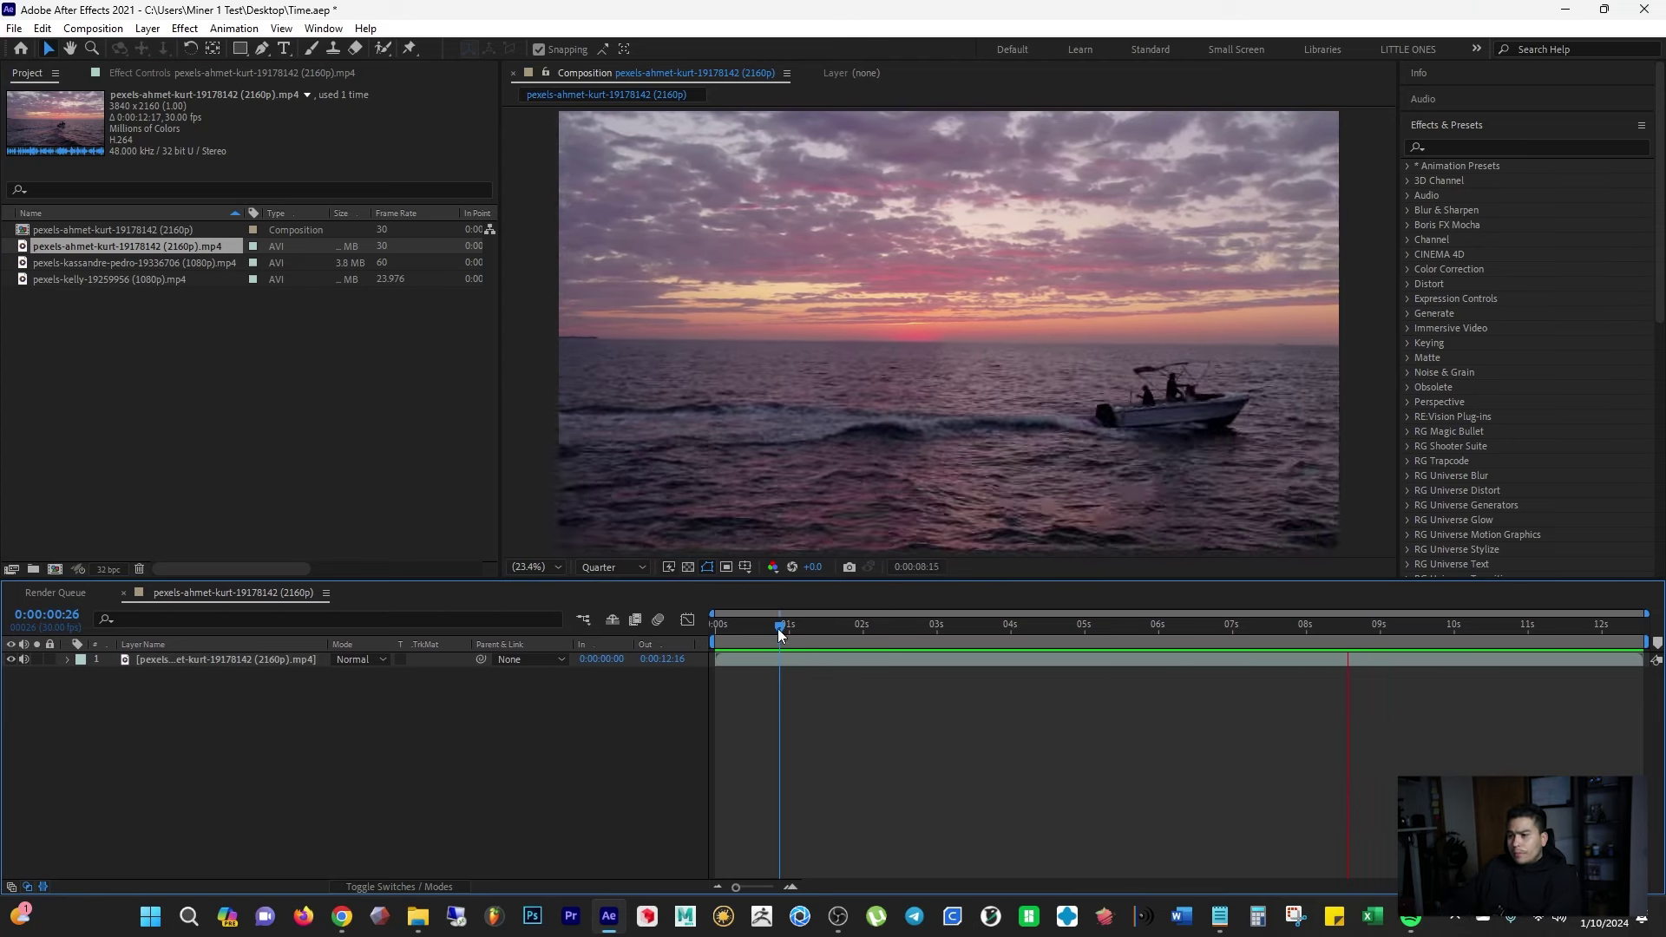
pyautogui.click(713, 624)
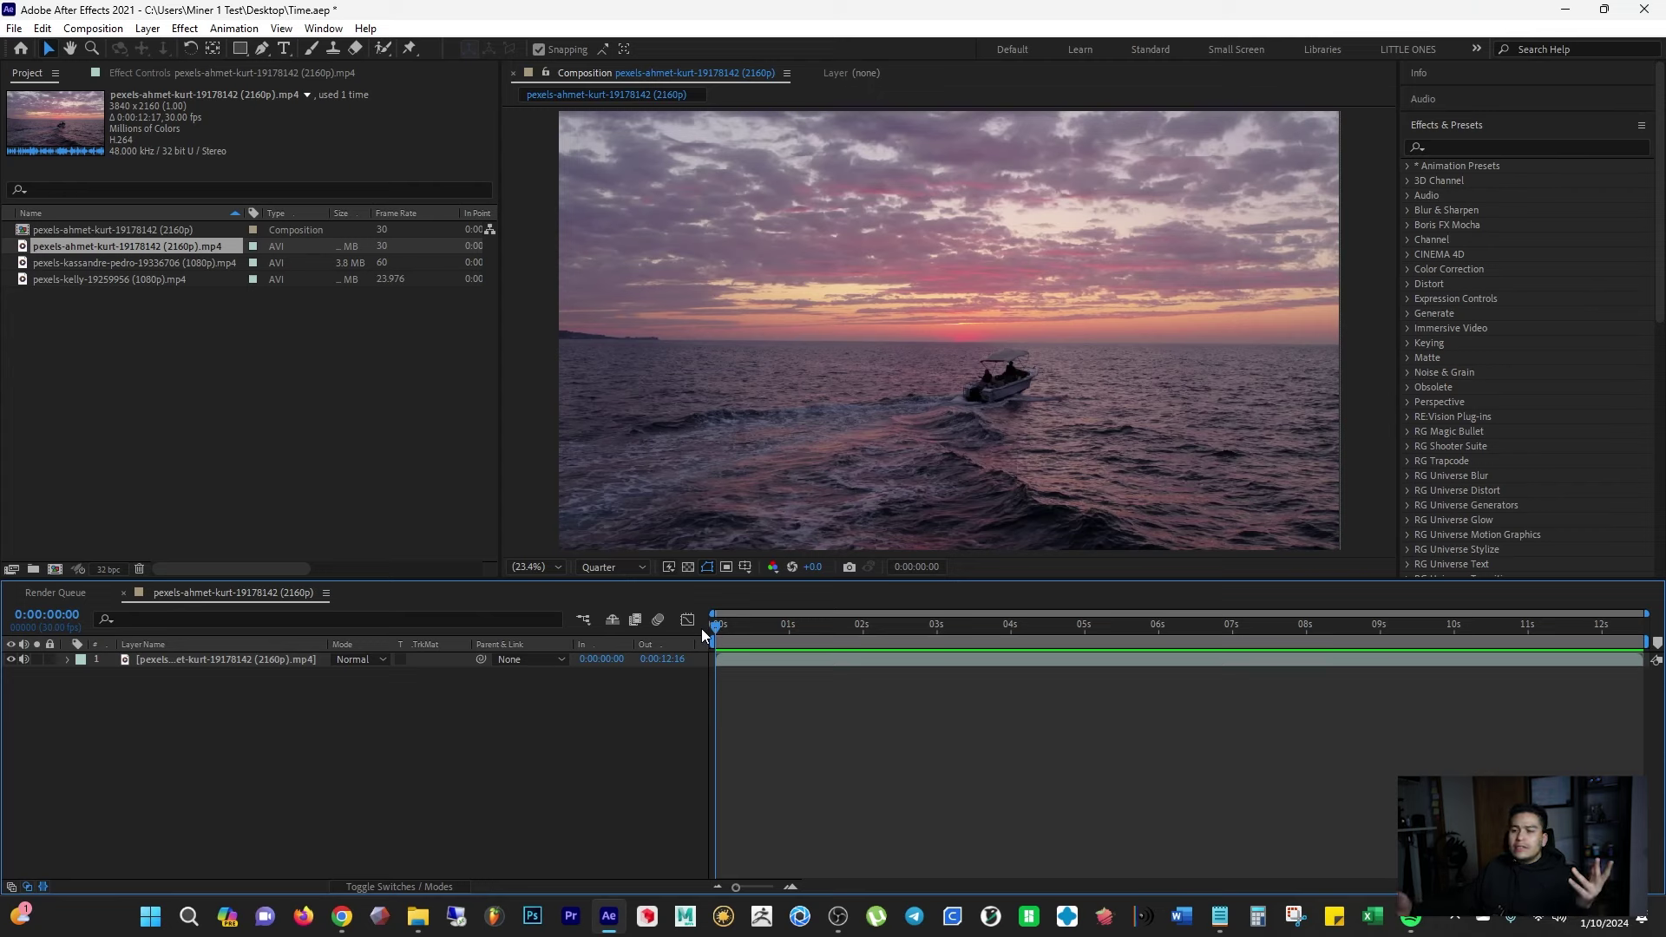
pyautogui.moveTo(715, 626); pyautogui.dragTo(811, 628)
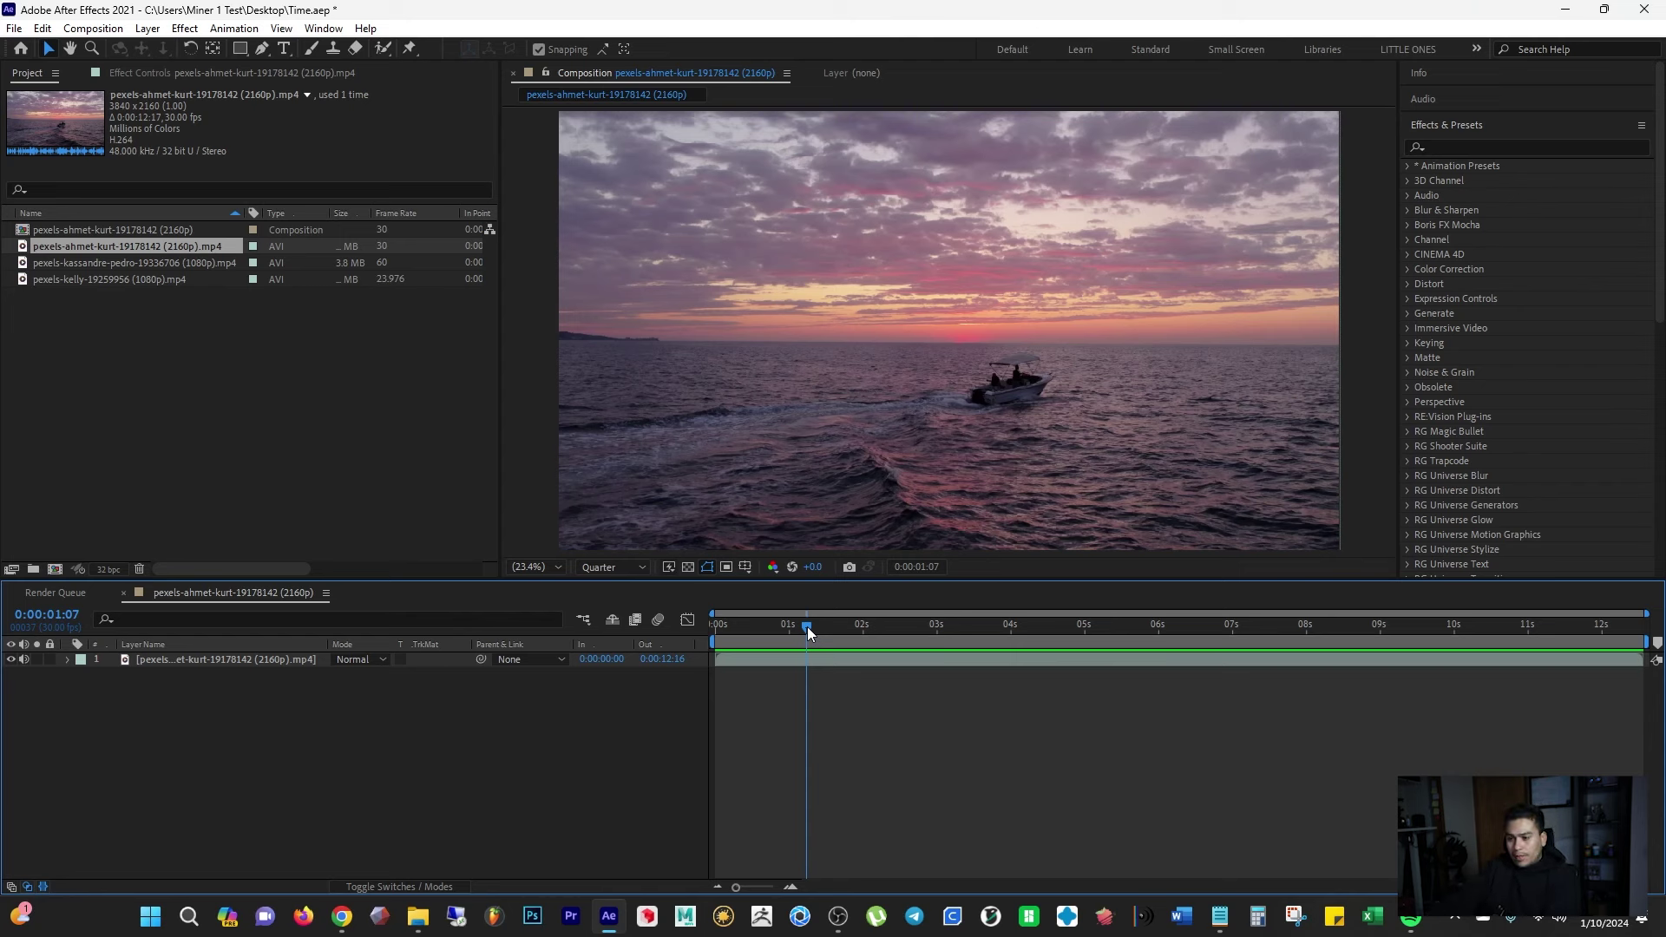
pyautogui.moveTo(807, 631); pyautogui.dragTo(787, 631)
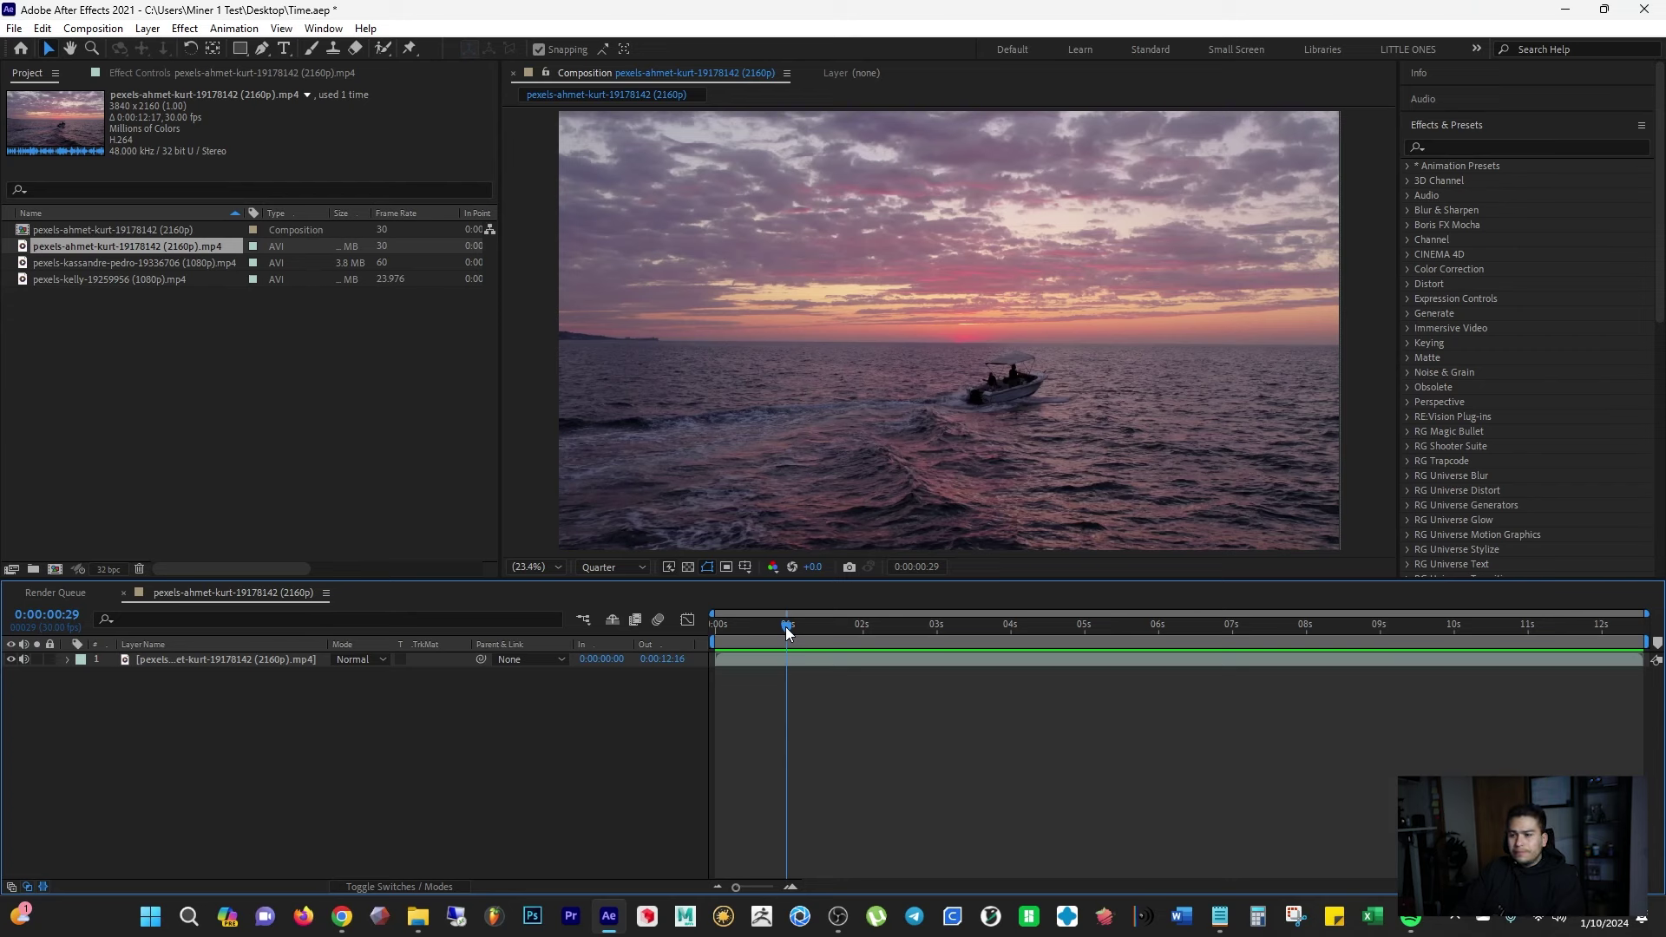
# Step: Delete the boat clip's composition and recreate it from the 2160p boat footage
pyautogui.click(184, 659)
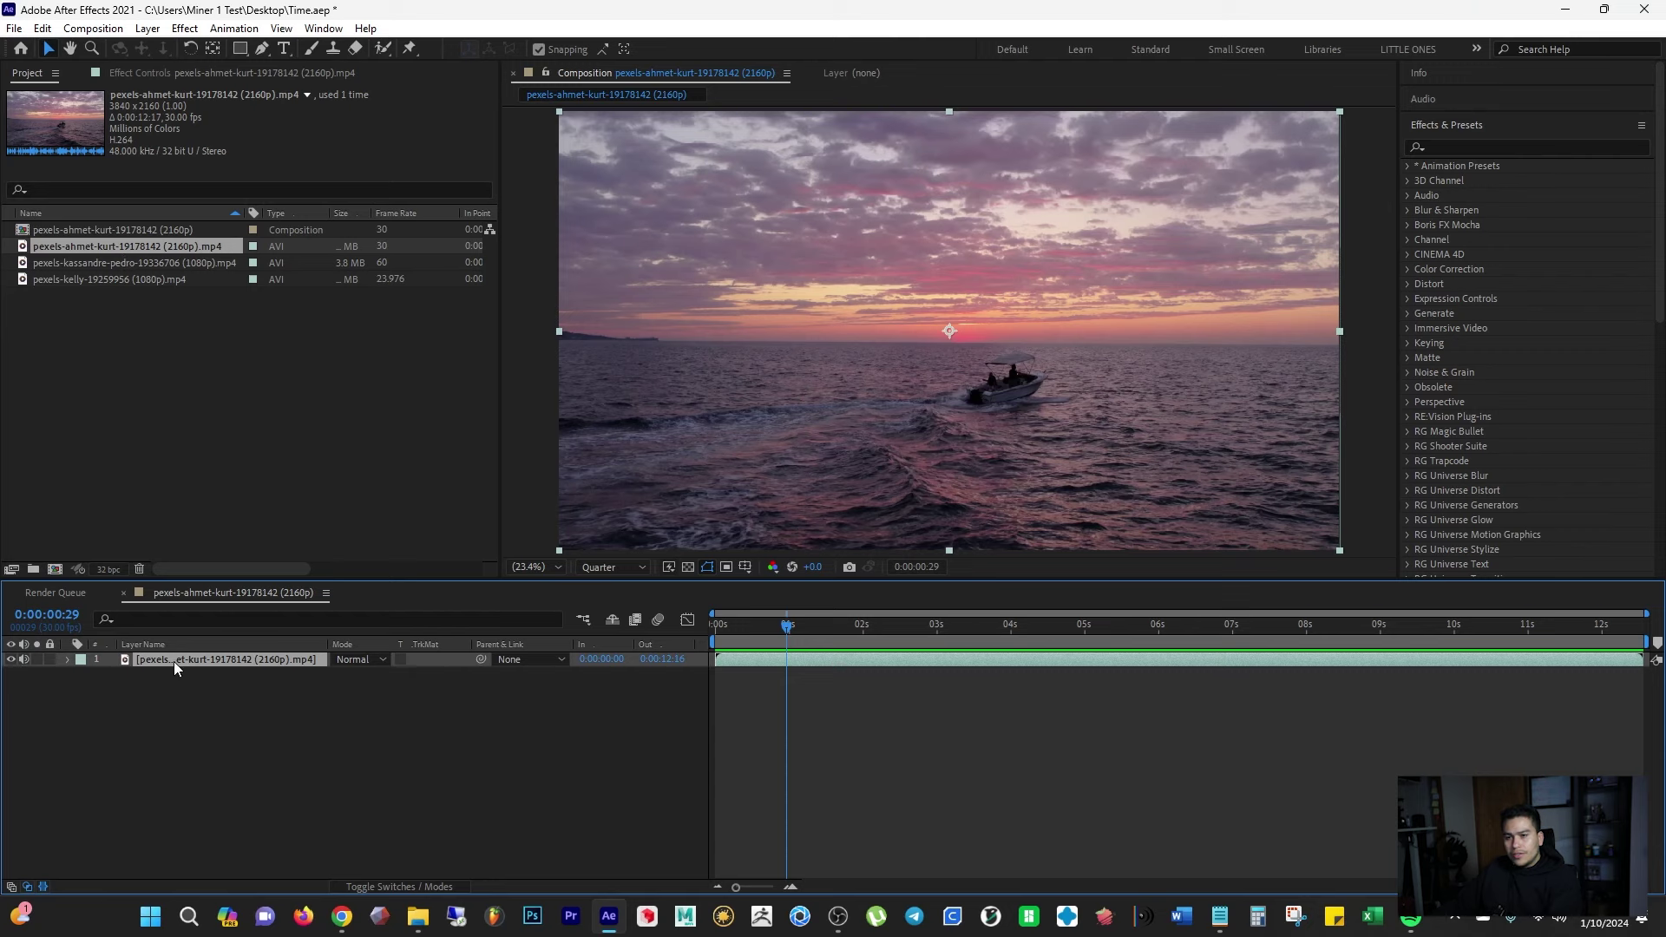
pyautogui.click(95, 229)
pyautogui.press('Delete')
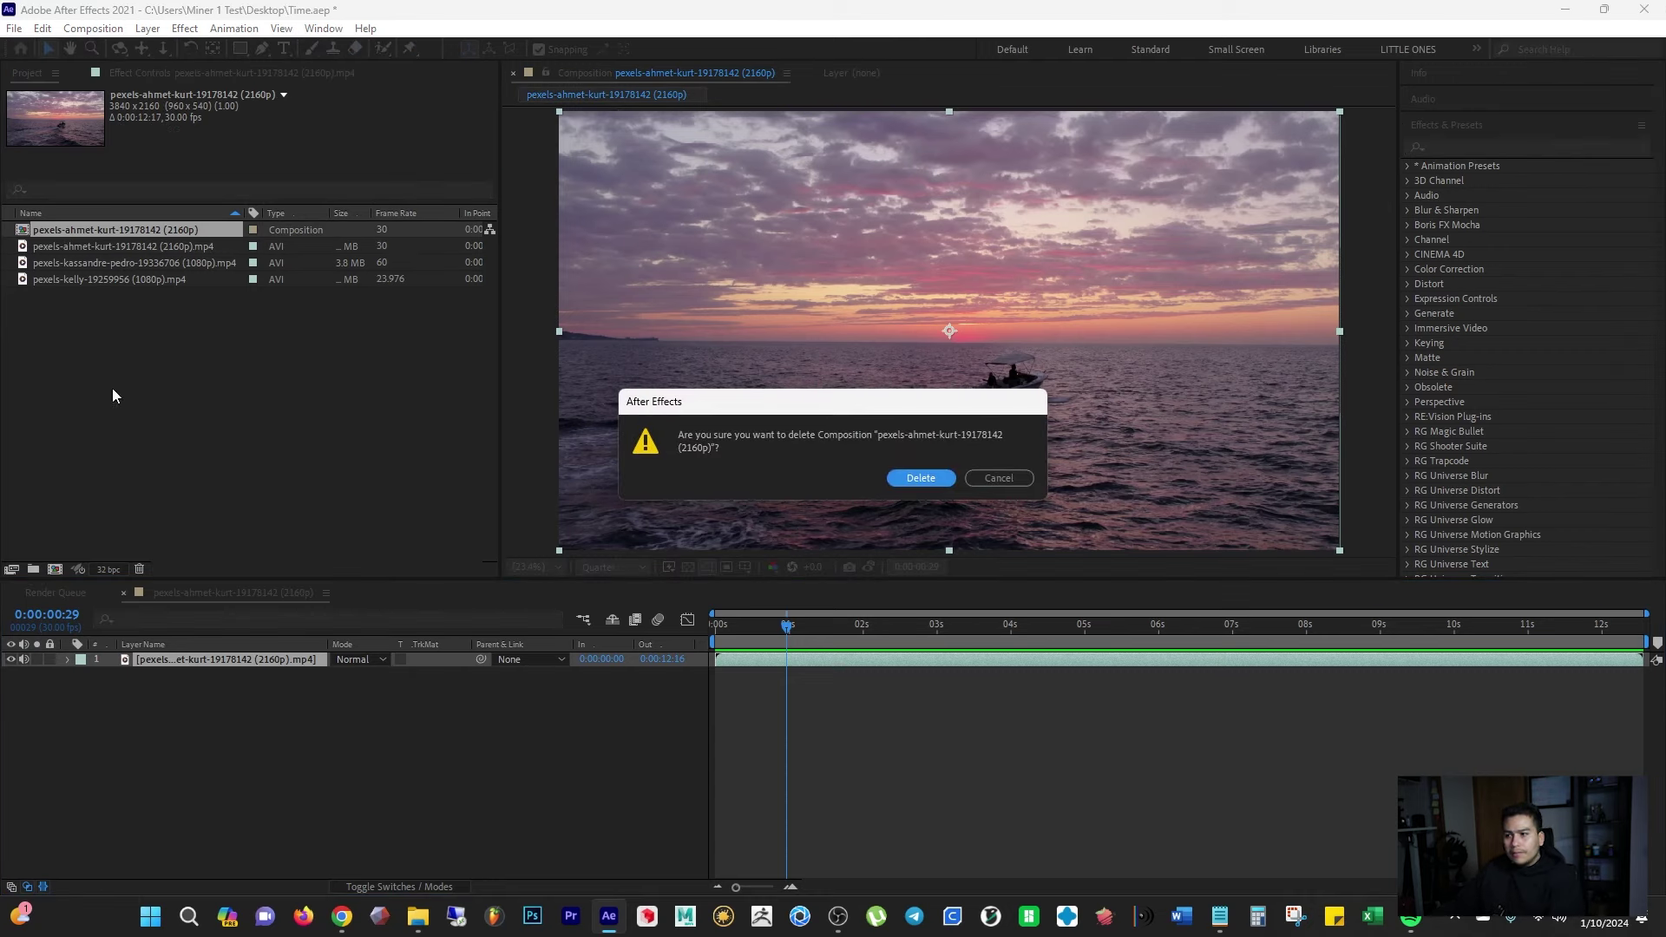
pyautogui.click(942, 479)
pyautogui.press('Down')
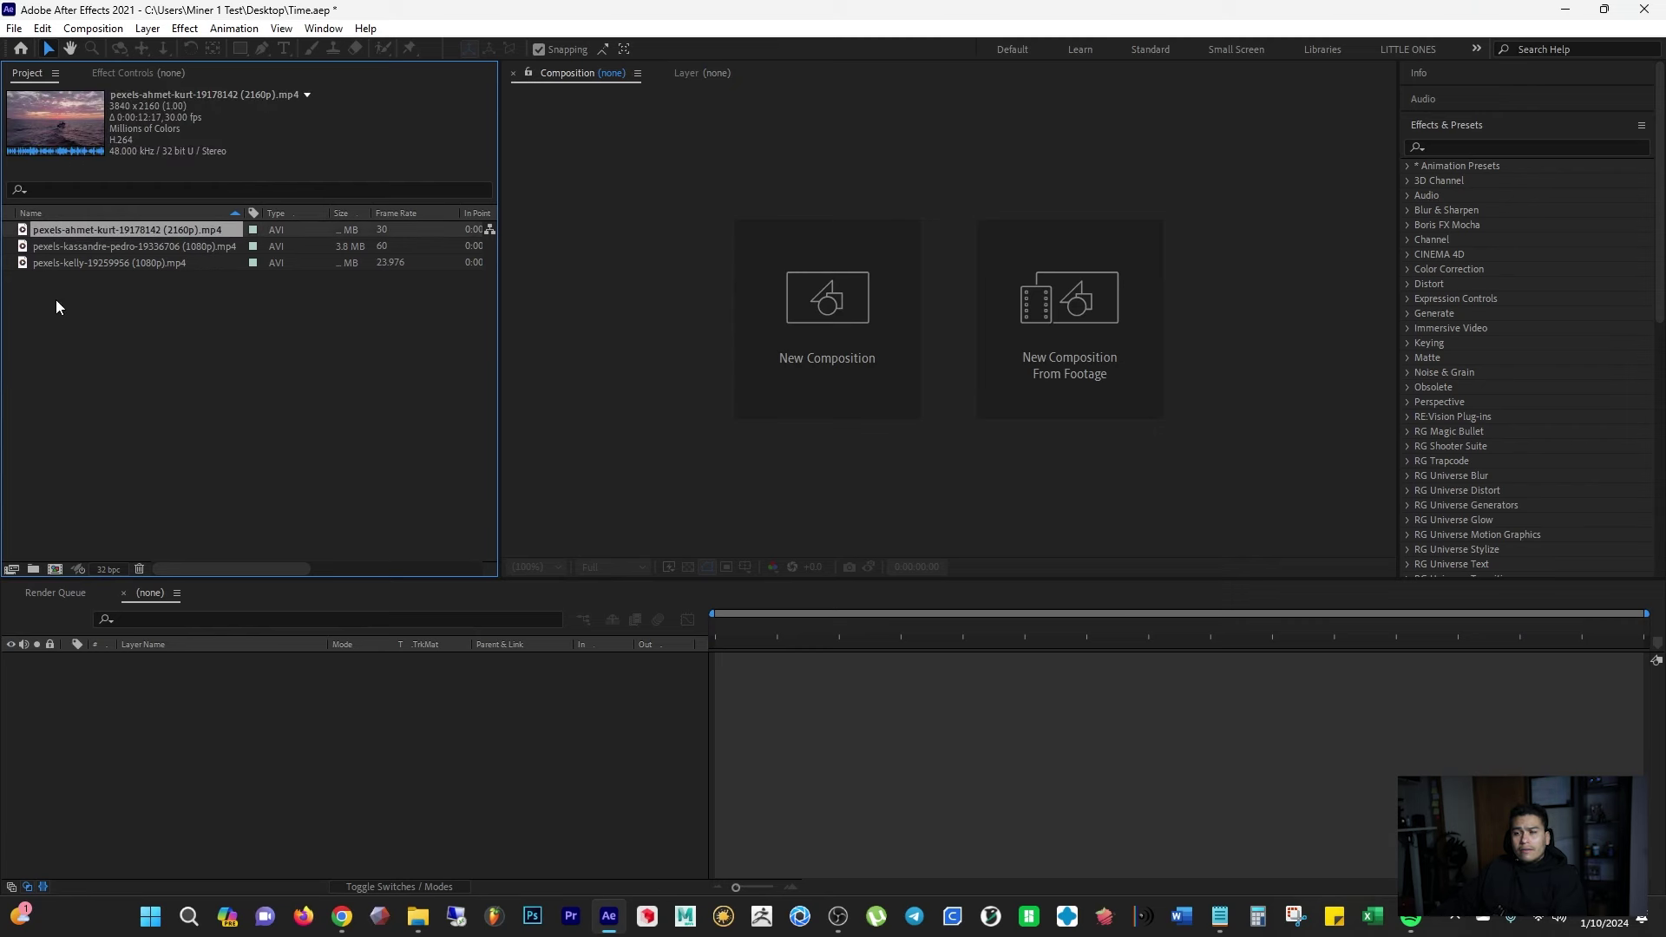
pyautogui.moveTo(80, 227); pyautogui.dragTo(55, 569)
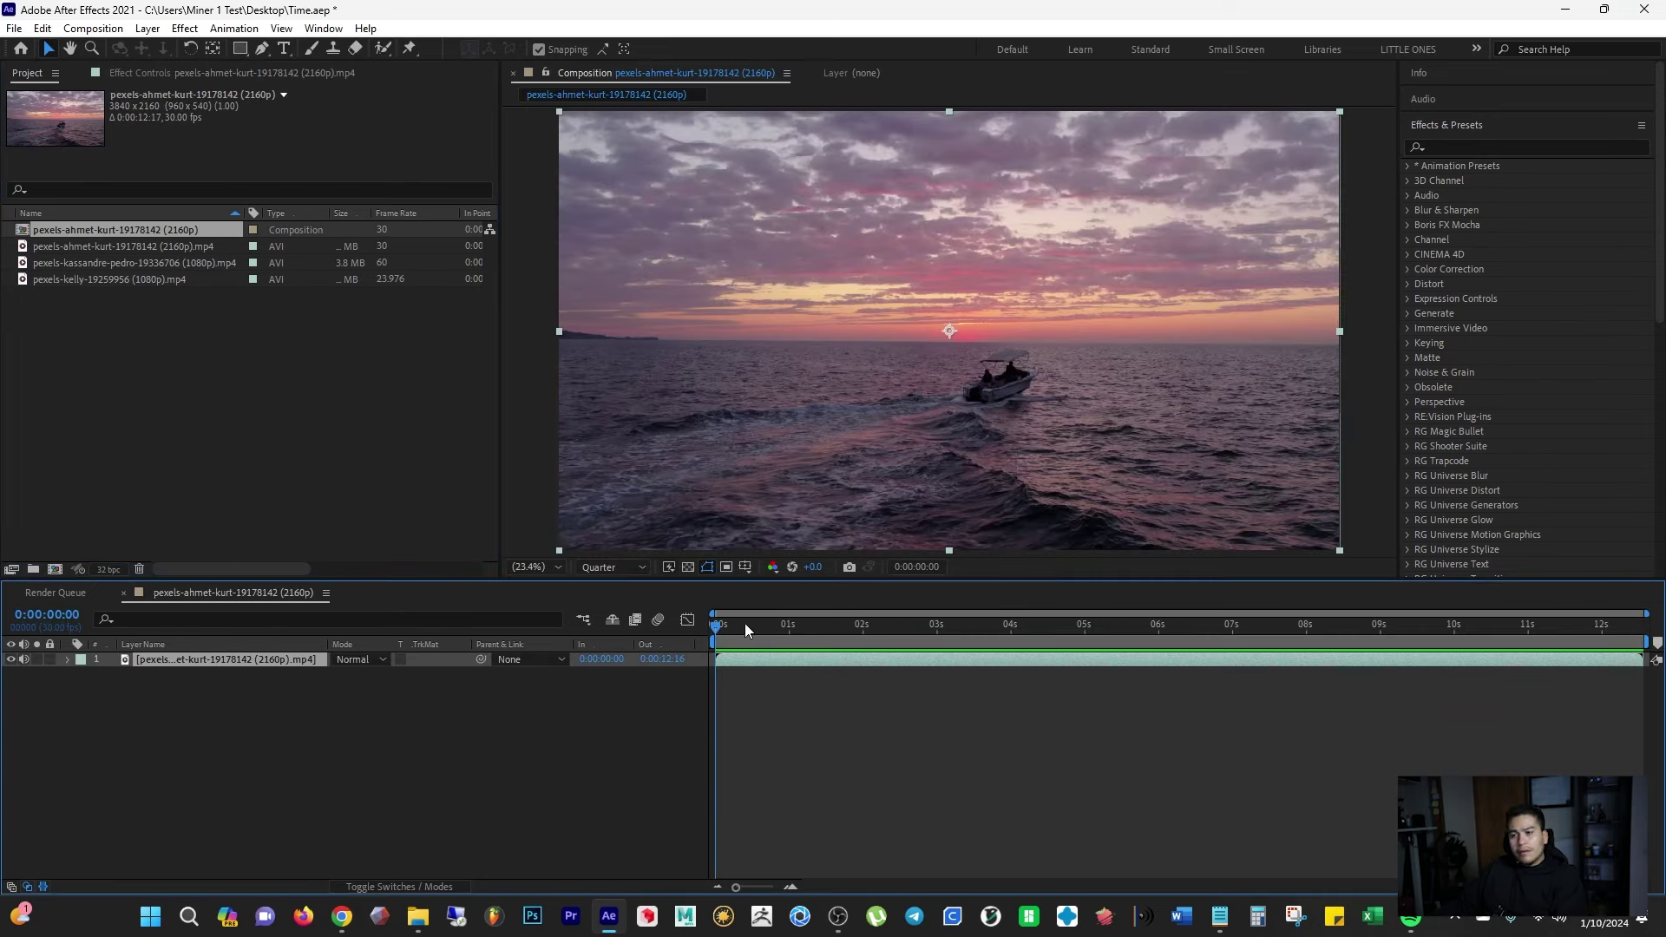
# Step: Move the current time to 0:00:05:19 and look through the Time commands available for the boat layer
pyautogui.moveTo(717, 632); pyautogui.dragTo(1131, 660)
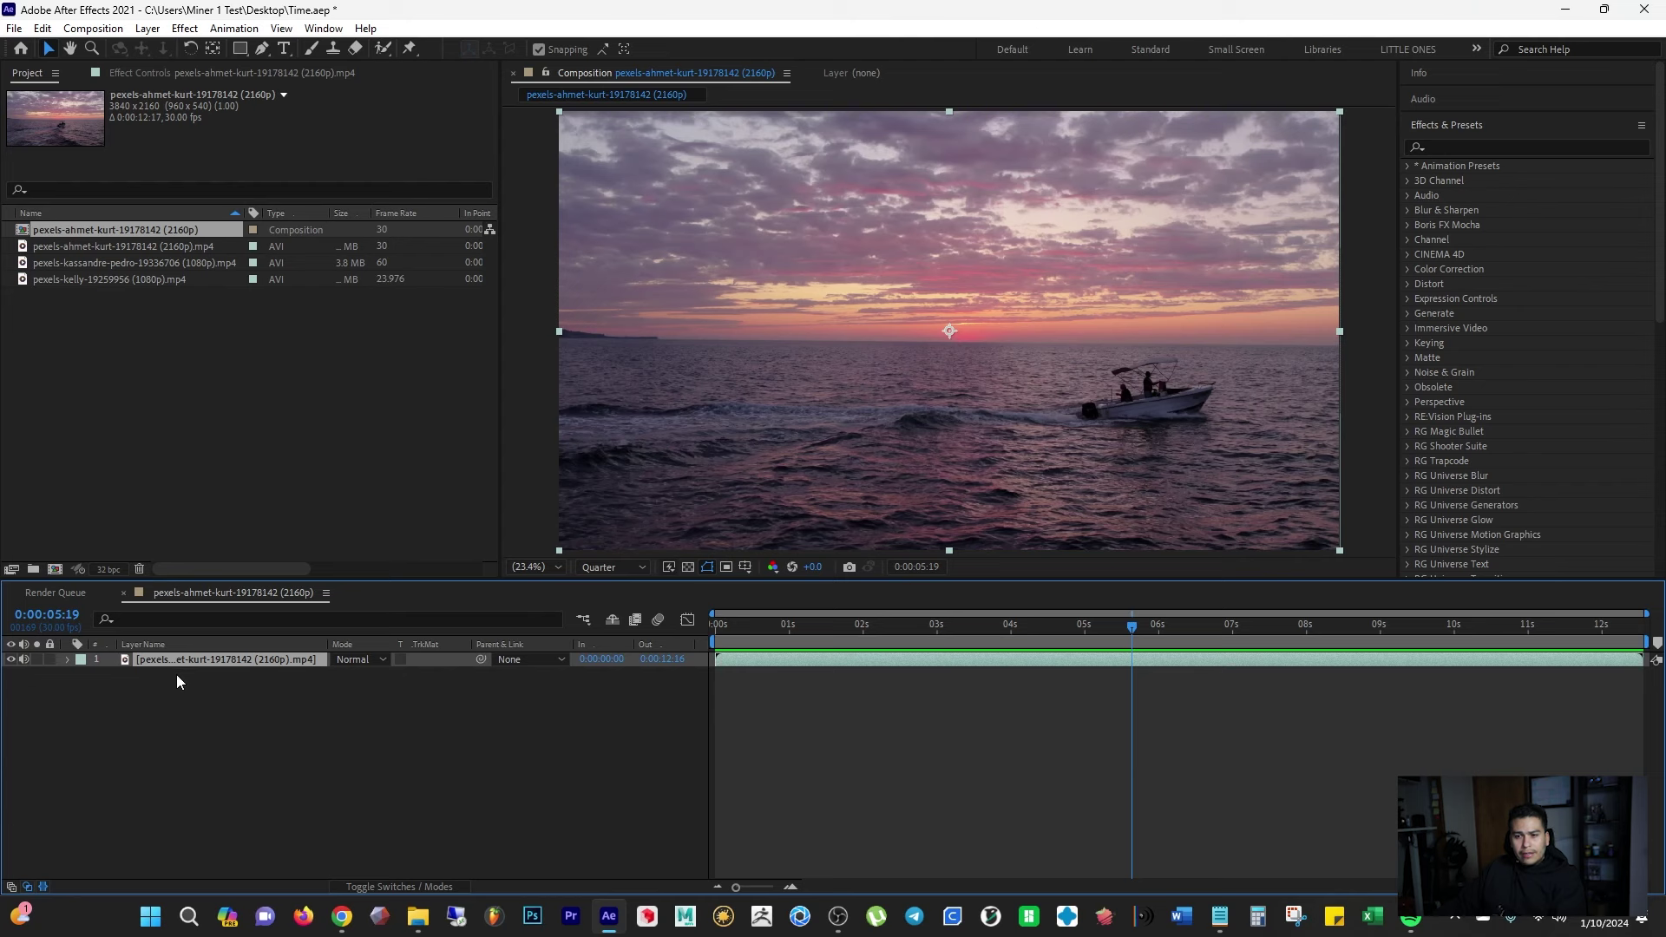
pyautogui.rightClick(215, 659)
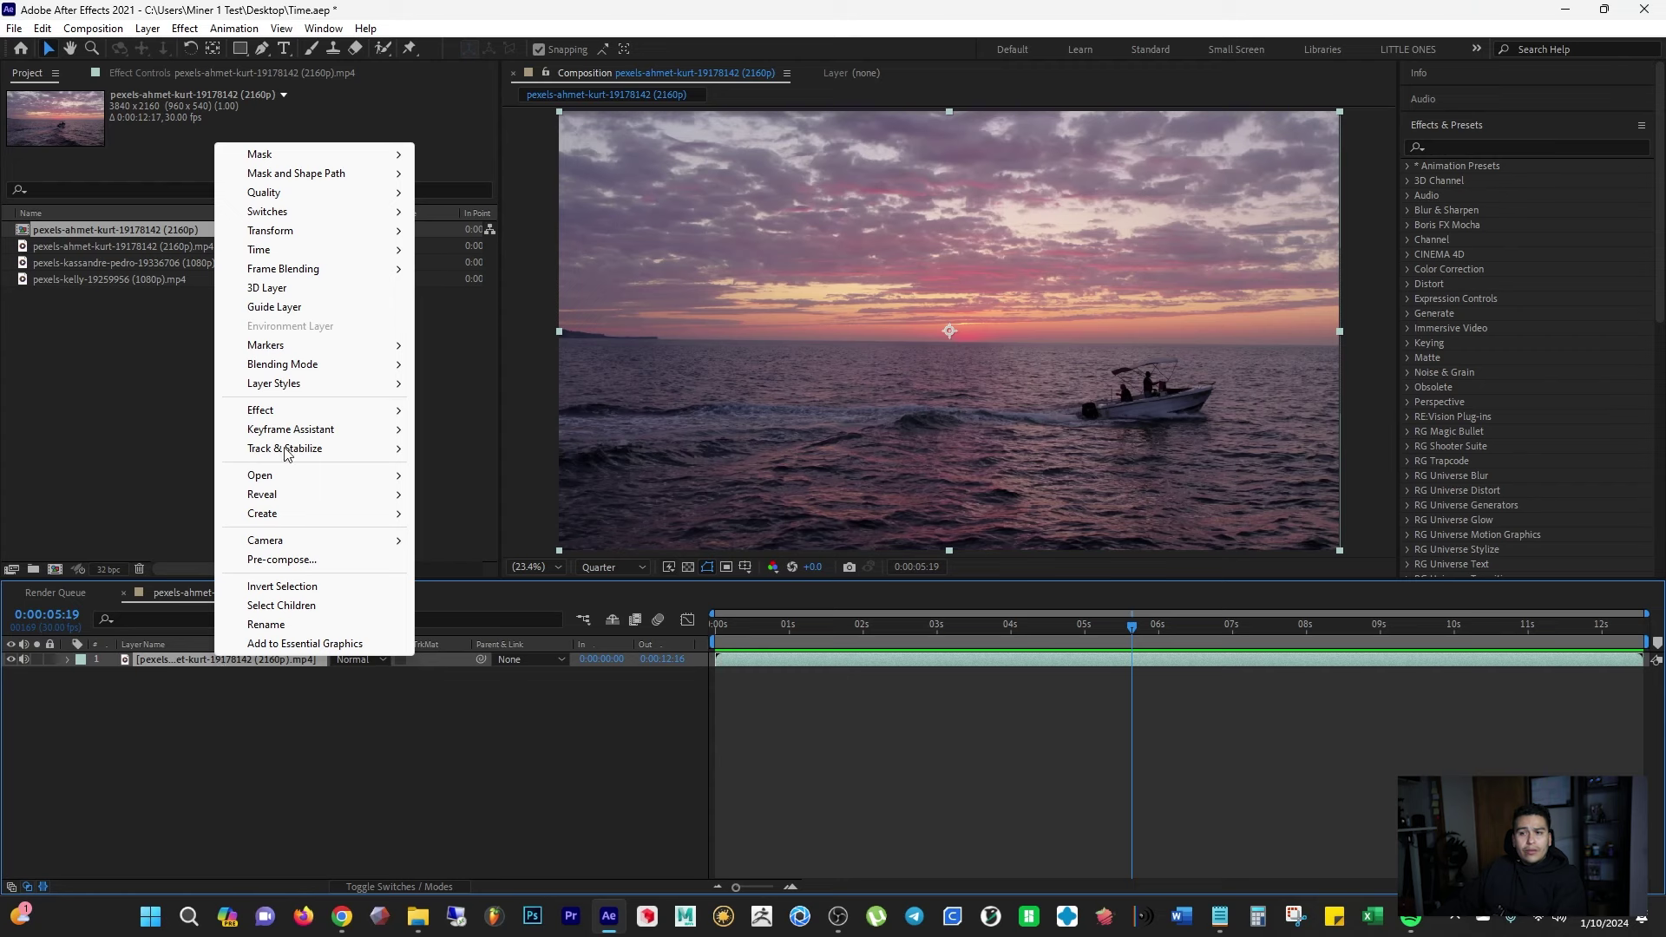
pyautogui.moveTo(286, 252)
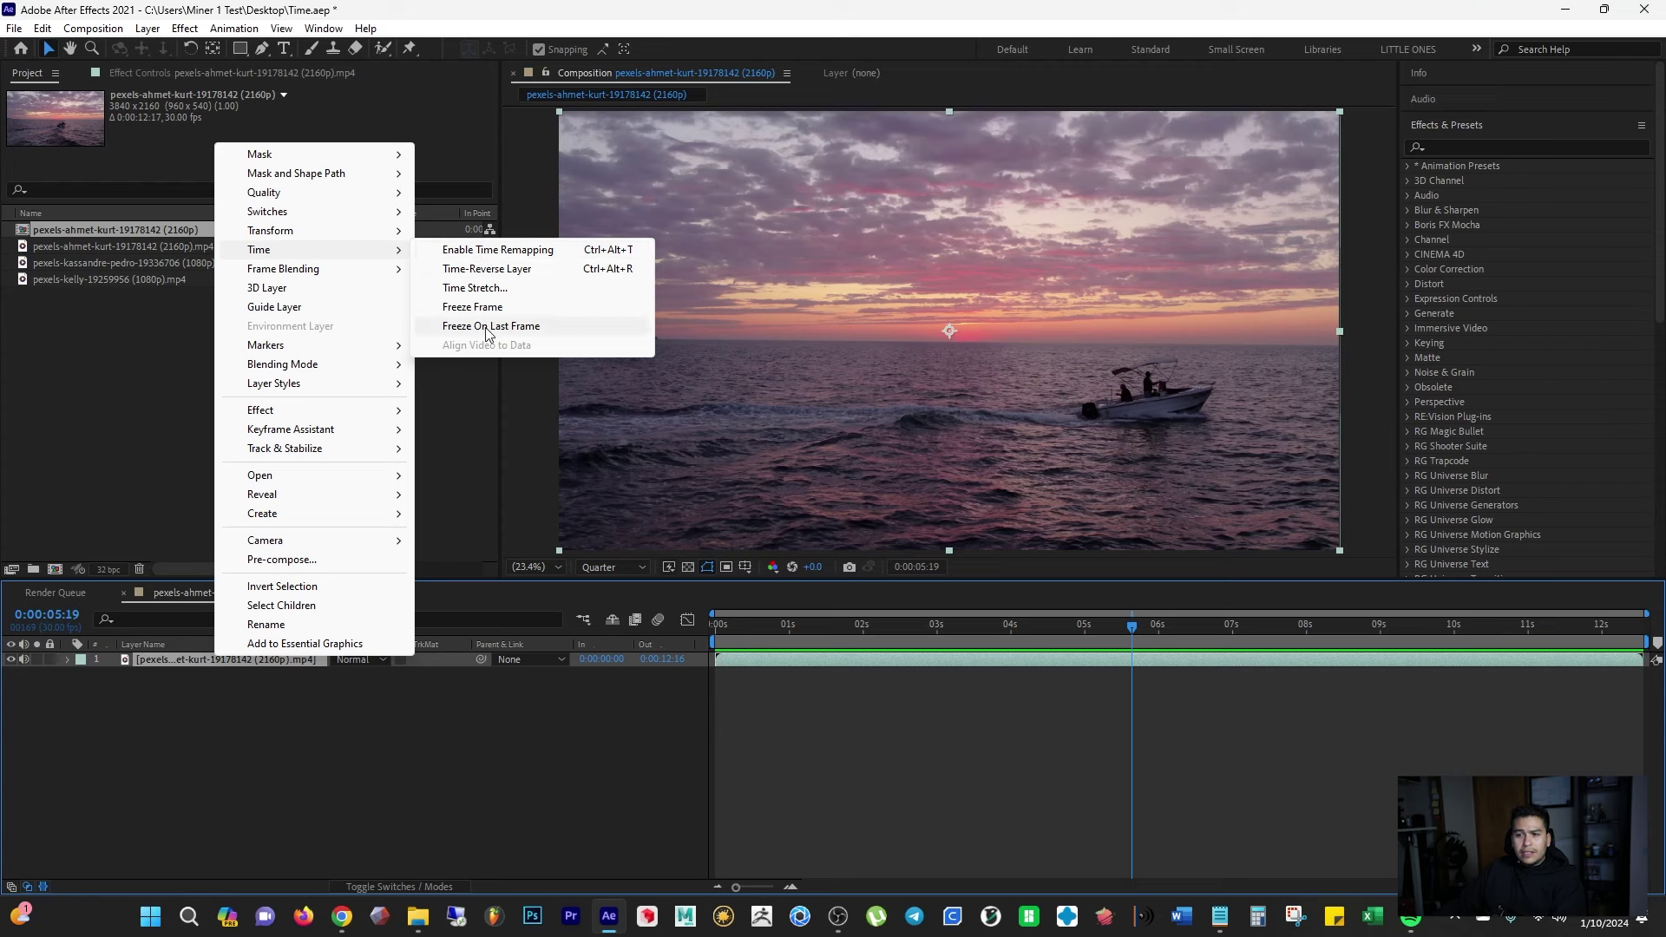
pyautogui.click(318, 703)
pyautogui.click(205, 658)
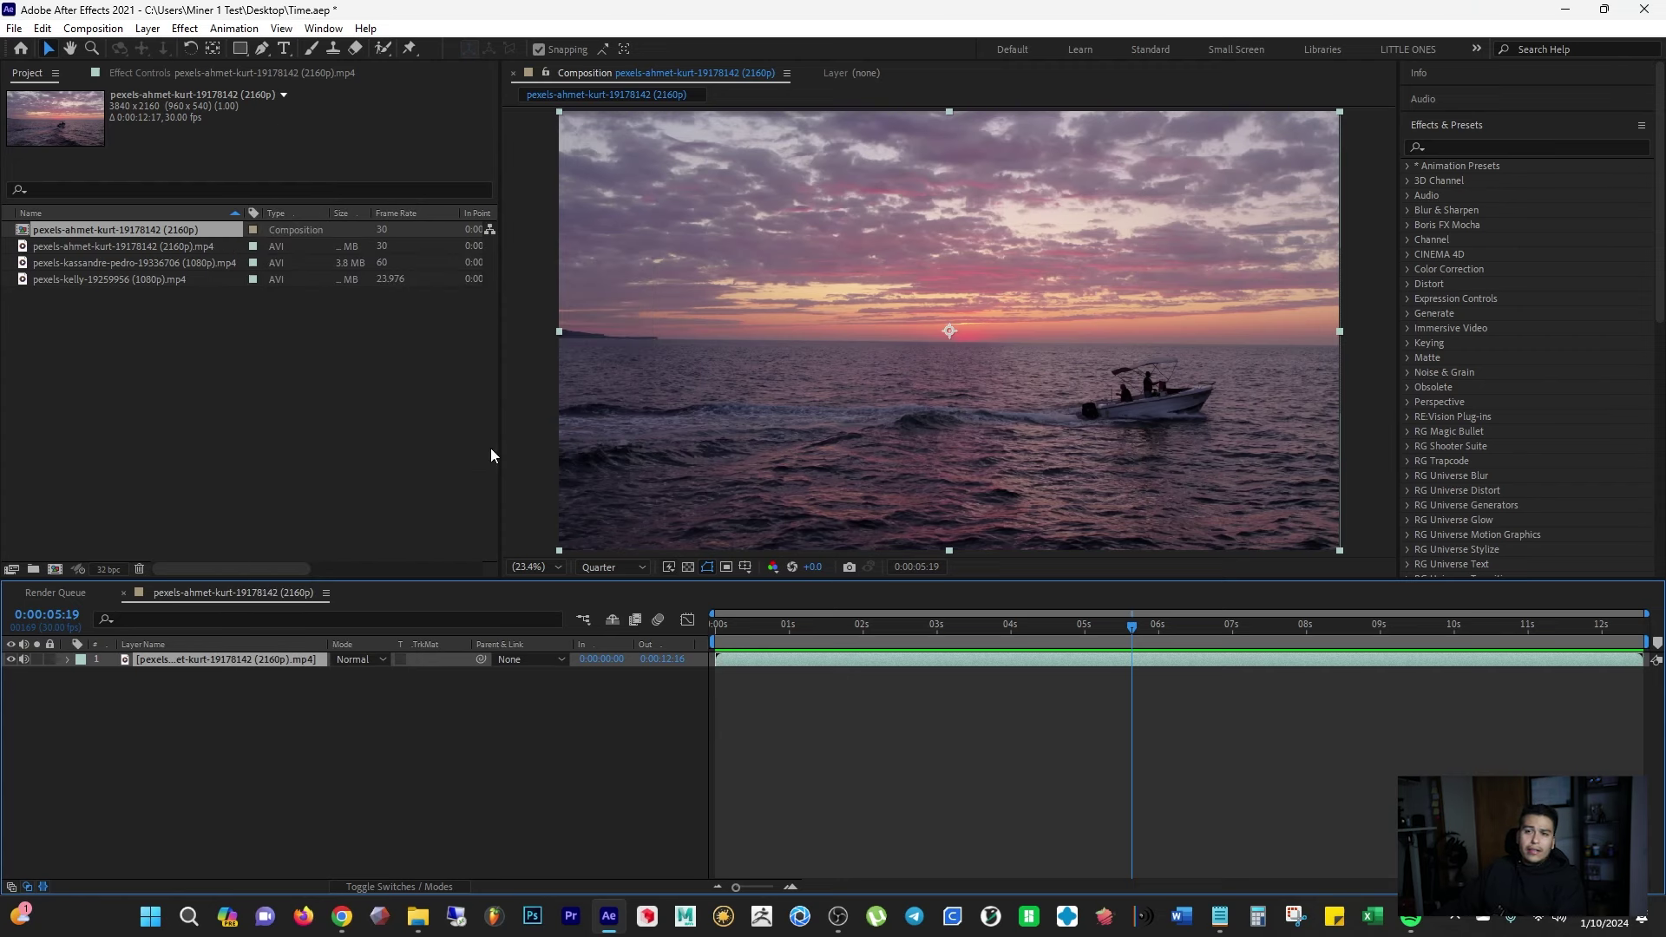
# Step: Time-stretch the boat layer with a stretch factor of 50%, holding the layer in-point in place
pyautogui.click(146, 28)
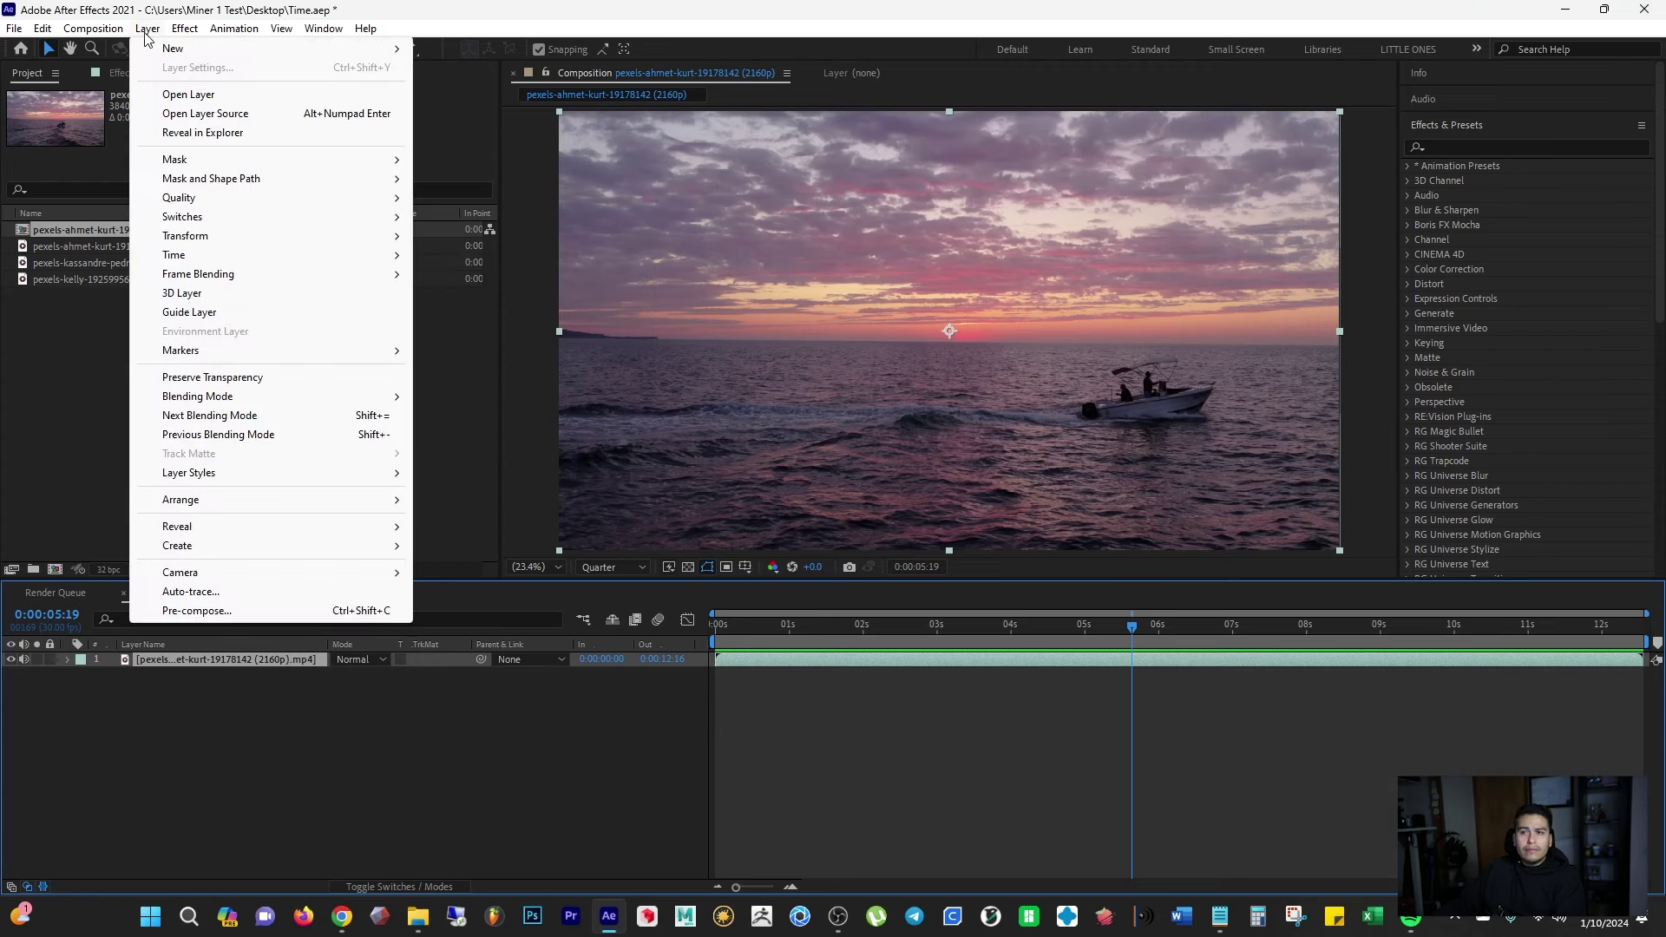
pyautogui.moveTo(199, 261)
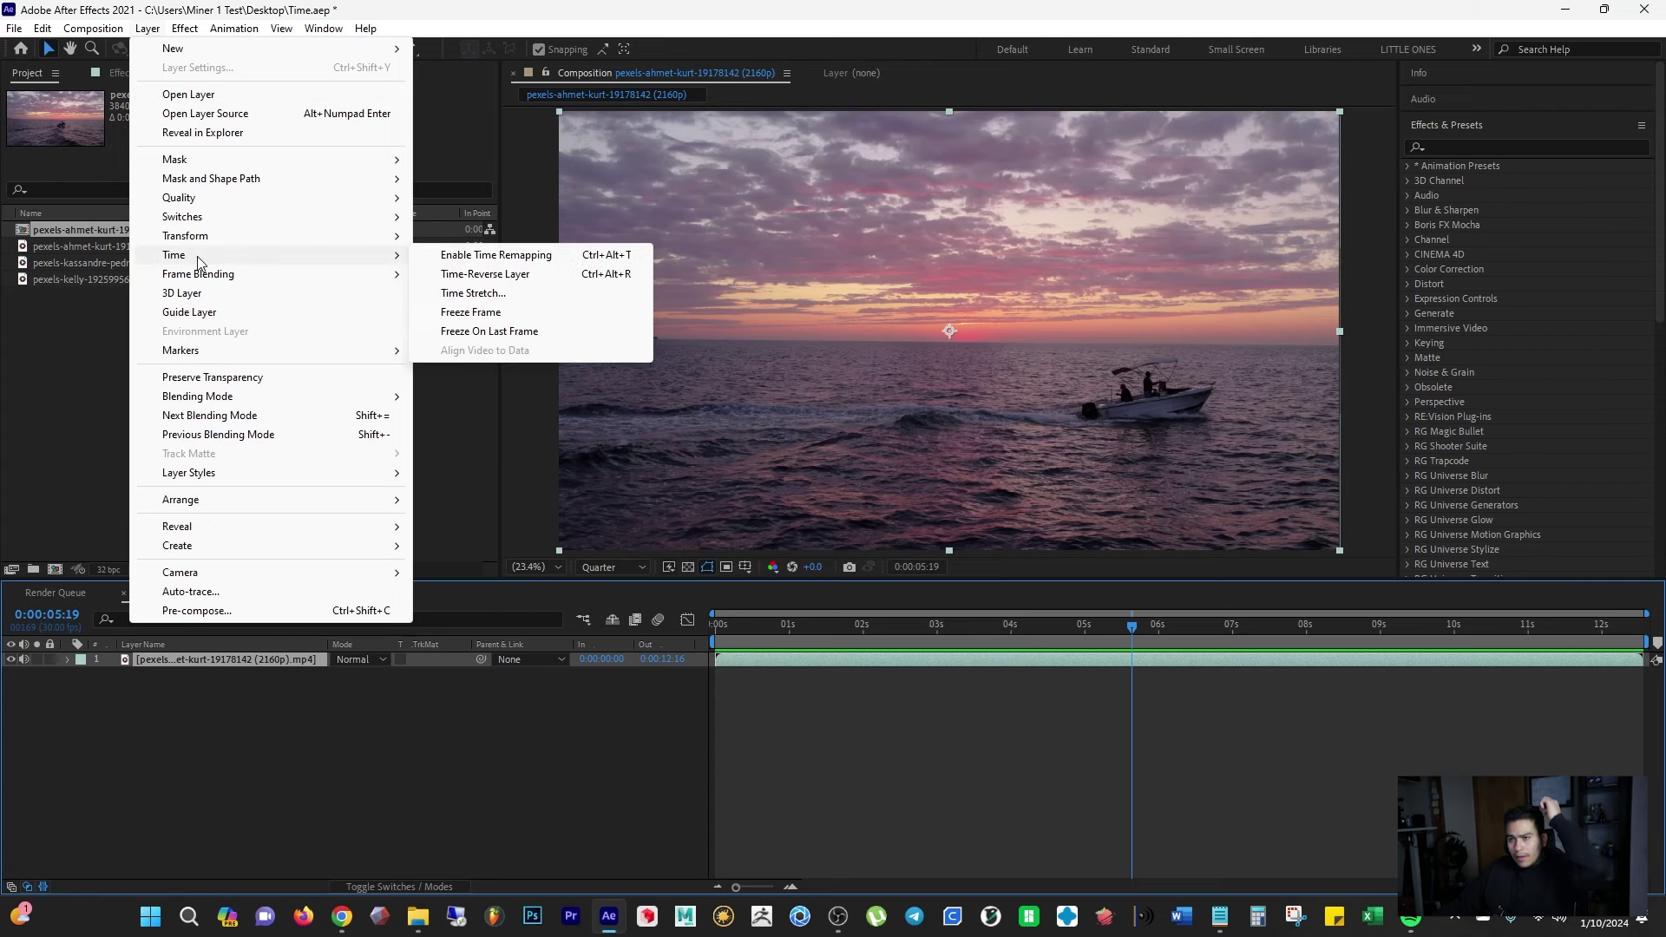
pyautogui.click(473, 293)
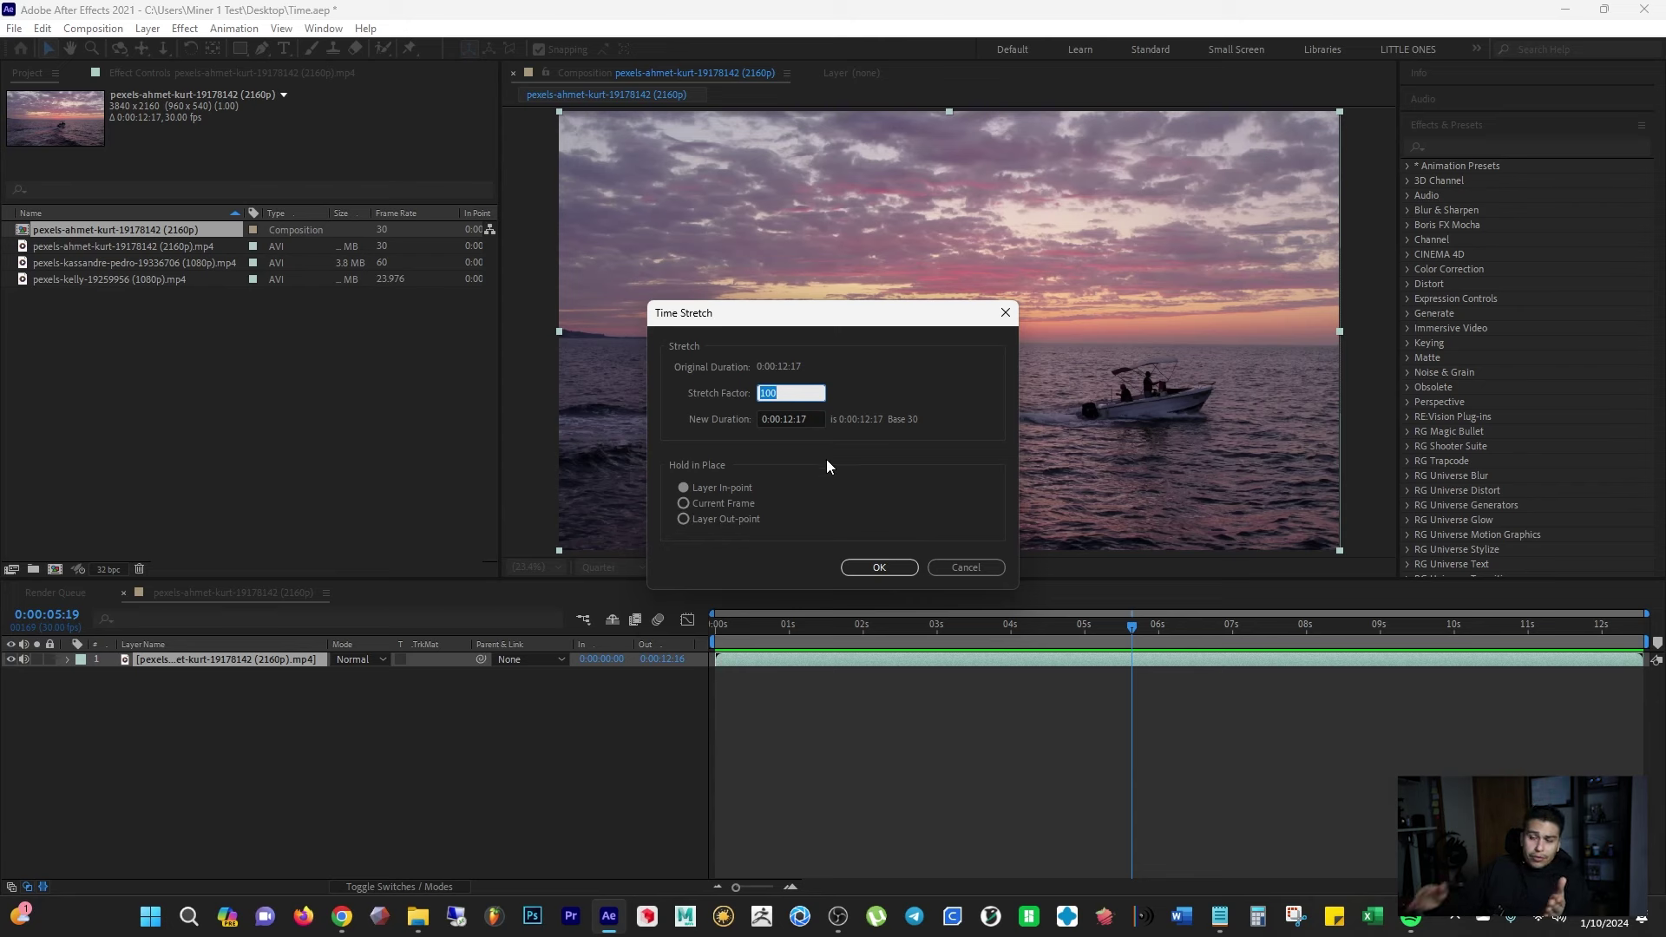
pyautogui.click(771, 395)
pyautogui.doubleClick(800, 391)
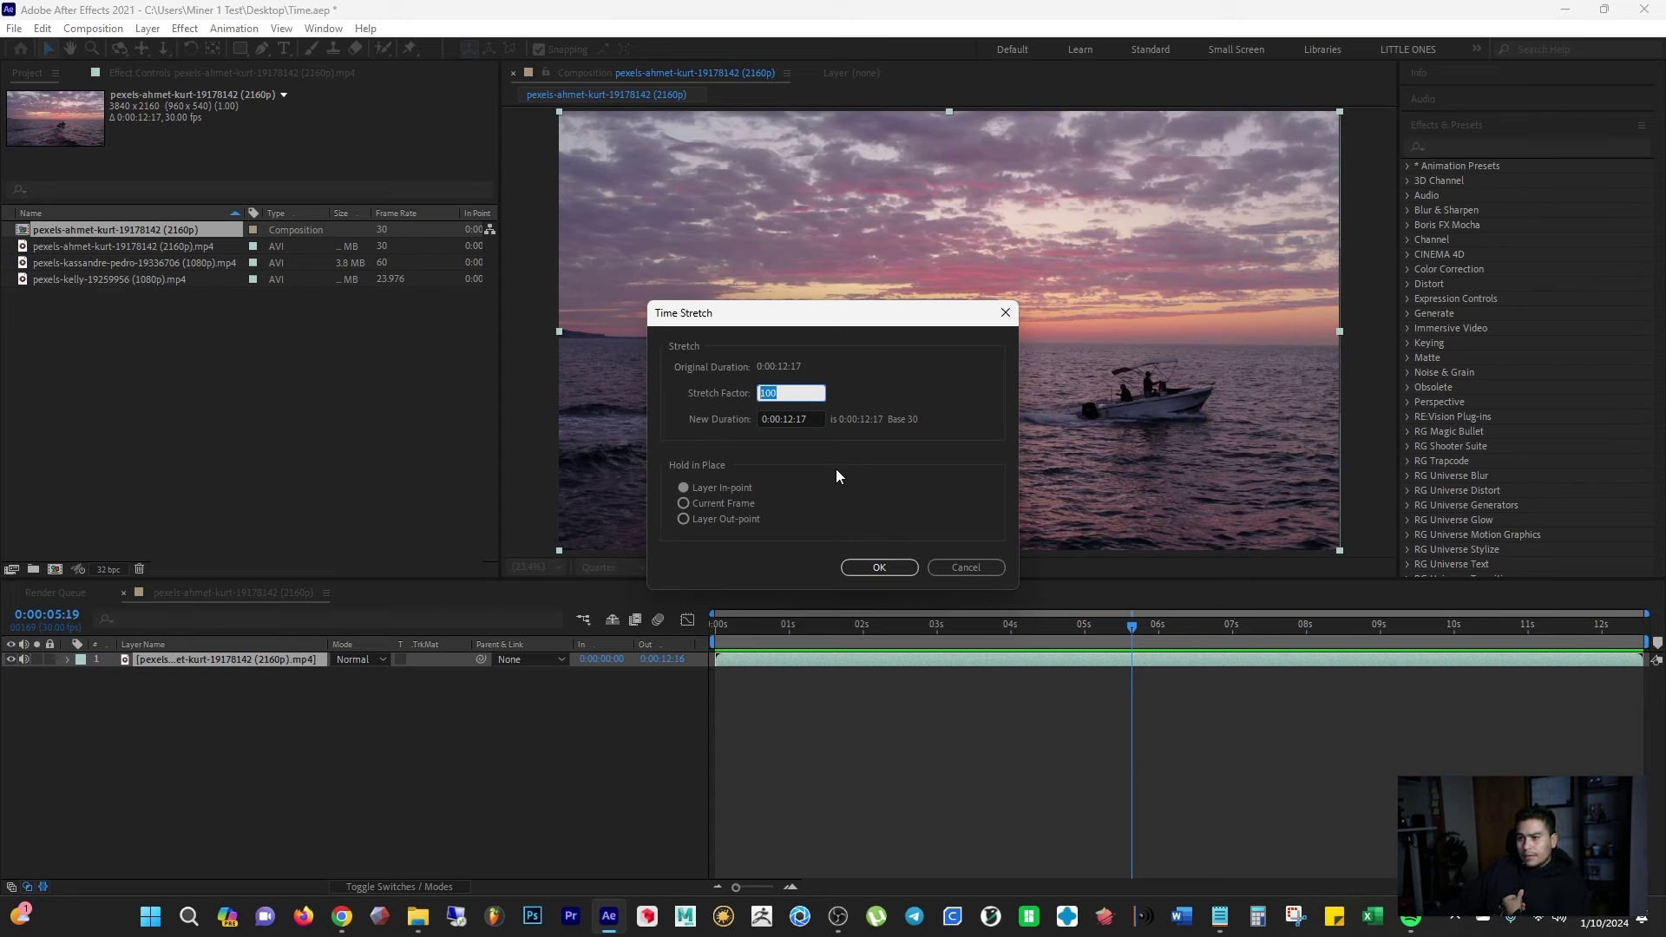
pyautogui.write('50')
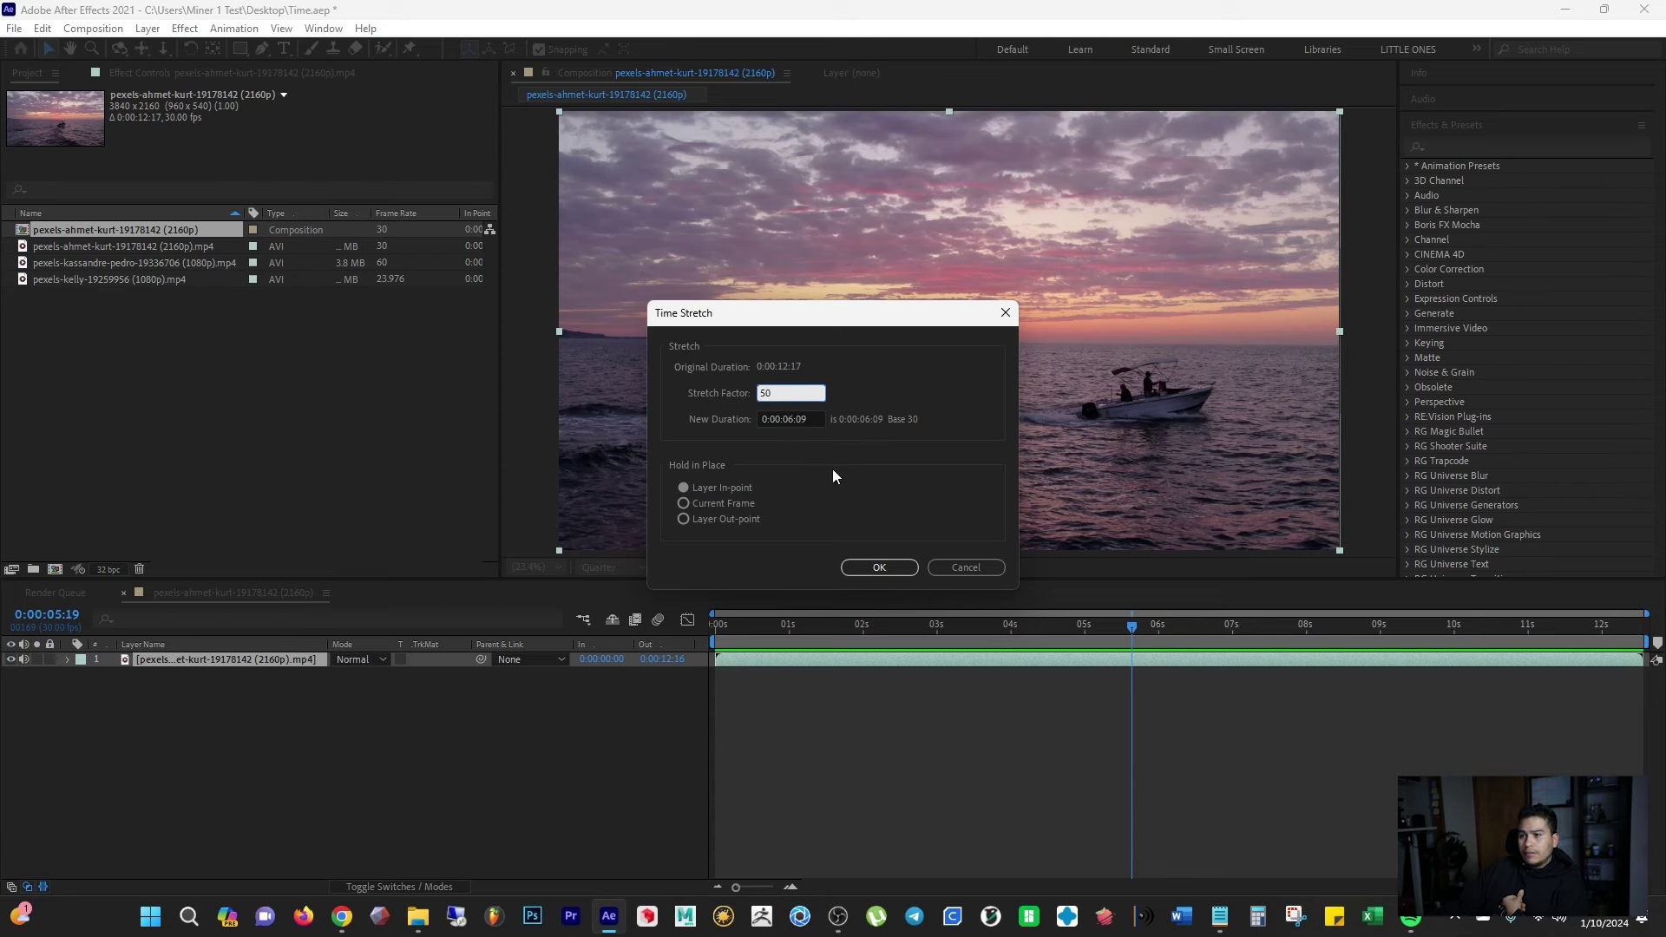
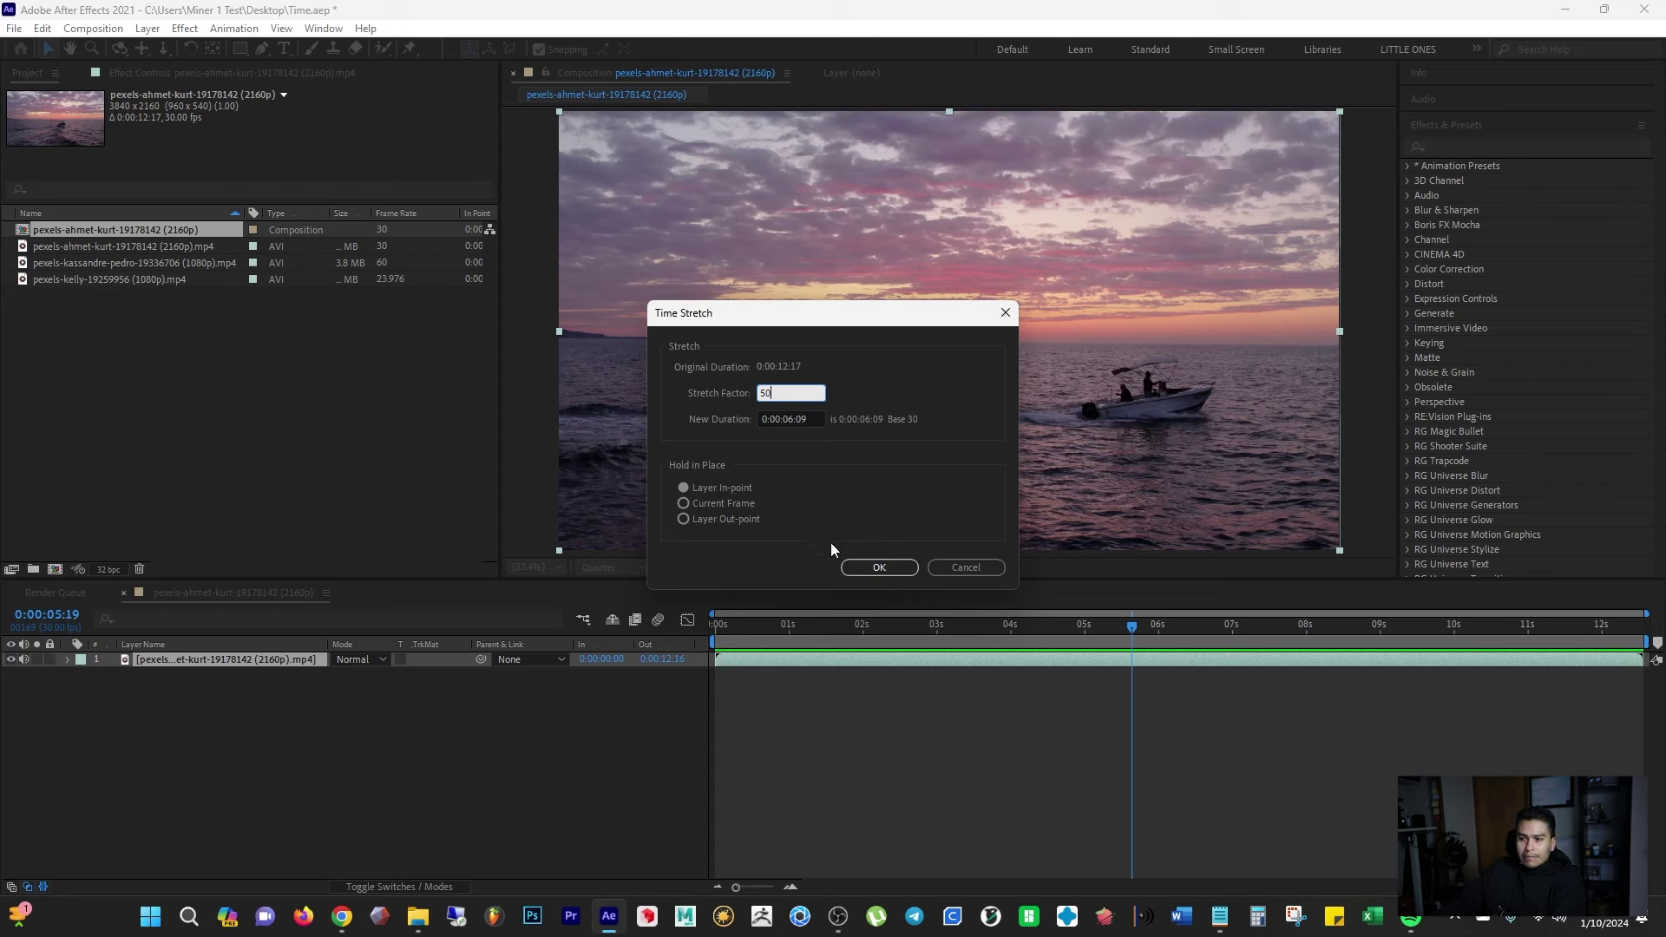
pyautogui.click(879, 568)
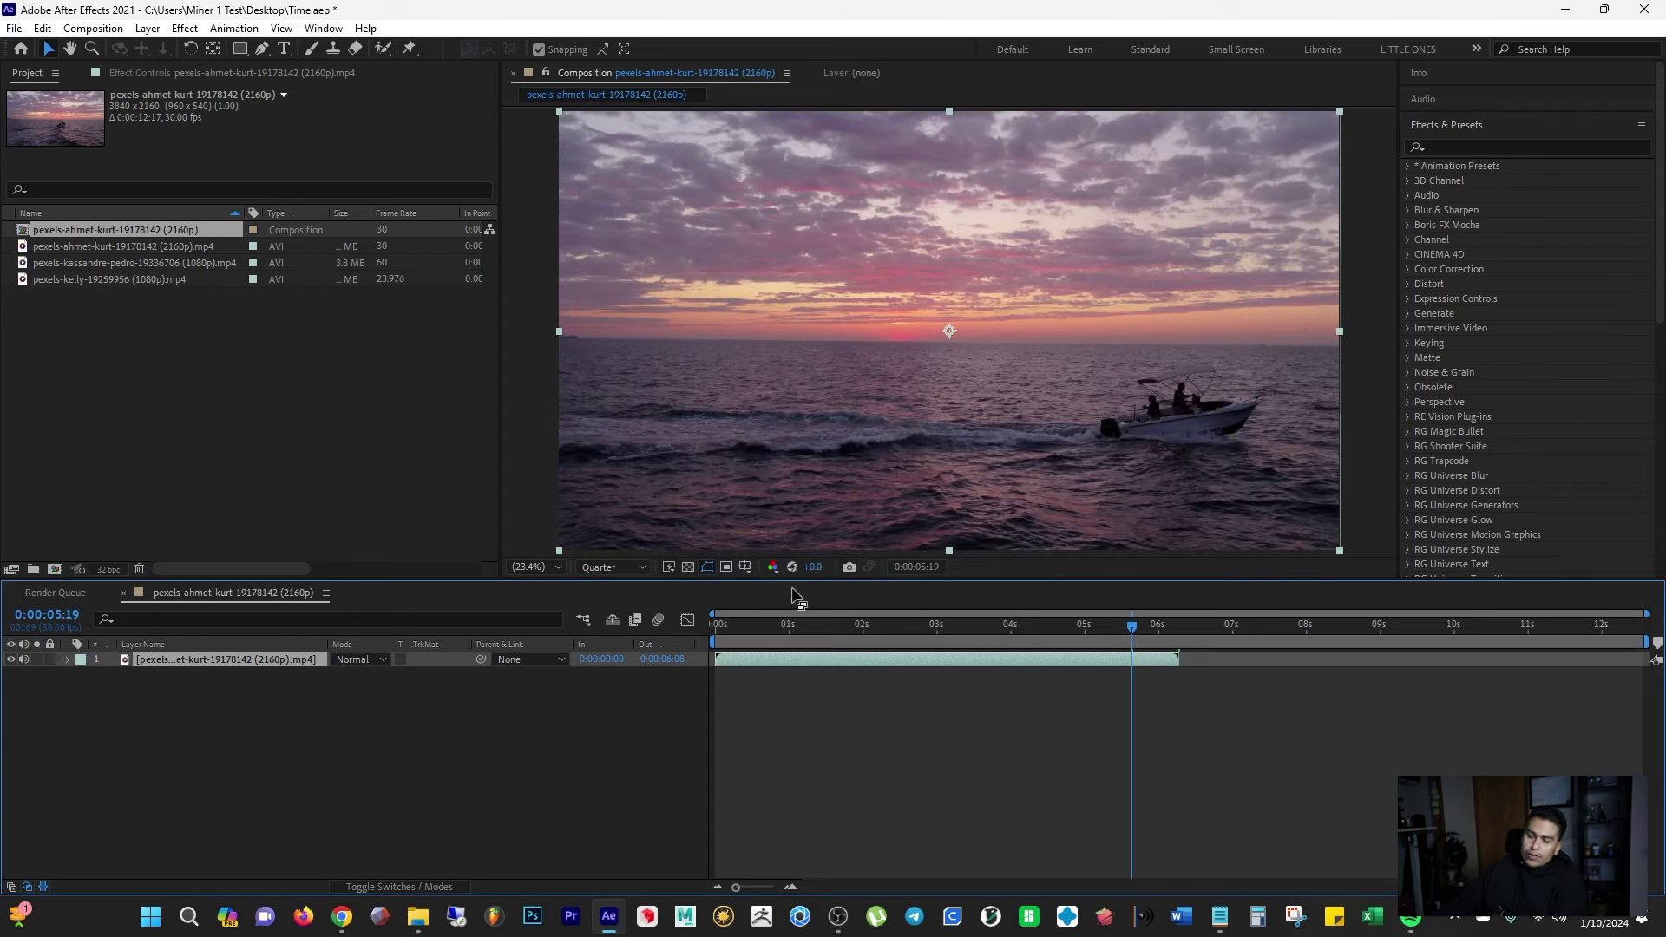
# Step: Check the layer's end around 0:00:06:06 and play the composition from the beginning to review the stretched boat clip
pyautogui.press('Home')
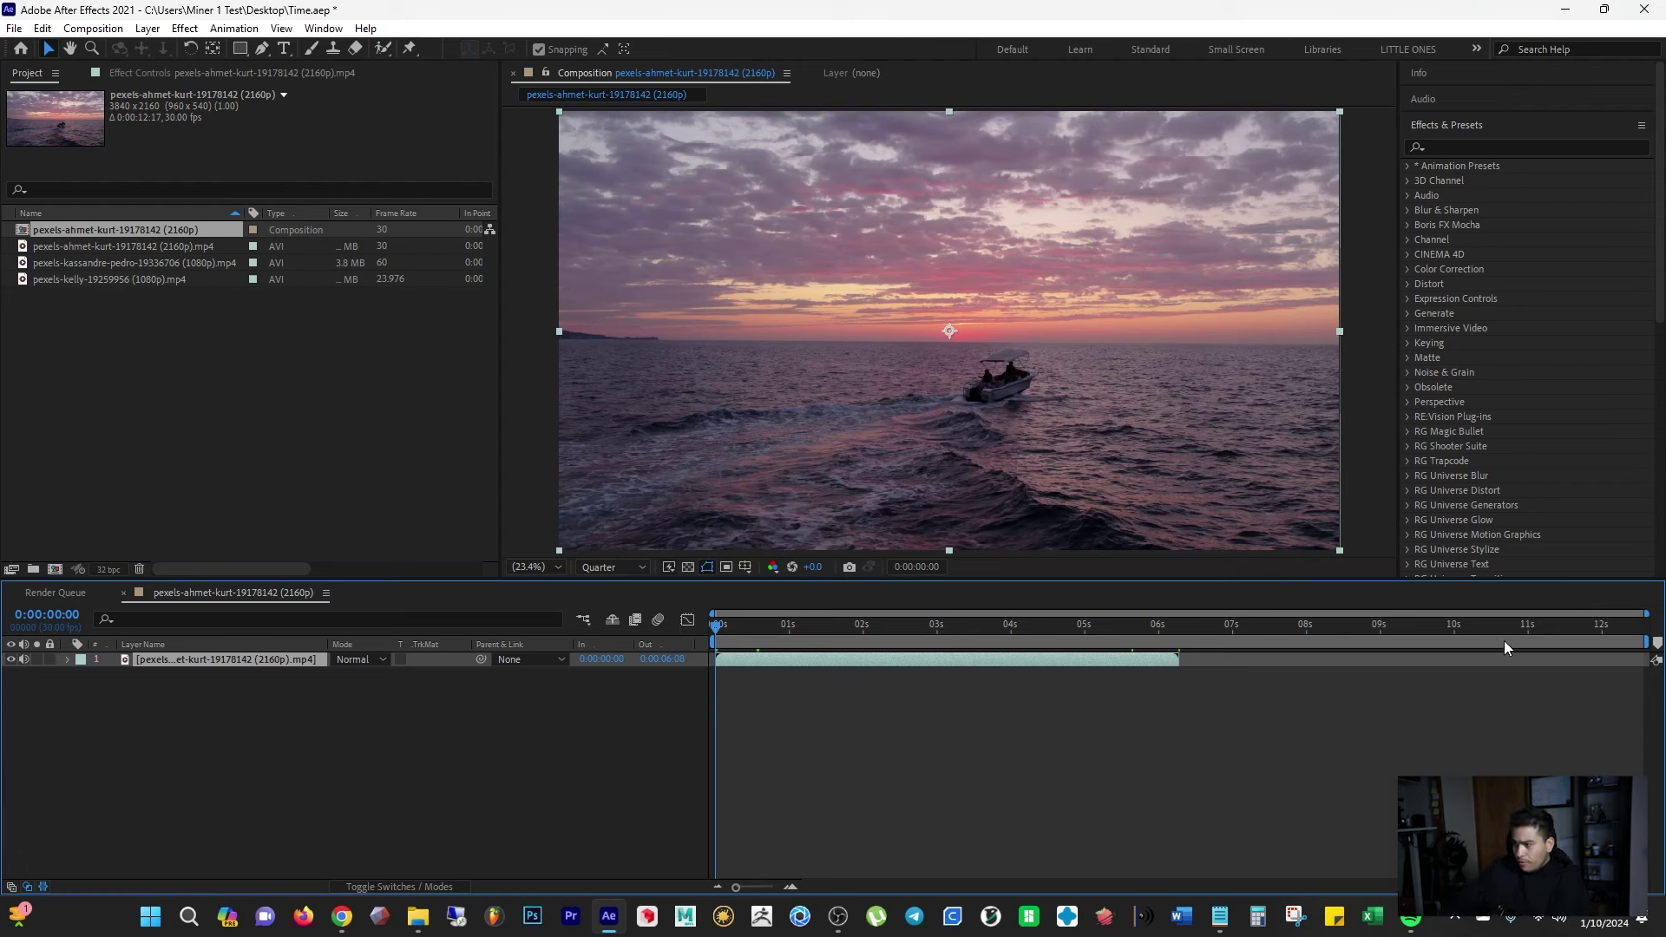
pyautogui.moveTo(1137, 627); pyautogui.dragTo(1177, 628)
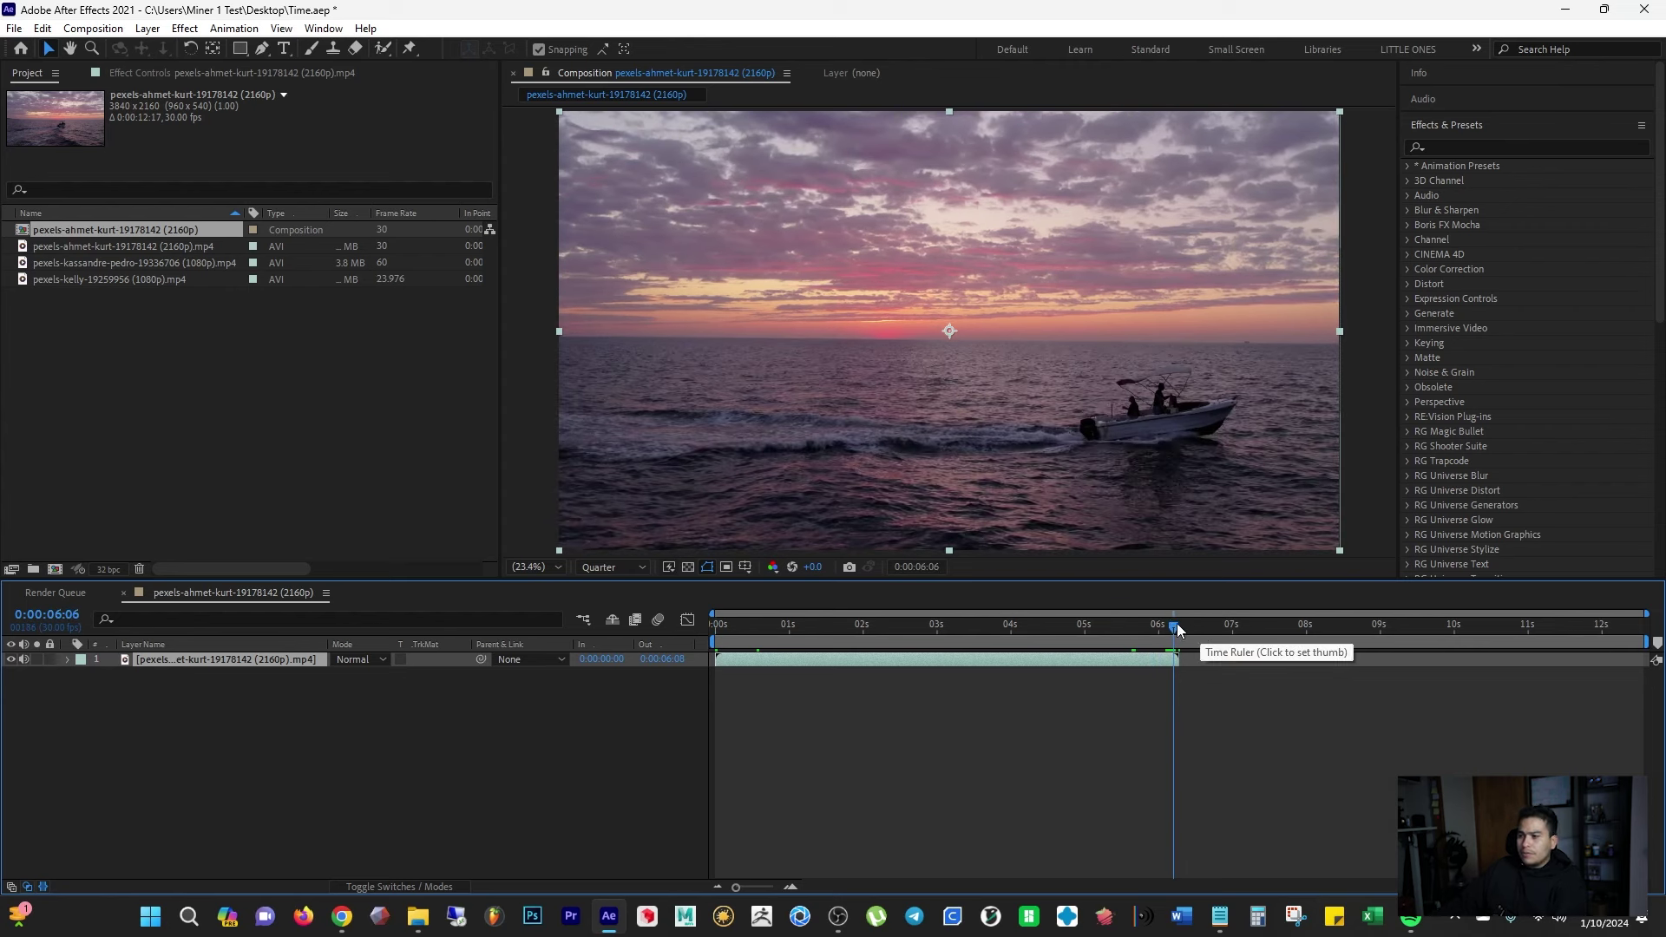
pyautogui.press('space')
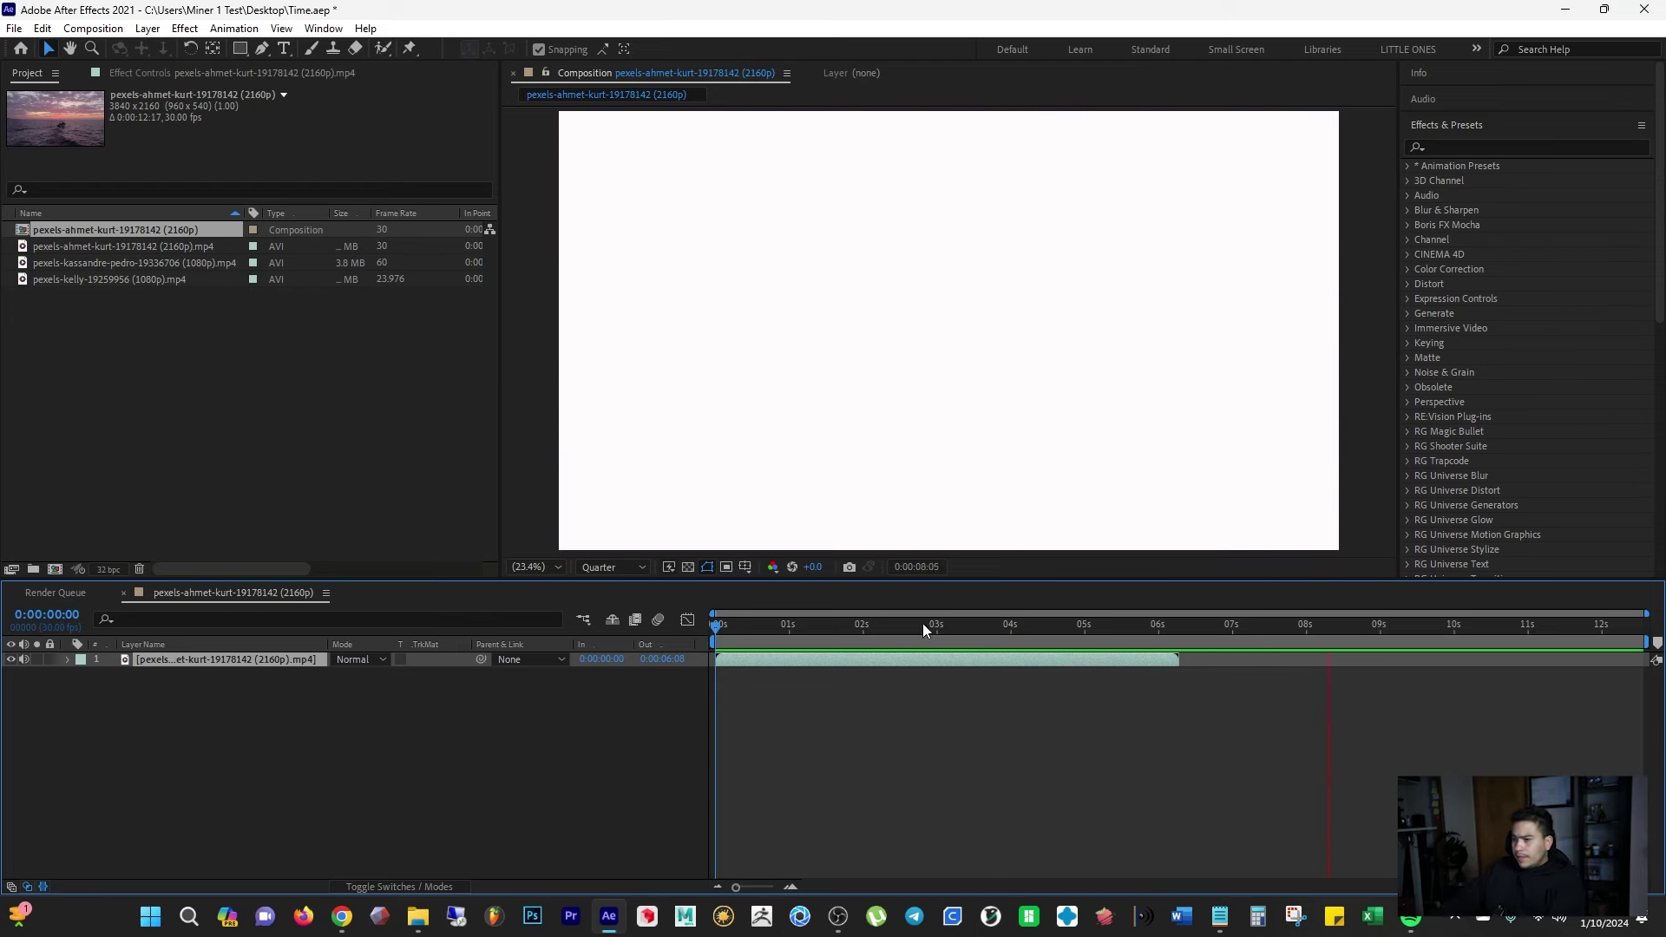
pyautogui.press('space')
pyautogui.press('space')
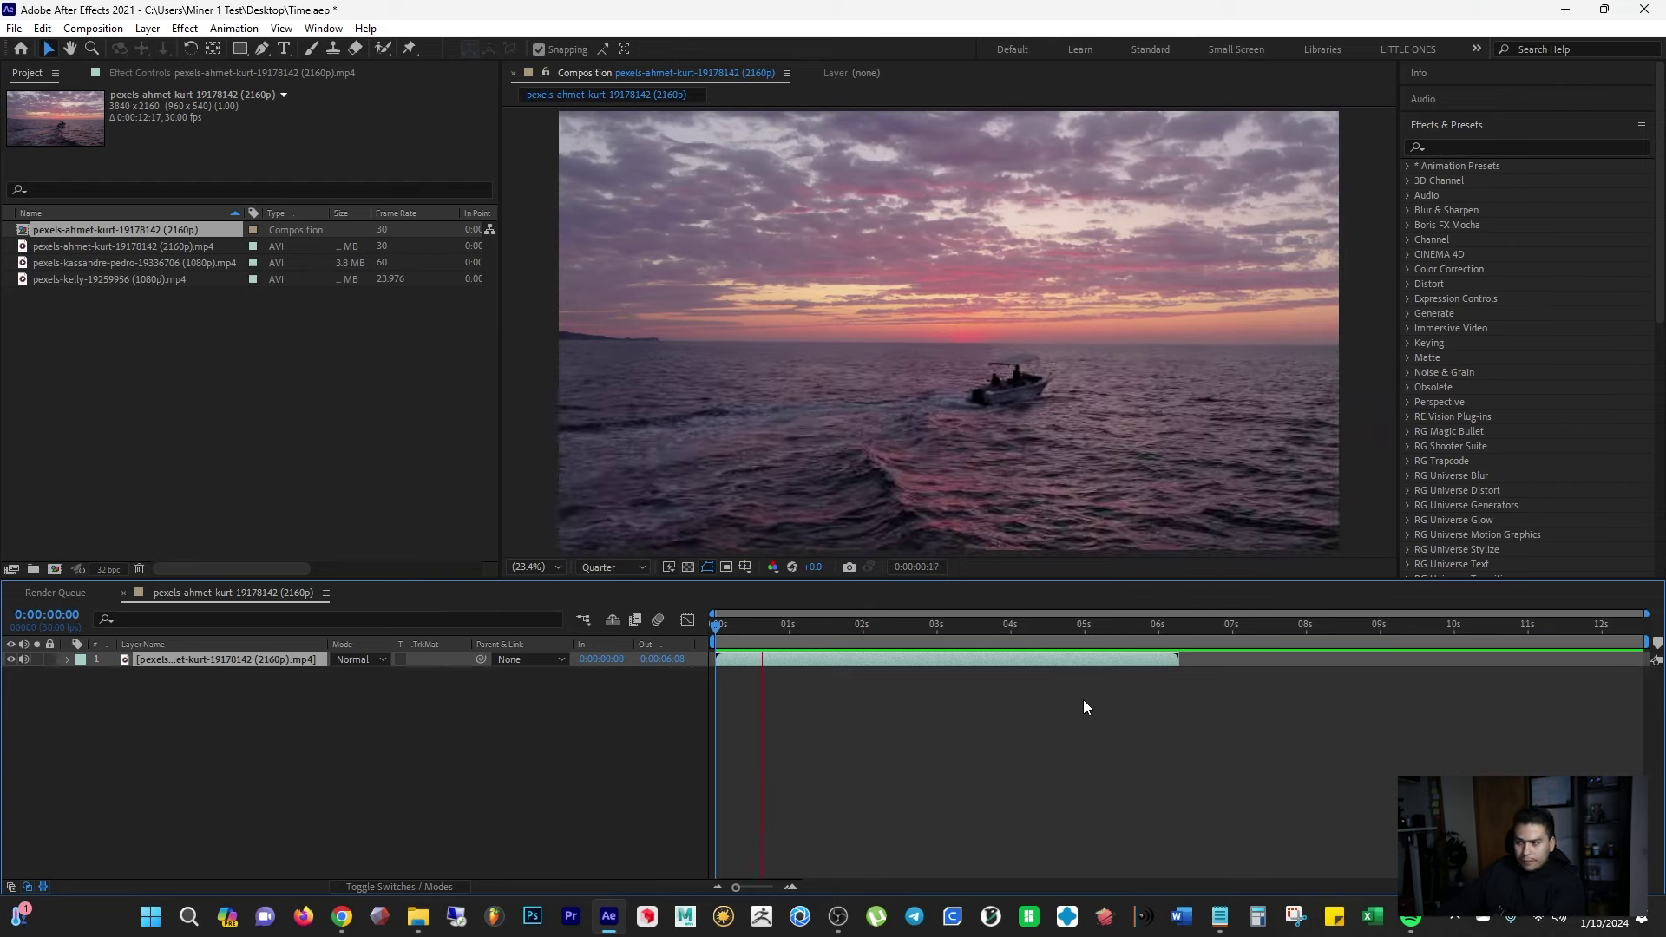
# Step: Time-stretch the boat layer with a stretch factor of 25%, holding the layer out-point in place
pyautogui.rightClick(262, 655)
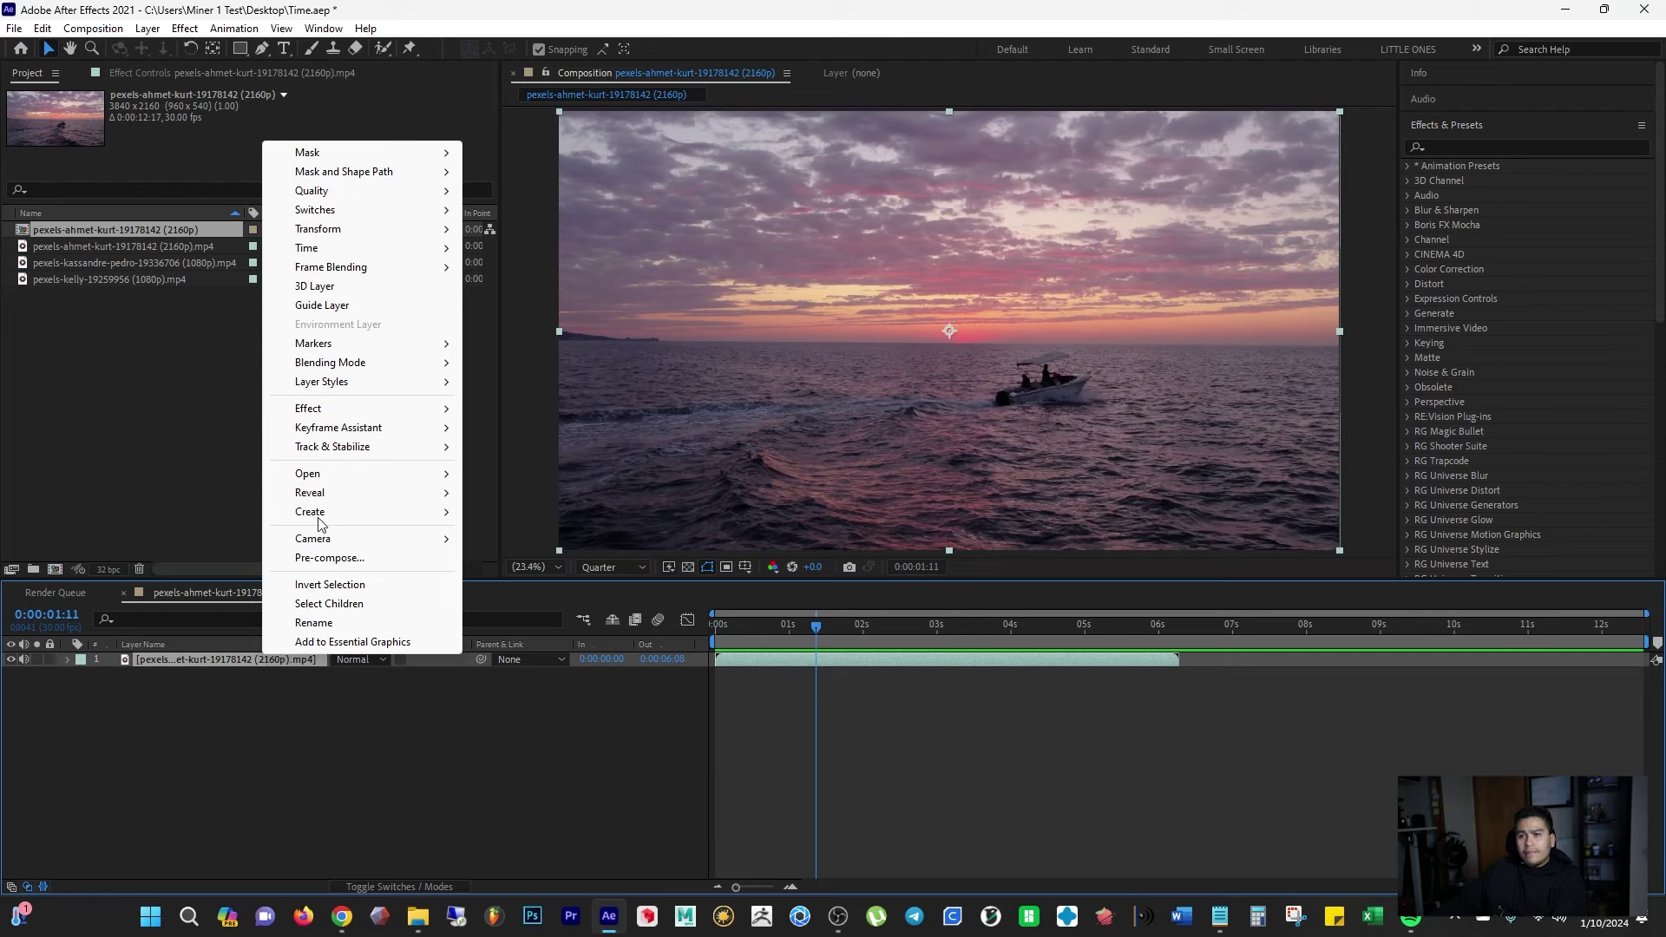
pyautogui.moveTo(352, 249)
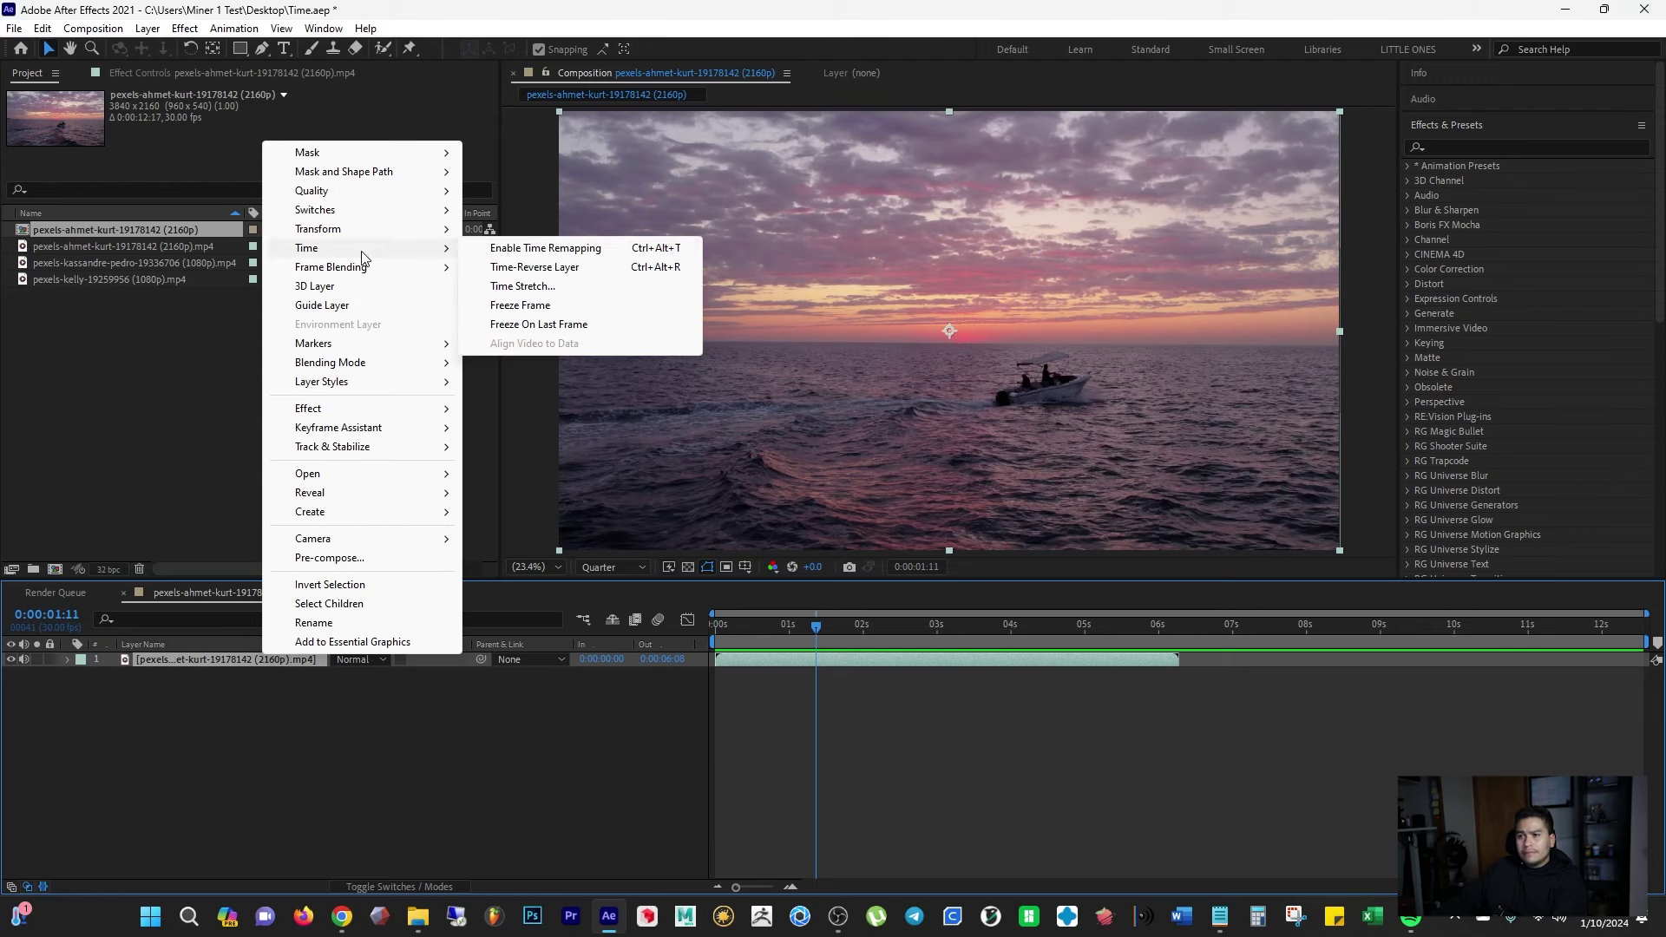
pyautogui.click(561, 294)
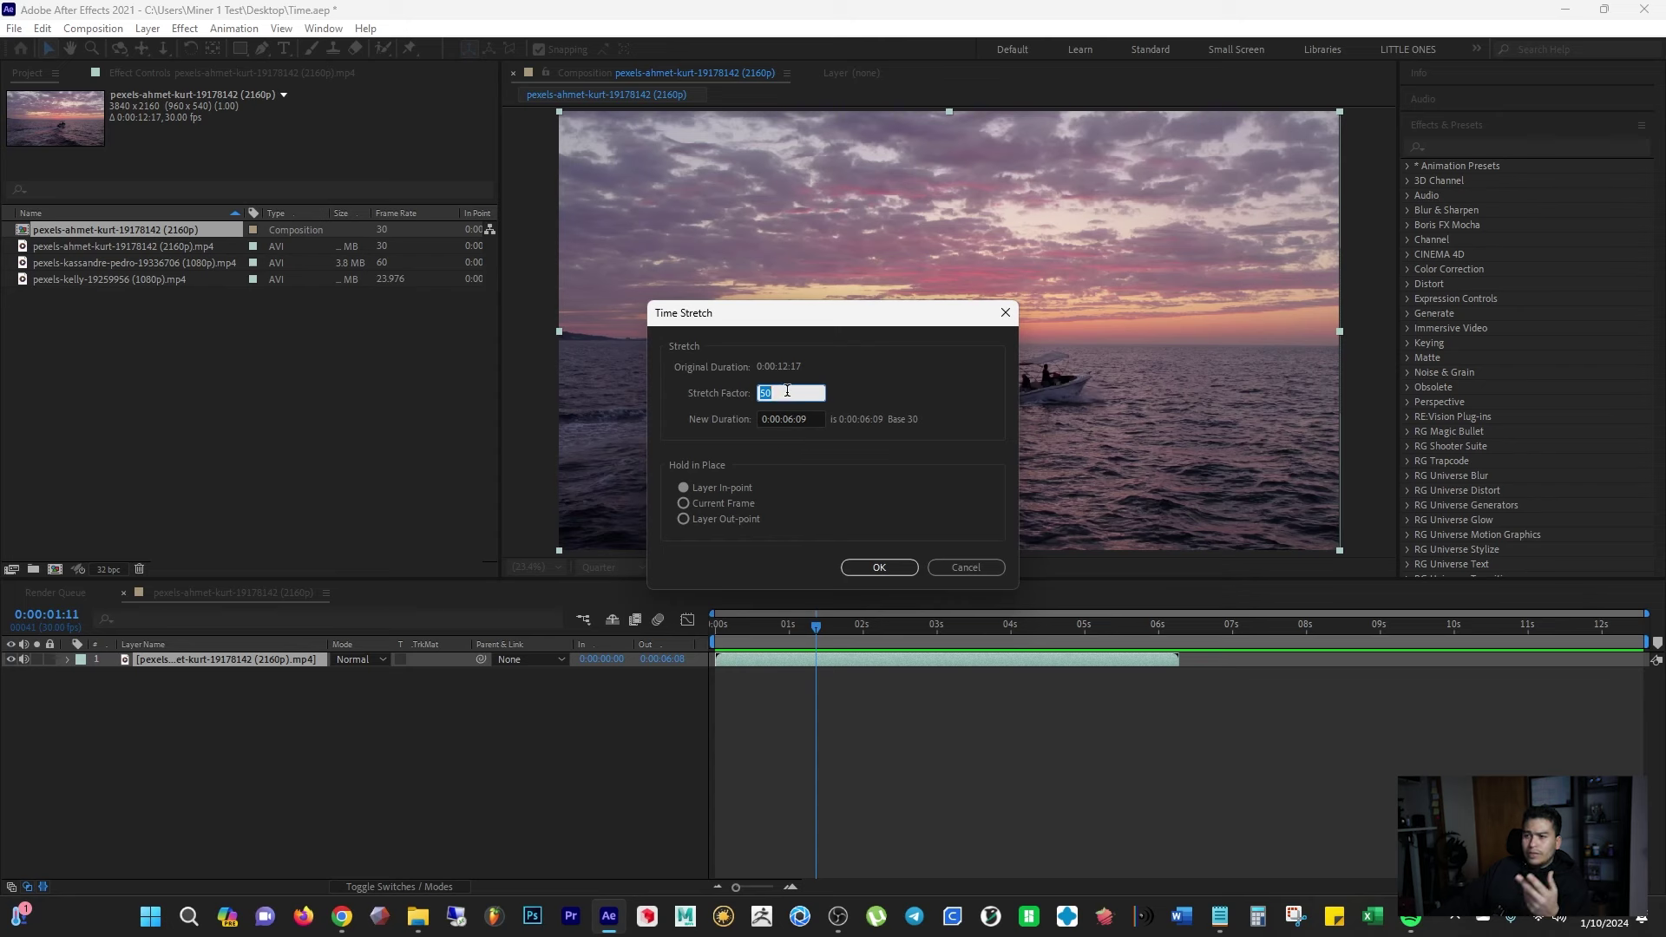
pyautogui.click(797, 418)
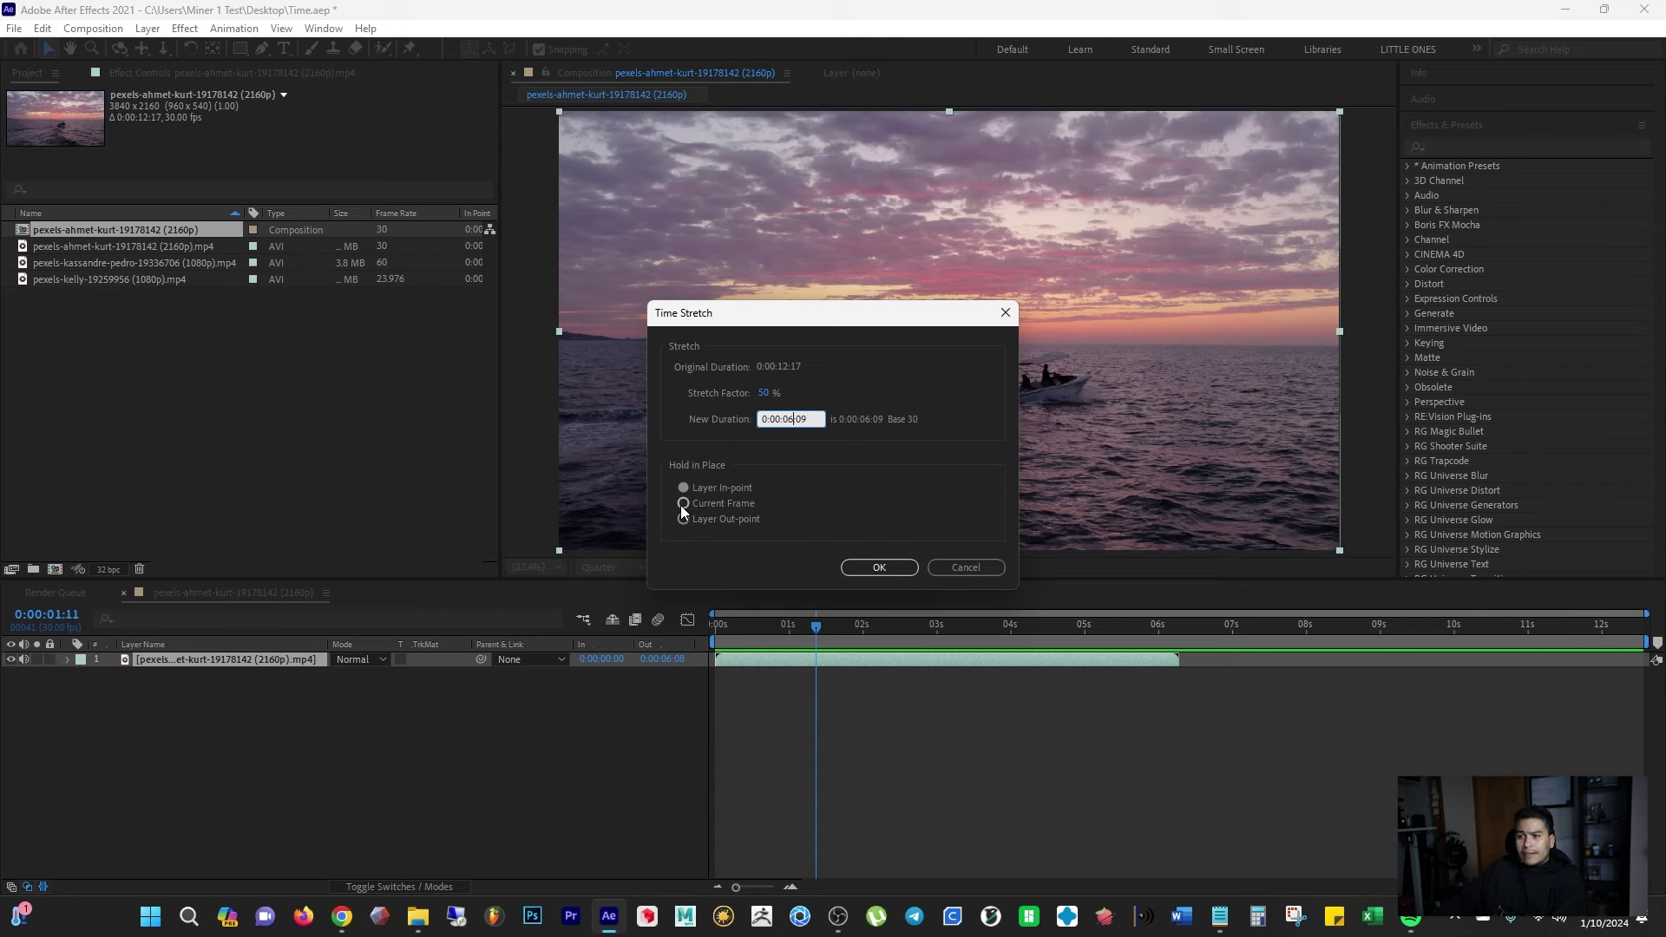
pyautogui.click(761, 394)
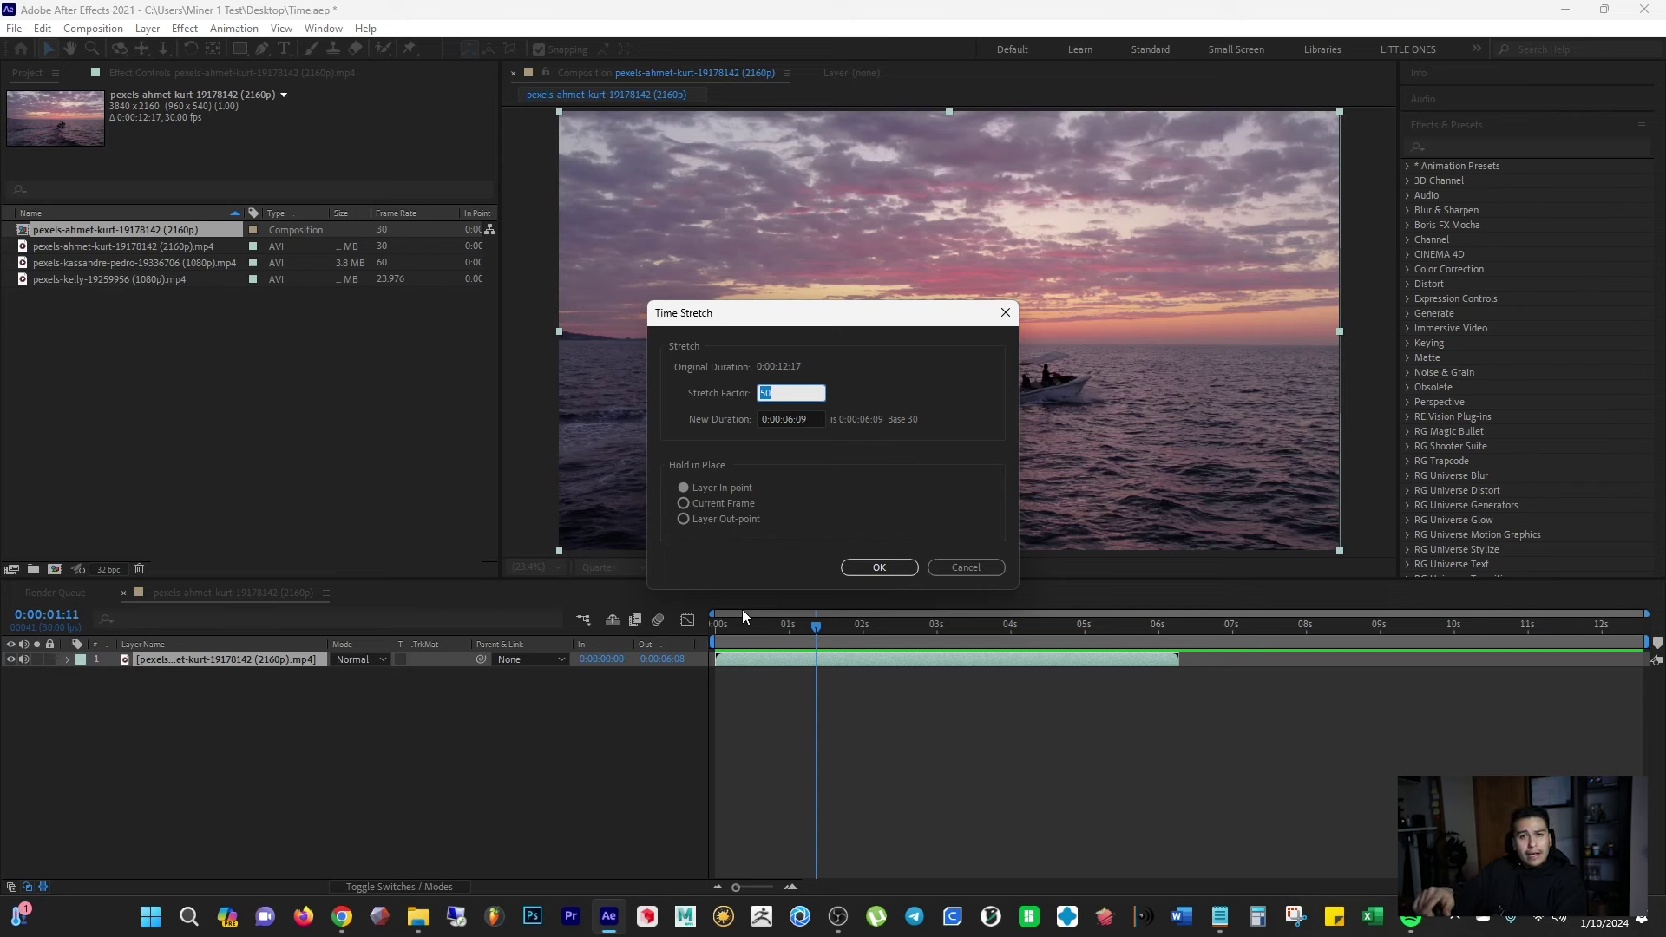
pyautogui.write('25')
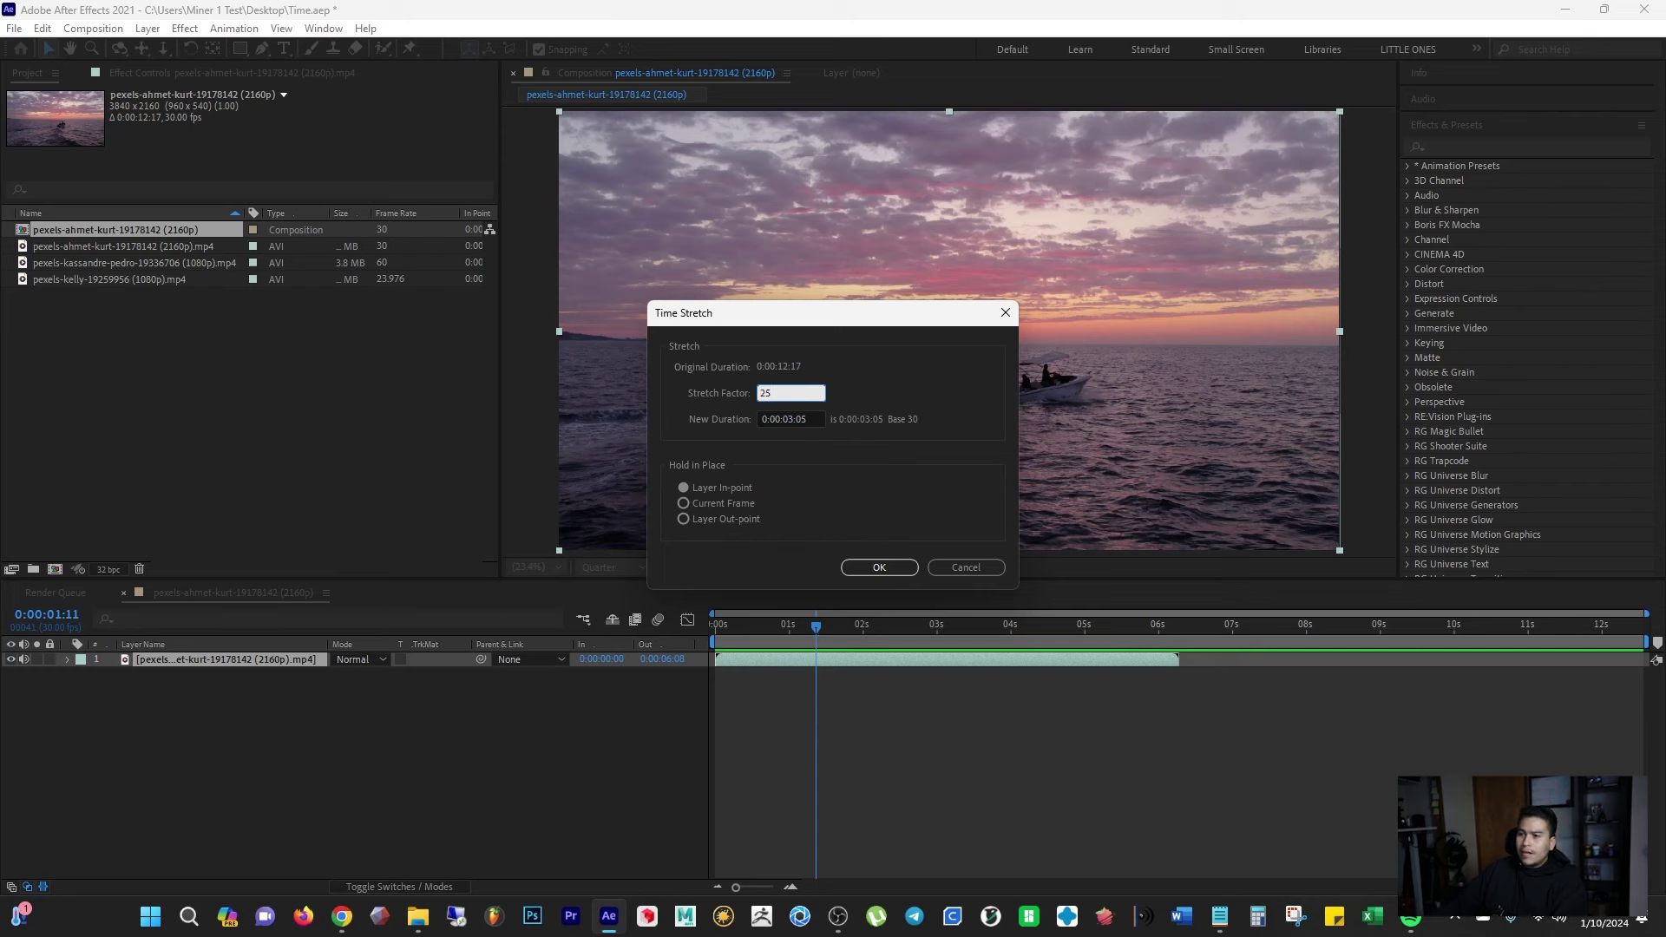
pyautogui.click(684, 507)
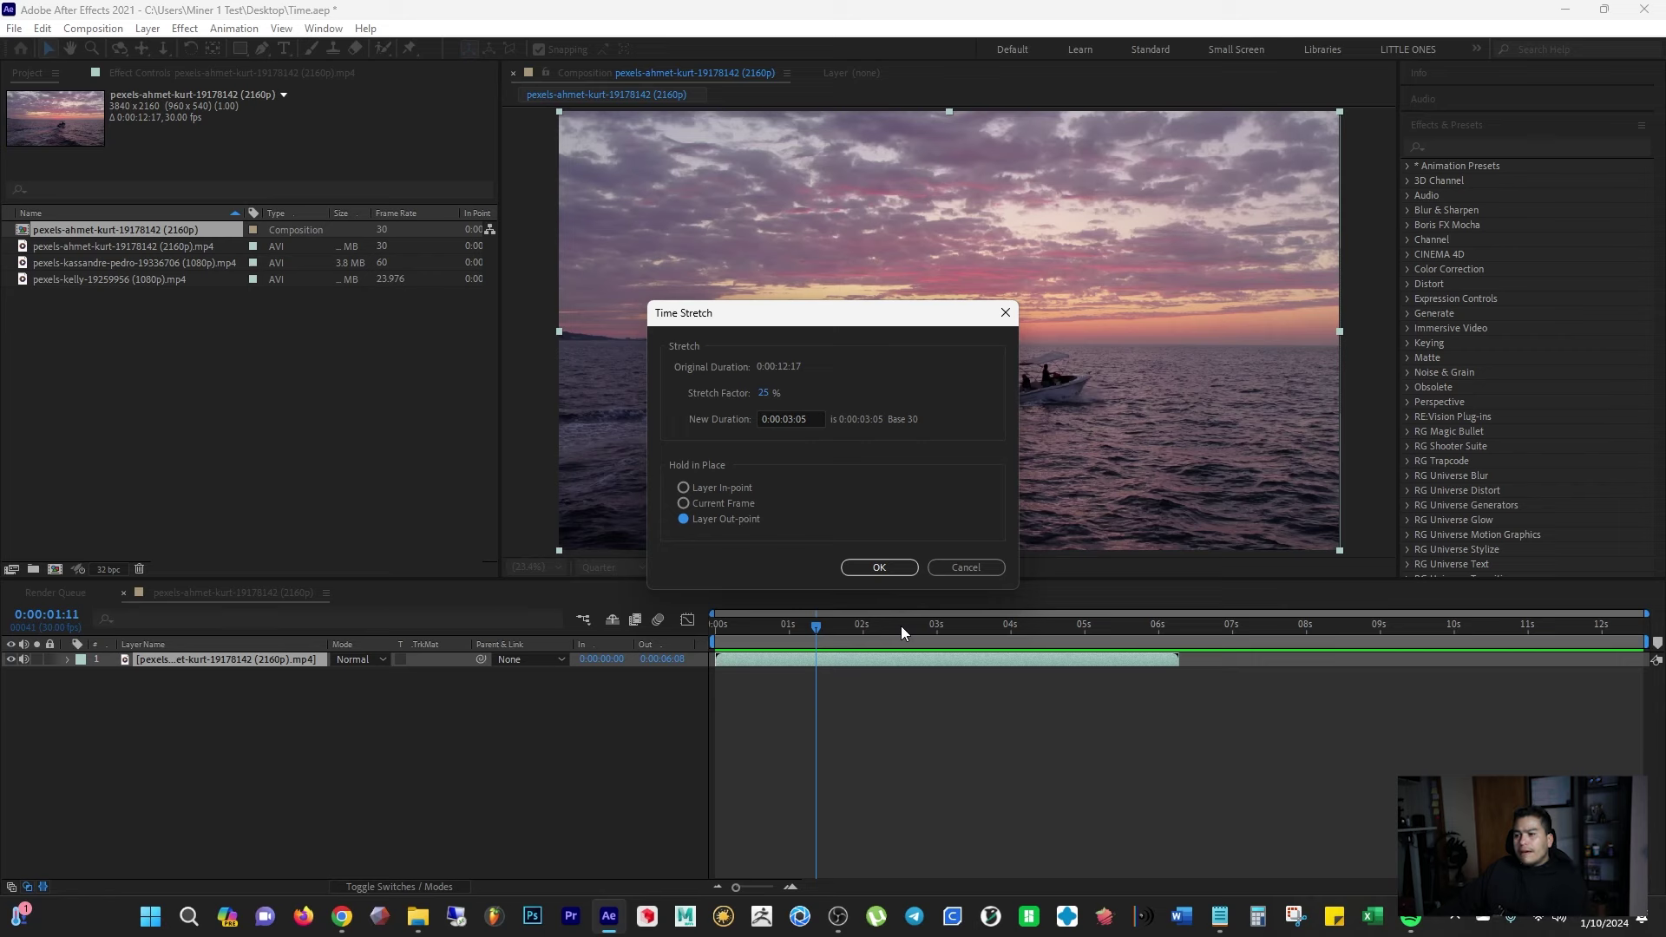
pyautogui.click(880, 569)
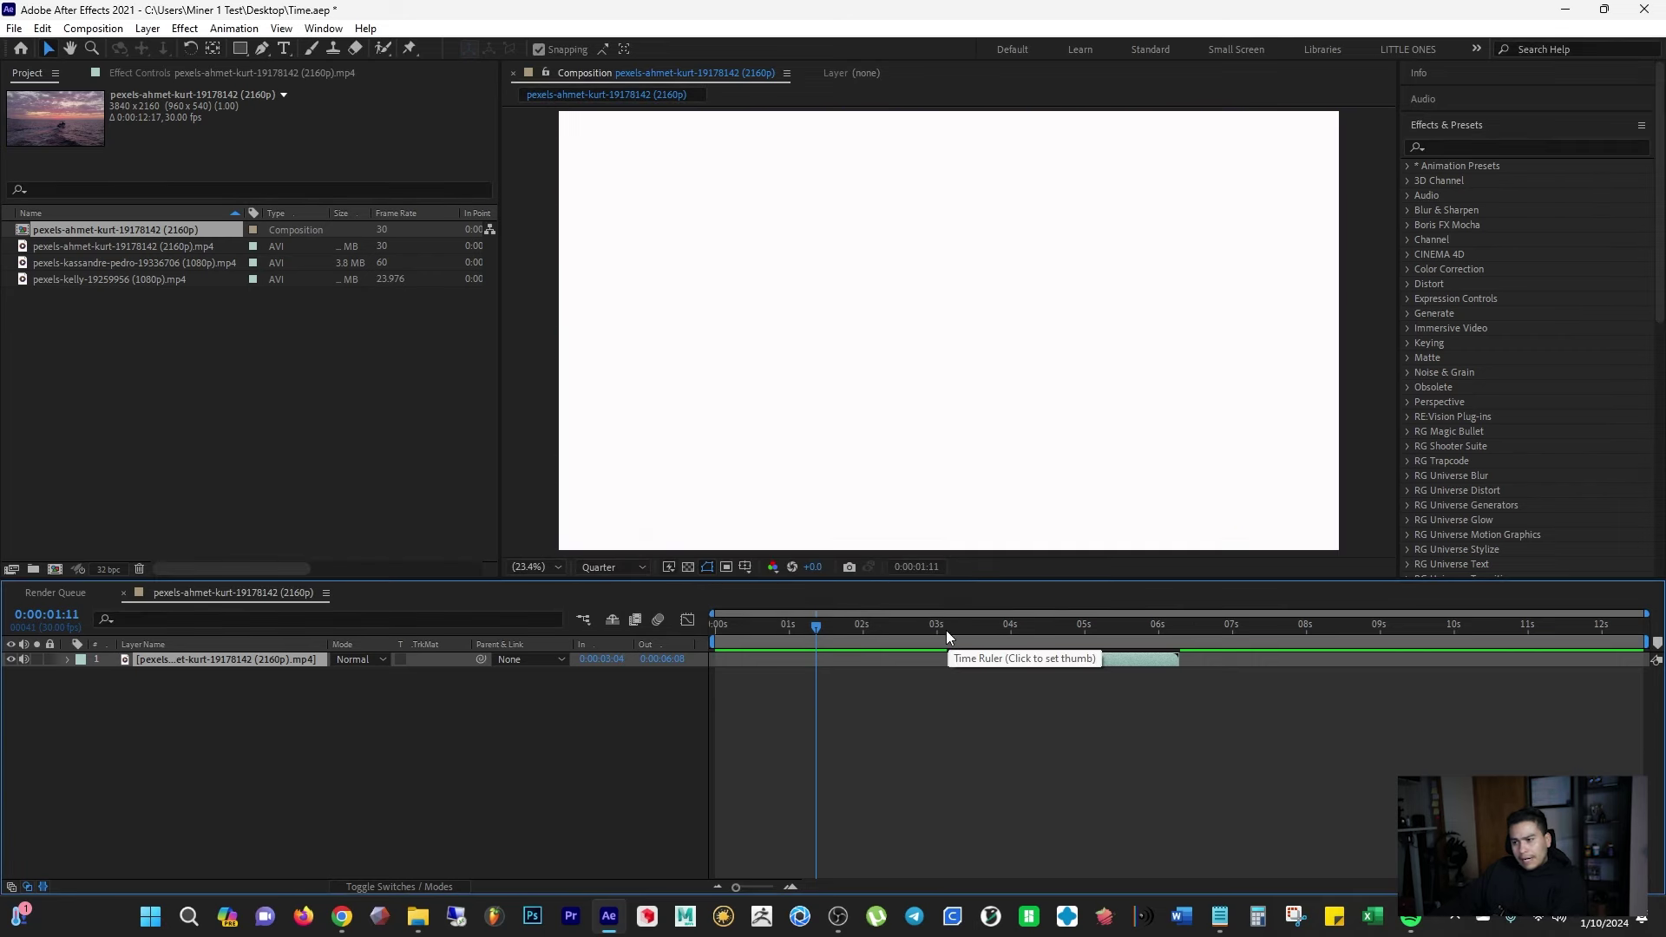
# Step: Compare the boat layer's start and end on the timeline, and play the clip from 0:00:03:04
pyautogui.click(939, 630)
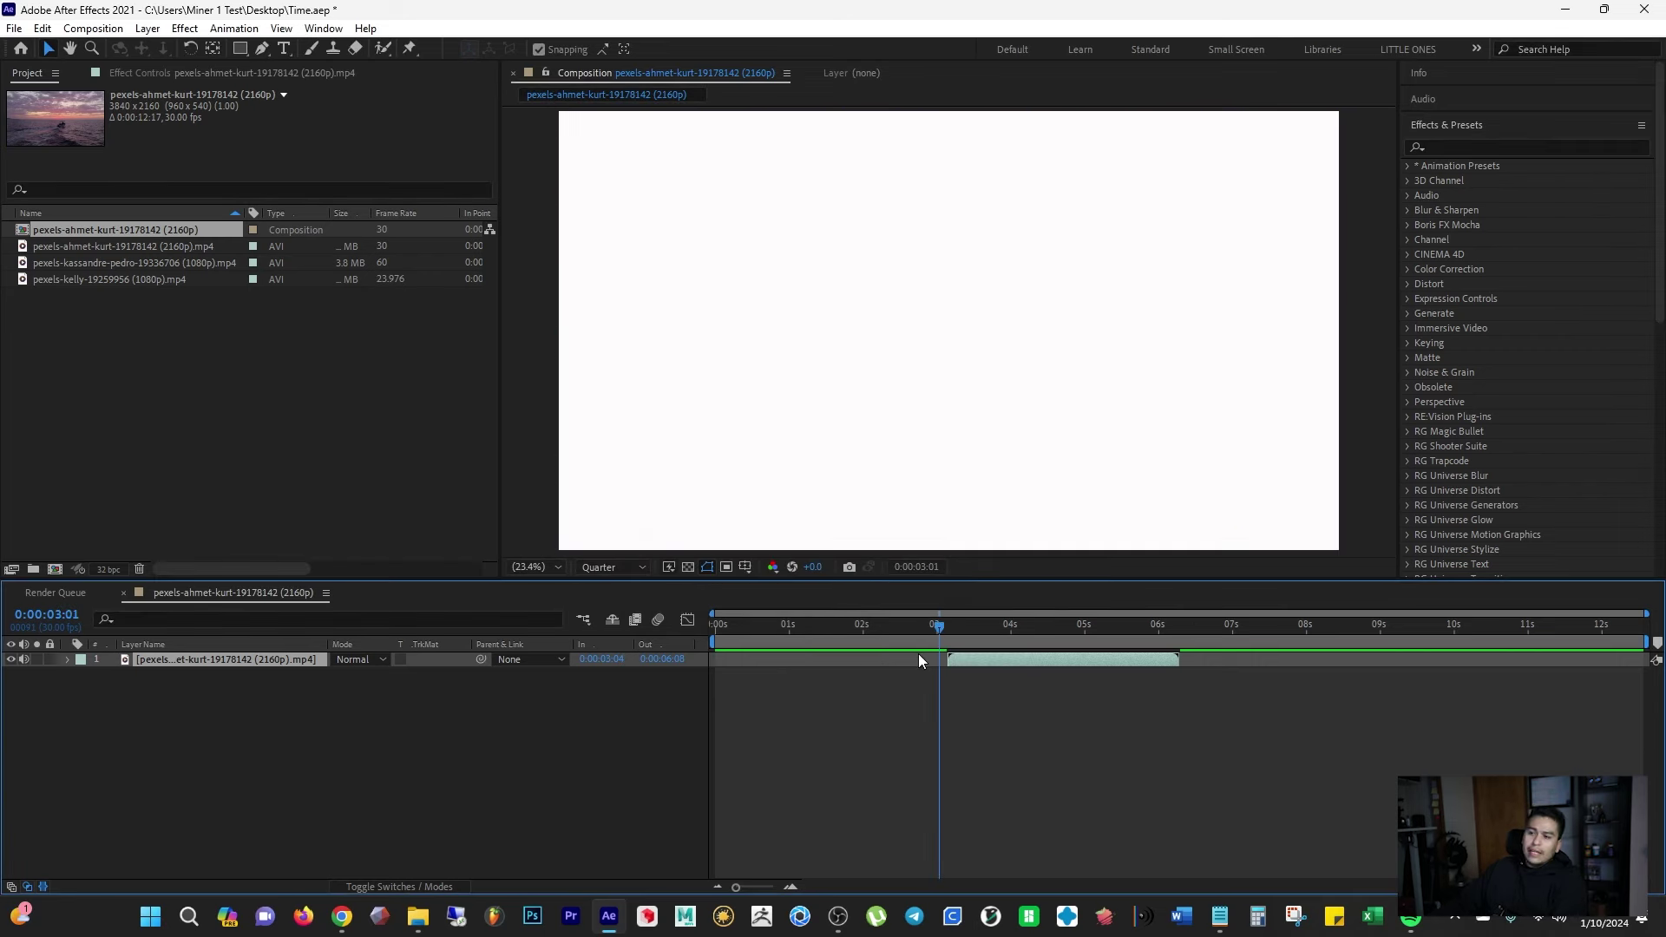
pyautogui.click(1182, 626)
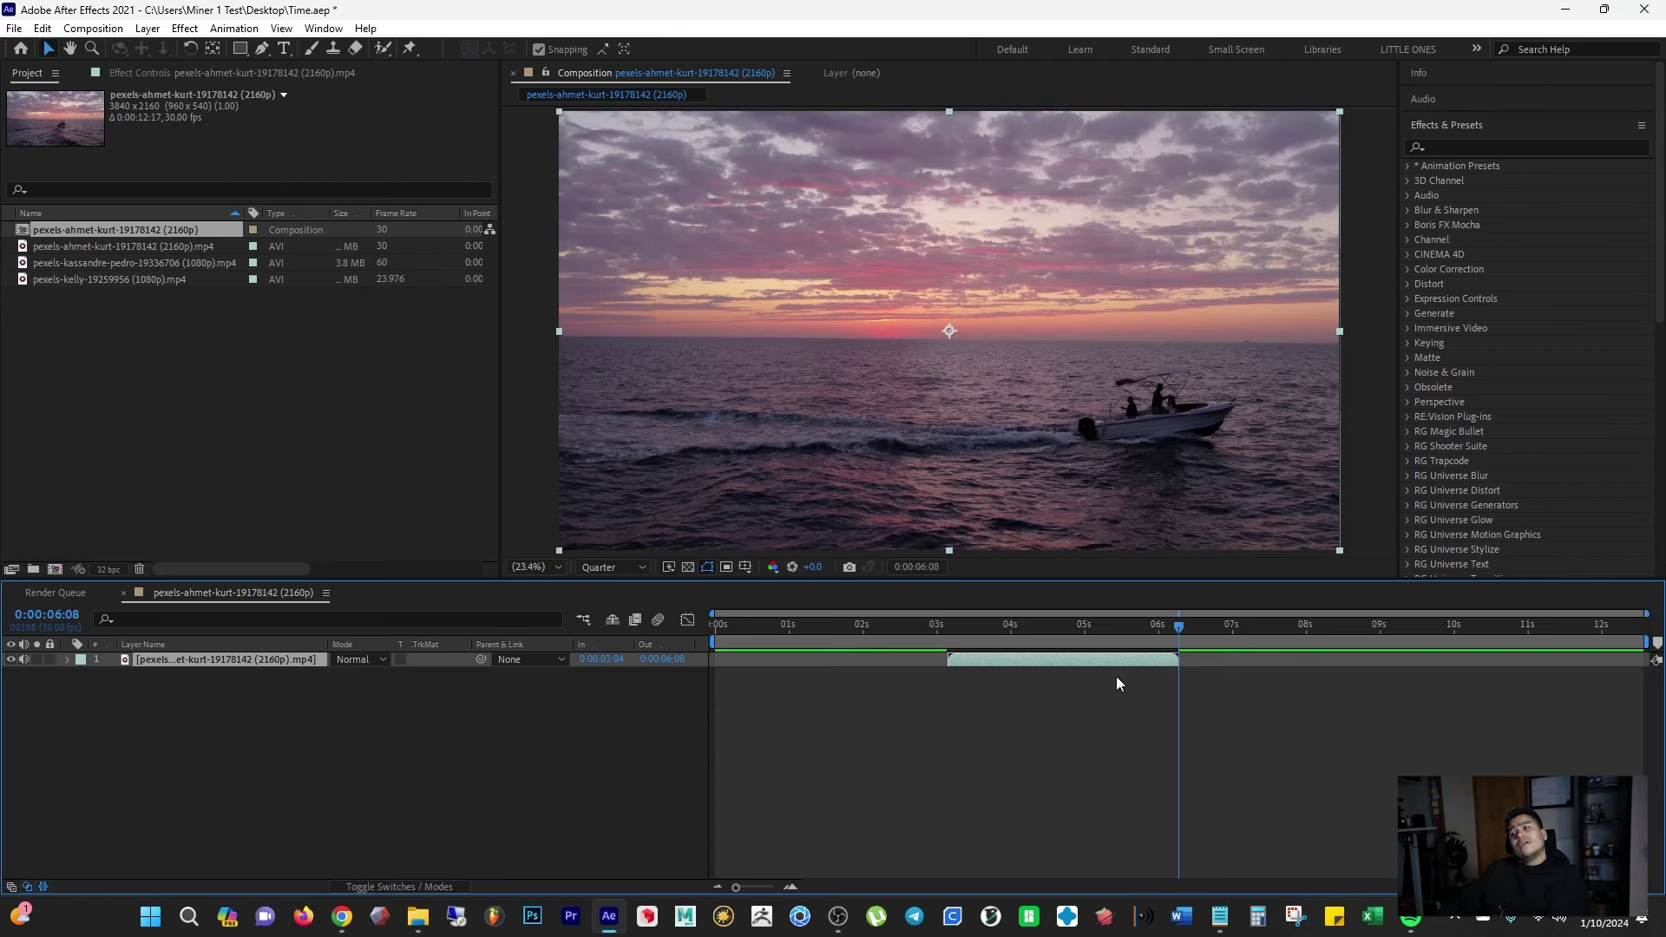
pyautogui.click(933, 627)
pyautogui.moveTo(933, 627); pyautogui.dragTo(952, 622)
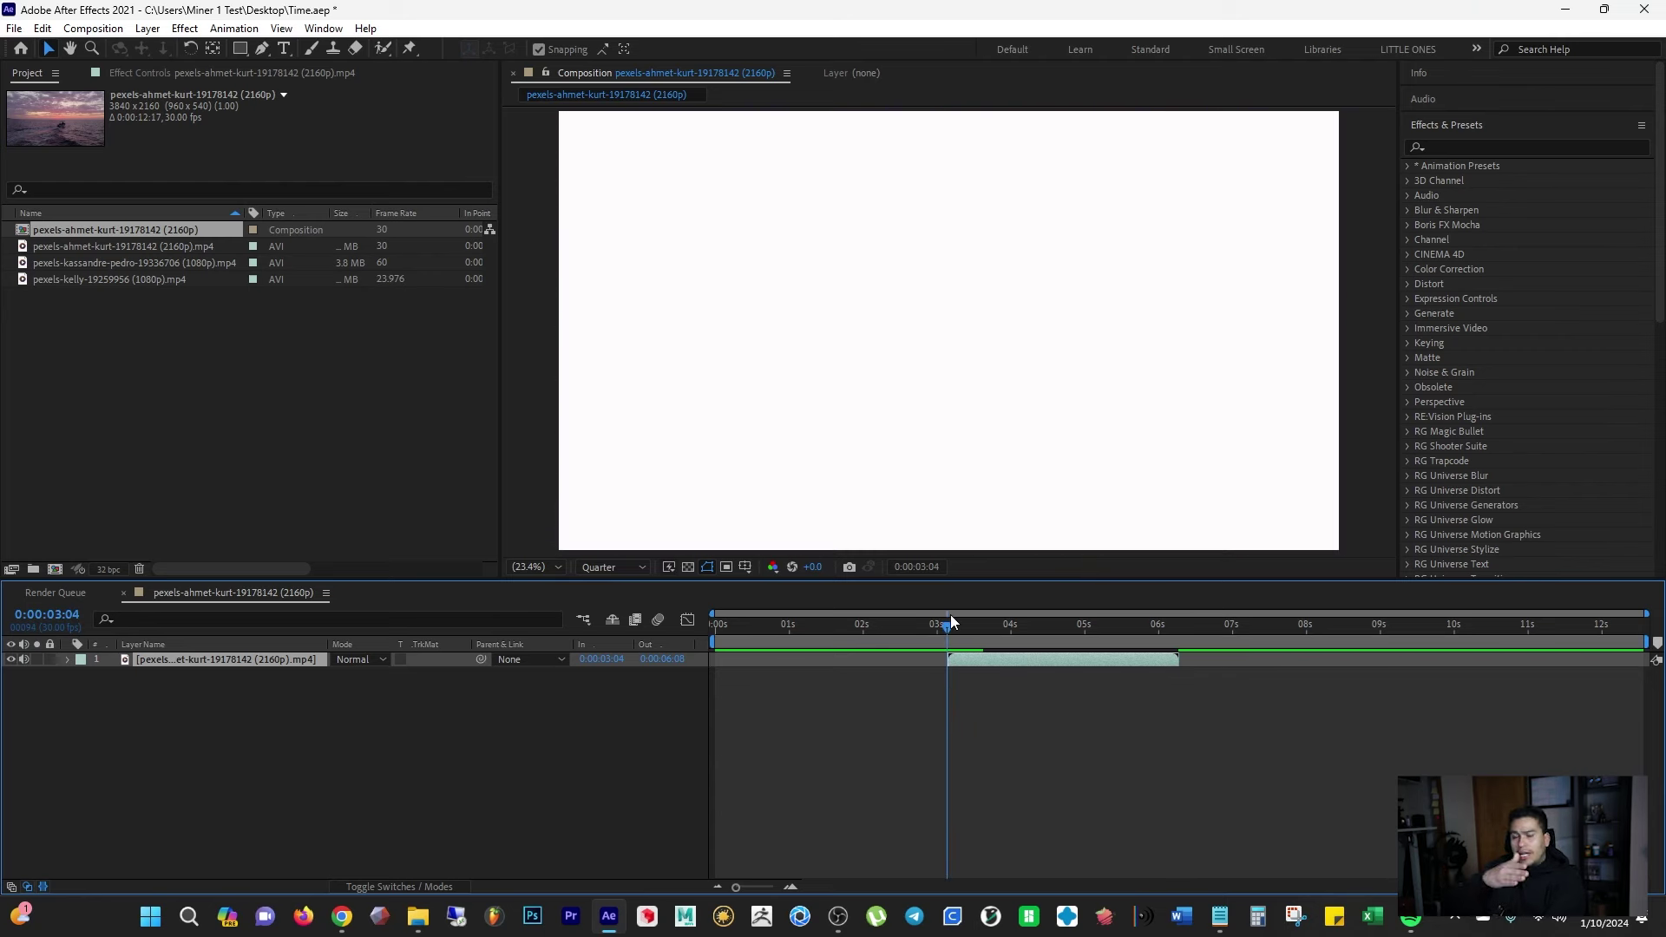
pyautogui.moveTo(940, 631); pyautogui.dragTo(930, 625)
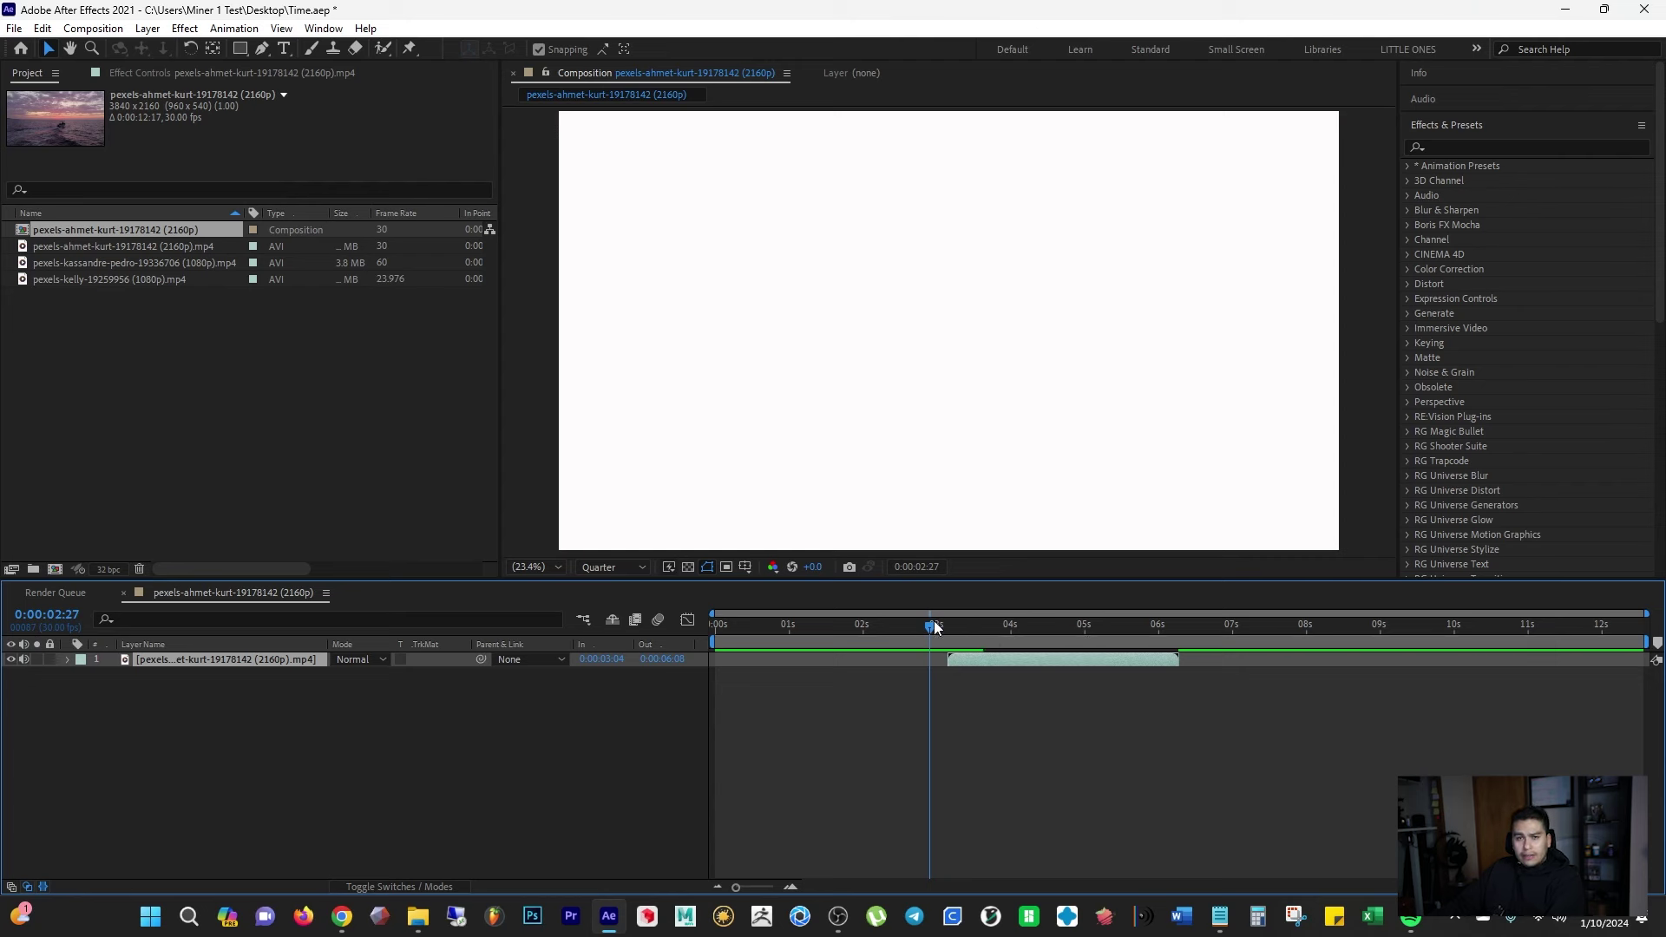
pyautogui.click(947, 629)
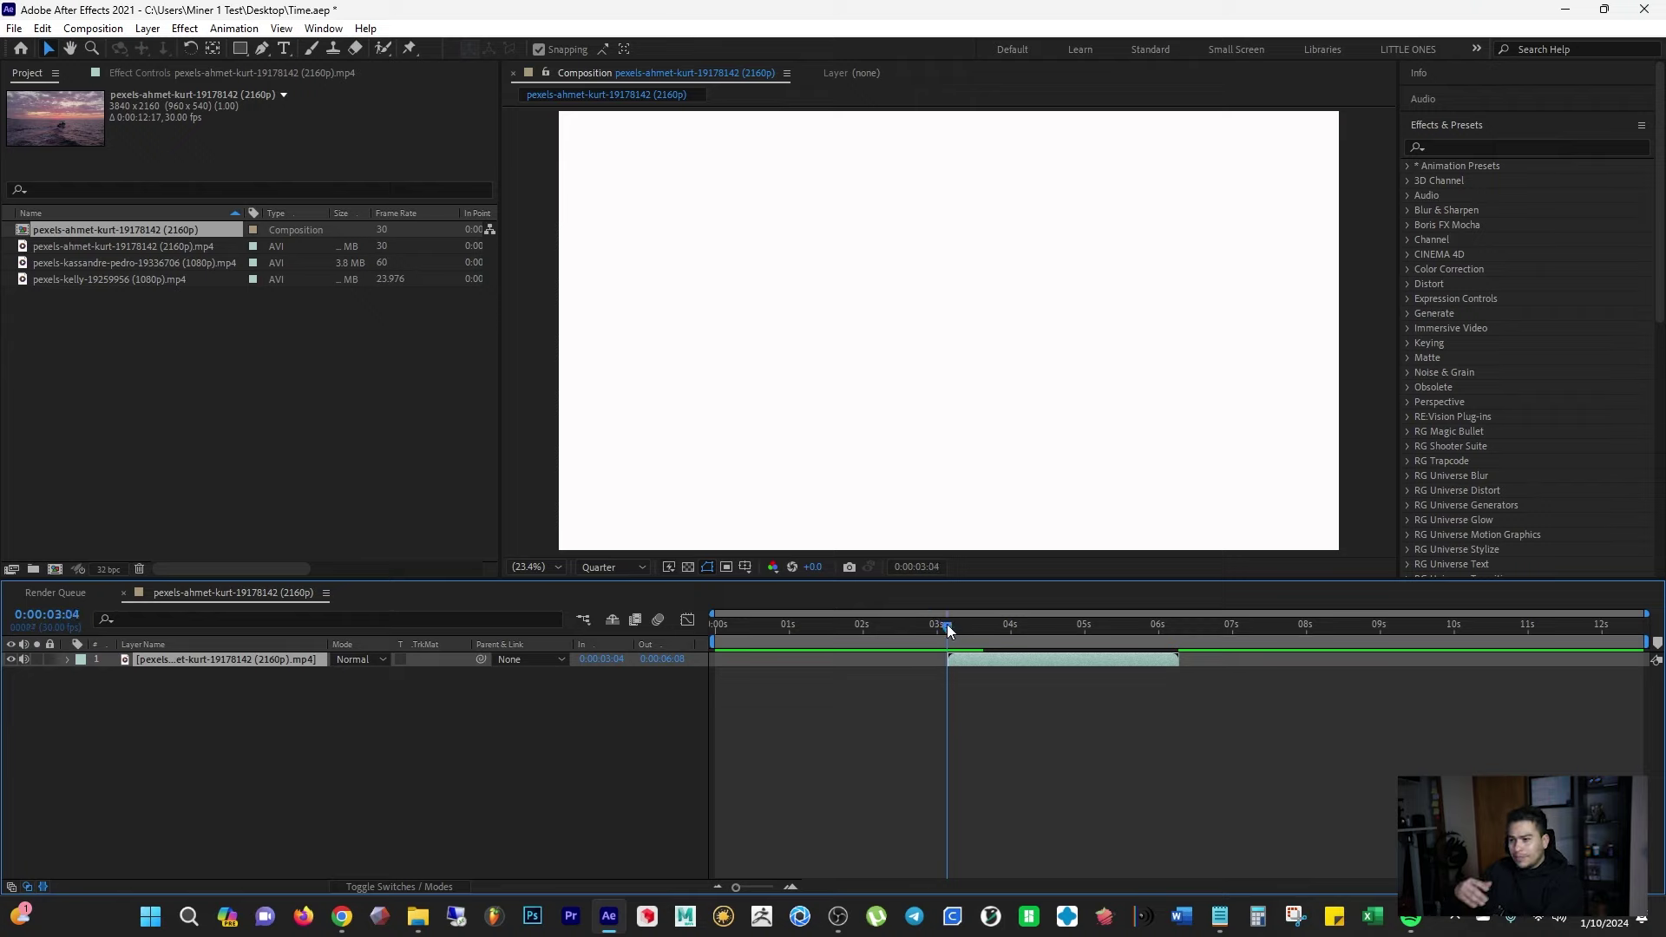
pyautogui.press('space')
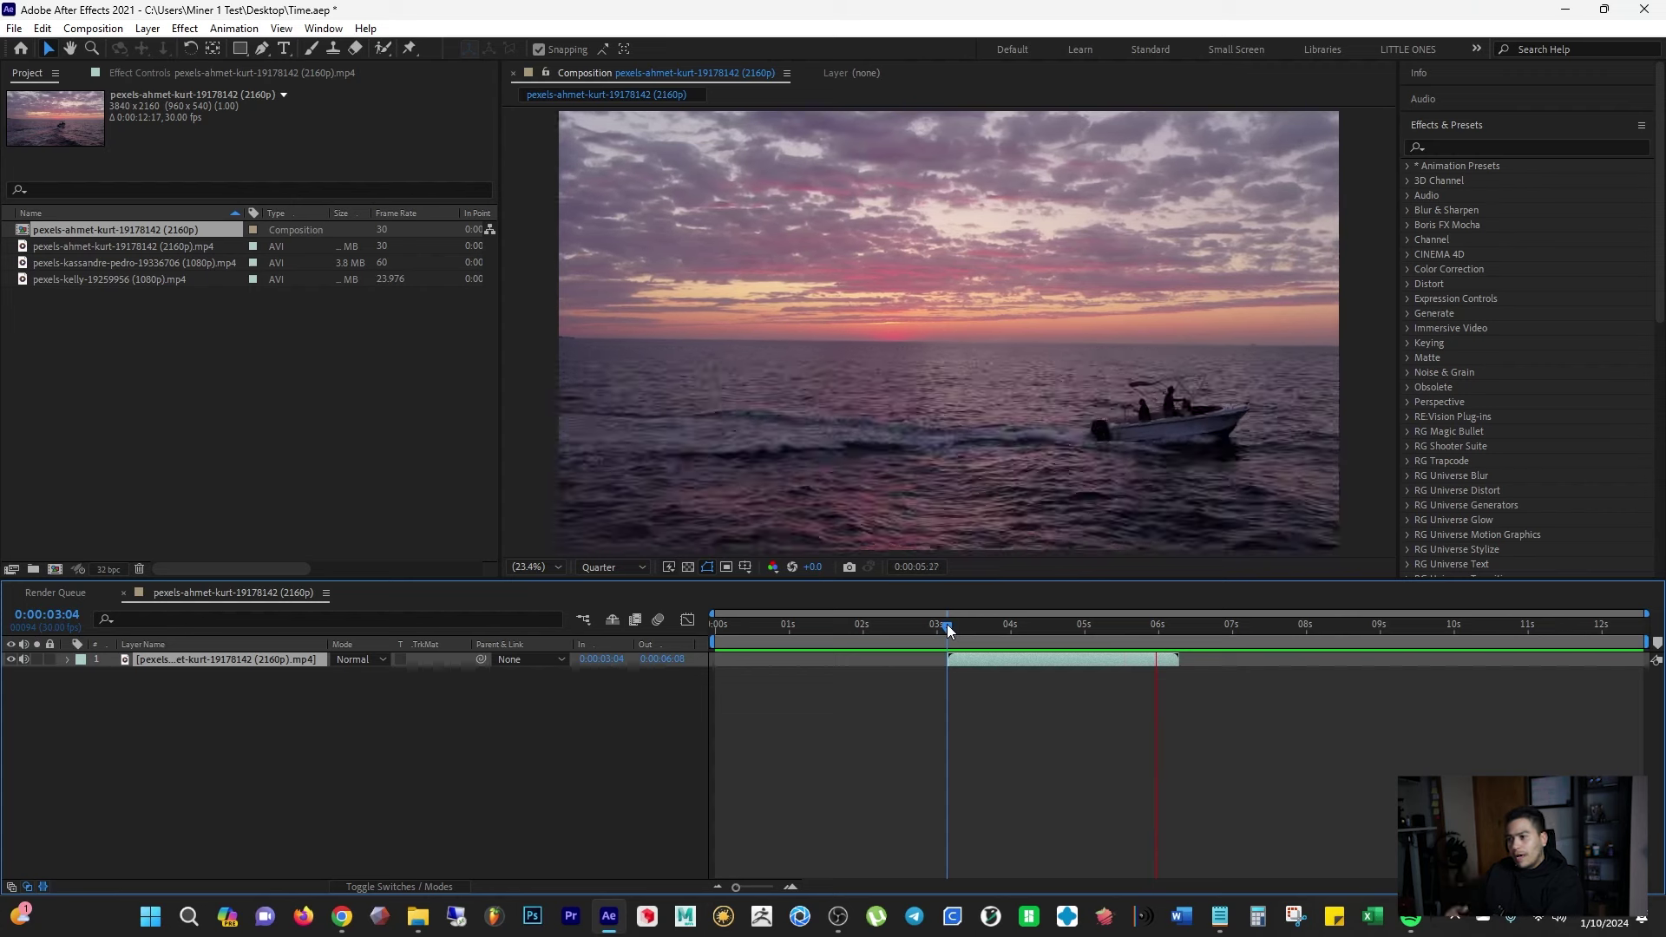
pyautogui.press('space')
# Step: Move the current time to 0:00:04:17 and time-stretch the boat layer to 10%, holding the current frame in place
pyautogui.moveTo(1042, 623); pyautogui.dragTo(1053, 625)
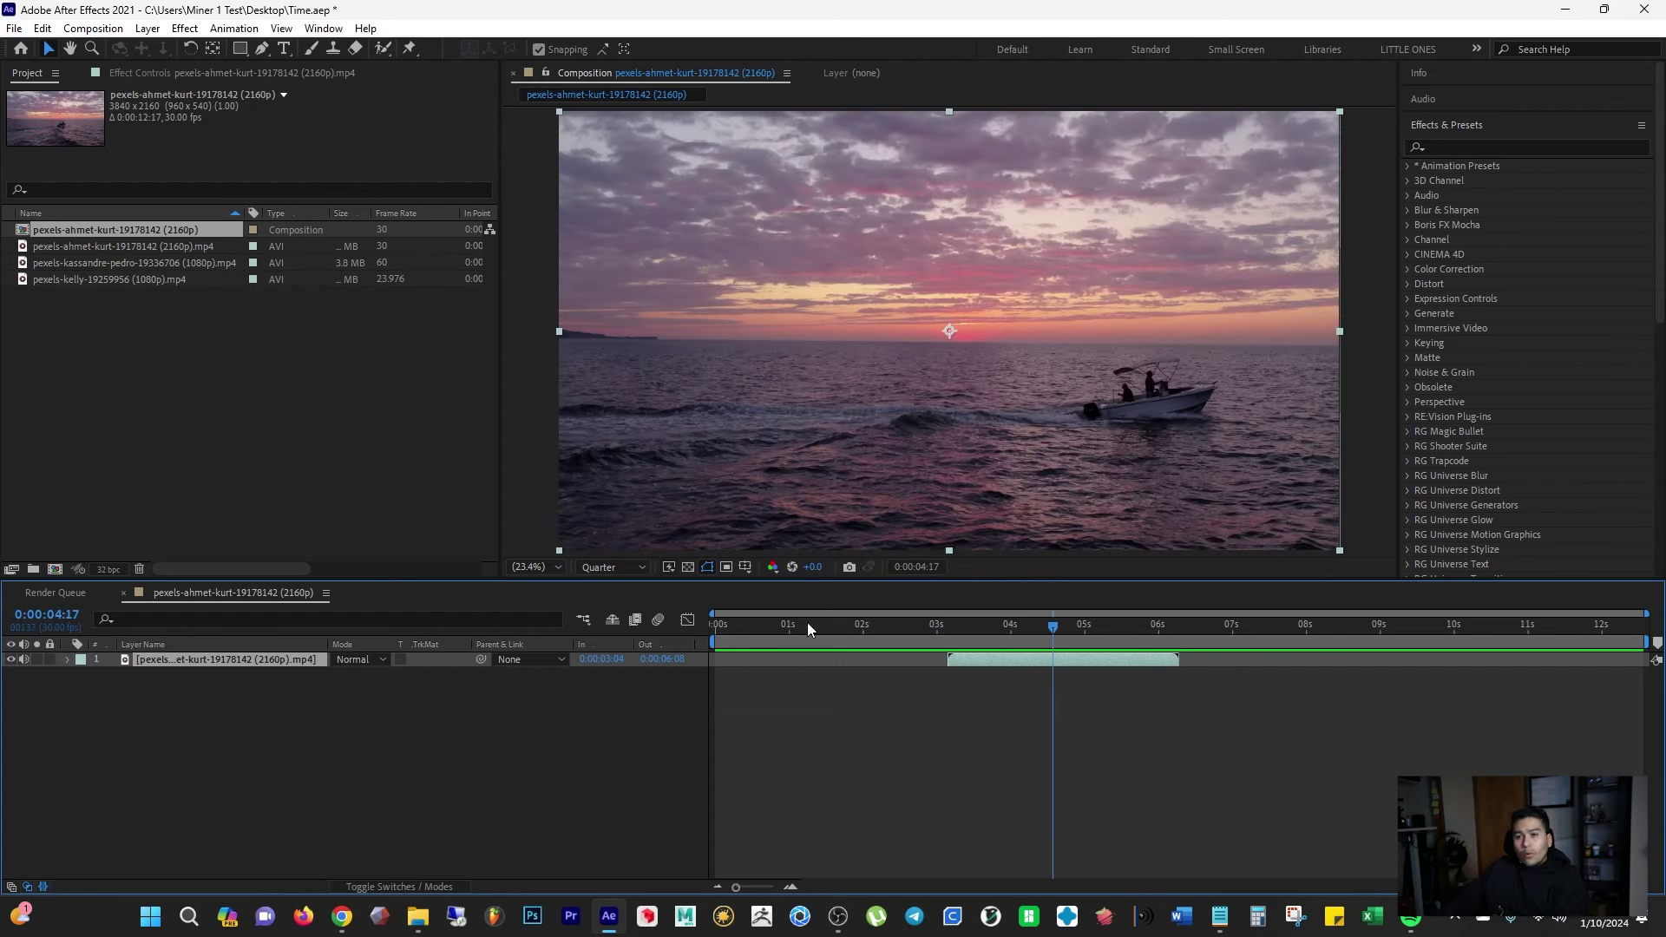
pyautogui.rightClick(287, 663)
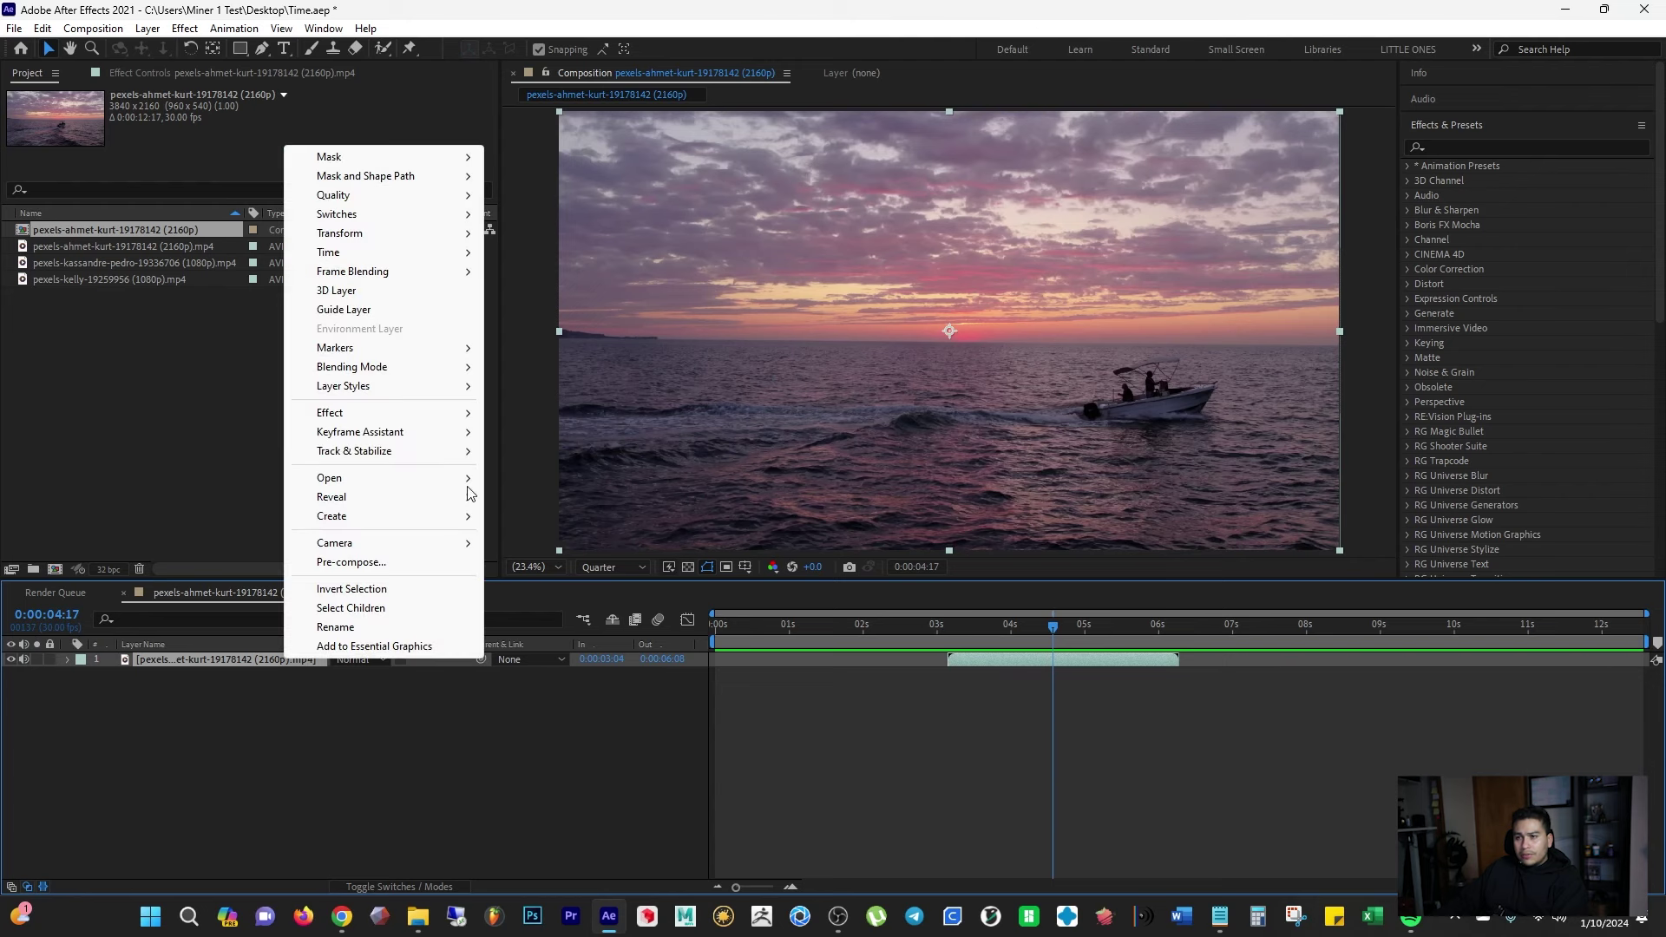
pyautogui.moveTo(368, 247)
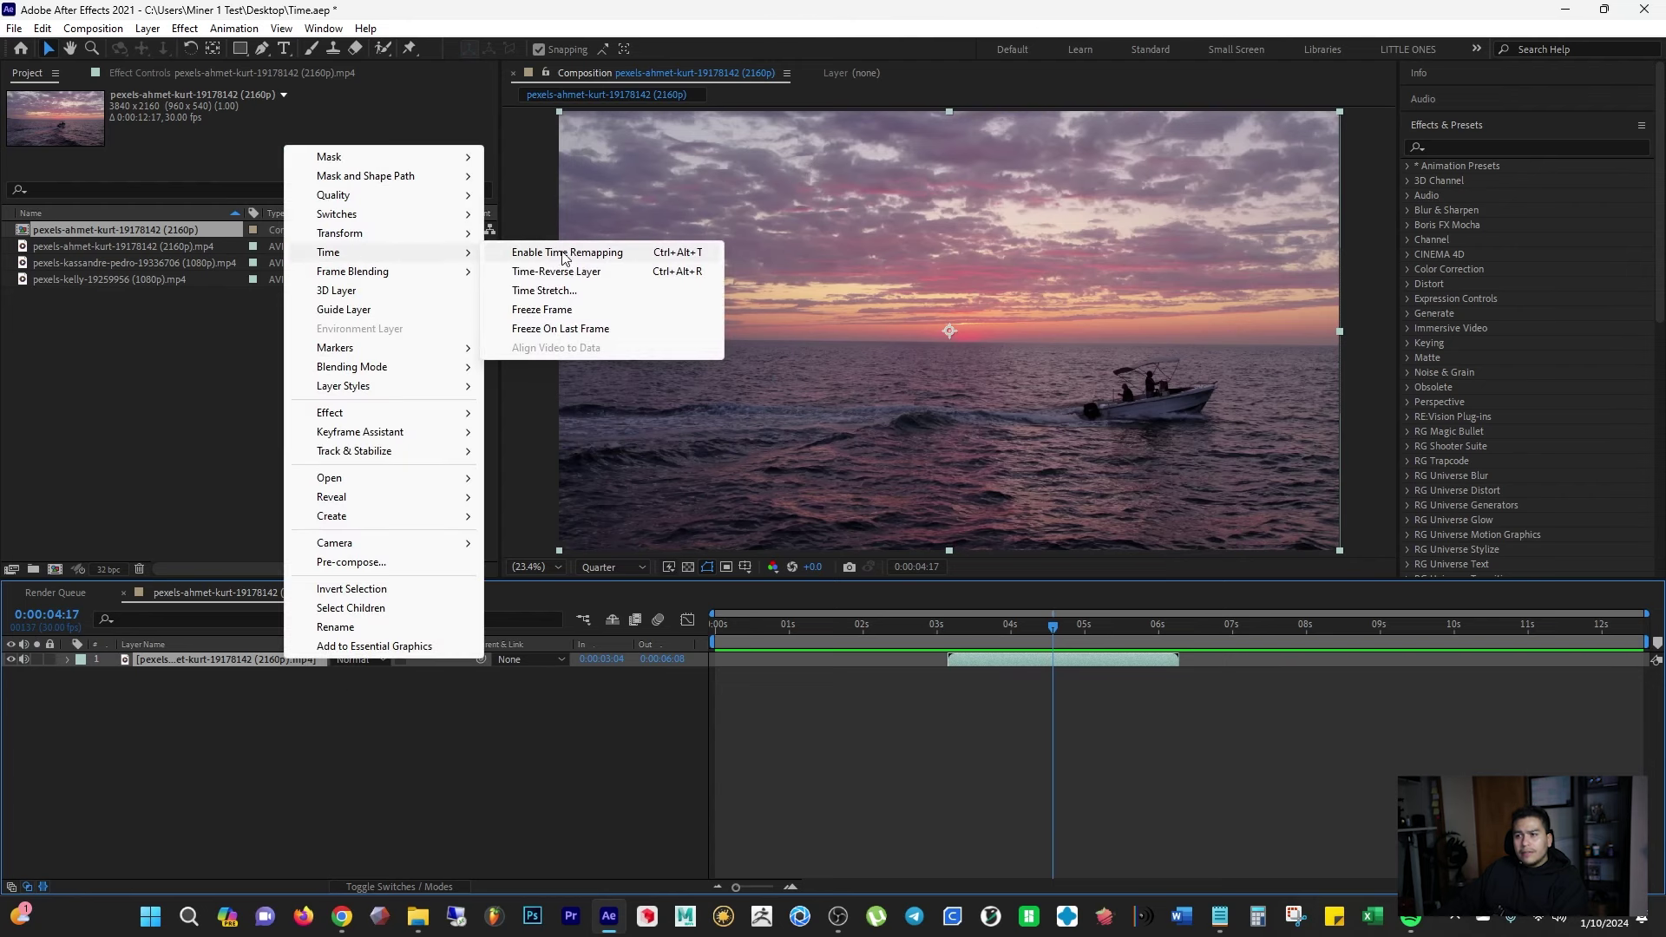
pyautogui.click(598, 290)
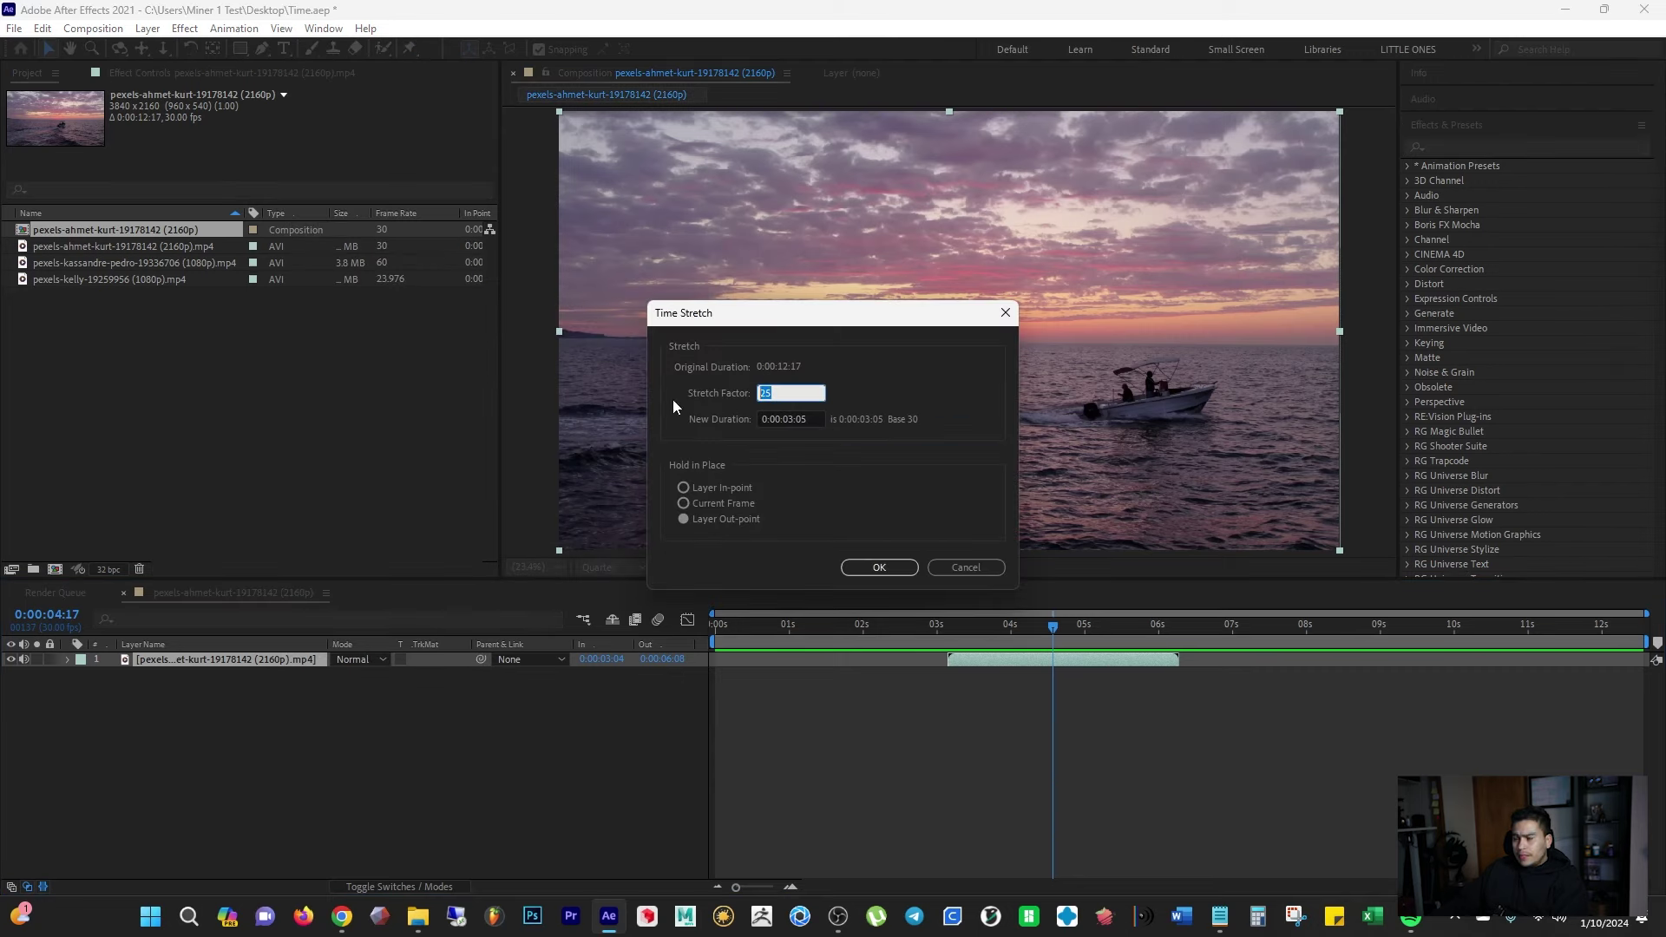
pyautogui.write('10')
pyautogui.click(683, 504)
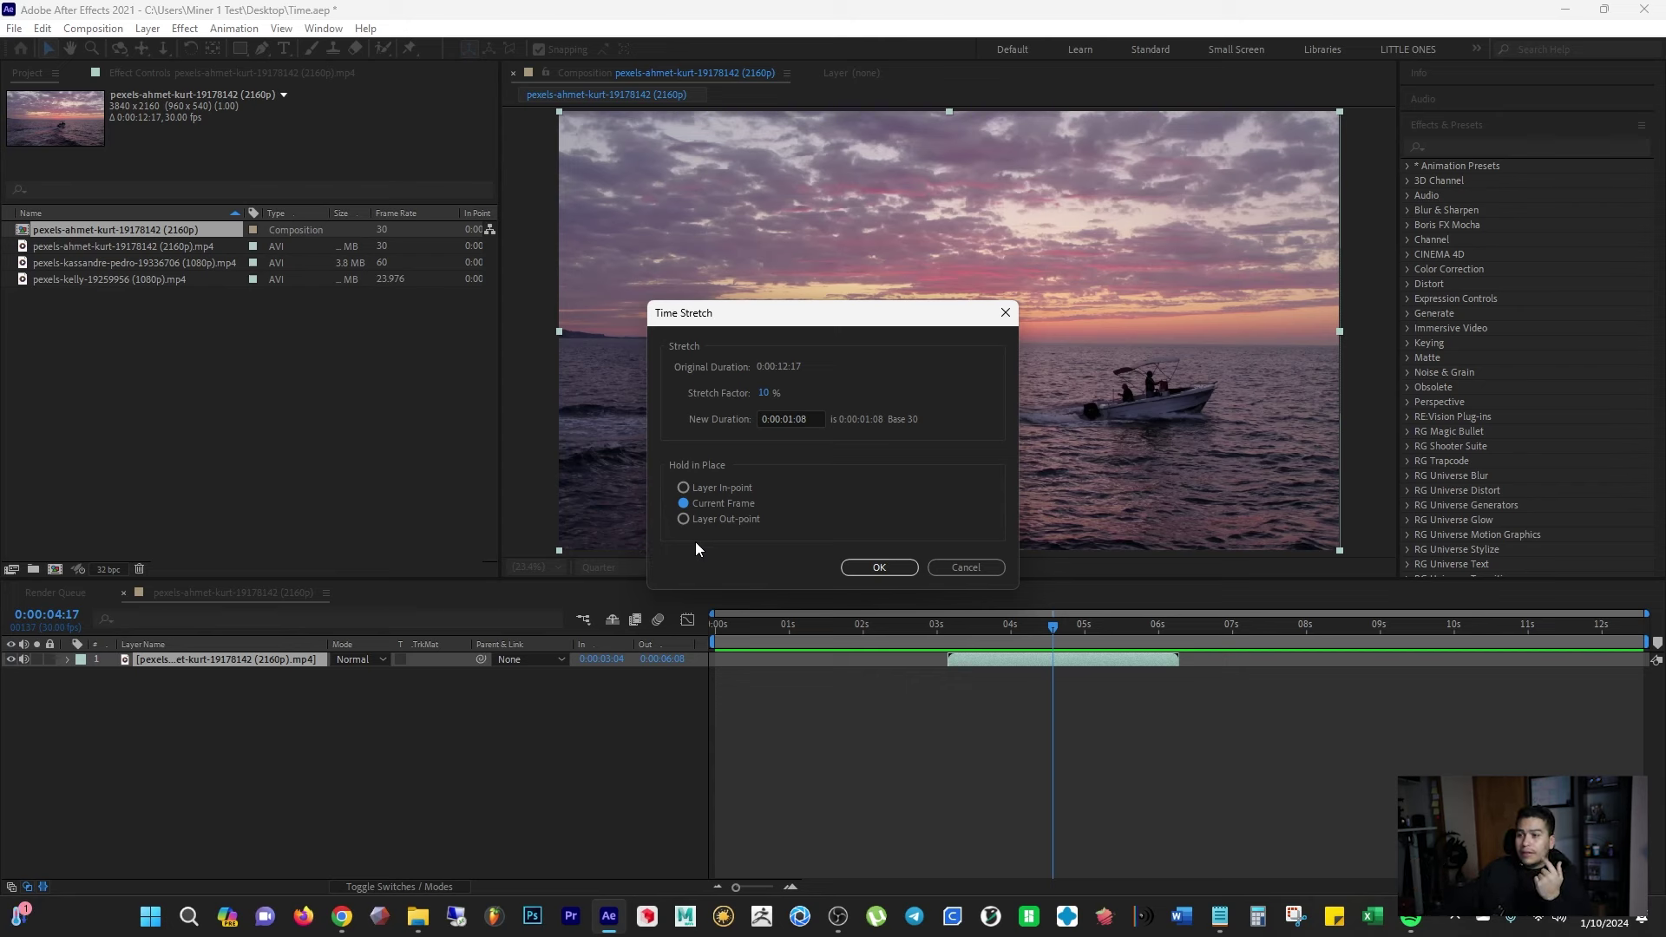
pyautogui.click(877, 568)
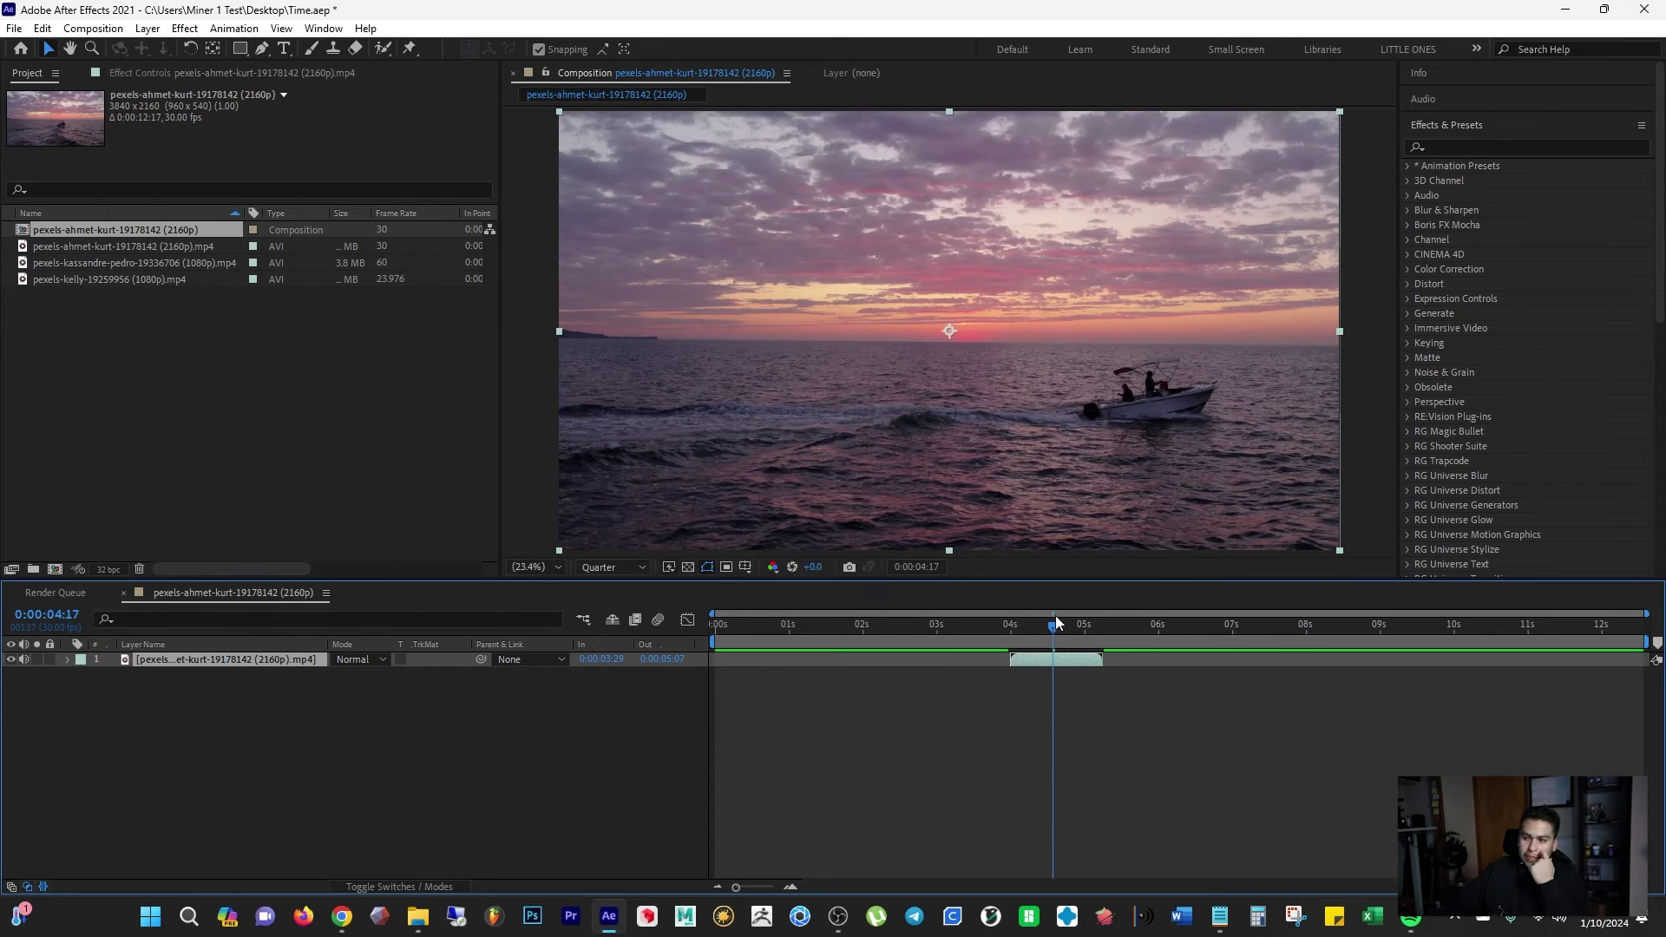
# Step: Play the boat clip from 0:00:04:00 to review its speed, and place the current time at 0:00:04:09
pyautogui.click(1011, 630)
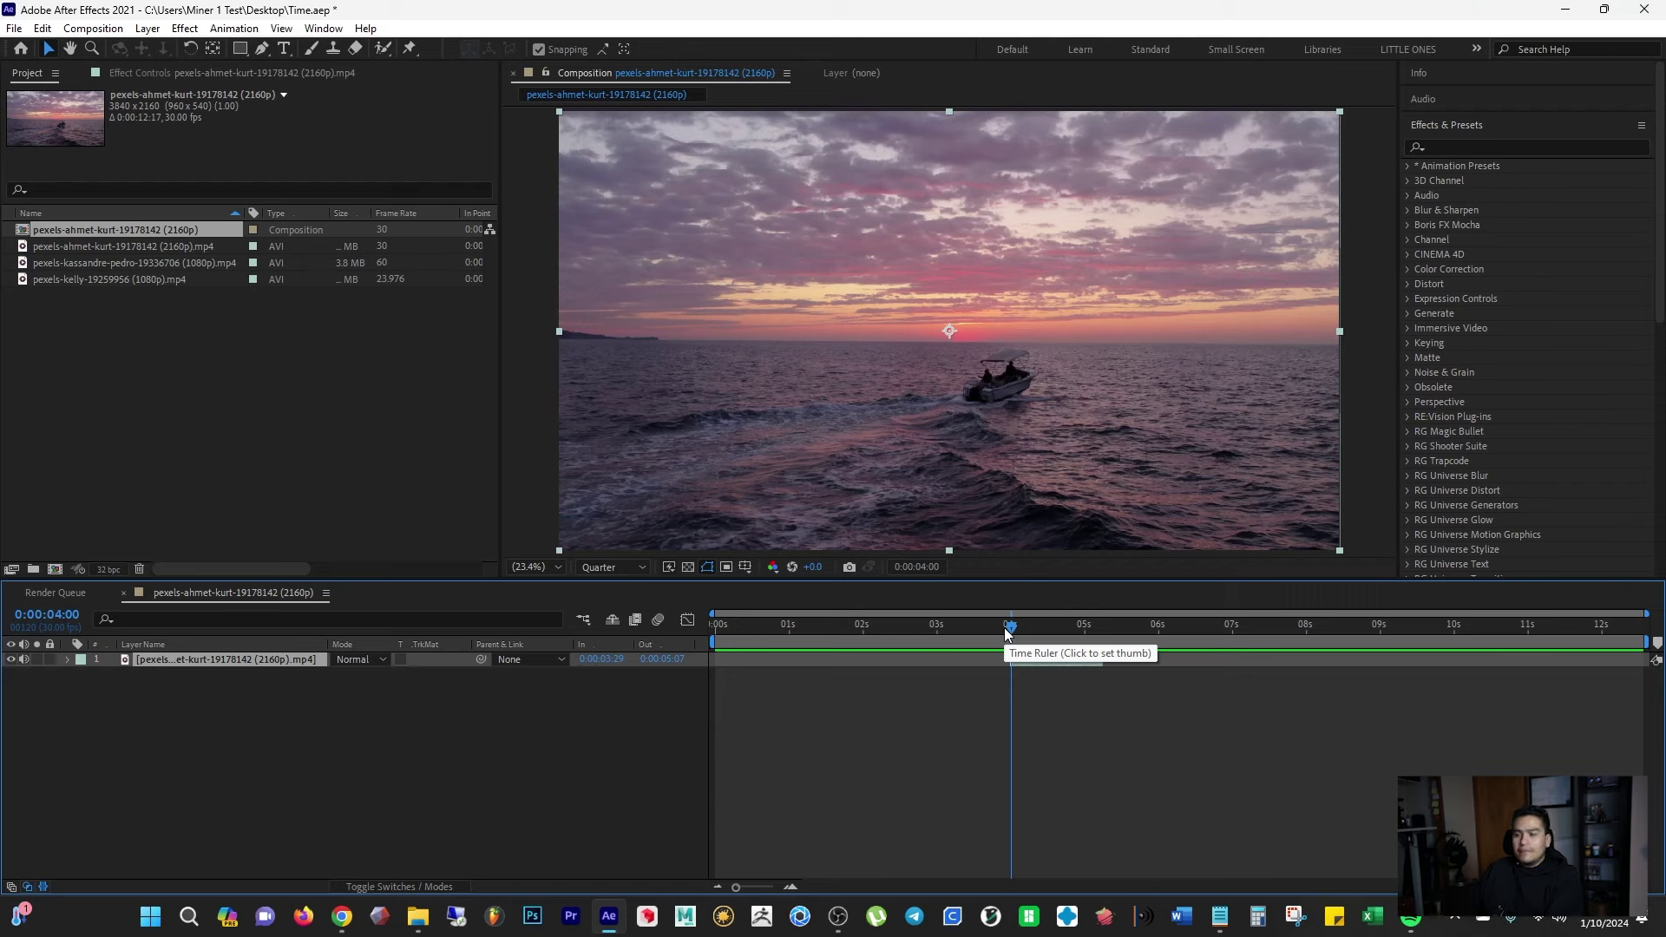
pyautogui.press('space')
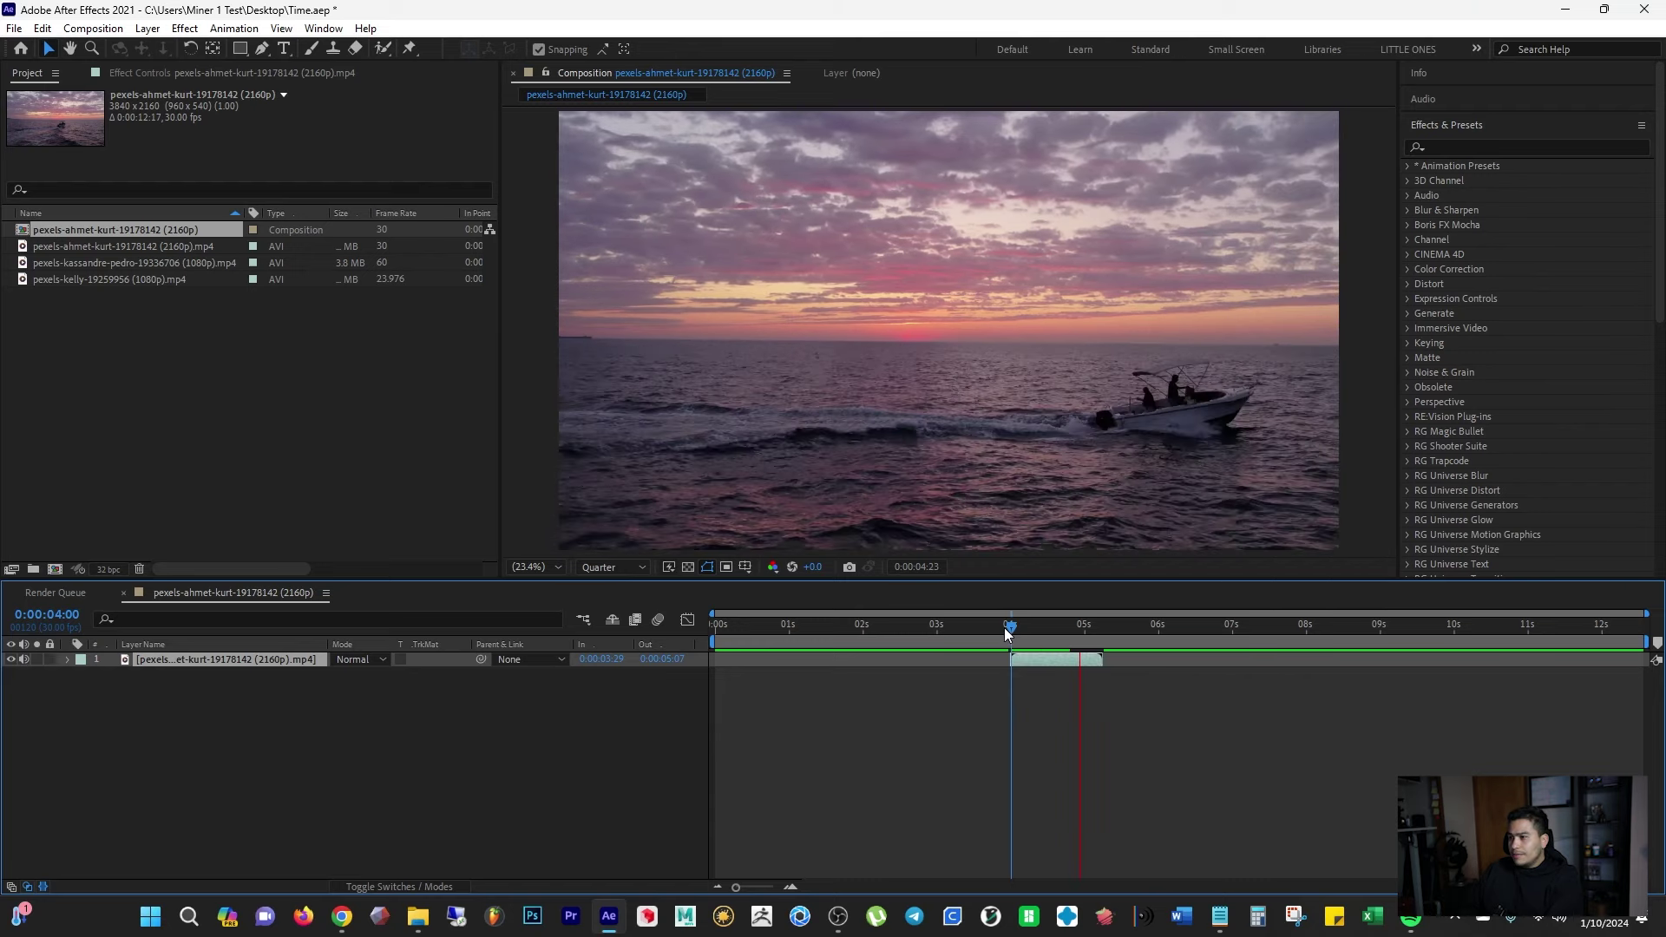
pyautogui.click(1033, 626)
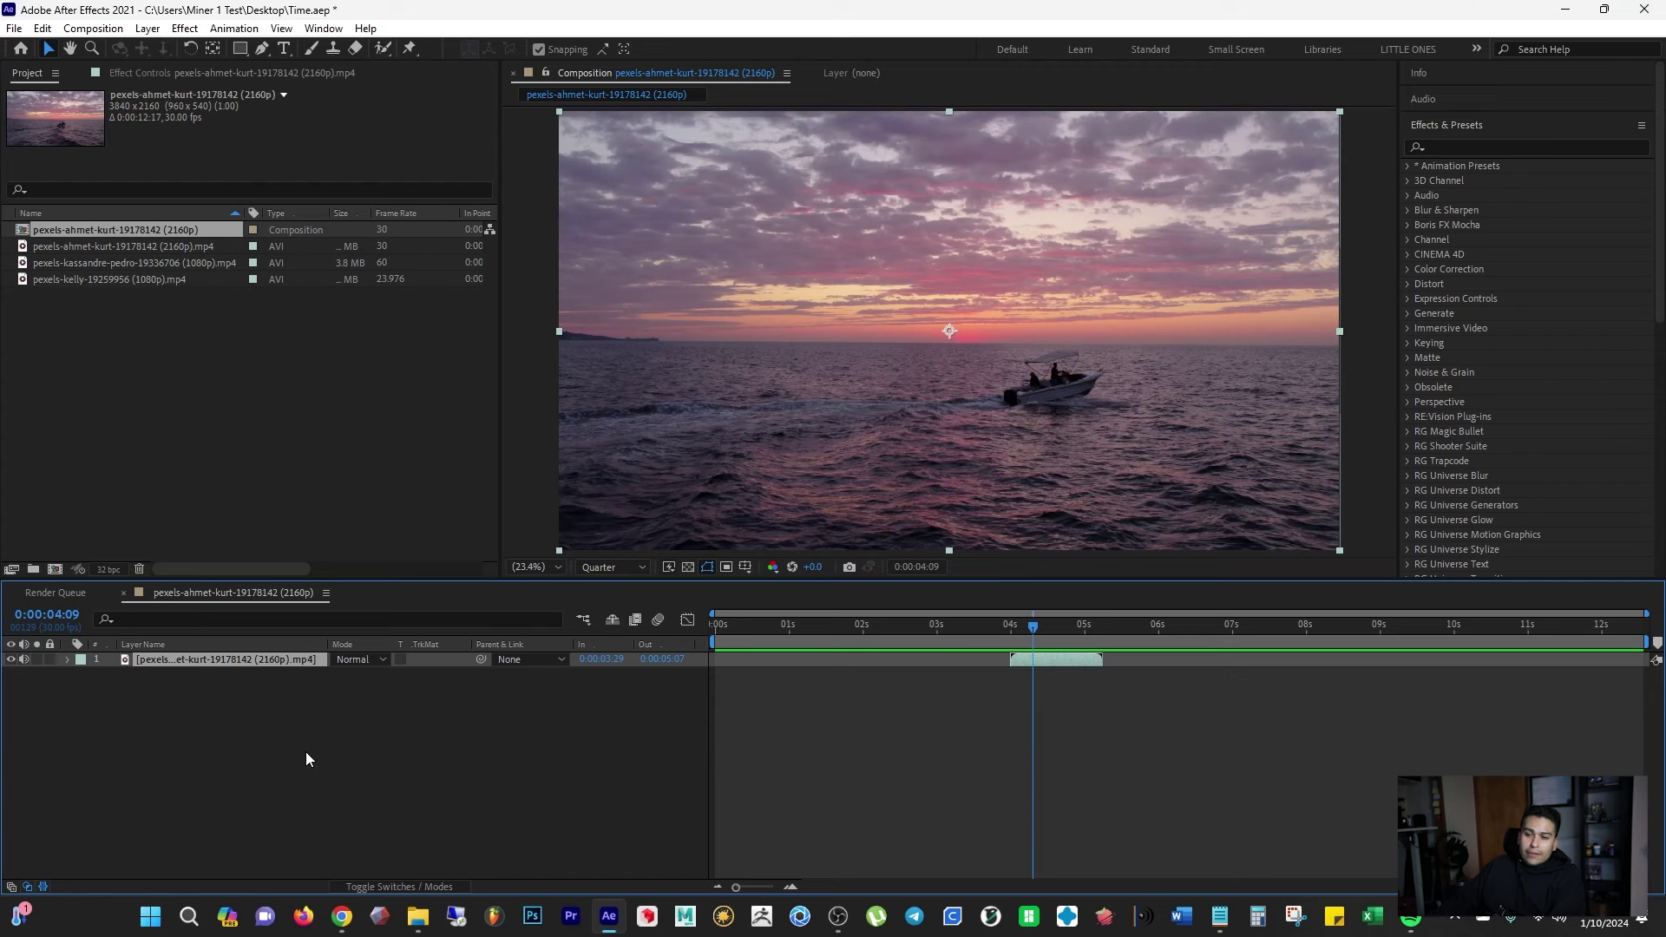
# Step: Time-stretch the boat layer to a stretch factor of 100%, holding the current frame in place
pyautogui.rightClick(248, 658)
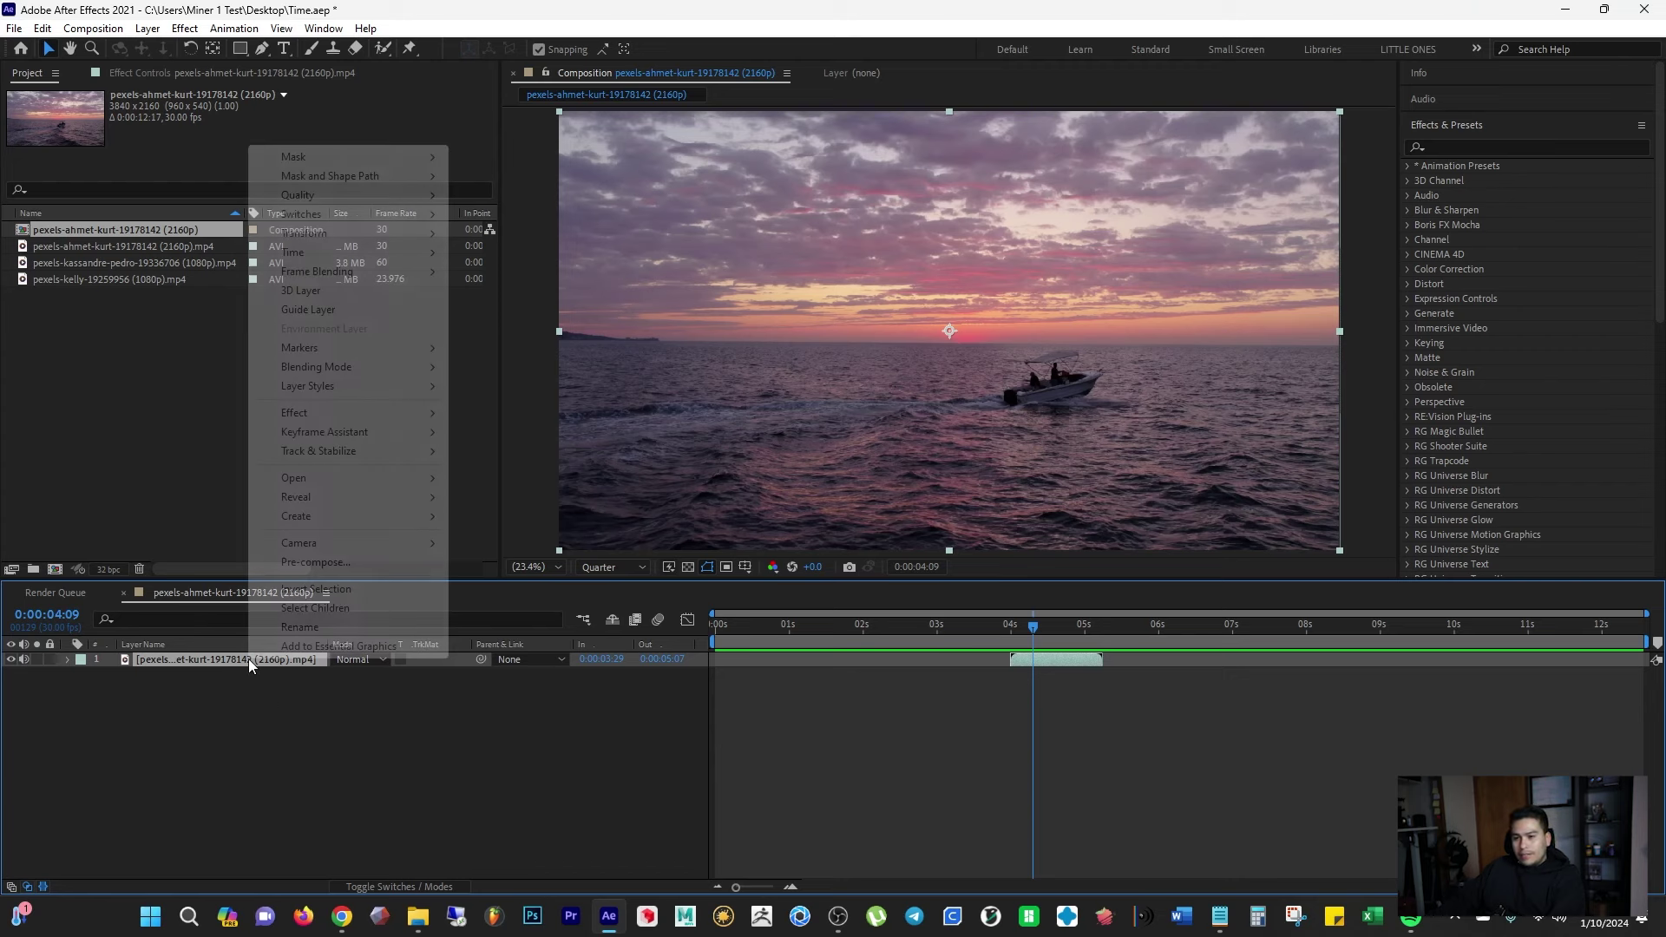
pyautogui.click(175, 664)
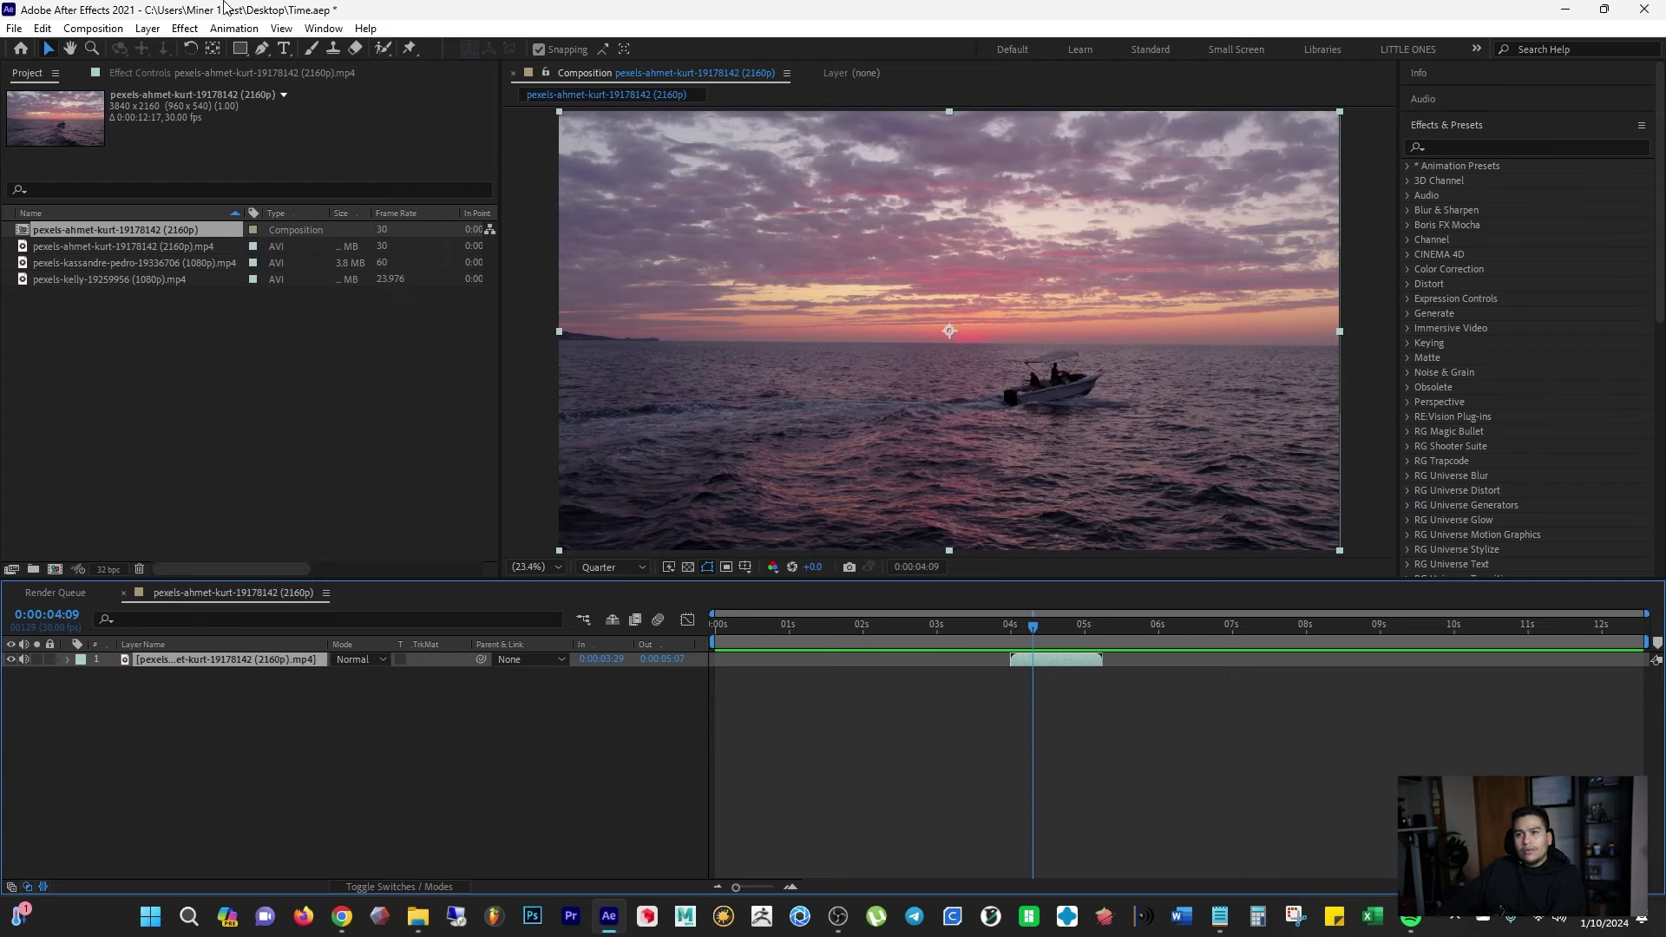
pyautogui.click(136, 32)
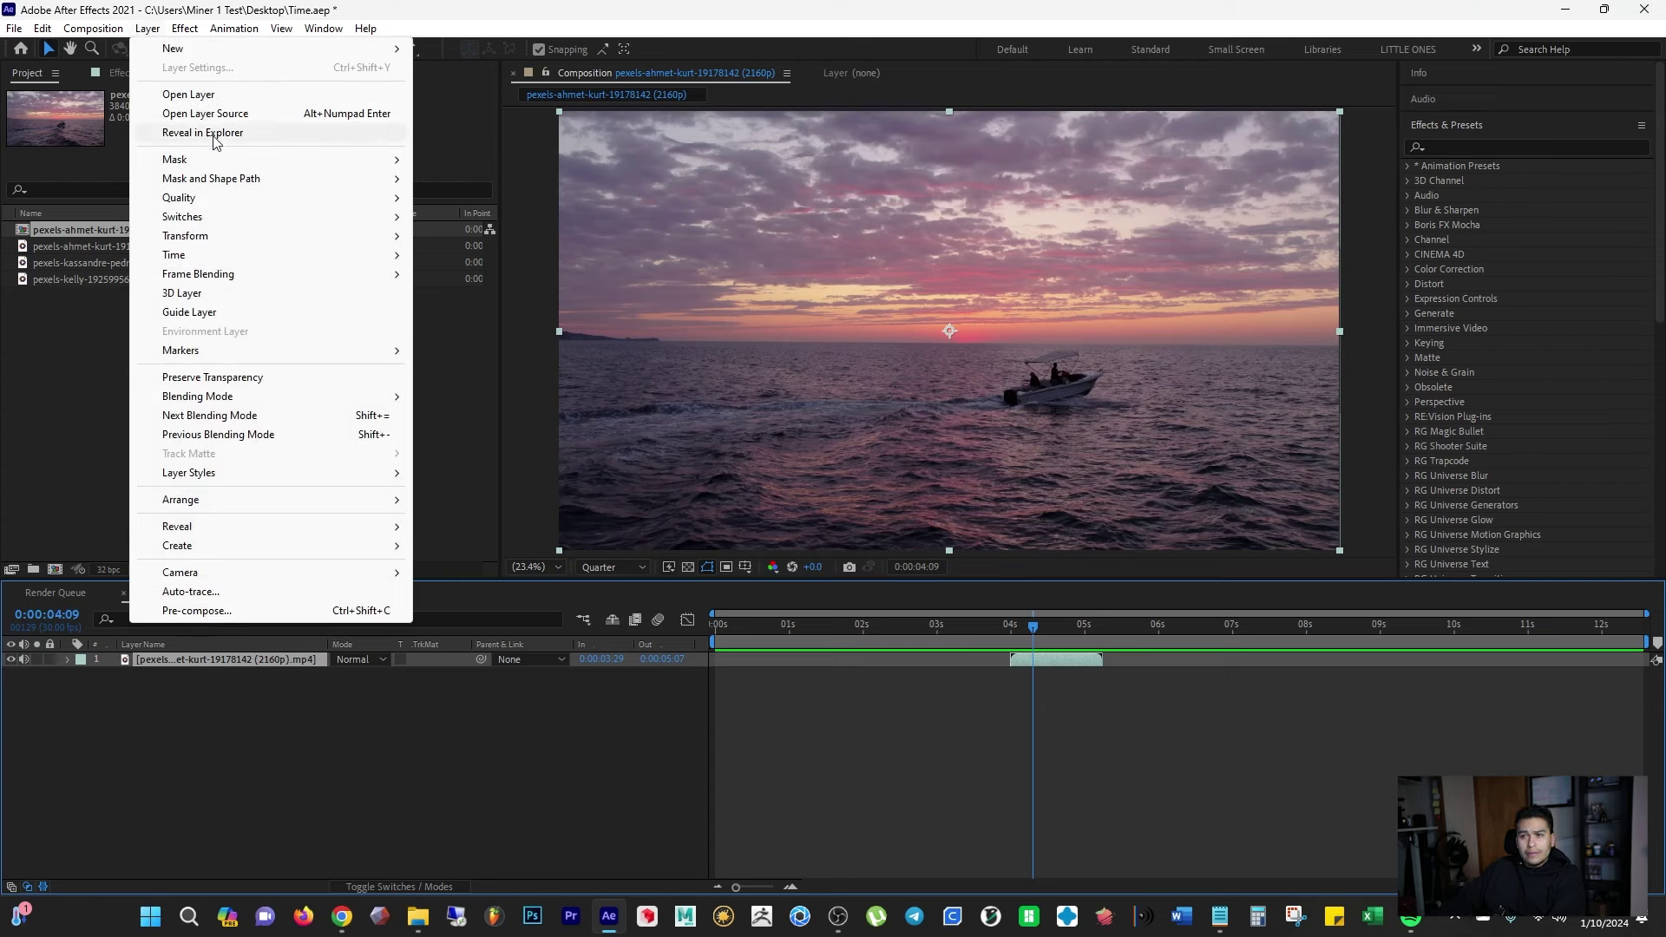
pyautogui.moveTo(205, 256)
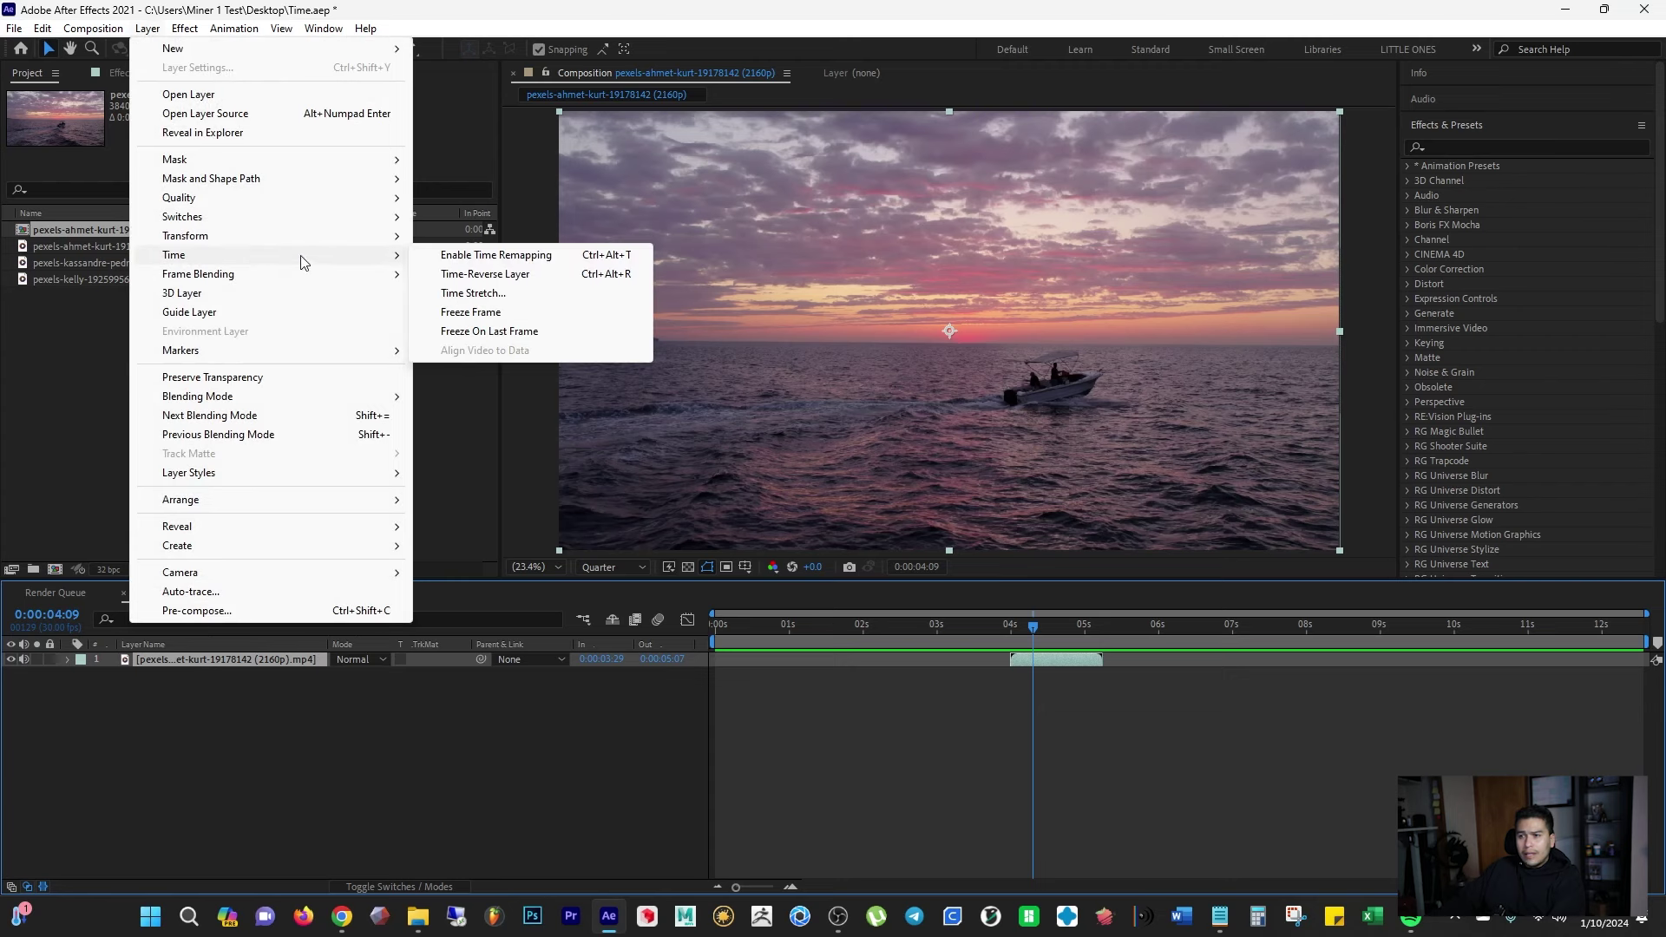
pyautogui.click(519, 295)
pyautogui.write('100')
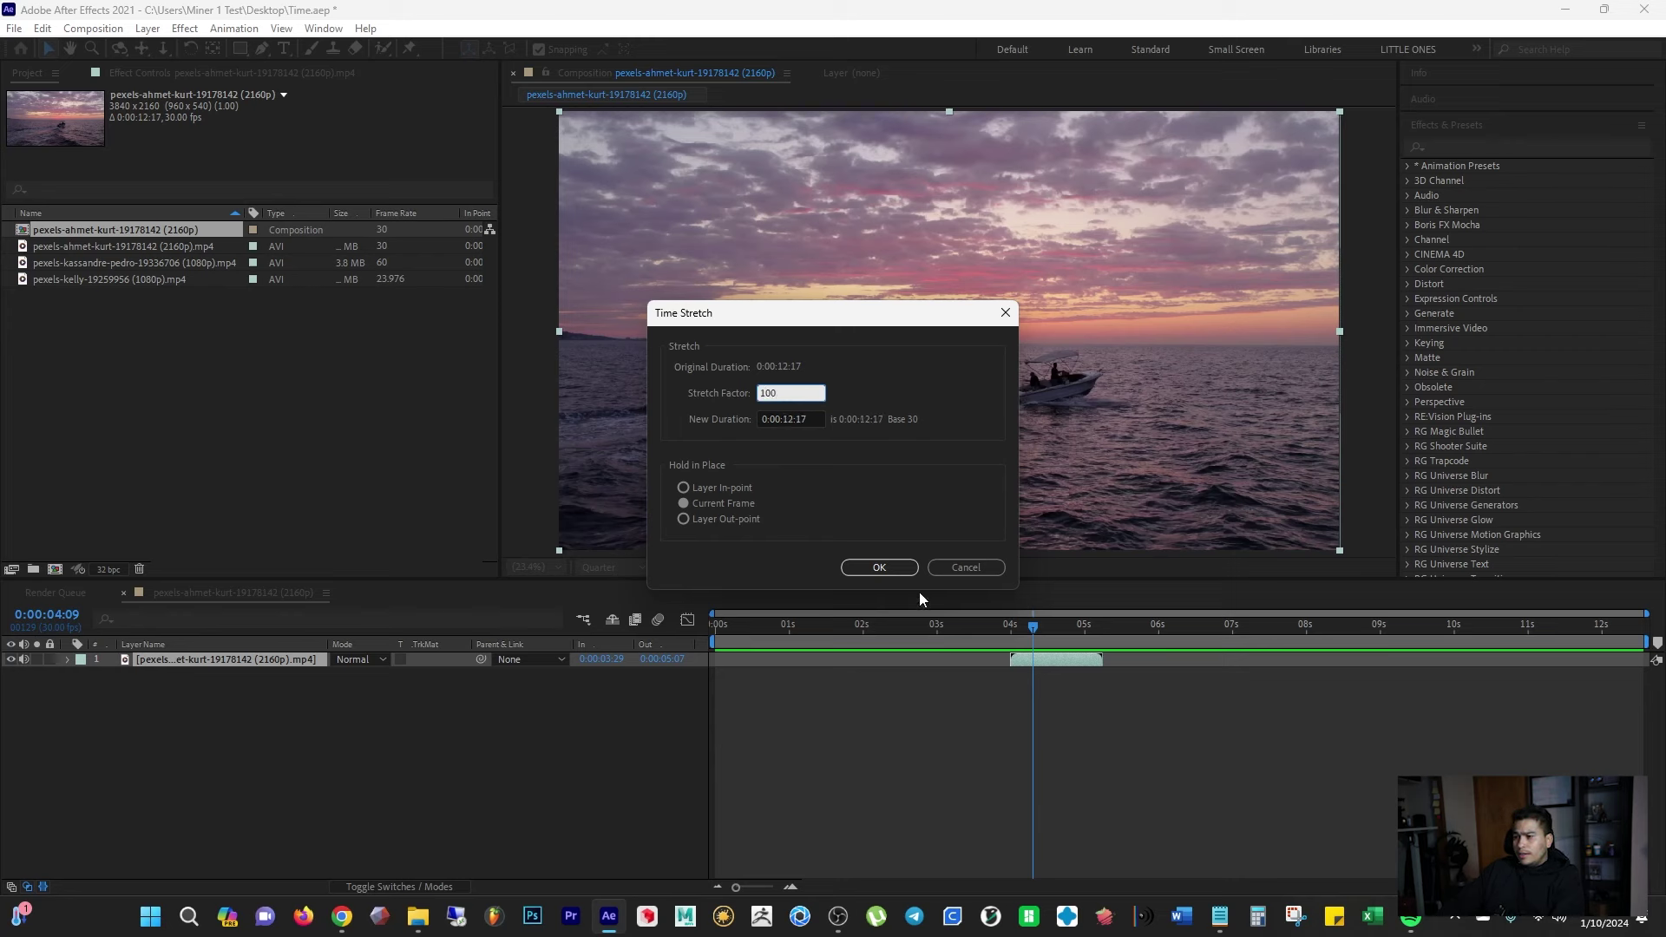
pyautogui.click(898, 573)
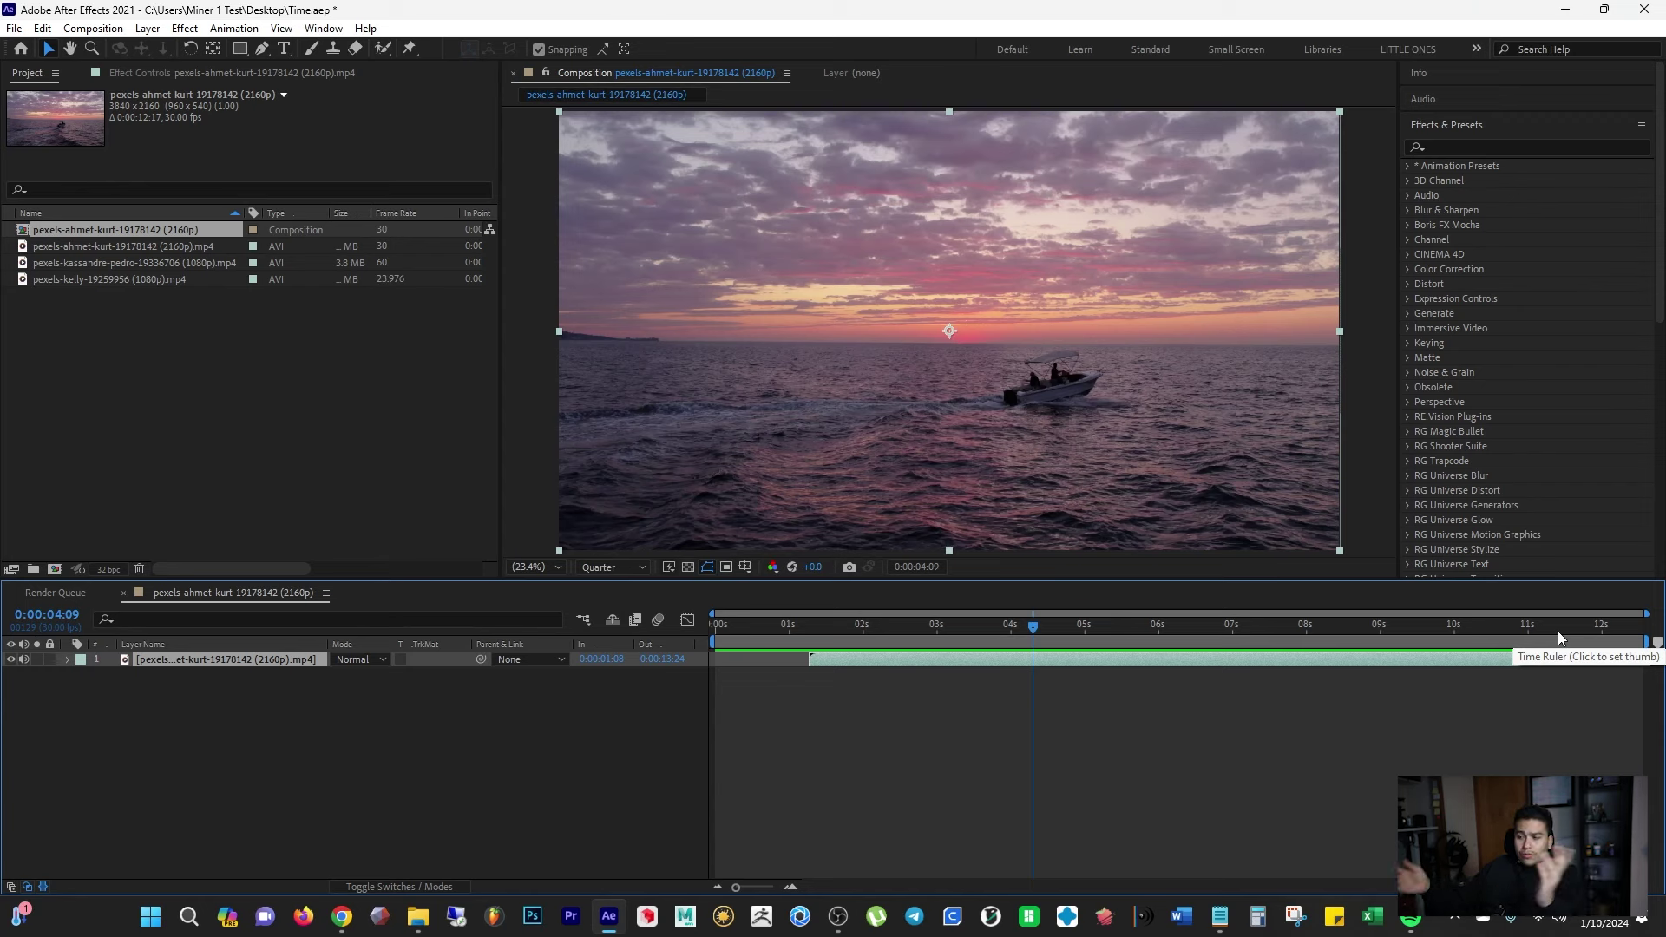
# Step: Scrub the boat clip to 0:00:09:14, slide its layer to start at 0:00:00:00, and return the current time to the beginning
pyautogui.moveTo(1033, 627); pyautogui.dragTo(1414, 627)
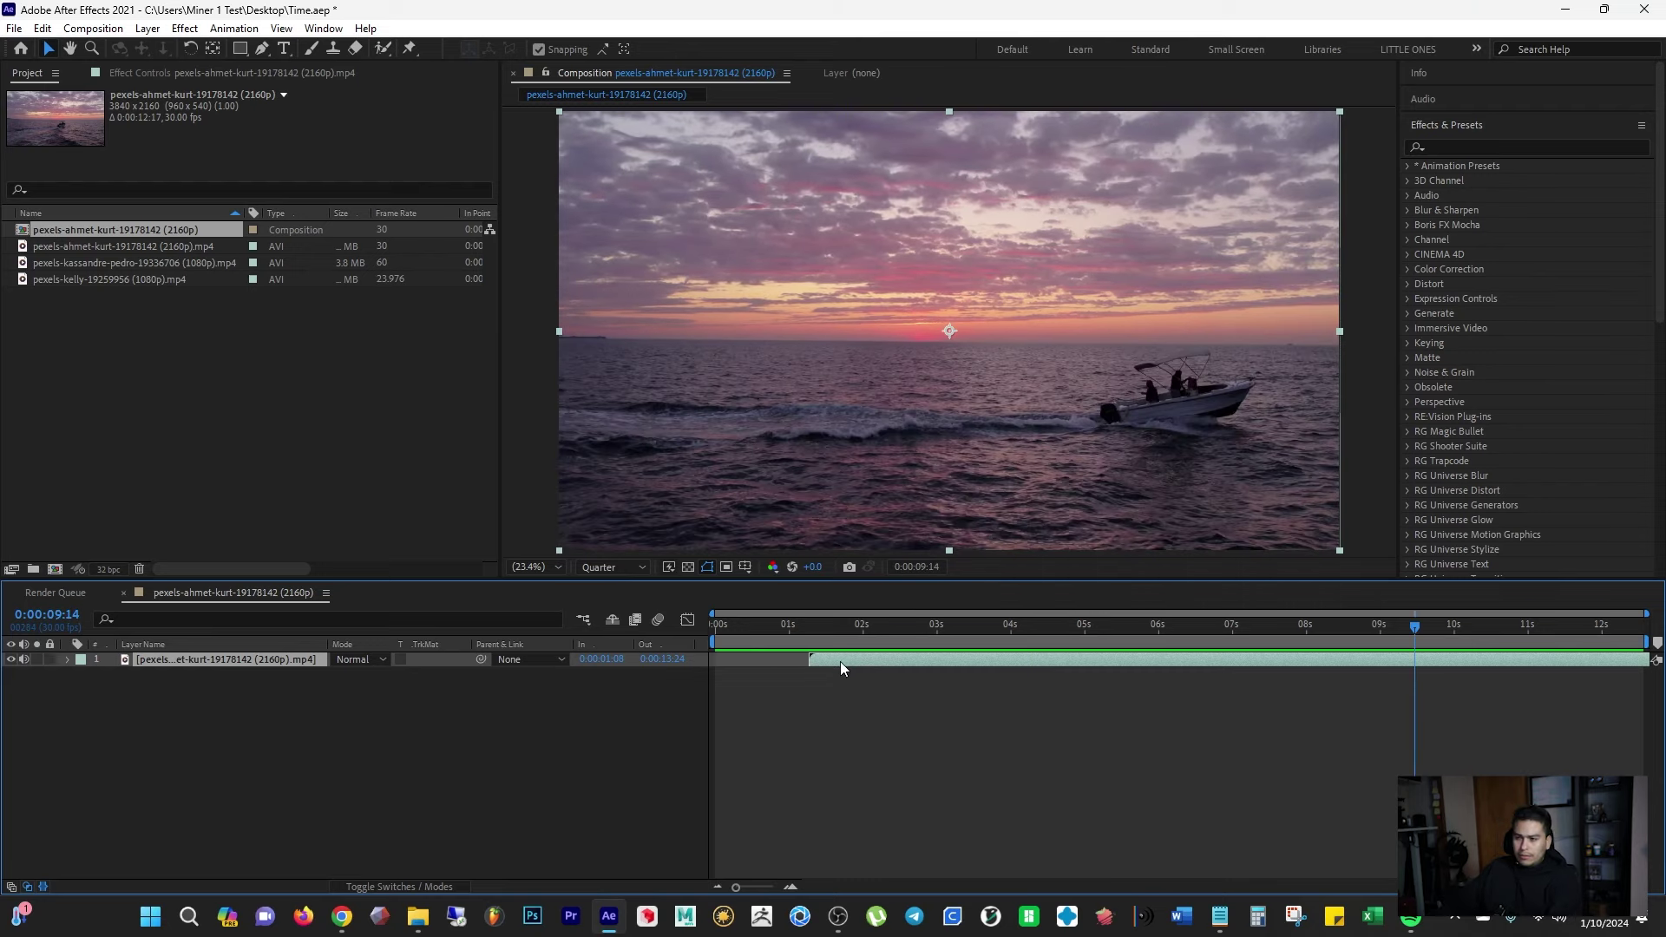
pyautogui.moveTo(840, 662); pyautogui.dragTo(758, 664)
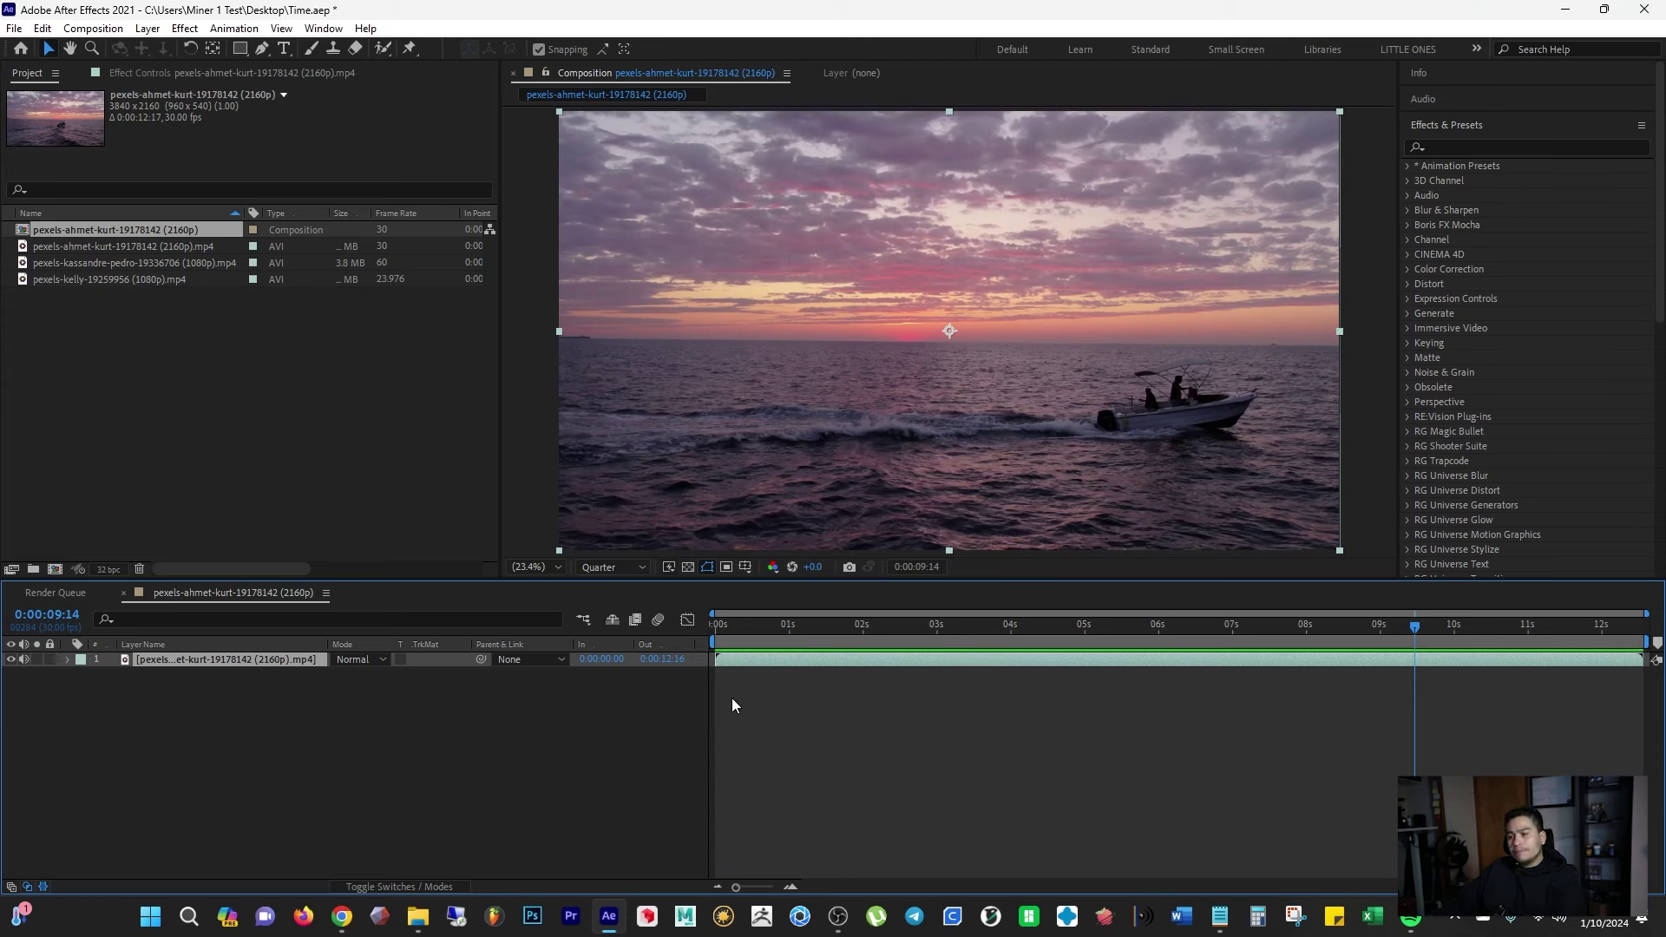
pyautogui.press('Home')
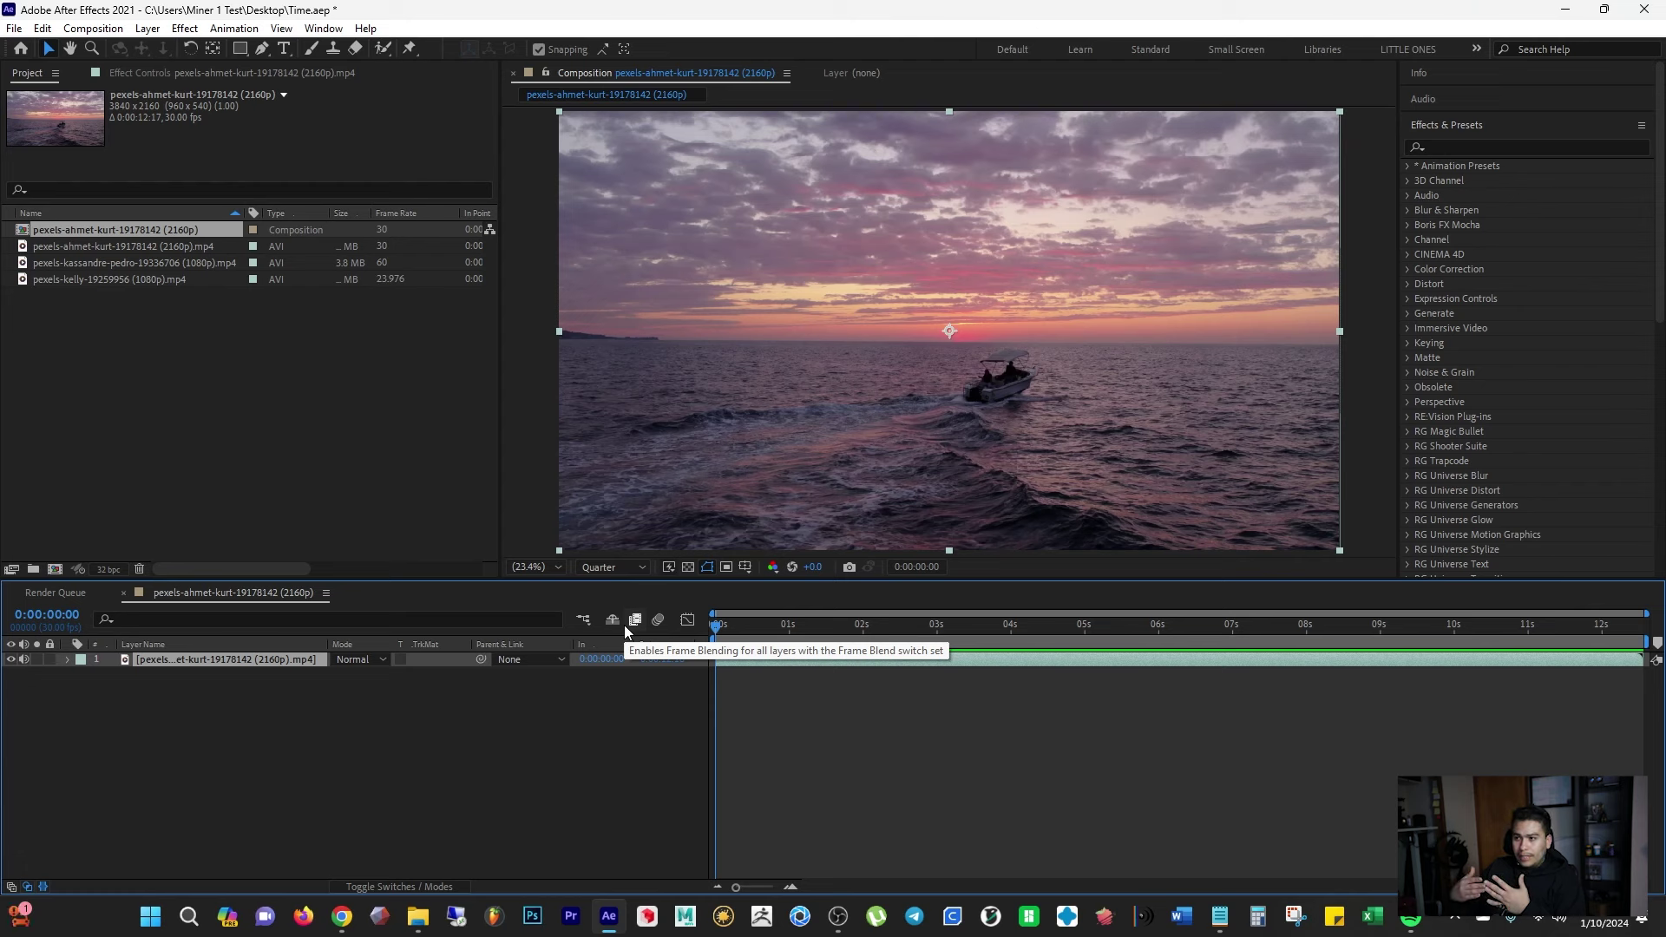
pyautogui.click(95, 279)
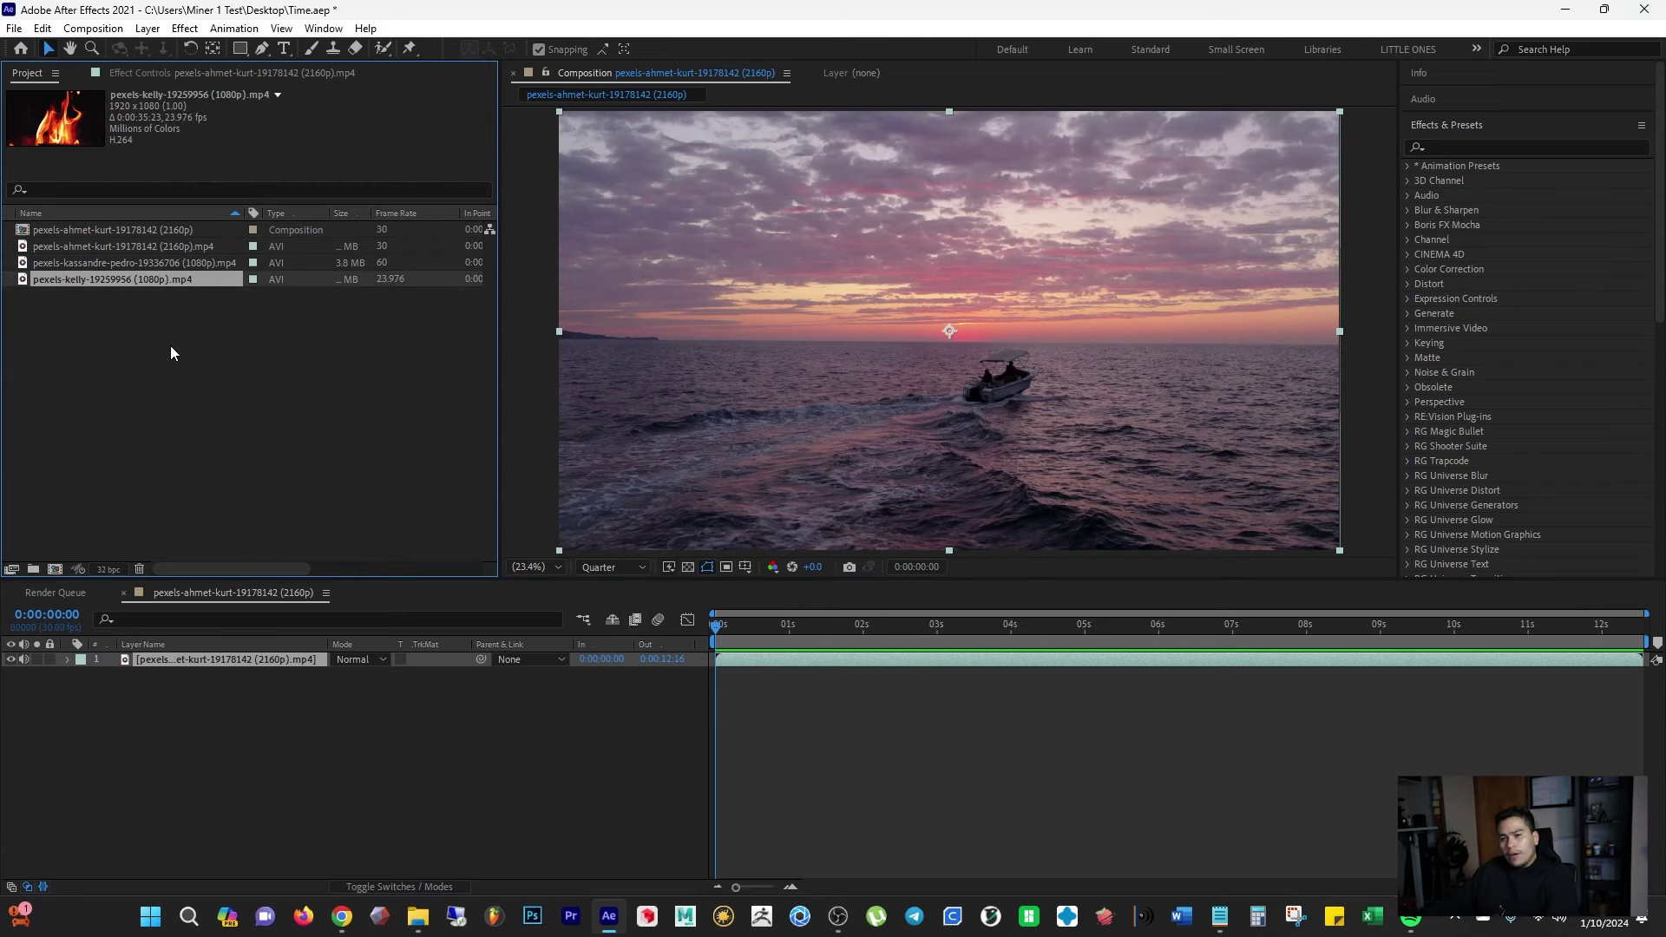
pyautogui.moveTo(139, 282)
pyautogui.mouseDown()
pyautogui.moveTo(138, 443)
pyautogui.moveTo(129, 279)
pyautogui.mouseUp()
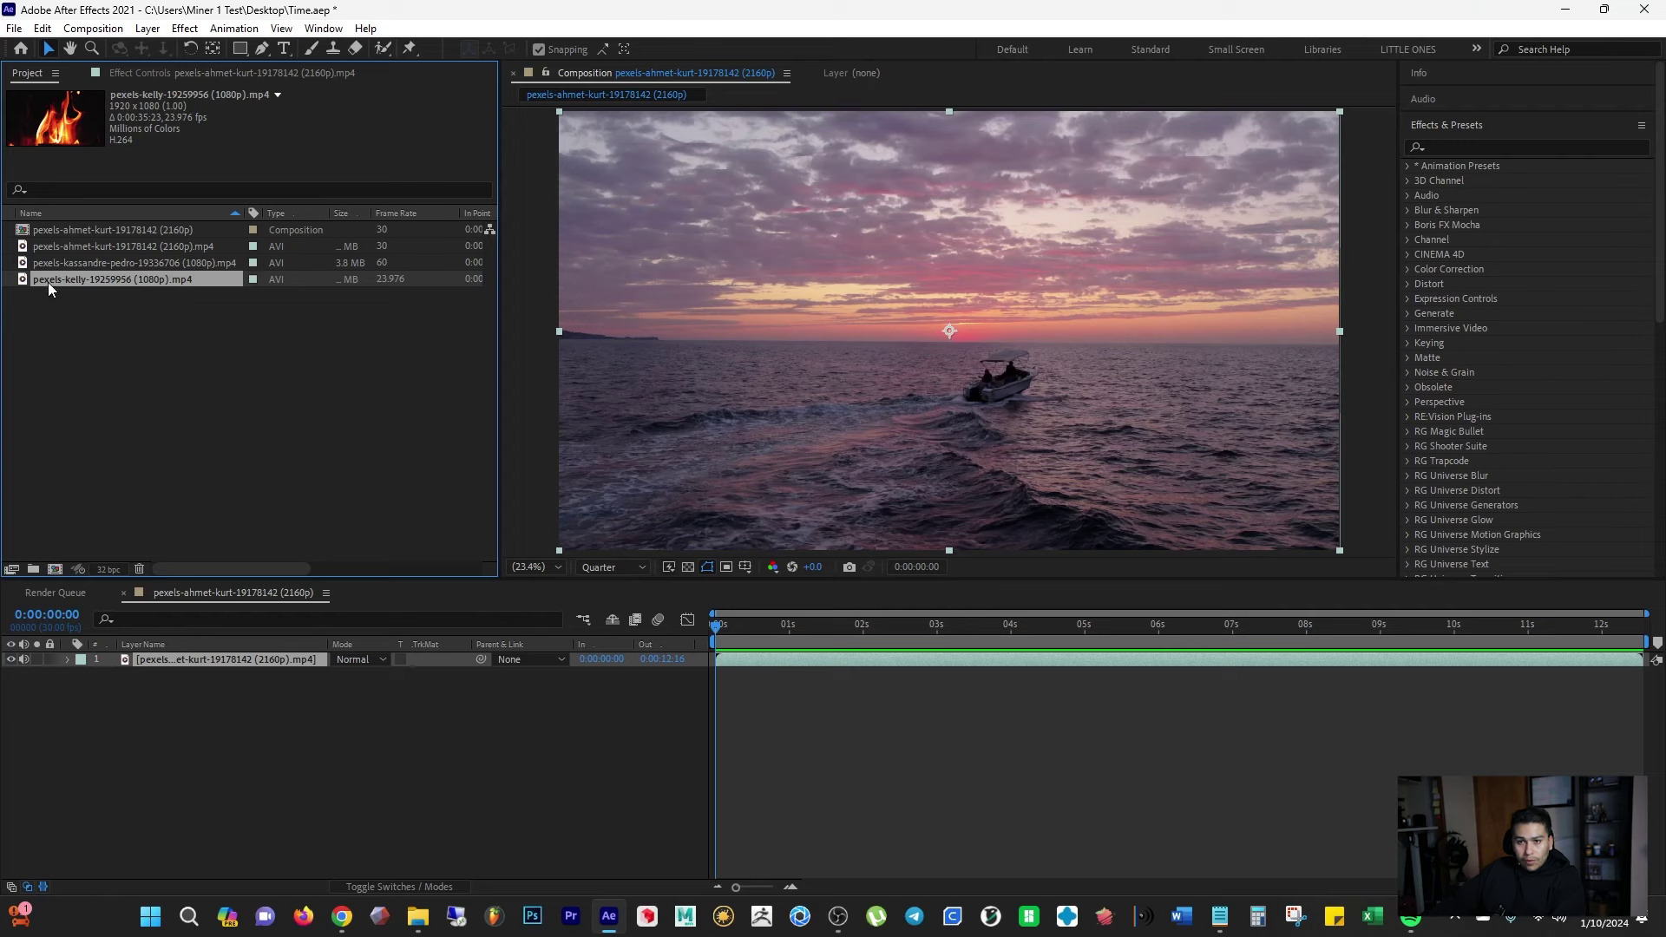
pyautogui.moveTo(80, 526); pyautogui.dragTo(55, 569)
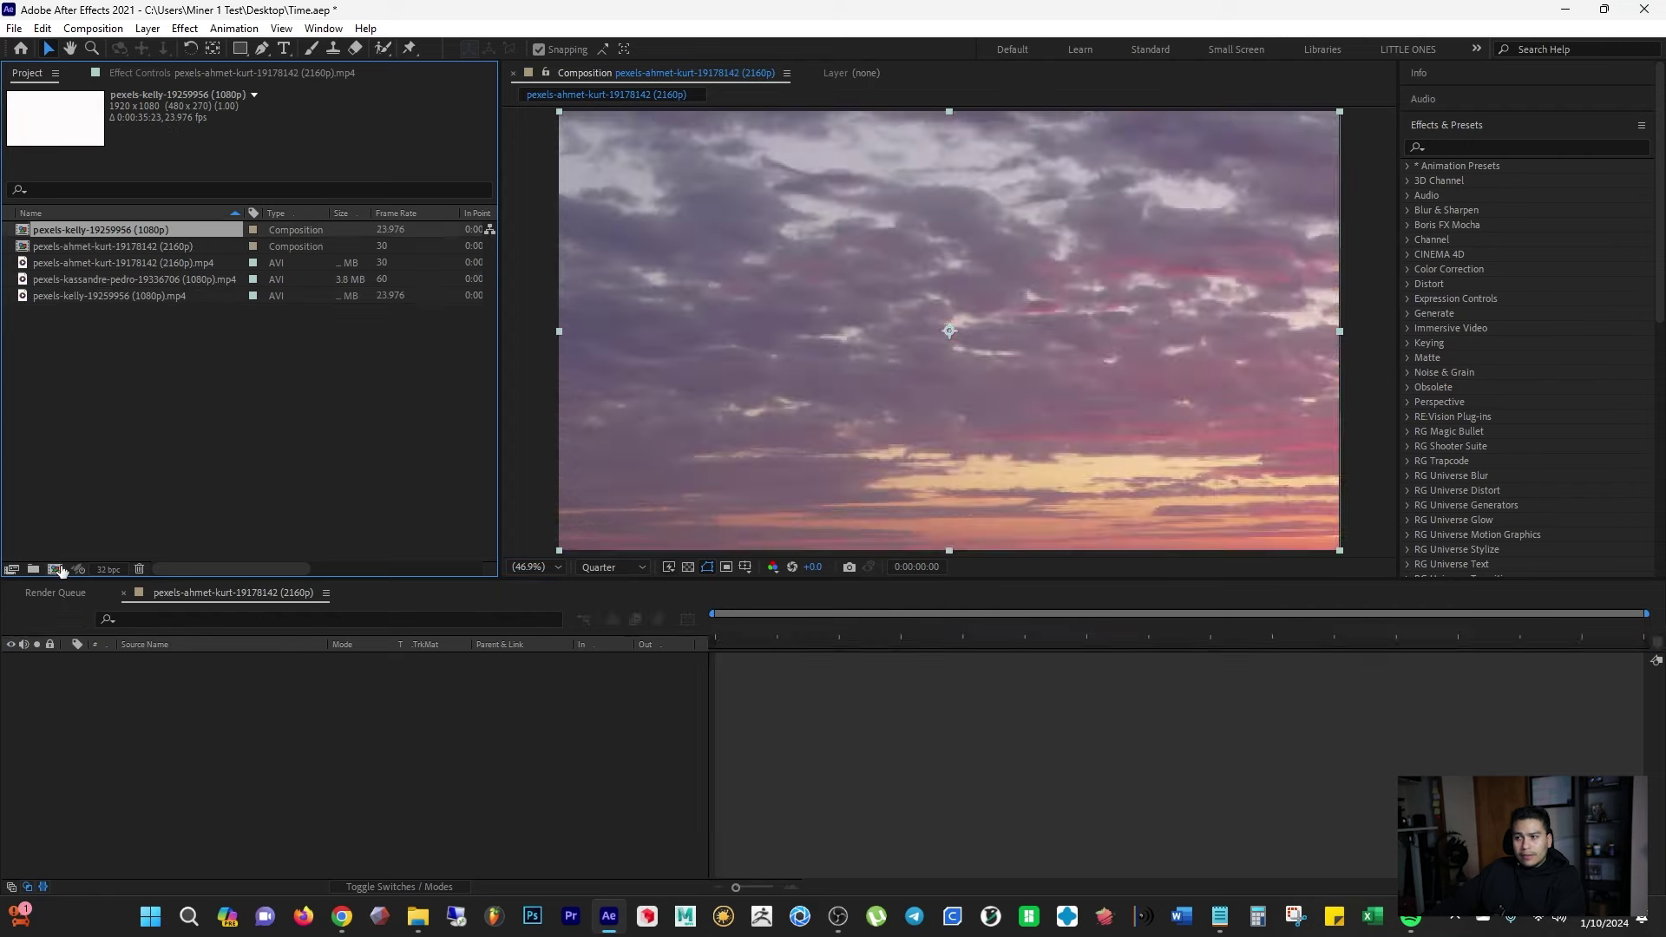
pyautogui.press('space')
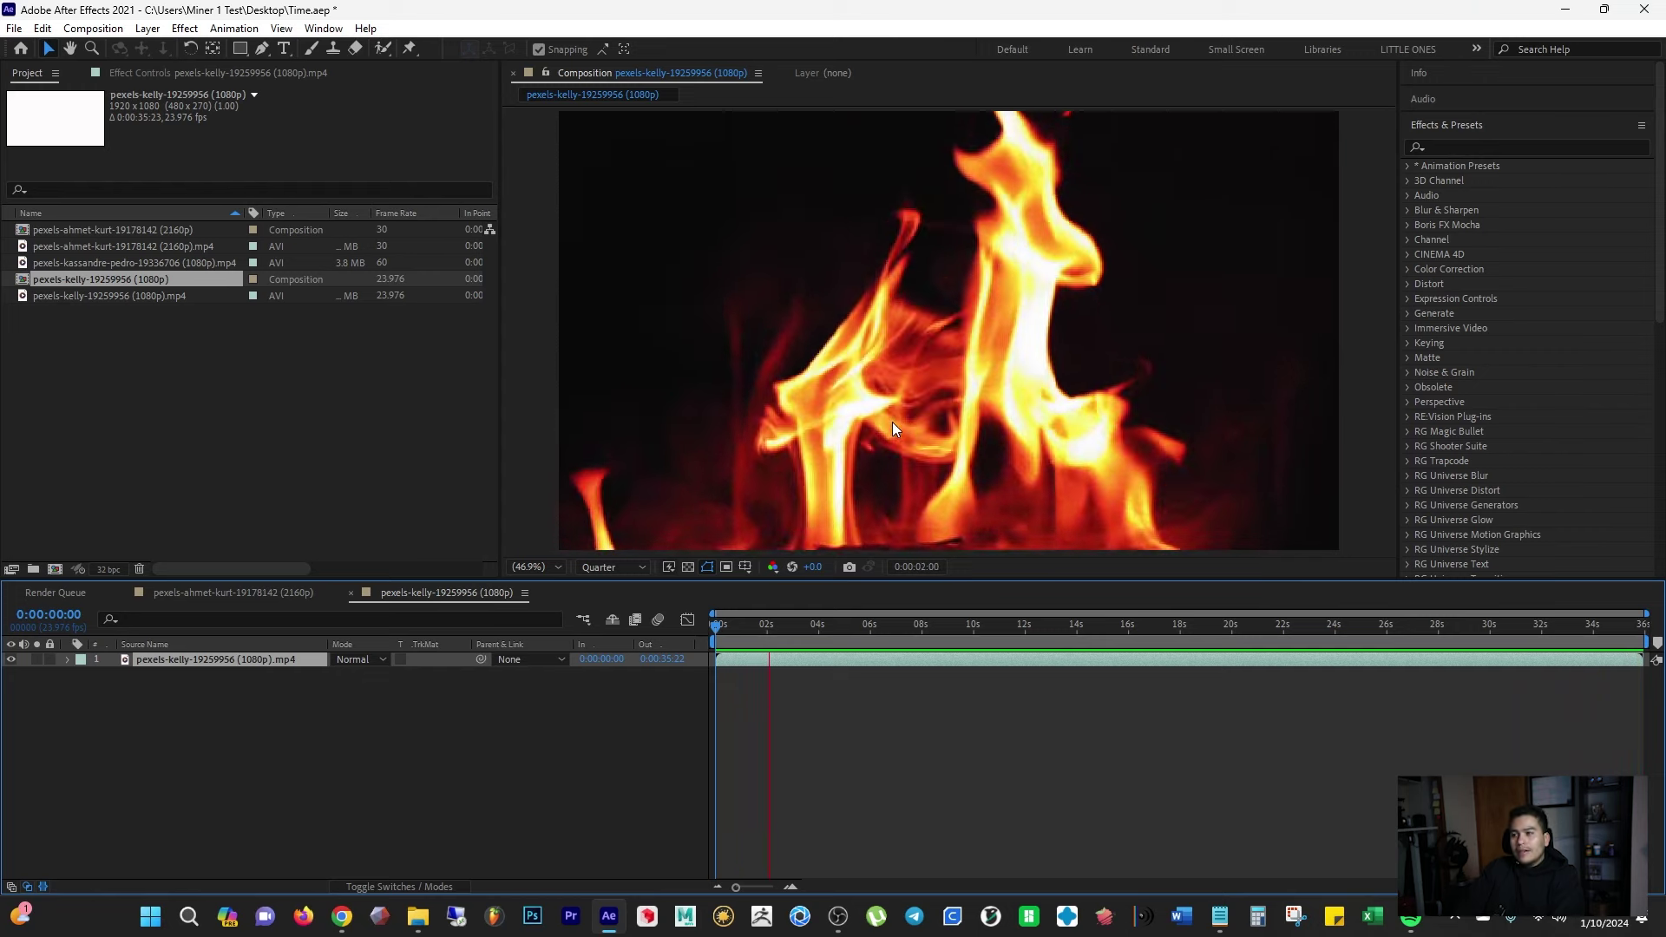
pyautogui.click(187, 710)
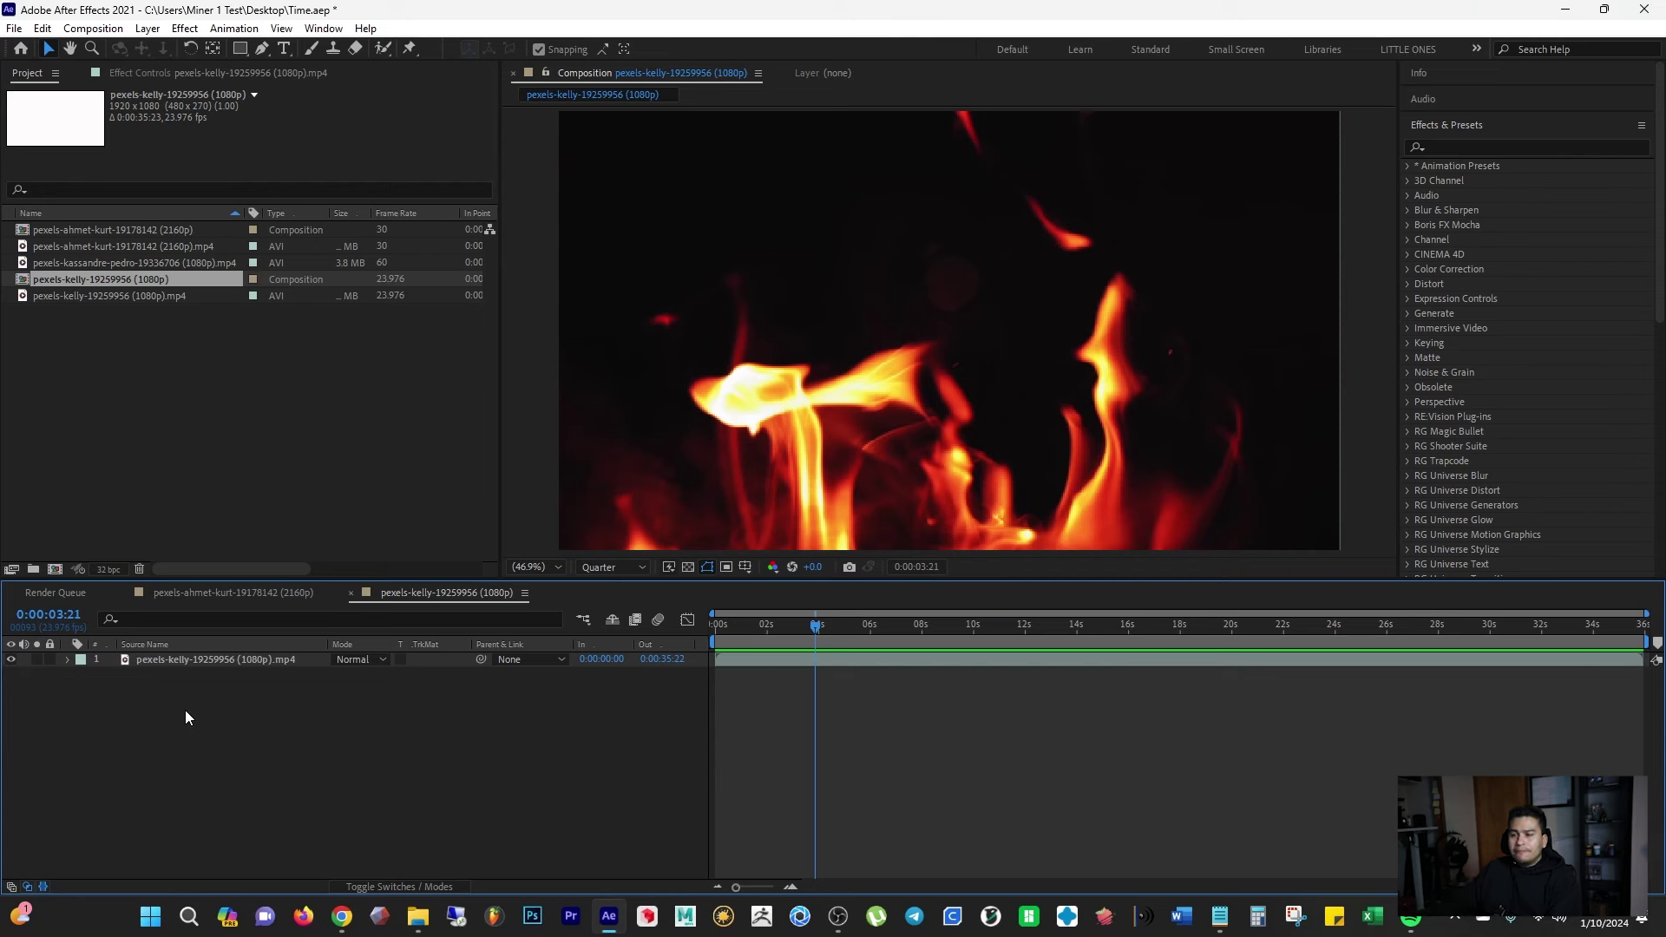
# Step: Time-reverse the fire layer and play the reversed clip from the start of the composition
pyautogui.hotkey('ctrl', 'a')
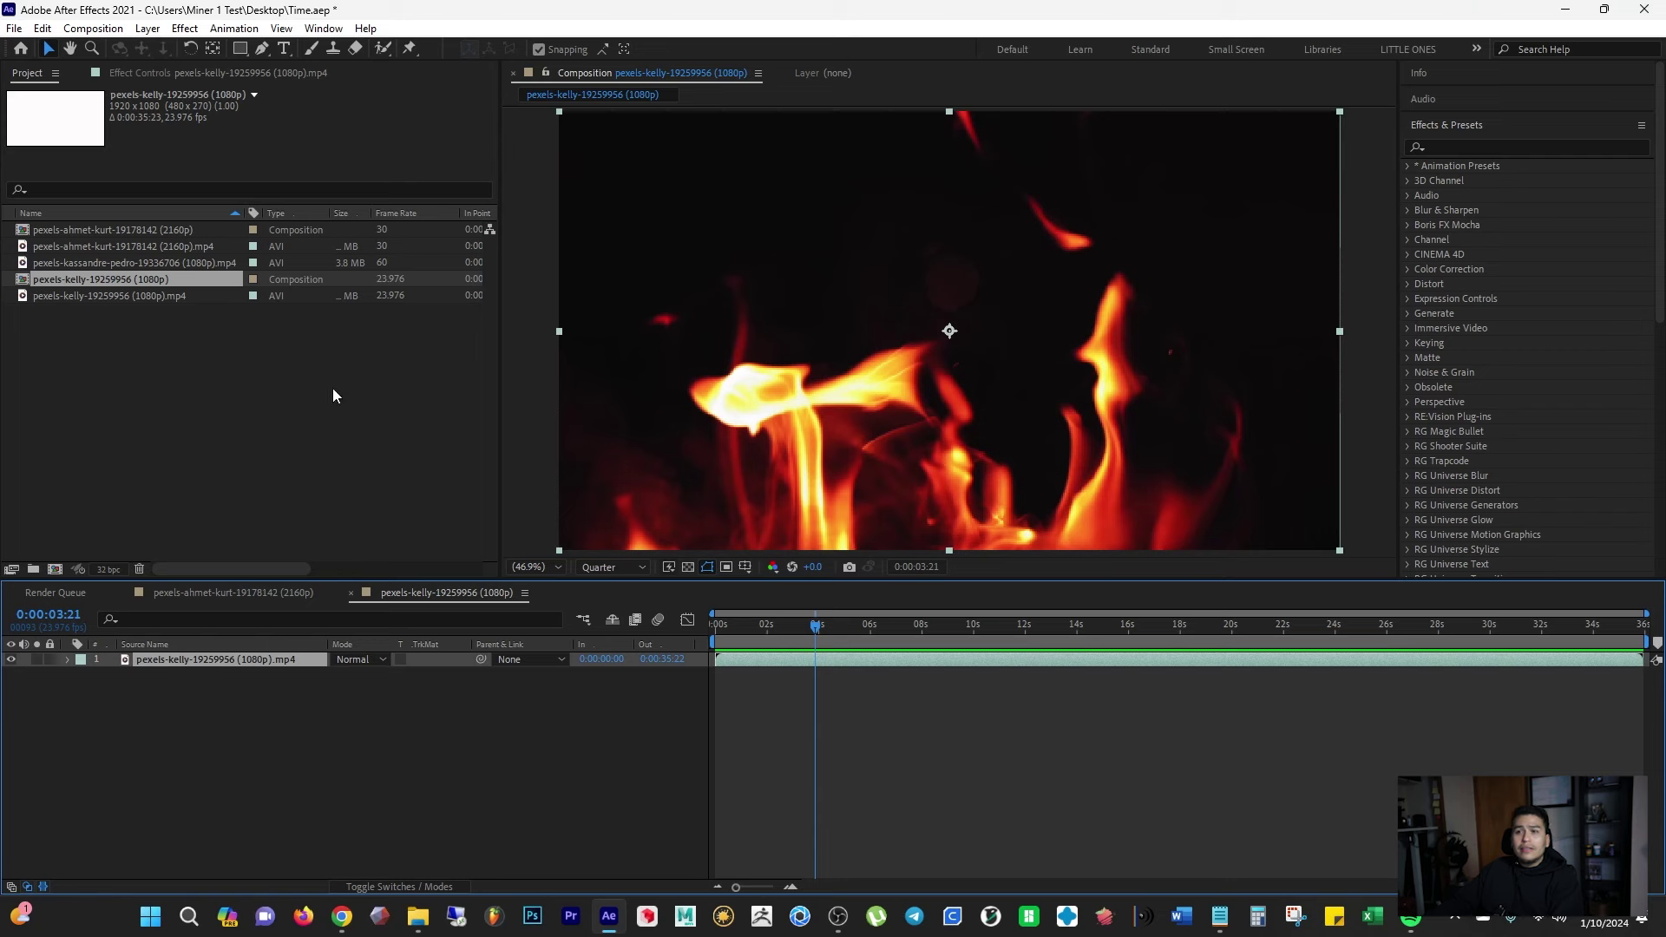
pyautogui.click(162, 32)
pyautogui.moveTo(193, 260)
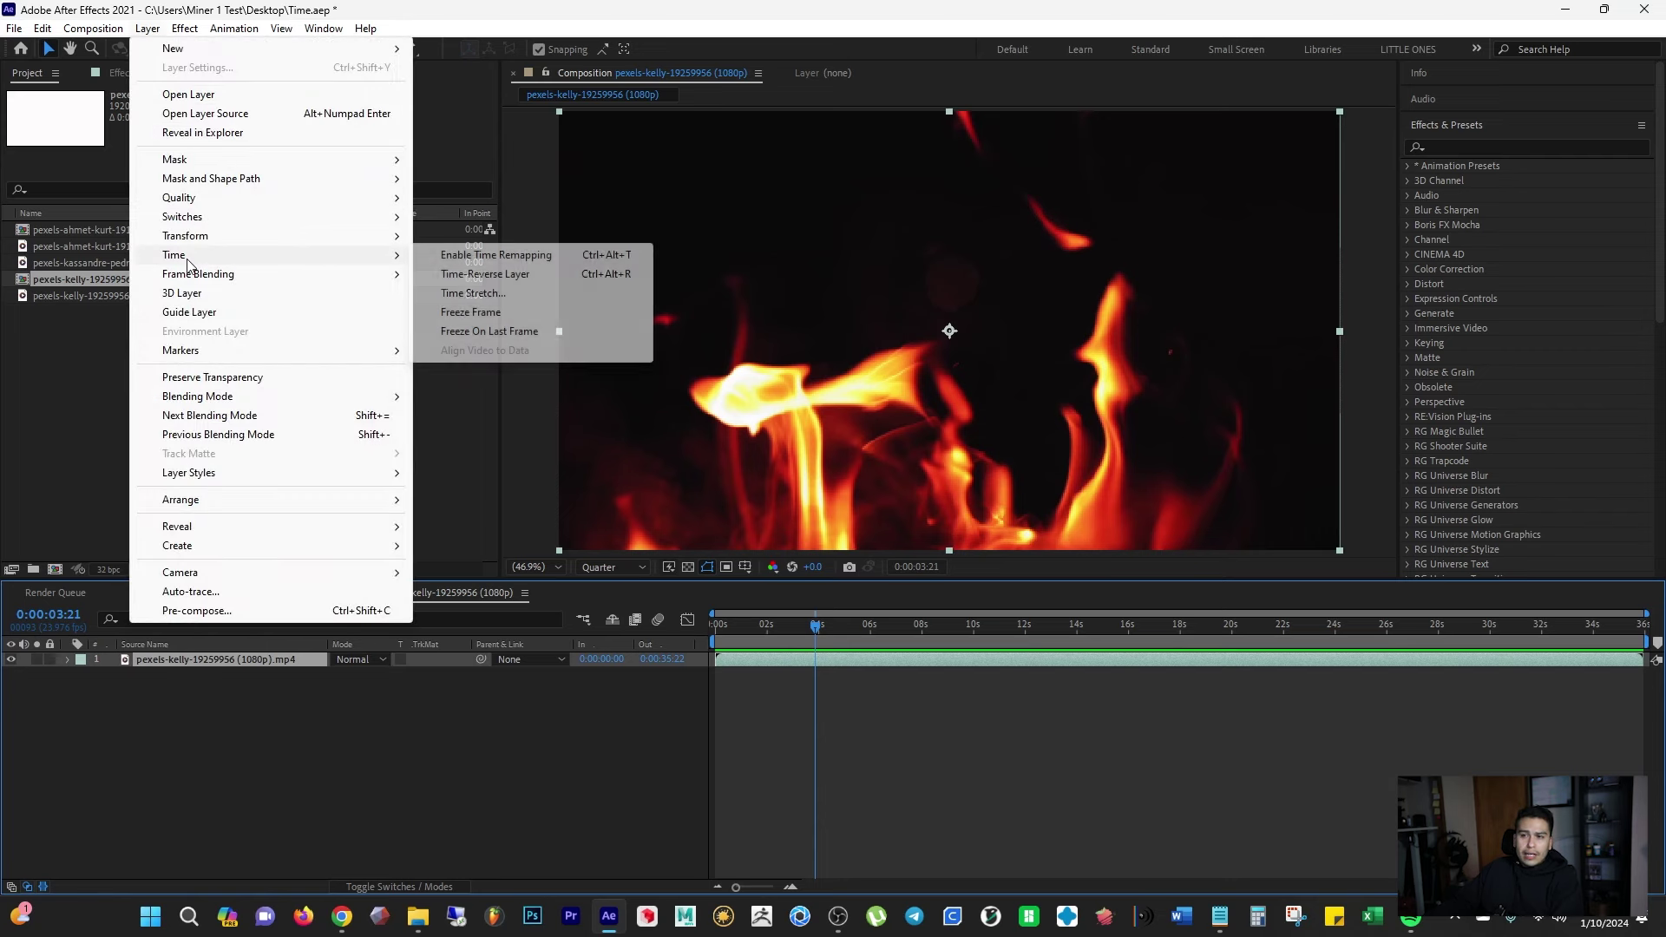
pyautogui.click(469, 275)
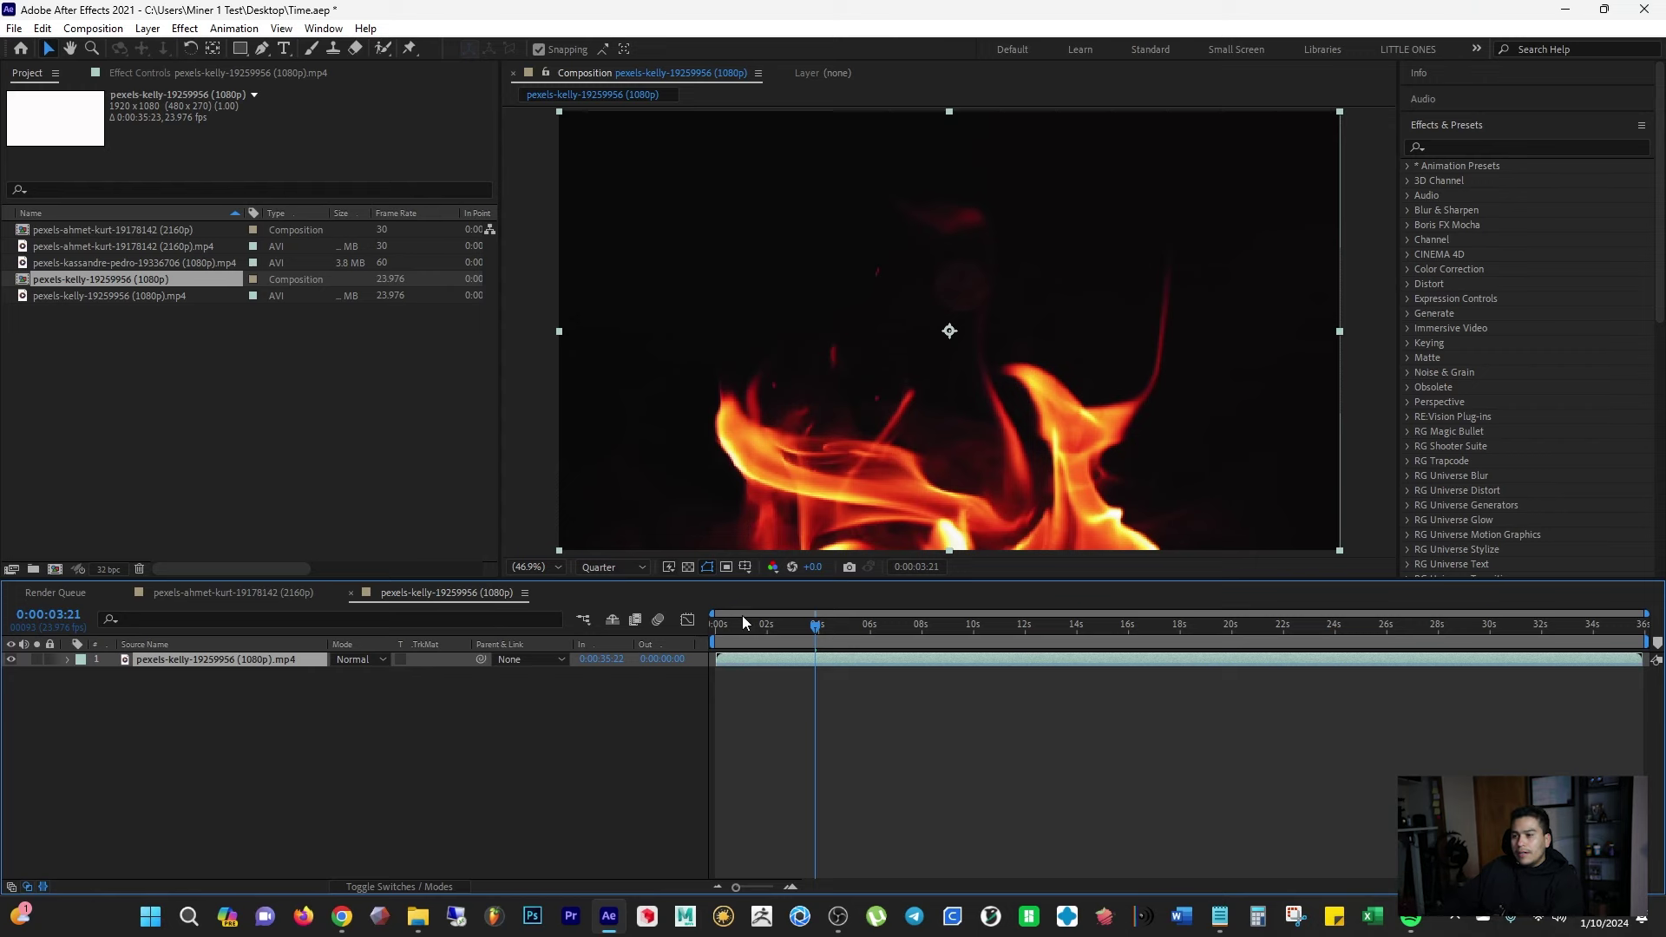
pyautogui.press('Home')
pyautogui.press('space')
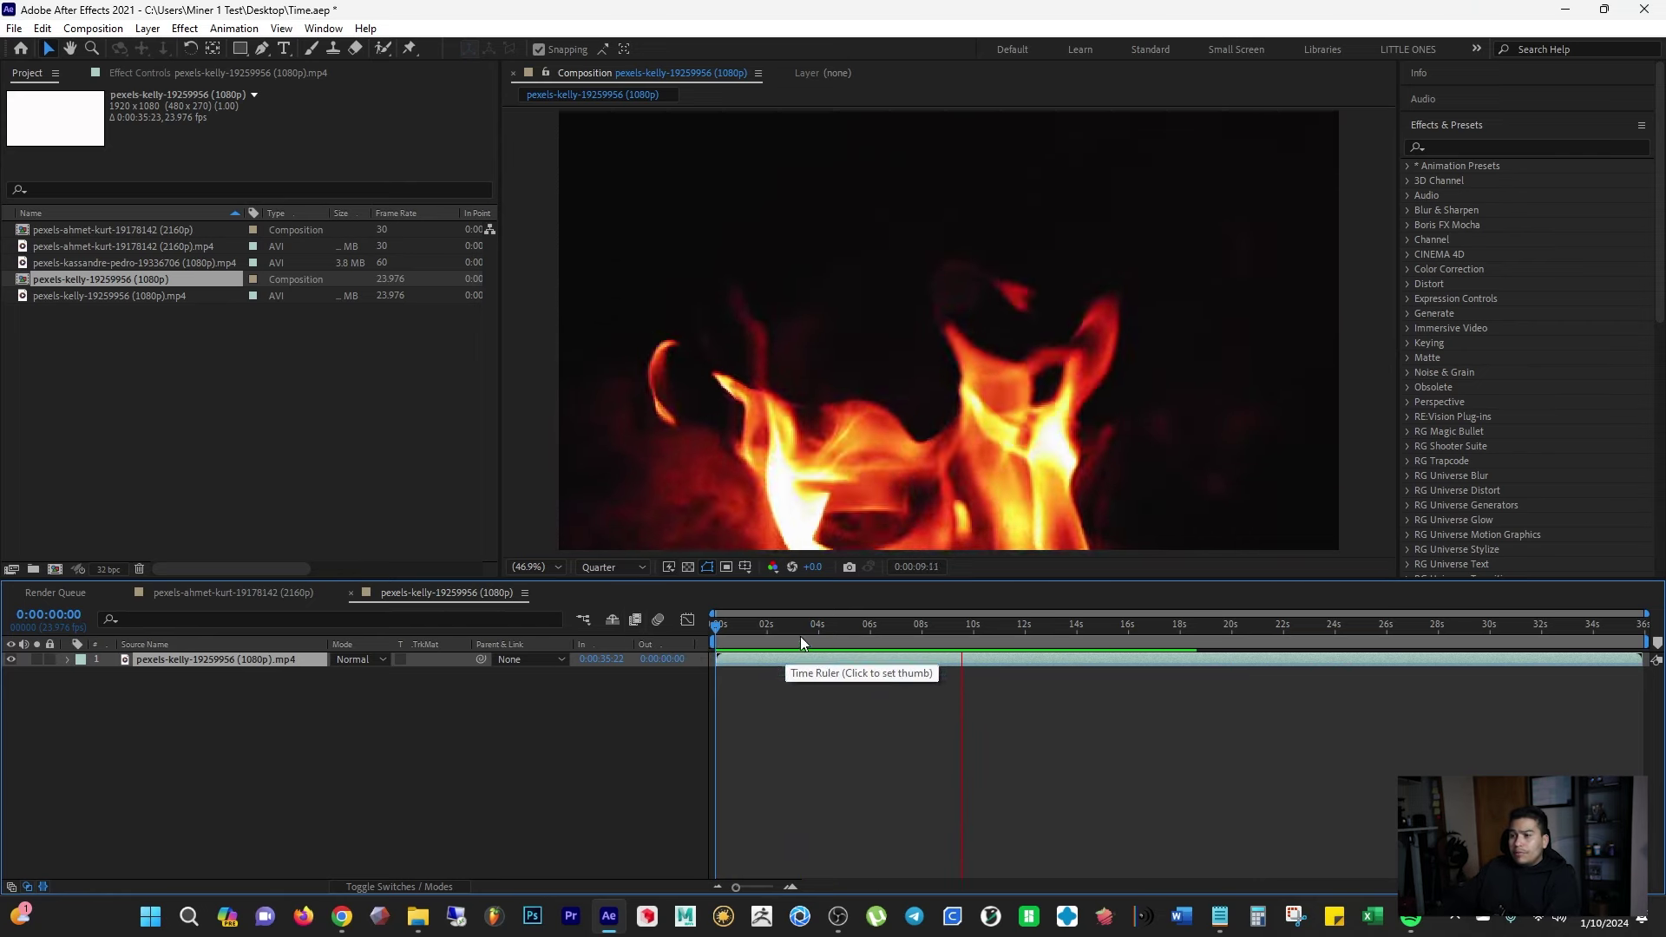
pyautogui.press('space')
# Step: Move the current time to 0:00:18:02 and time-stretch the fire layer to 100%, holding the current frame in place
pyautogui.moveTo(1048, 642); pyautogui.dragTo(1185, 689)
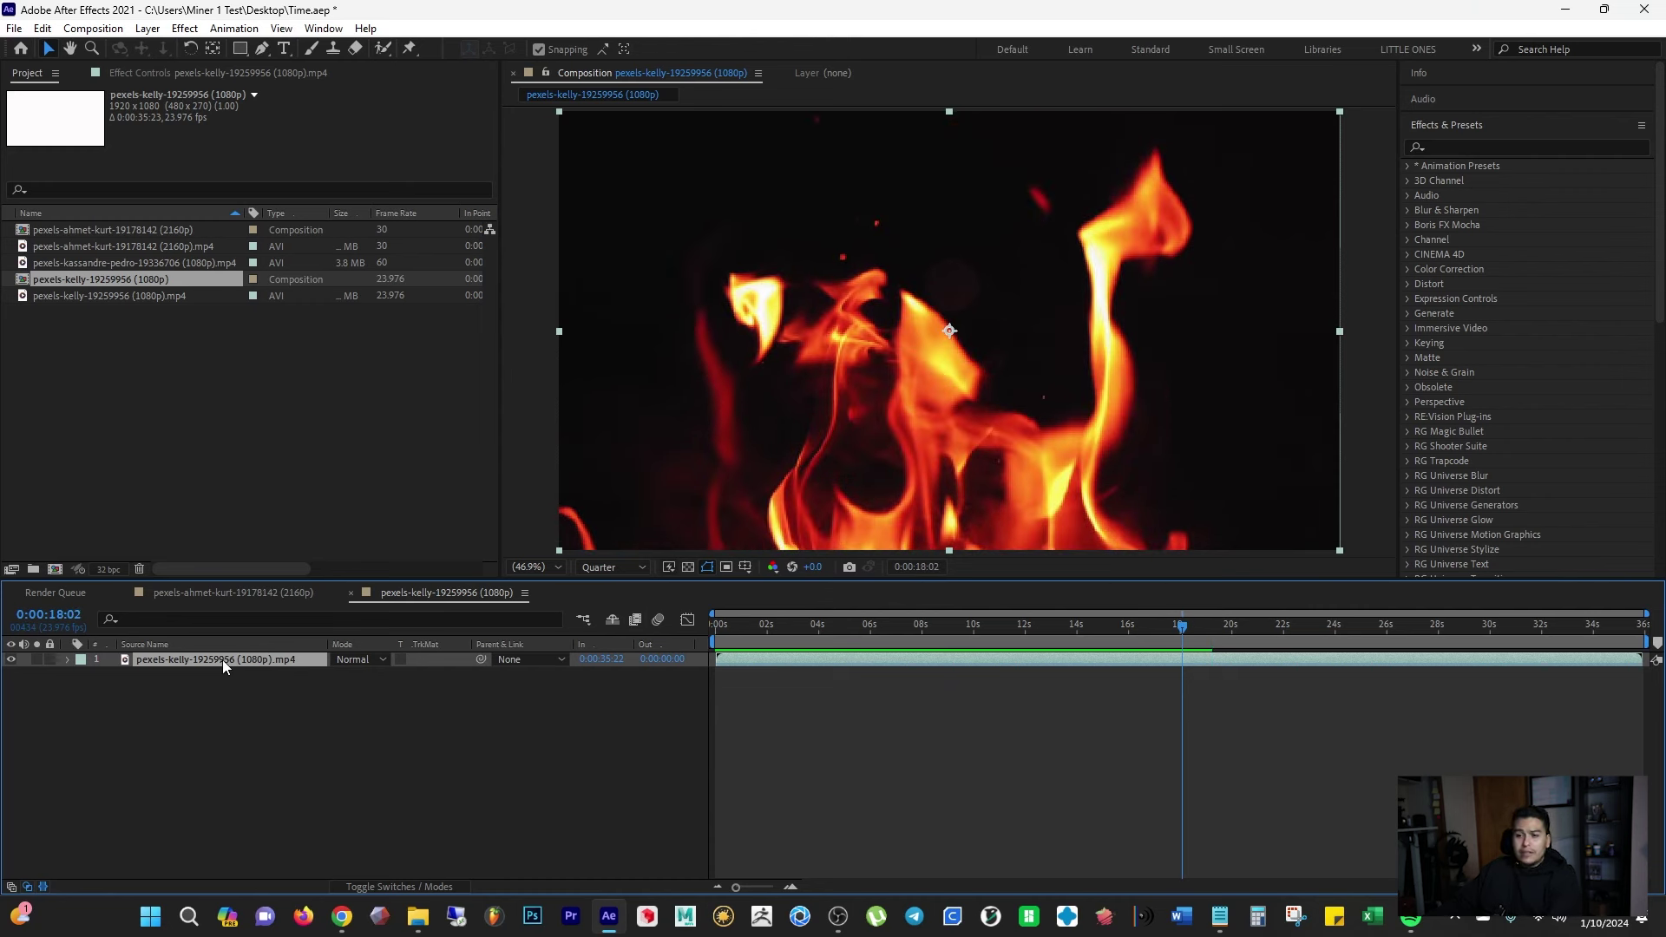
pyautogui.click(152, 28)
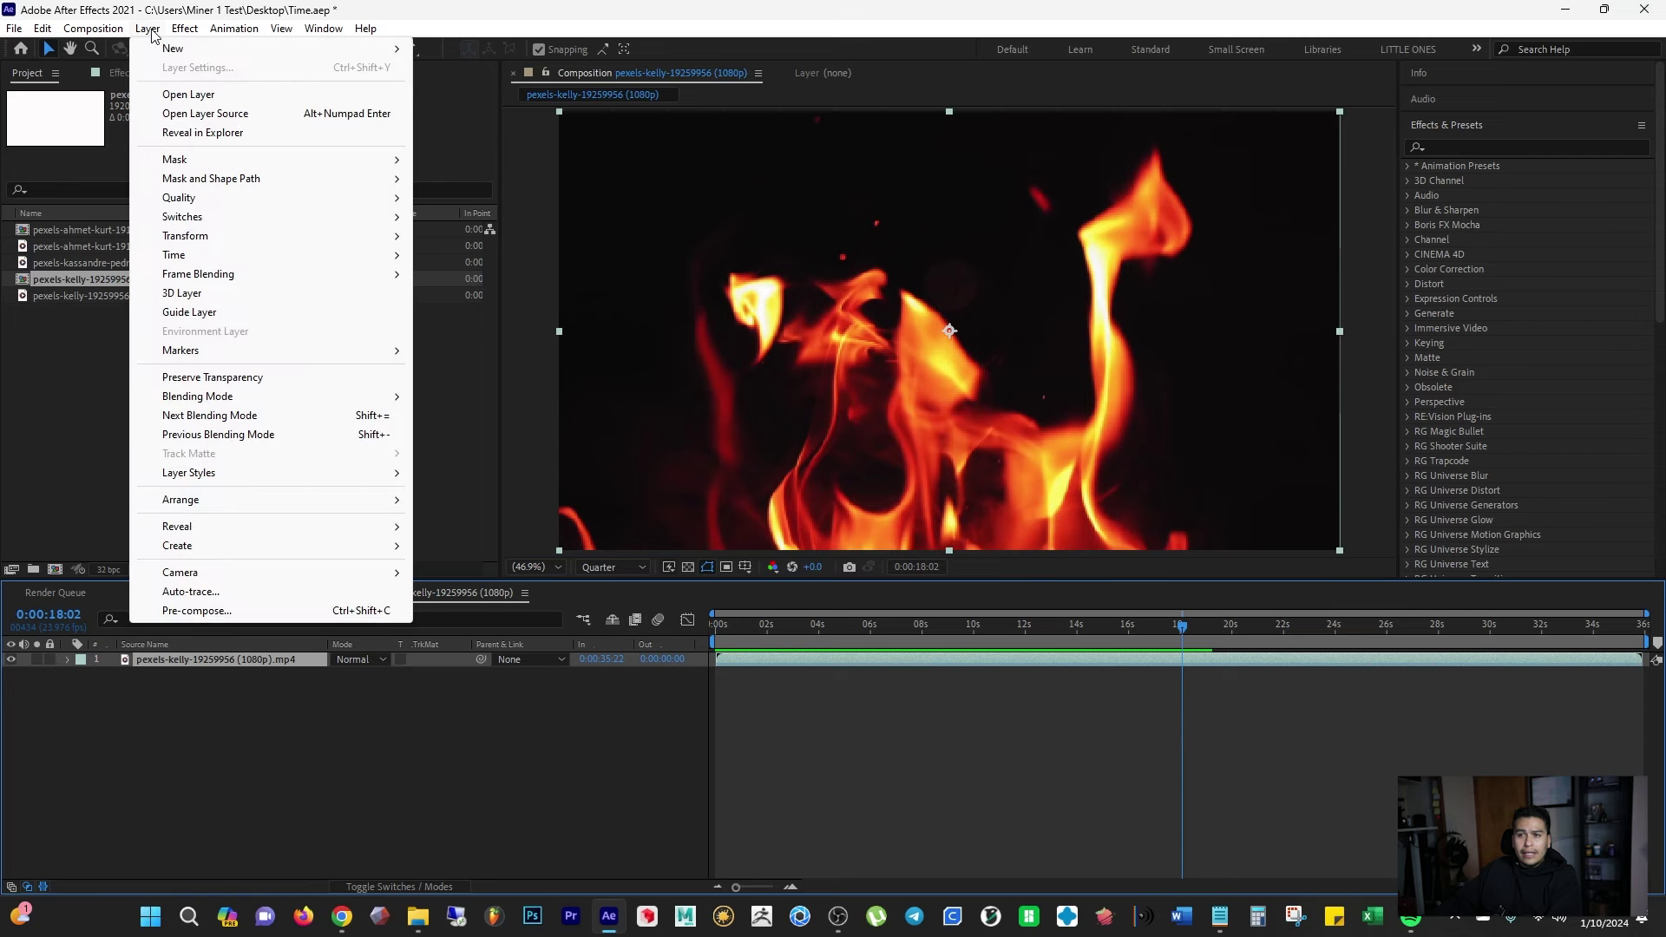
pyautogui.moveTo(223, 257)
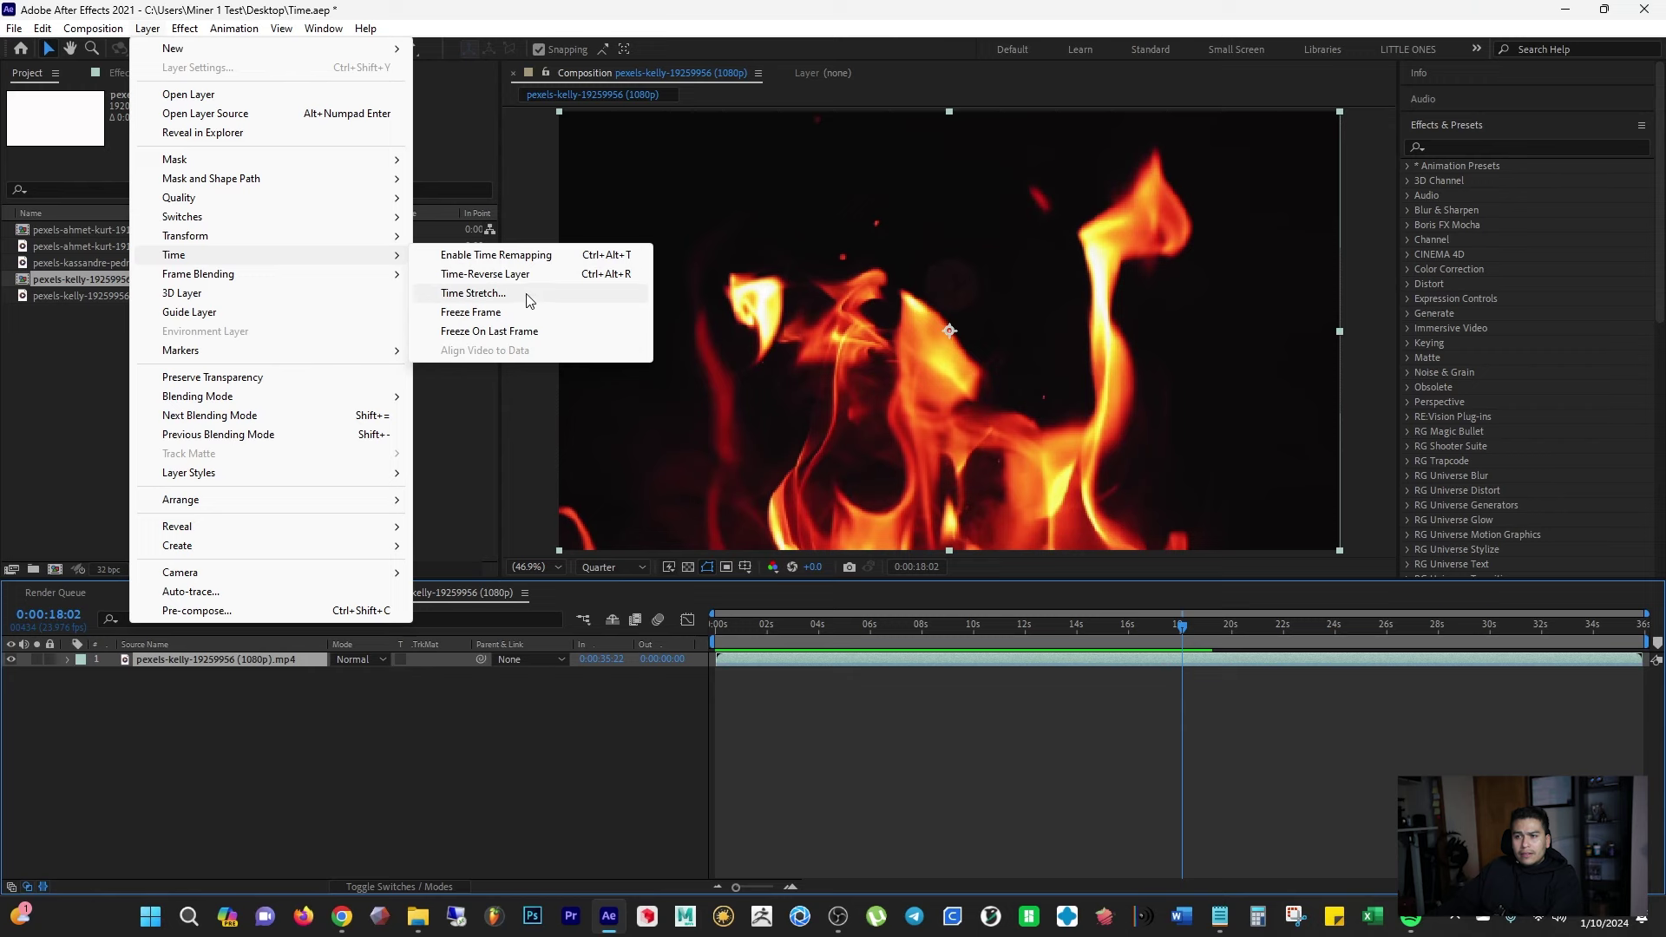
pyautogui.click(473, 293)
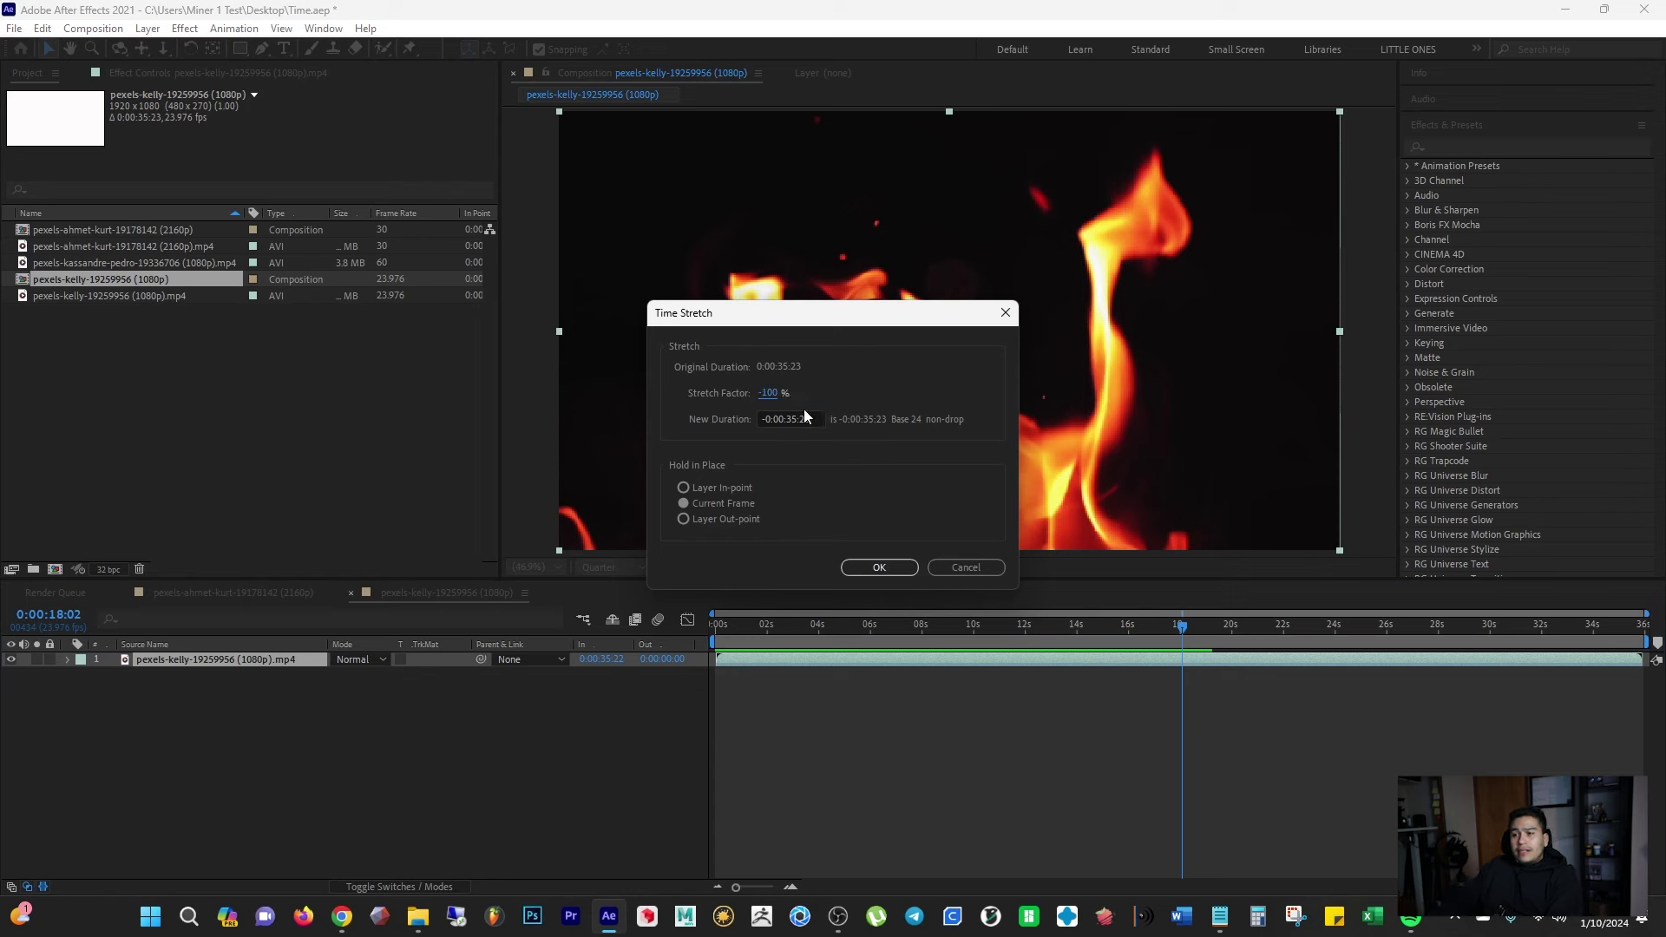
pyautogui.click(771, 404)
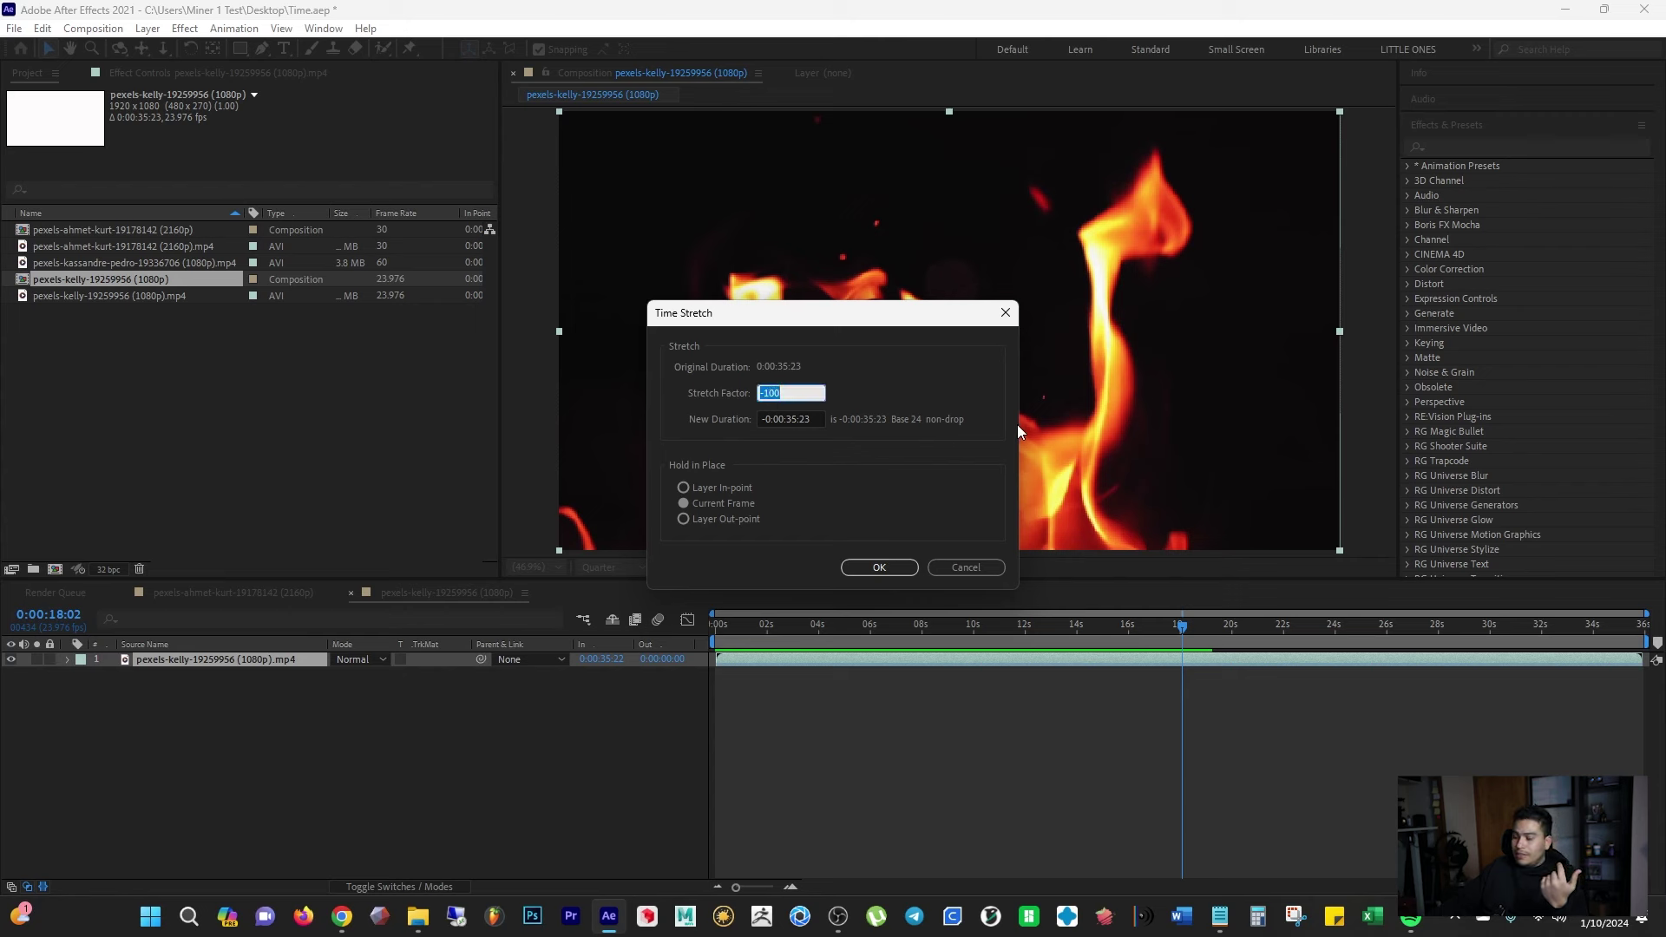
pyautogui.write('100')
pyautogui.press('Return')
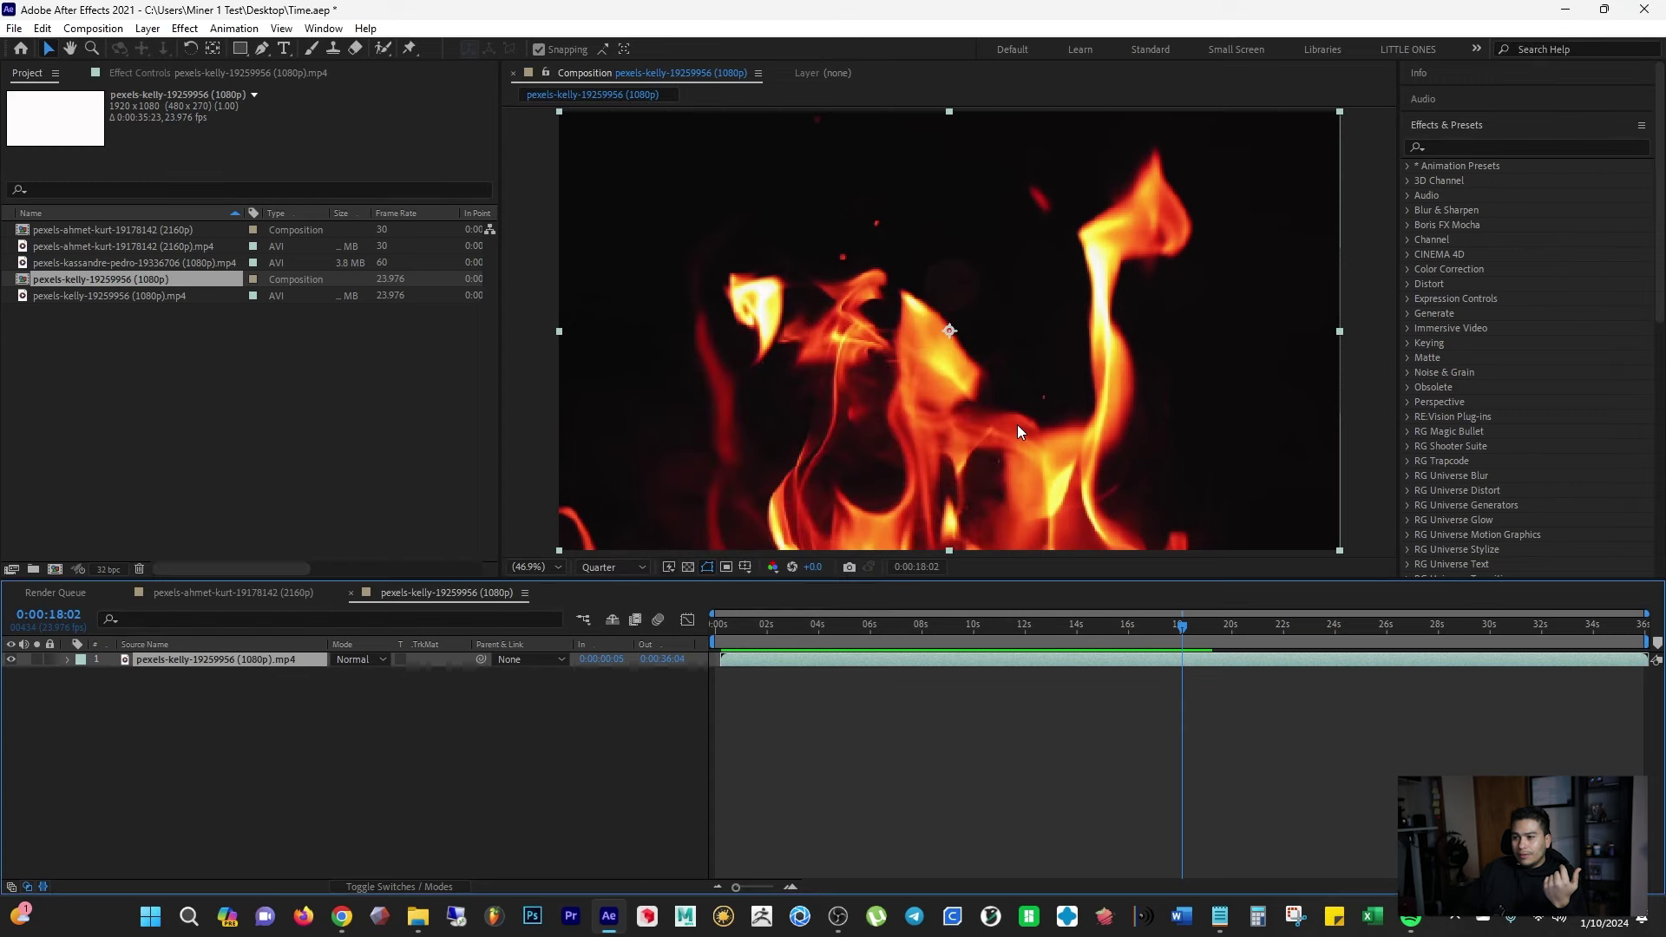
# Step: Slide the fire layer to start at 0:00:00:00 and play the clip from the beginning
pyautogui.moveTo(746, 657); pyautogui.dragTo(741, 660)
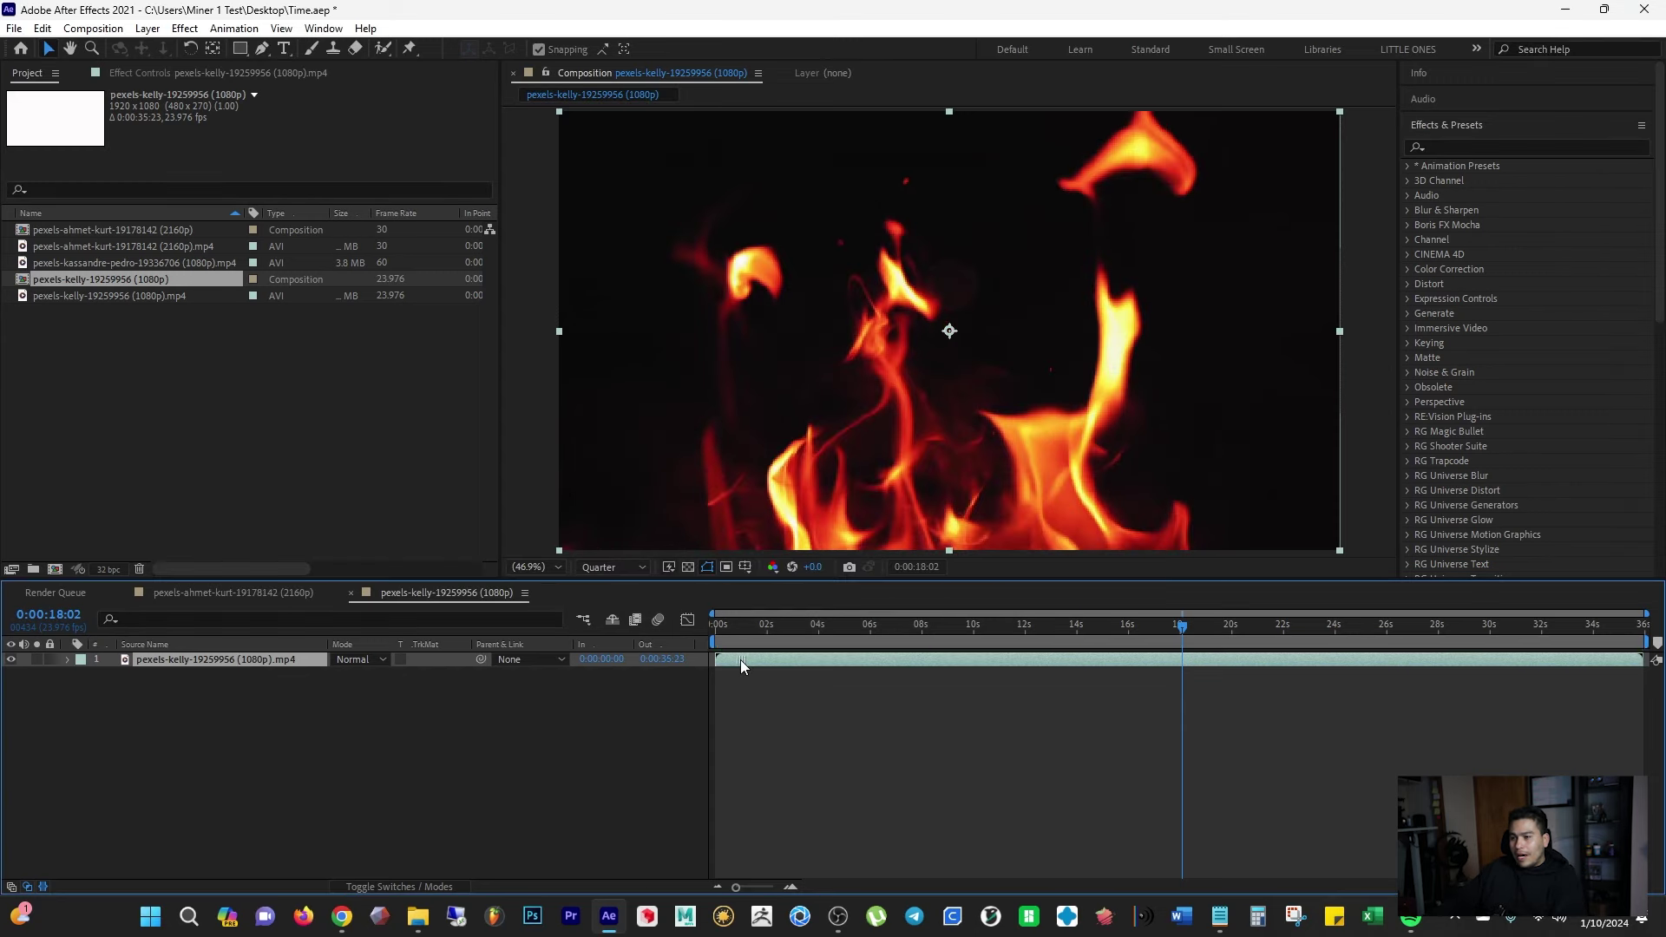
pyautogui.press('Home')
pyautogui.press('space')
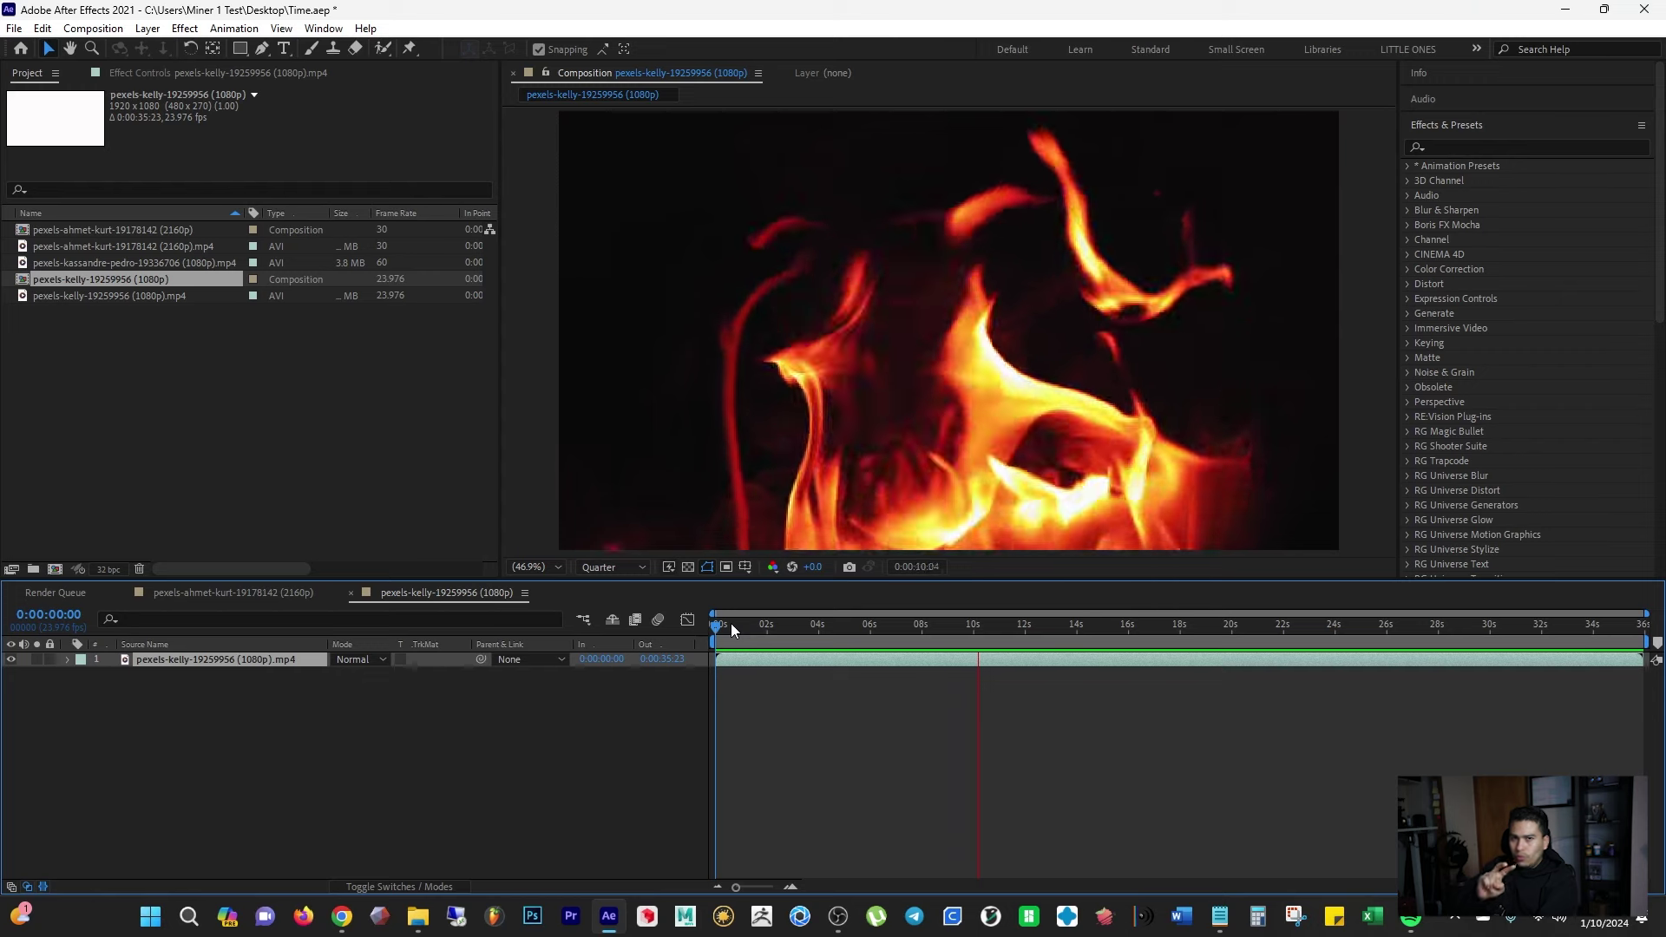
pyautogui.press('space')
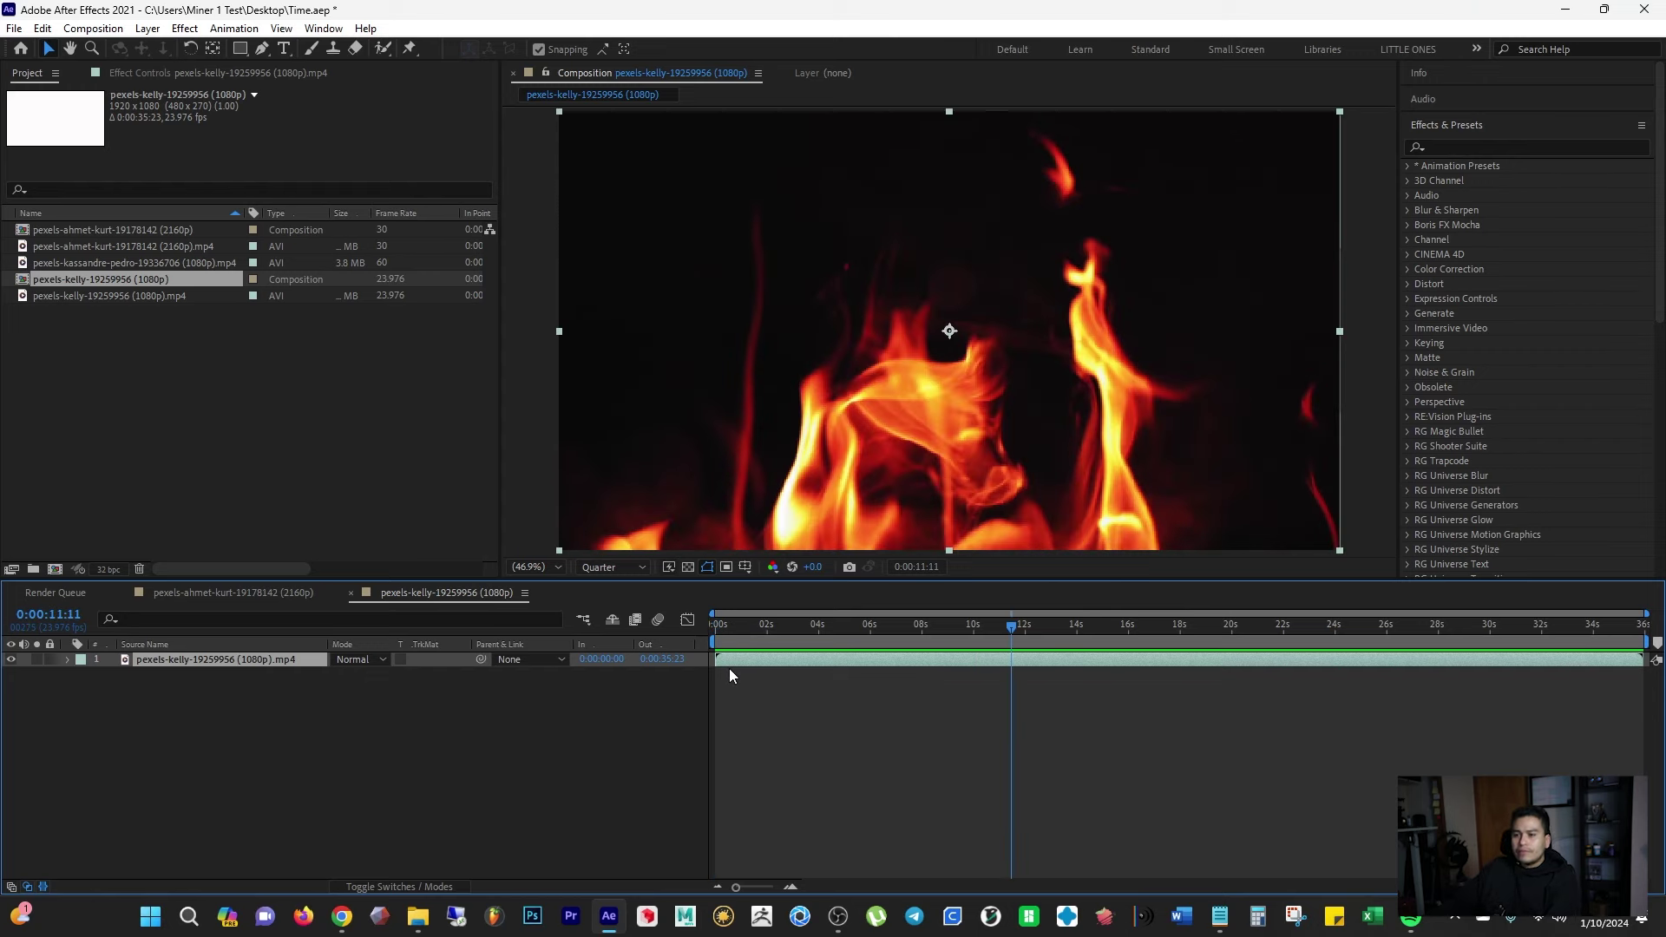
# Step: Undo the fire layer's repositioning and 100% time stretch, and play the reversed clip from 0:00:04:14
pyautogui.moveTo(731, 661); pyautogui.dragTo(745, 660)
pyautogui.hotkey('ctrl', 'alt', 'r')
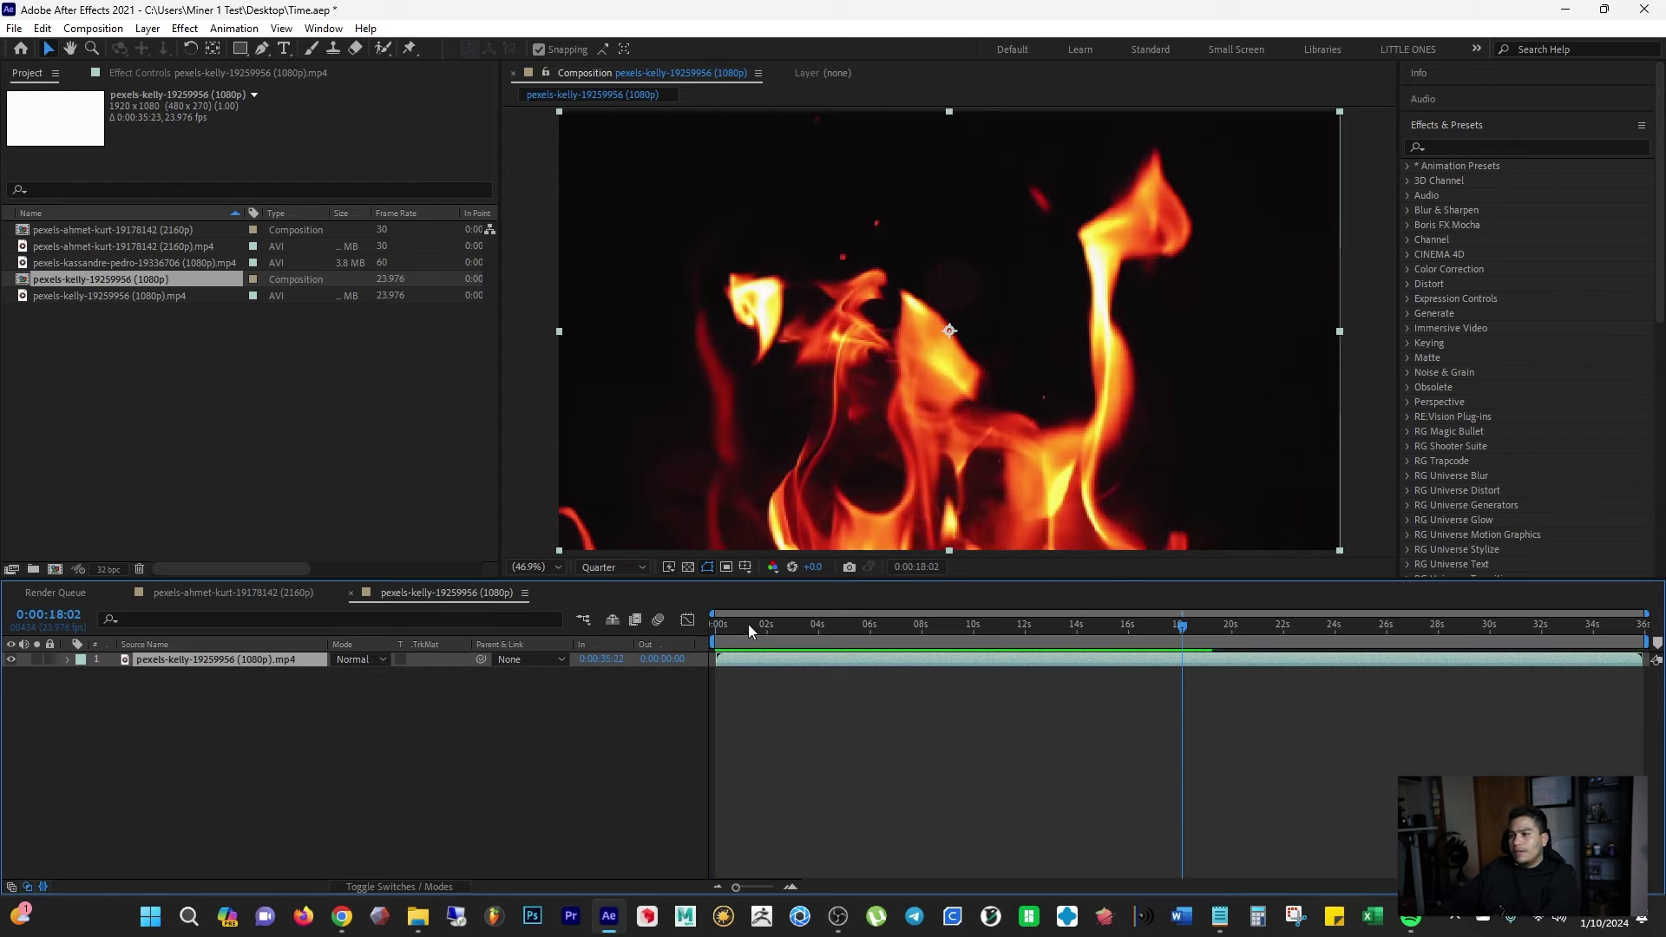
pyautogui.click(831, 613)
pyautogui.press('space')
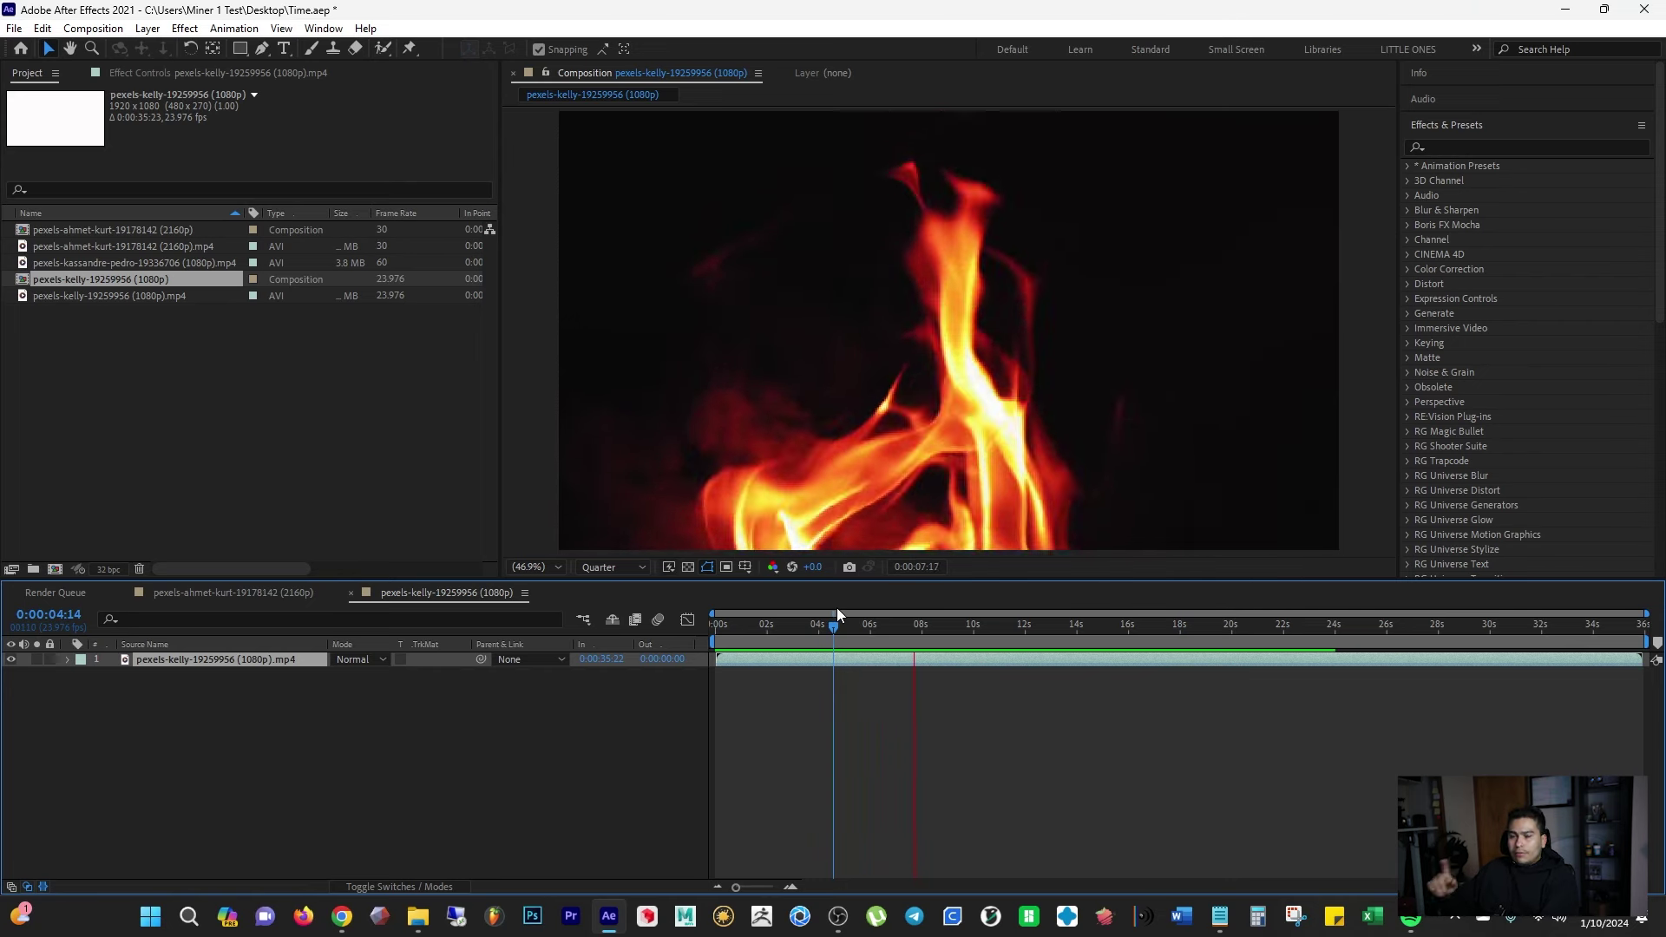
pyautogui.press('space')
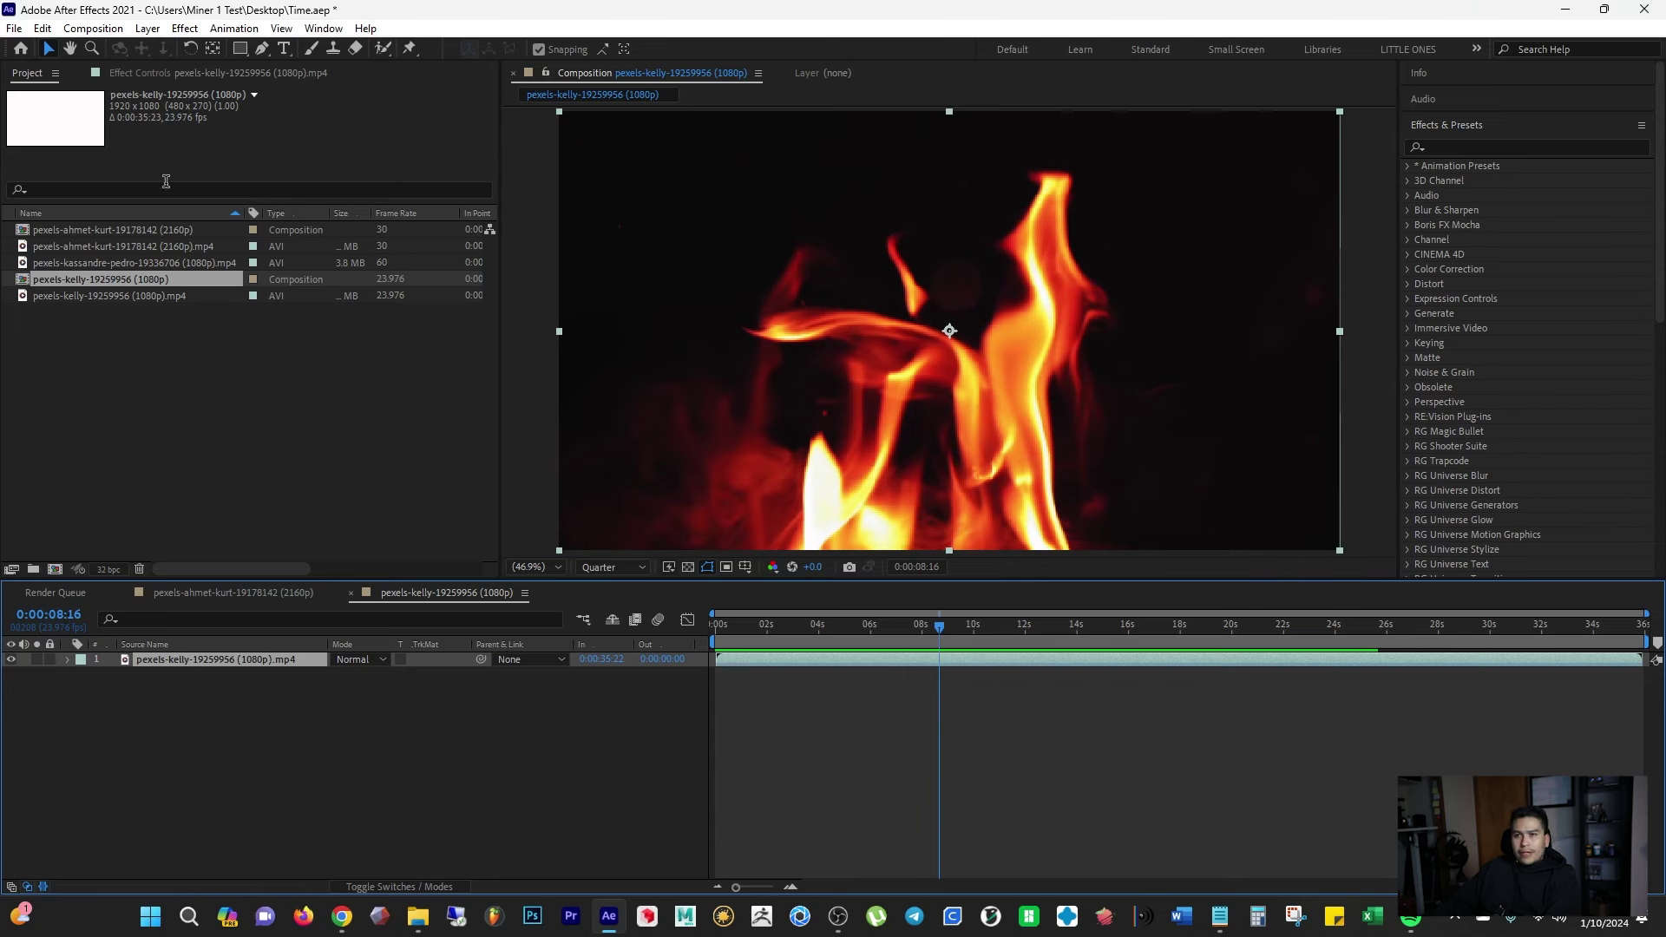
pyautogui.click(144, 29)
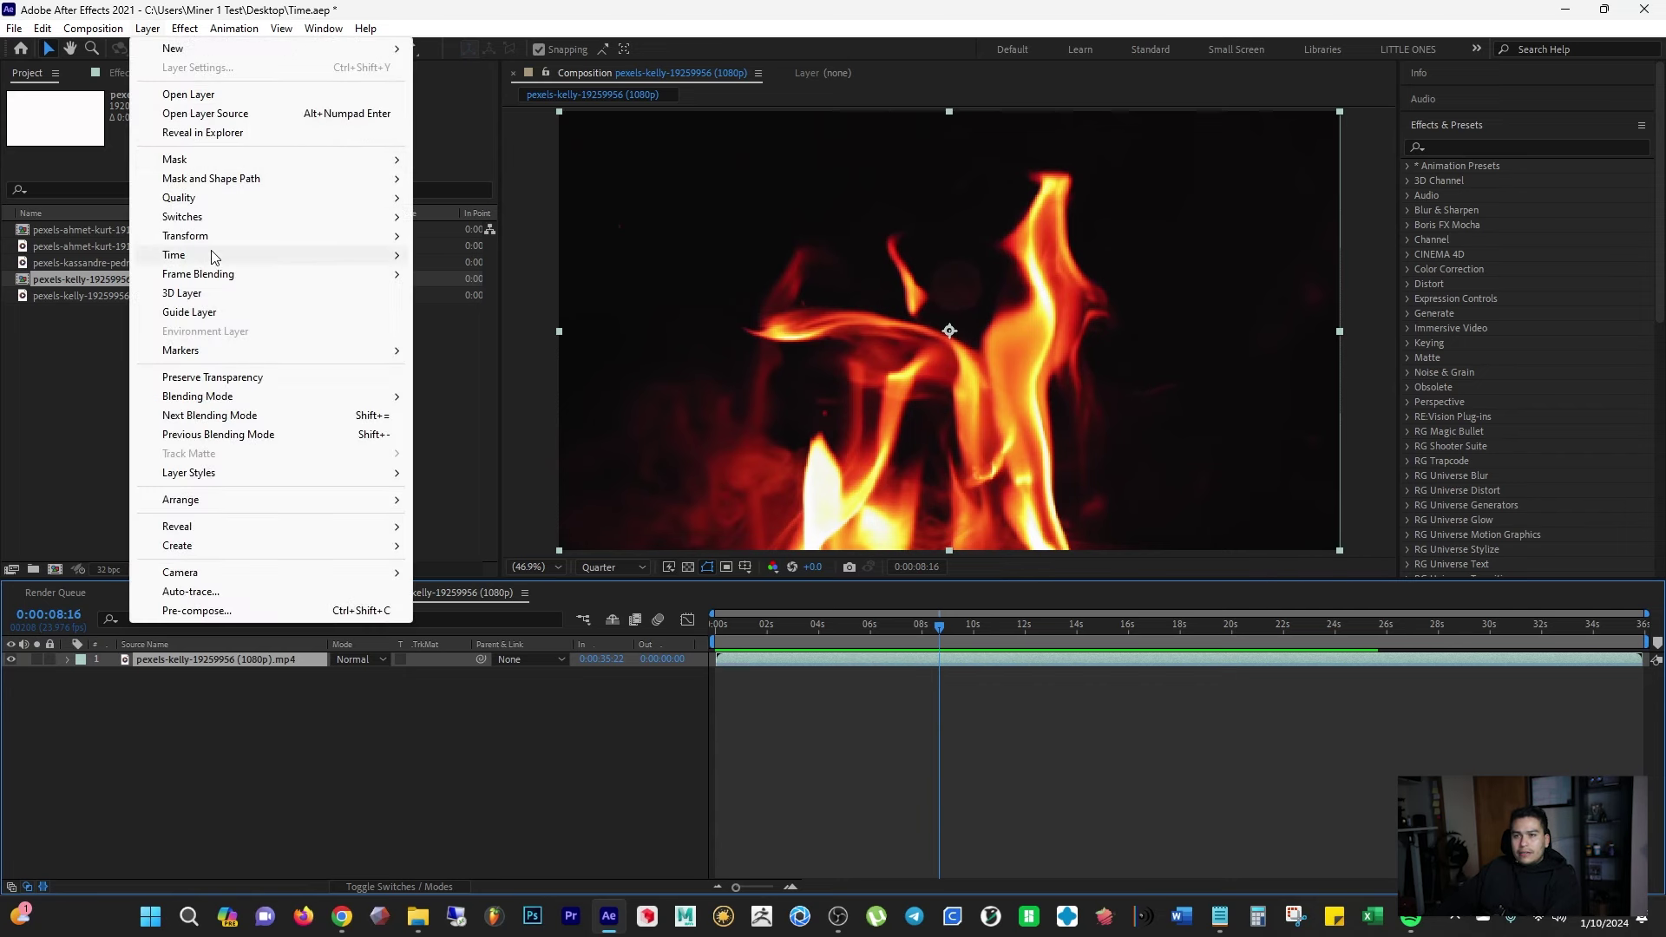
pyautogui.moveTo(278, 259)
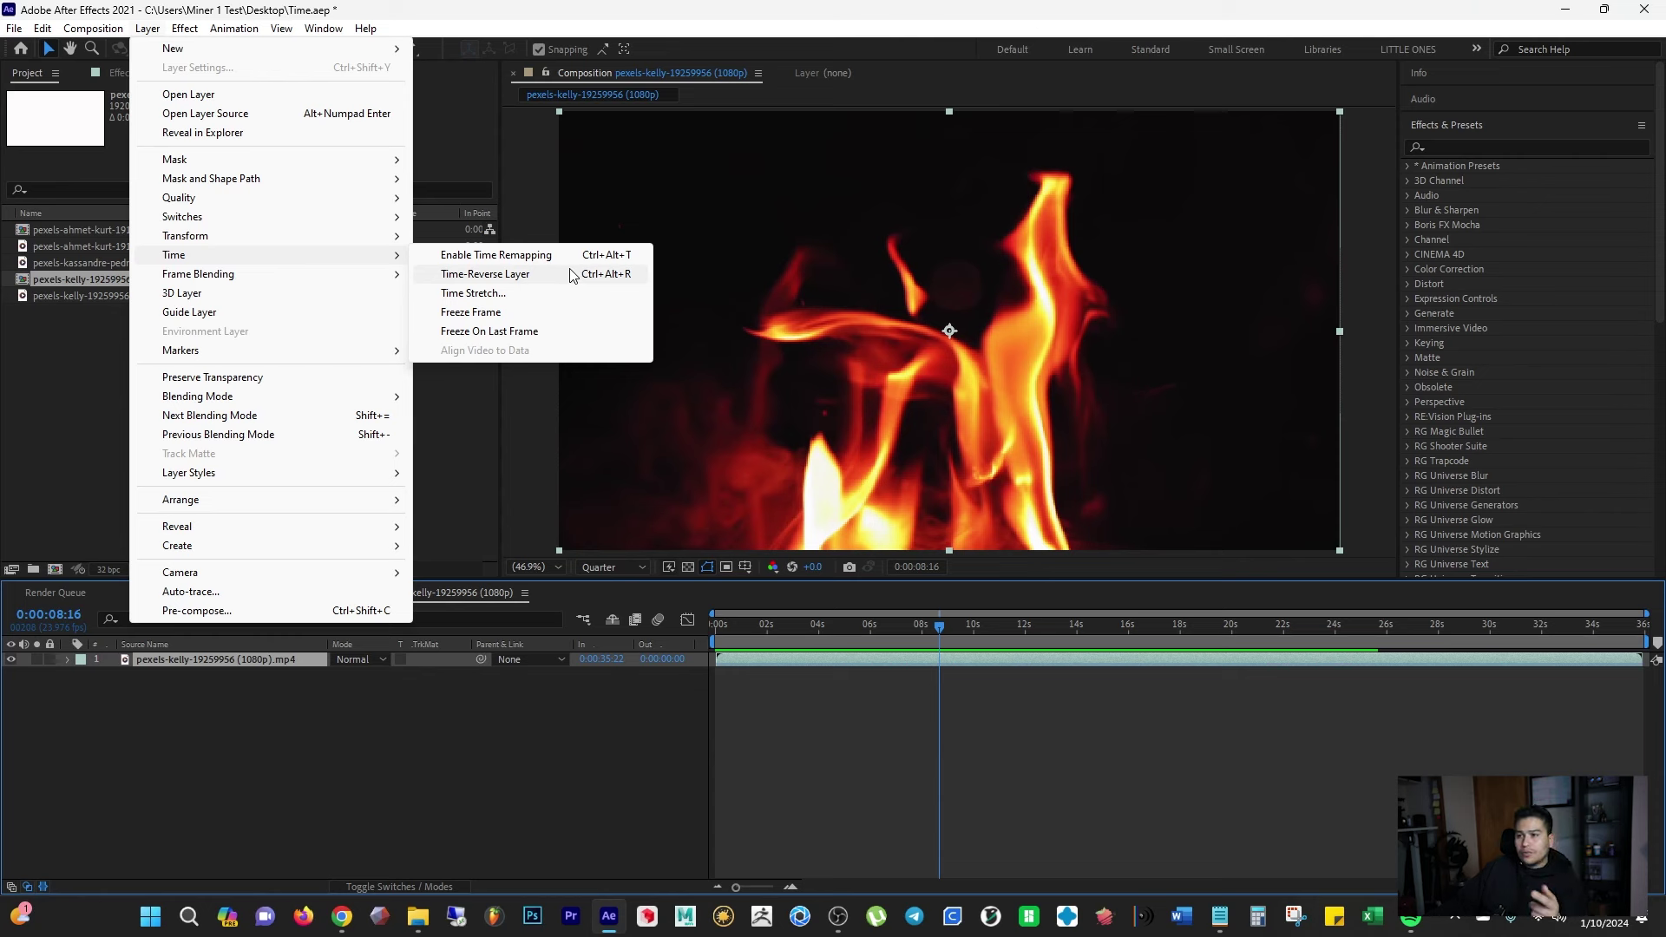
pyautogui.click(521, 825)
# Step: Move the current time to 0:00:06:20 and apply Freeze Frame to the fire layer
pyautogui.click(931, 627)
pyautogui.moveTo(931, 631); pyautogui.dragTo(928, 629)
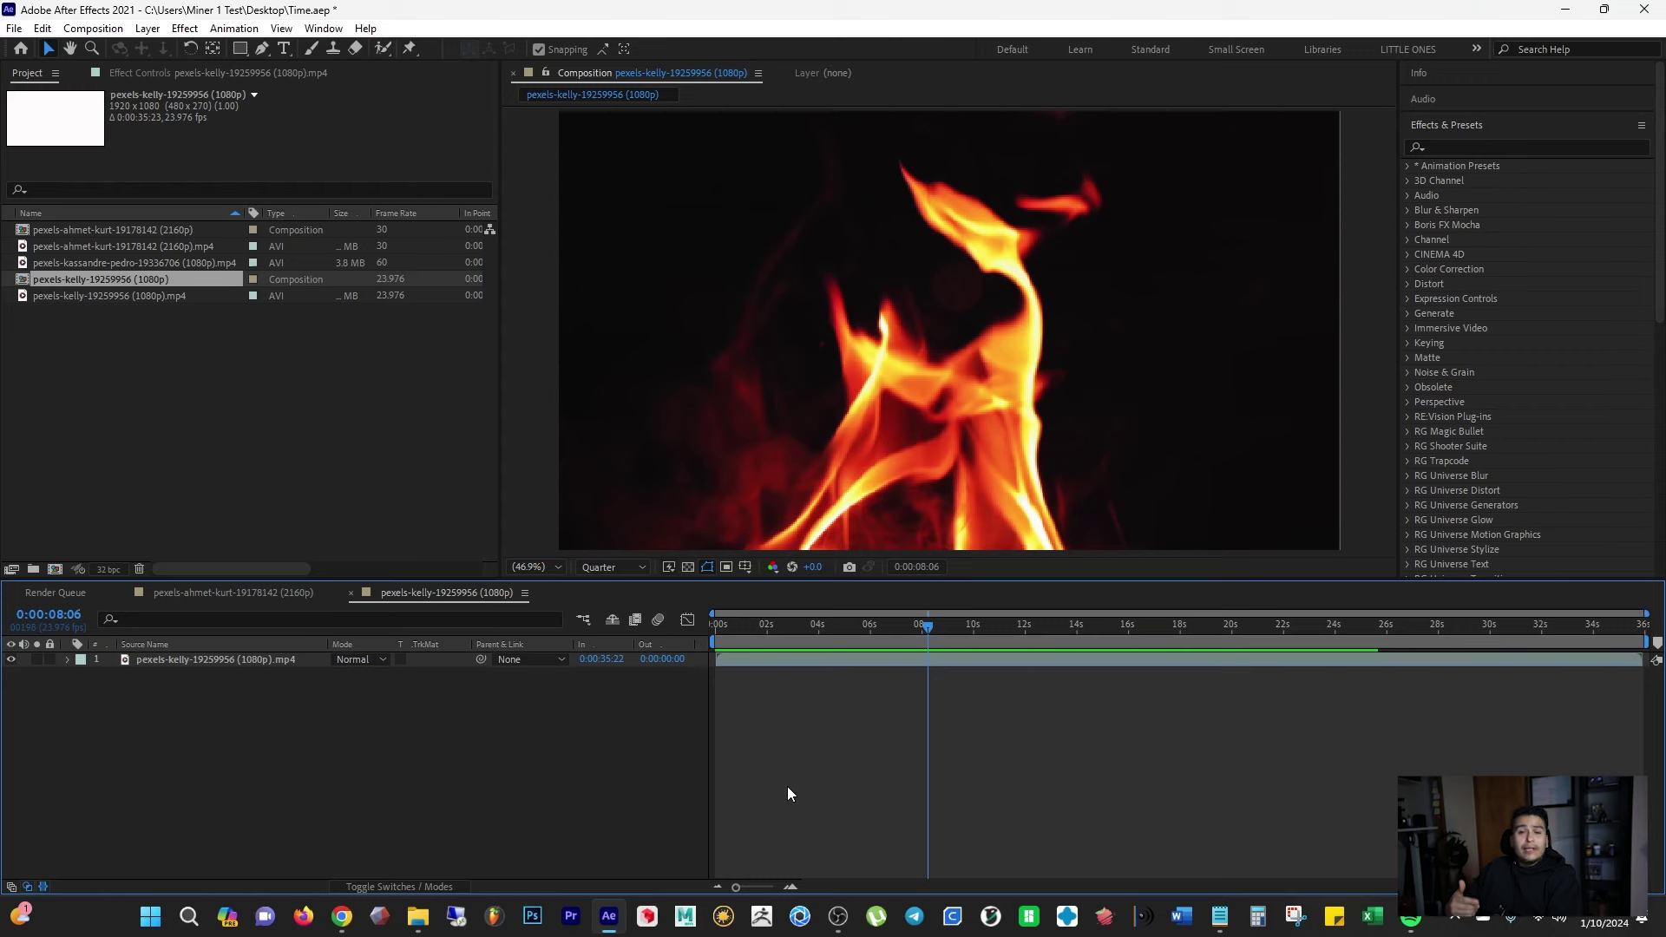
pyautogui.moveTo(869, 627); pyautogui.dragTo(893, 630)
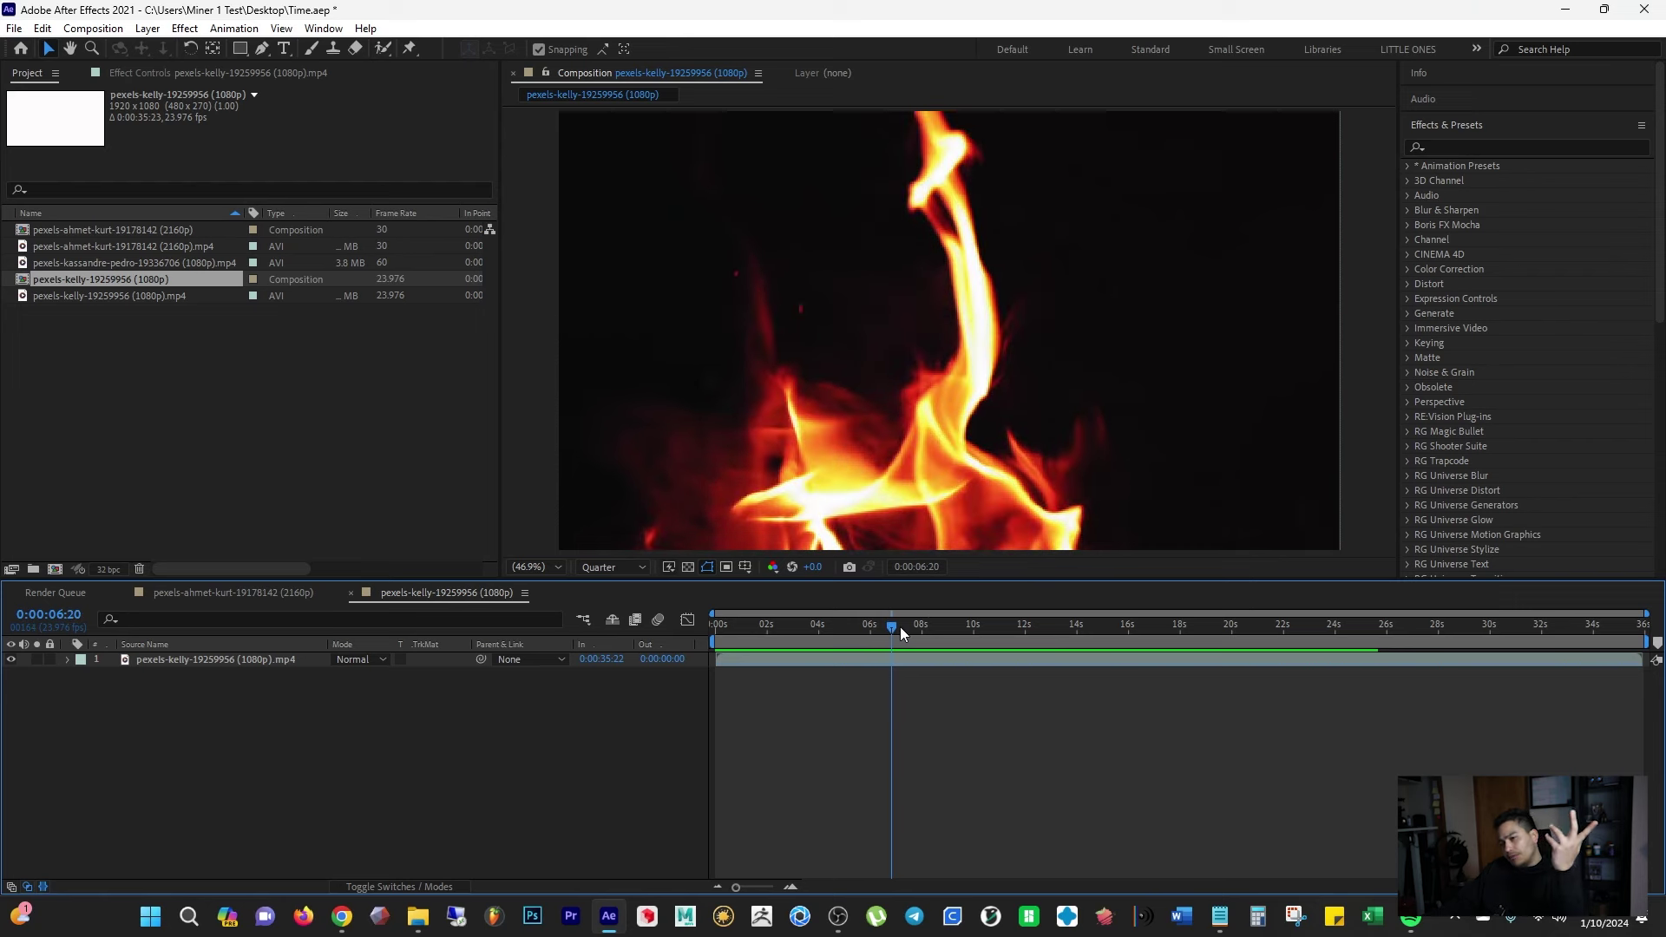
pyautogui.click(240, 661)
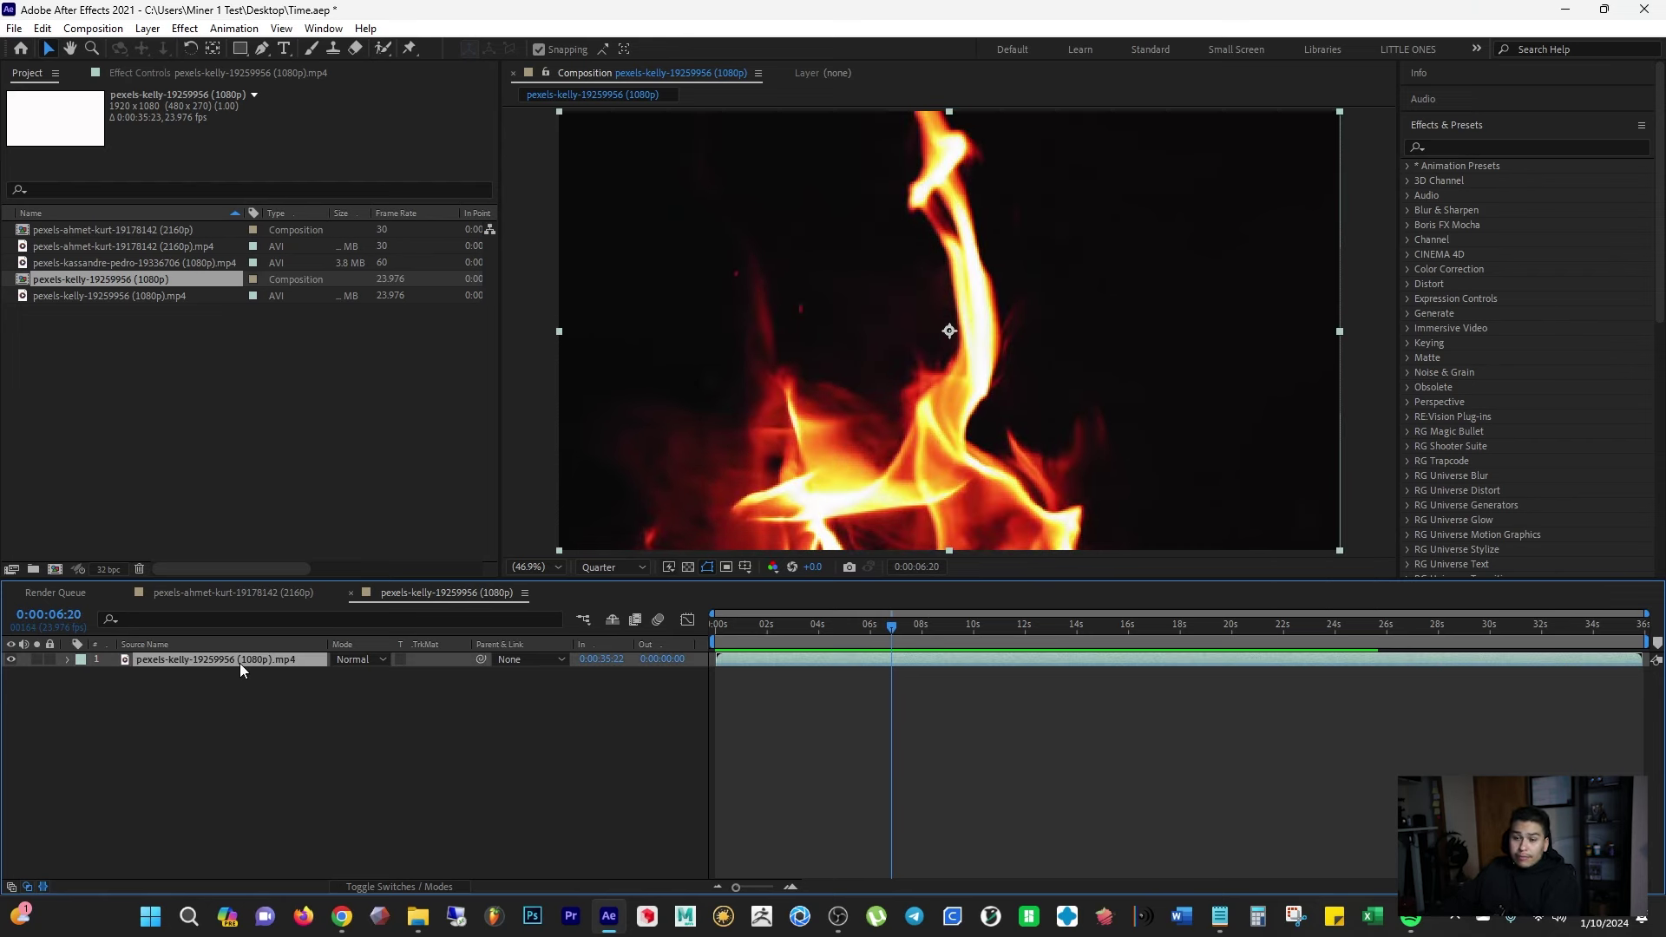
pyautogui.rightClick(240, 663)
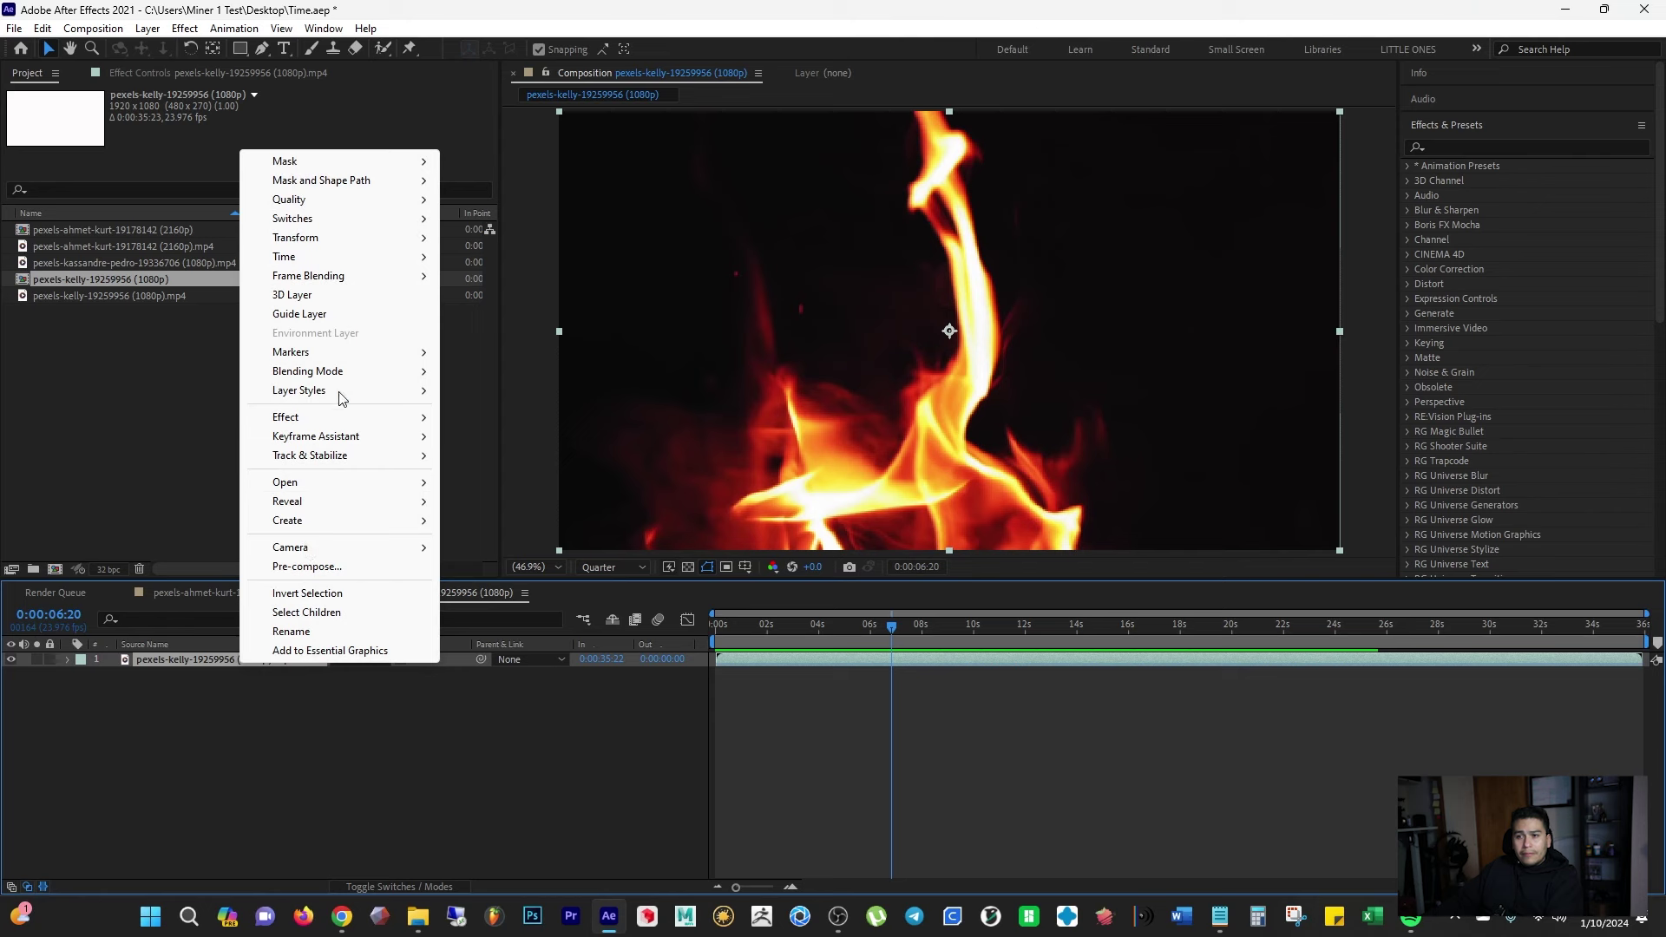
pyautogui.moveTo(328, 258)
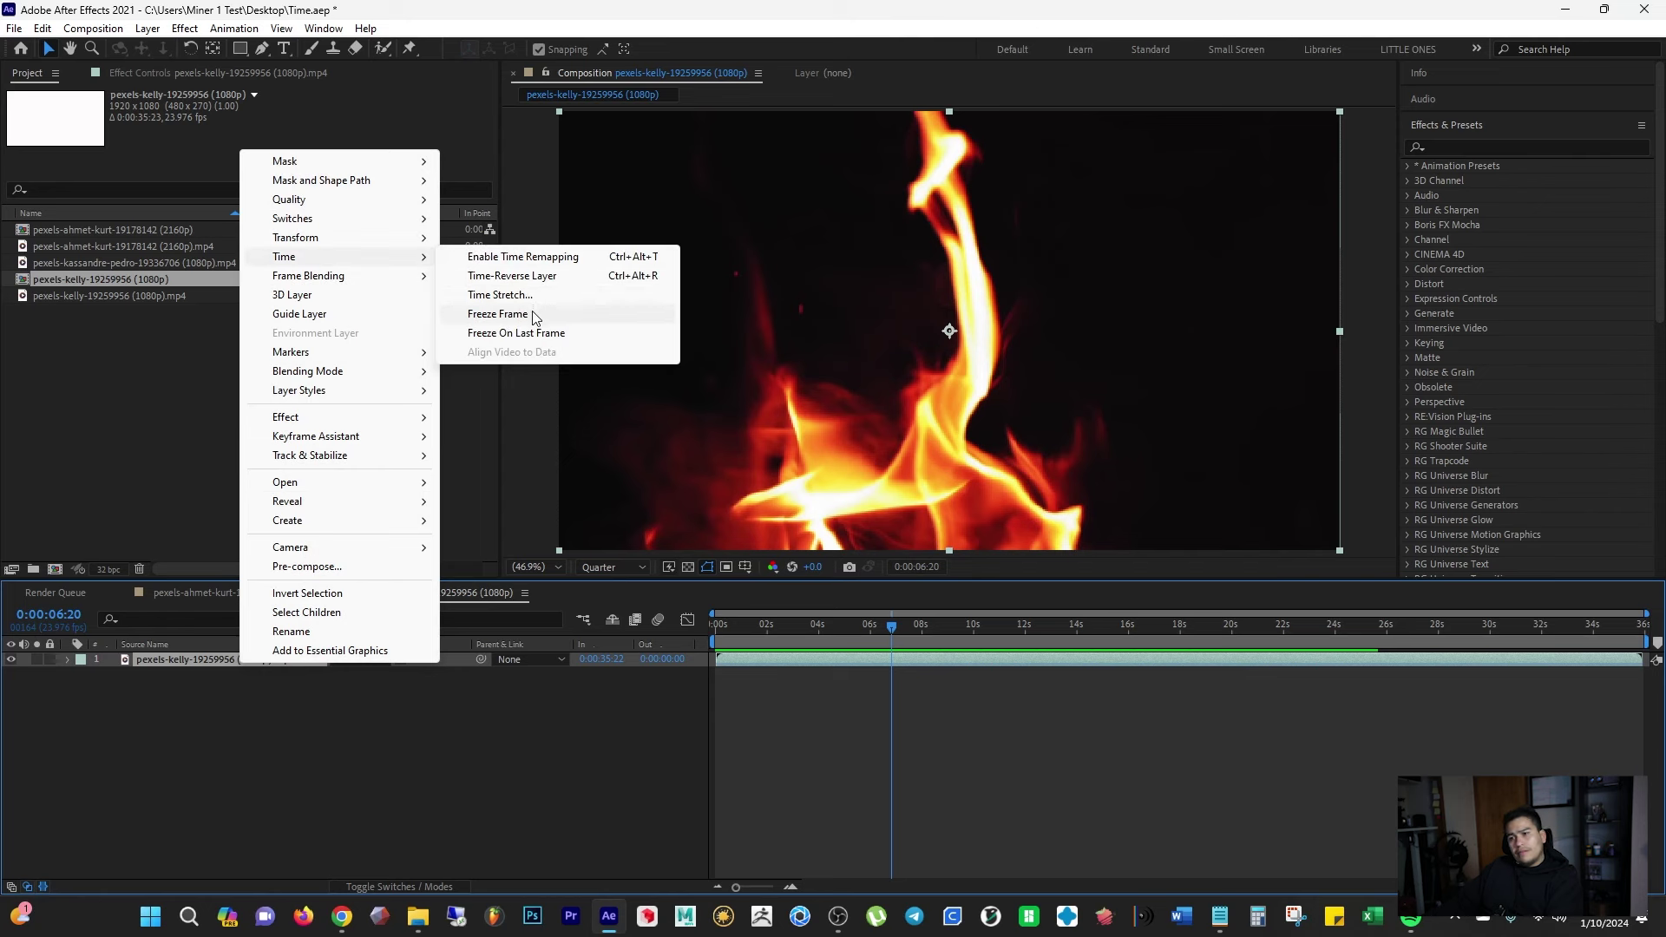
pyautogui.click(498, 315)
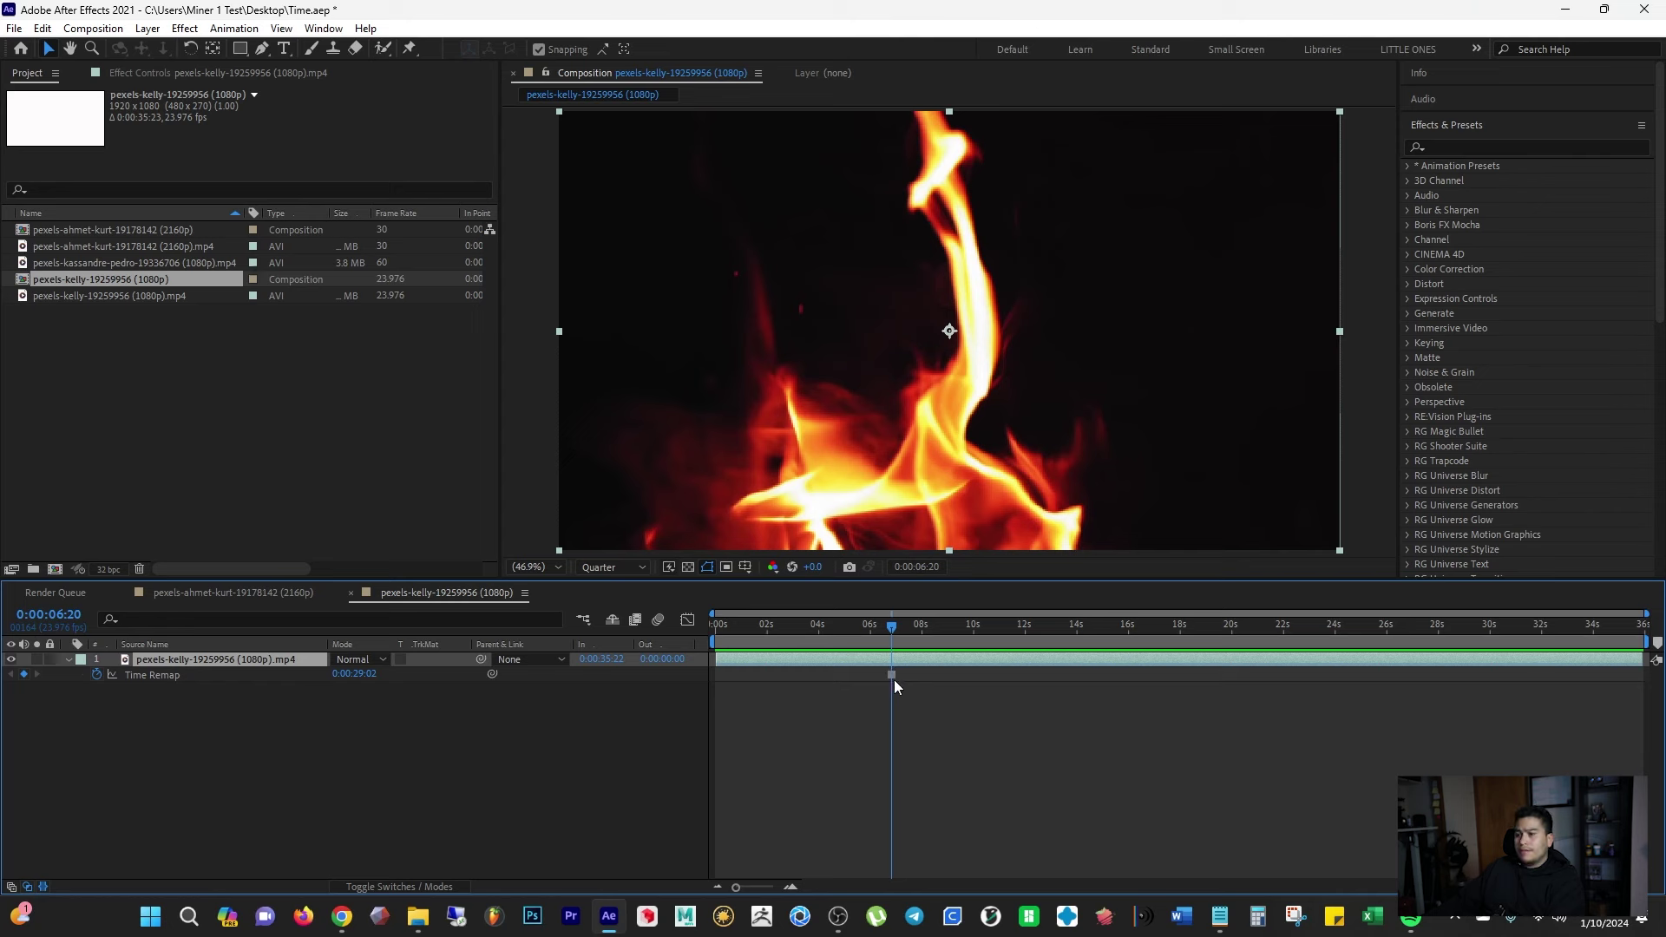
# Step: Scrub the frozen fire layer through to the end of the composition at 0:00:35:22
pyautogui.click(904, 626)
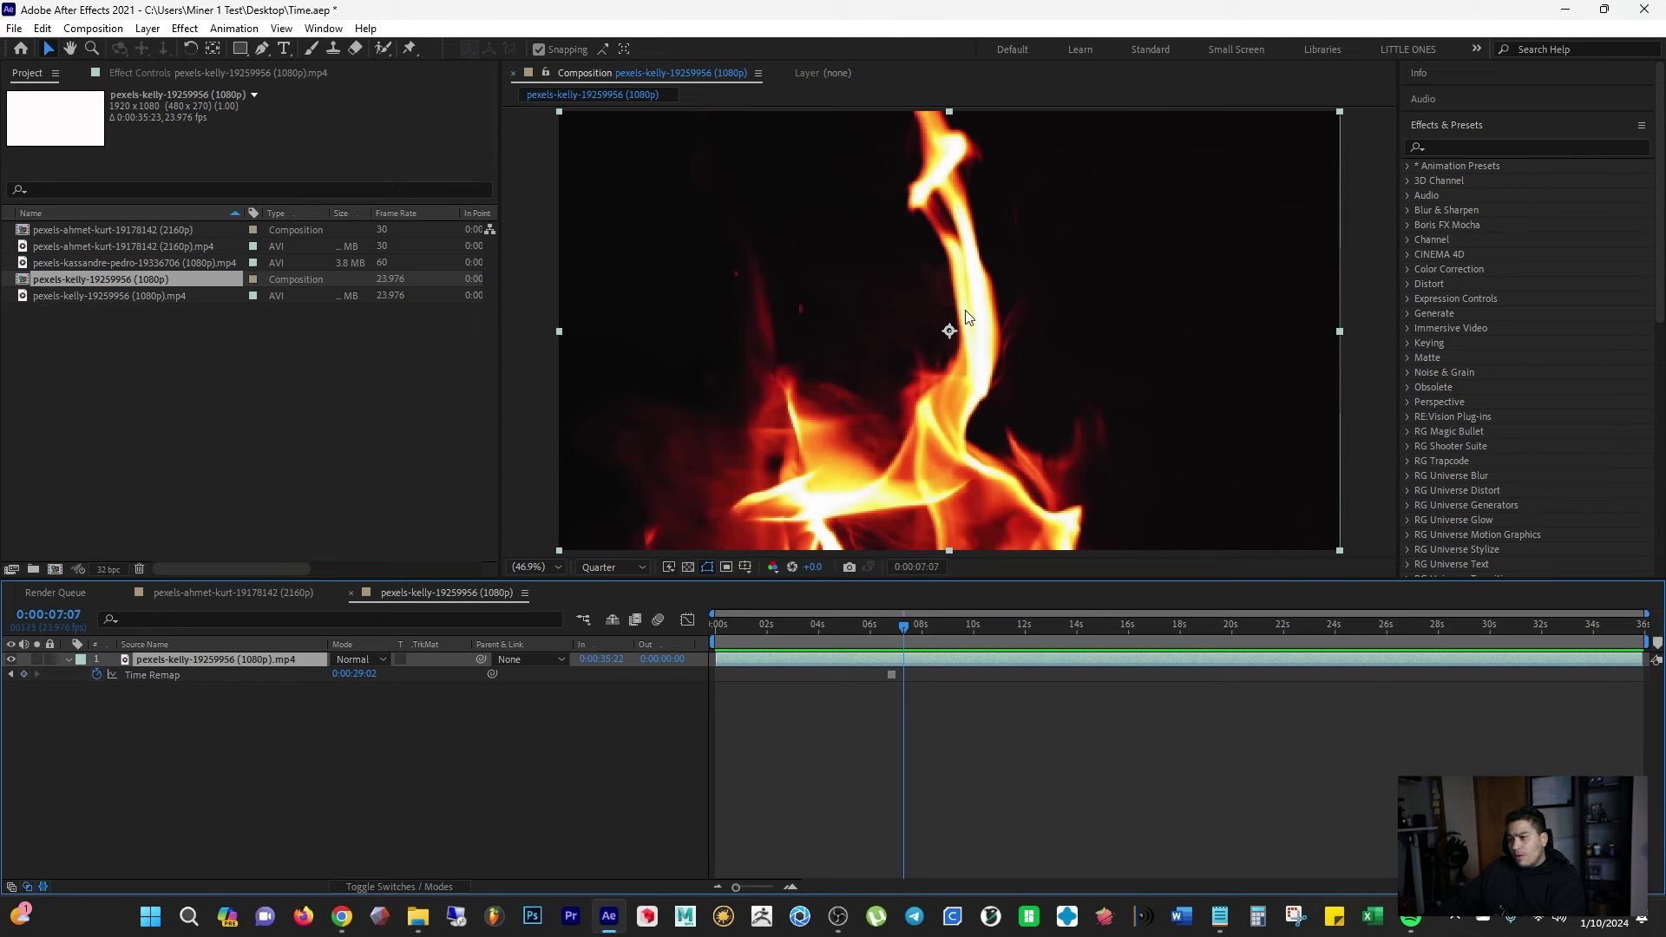
pyautogui.click(601, 659)
pyautogui.click(802, 663)
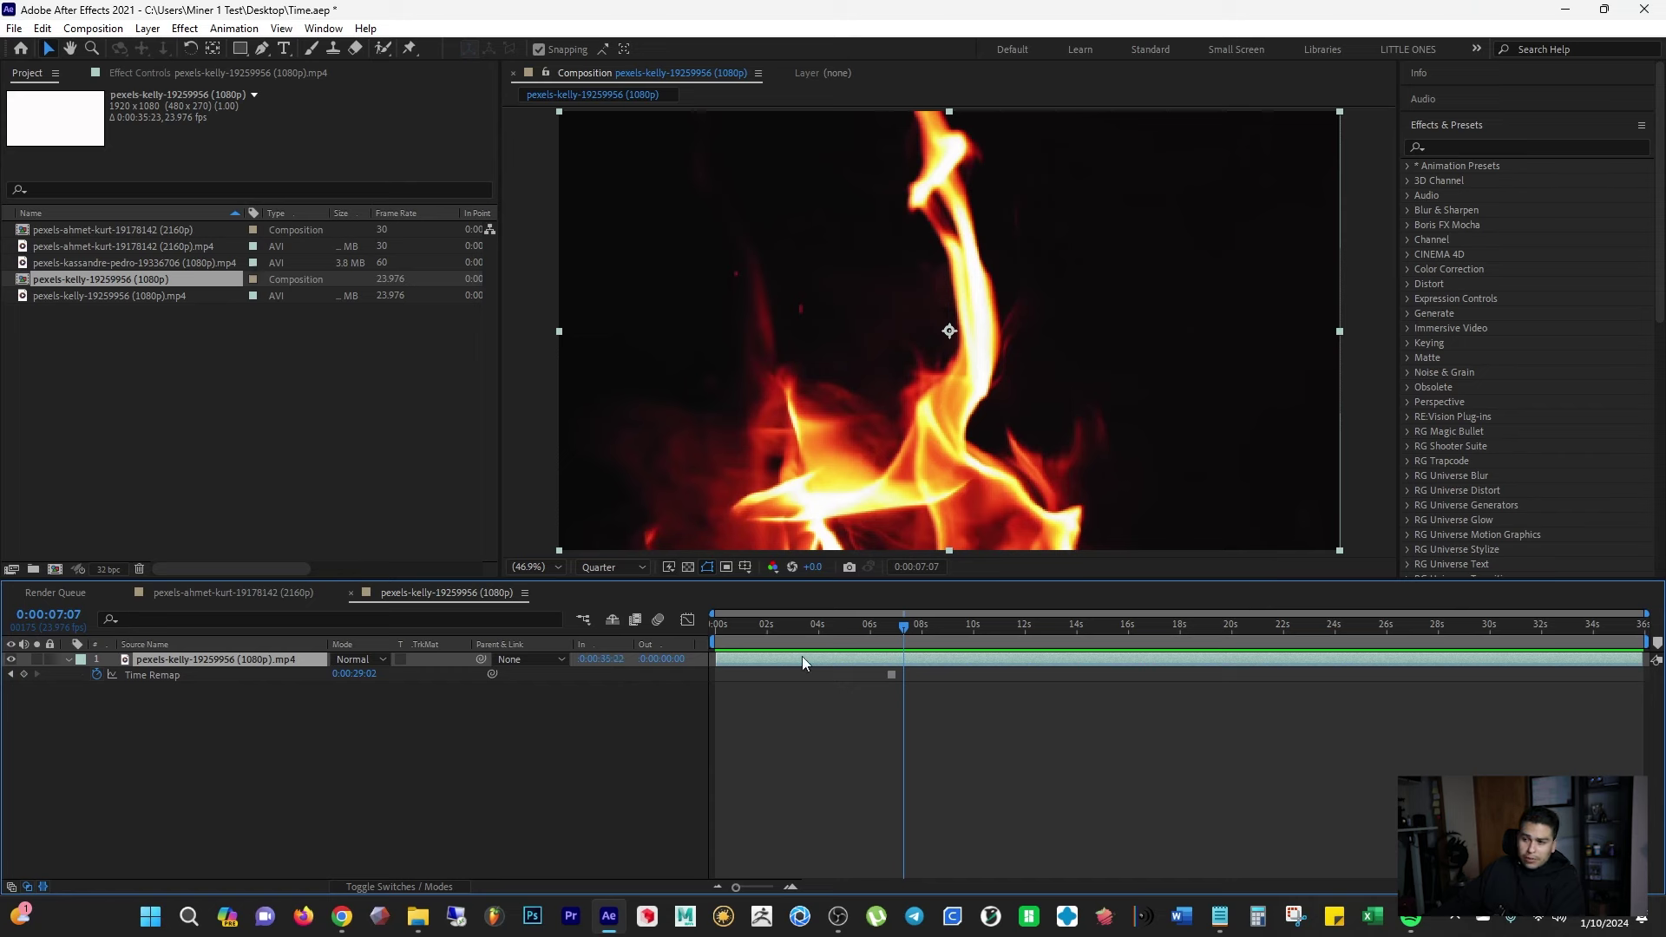
pyautogui.moveTo(830, 625); pyautogui.dragTo(1653, 650)
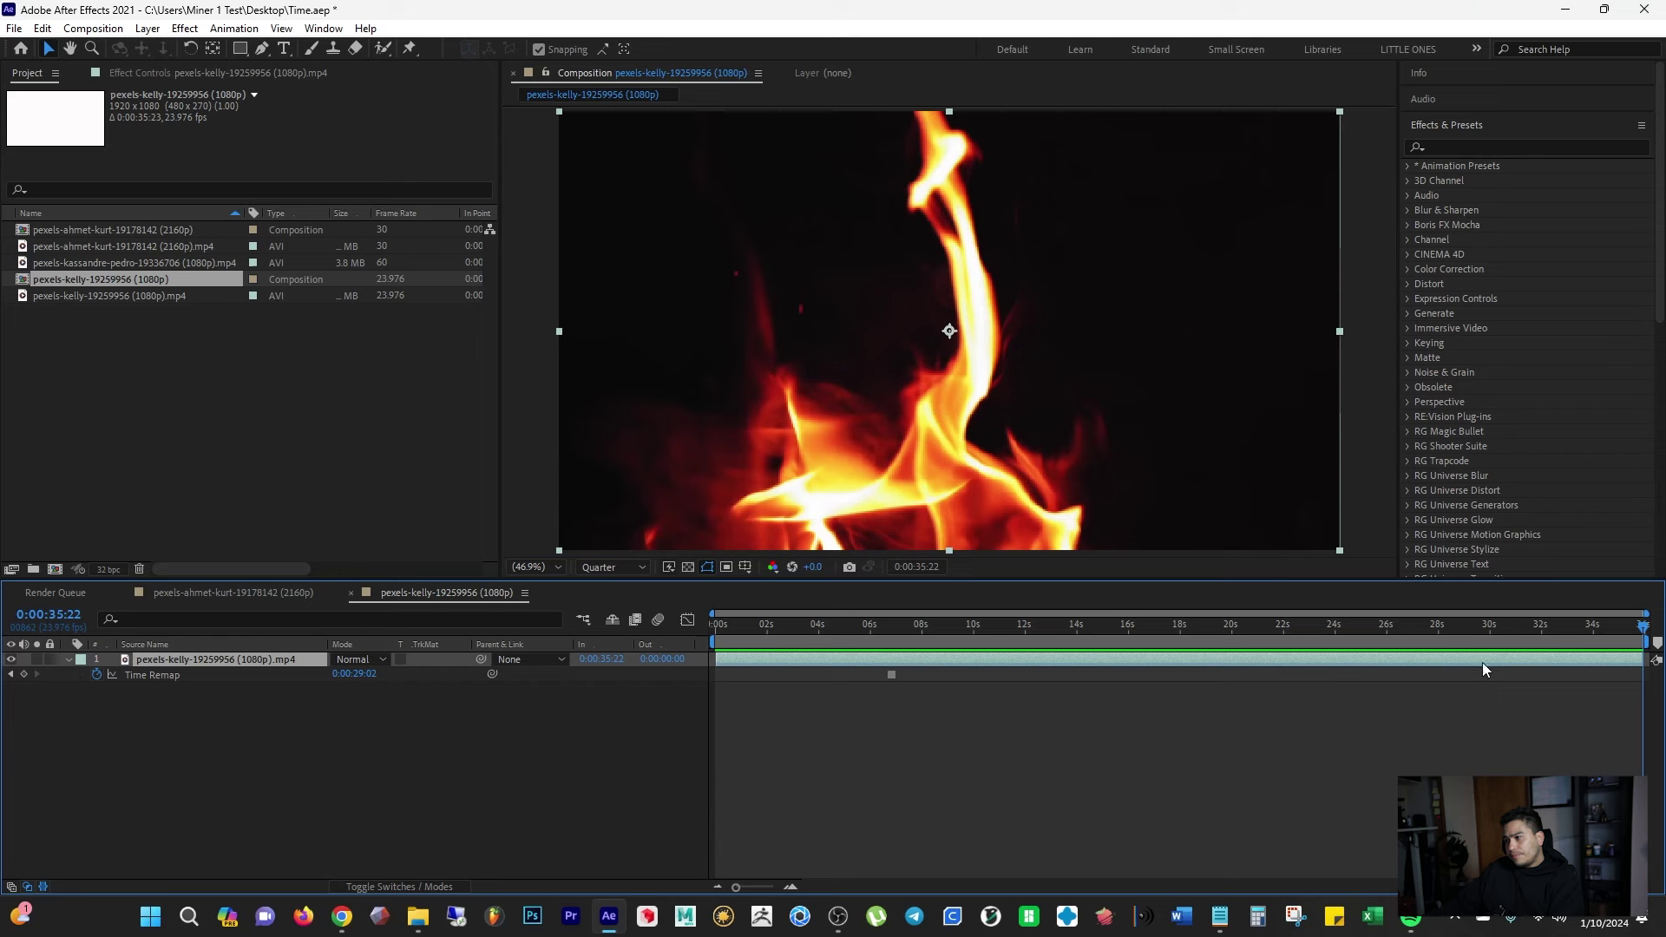
# Step: Time-stretch the frozen fire layer to -50%, holding the layer in-point in place
pyautogui.click(148, 28)
pyautogui.moveTo(224, 256)
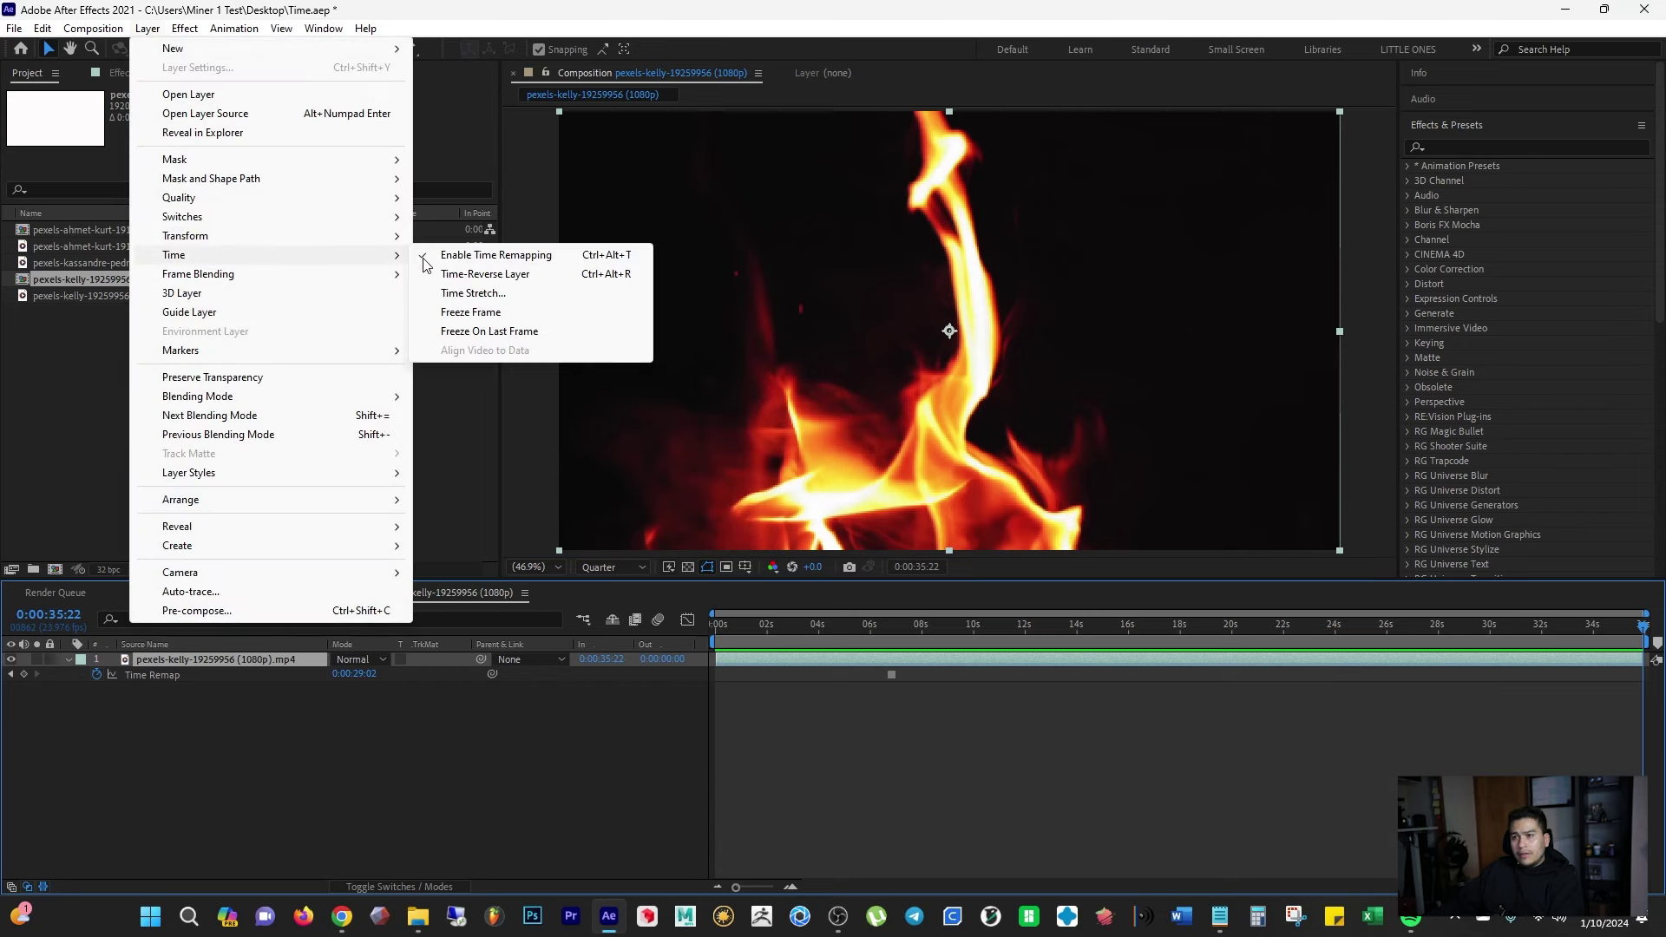
pyautogui.click(473, 293)
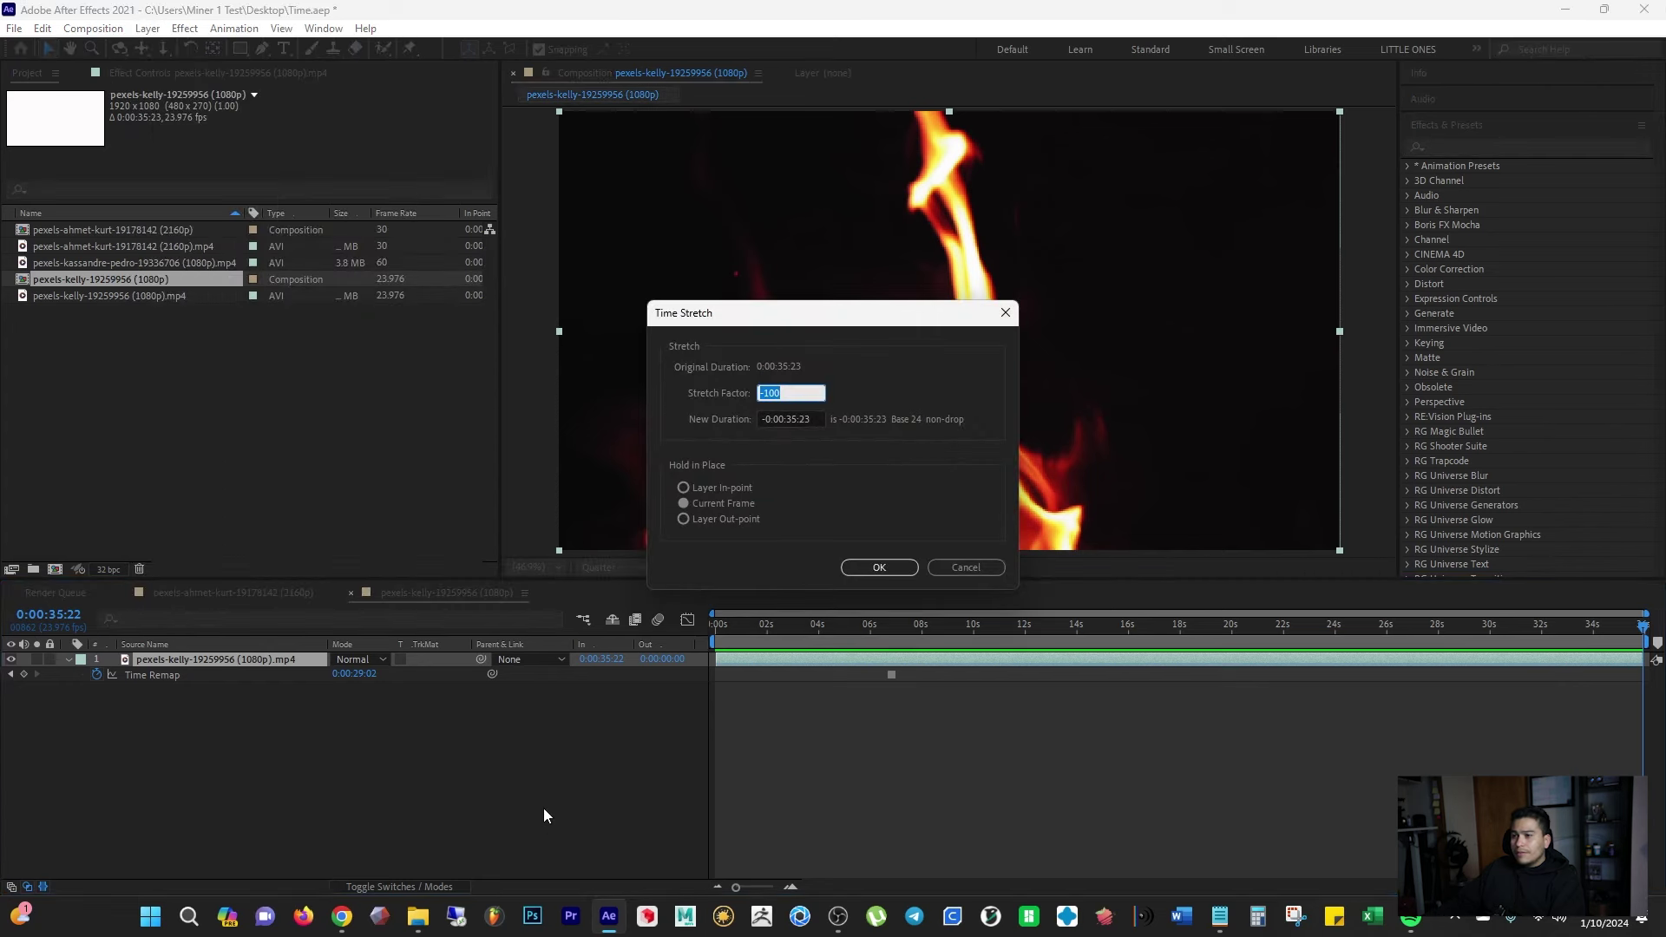
pyautogui.click(684, 488)
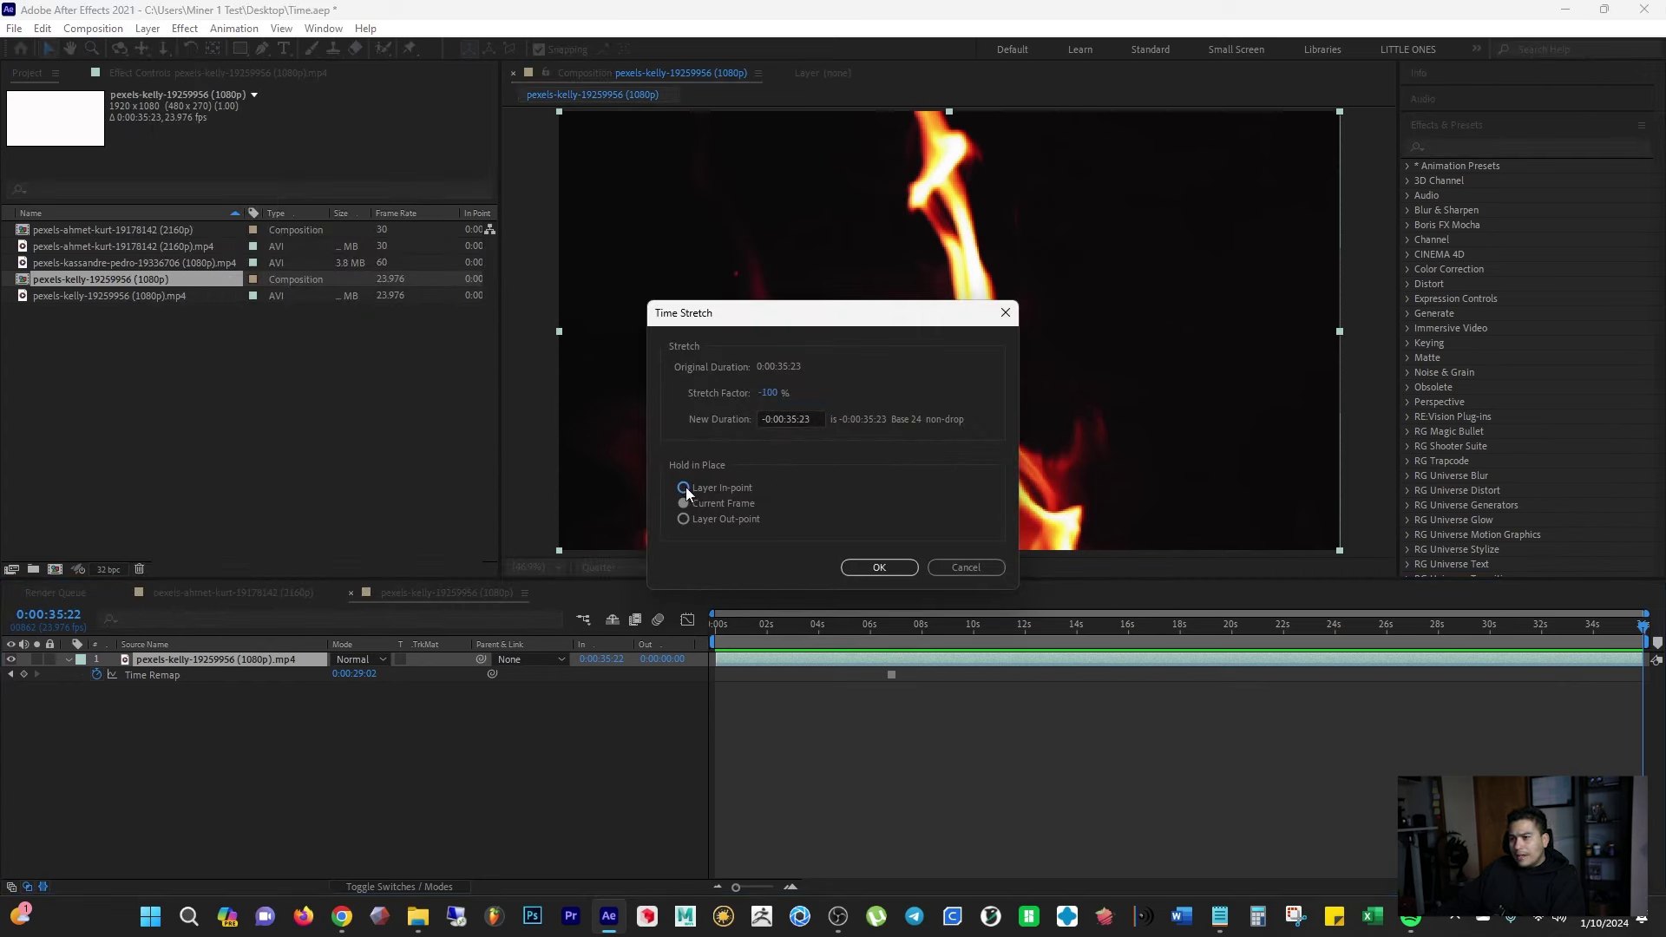
pyautogui.click(772, 397)
pyautogui.write('-50')
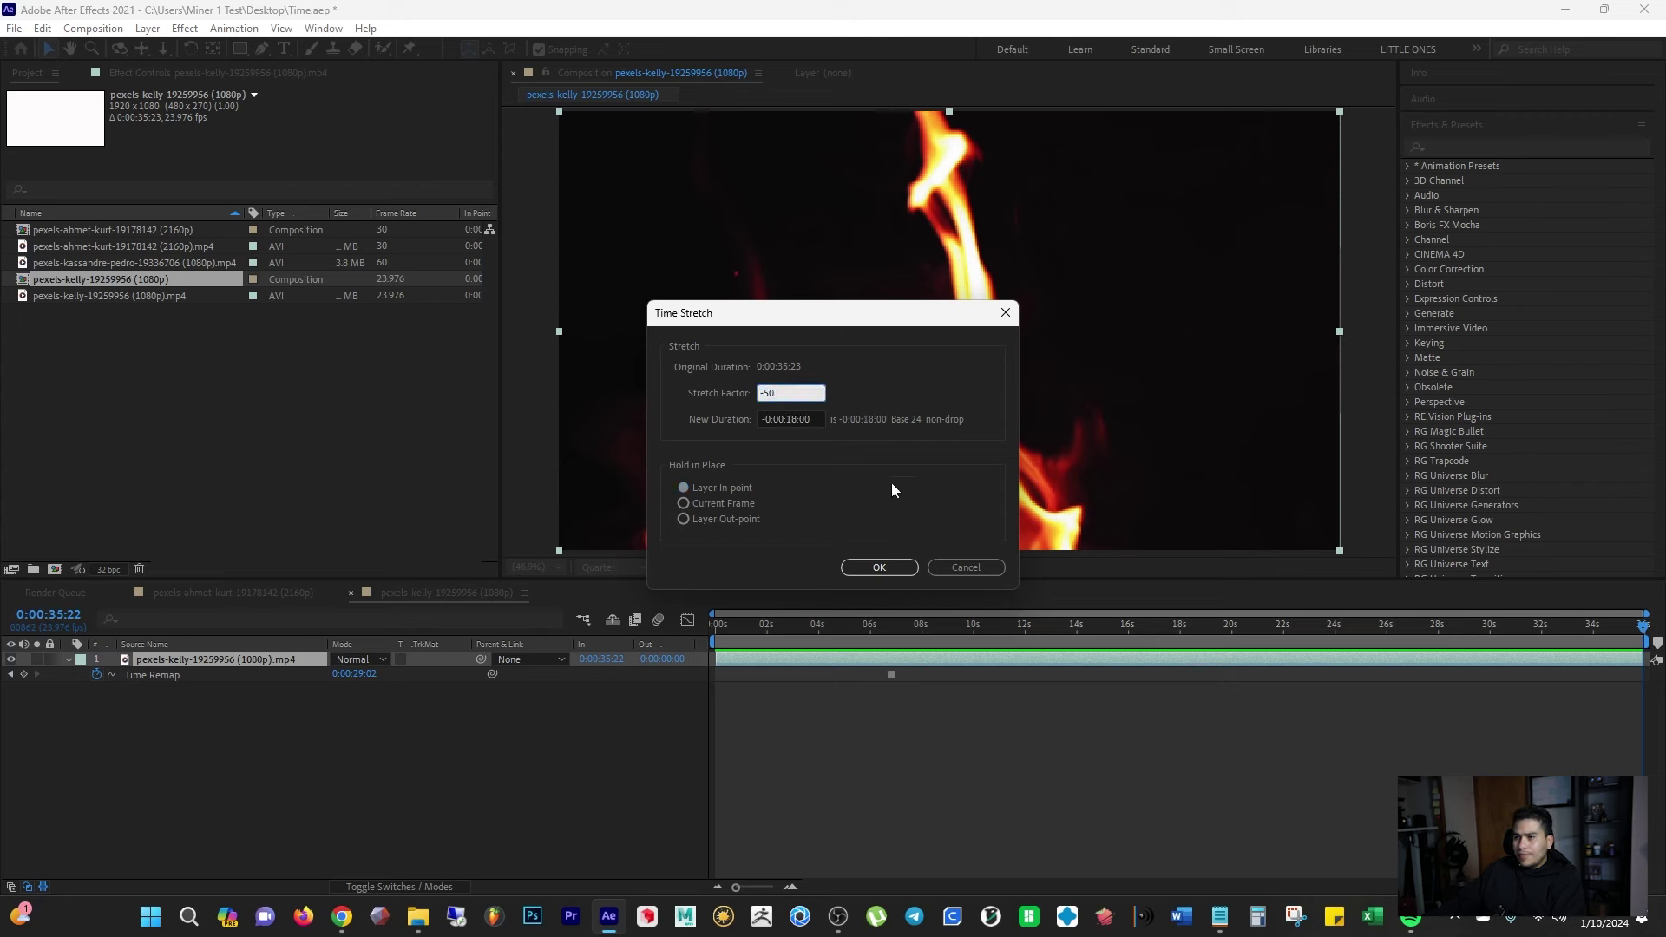
pyautogui.click(870, 569)
# Step: Slide the stretched fire layer to start at 0:00:16:09, and adjust its edges to span 0:00:10:02 to 0:00:25:06
pyautogui.press('o')
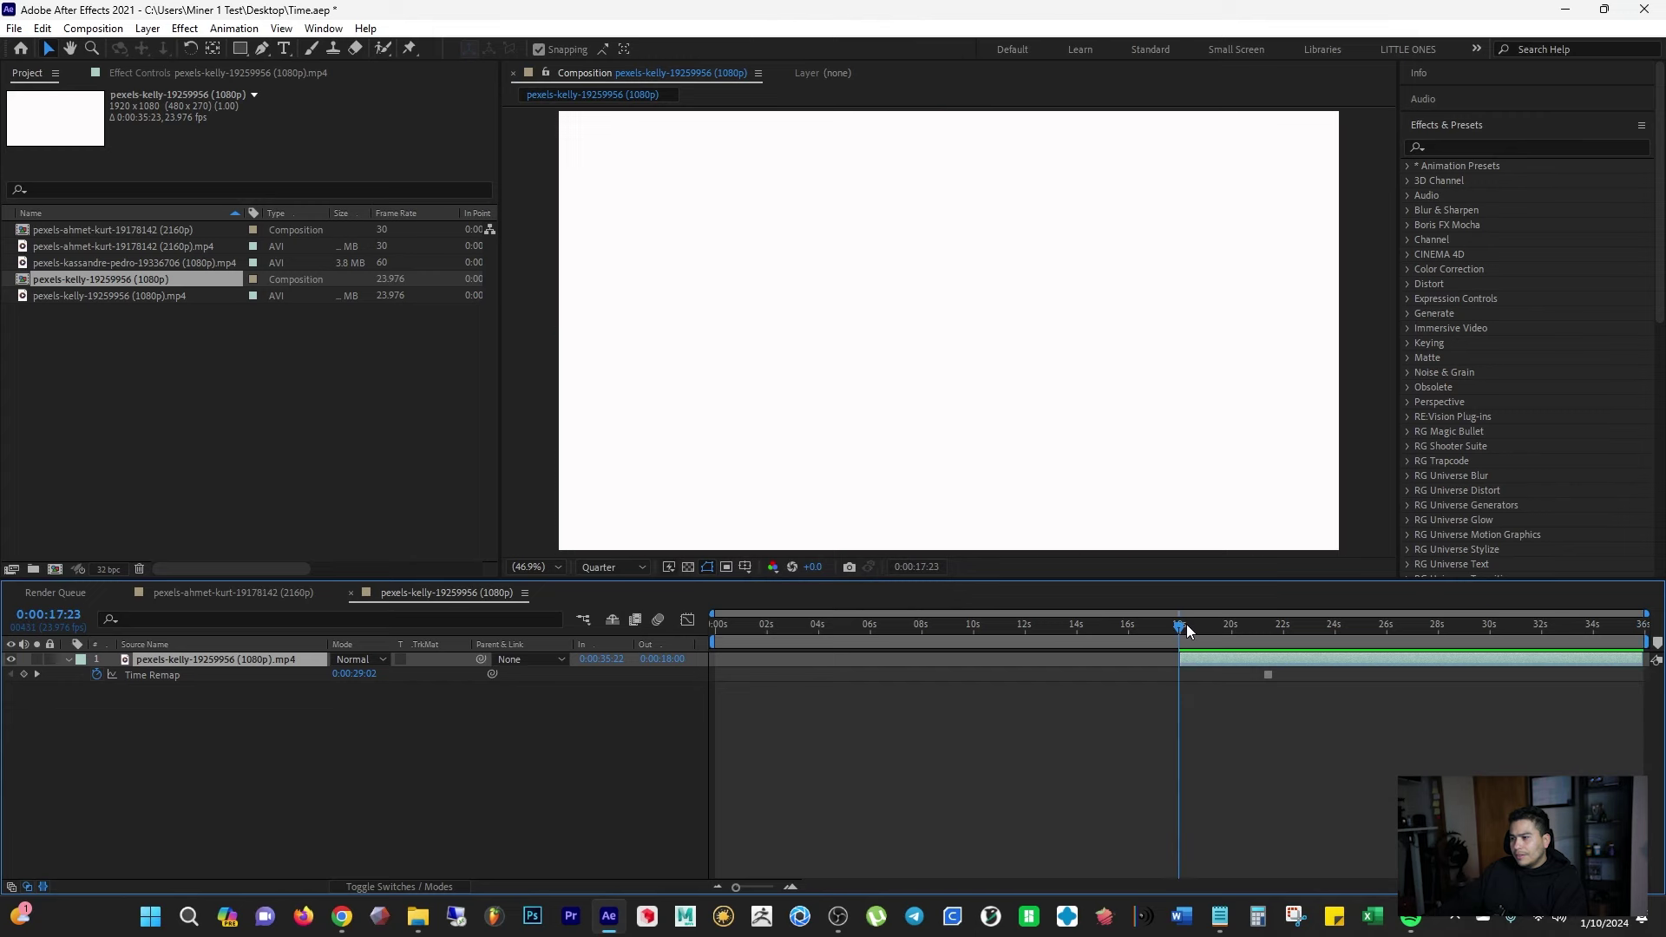
pyautogui.click(1202, 624)
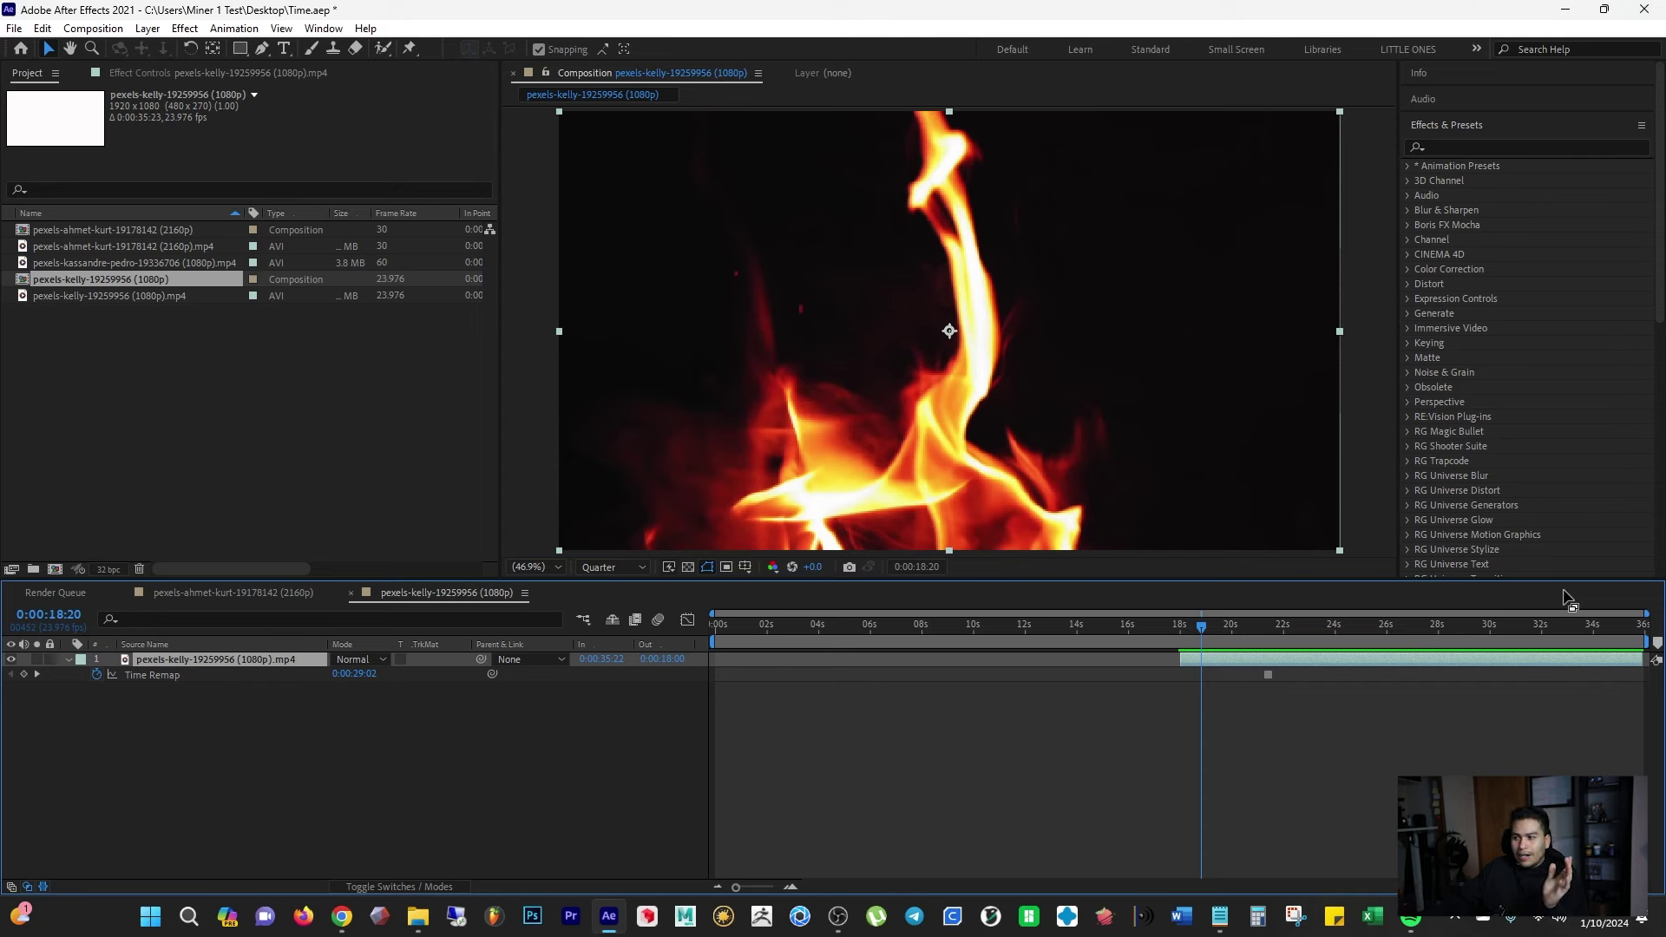
pyautogui.moveTo(1598, 663)
pyautogui.mouseDown()
pyautogui.moveTo(1547, 669)
pyautogui.moveTo(1580, 663)
pyautogui.mouseUp()
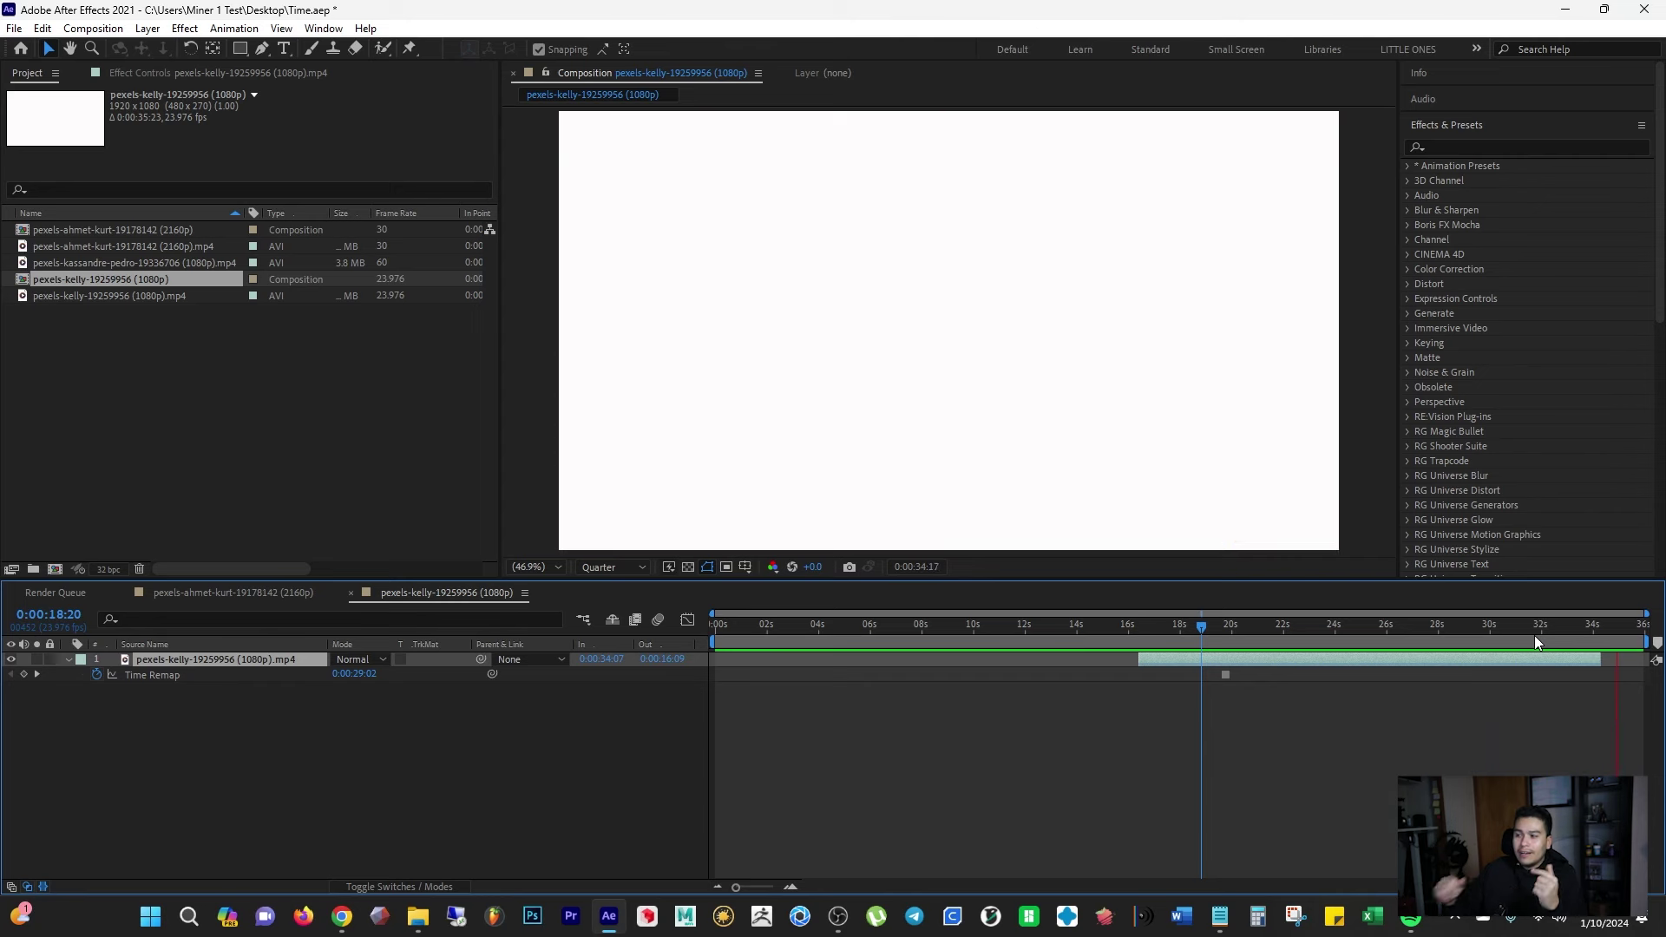
pyautogui.moveTo(1090, 627); pyautogui.dragTo(976, 662)
pyautogui.moveTo(1604, 662); pyautogui.dragTo(1301, 640)
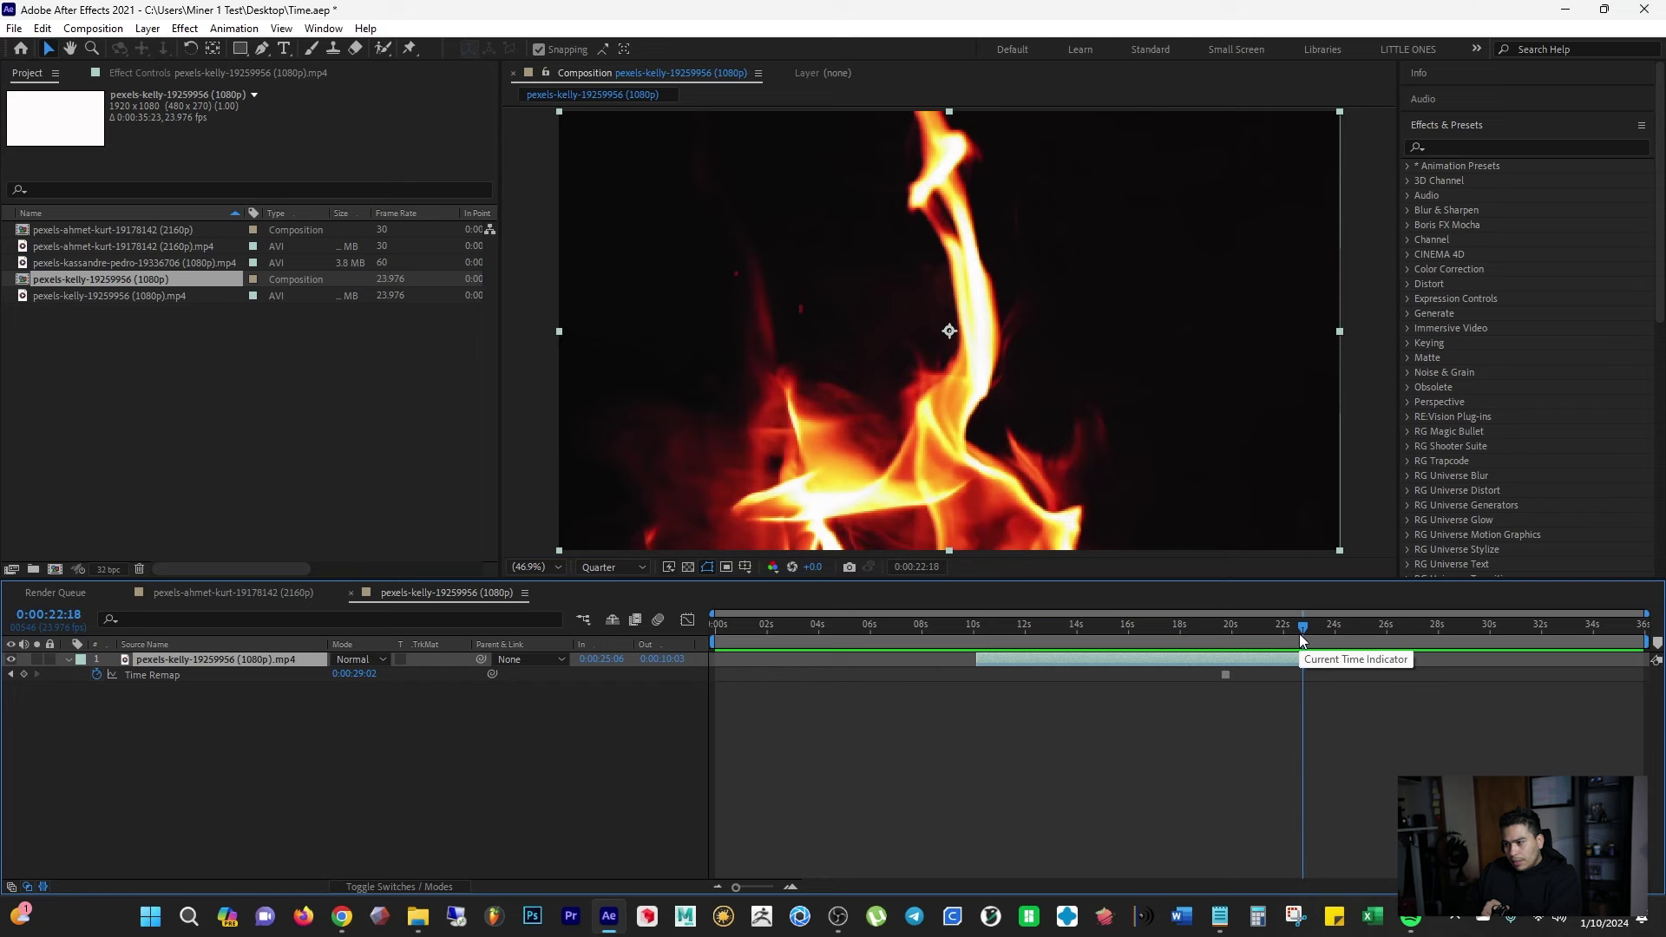
# Step: Undo the fire layer's edge changes, repositioning, time stretch and freeze frame, and play the clip from 0:00:09:12
pyautogui.hotkey('ctrl', 'z')
pyautogui.hotkey('ctrl', 'z')
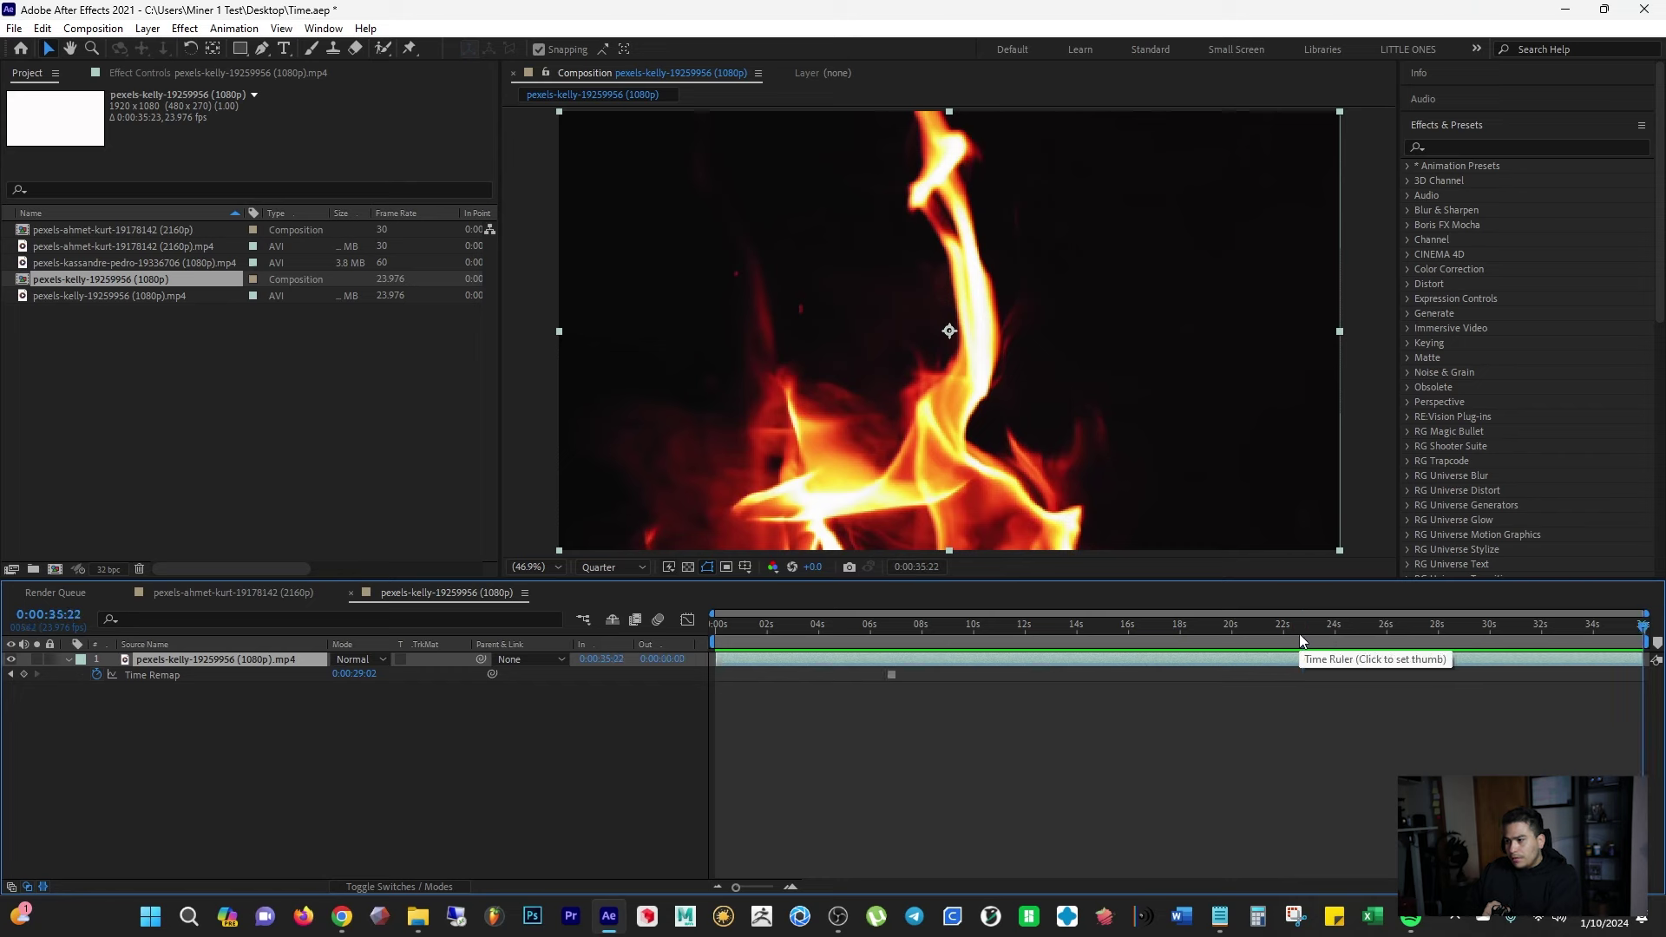
pyautogui.hotkey('ctrl', 'z')
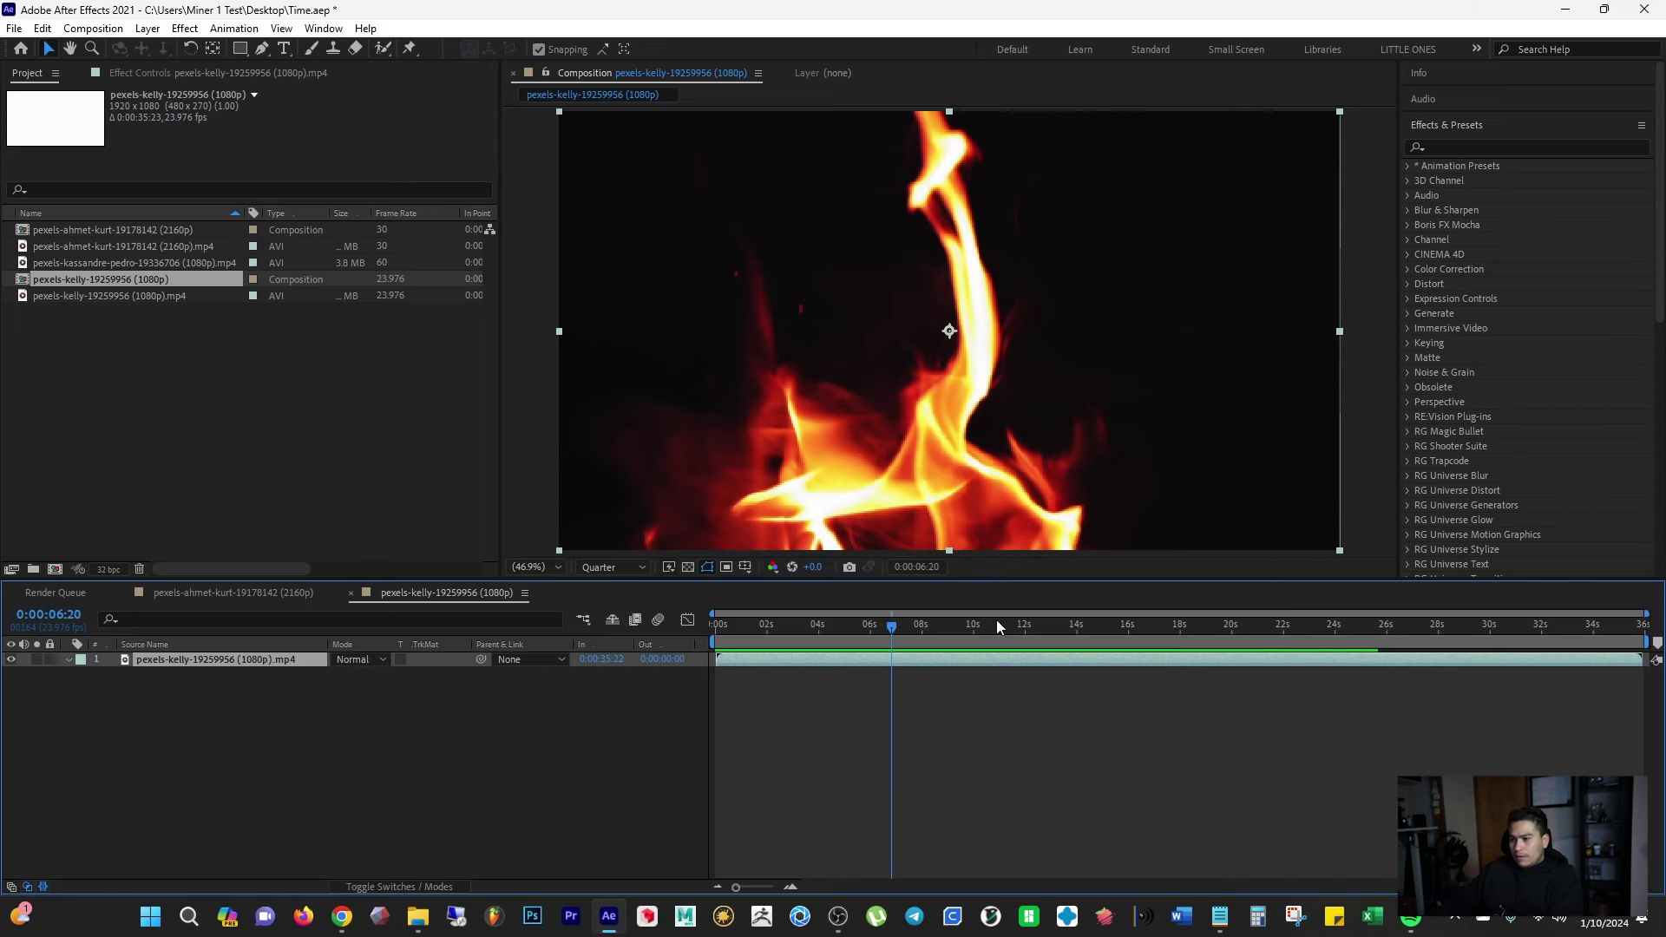
pyautogui.click(962, 626)
pyautogui.press('space')
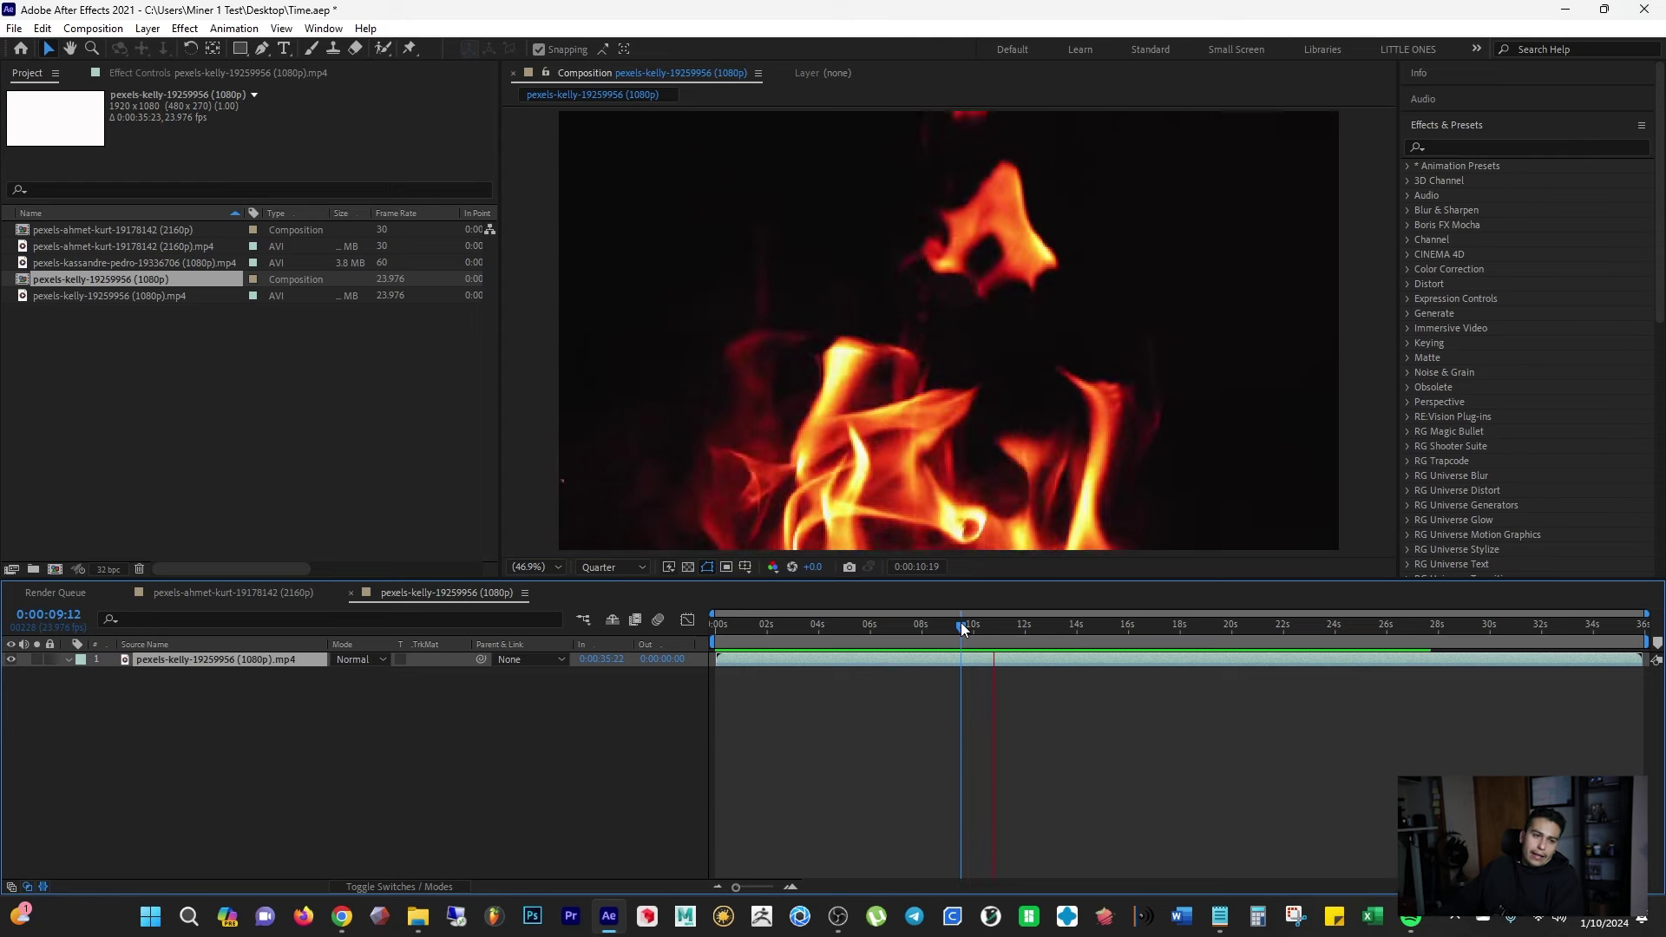
pyautogui.click(852, 626)
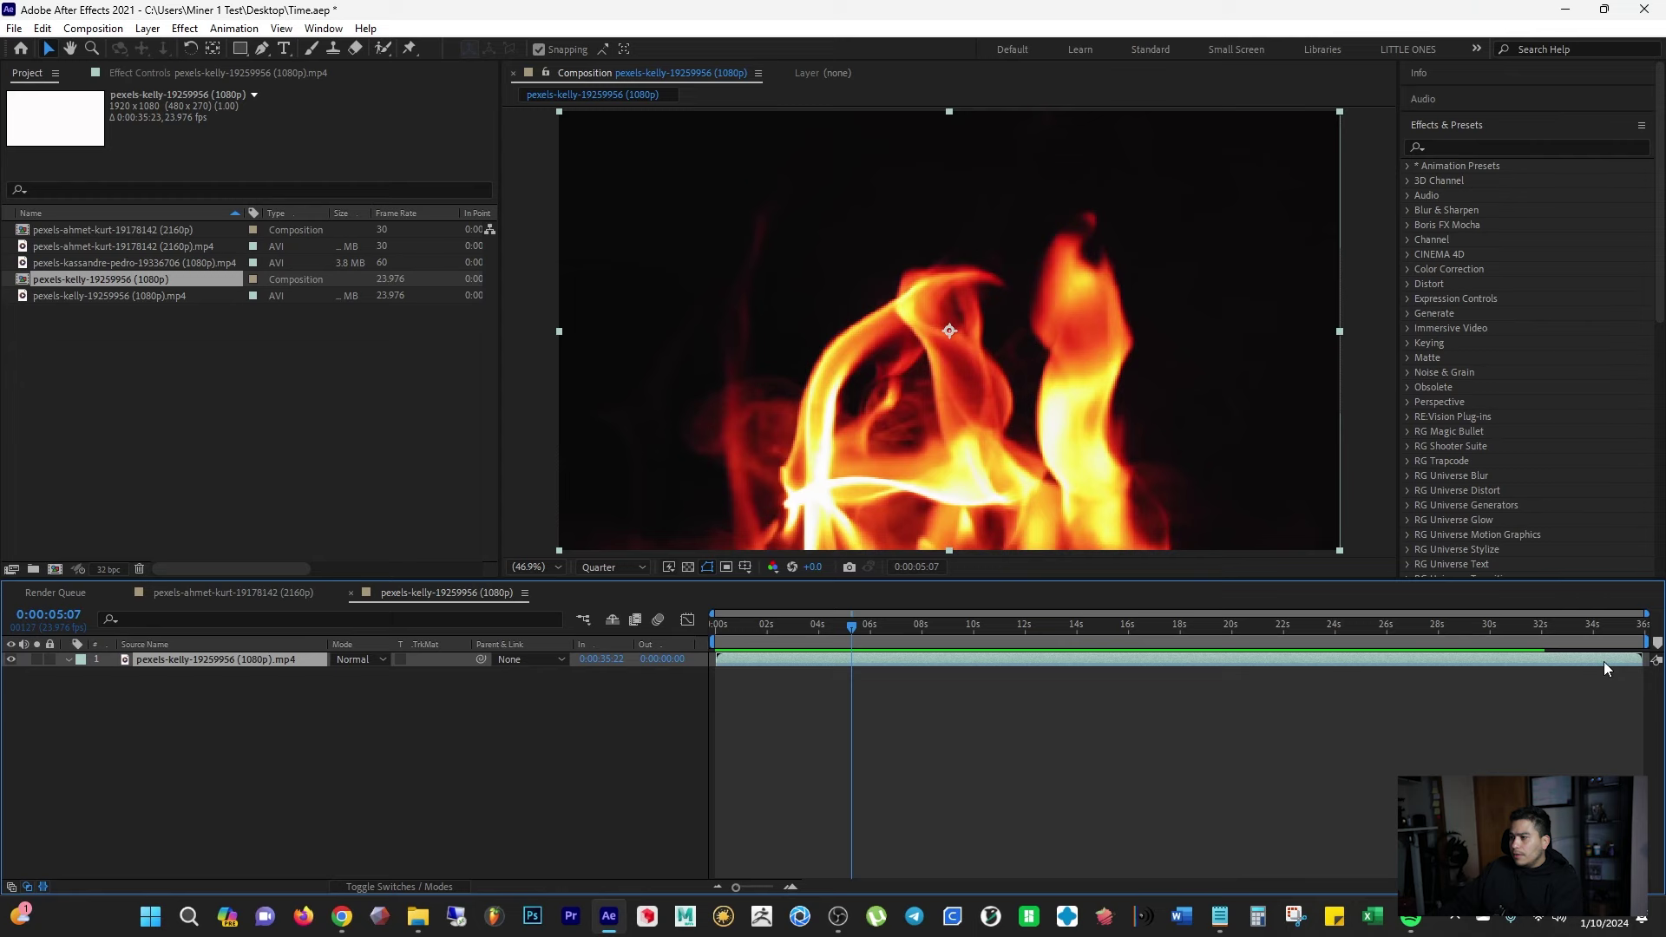
# Step: Set the fire composition's duration to 0:00:50:23 and show its full length in the timeline
pyautogui.click(93, 28)
pyautogui.click(143, 75)
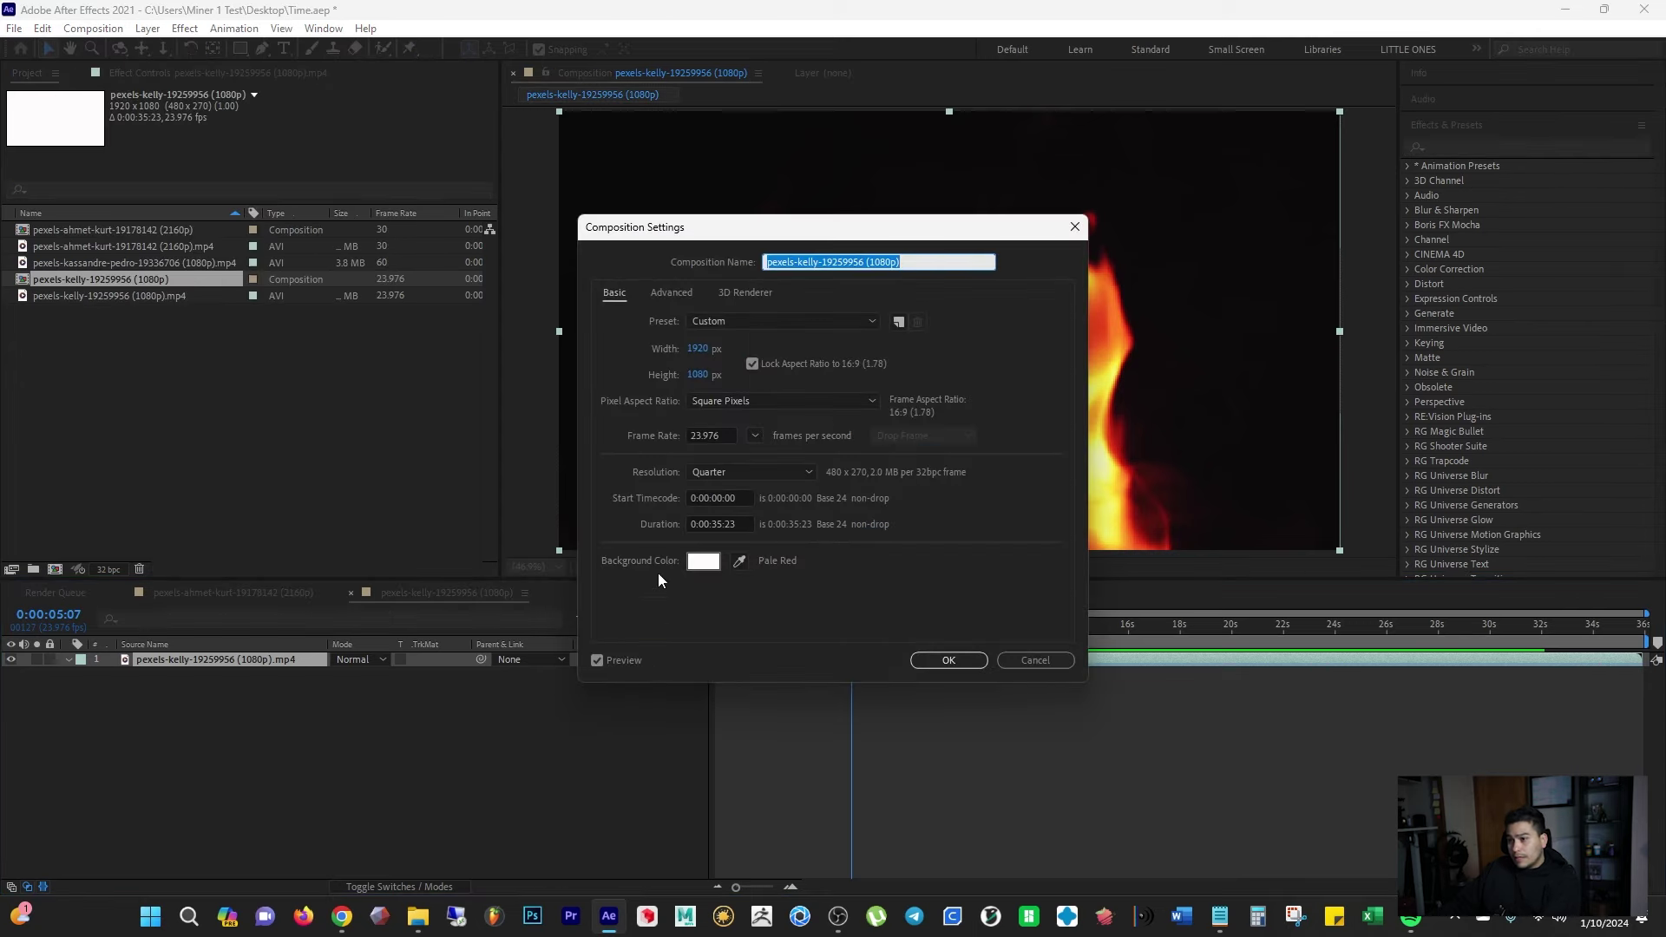
pyautogui.click(719, 526)
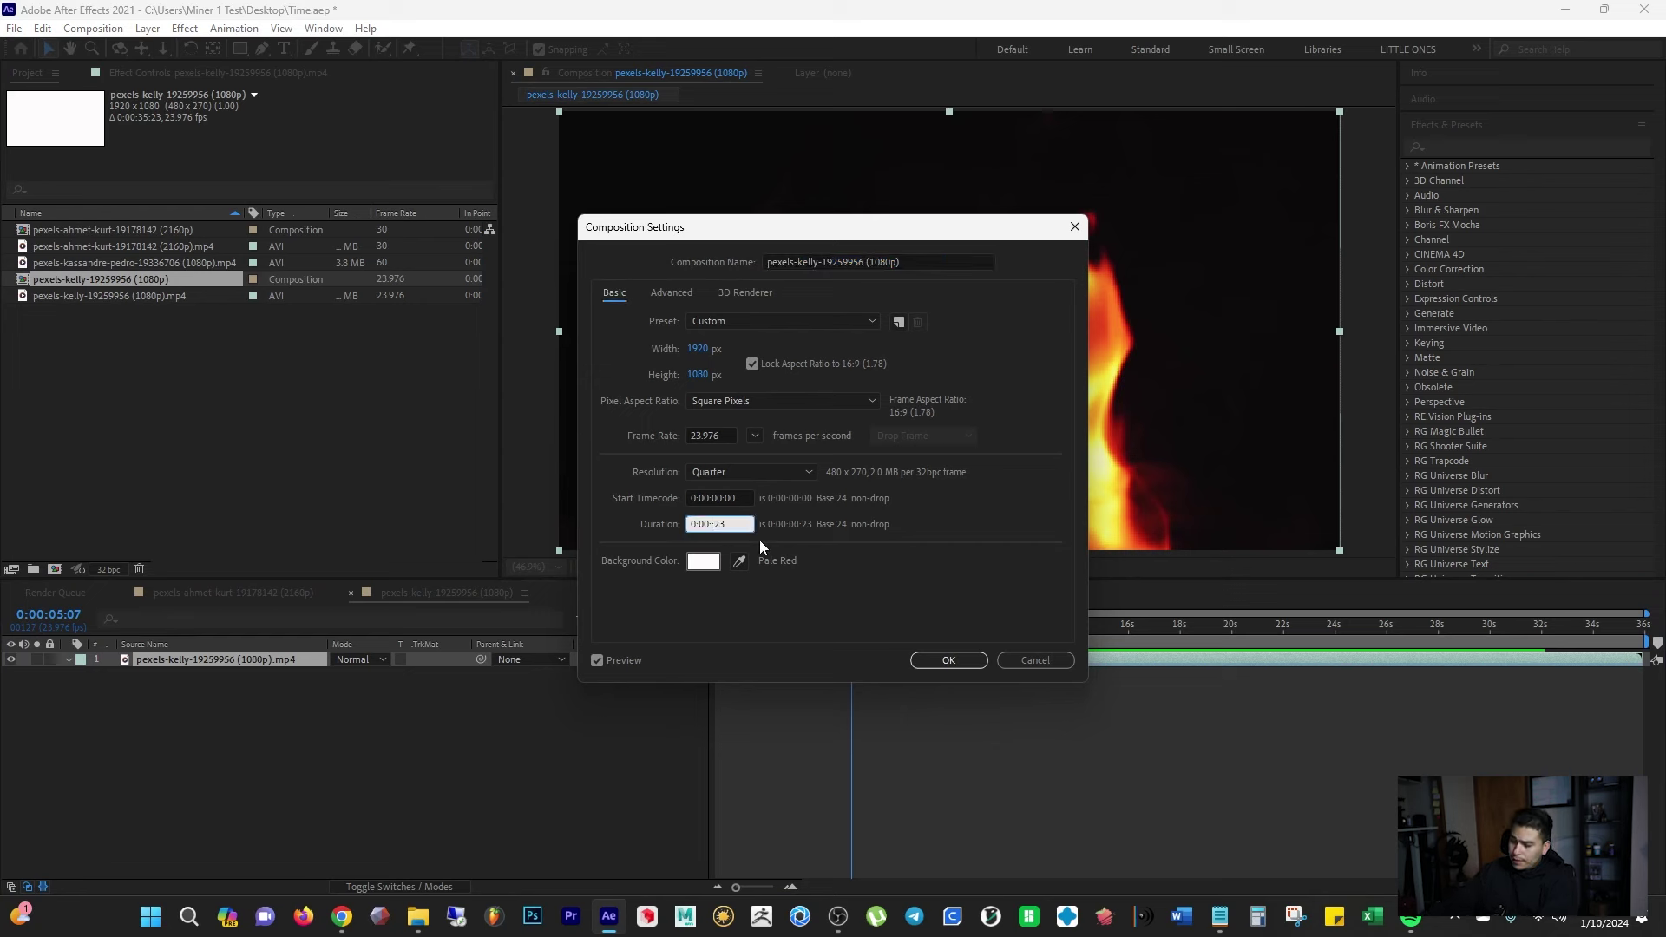
pyautogui.write('50')
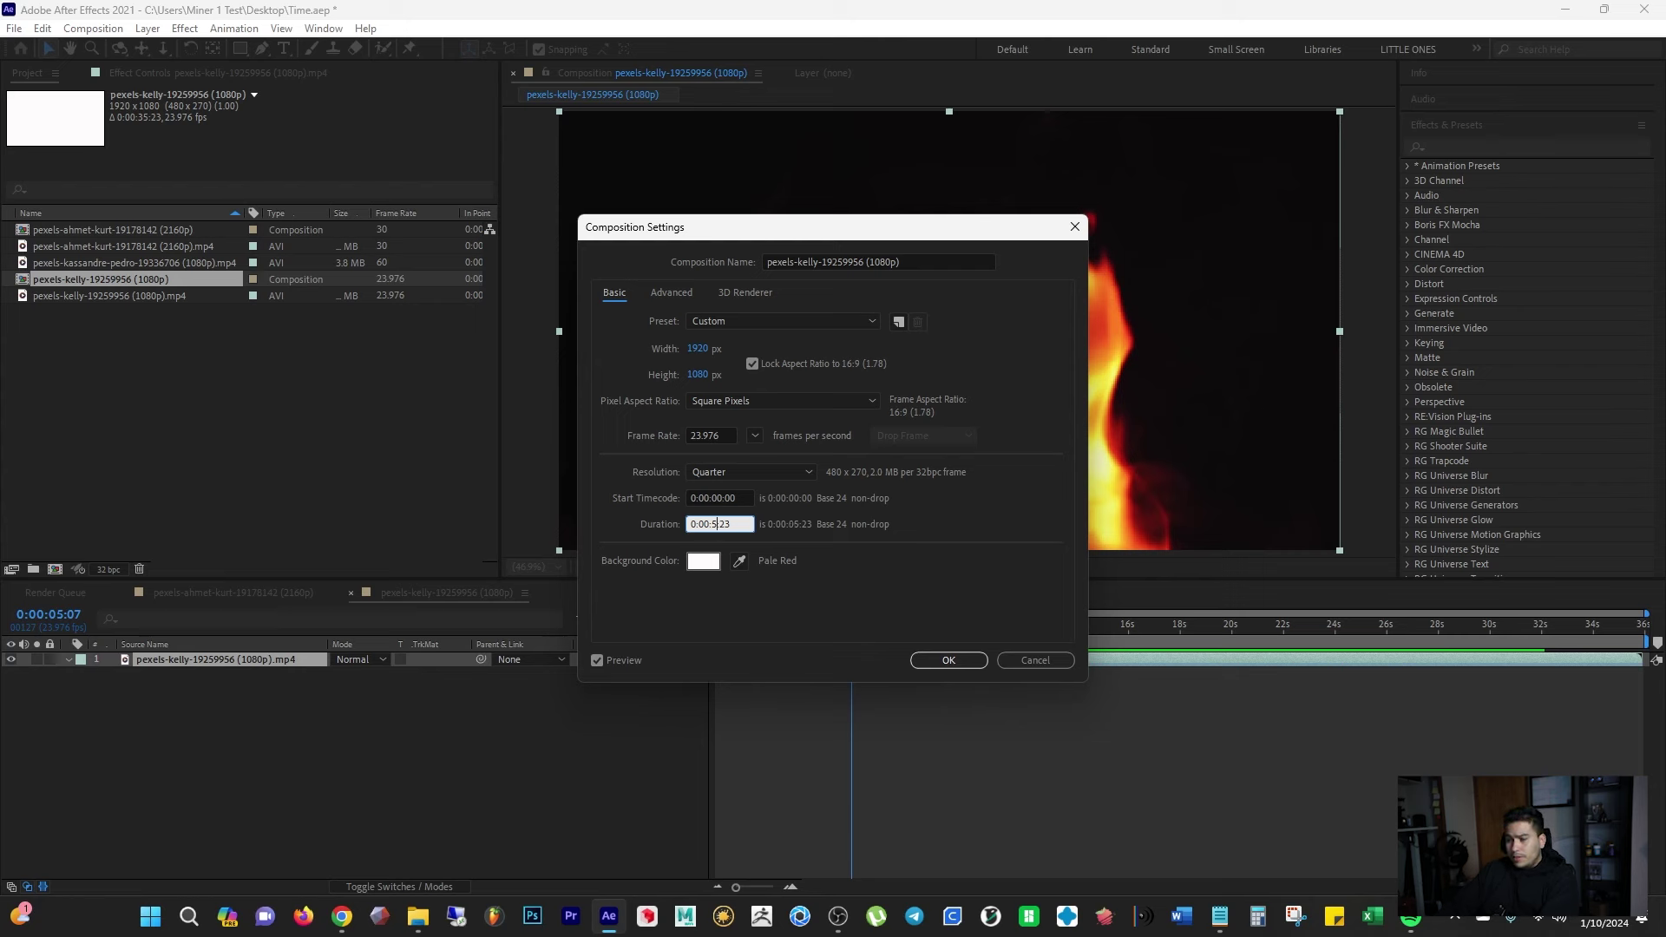
pyautogui.press('Return')
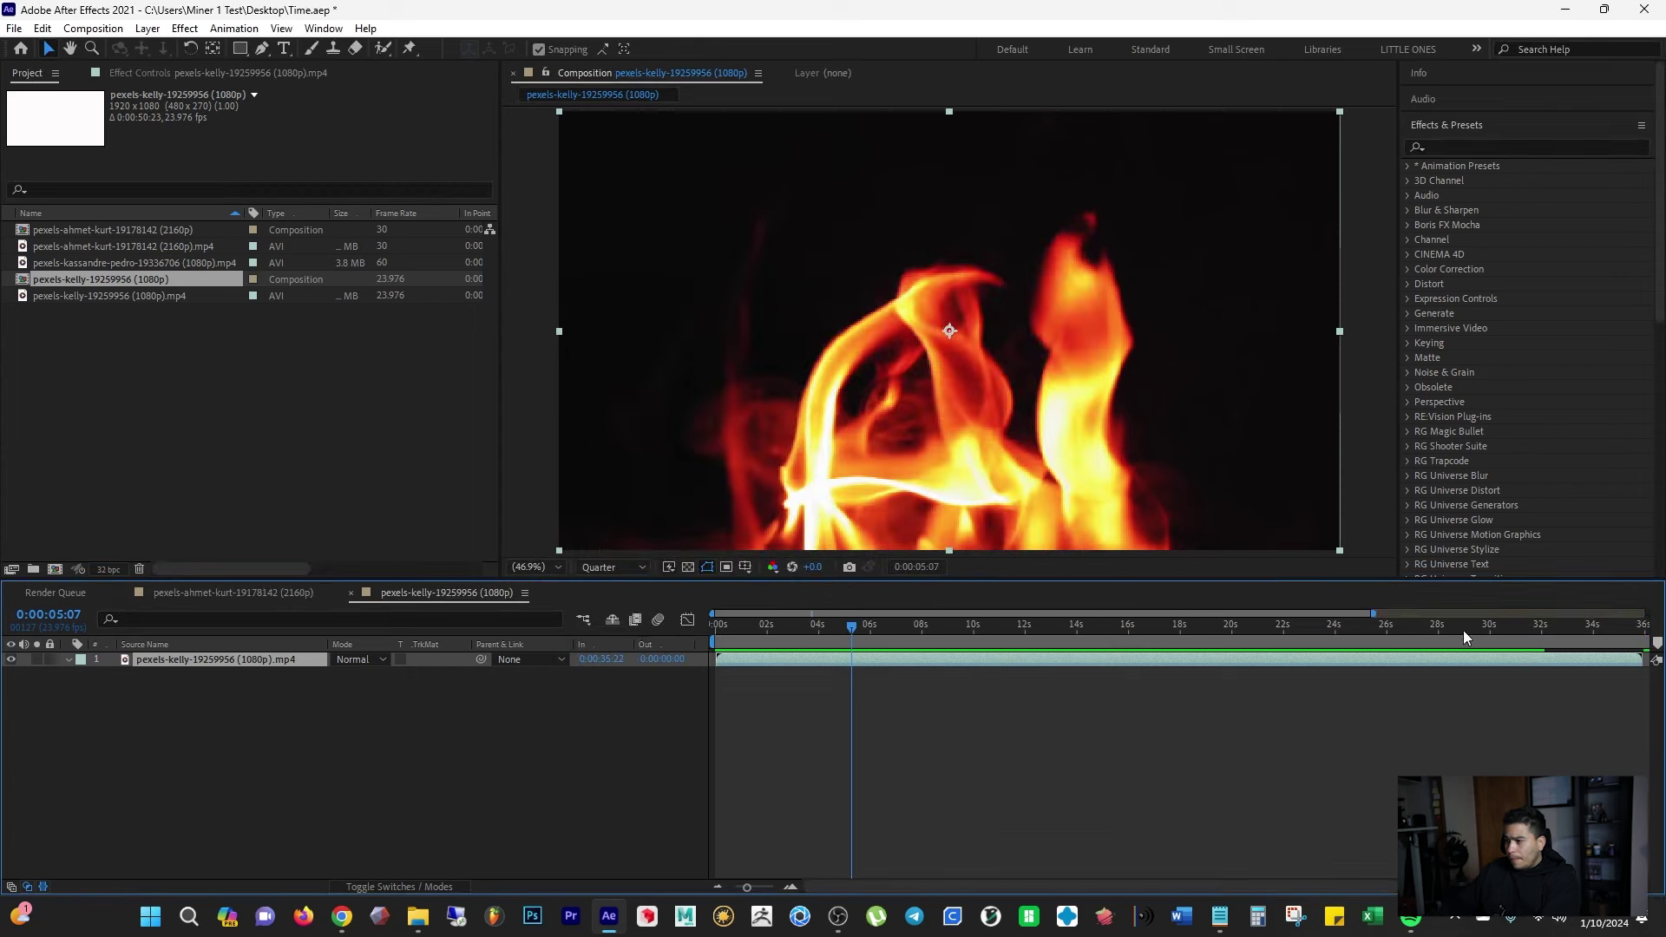
pyautogui.moveTo(1375, 615); pyautogui.dragTo(1647, 615)
# Step: Move the current time to 0:00:35:15 and apply Freeze On Last Frame to the fire layer
pyautogui.moveTo(1367, 625)
pyautogui.mouseDown()
pyautogui.moveTo(1383, 625)
pyautogui.moveTo(1352, 625)
pyautogui.mouseUp()
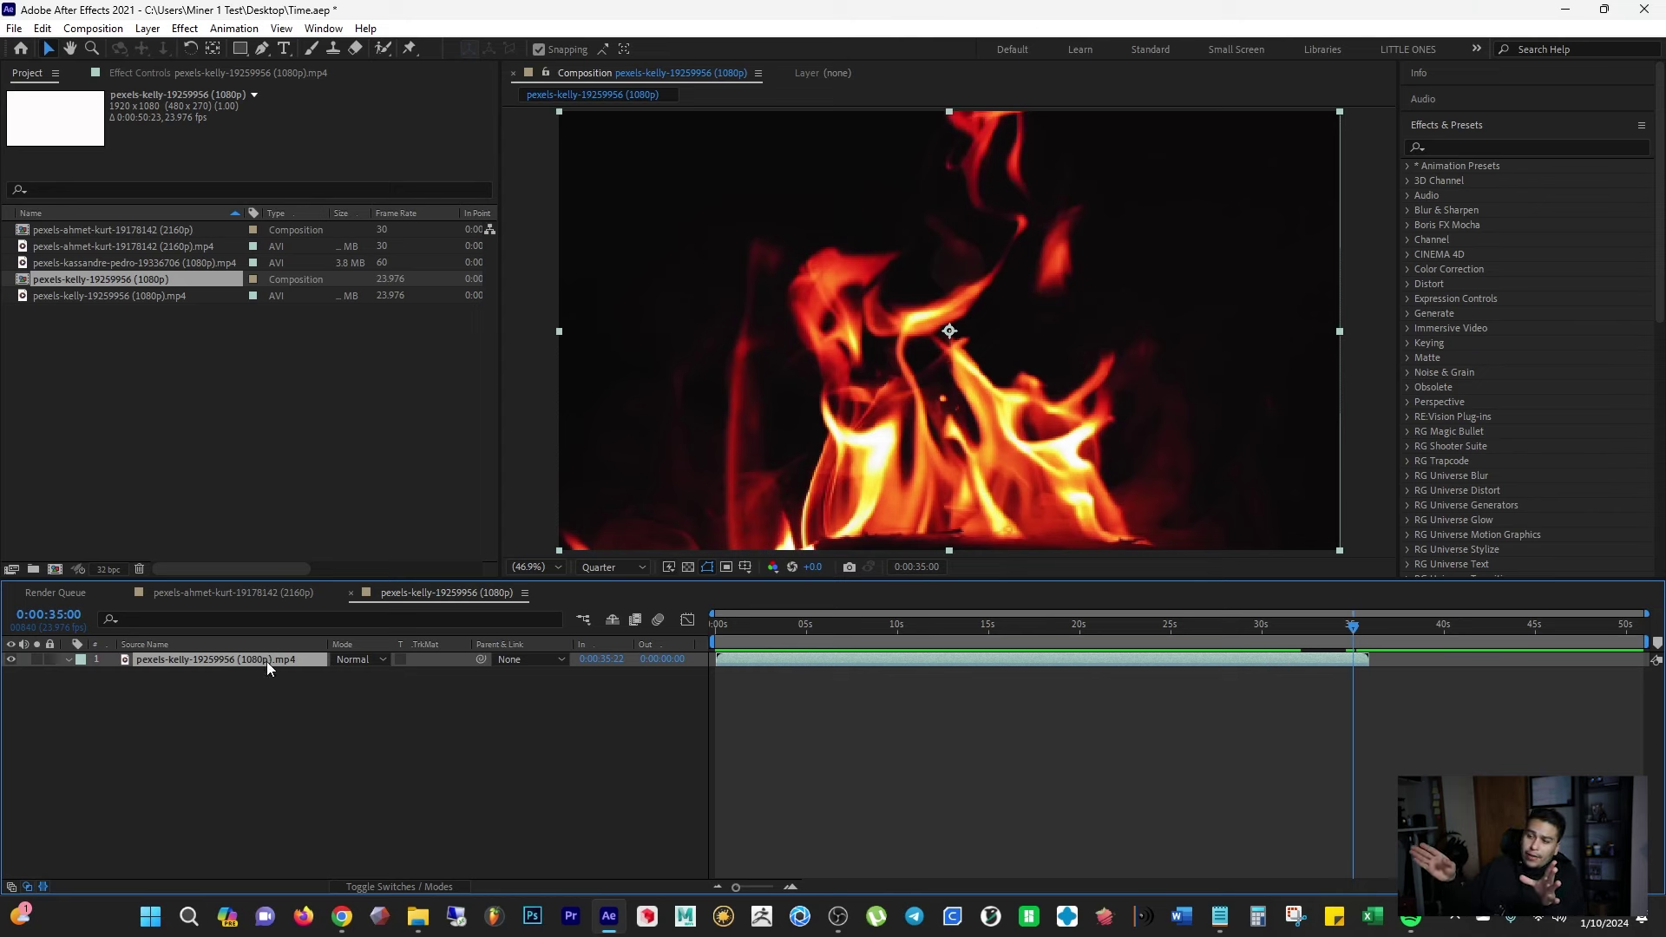
pyautogui.moveTo(1351, 634); pyautogui.dragTo(1370, 629)
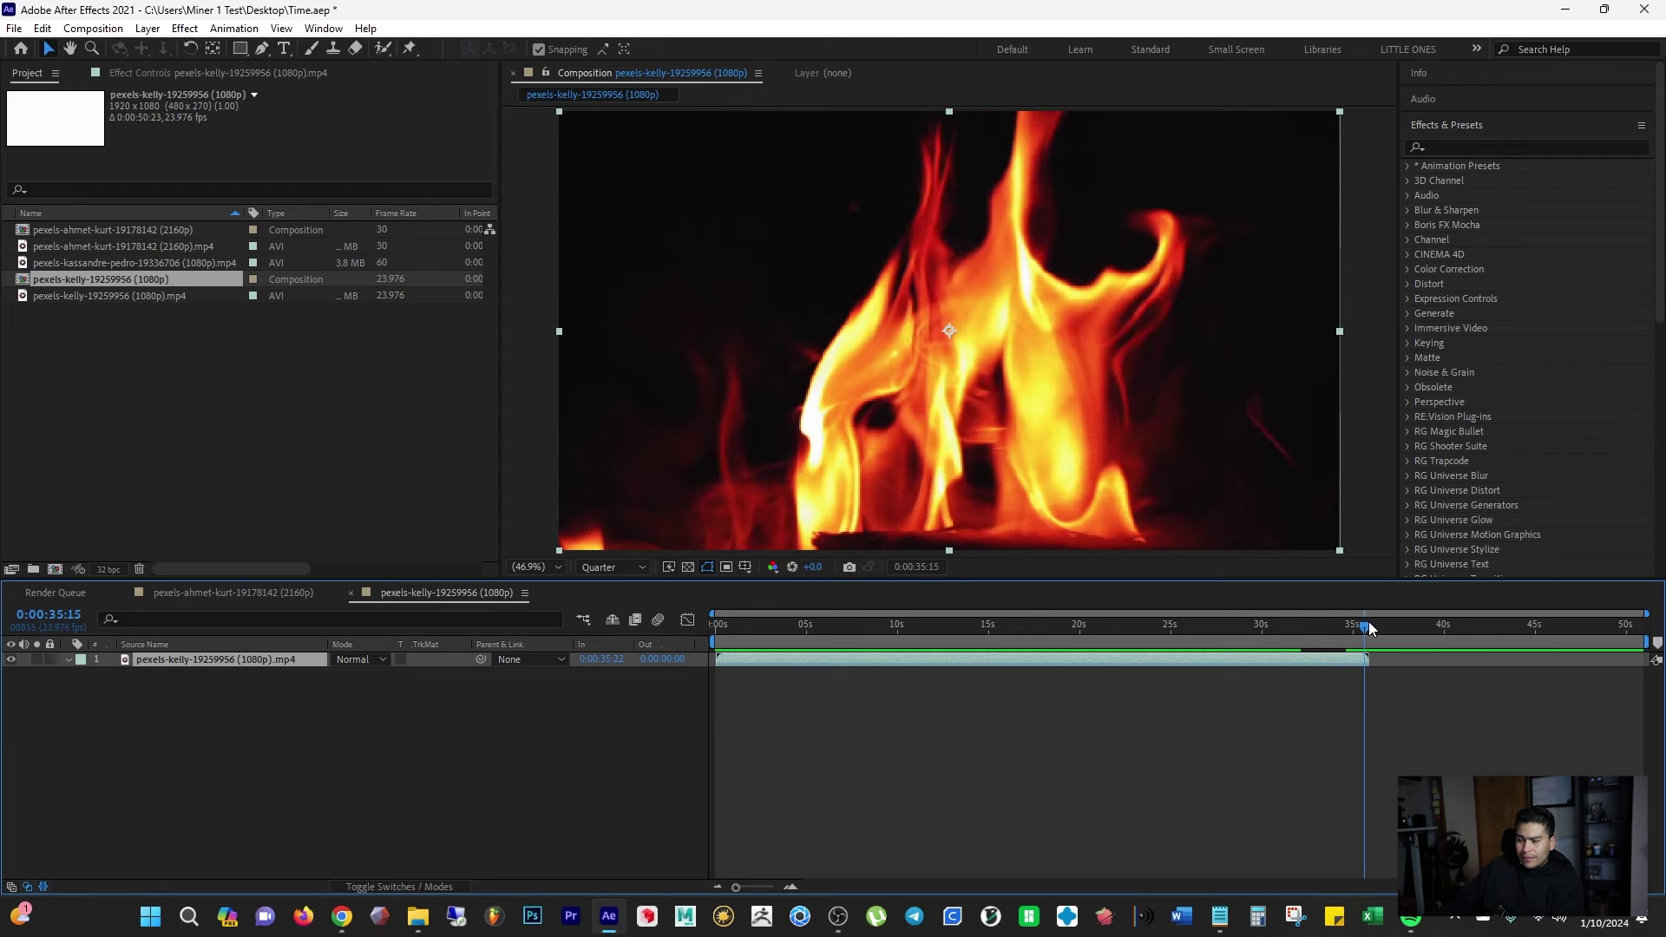
pyautogui.rightClick(266, 664)
pyautogui.moveTo(361, 257)
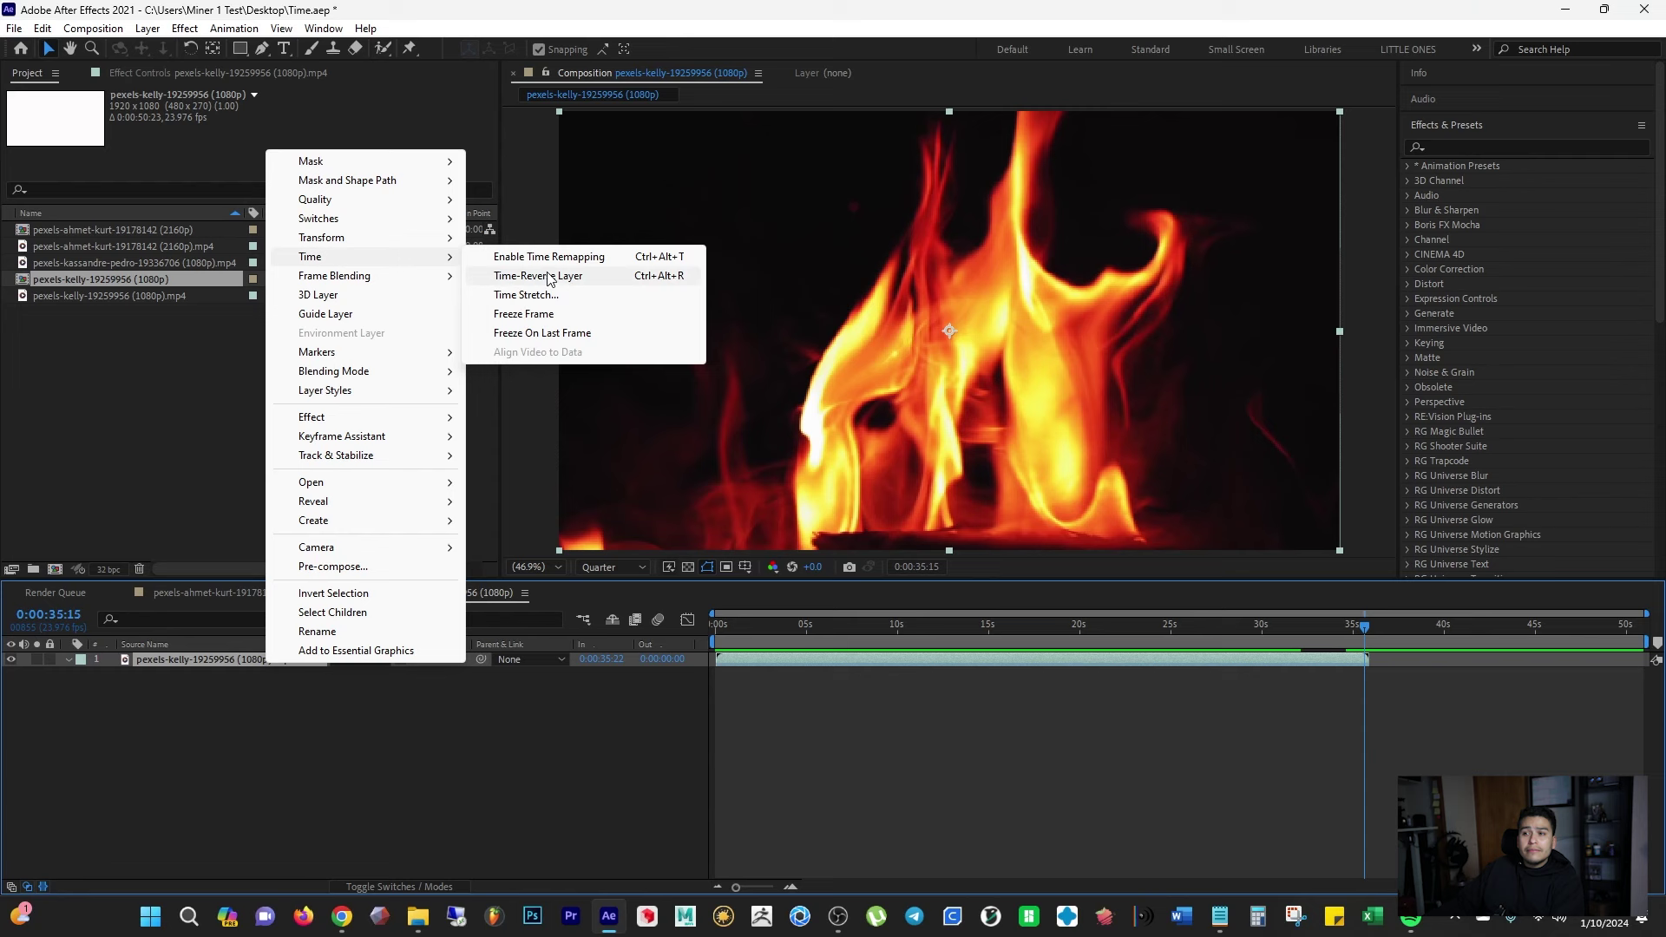
pyautogui.click(580, 334)
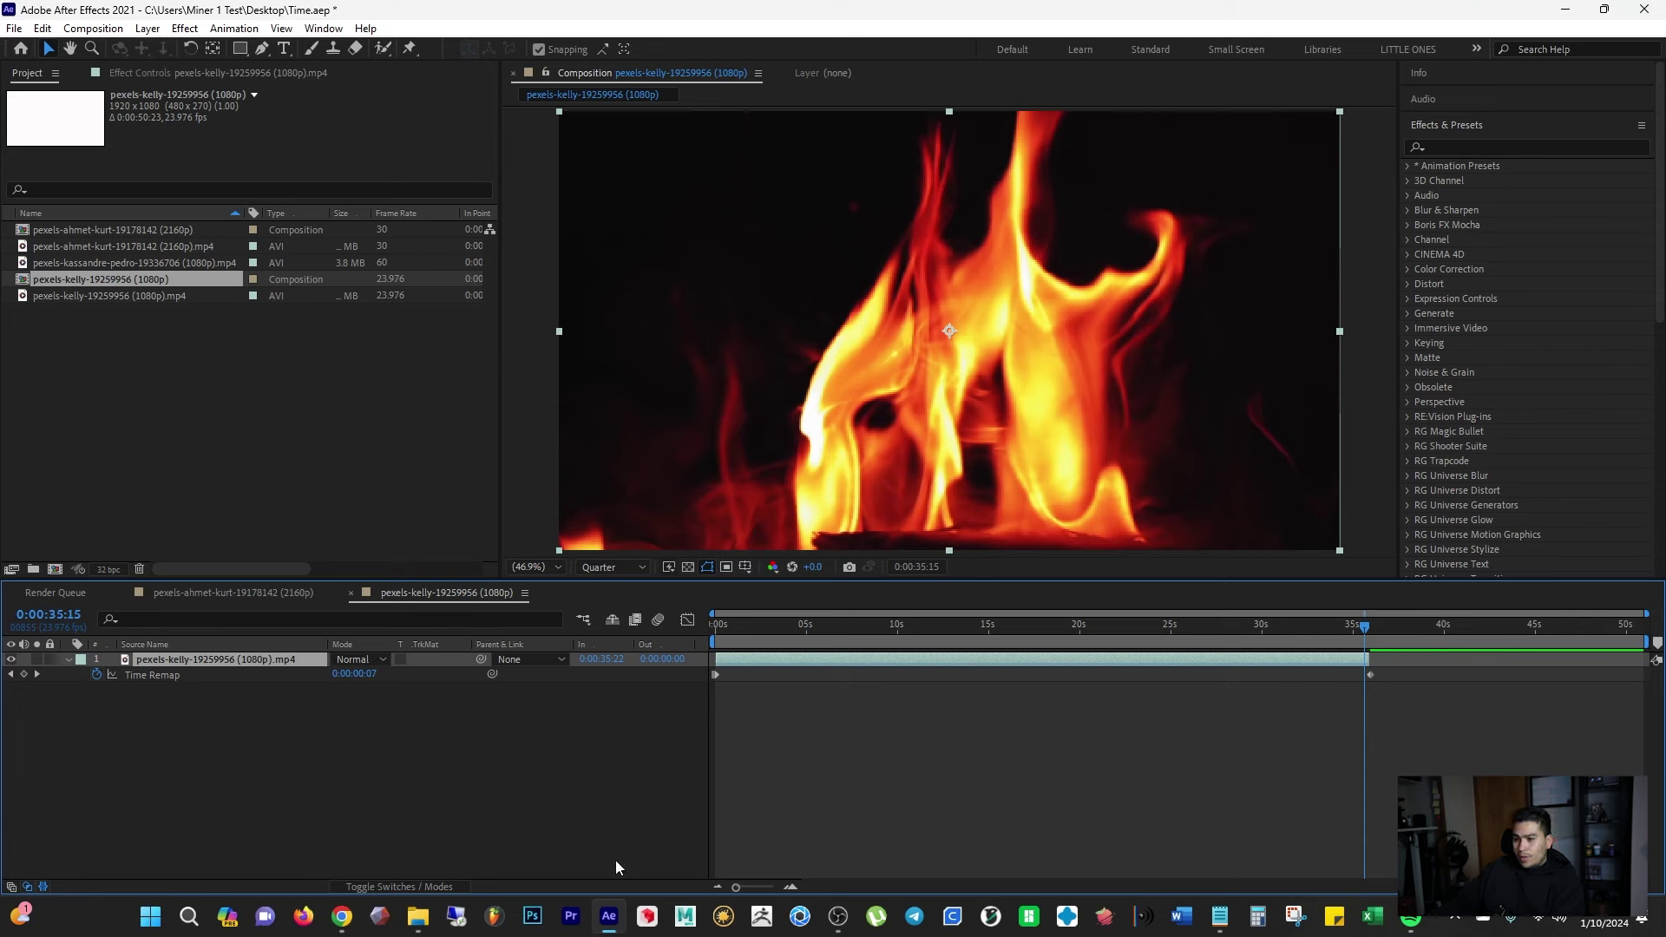
# Step: Play the fire composition from 0:00:34:16 past the end of the layer
pyautogui.moveTo(866, 627); pyautogui.dragTo(1340, 639)
pyautogui.press('space')
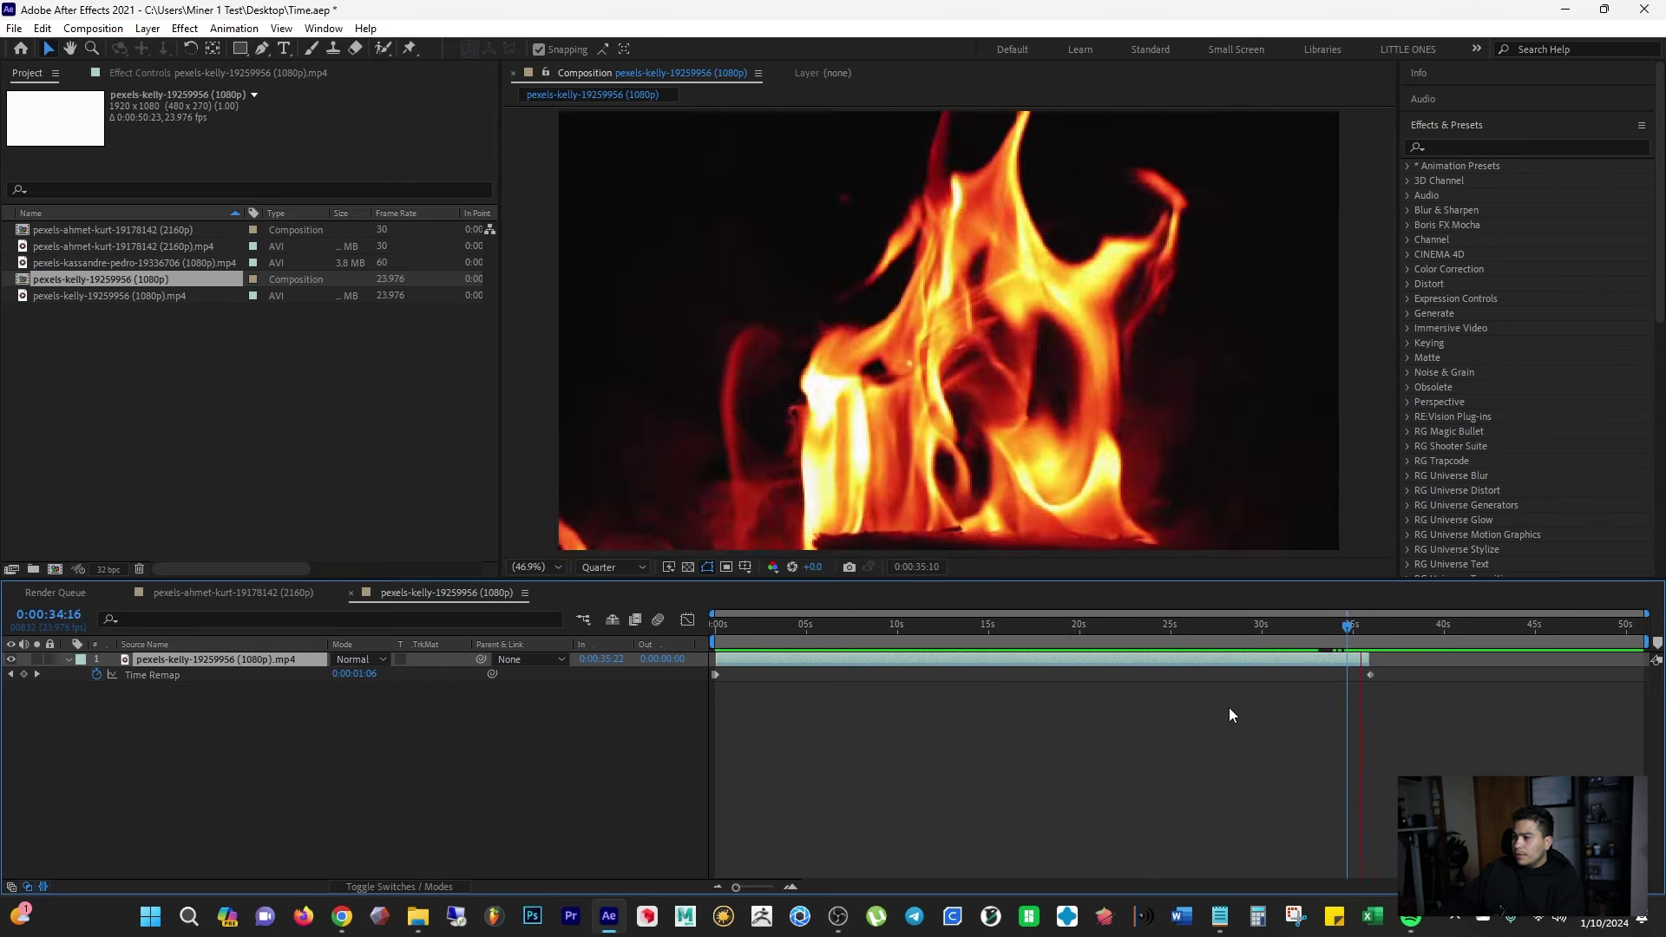
pyautogui.press('space')
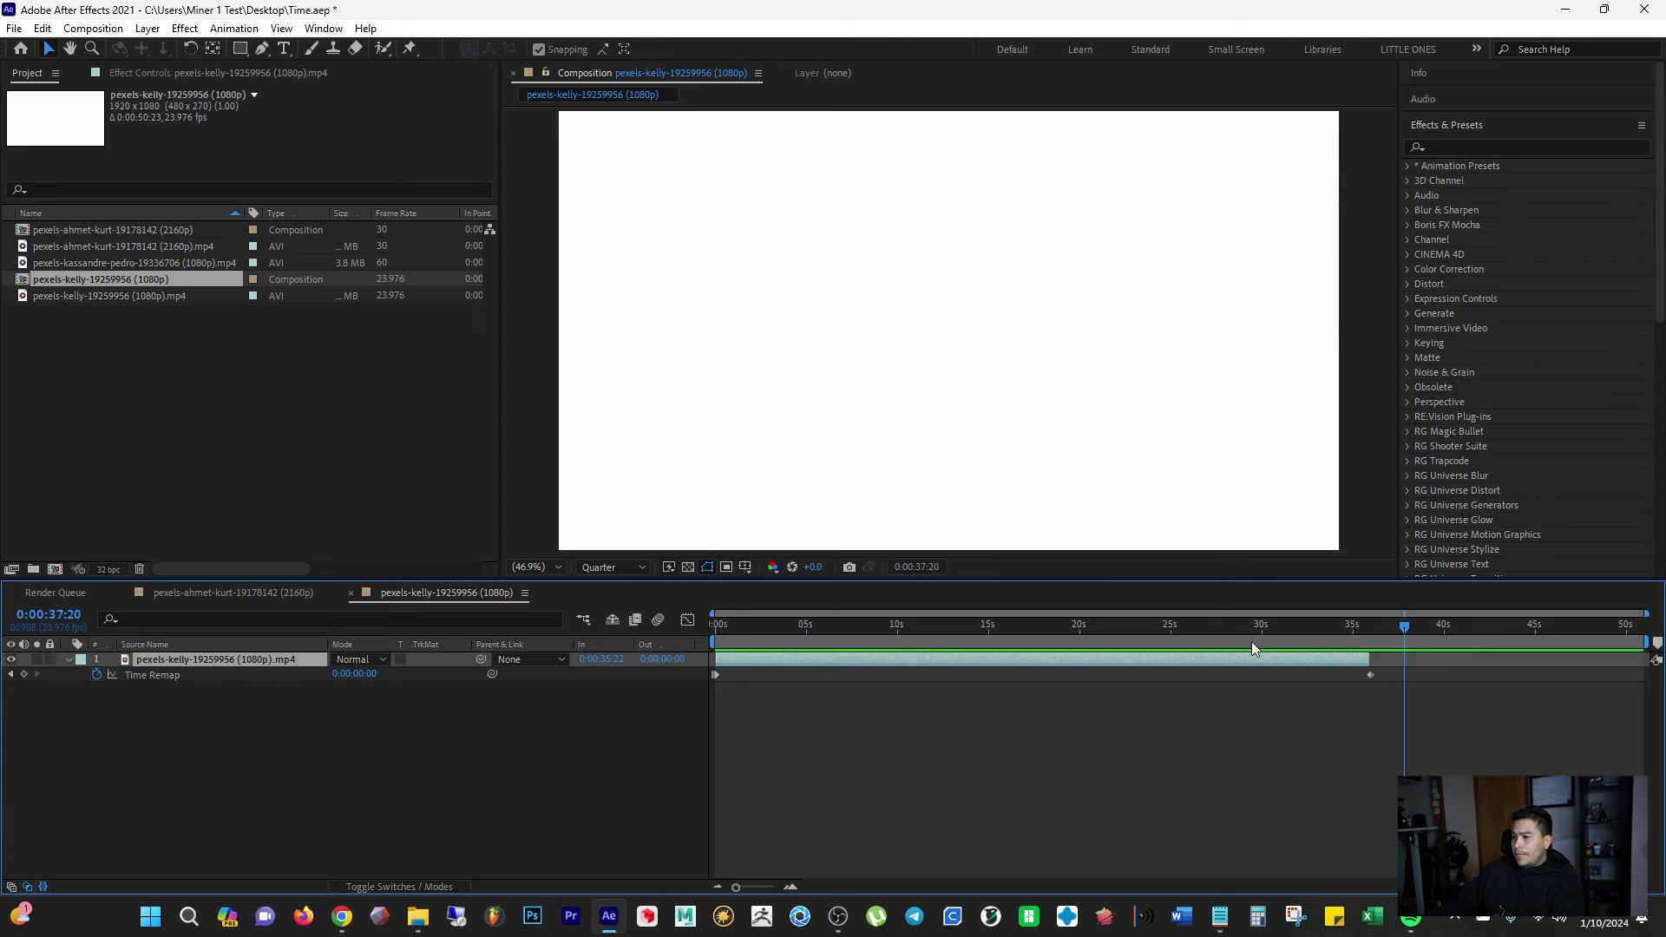
# Step: Extend the fire layer's end to 0:00:51:24, play and scrub the held last frame, and return to the layer's original length and start
pyautogui.moveTo(1370, 662); pyautogui.dragTo(1659, 666)
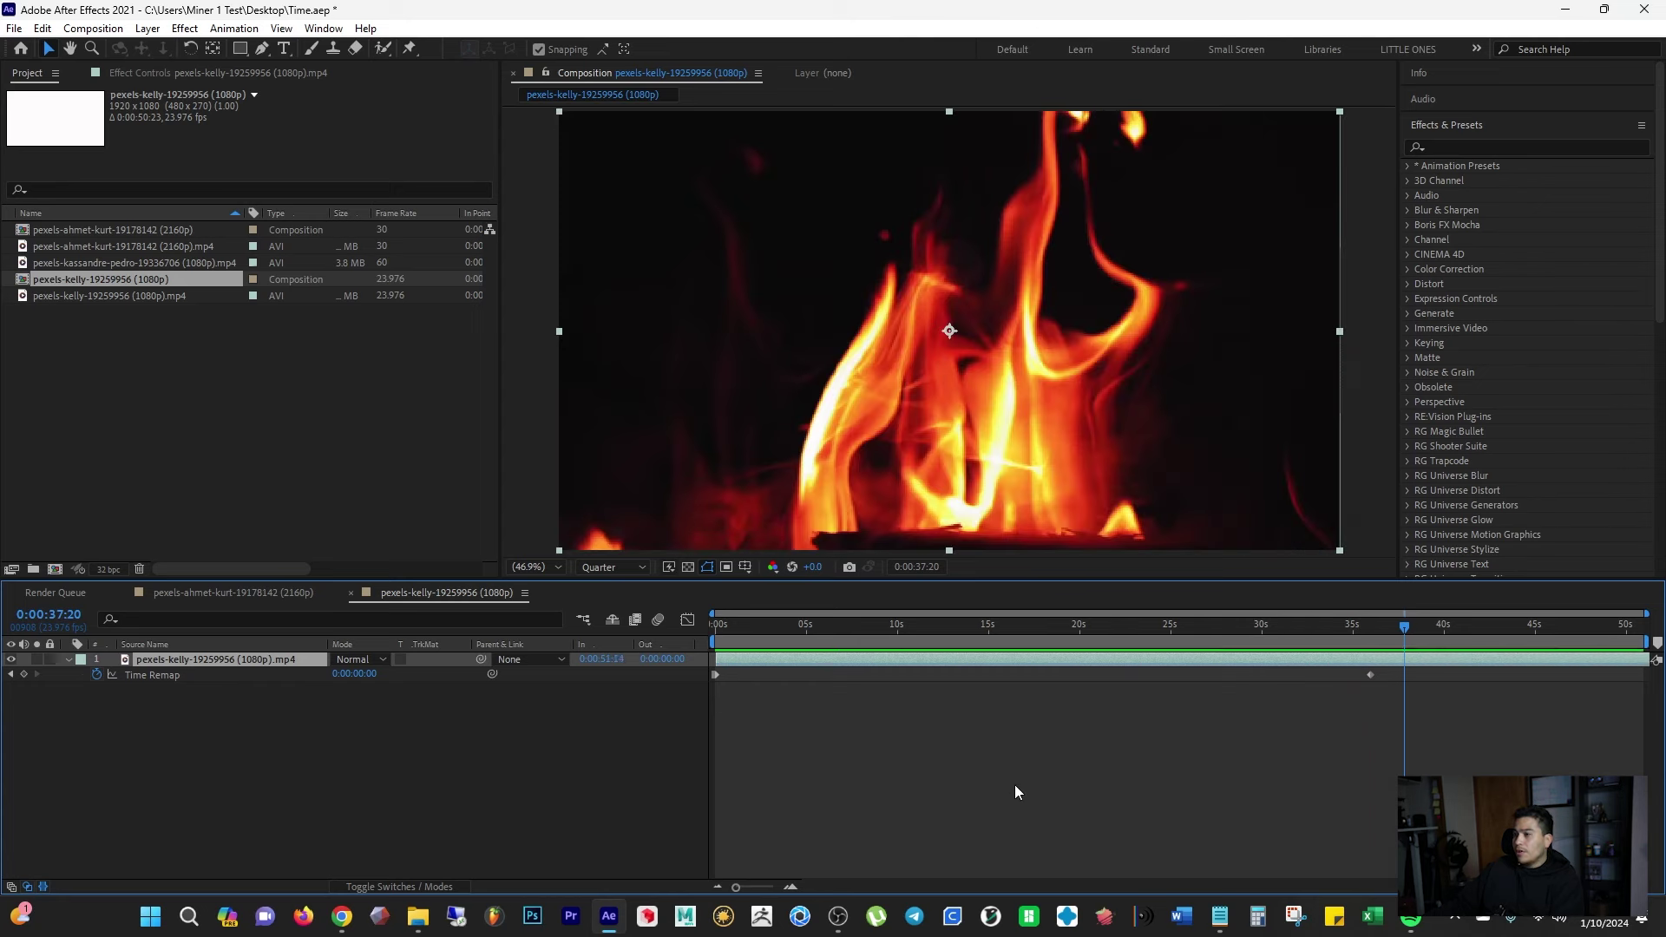
pyautogui.press('space')
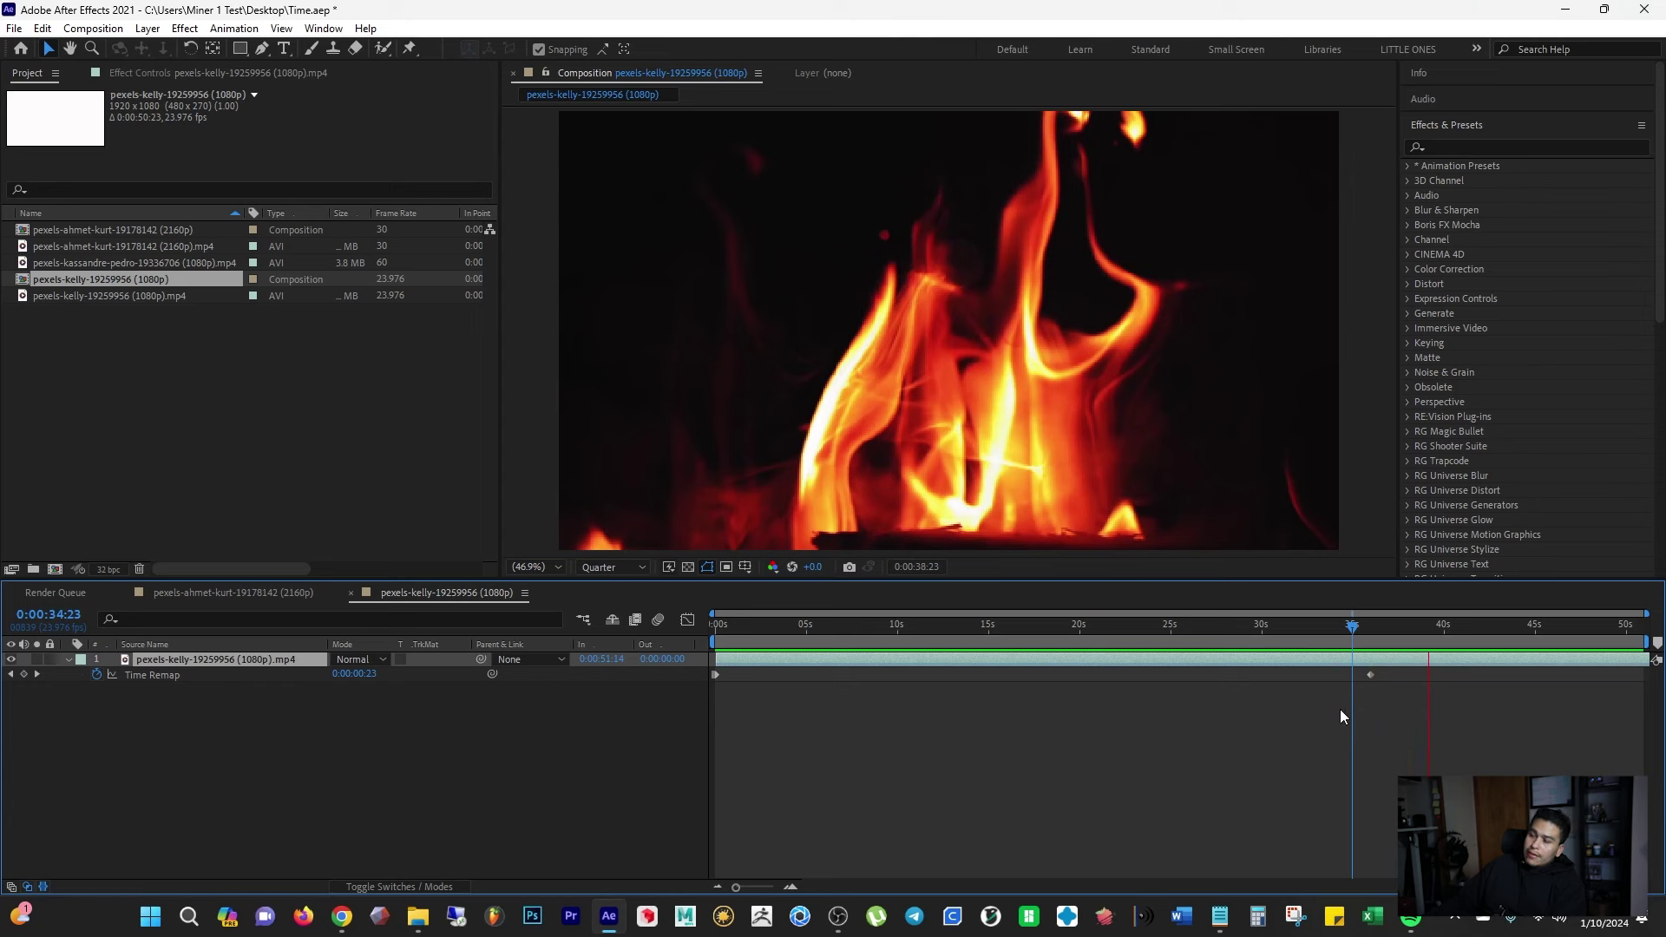
pyautogui.moveTo(1371, 625); pyautogui.dragTo(1624, 631)
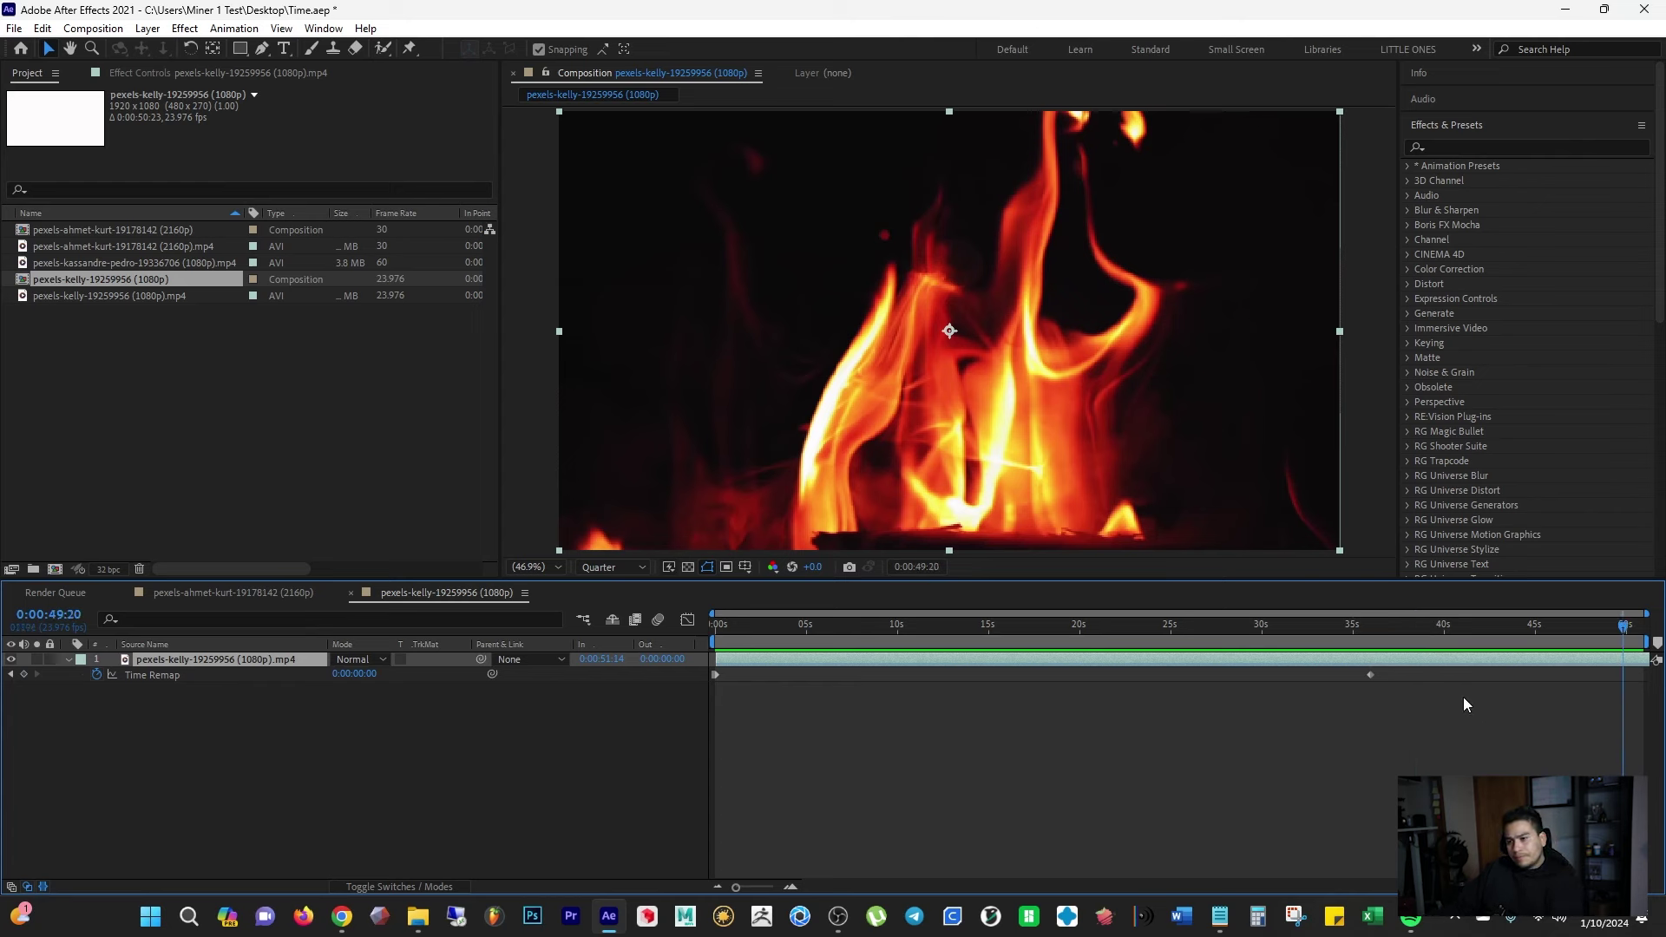
pyautogui.press('Home')
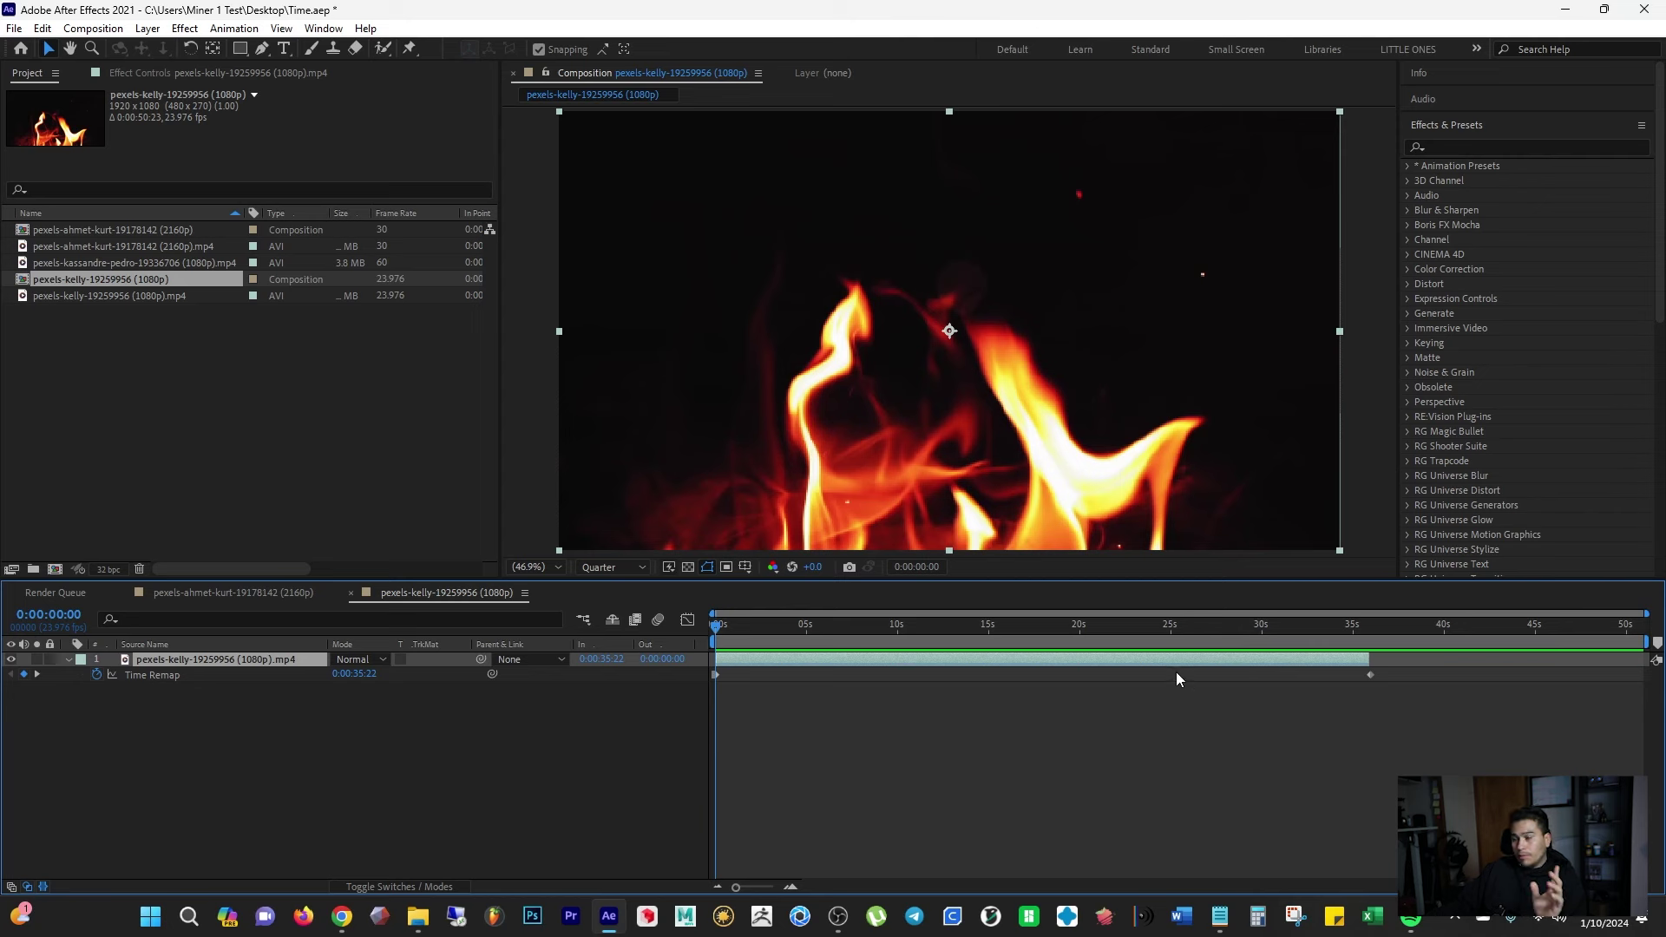
# Step: Remove the fire layer's time remapping and play the footage from the start of the composition
pyautogui.moveTo(719, 627); pyautogui.dragTo(1216, 636)
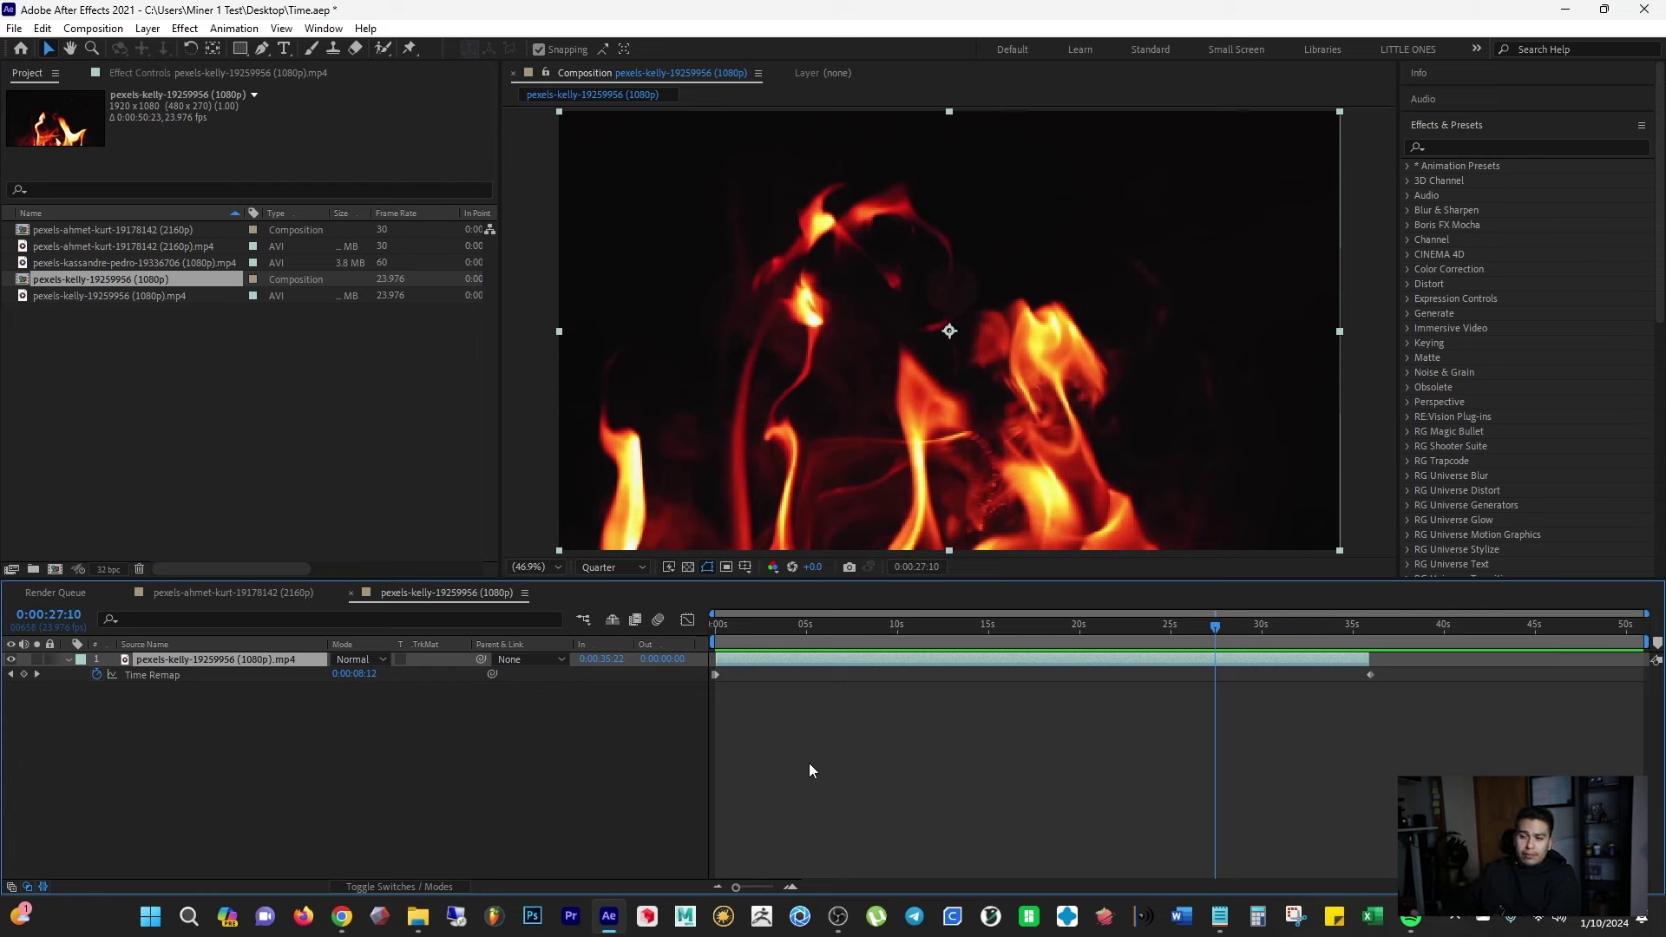
pyautogui.press('Home')
pyautogui.press('u')
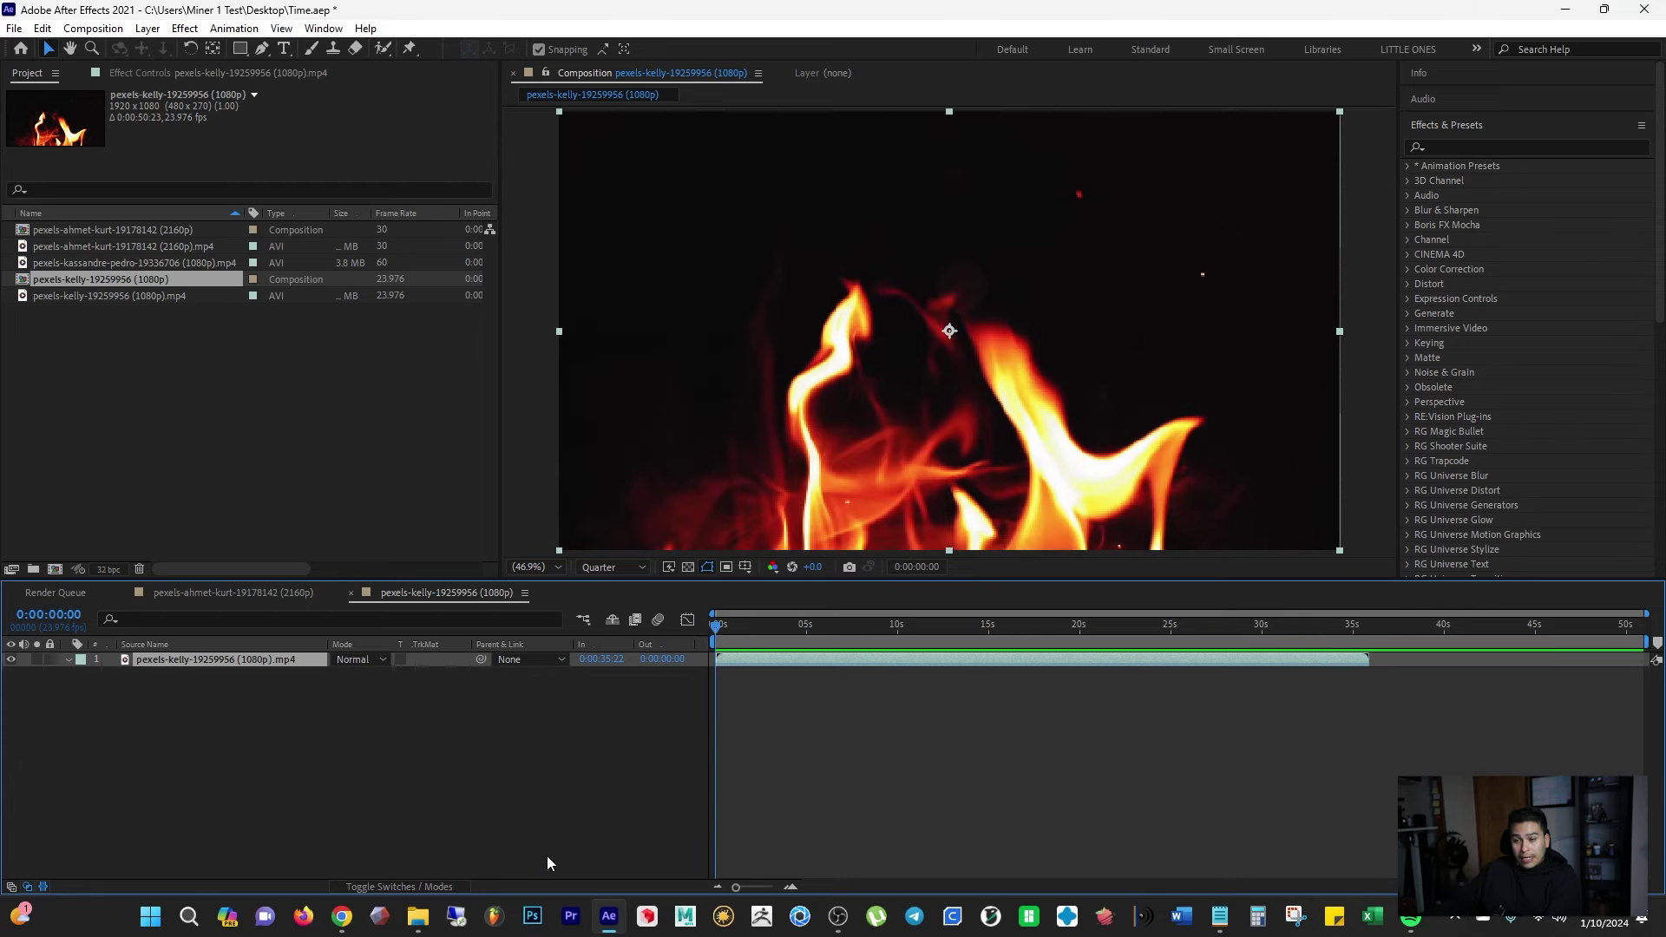
pyautogui.press('space')
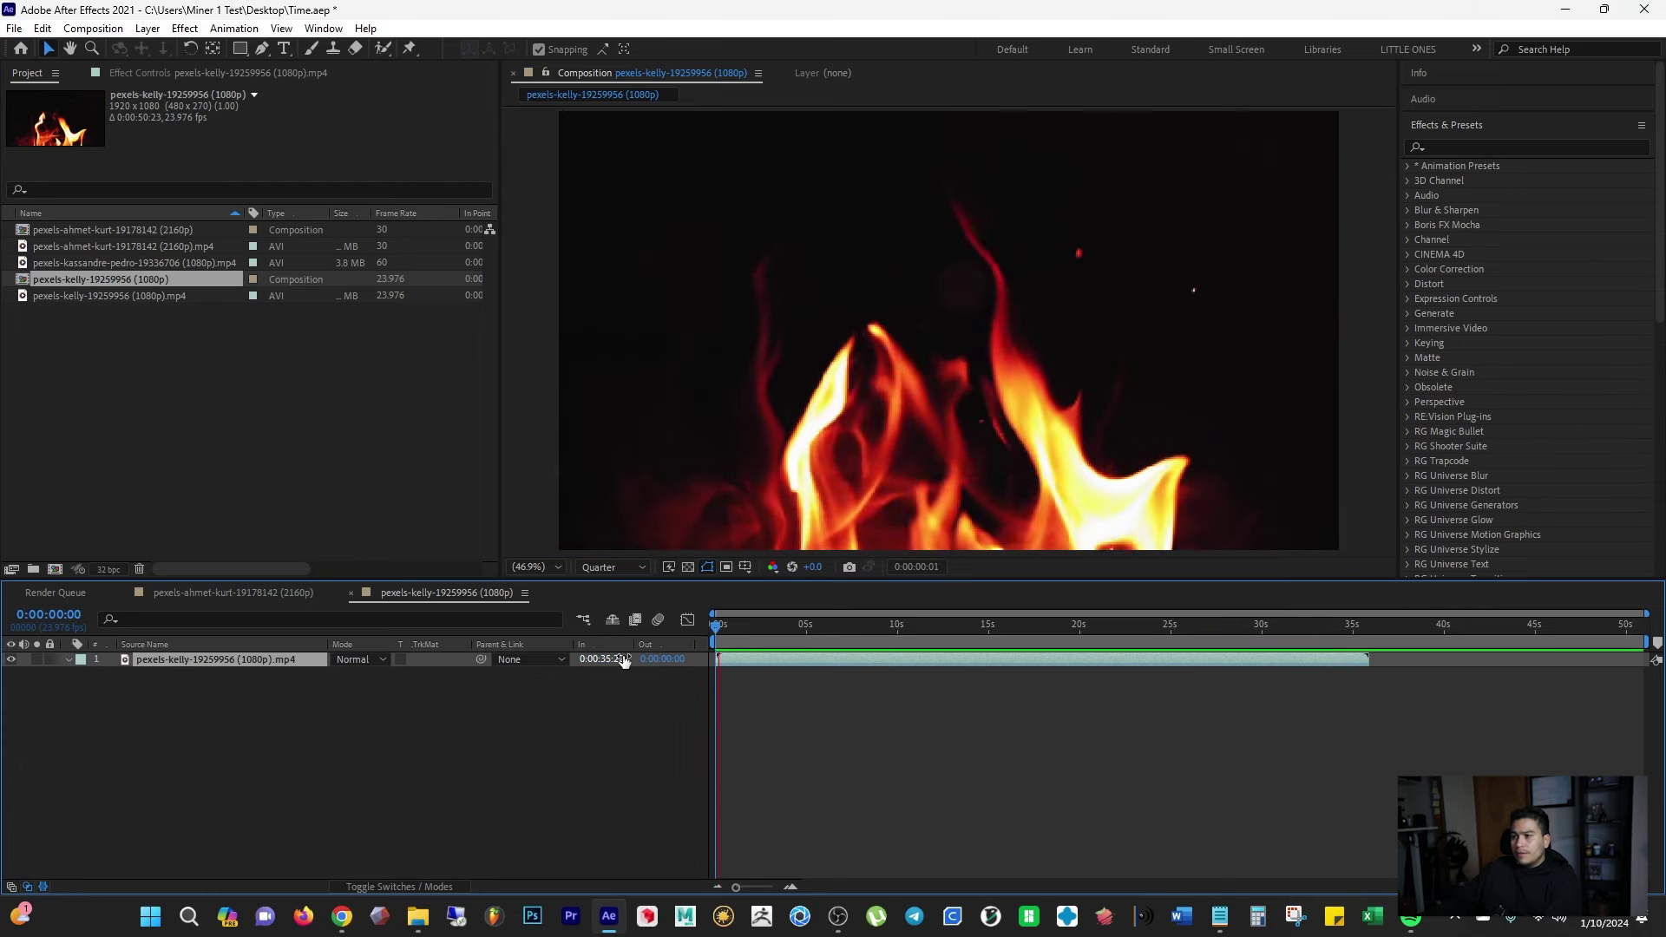
# Step: Apply Time Stretch to the fire layer with a stretch factor of 100, held at the layer in-point, and play the footage
pyautogui.rightClick(312, 661)
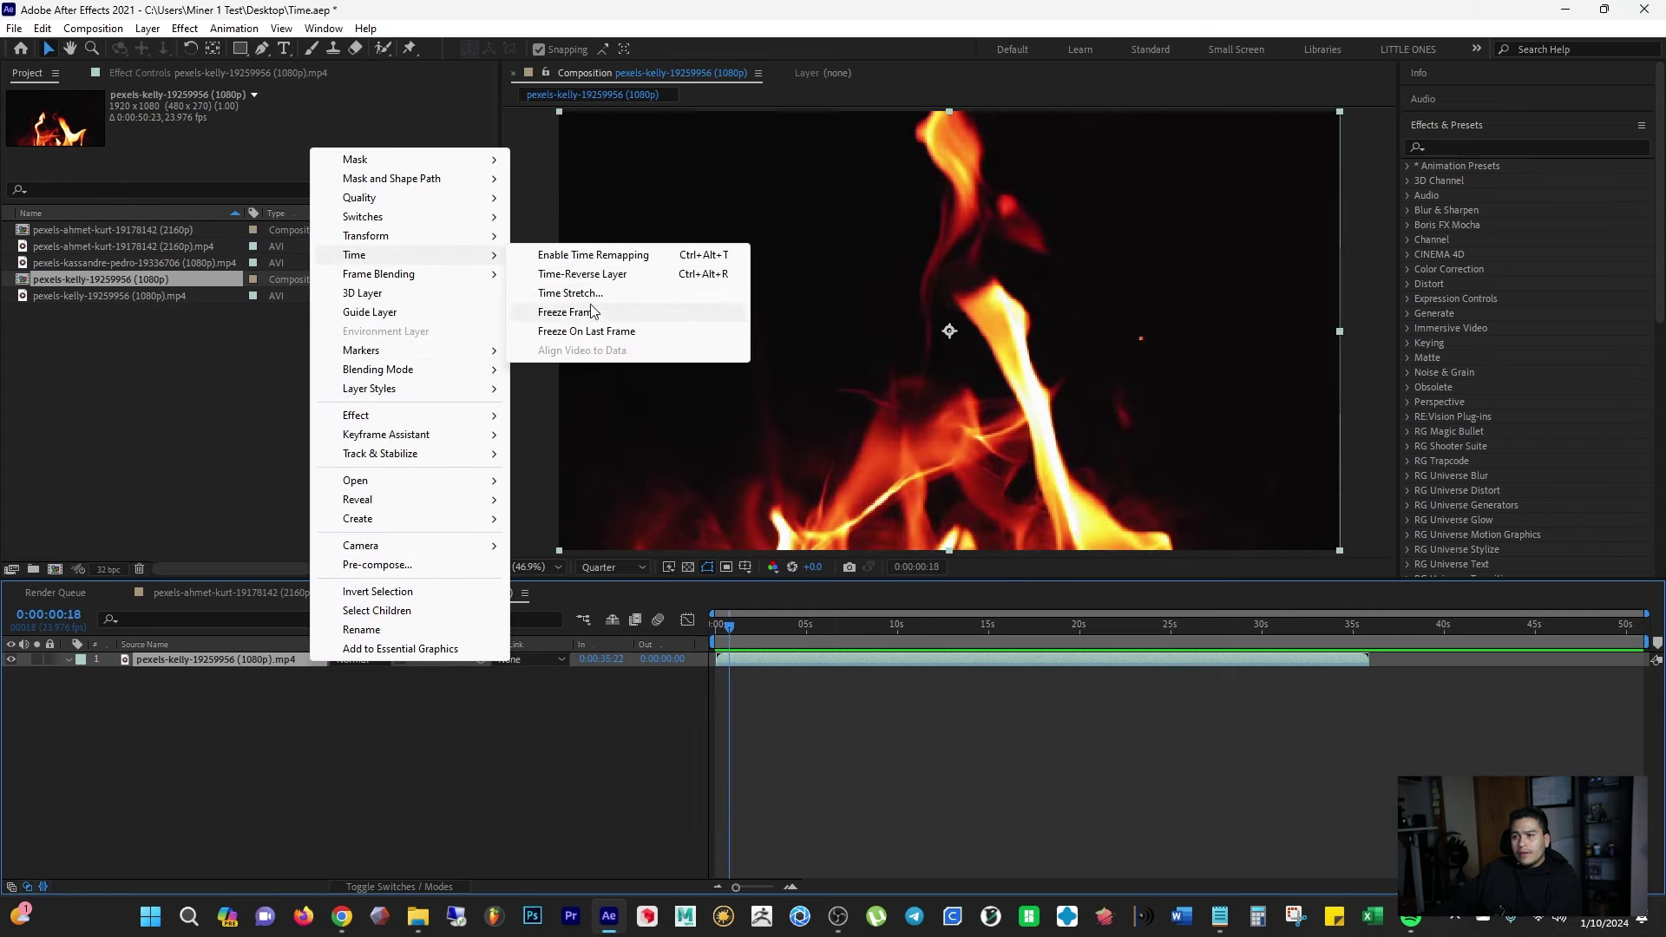
pyautogui.click(608, 293)
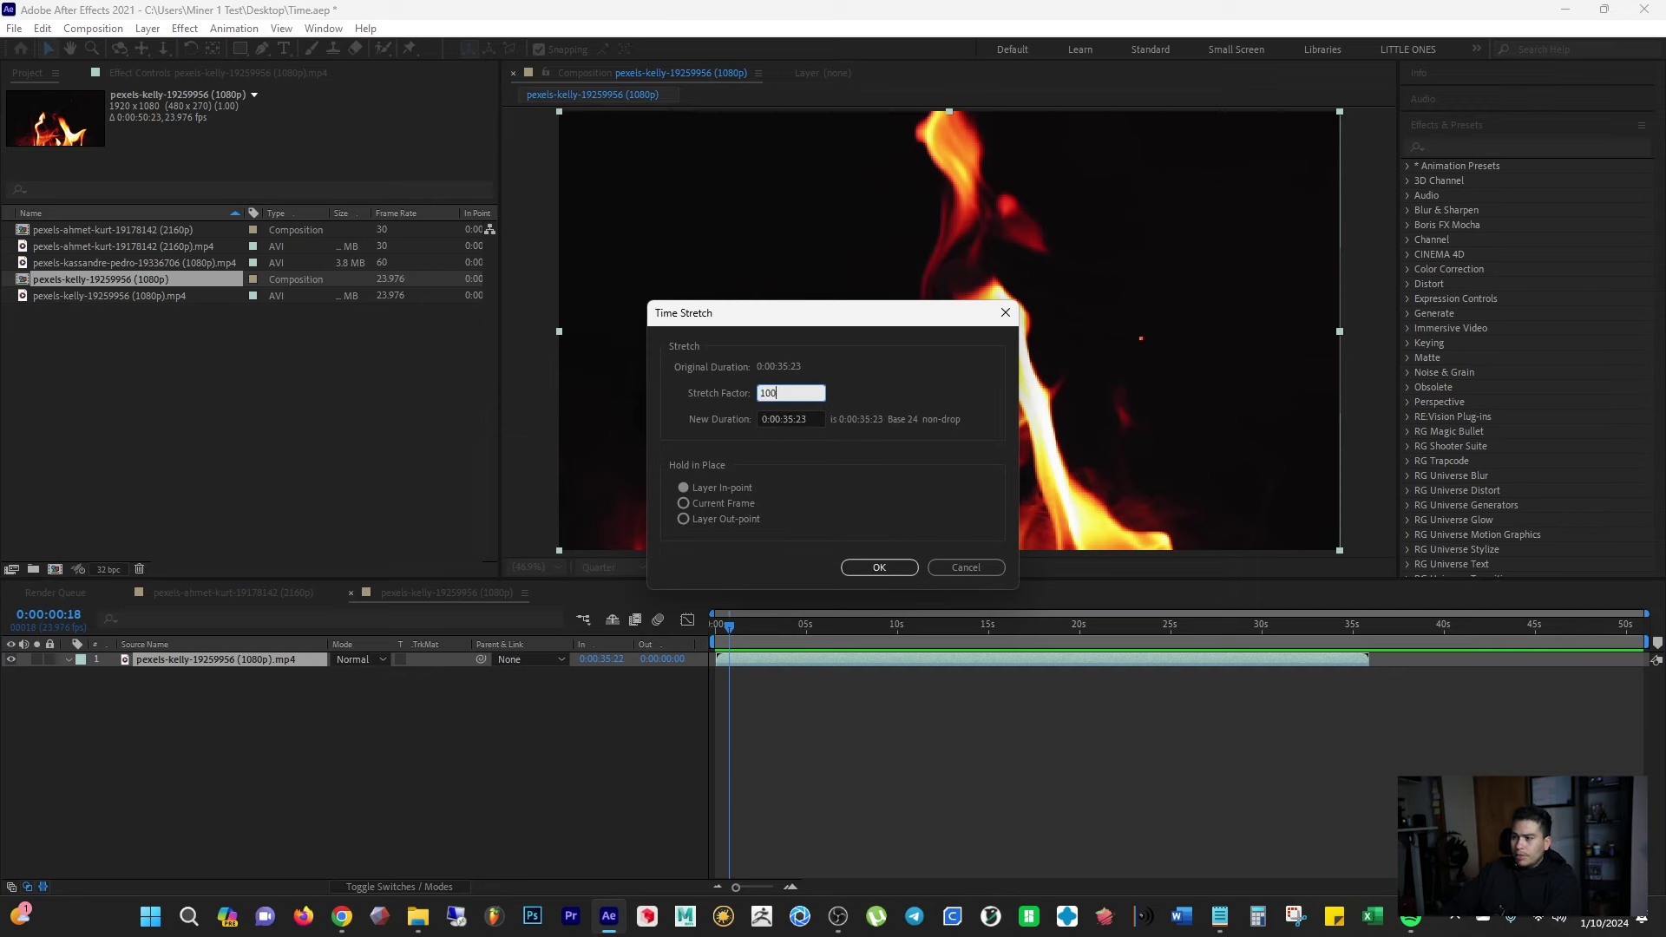
pyautogui.press('Return')
pyautogui.moveTo(1543, 662); pyautogui.dragTo(870, 663)
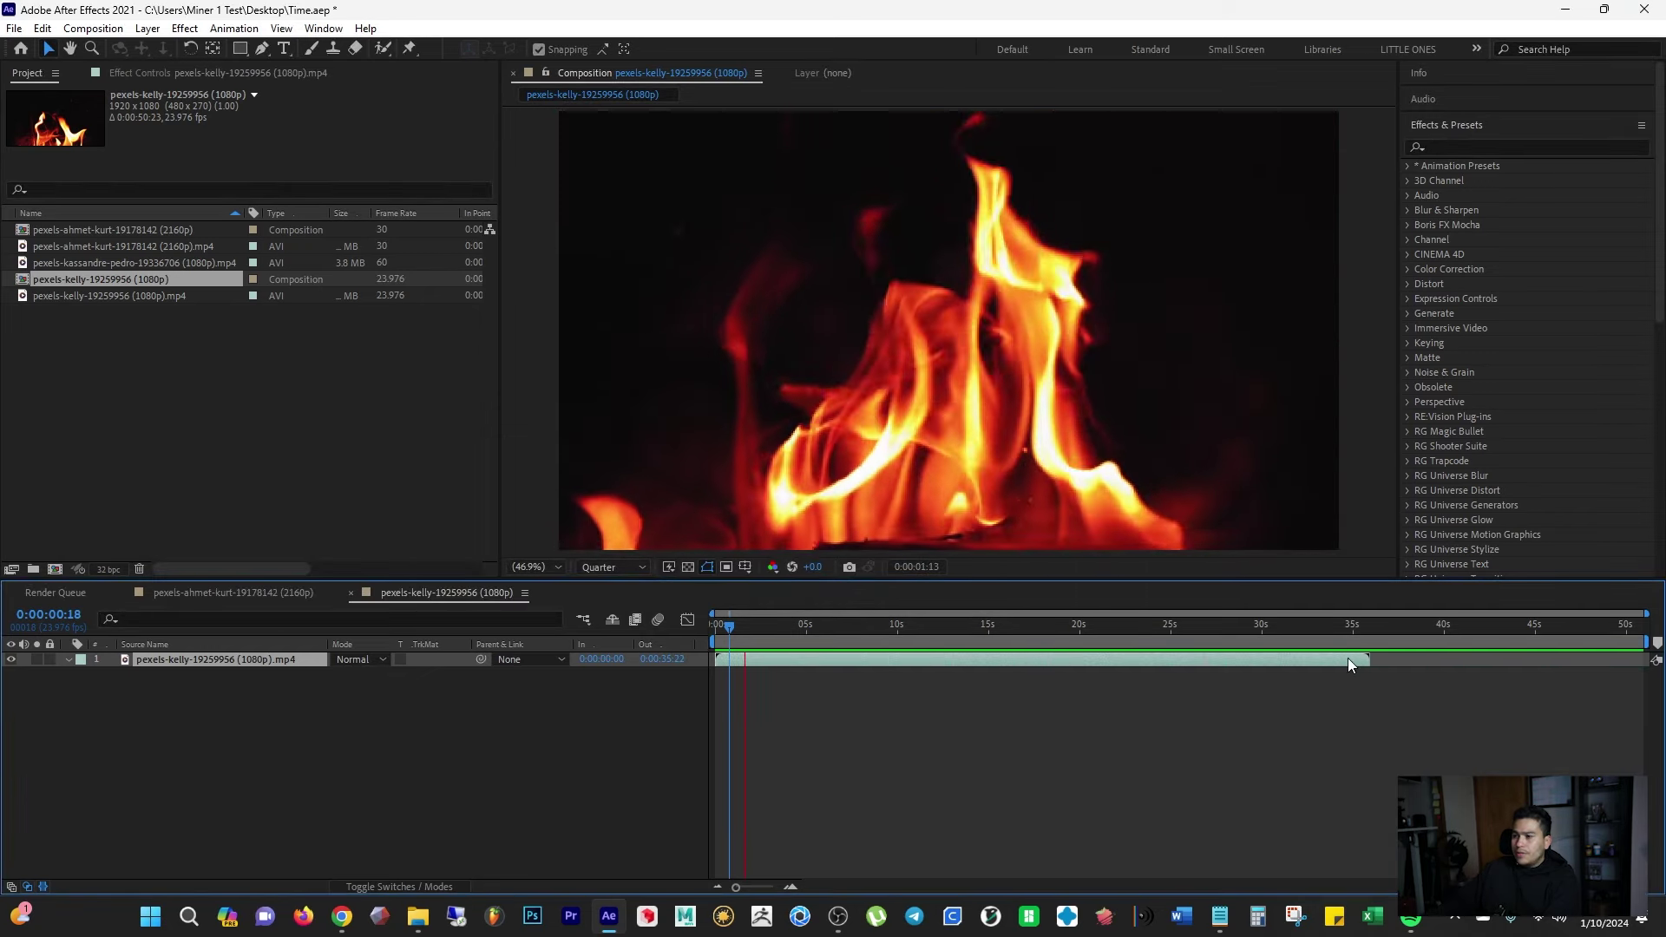
pyautogui.press('space')
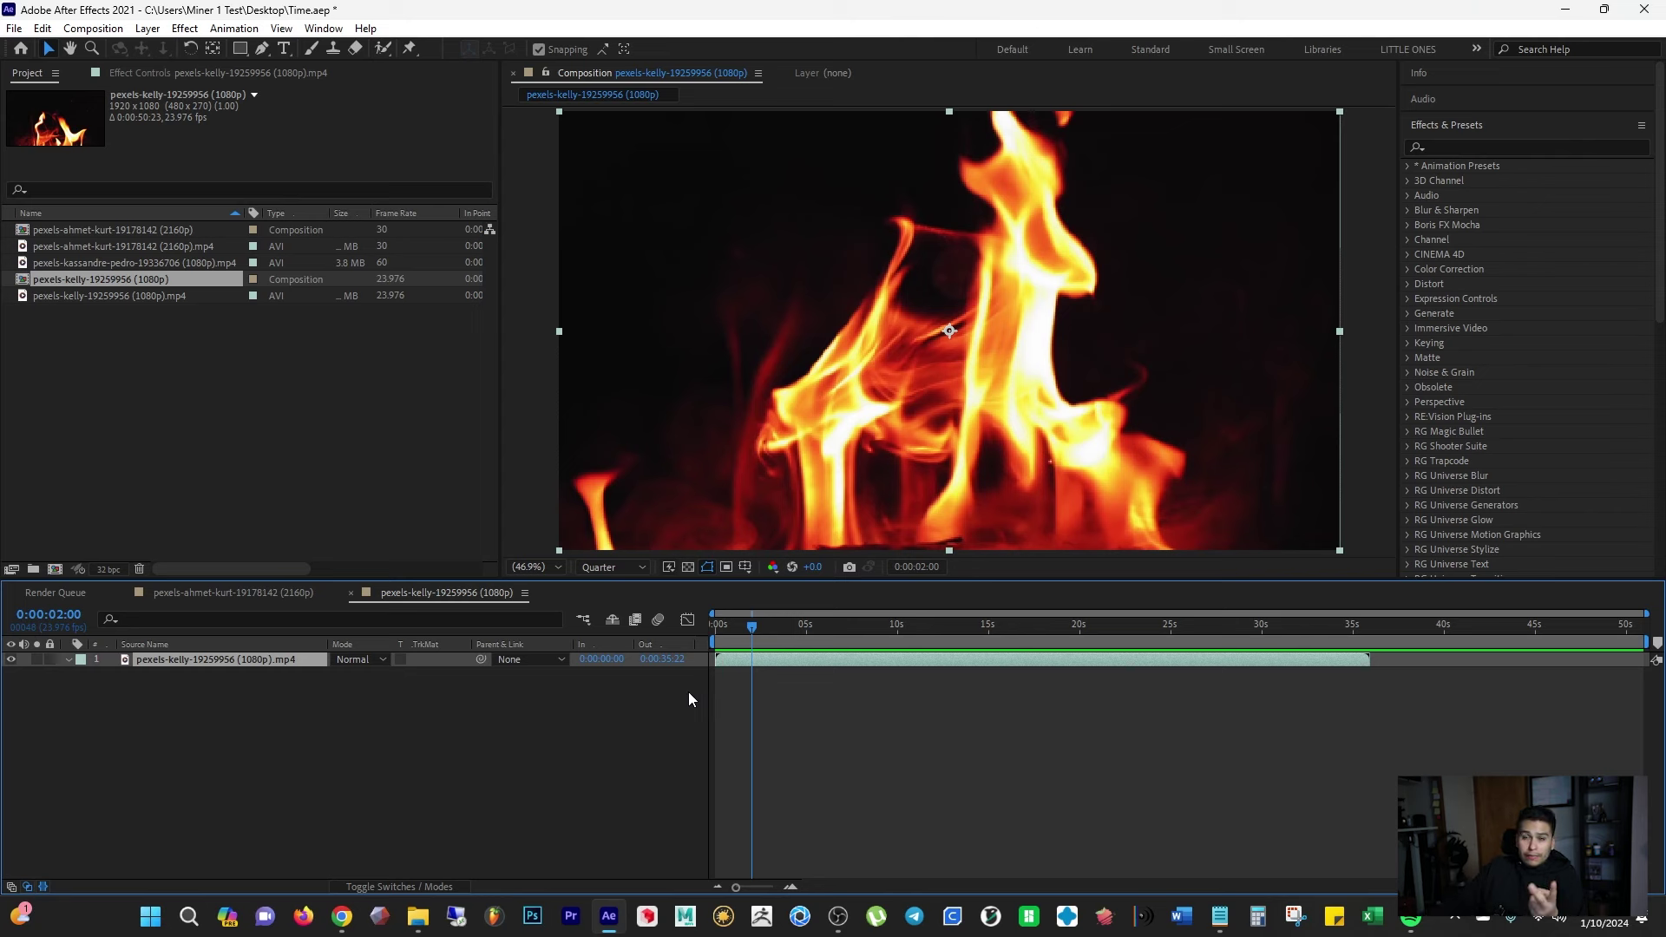
# Step: Enable Time Remapping on the fire layer and scrub the footage to 0:00:17:01
pyautogui.rightClick(222, 658)
pyautogui.moveTo(294, 255)
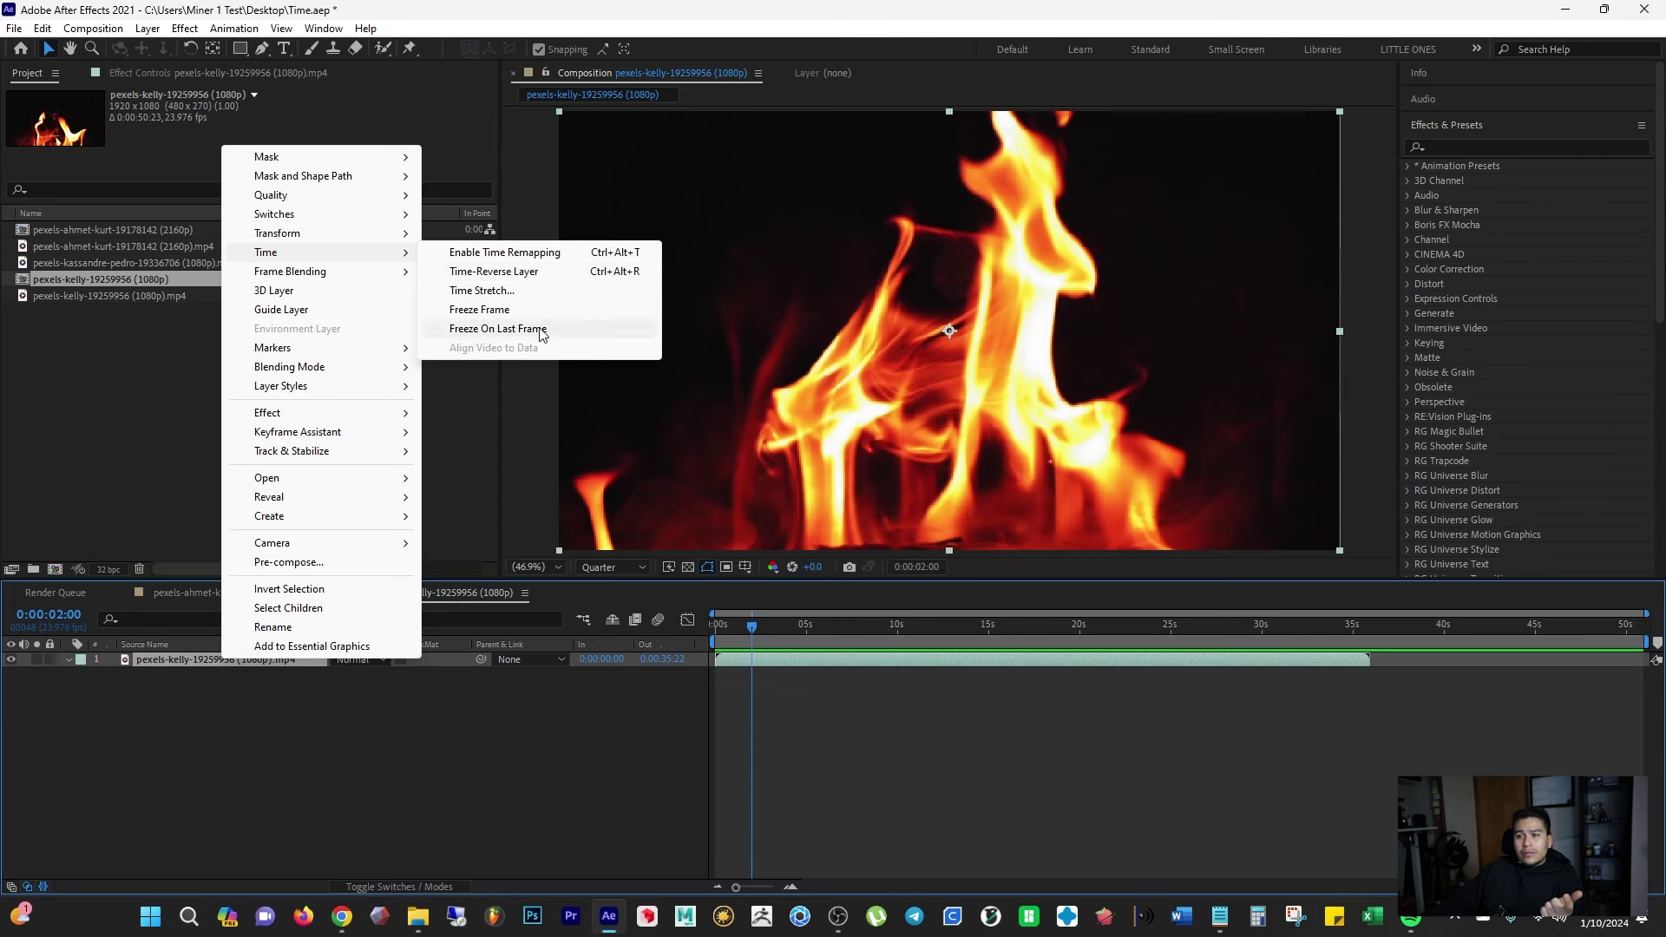
pyautogui.click(549, 253)
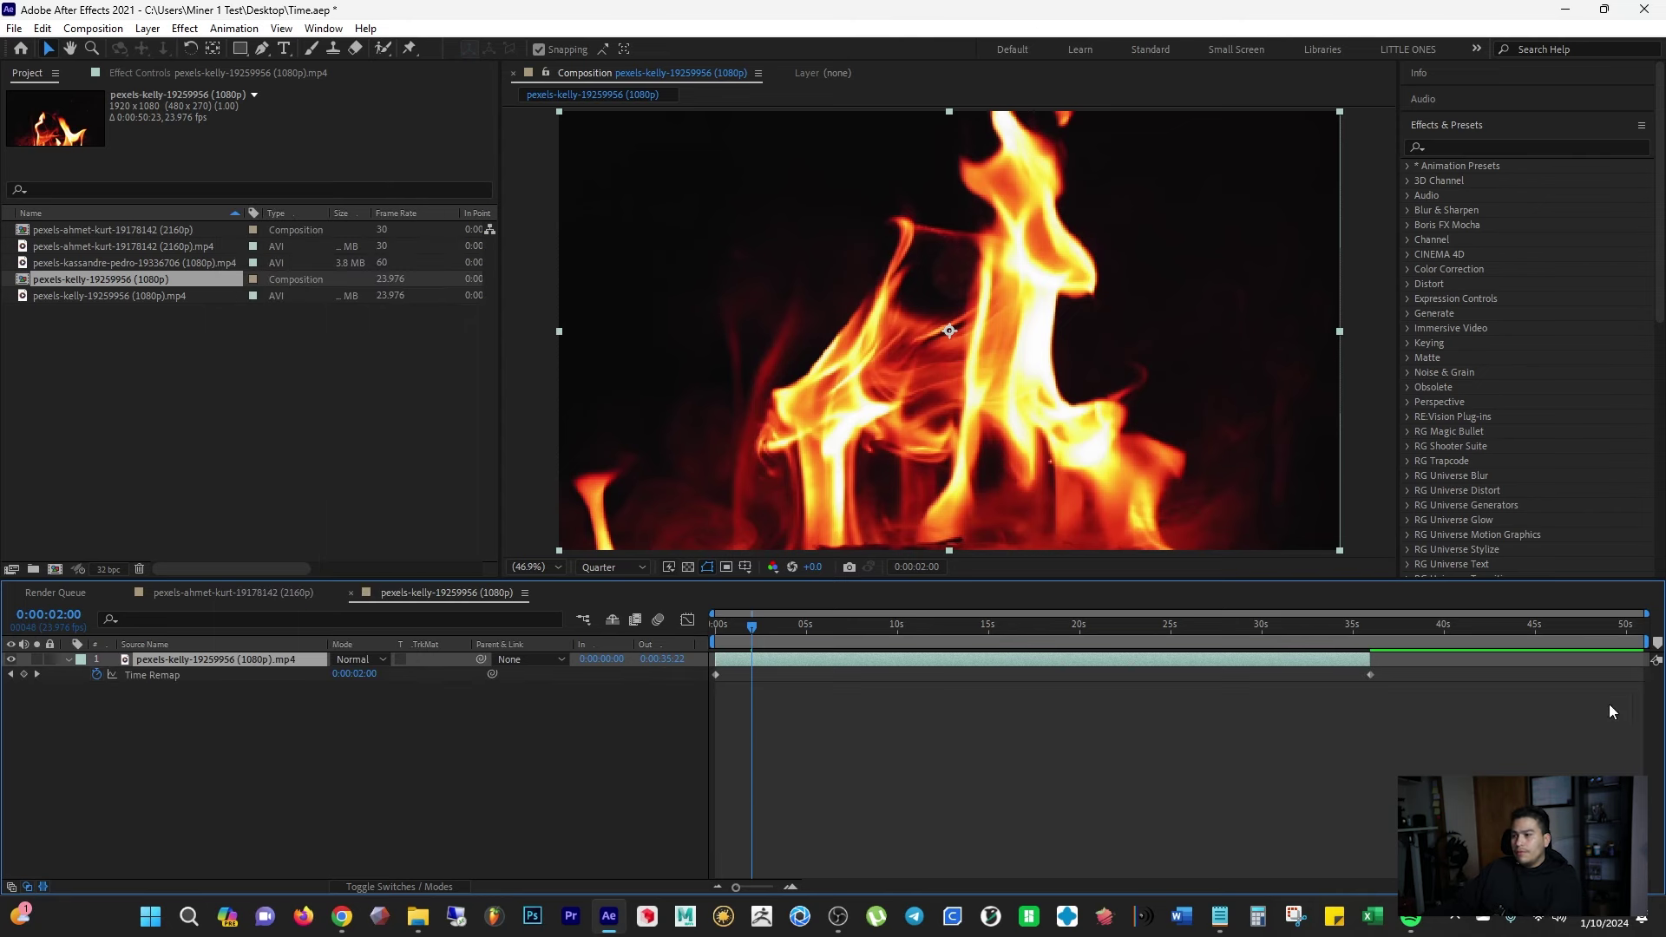
pyautogui.moveTo(758, 626); pyautogui.dragTo(967, 649)
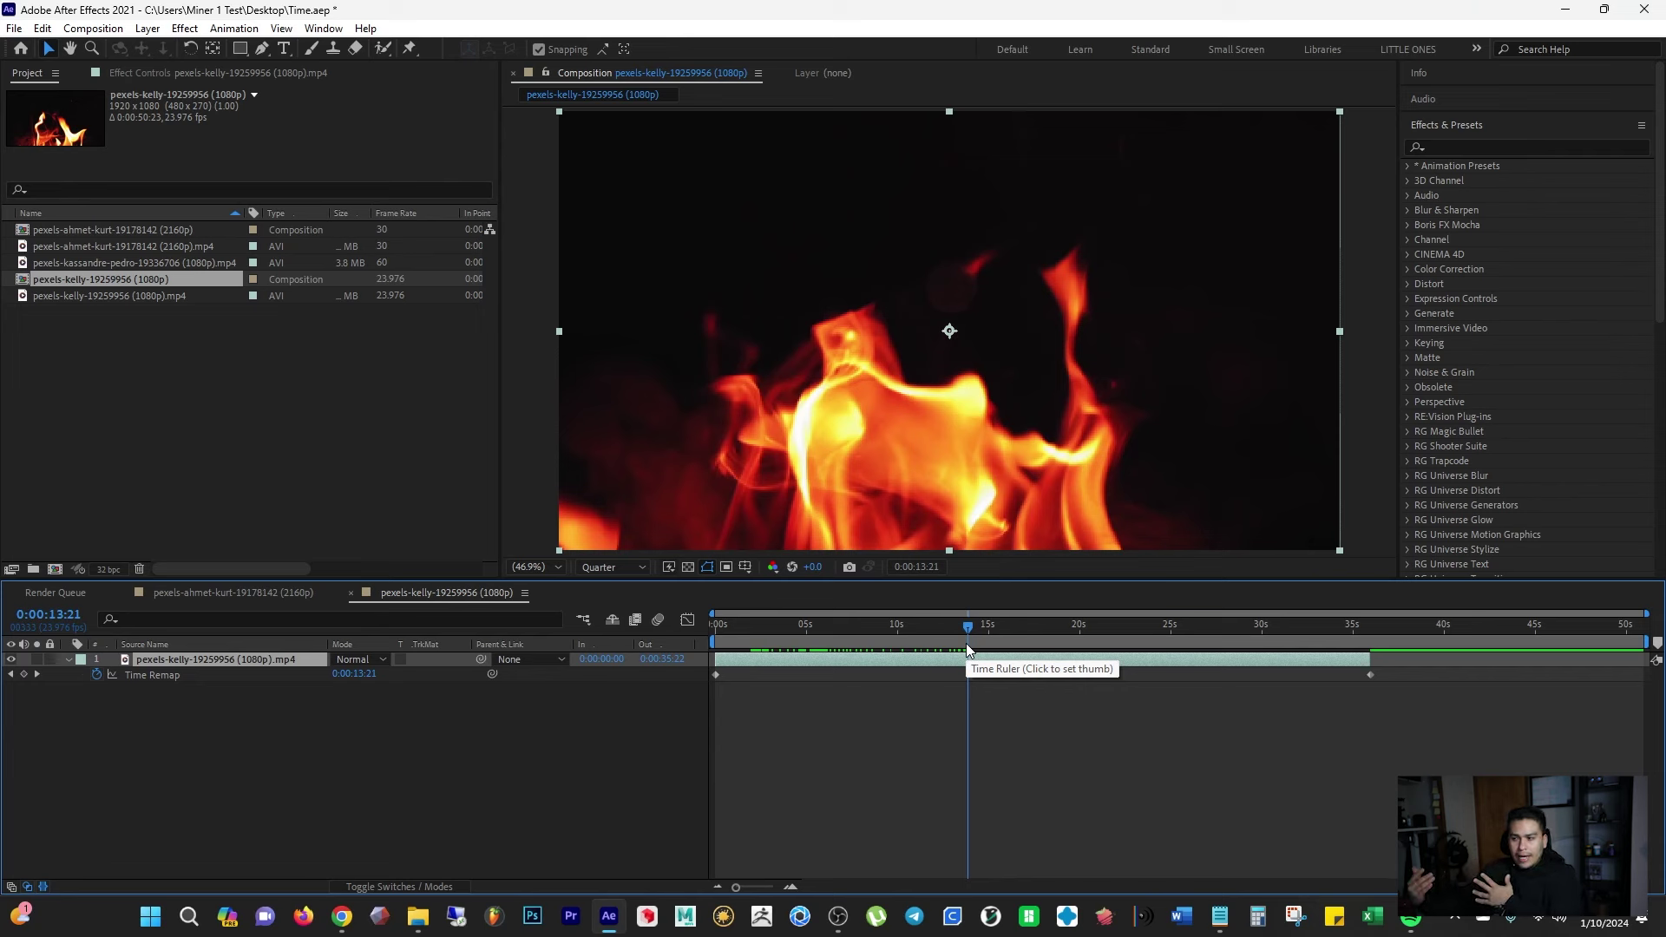
pyautogui.moveTo(966, 643); pyautogui.dragTo(1026, 640)
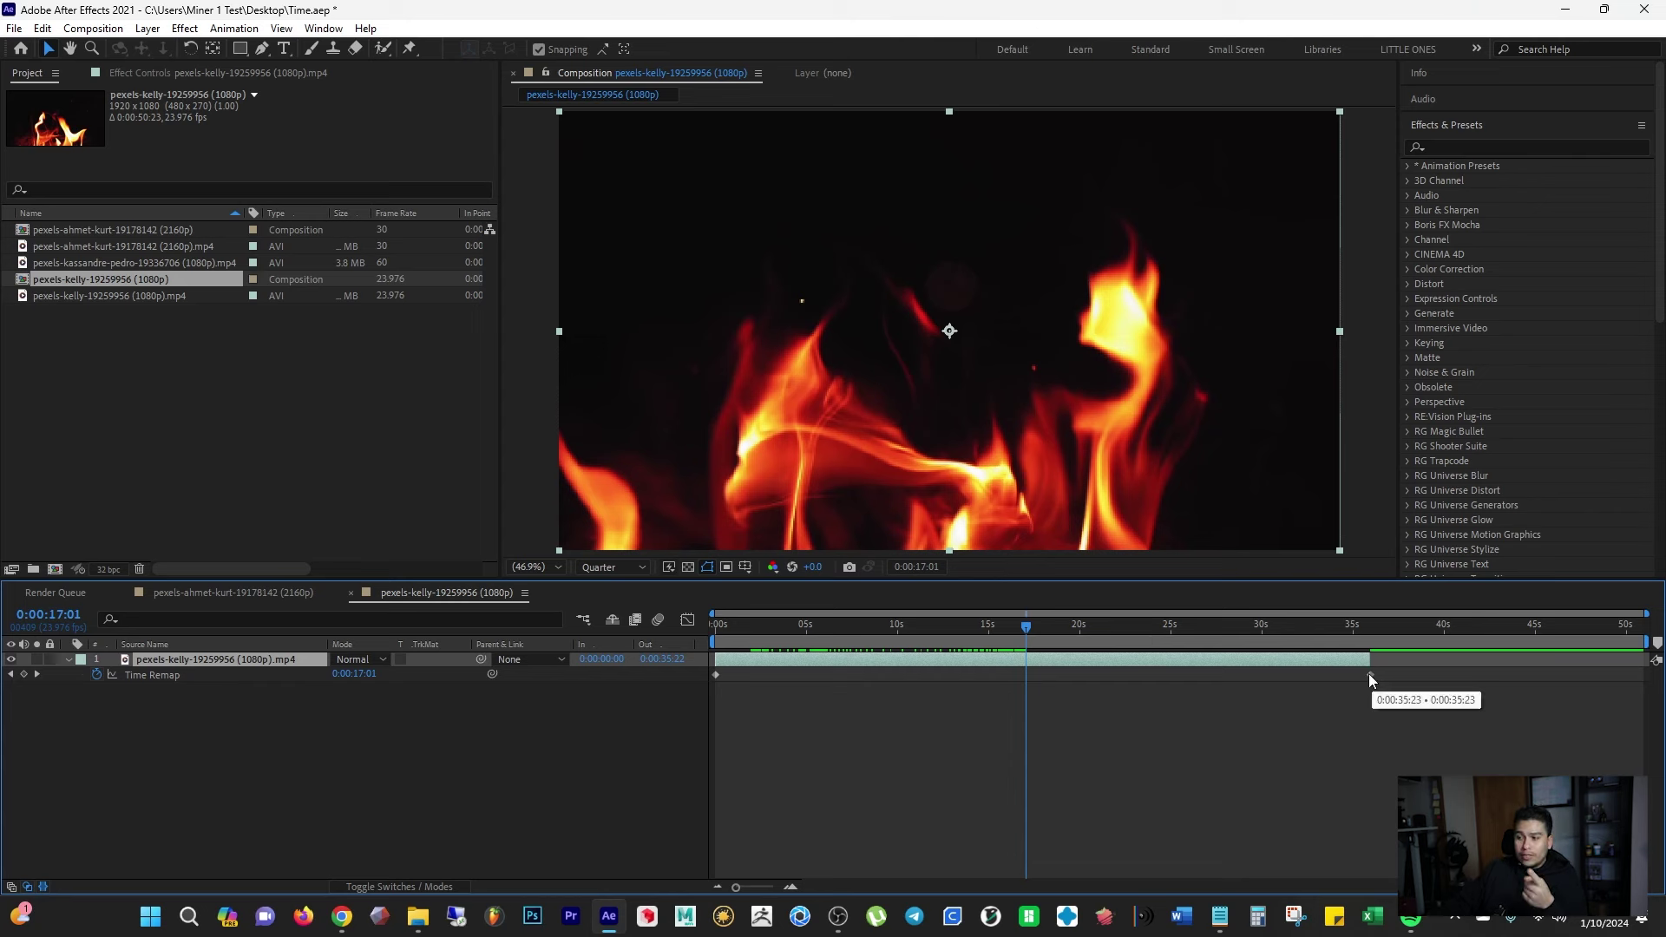
# Step: Move the last Time Remap keyframe to about 0:00:17 and play the footage from the start
pyautogui.moveTo(1373, 675); pyautogui.dragTo(1033, 663)
pyautogui.press('Home')
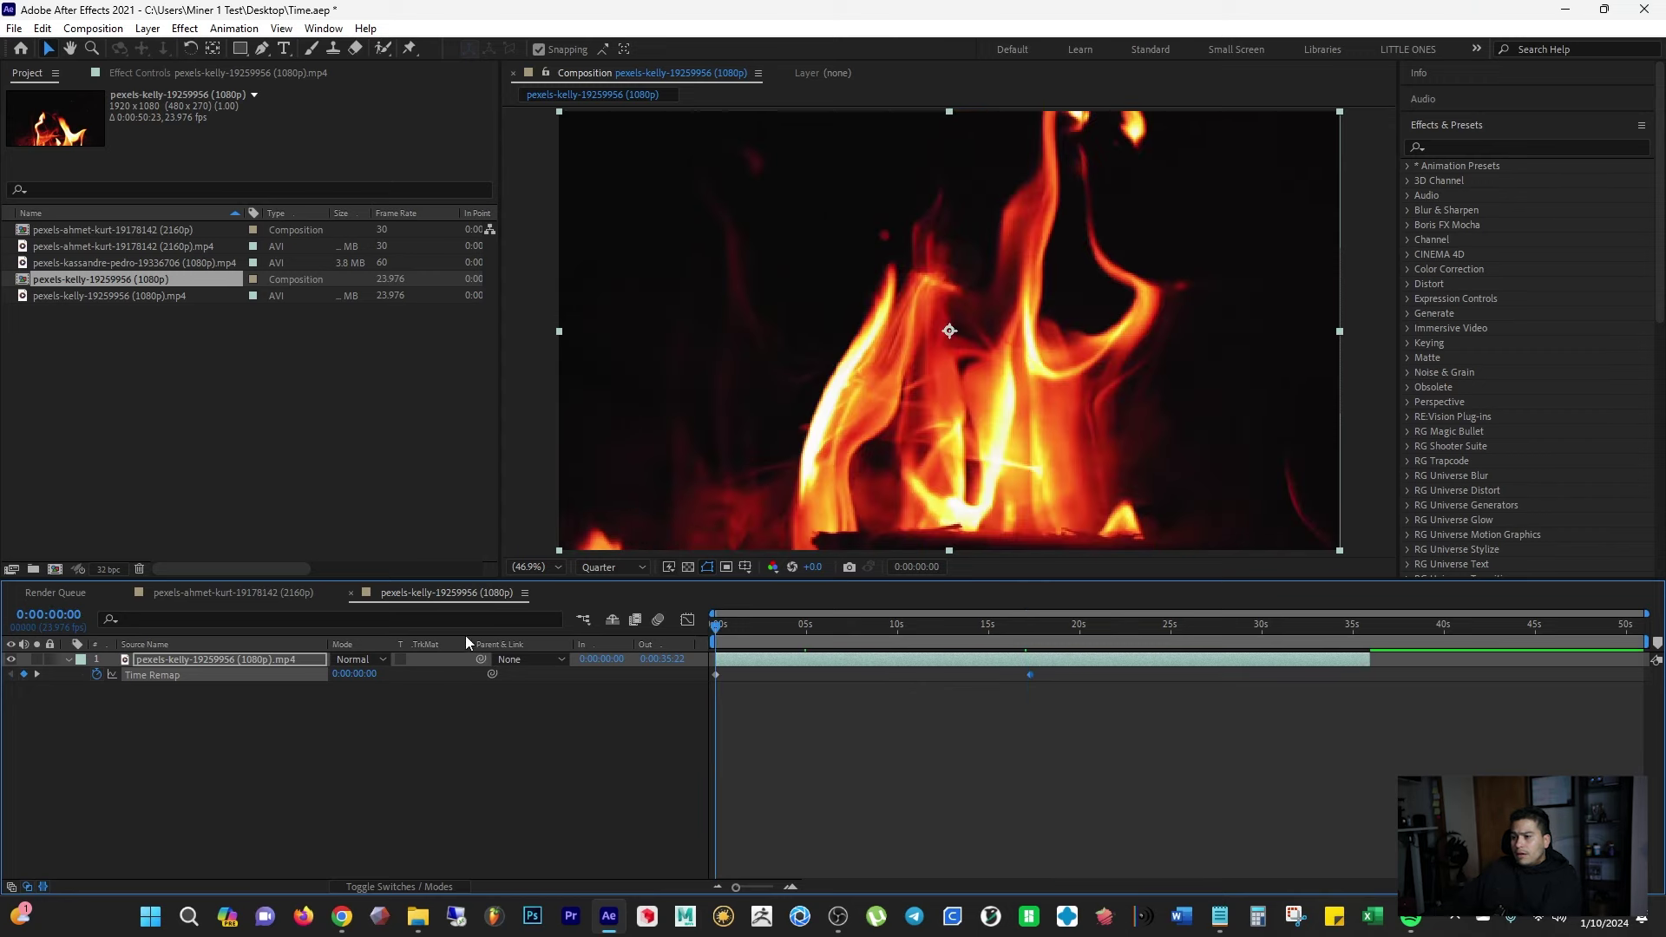
pyautogui.press('space')
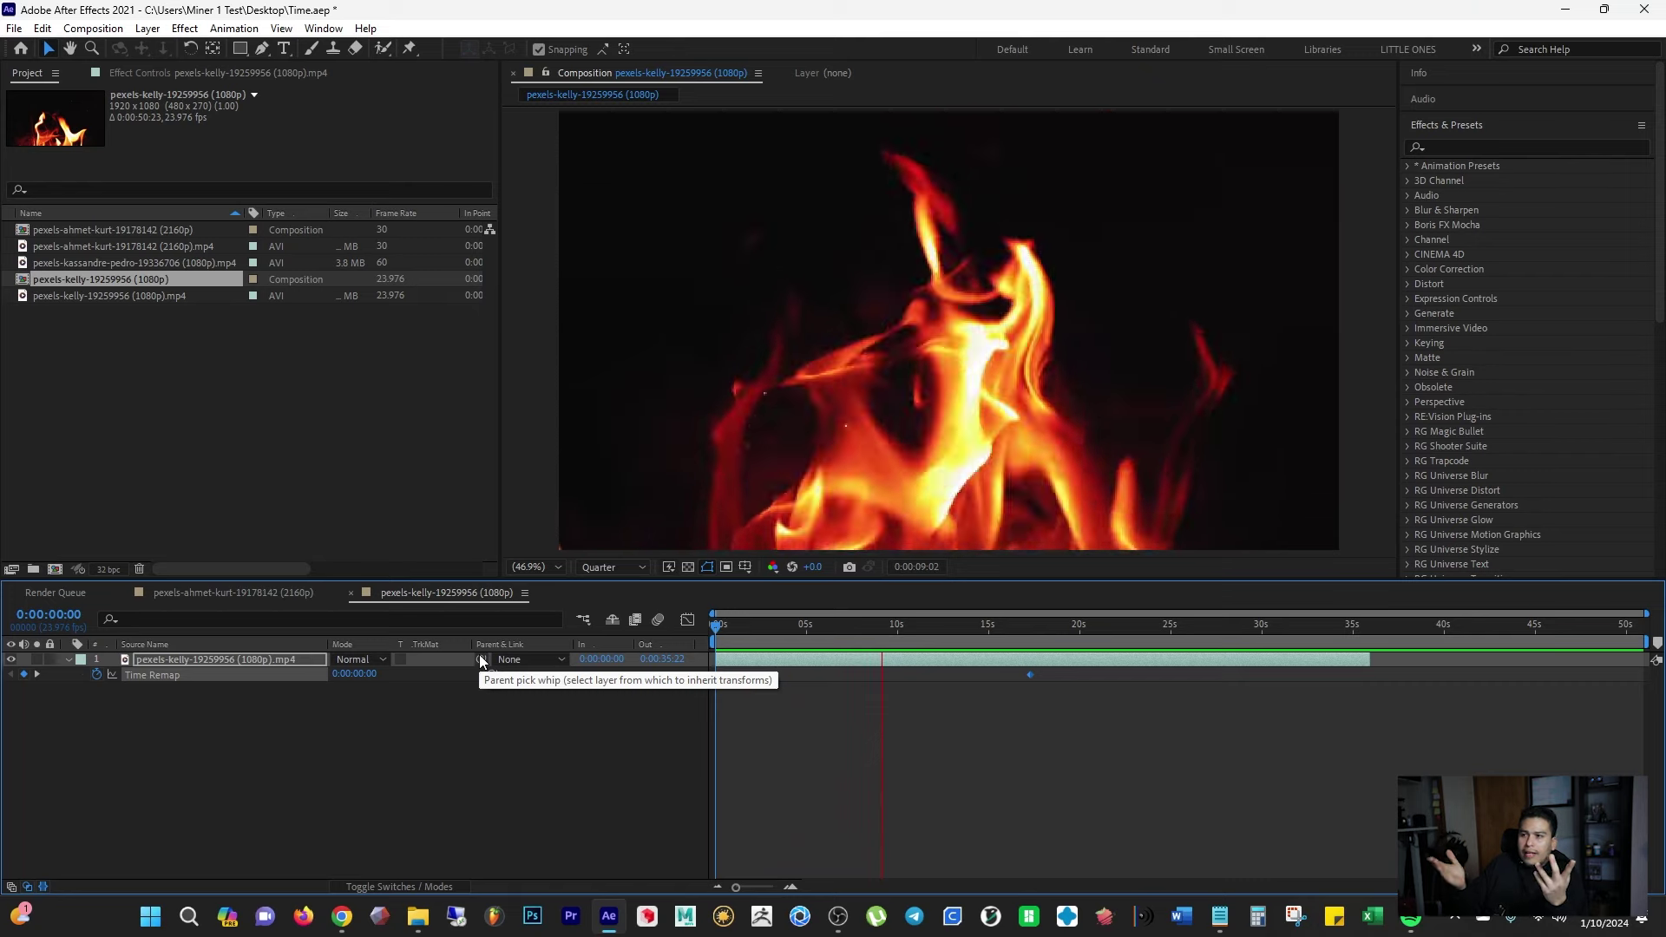
pyautogui.press('space')
# Step: Shift the last Time Remap keyframe earlier to about 0:00:15 and play the footage again from the start
pyautogui.moveTo(1029, 674); pyautogui.dragTo(984, 674)
pyautogui.press('space')
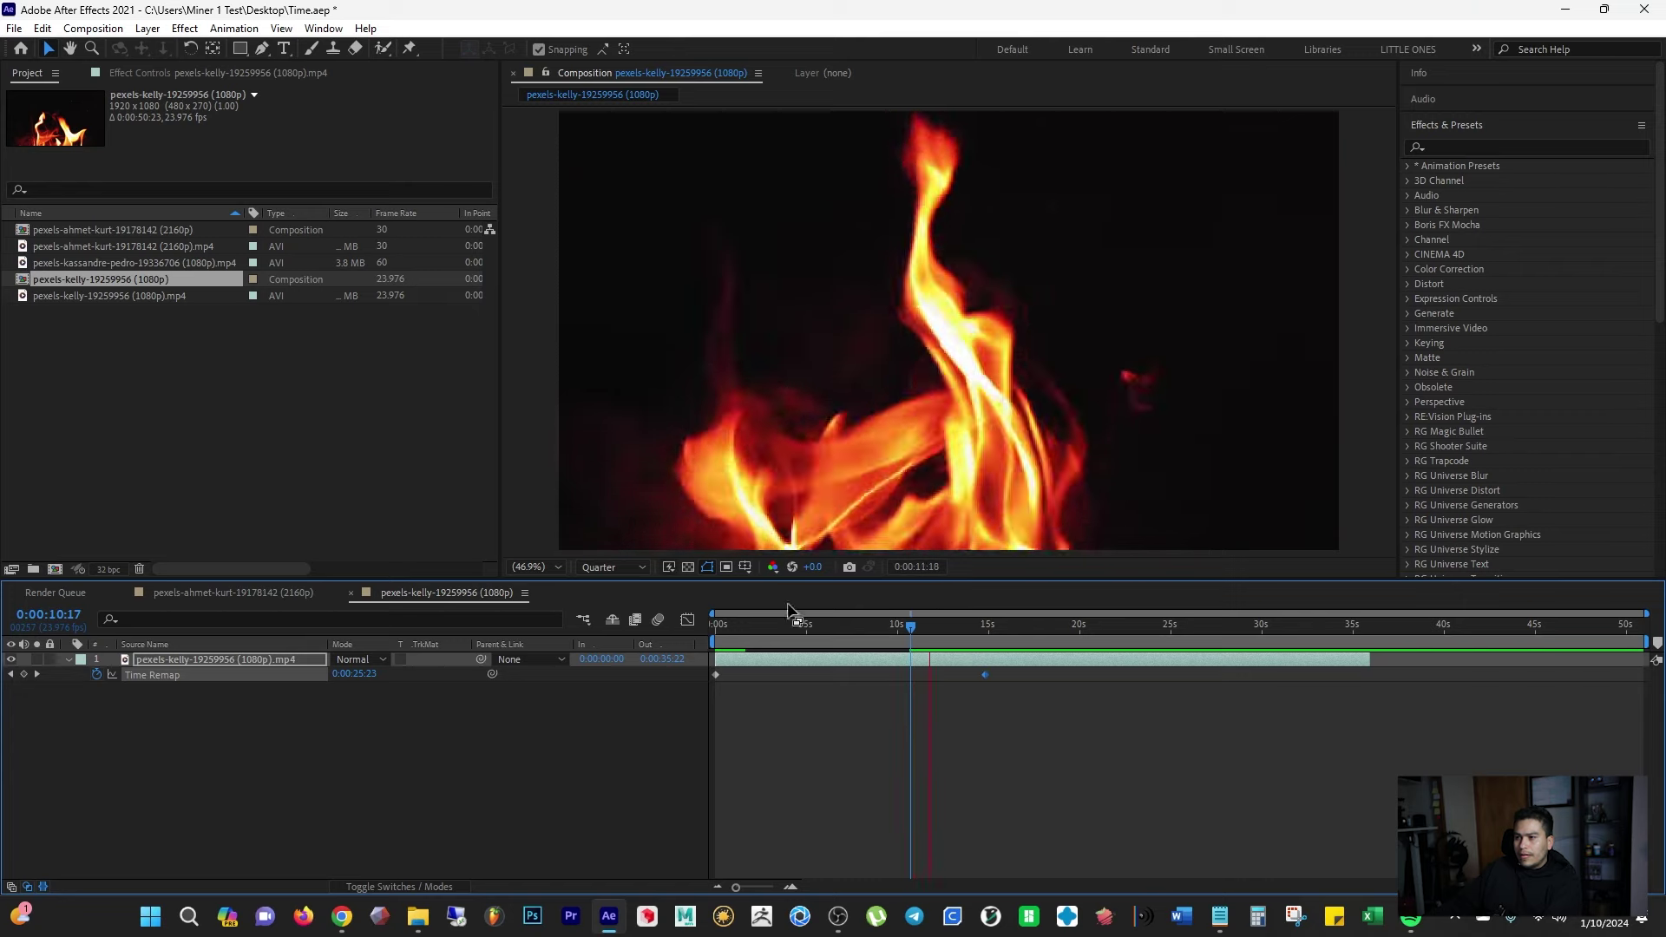
pyautogui.press('Home')
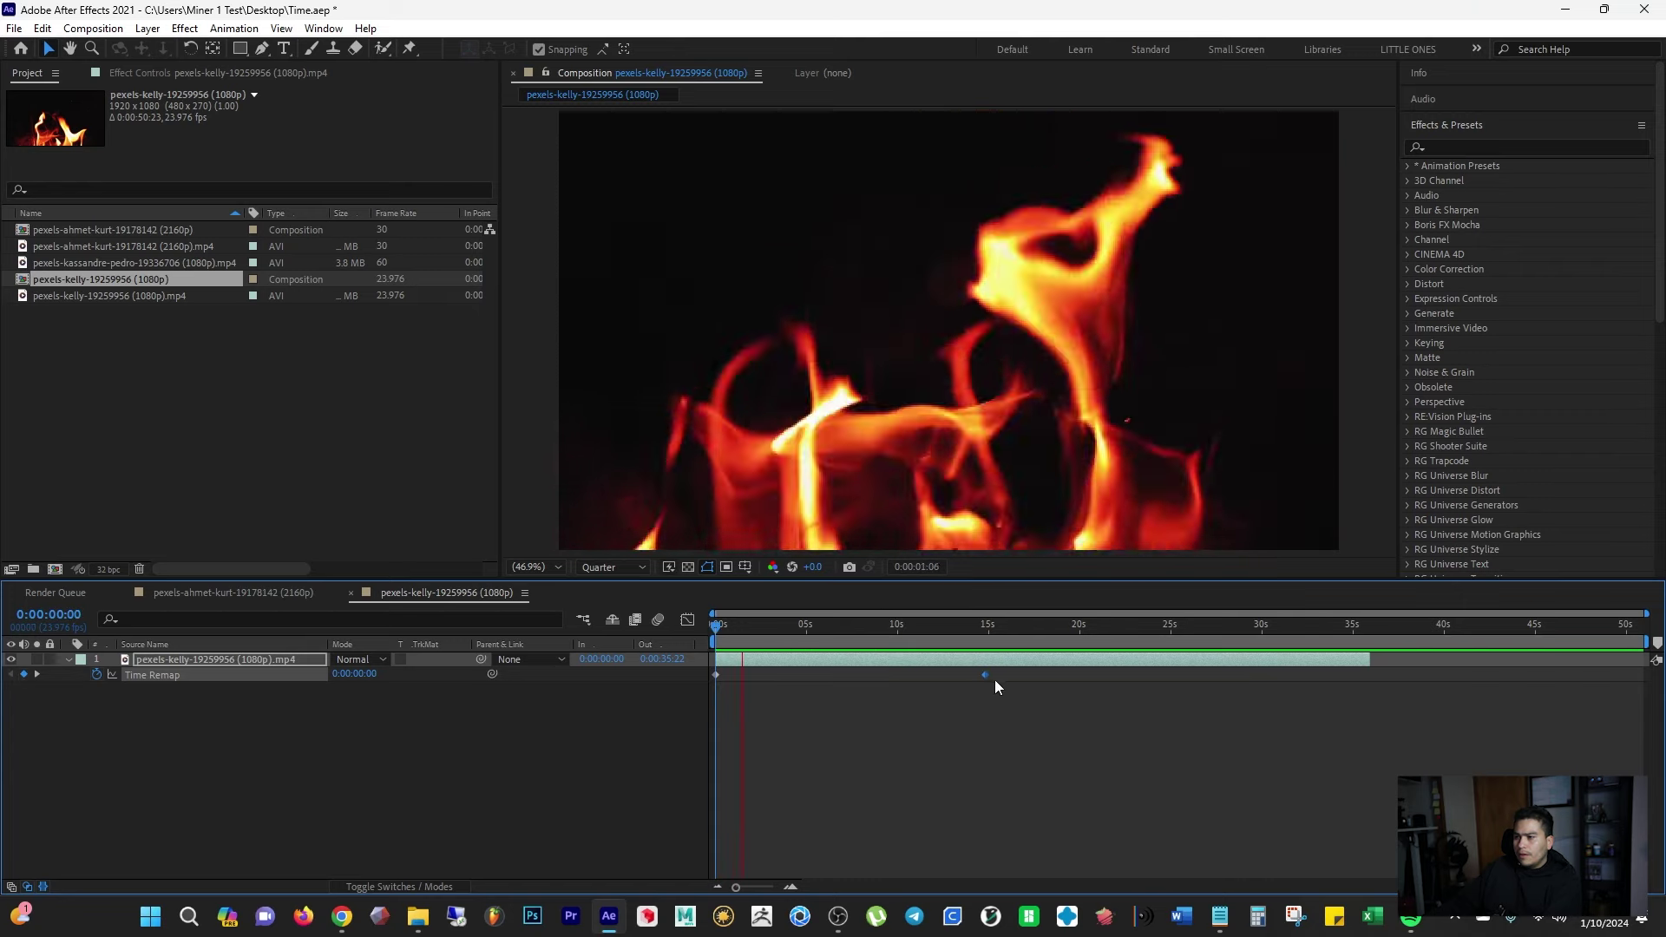
# Step: Try the last Time Remap keyframe at about 0:00:13, readjust it to about 0:00:14, and play past the layer's end
pyautogui.moveTo(984, 675); pyautogui.dragTo(952, 675)
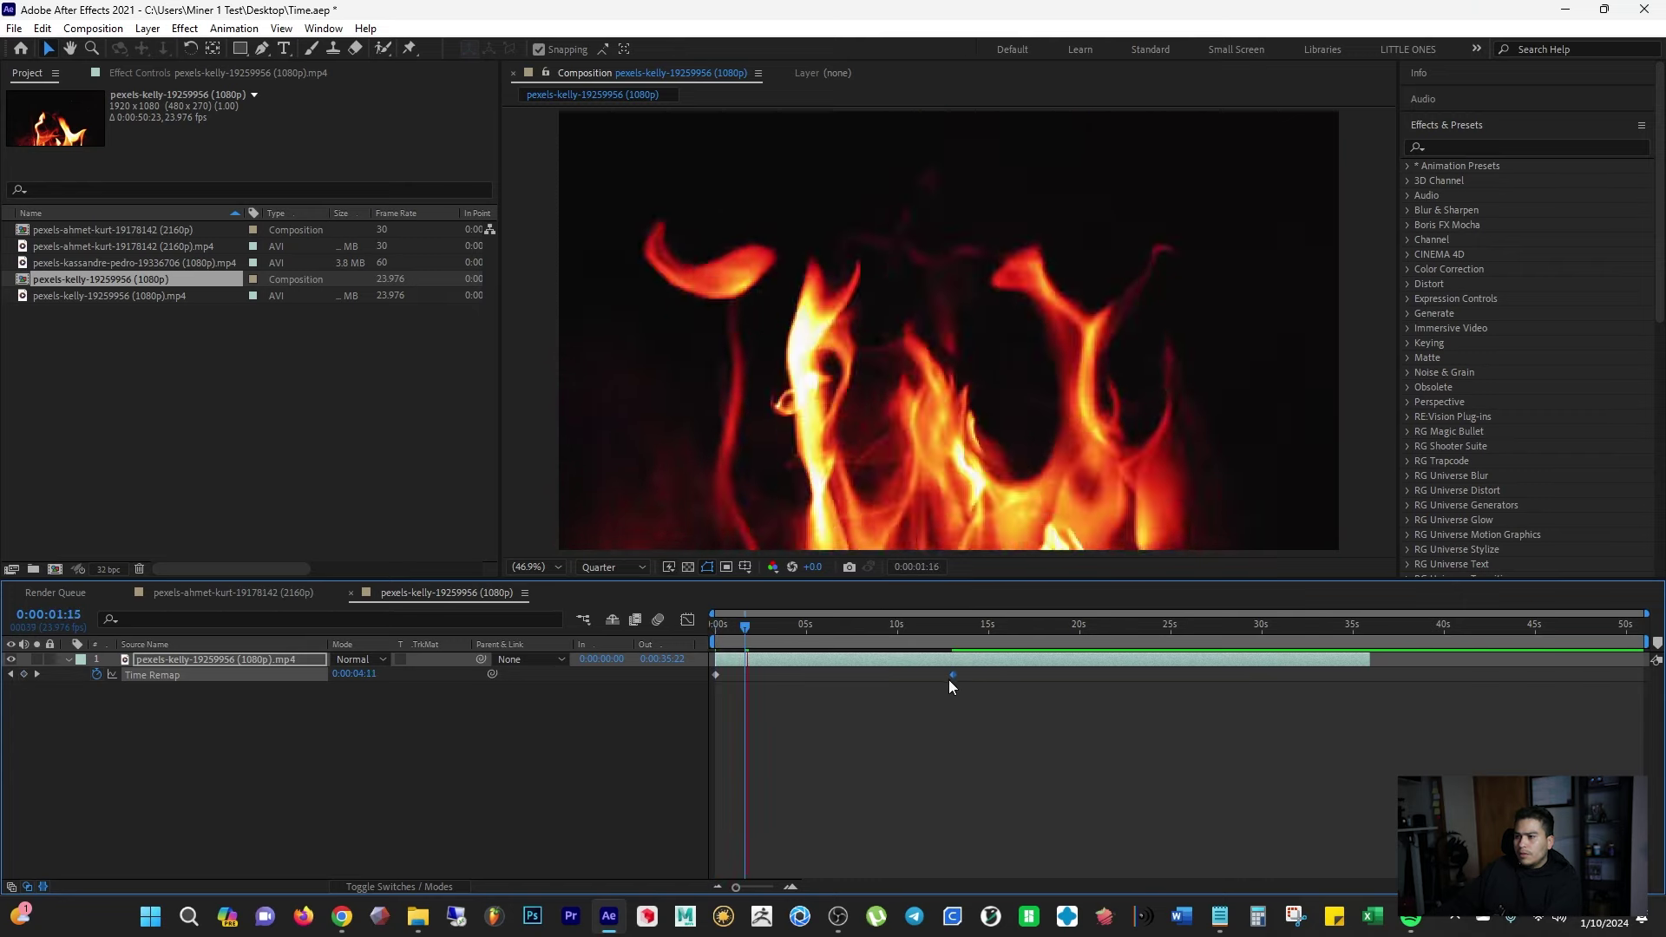
pyautogui.moveTo(951, 680)
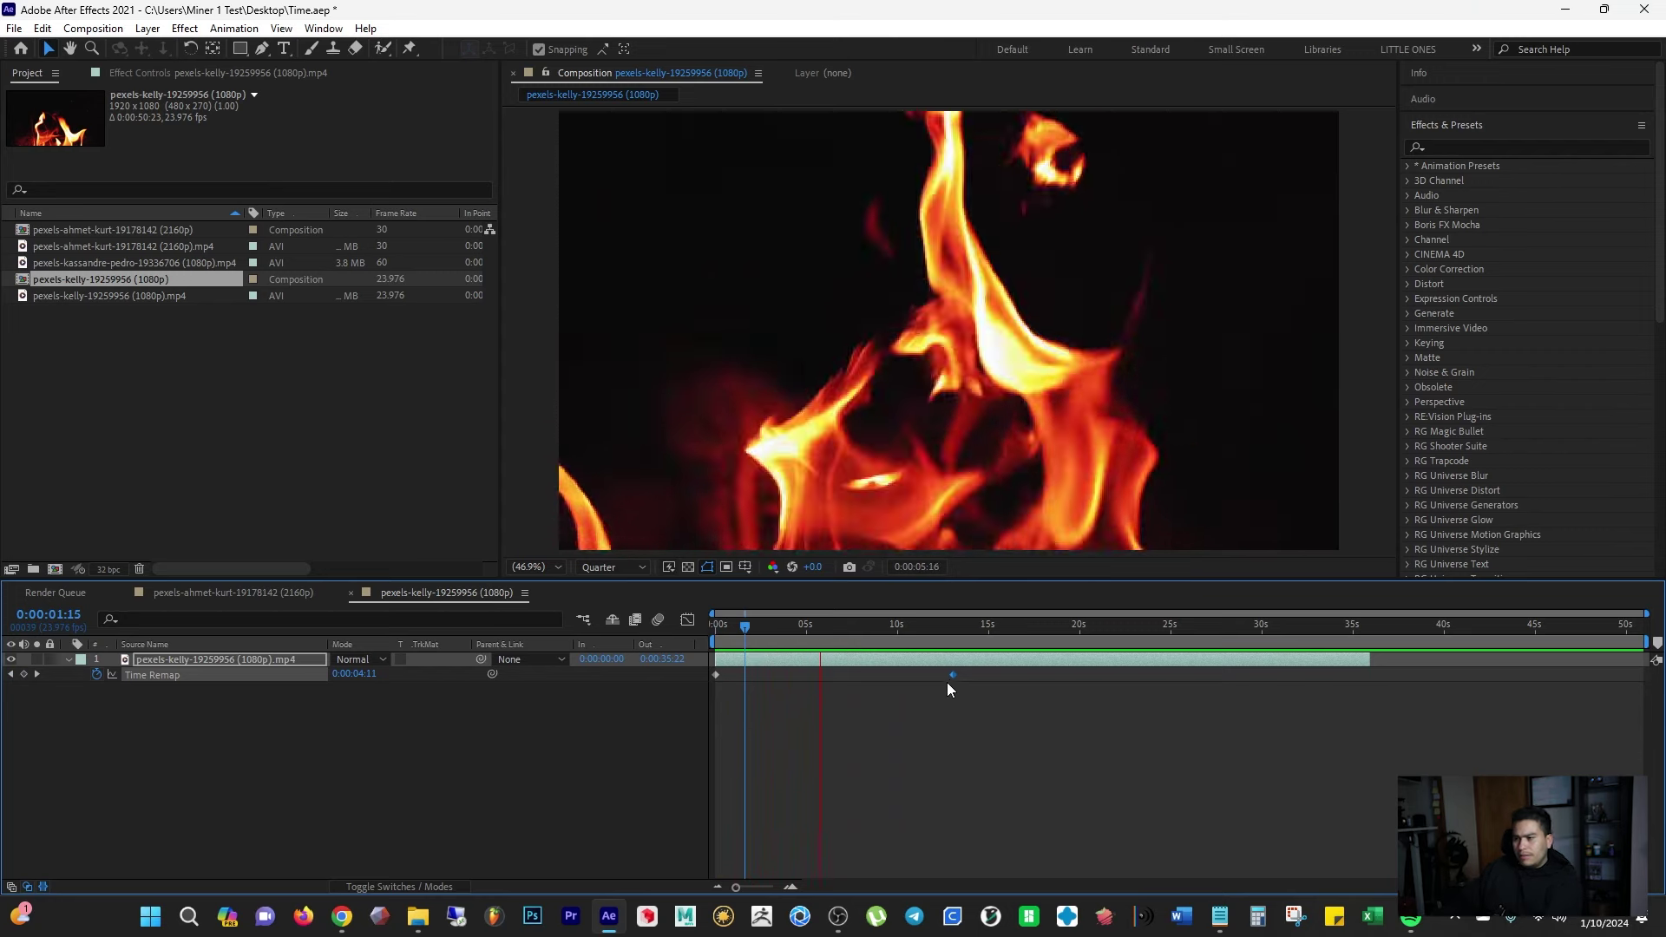
pyautogui.moveTo(955, 677); pyautogui.dragTo(963, 677)
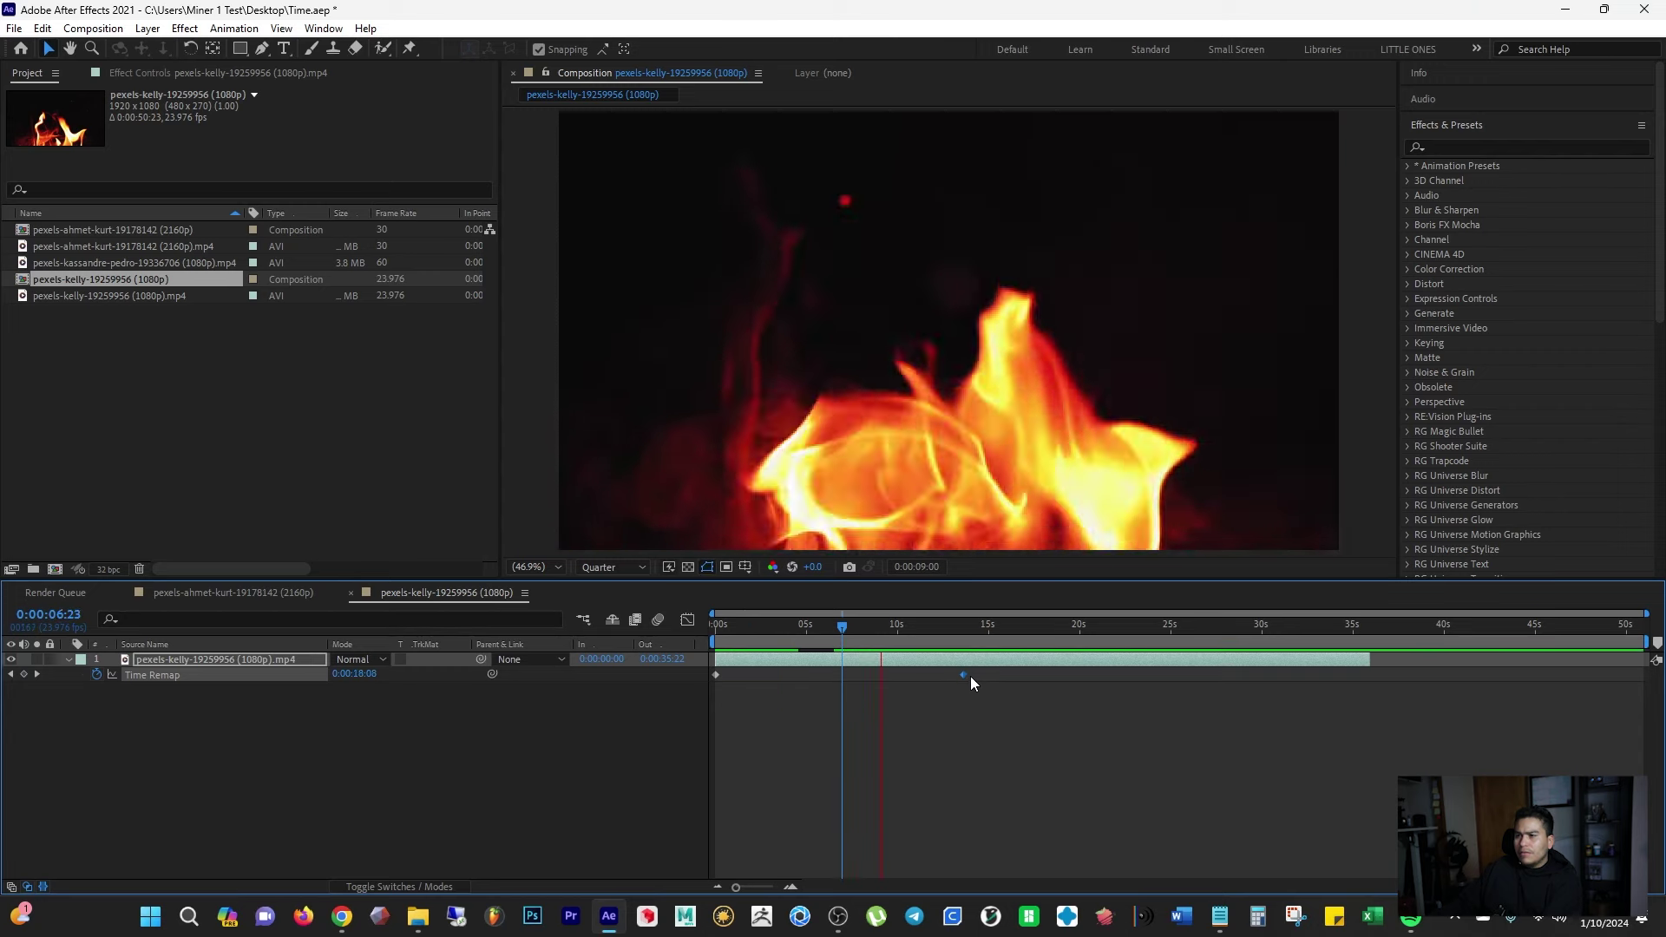
pyautogui.moveTo(967, 675); pyautogui.dragTo(976, 676)
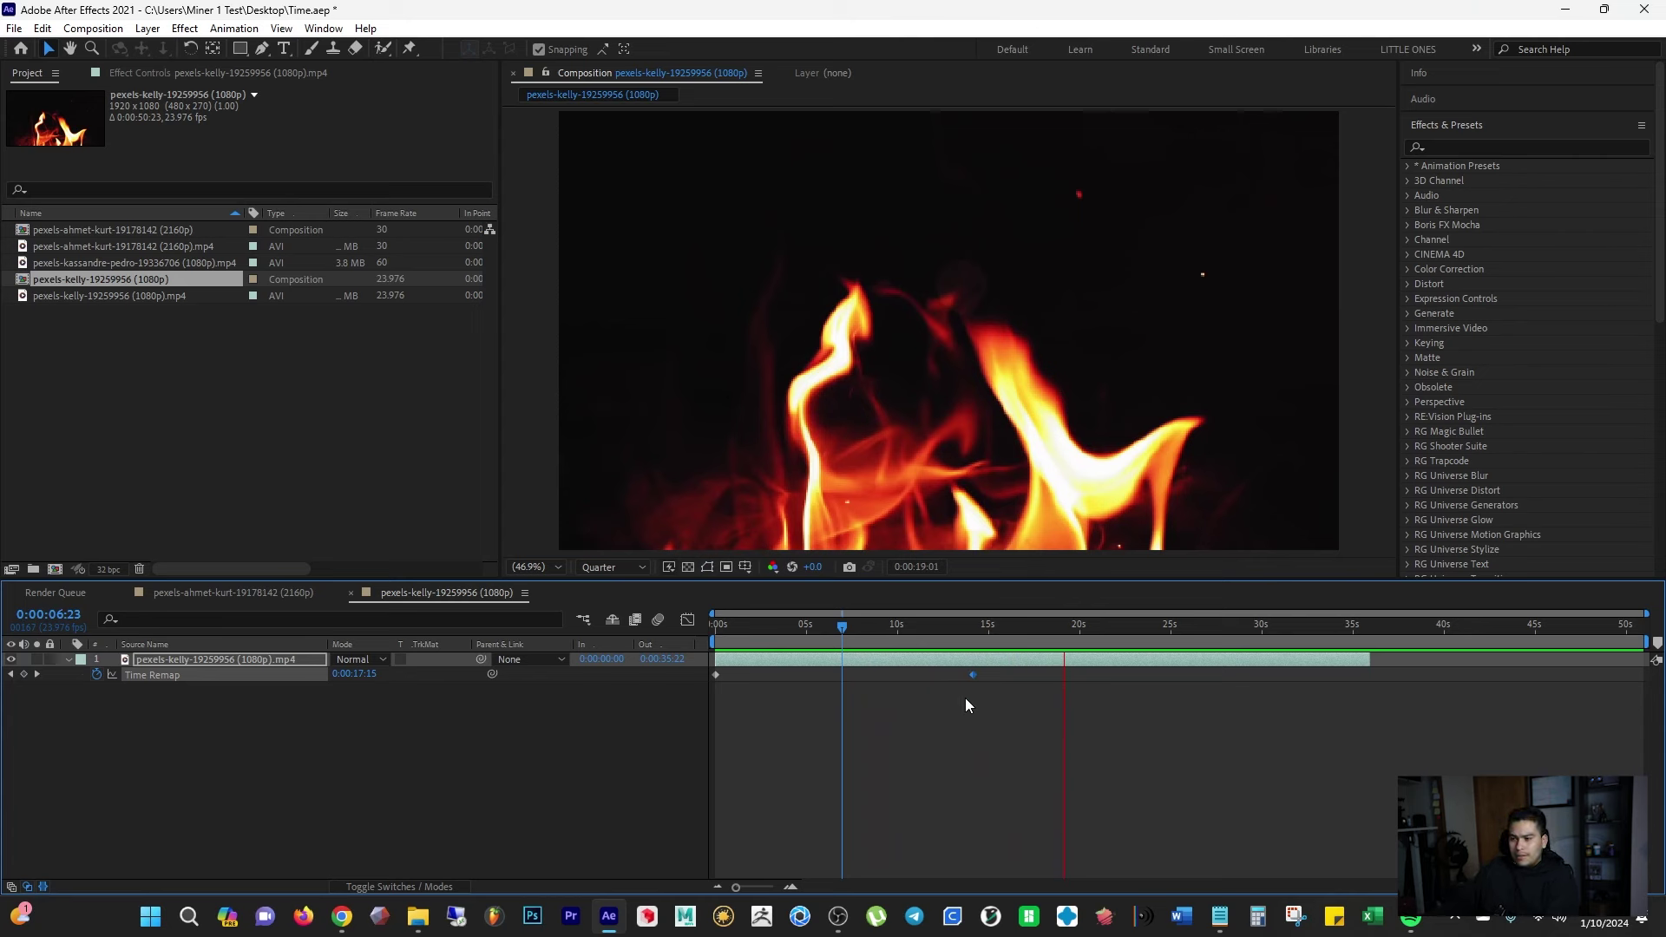
pyautogui.moveTo(974, 679)
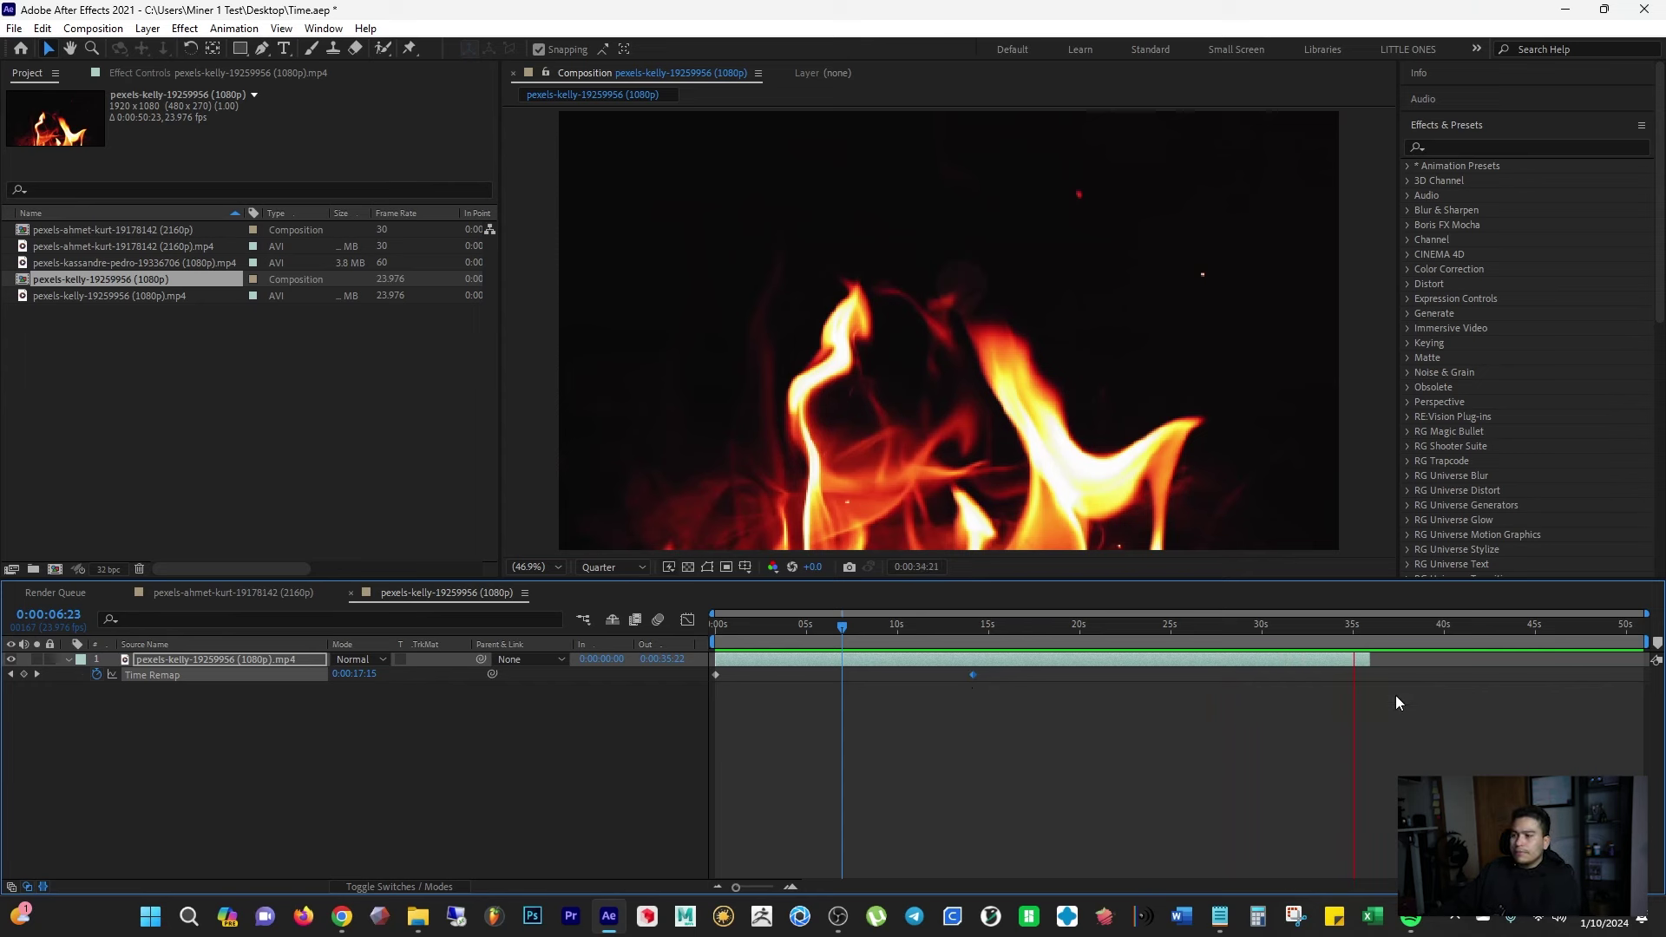
pyautogui.press('space')
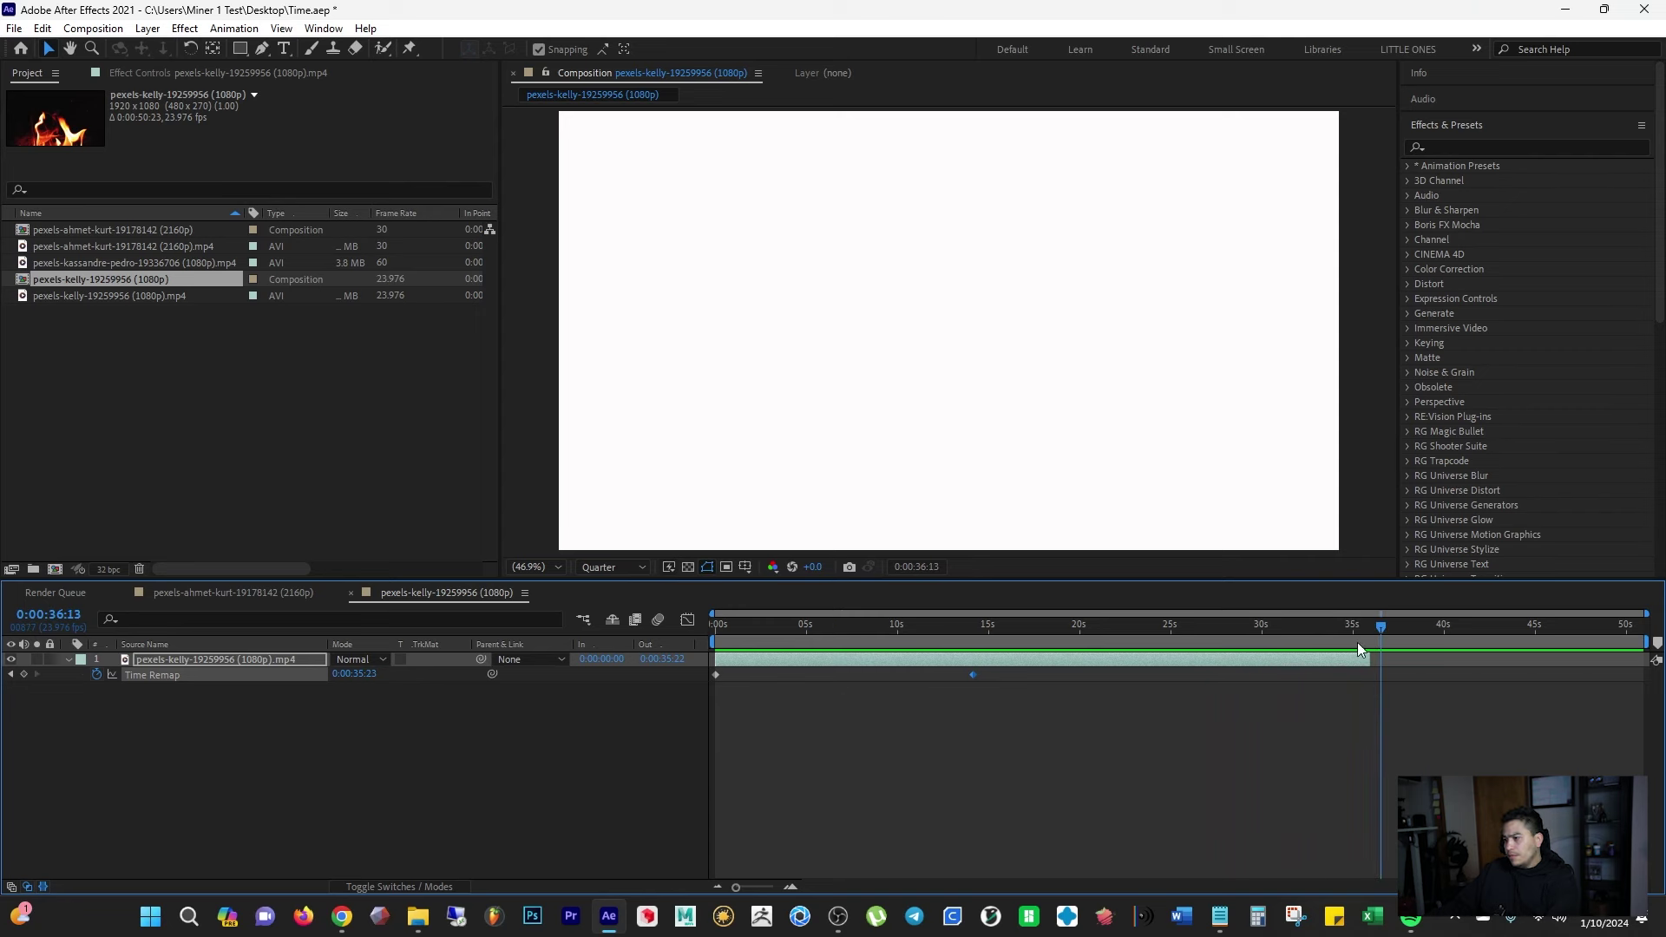
# Step: Extend the fire layer and its last Time Remap keyframe to the composition's end, and play the footage from 0:00:02:14
pyautogui.moveTo(1377, 662); pyautogui.dragTo(1643, 662)
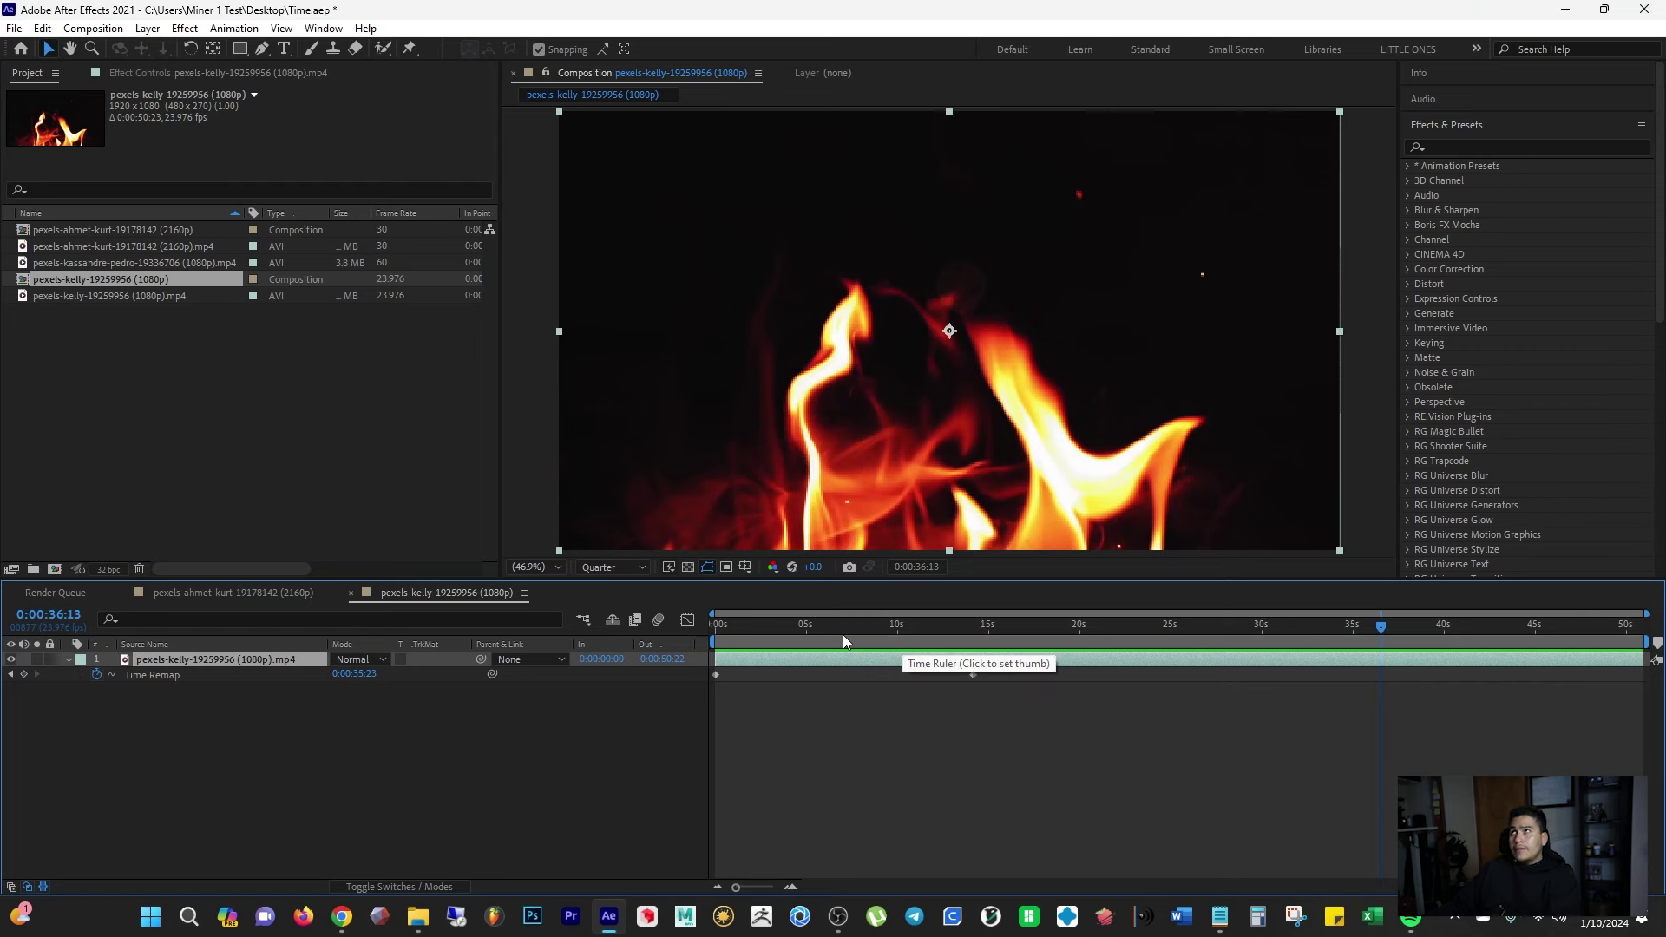
pyautogui.moveTo(972, 674); pyautogui.dragTo(1640, 682)
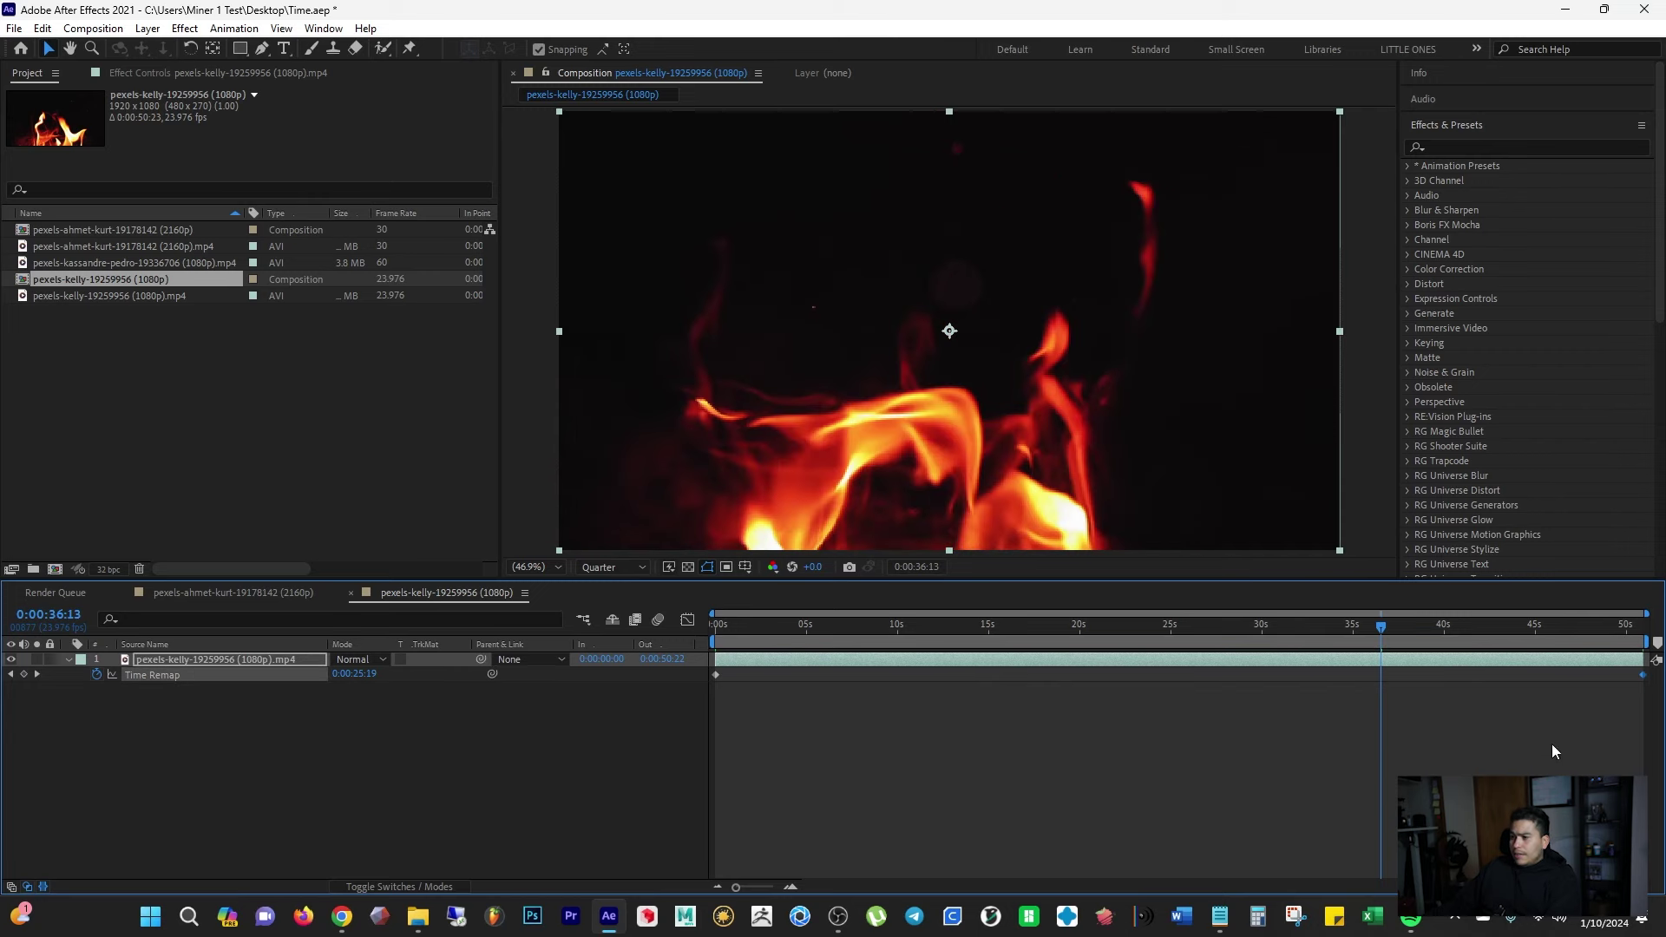
pyautogui.click(762, 624)
pyautogui.press('space')
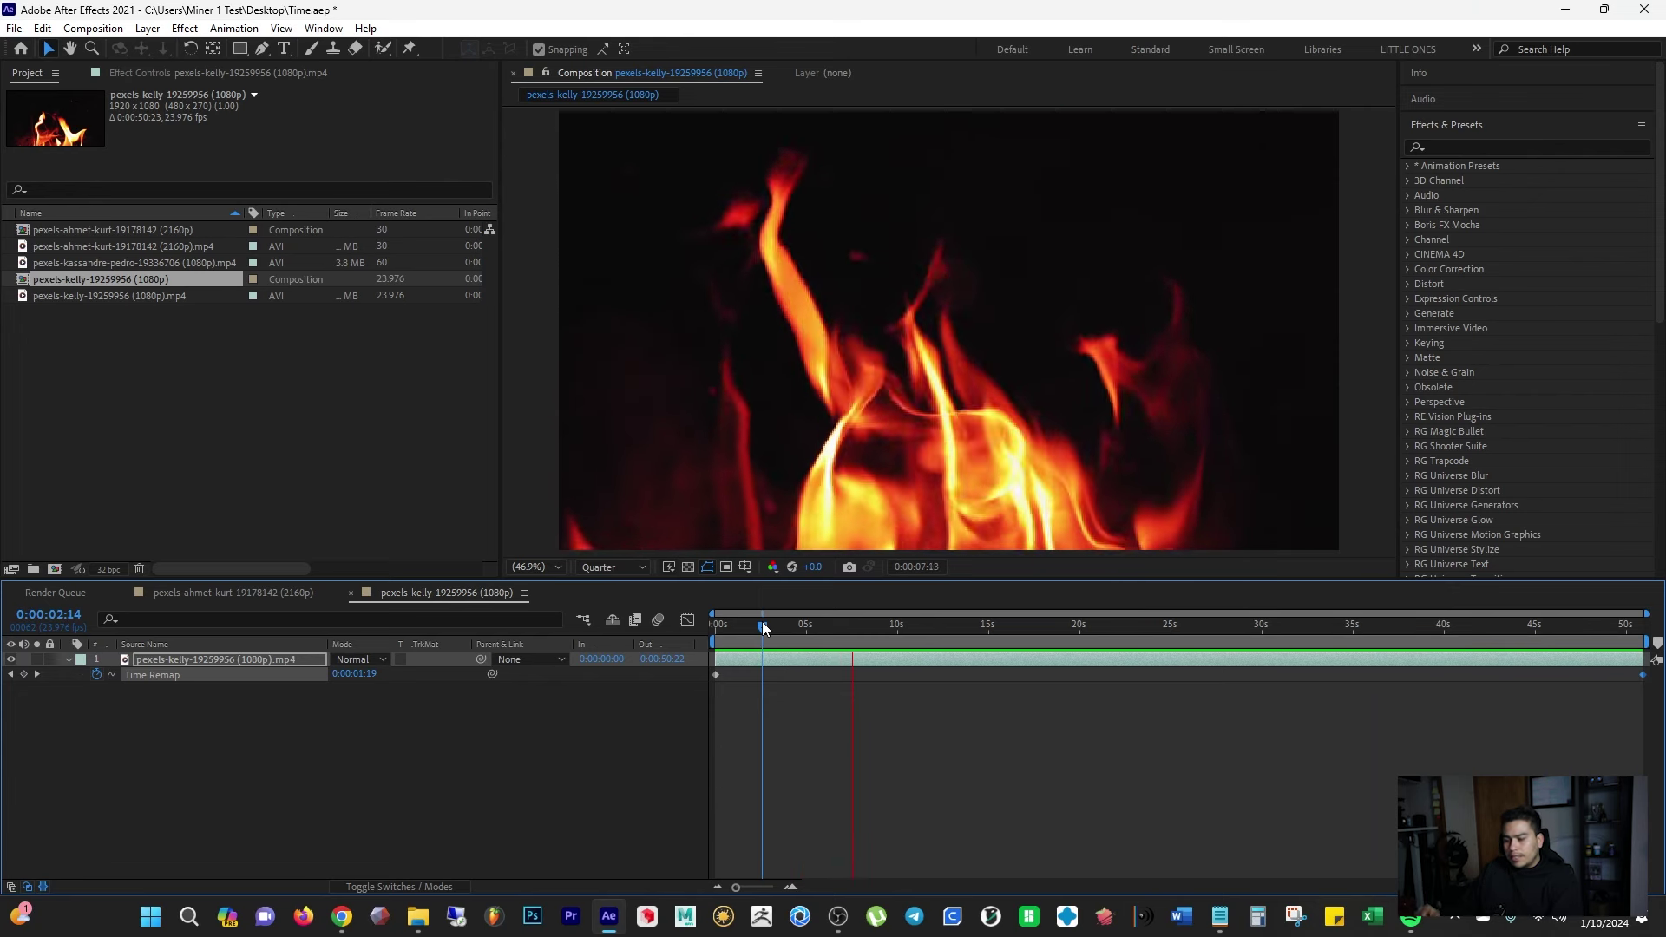
pyautogui.press('space')
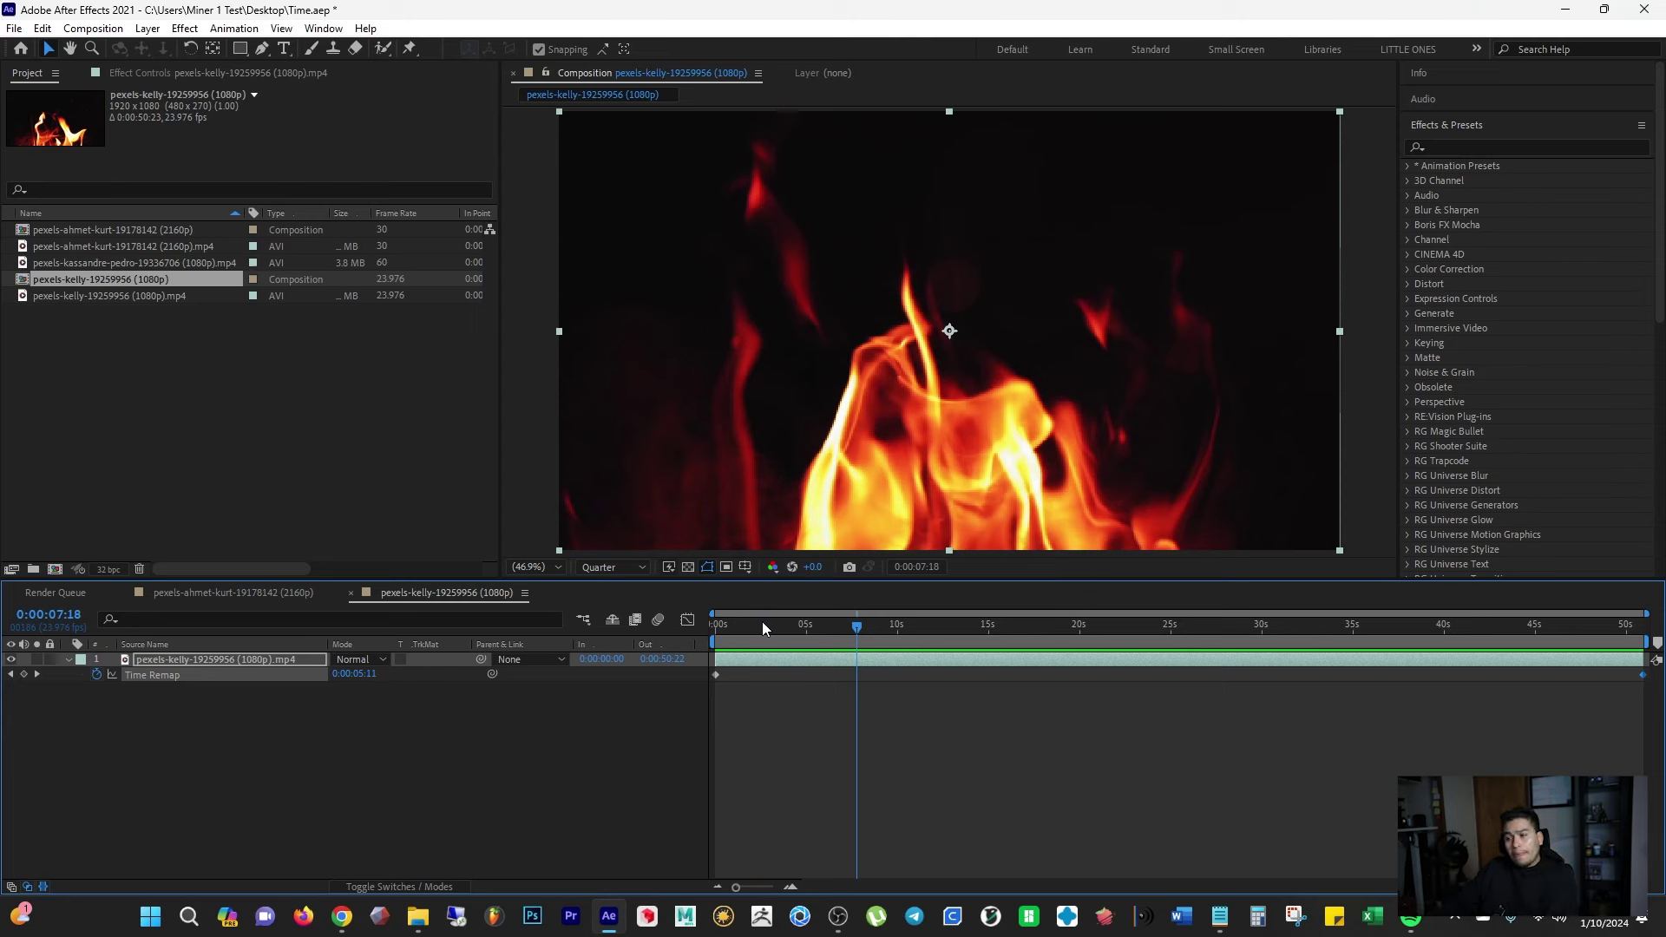
# Step: Add a Time Remap keyframe to the fire layer at 0:00:18:02 and play across it from 0:00:12:09
pyautogui.click(1042, 625)
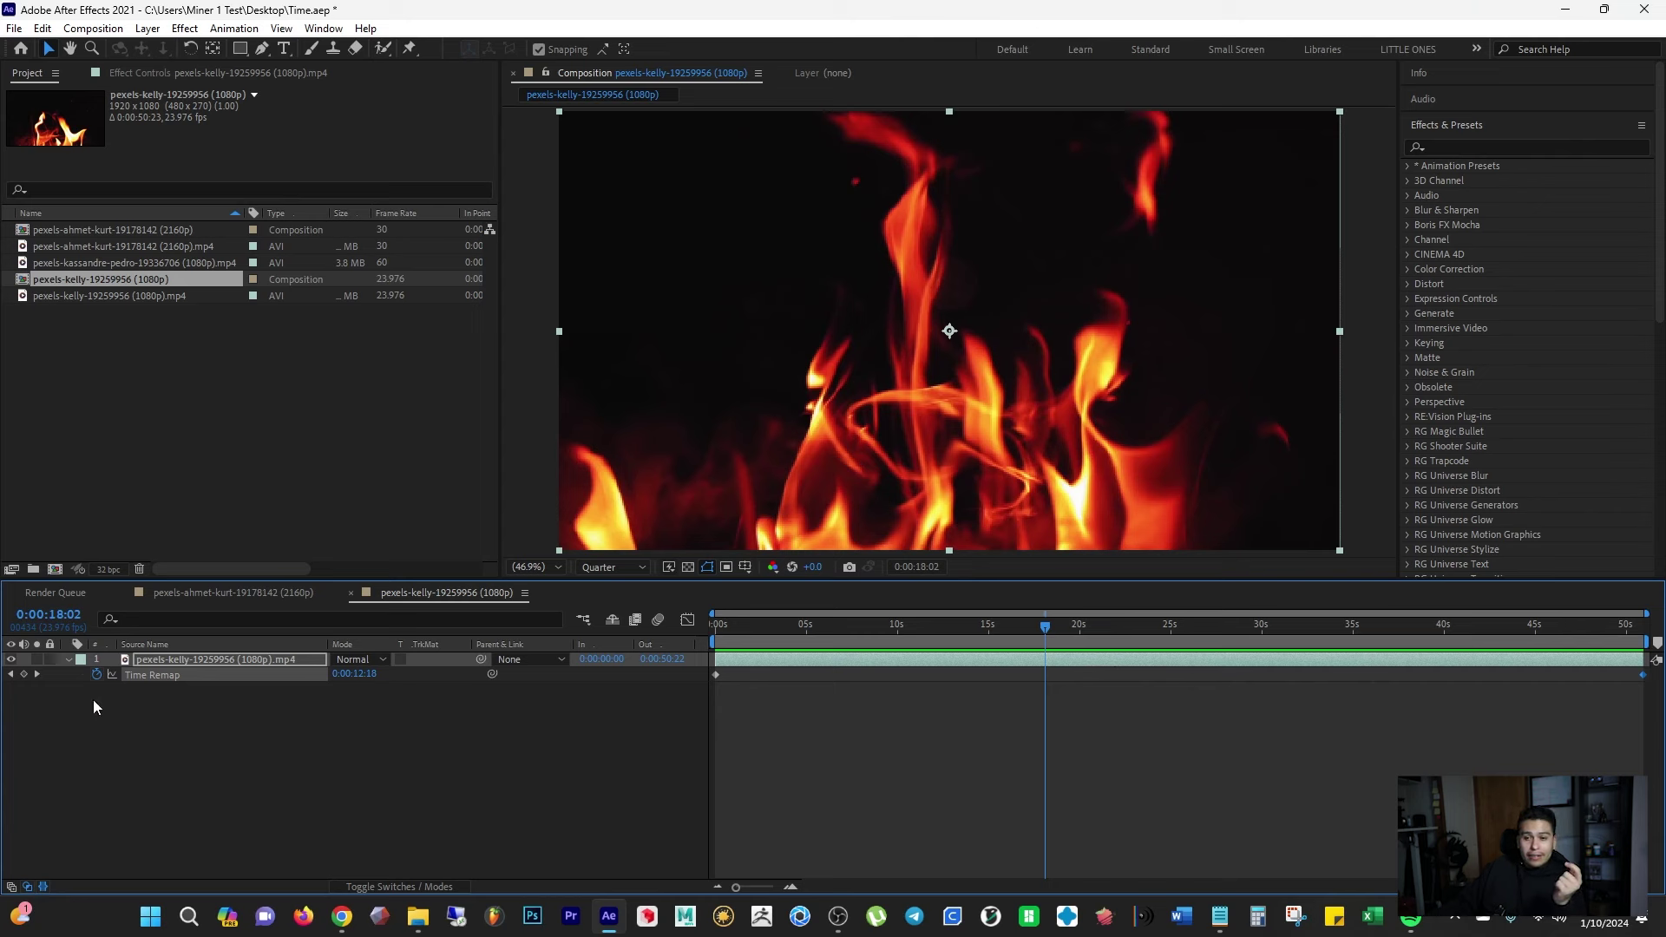
pyautogui.click(23, 675)
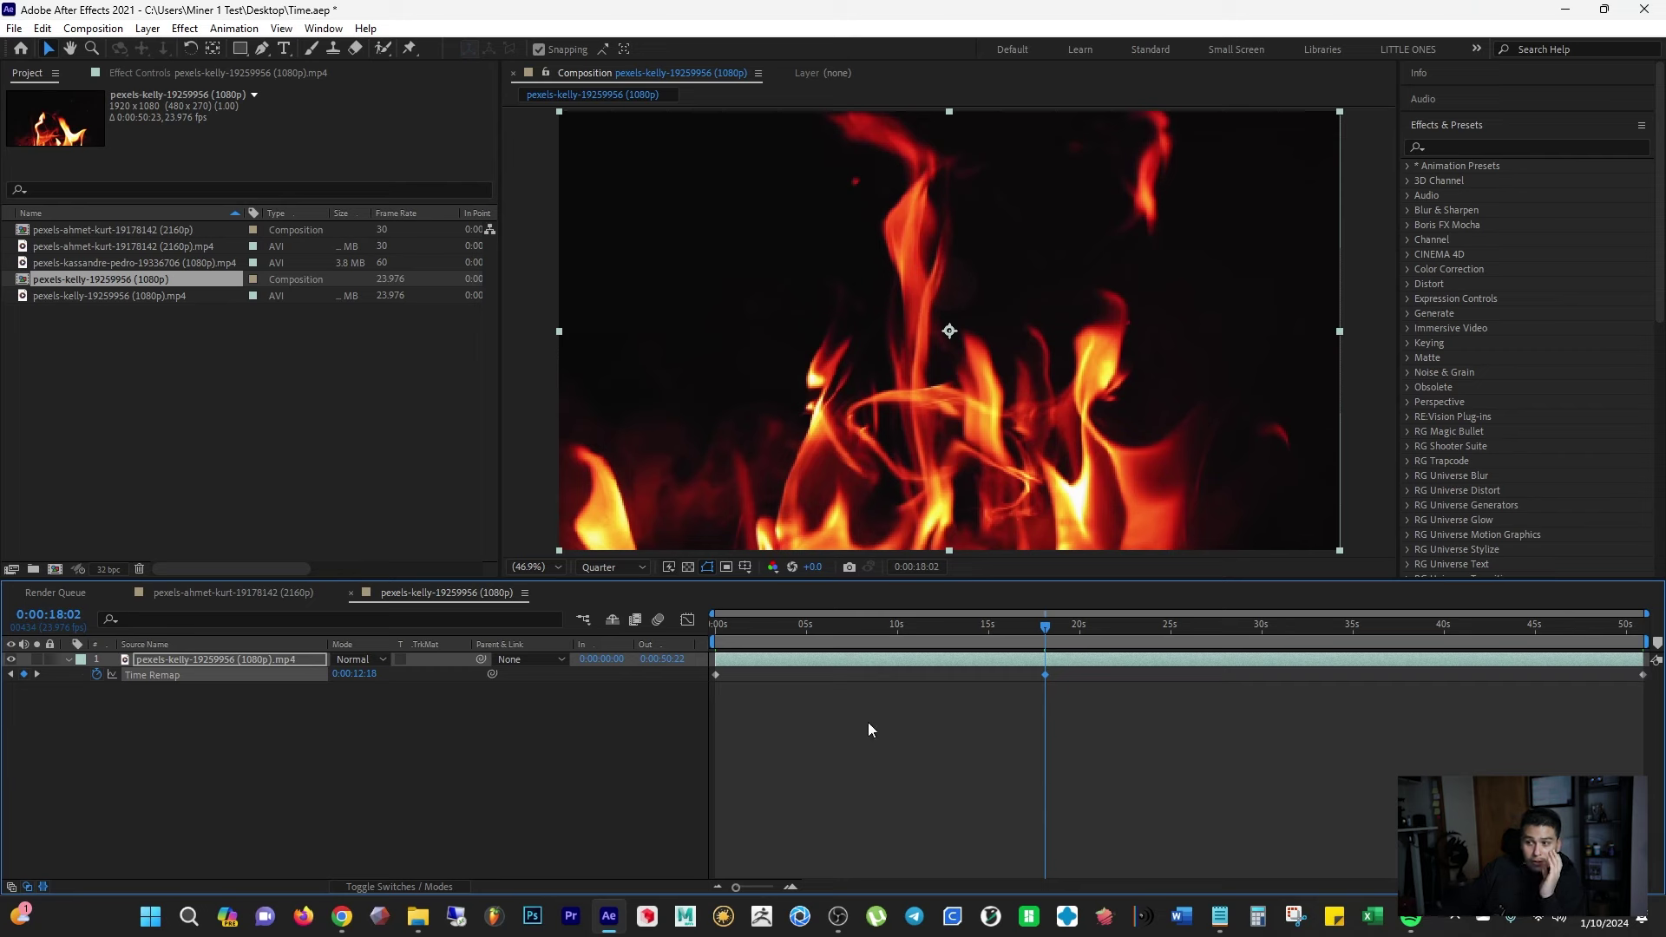
pyautogui.moveTo(894, 631); pyautogui.dragTo(944, 629)
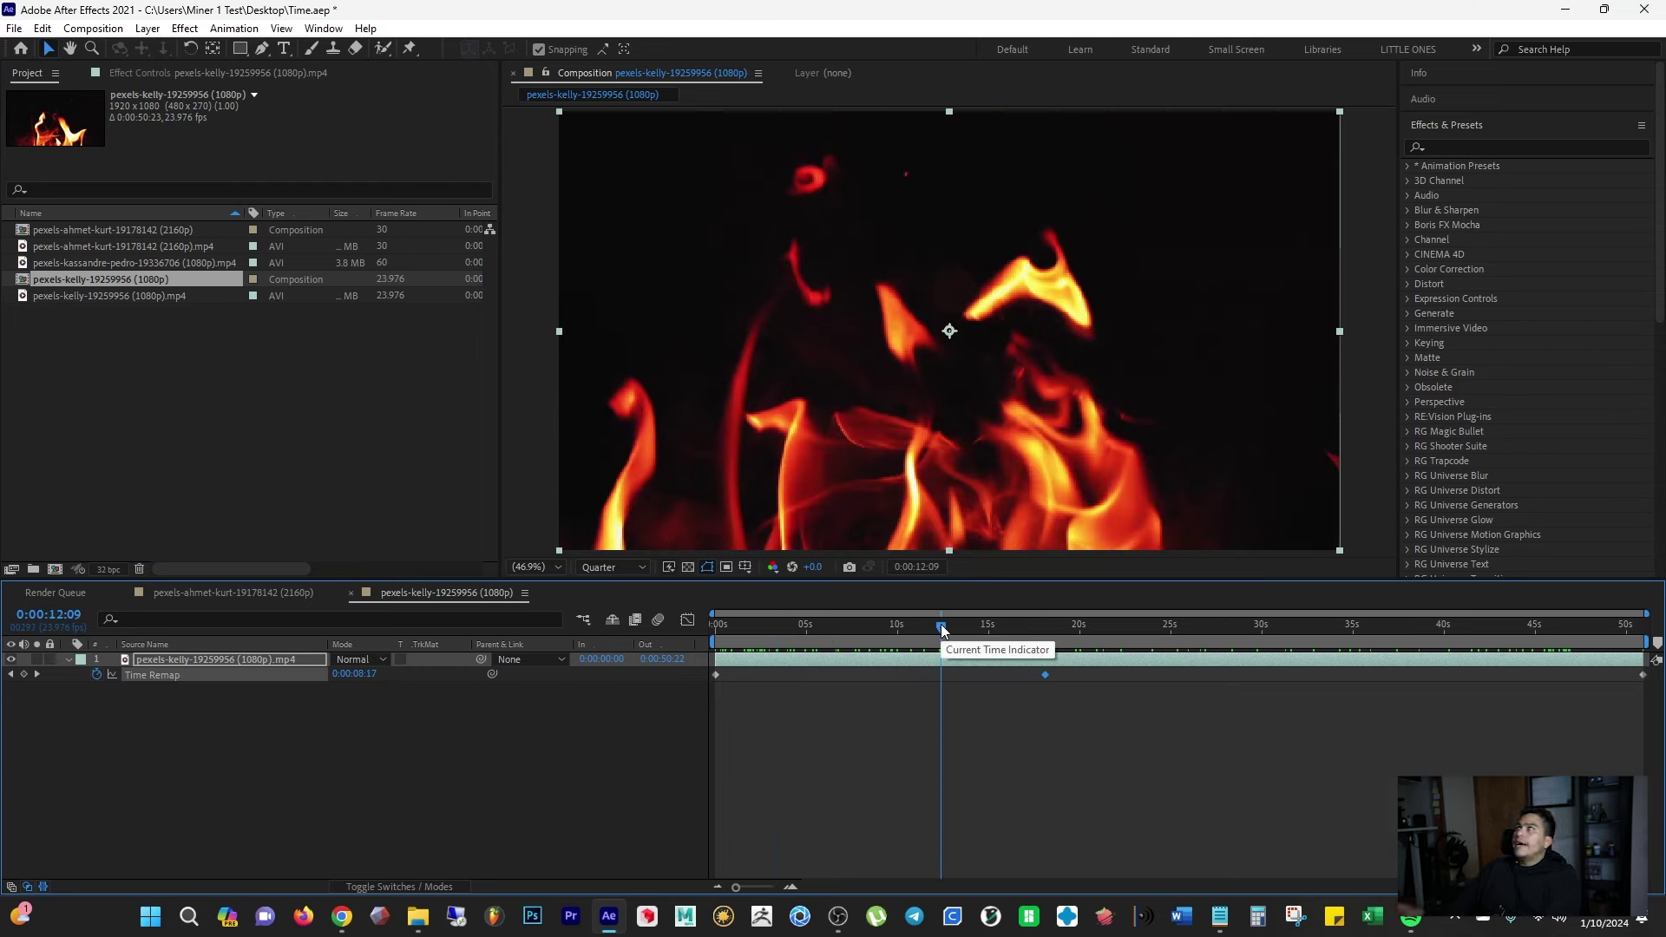
pyautogui.press('space')
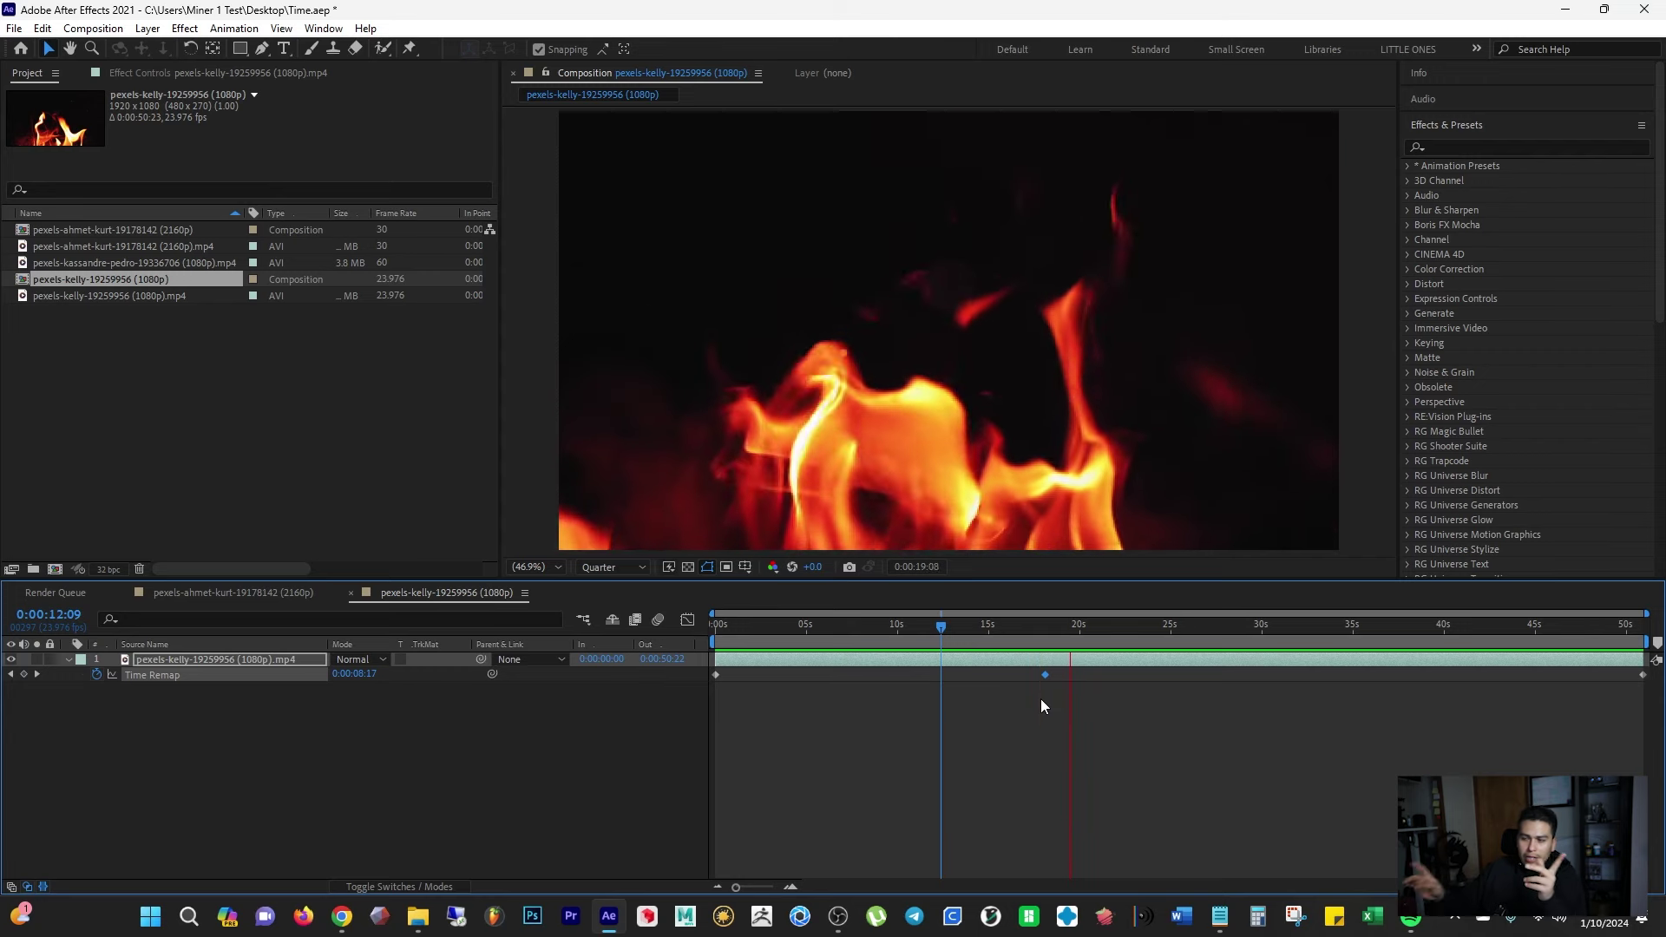
pyautogui.press('space')
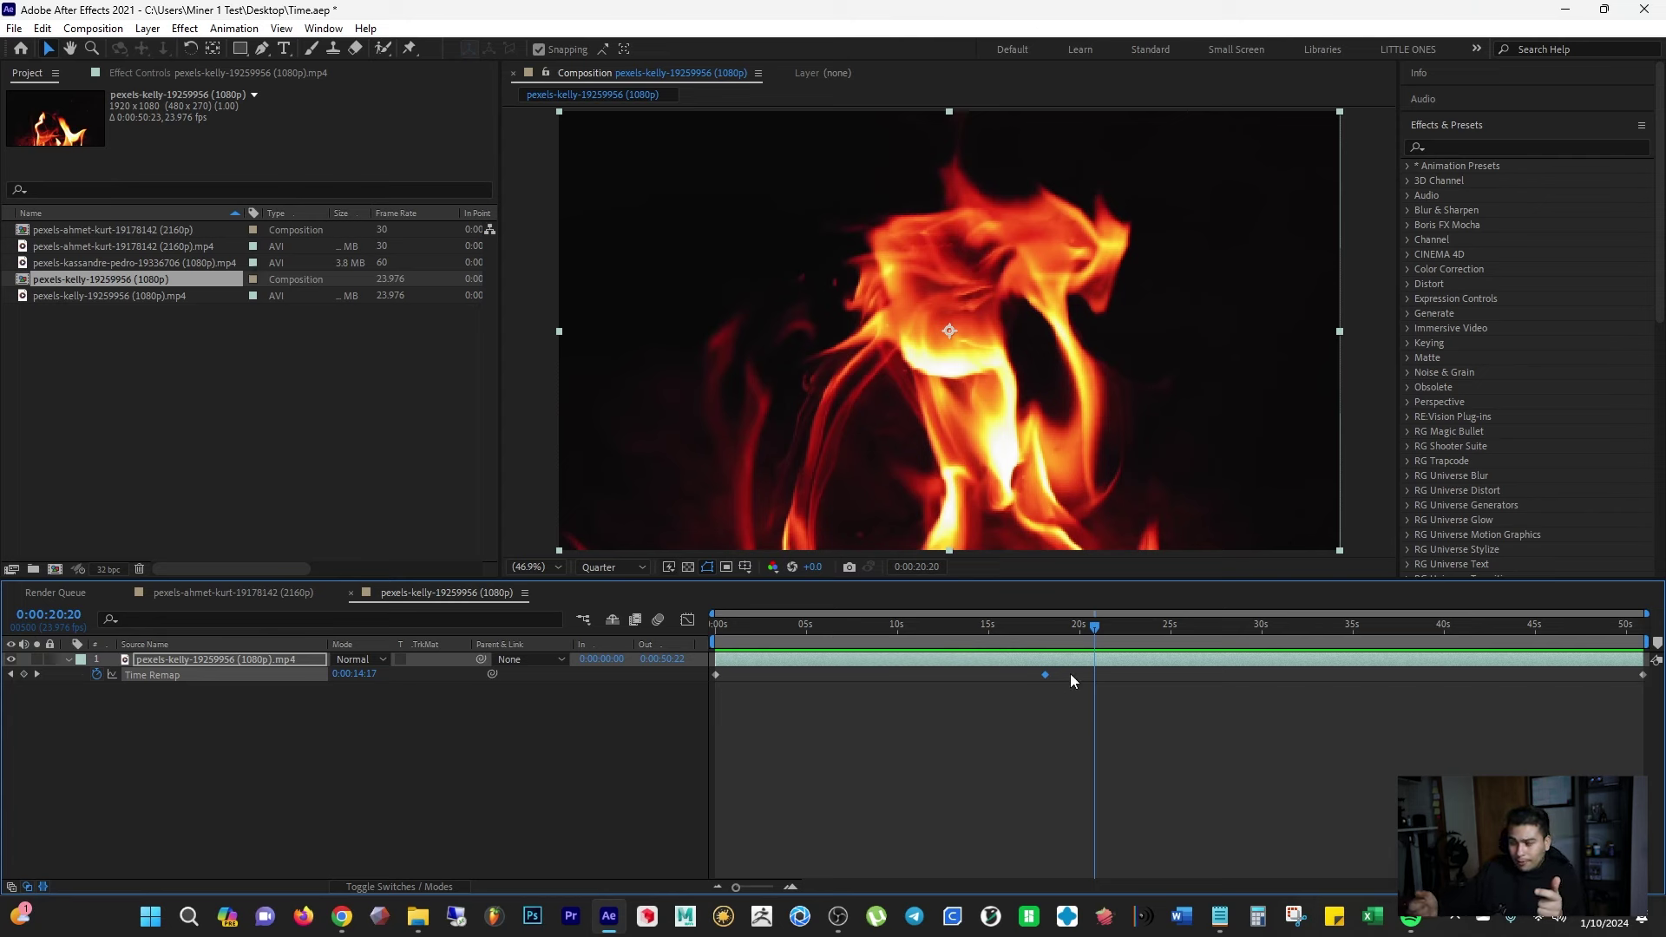
# Step: Move the middle Time Remap keyframe to 0:00:37:08 and play the footage from the start and from 0:00:37:22
pyautogui.moveTo(1045, 674); pyautogui.dragTo(1415, 691)
pyautogui.press('Home')
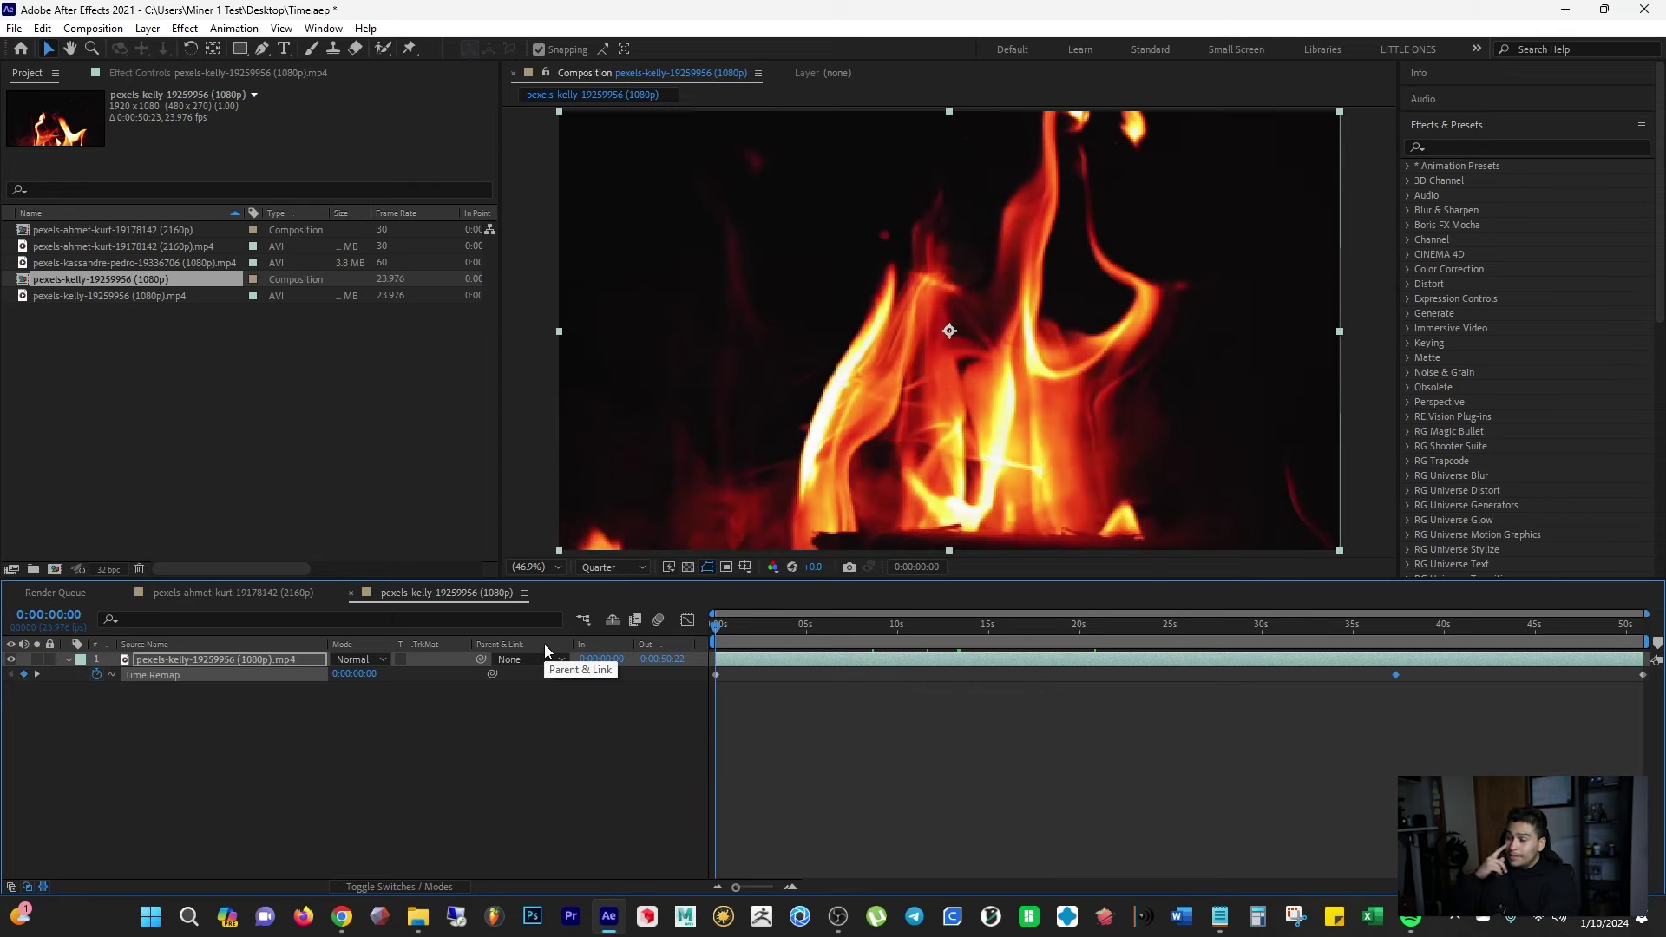
pyautogui.press('space')
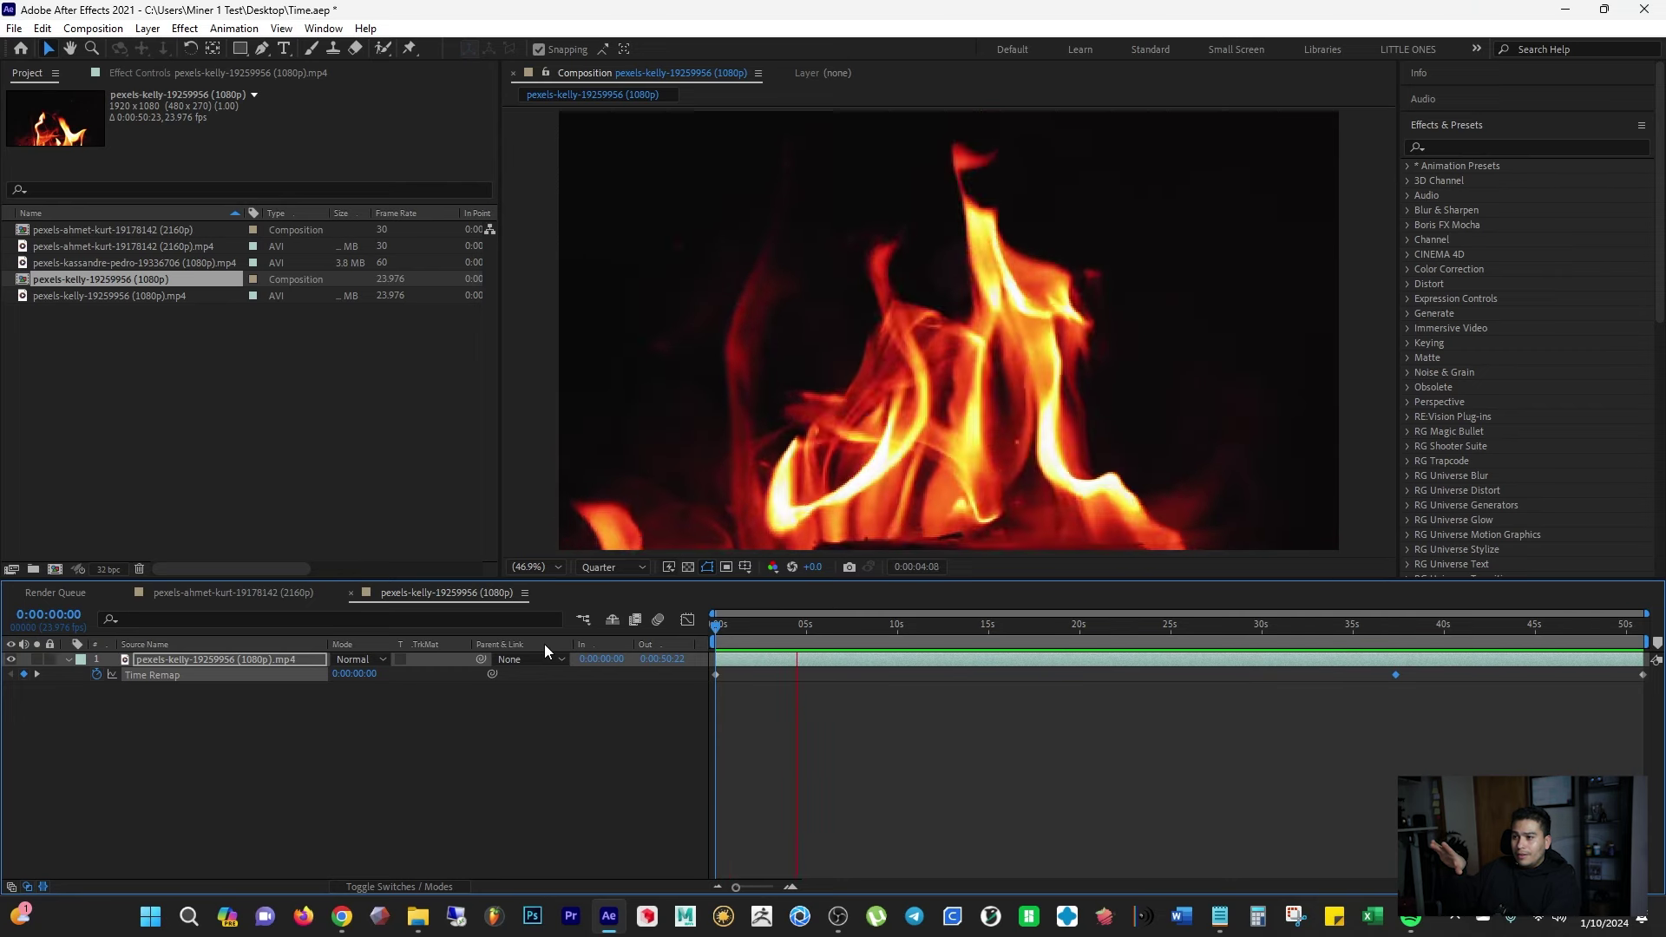
pyautogui.click(1406, 624)
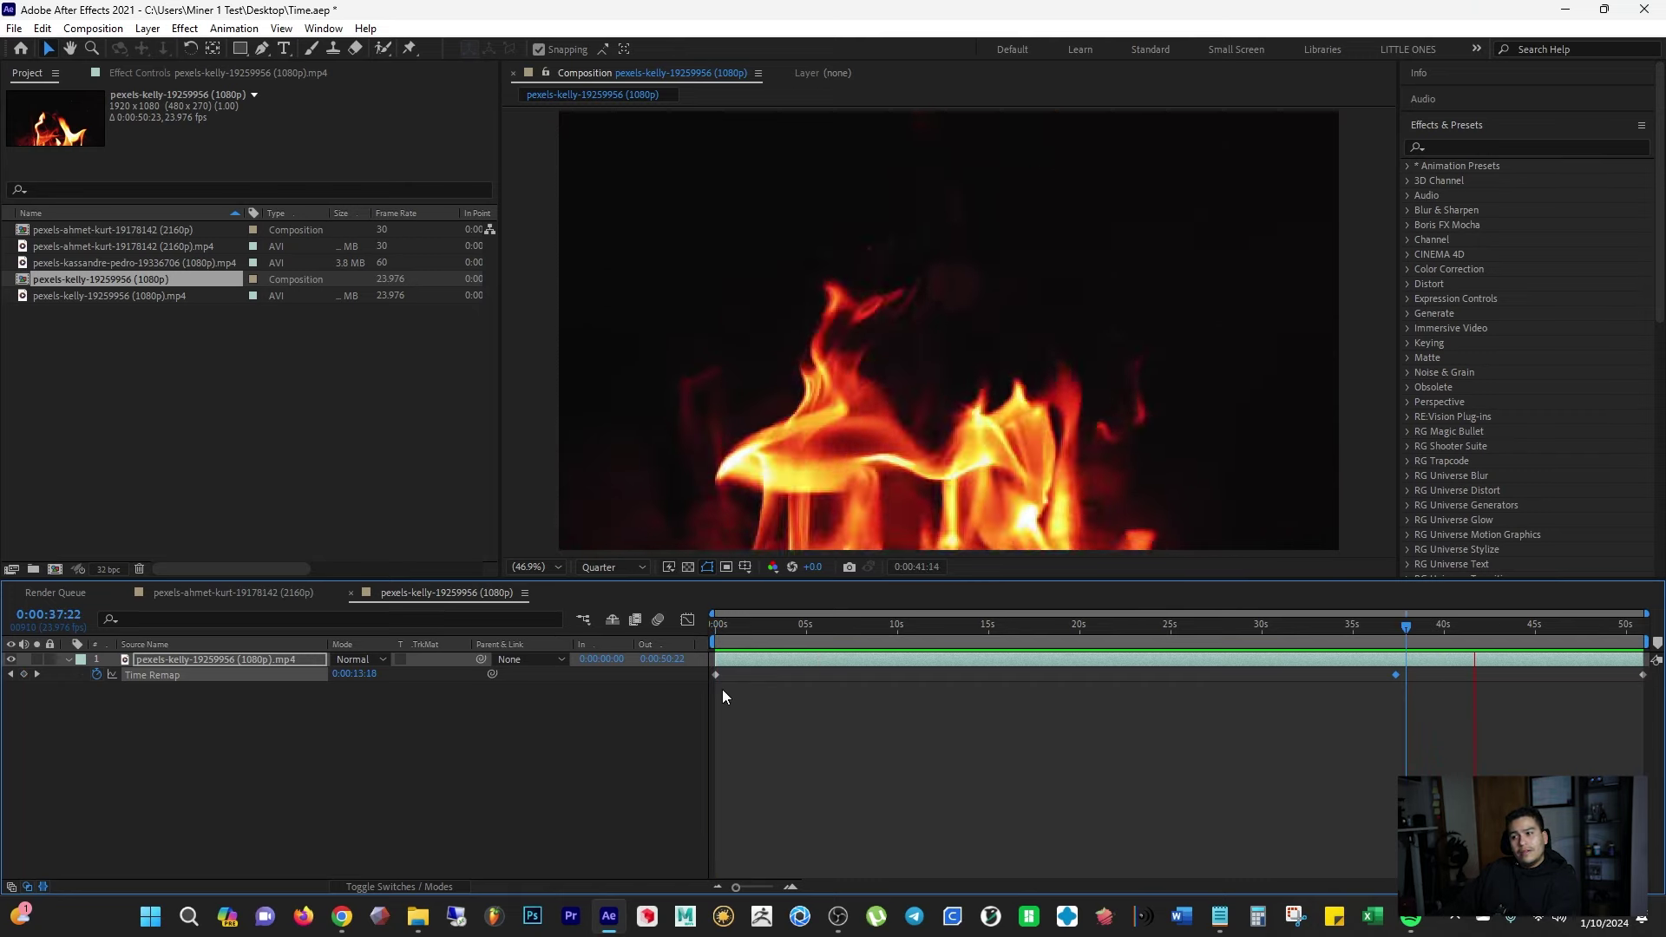
pyautogui.press('space')
# Step: Move the middle Time Remap keyframe to just past 0:00:05 and play the footage from 0:00:42:02
pyautogui.moveTo(1396, 674); pyautogui.dragTo(814, 682)
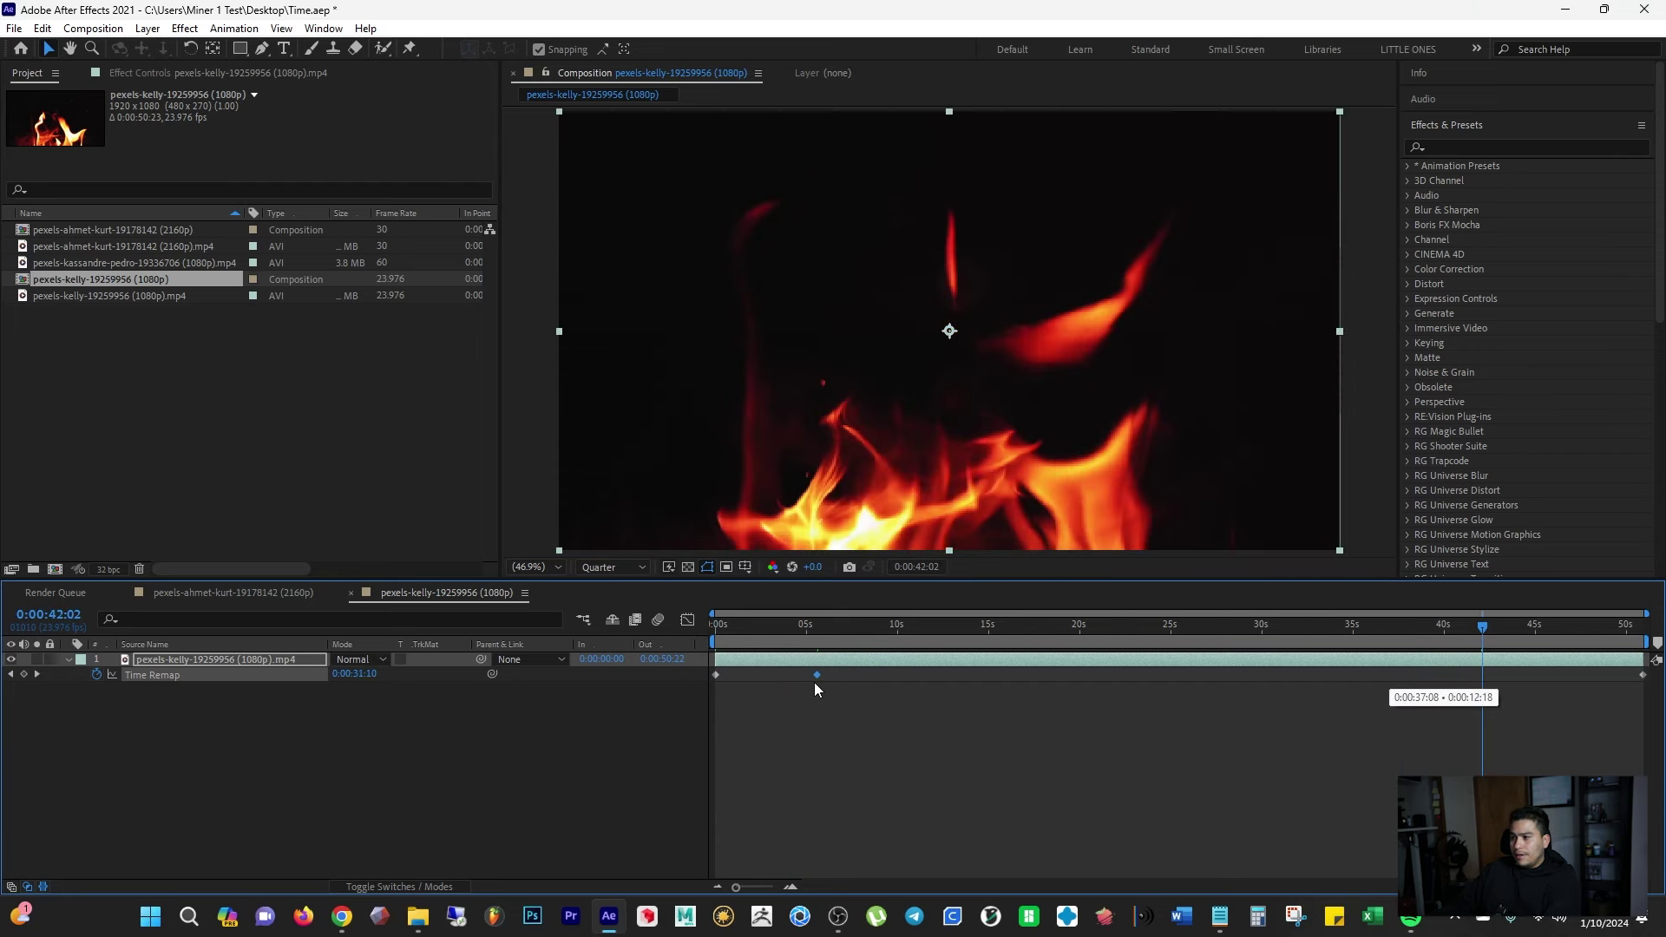
pyautogui.press('space')
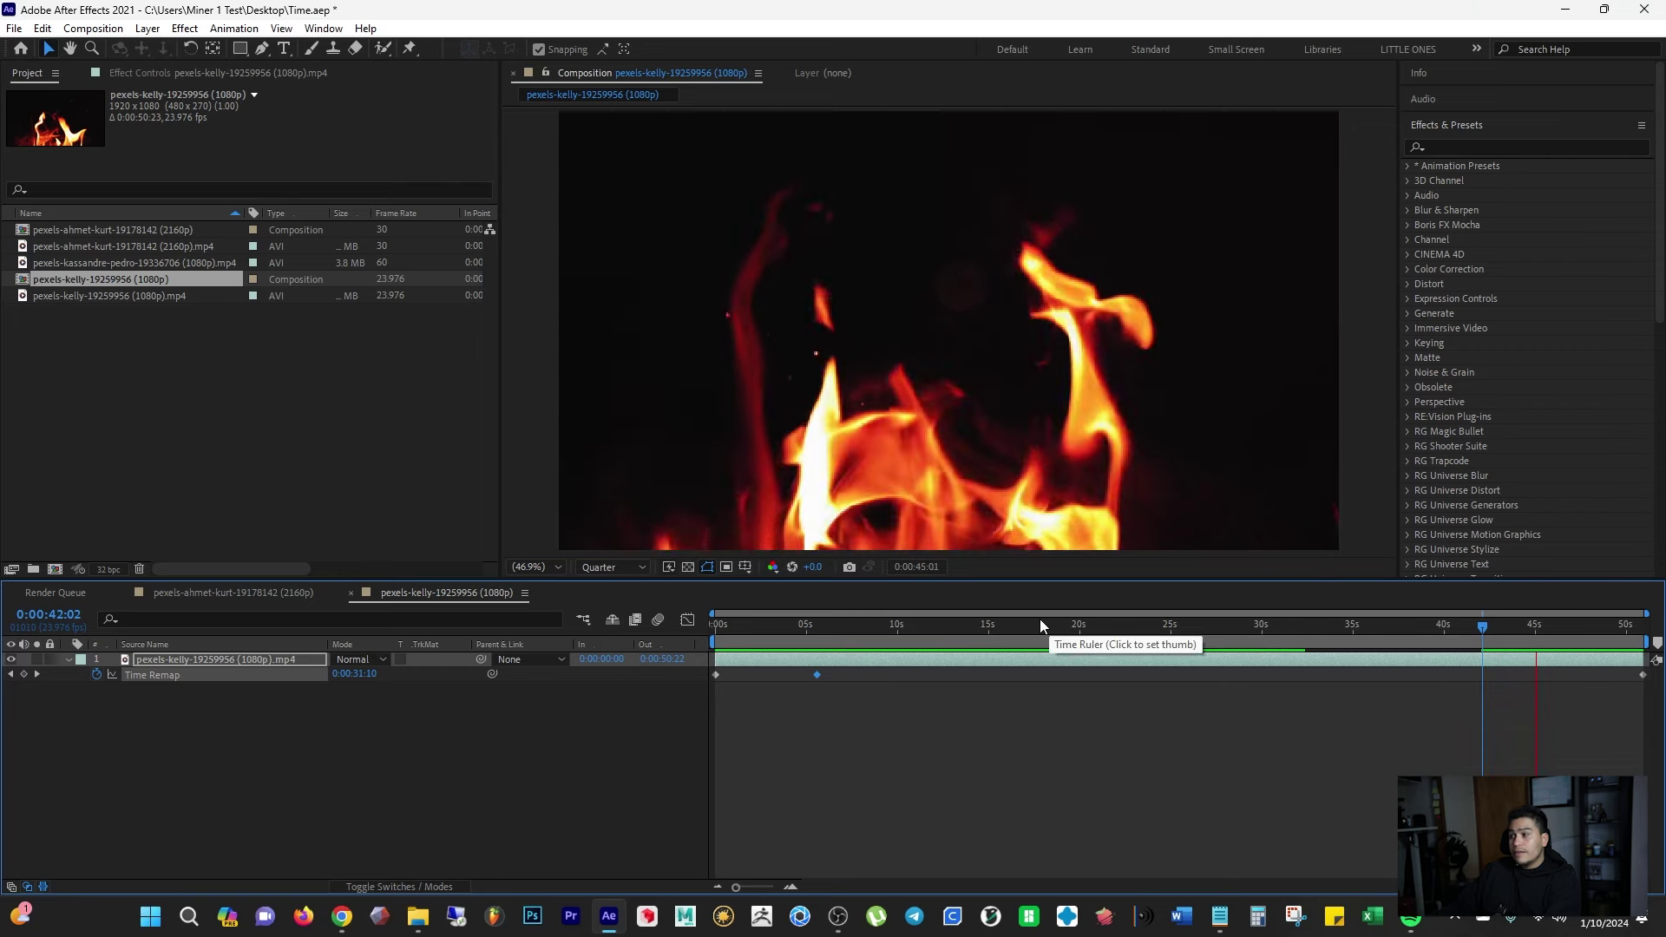
# Step: Play the footage from the start, and delete the middle Time Remap keyframe just past 0:00:05
pyautogui.moveTo(741, 617); pyautogui.dragTo(715, 627)
pyautogui.press('space')
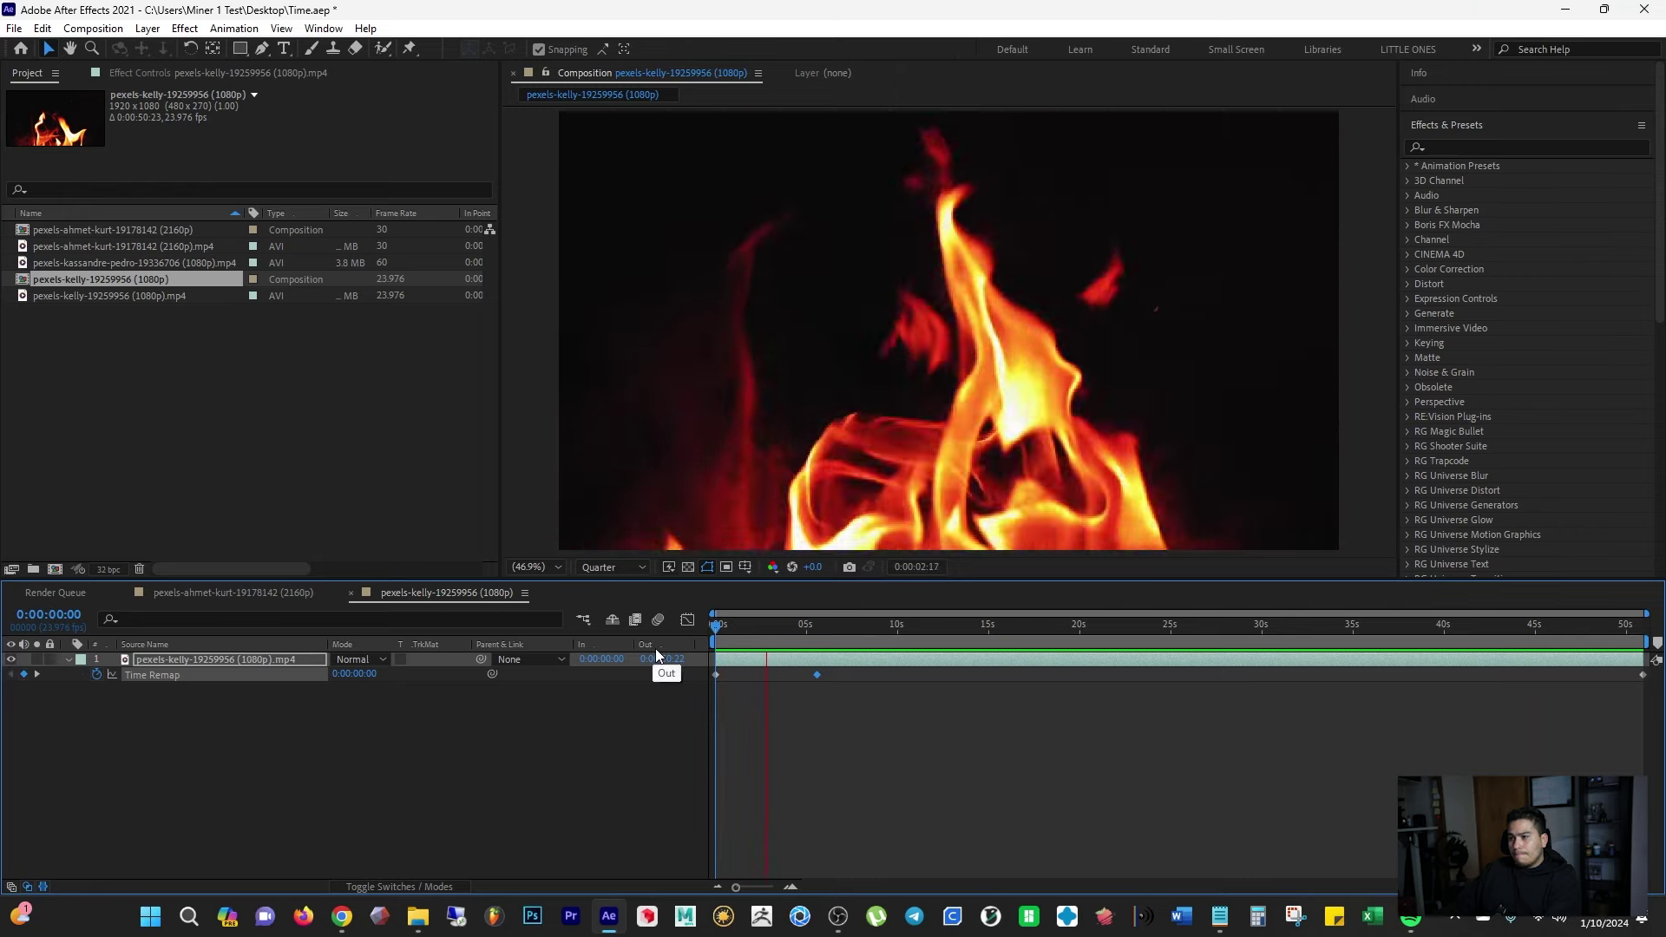
pyautogui.press('space')
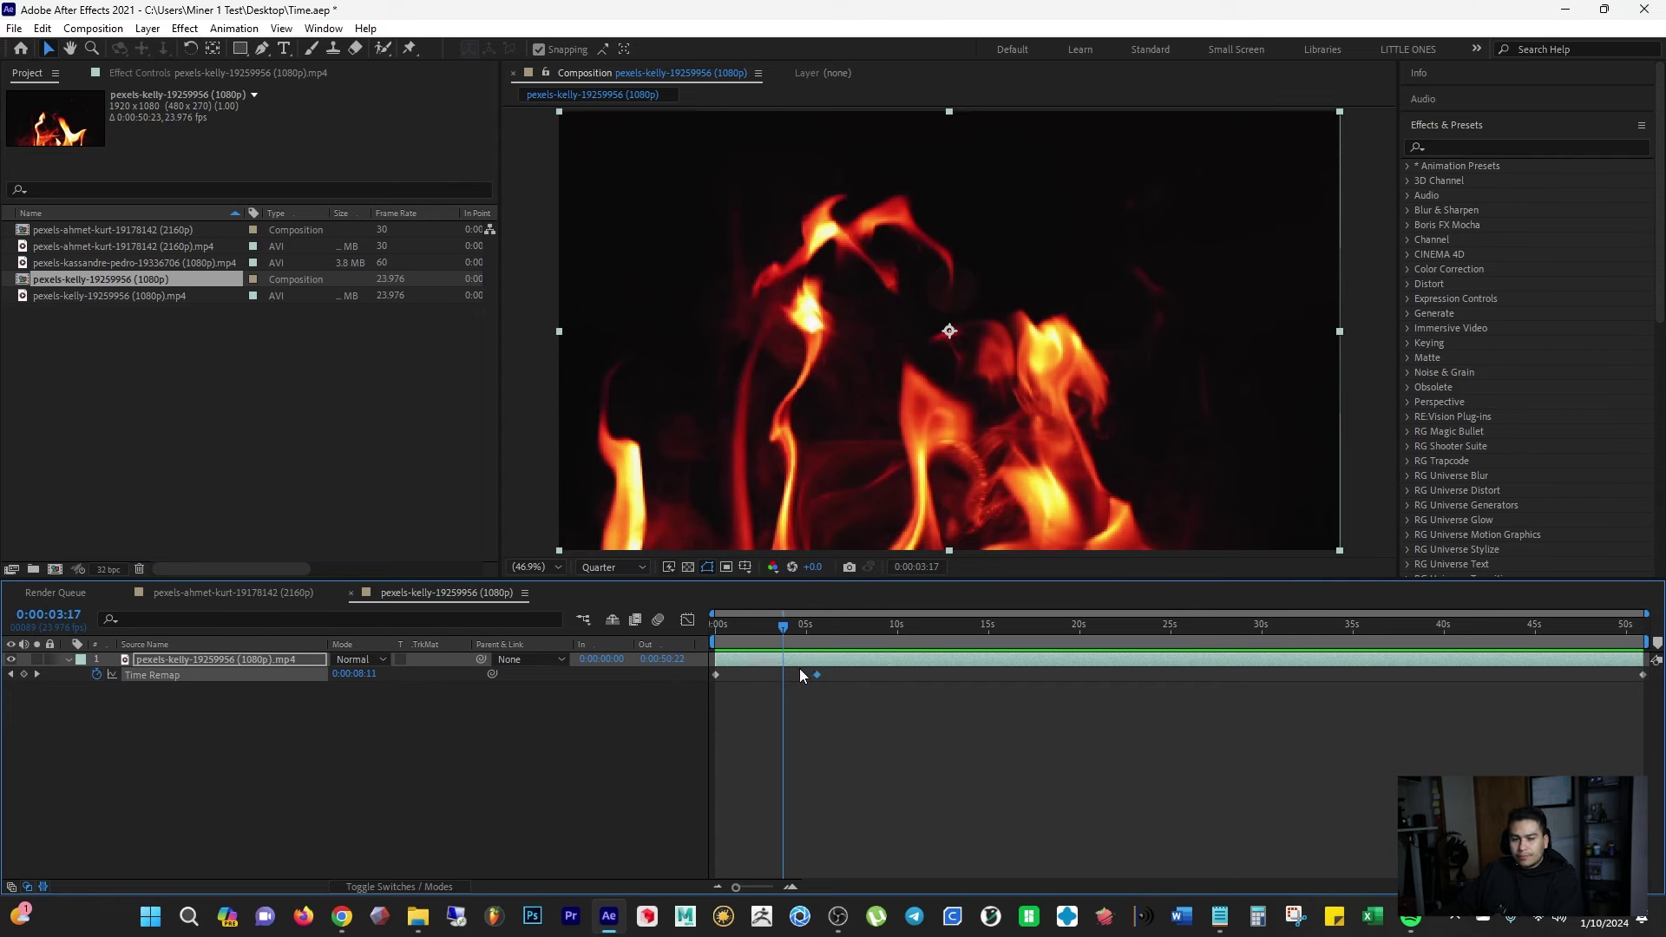
pyautogui.click(856, 625)
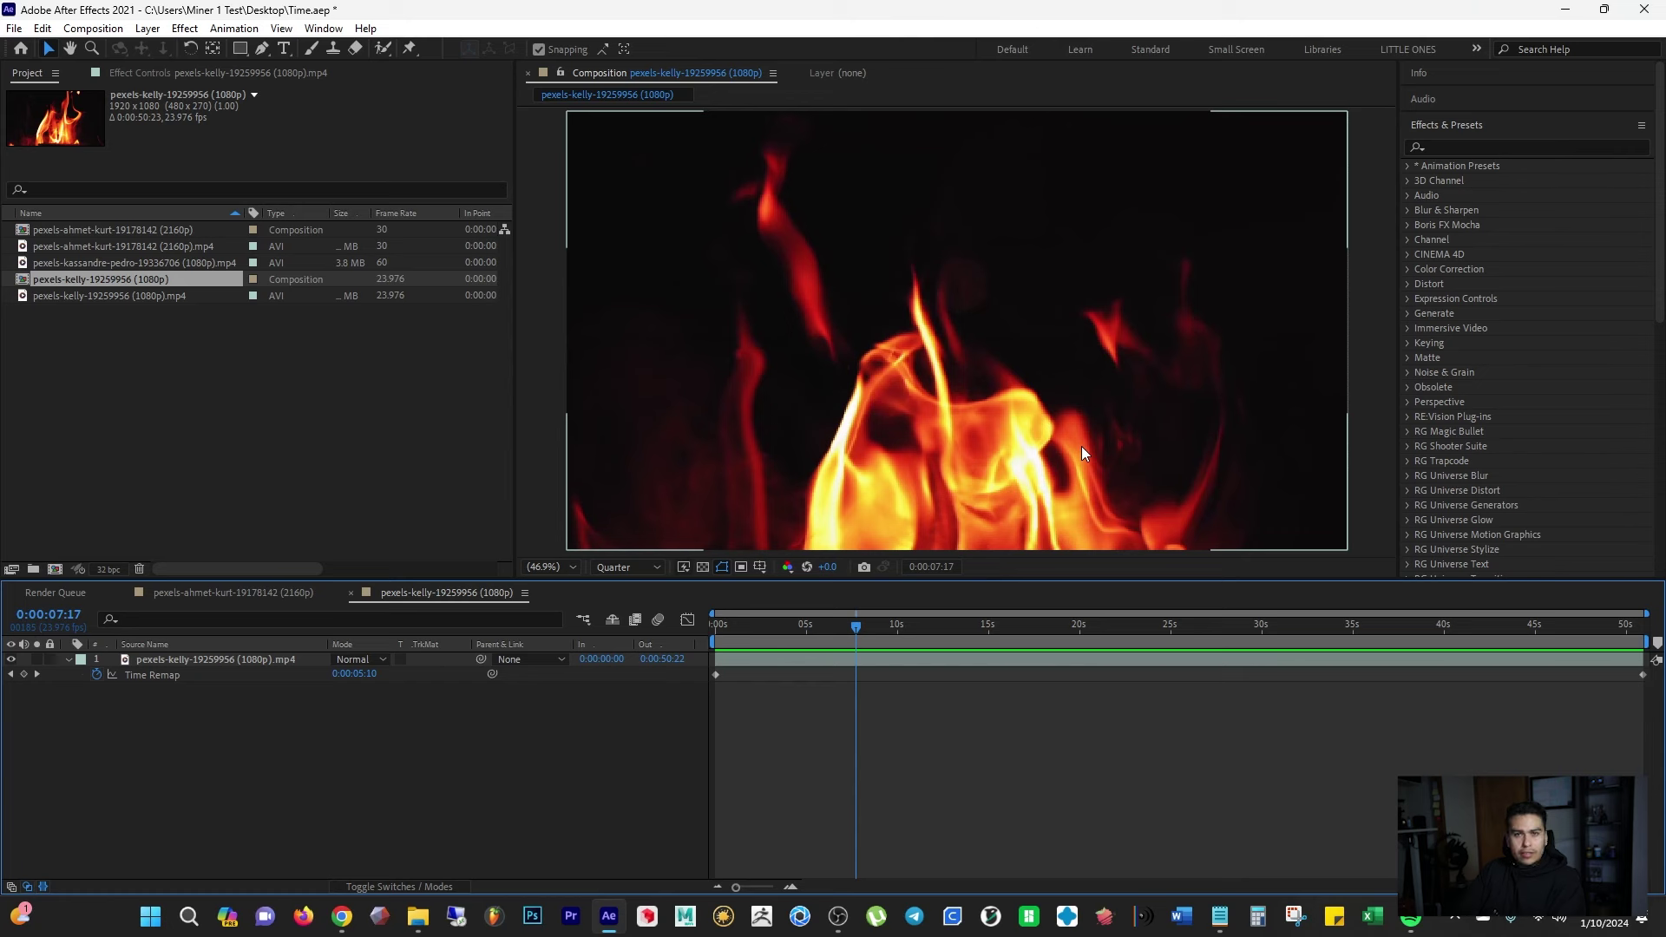
pyautogui.click(108, 287)
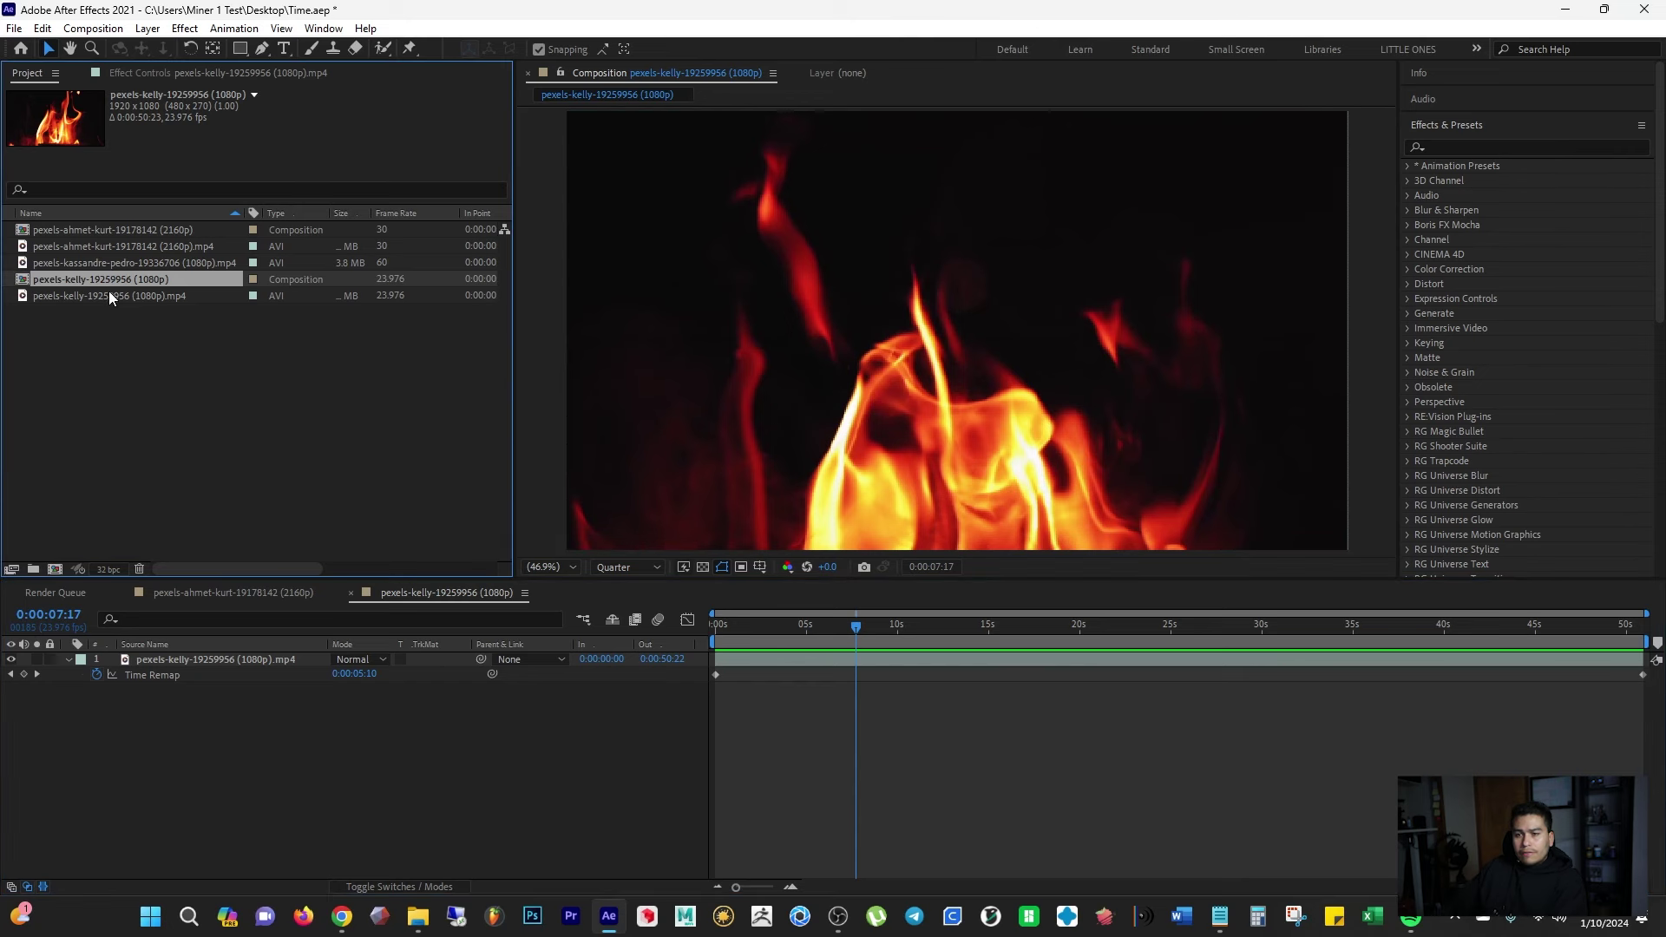
pyautogui.click(107, 291)
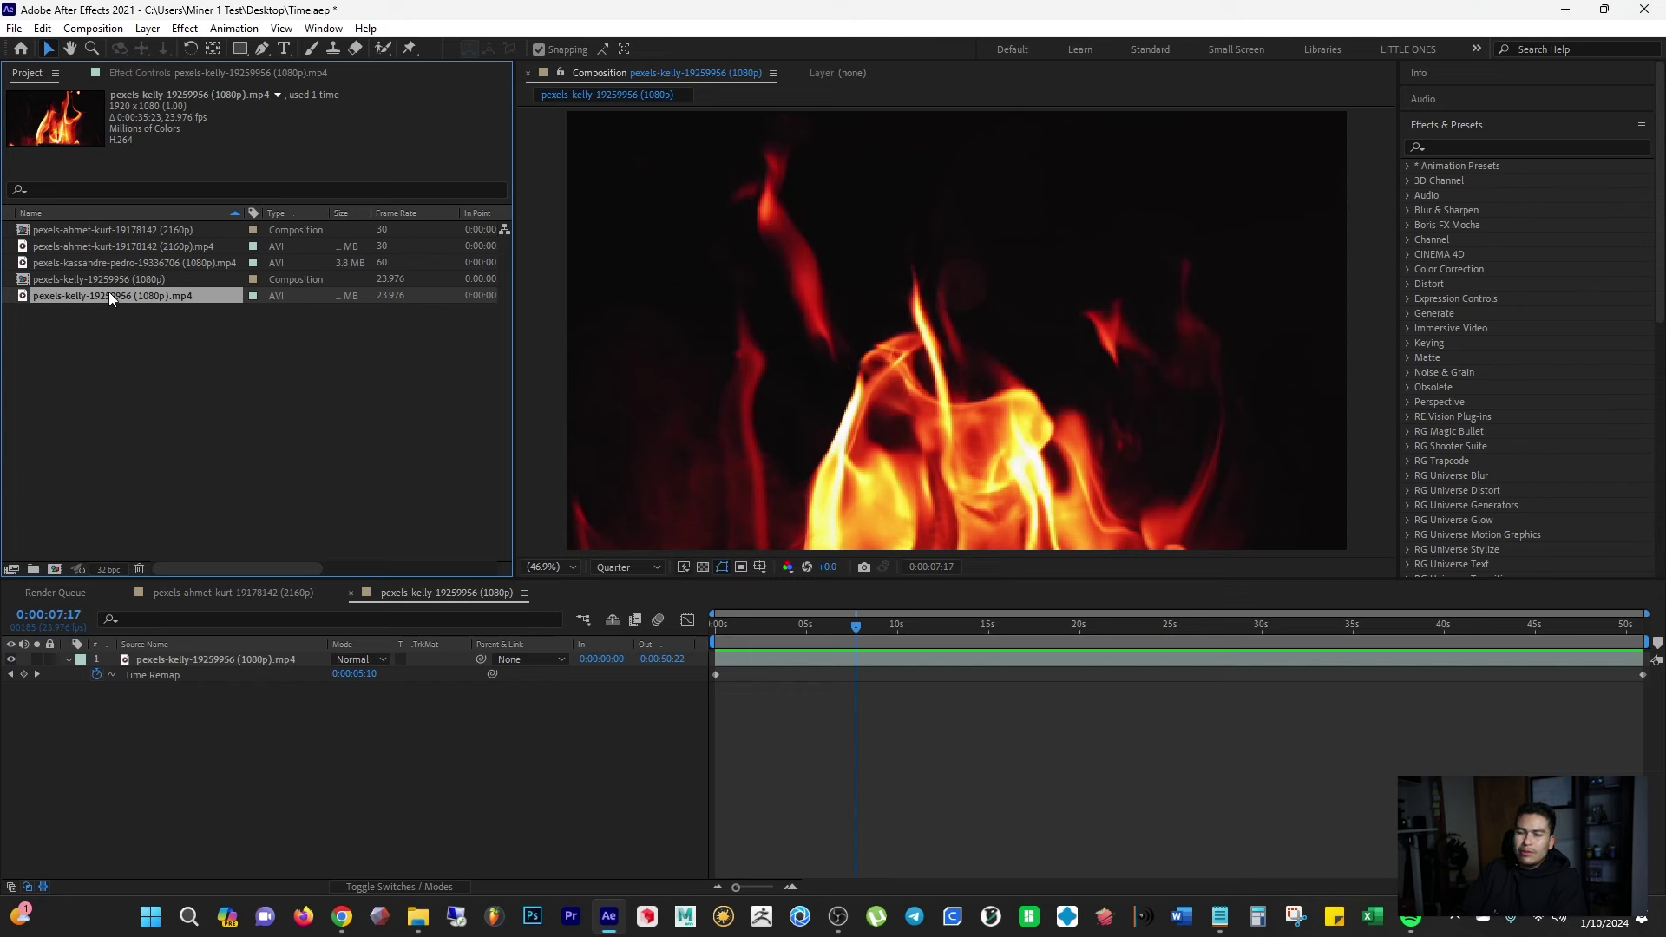
pyautogui.click(101, 326)
pyautogui.click(82, 298)
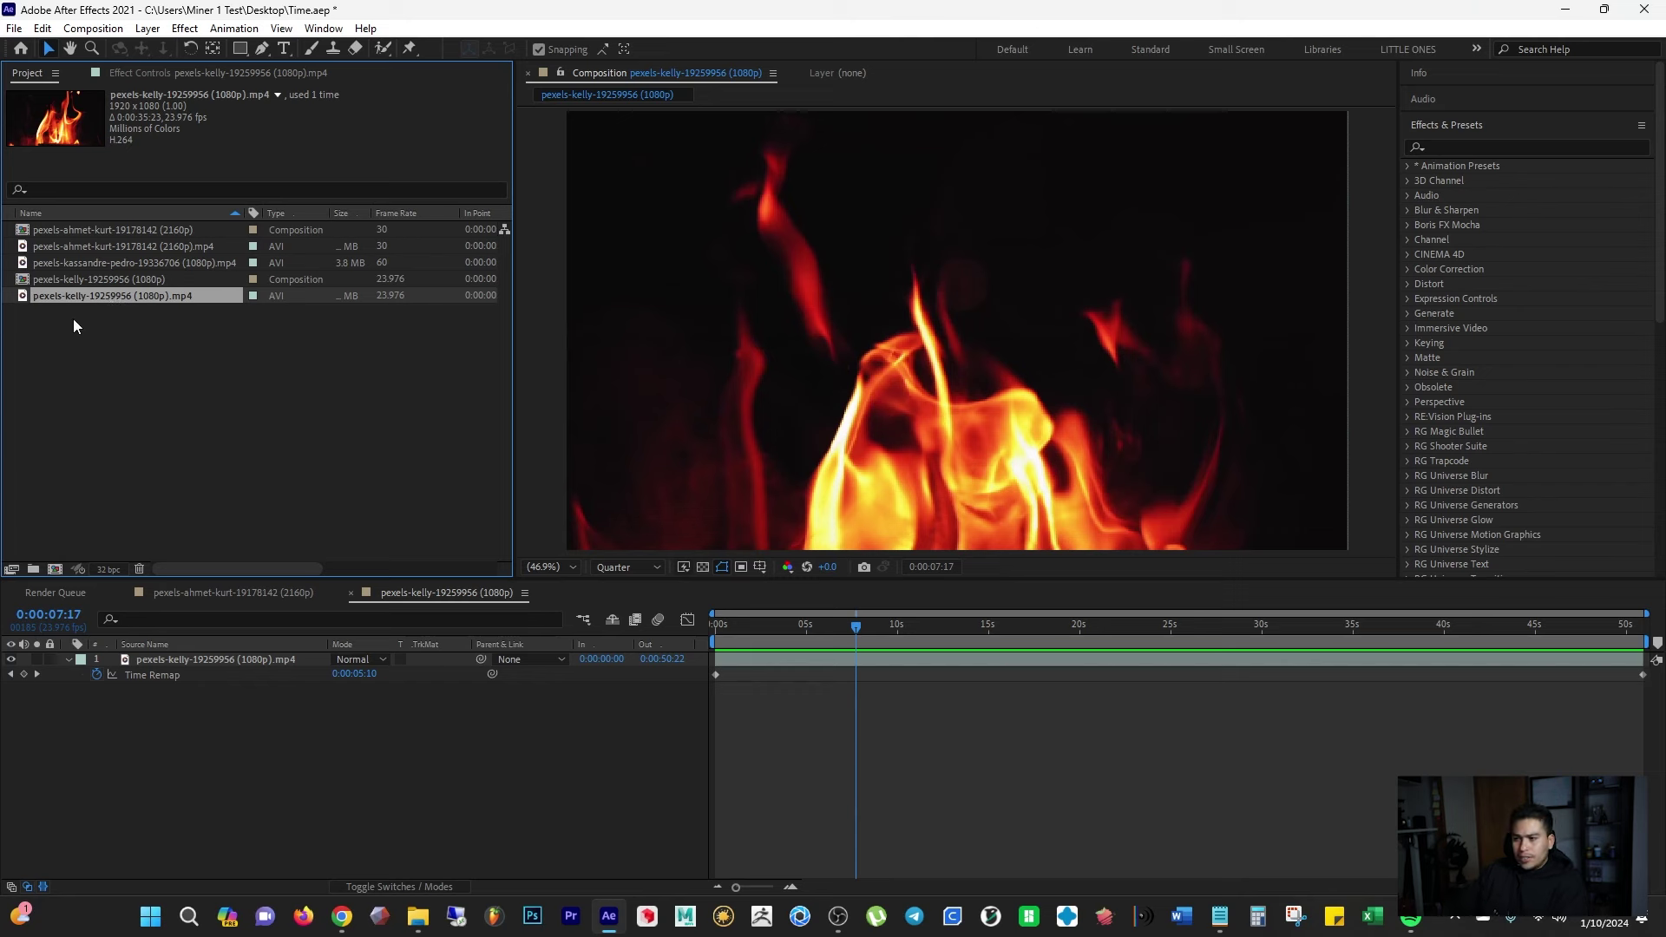
# Step: Set the fire composition's duration to 0:02:50:23
pyautogui.click(272, 680)
pyautogui.click(269, 661)
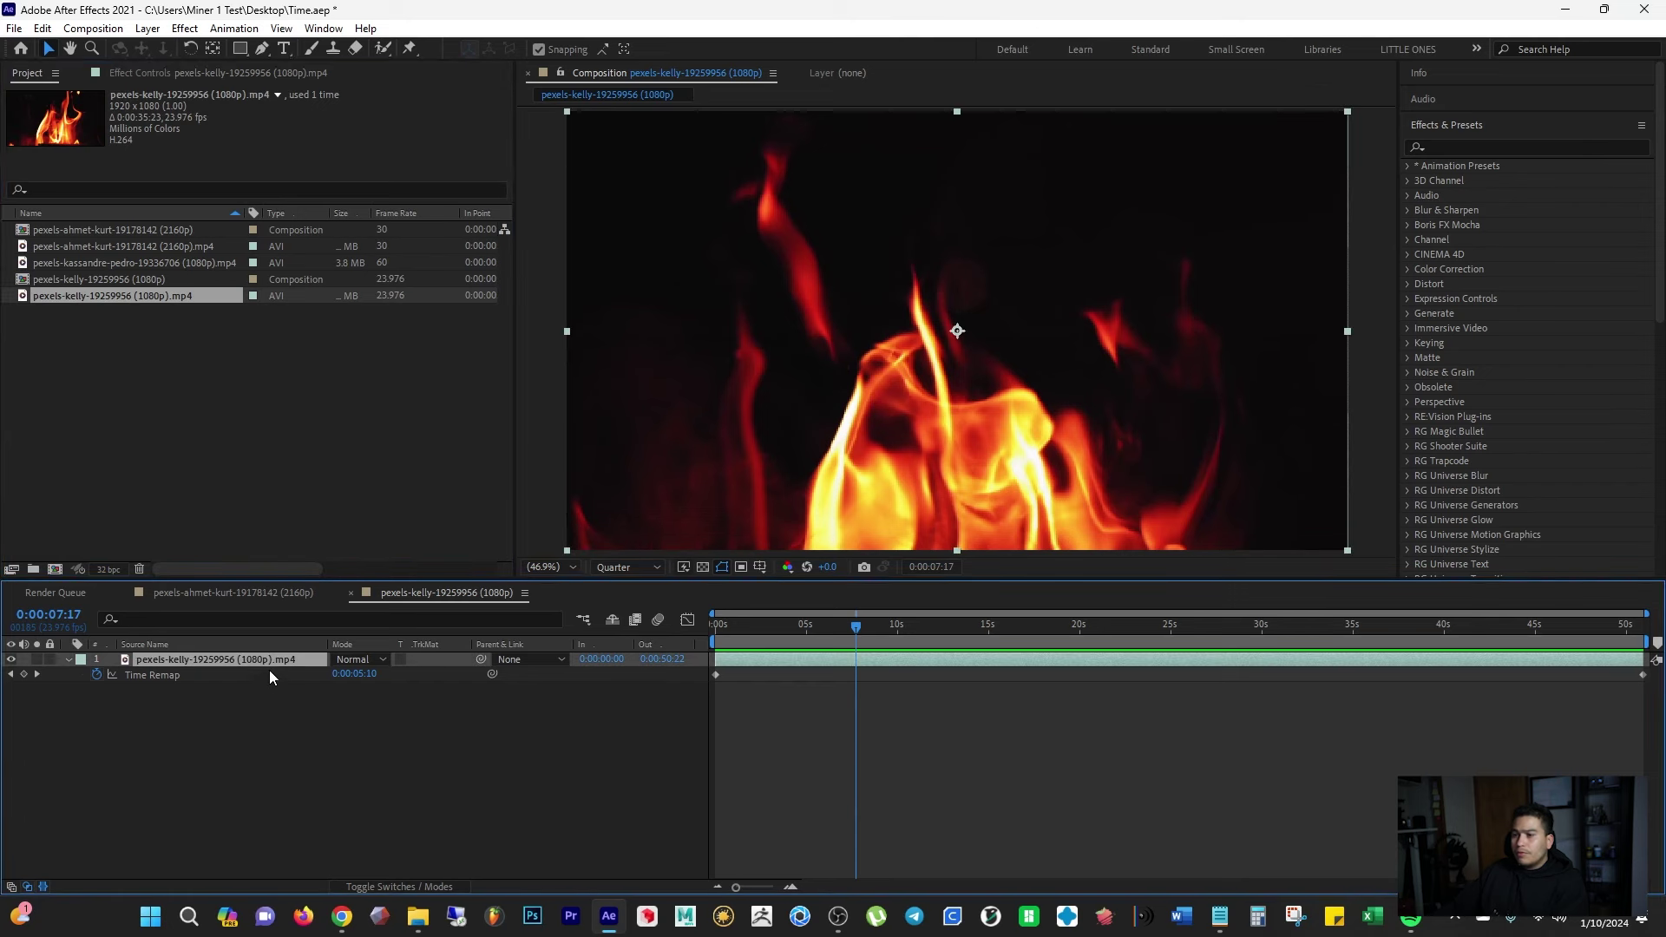
pyautogui.click(100, 31)
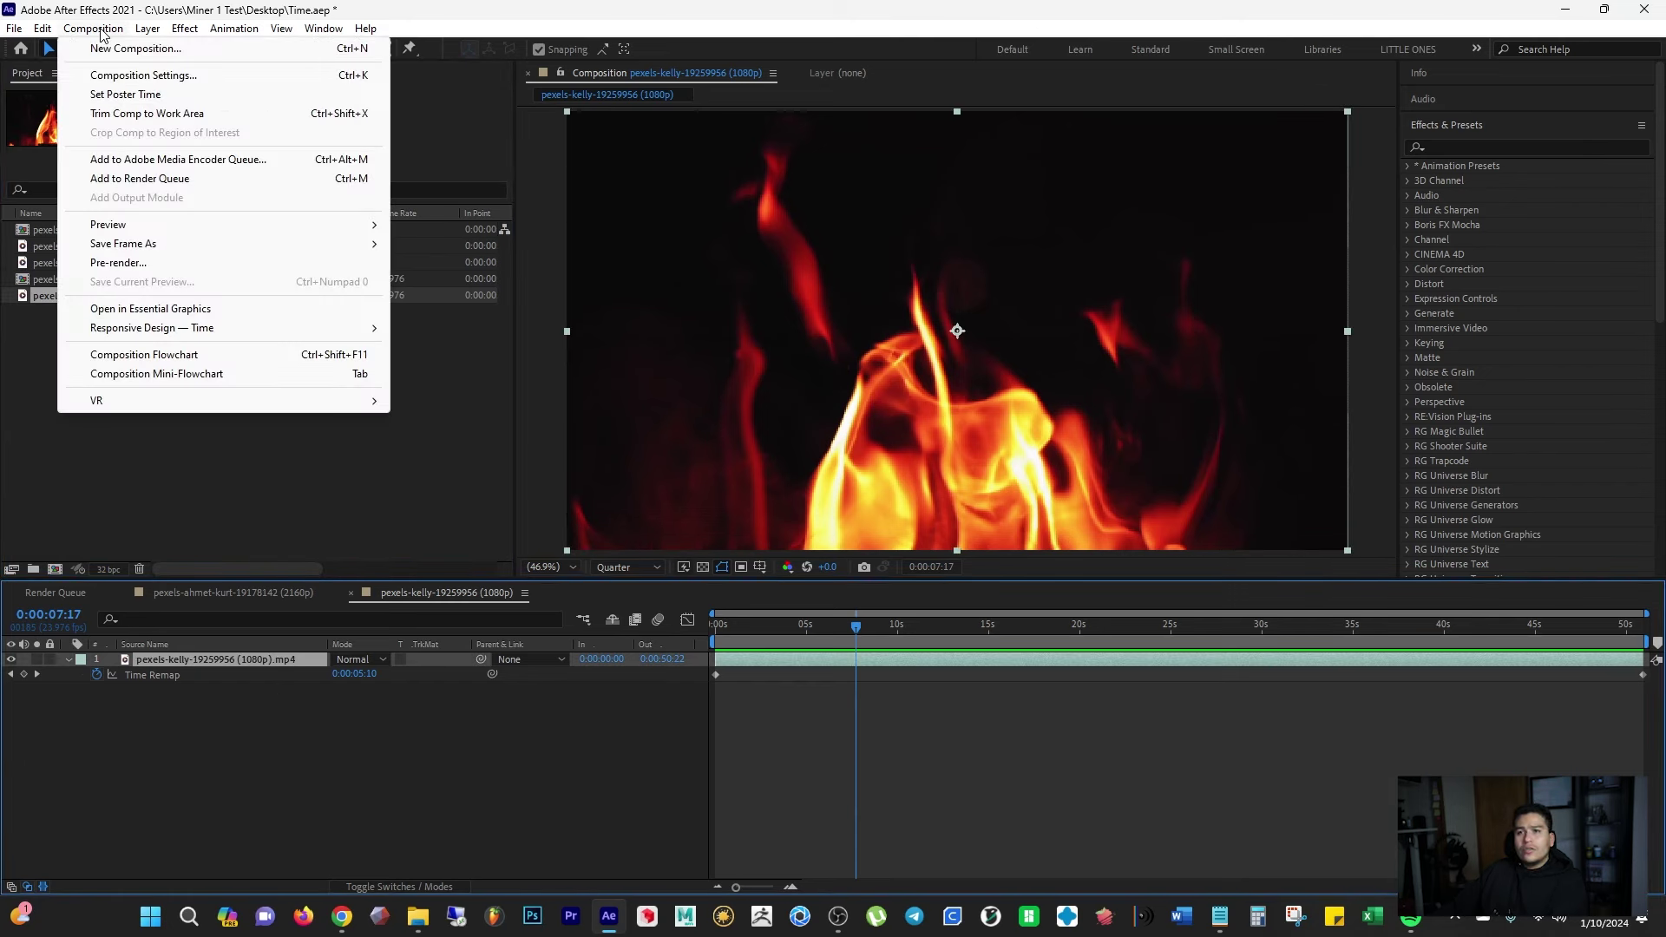
pyautogui.moveTo(136, 32)
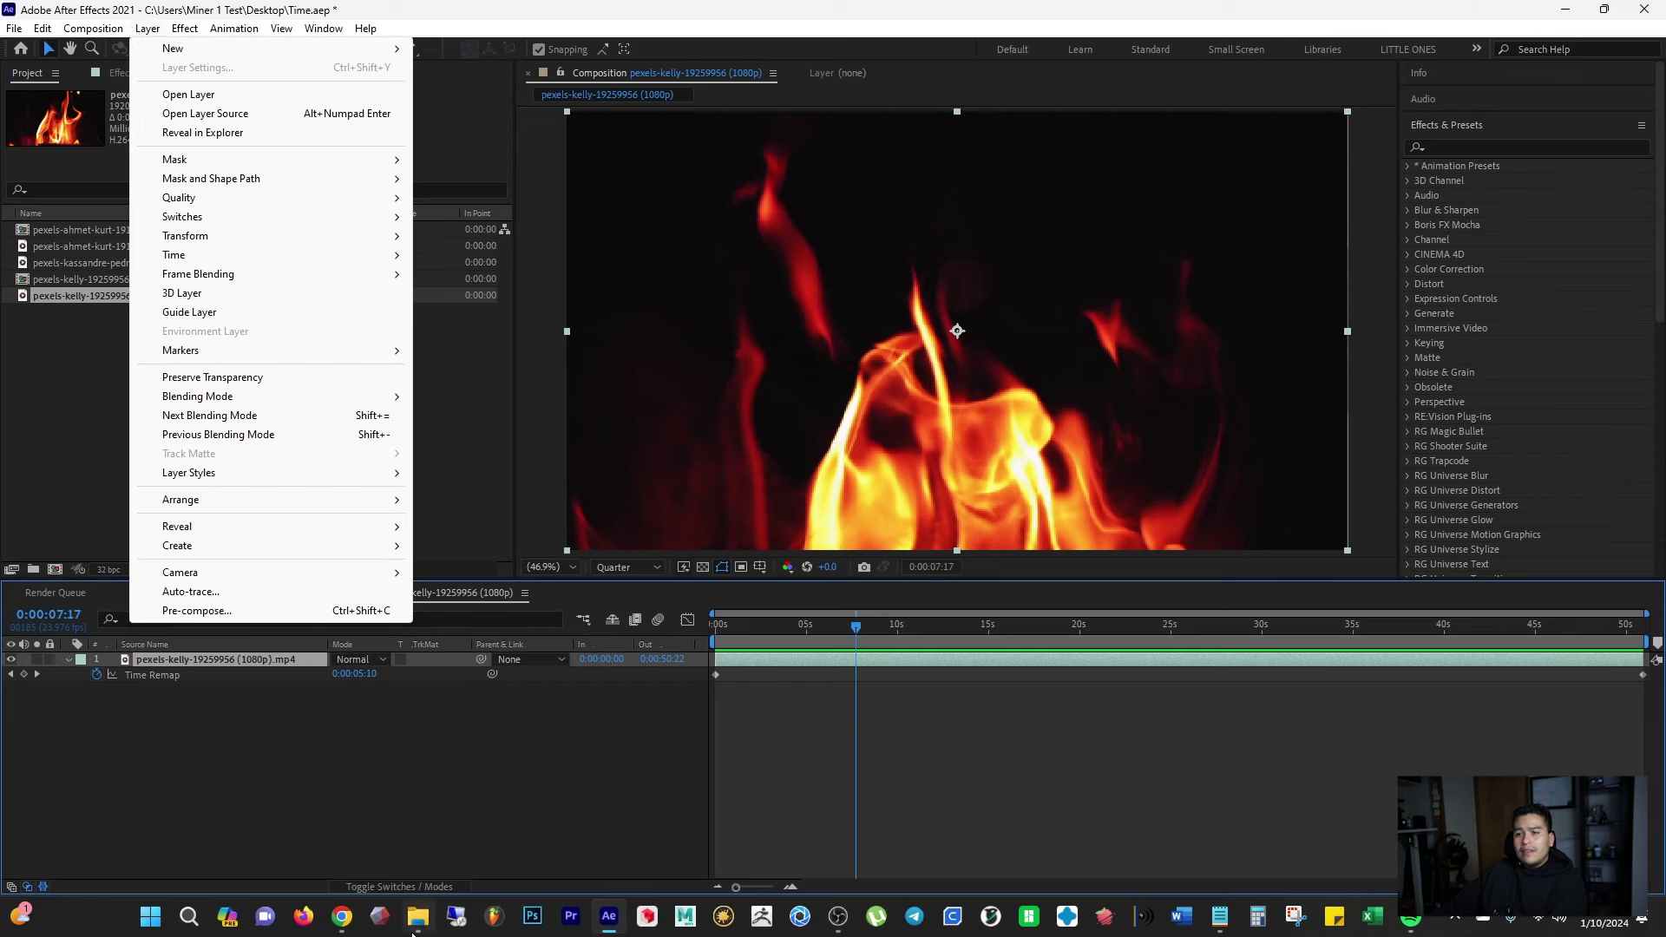
pyautogui.click(413, 854)
pyautogui.click(93, 29)
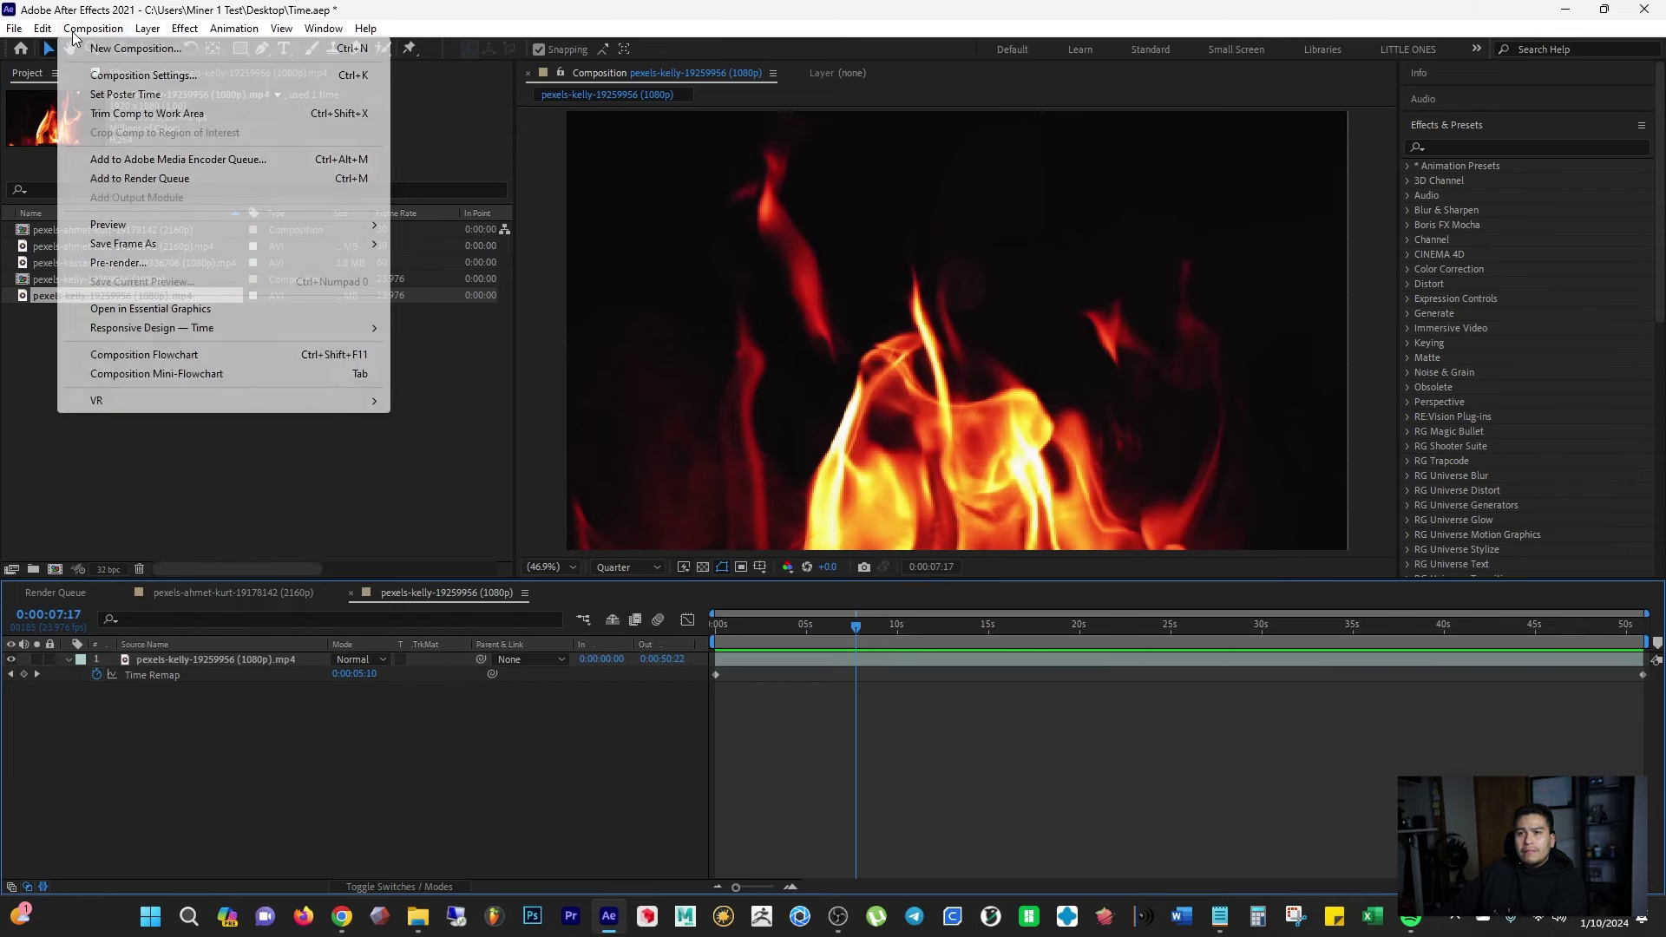
pyautogui.click(191, 81)
pyautogui.click(715, 521)
pyautogui.press('BackSpace')
pyautogui.press('BackSpace')
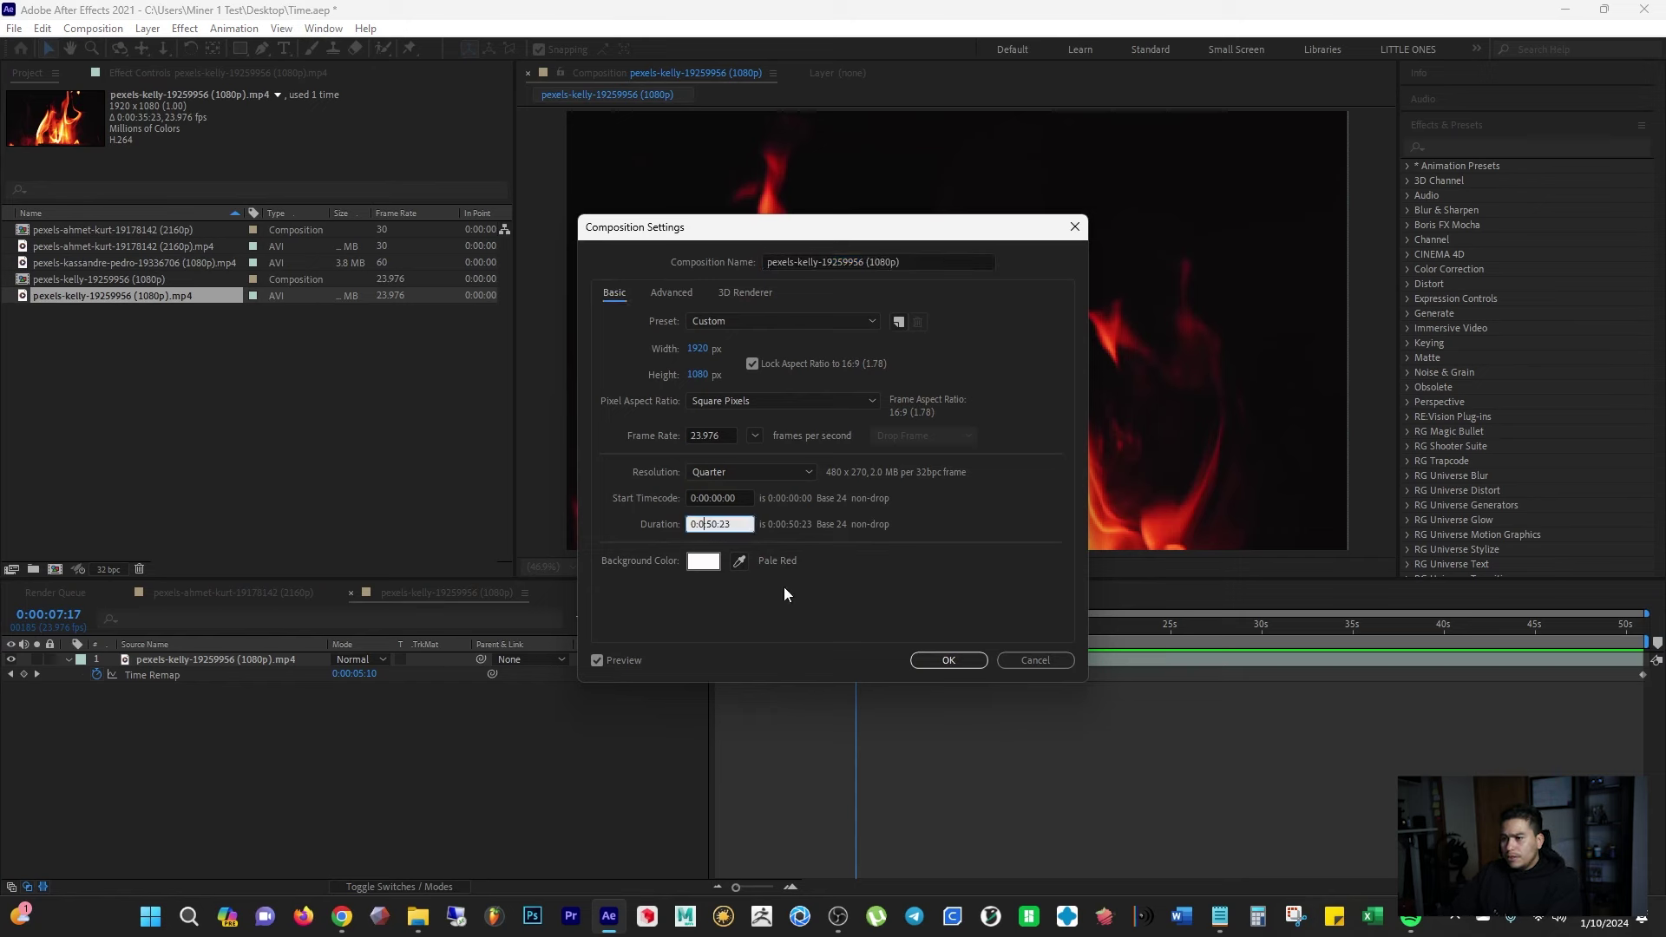
pyautogui.write('2')
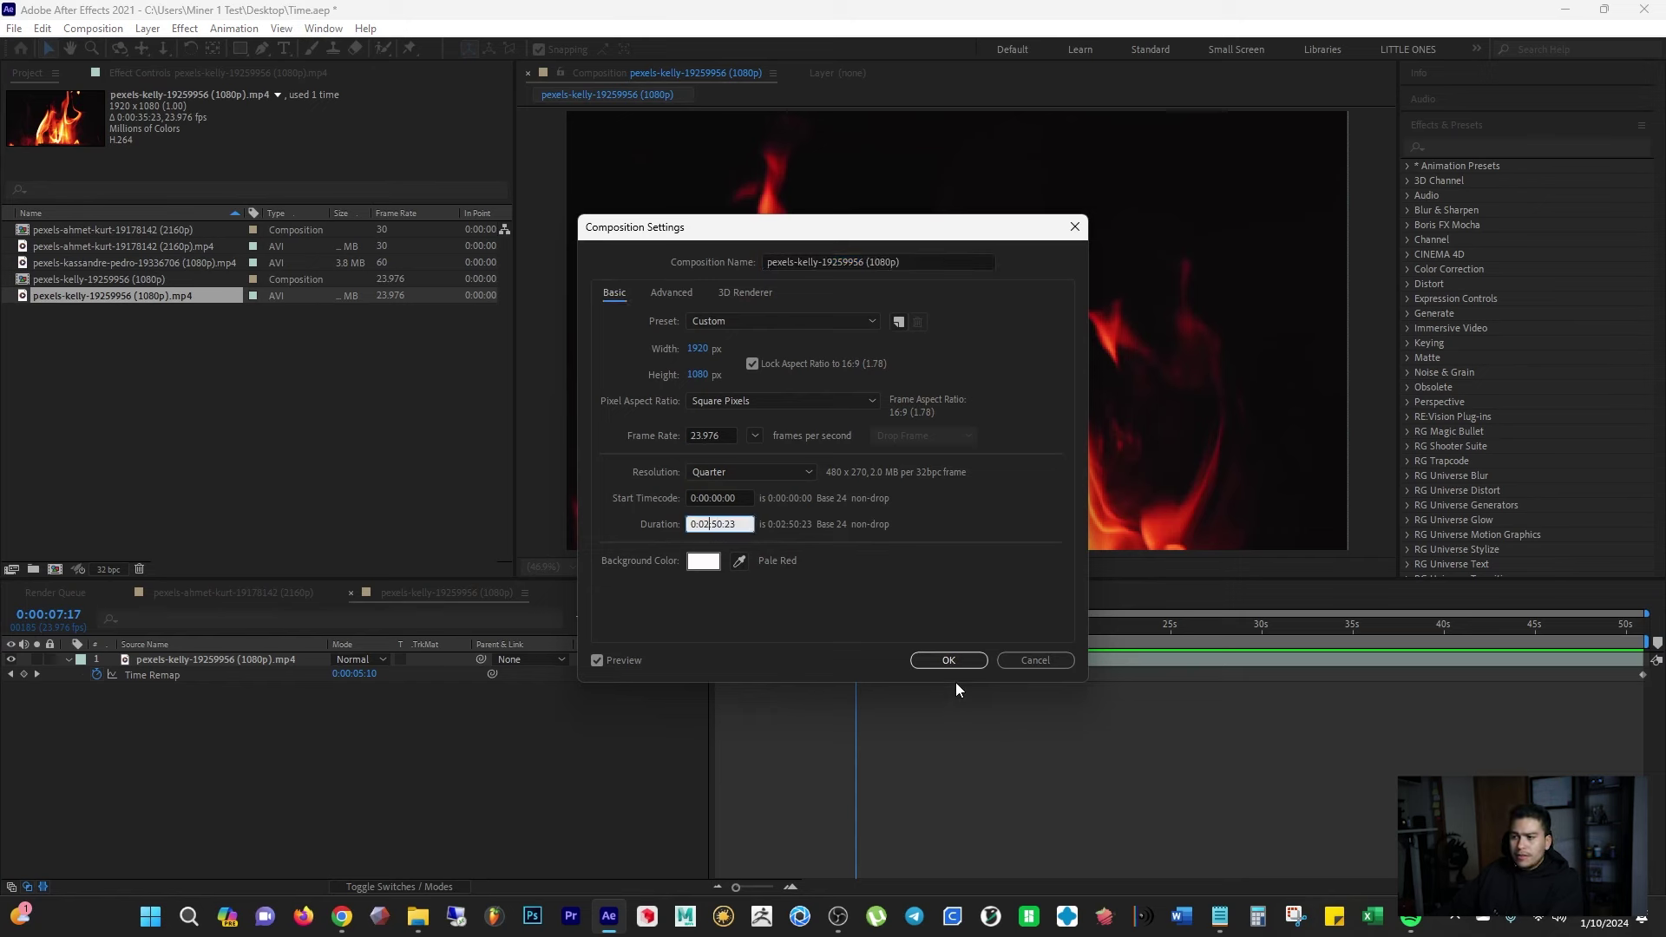
pyautogui.press('Return')
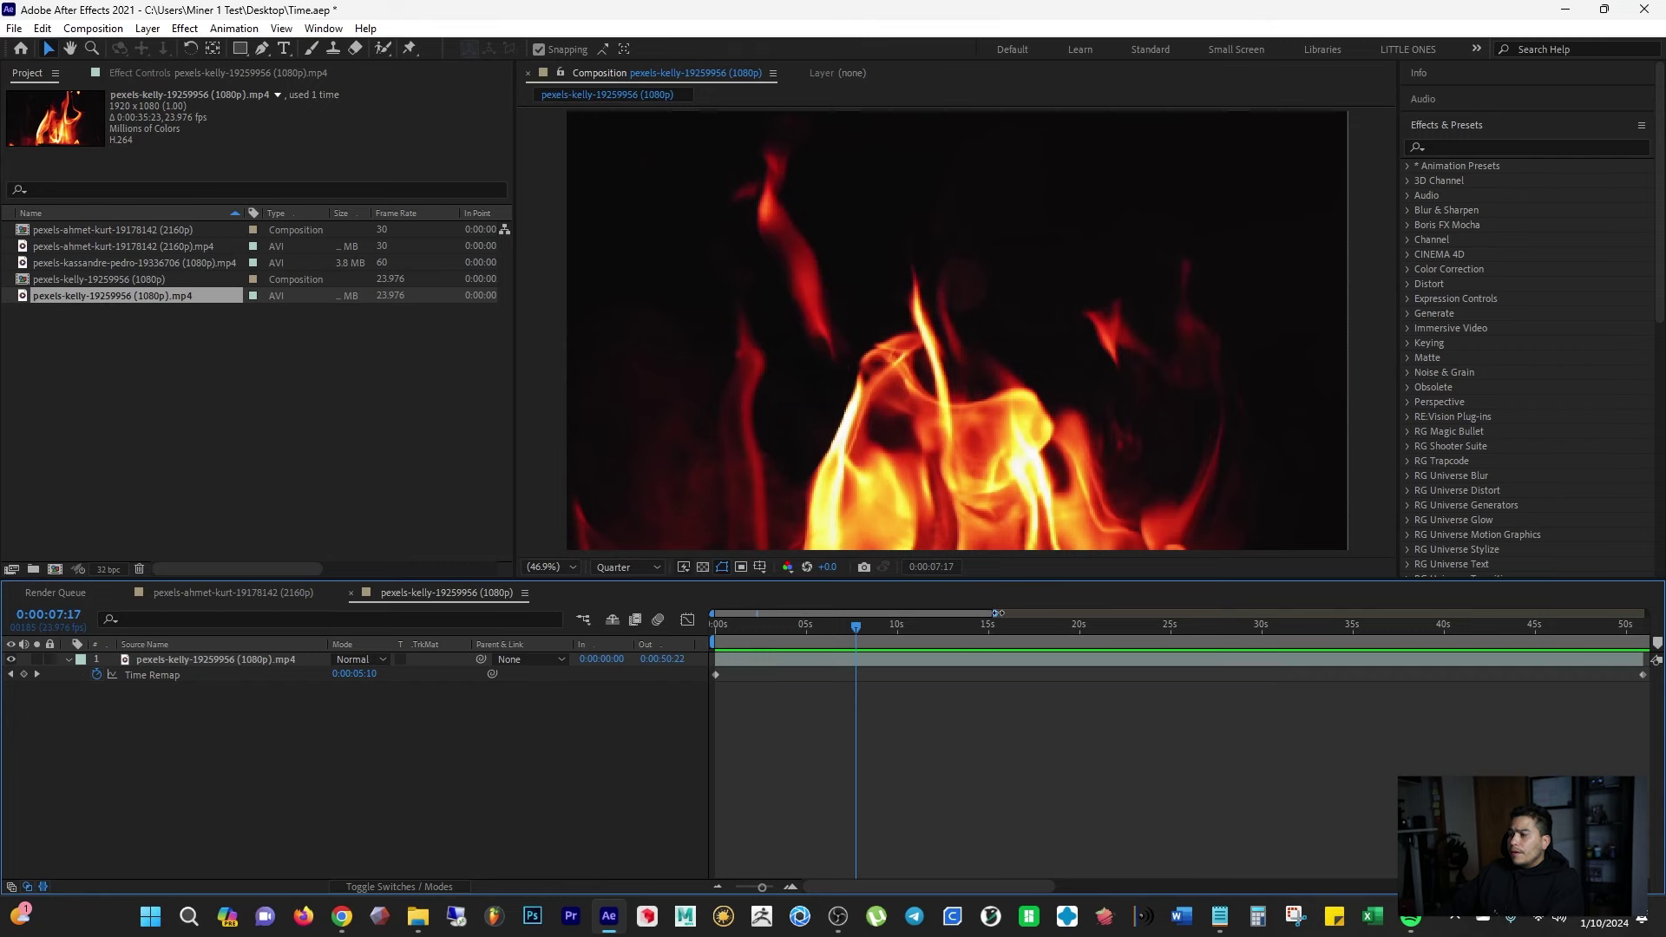
# Step: Extend the fire layer and its last Time Remap keyframe to the end of the lengthened composition
pyautogui.moveTo(998, 612); pyautogui.dragTo(1646, 613)
pyautogui.moveTo(1000, 658); pyautogui.dragTo(1646, 657)
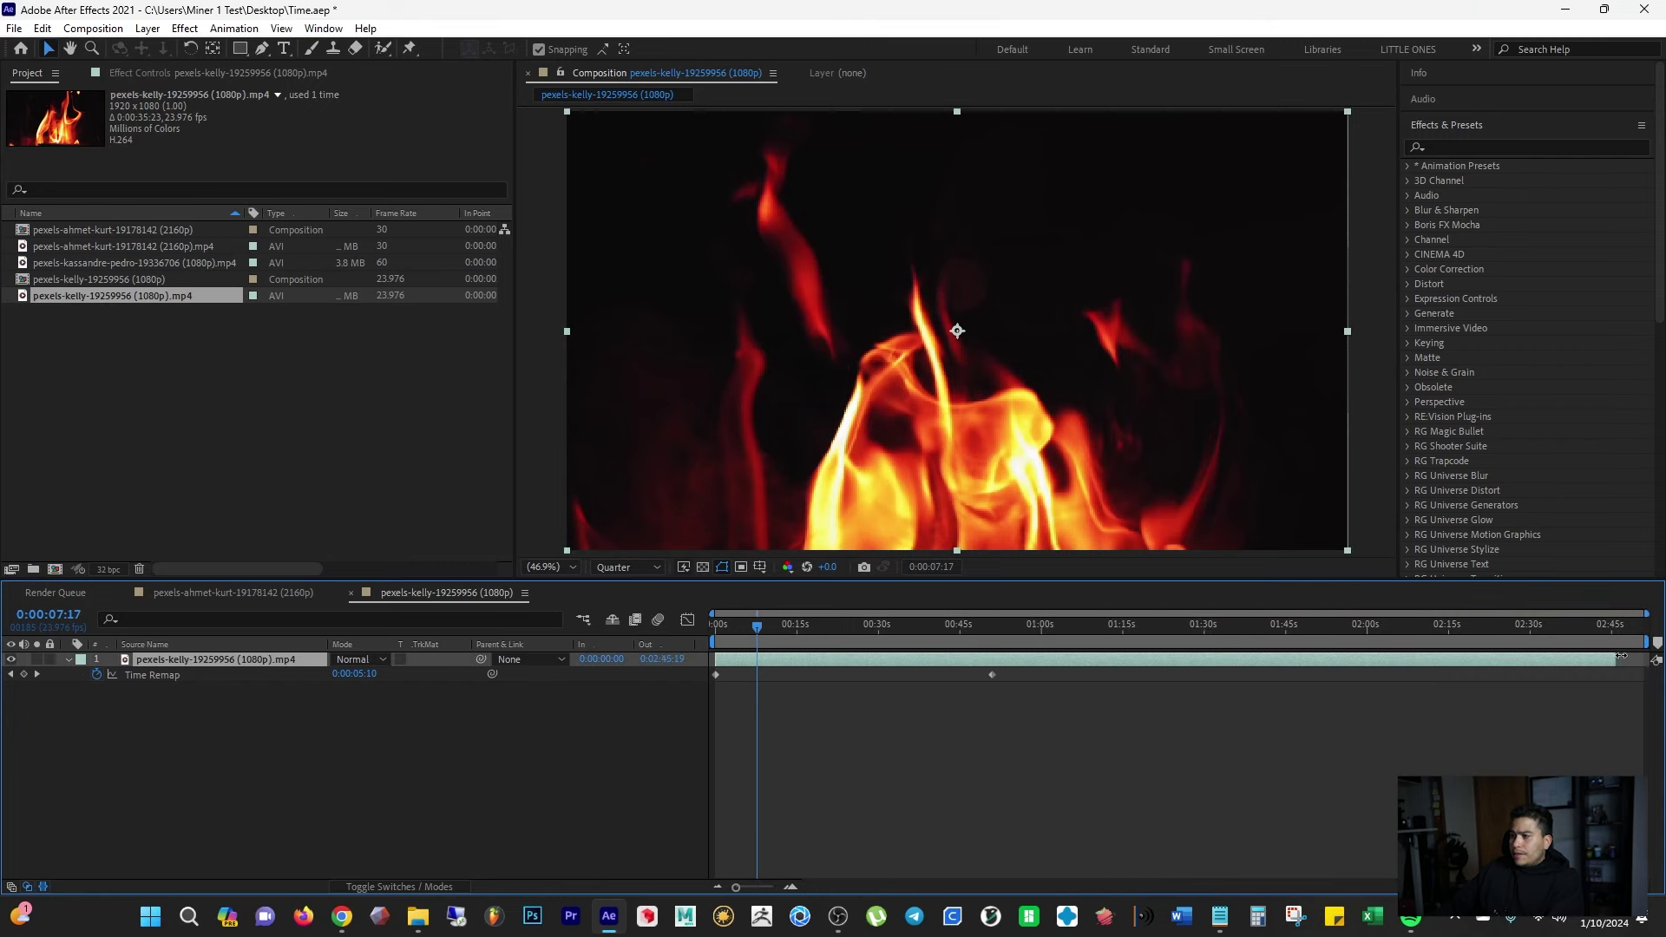
pyautogui.moveTo(993, 673); pyautogui.dragTo(1647, 674)
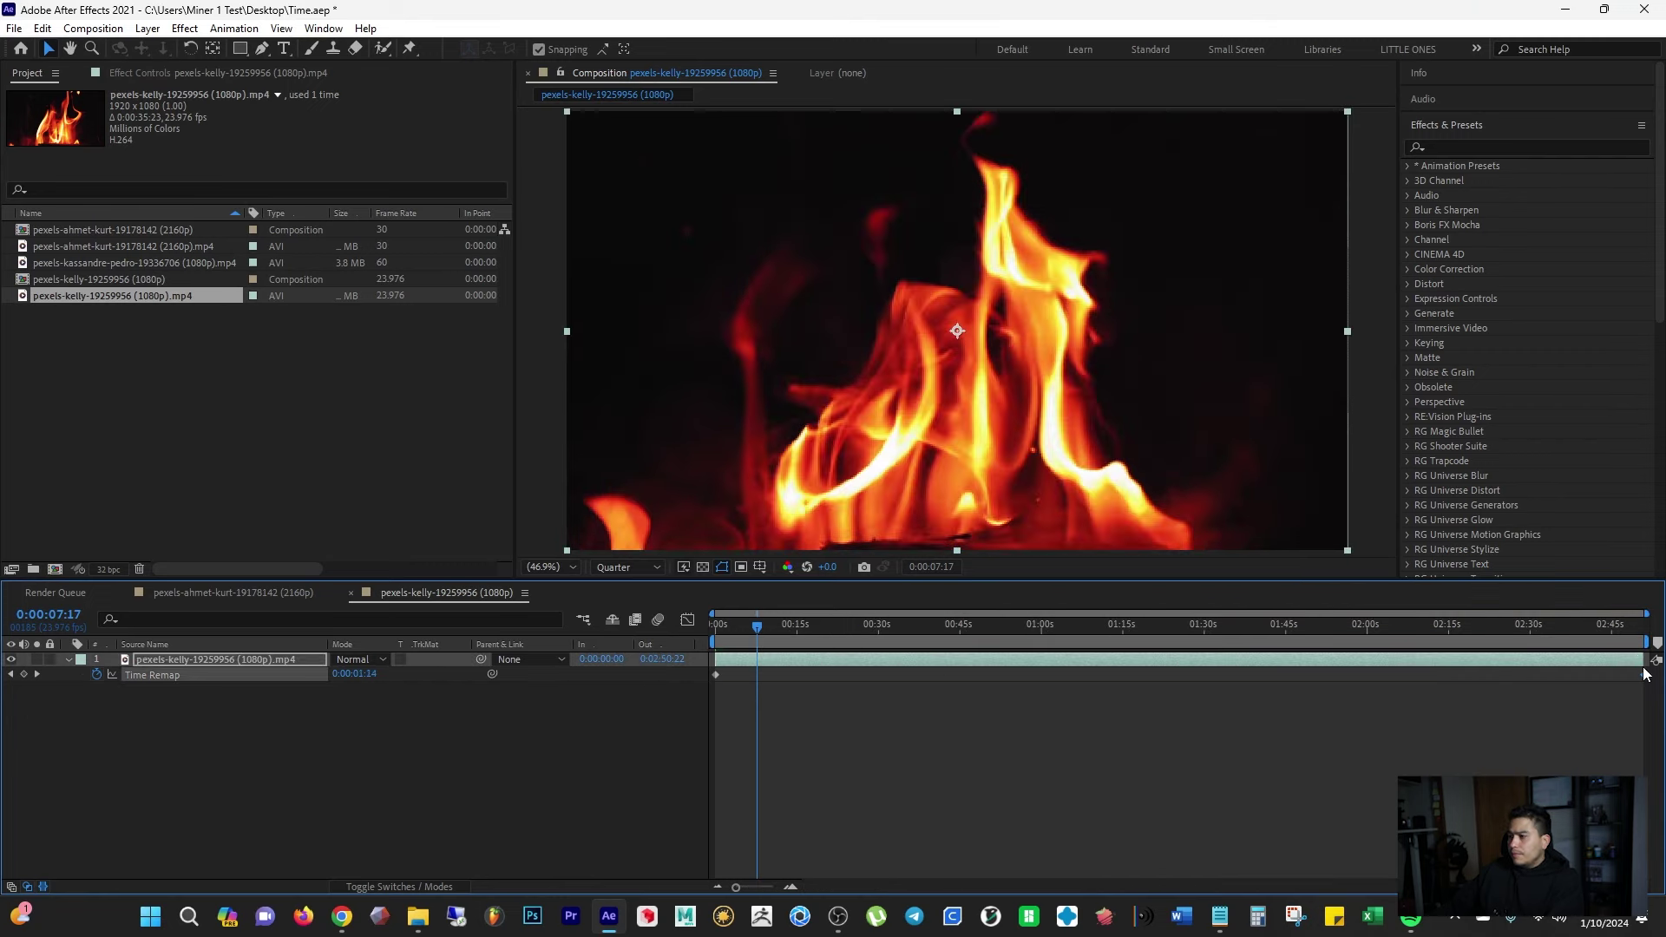
# Step: Play the stretched fire footage from the start and stop at 0:00:18:18
pyautogui.press('Home')
pyautogui.click(613, 633)
pyautogui.press('space')
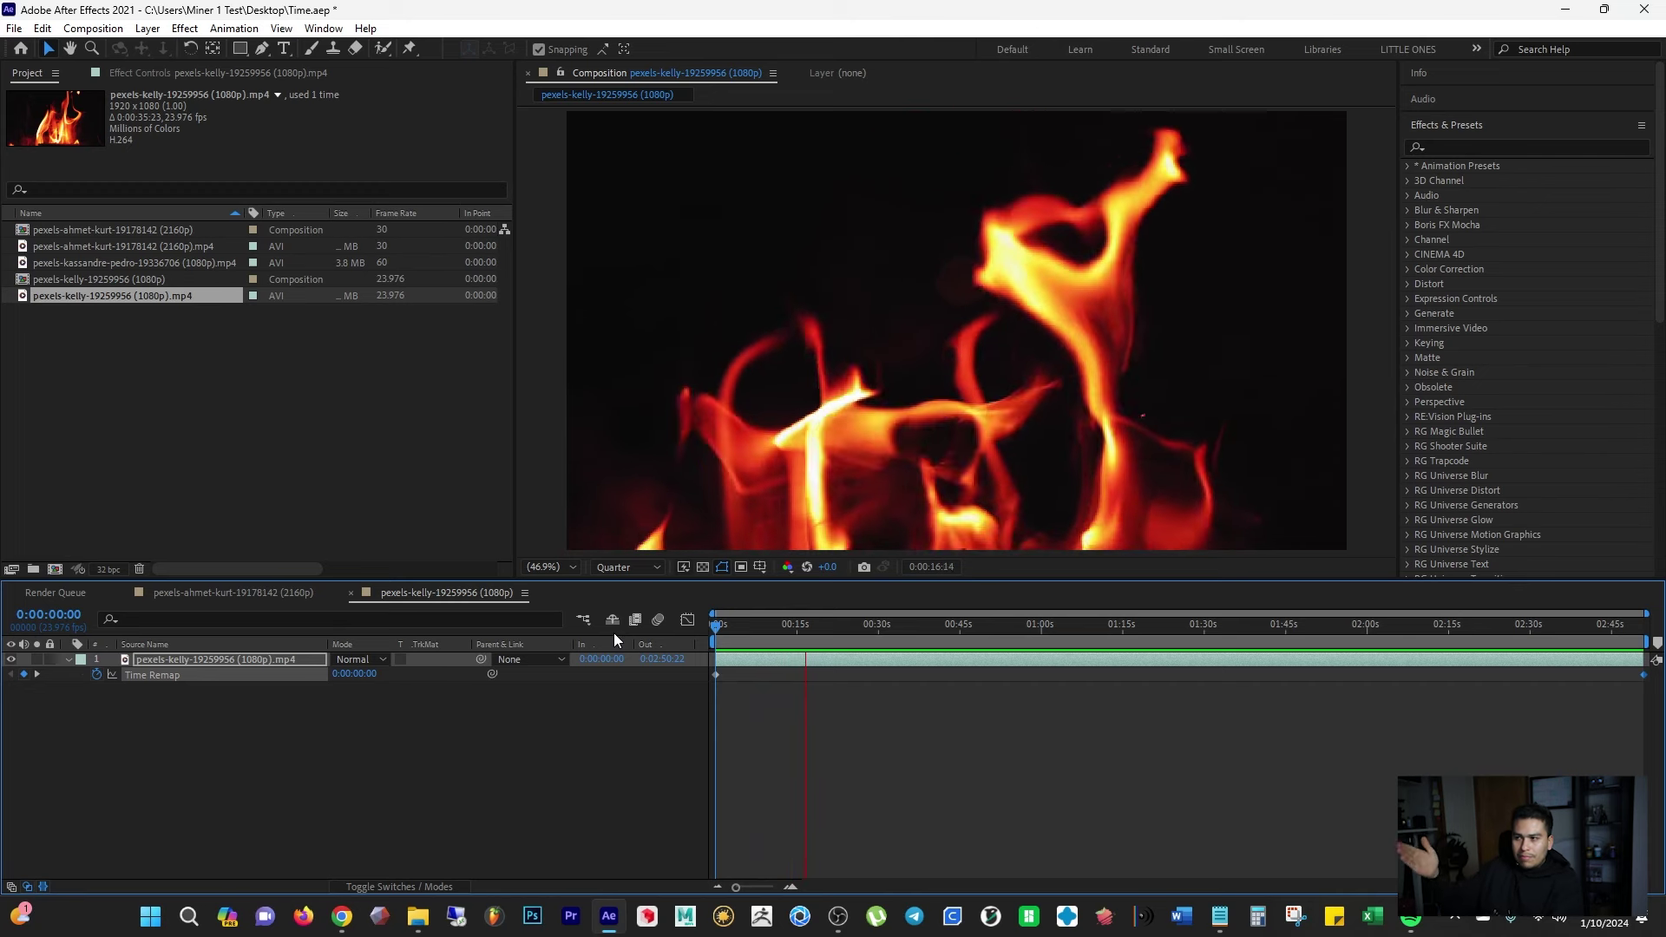
pyautogui.press('space')
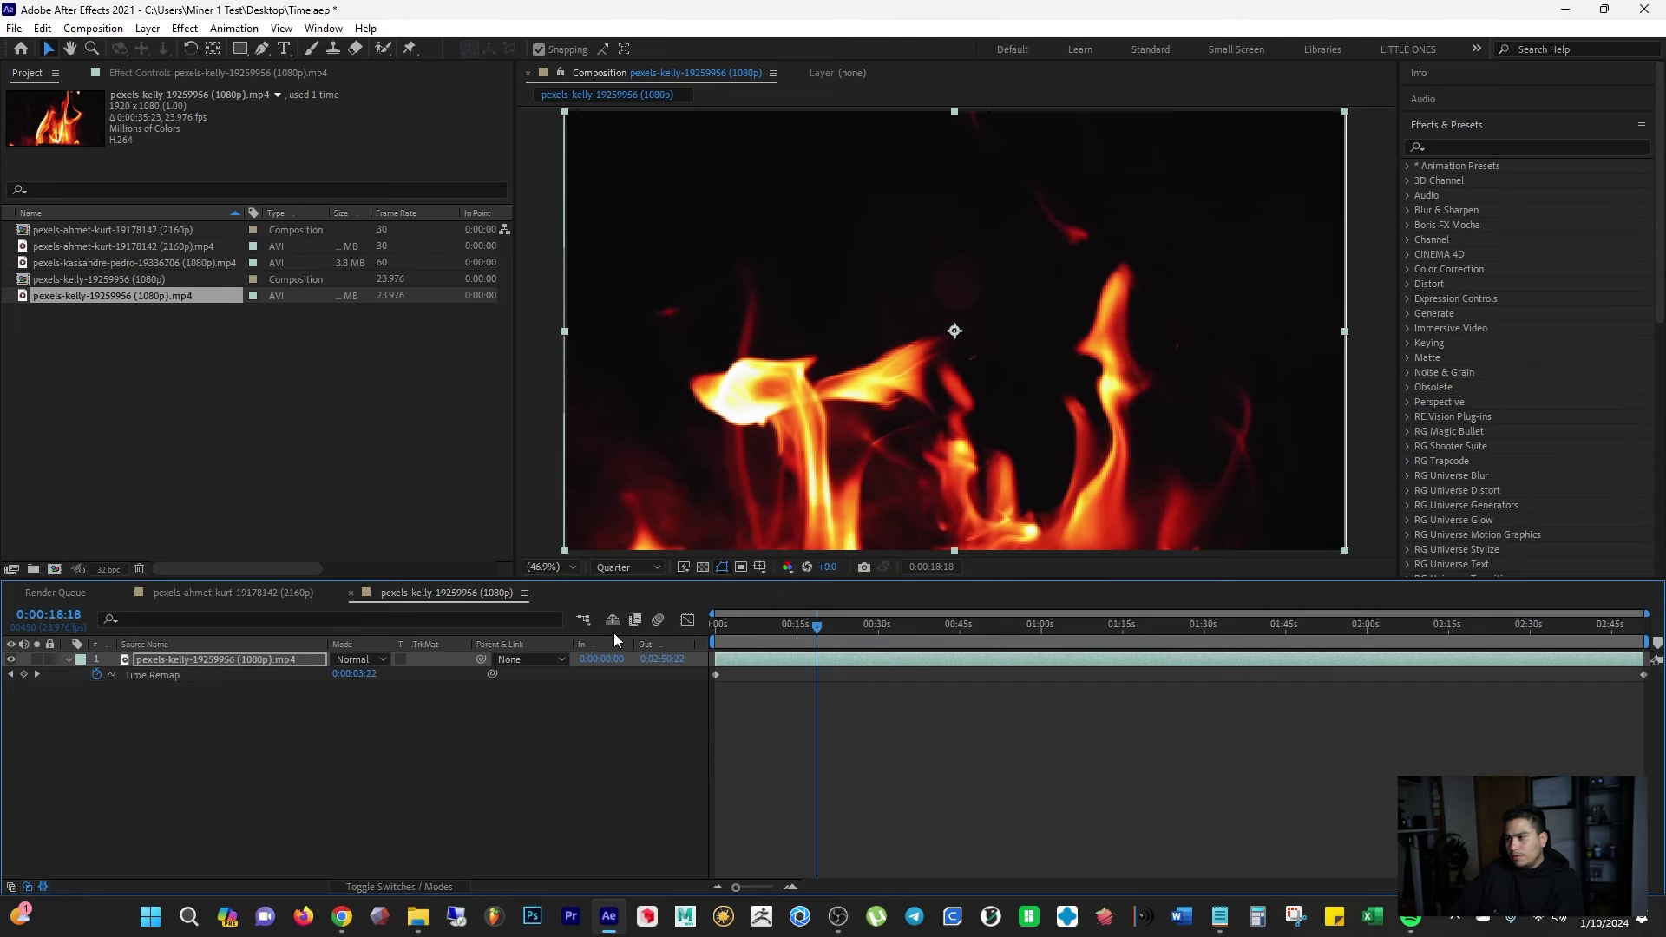
# Step: Undo and redo the last Time Remap keyframe's move, and return to the composition's start
pyautogui.hotkey('ctrl', 'z')
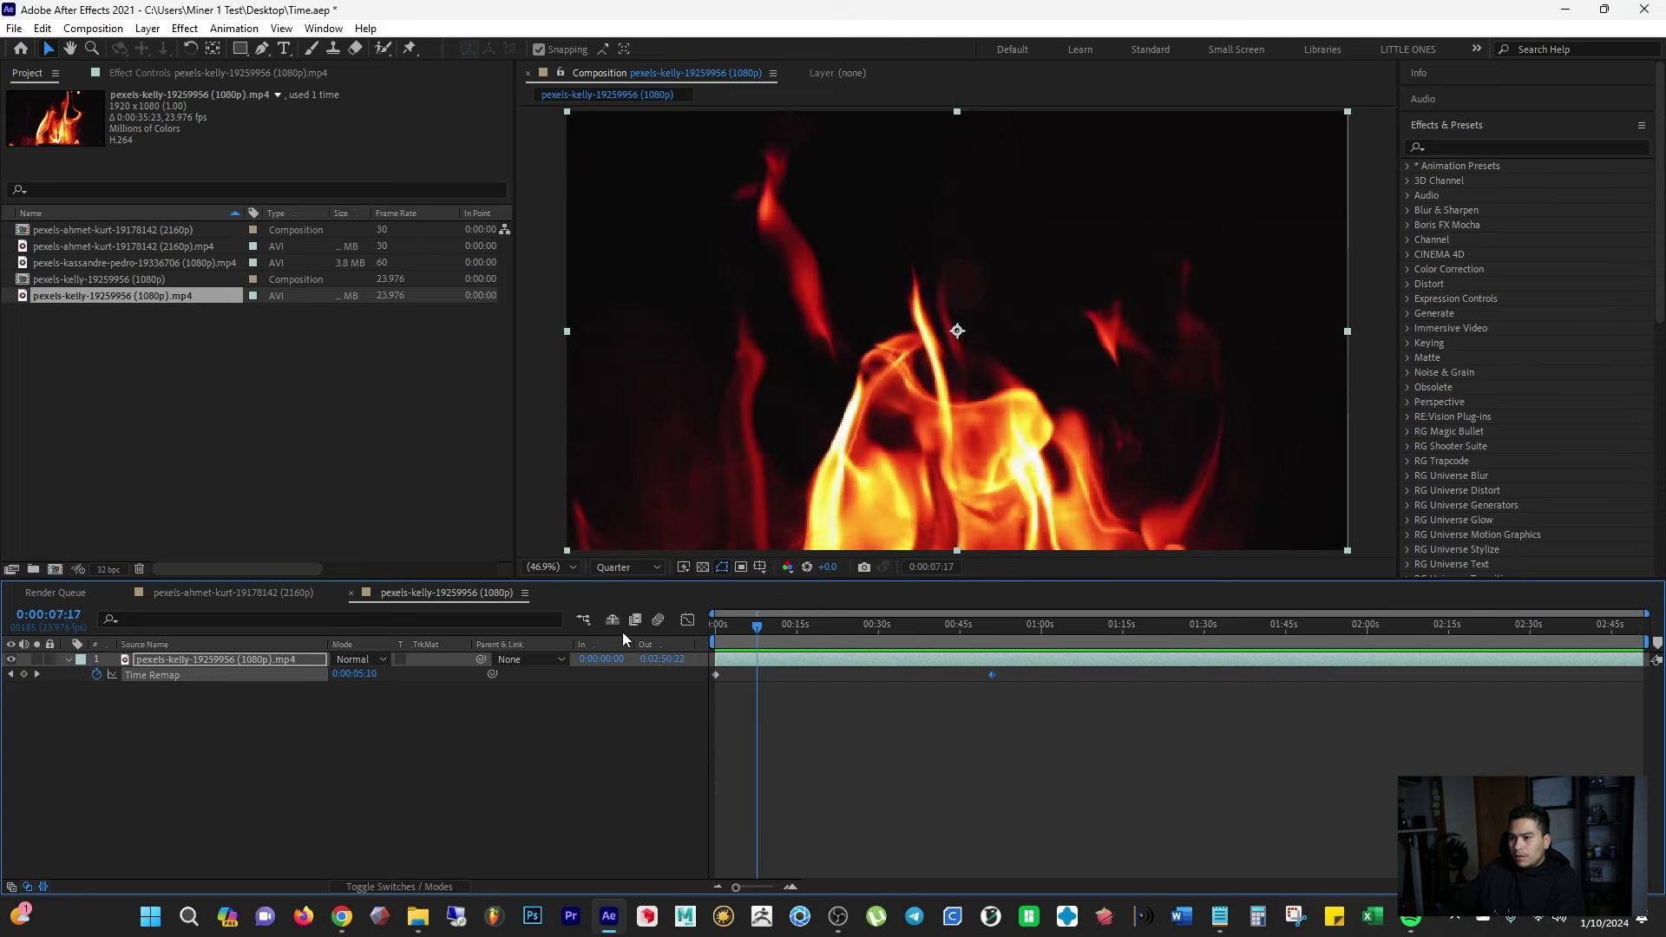
pyautogui.hotkey('ctrl', 'shift', 'z')
pyautogui.click(725, 628)
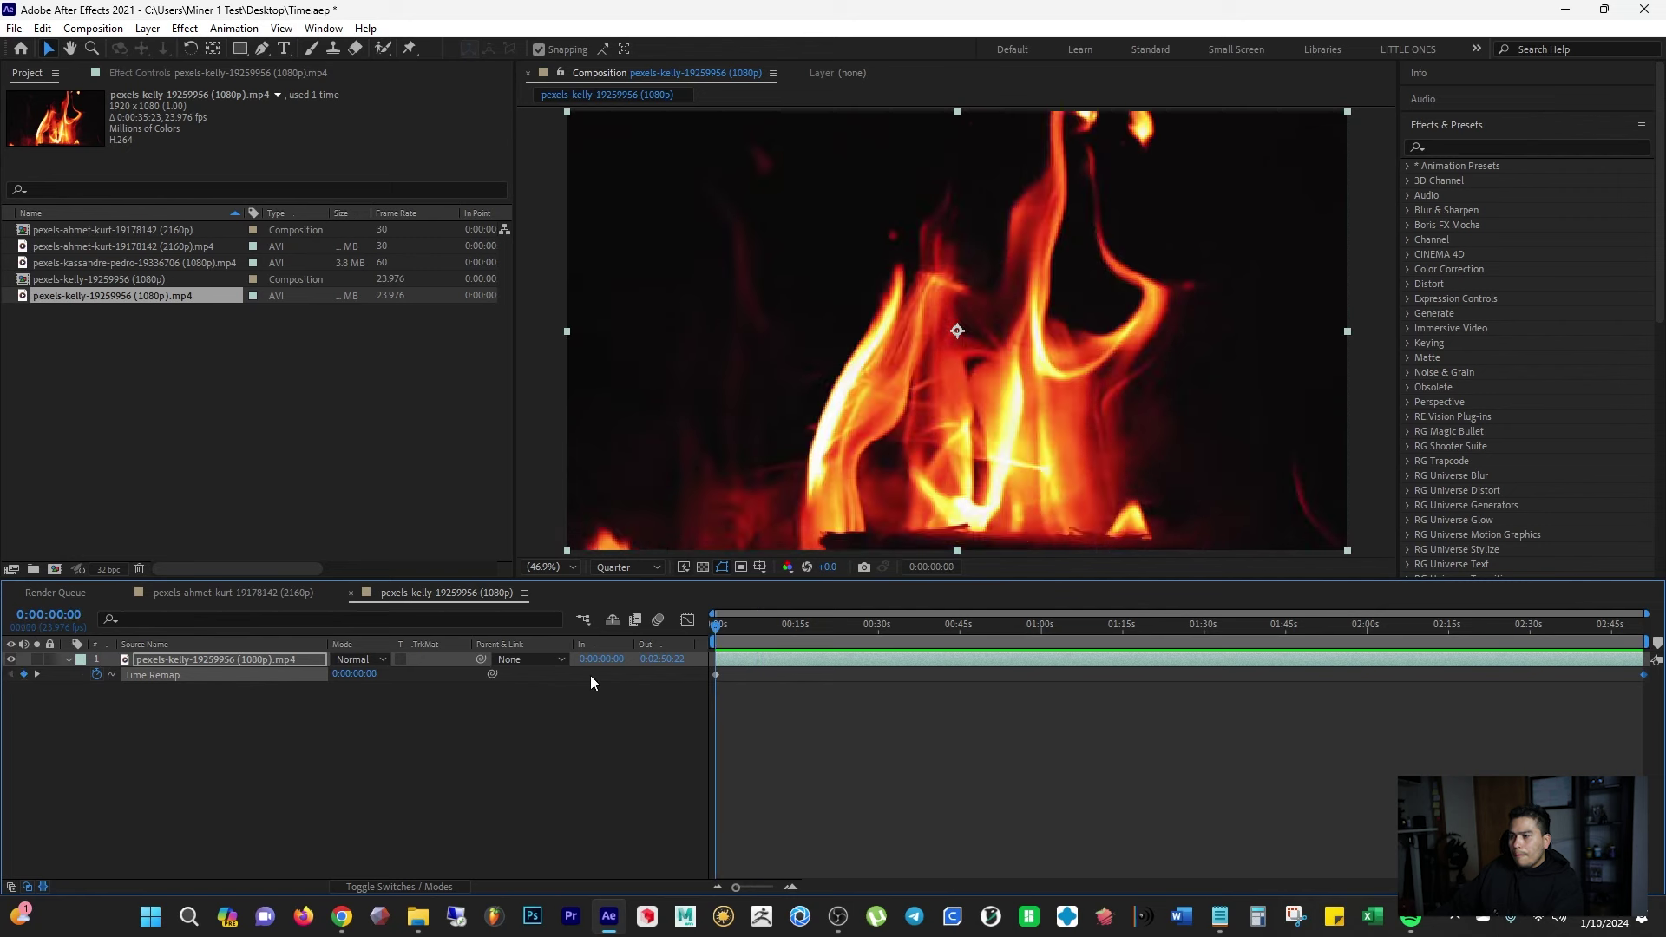
pyautogui.click(670, 699)
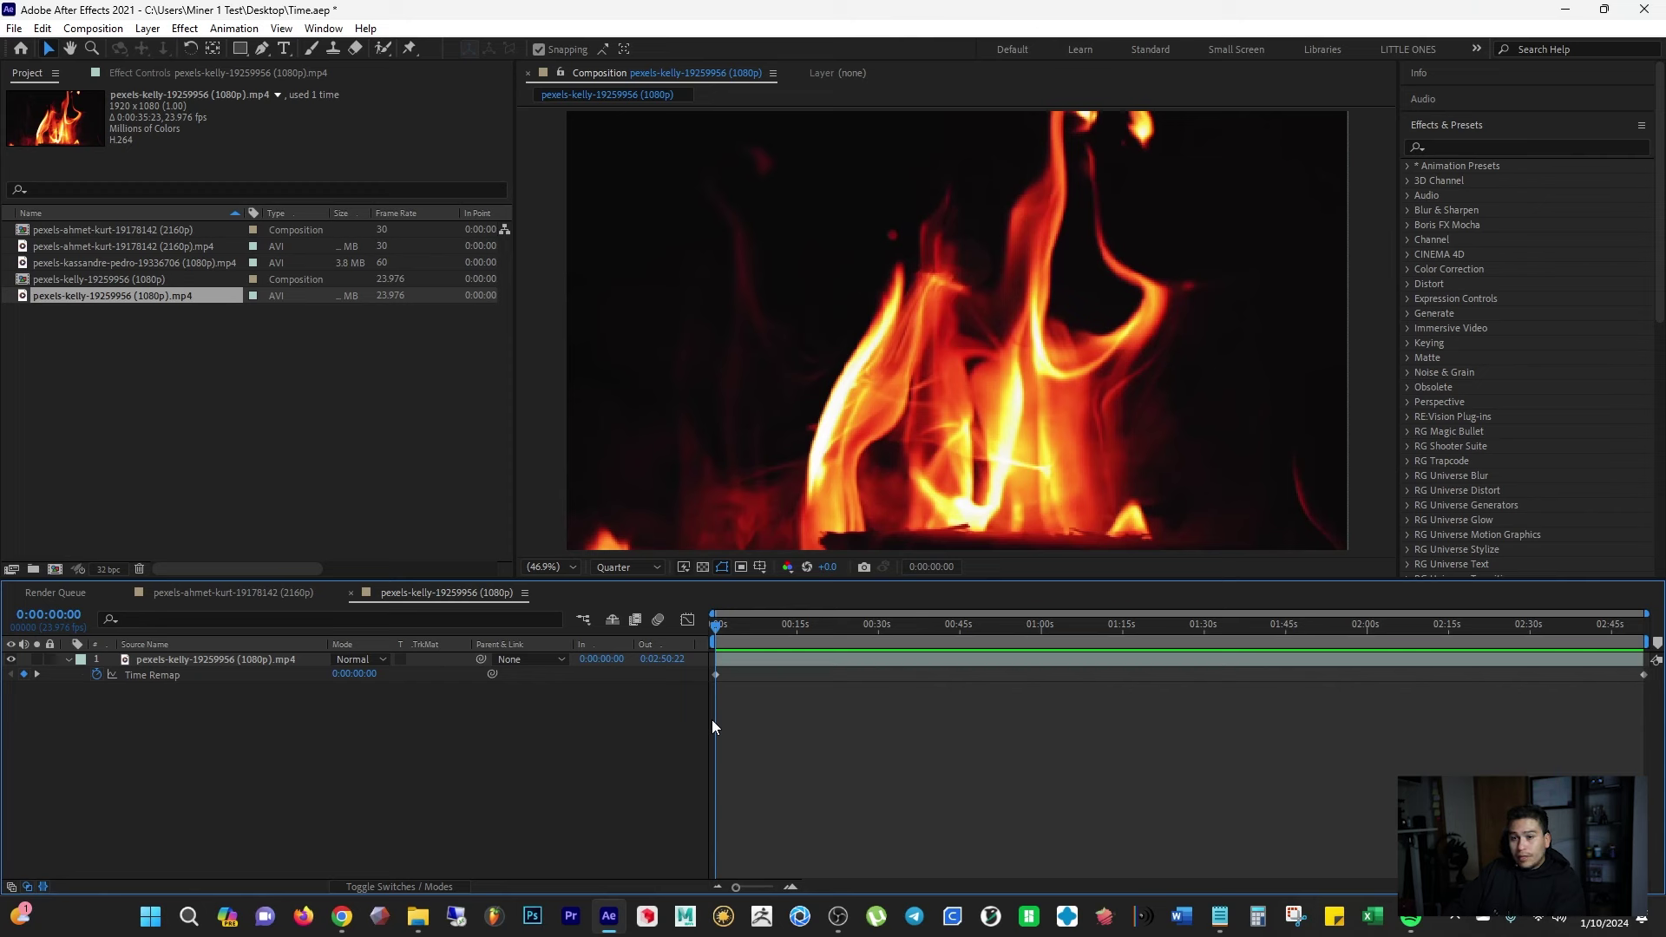
# Step: Step frame by frame from the start to 0:00:00:10 to examine repeated frames, and play the footage from 0:00:02:21
pyautogui.press('pagedown')
pyautogui.press('Home')
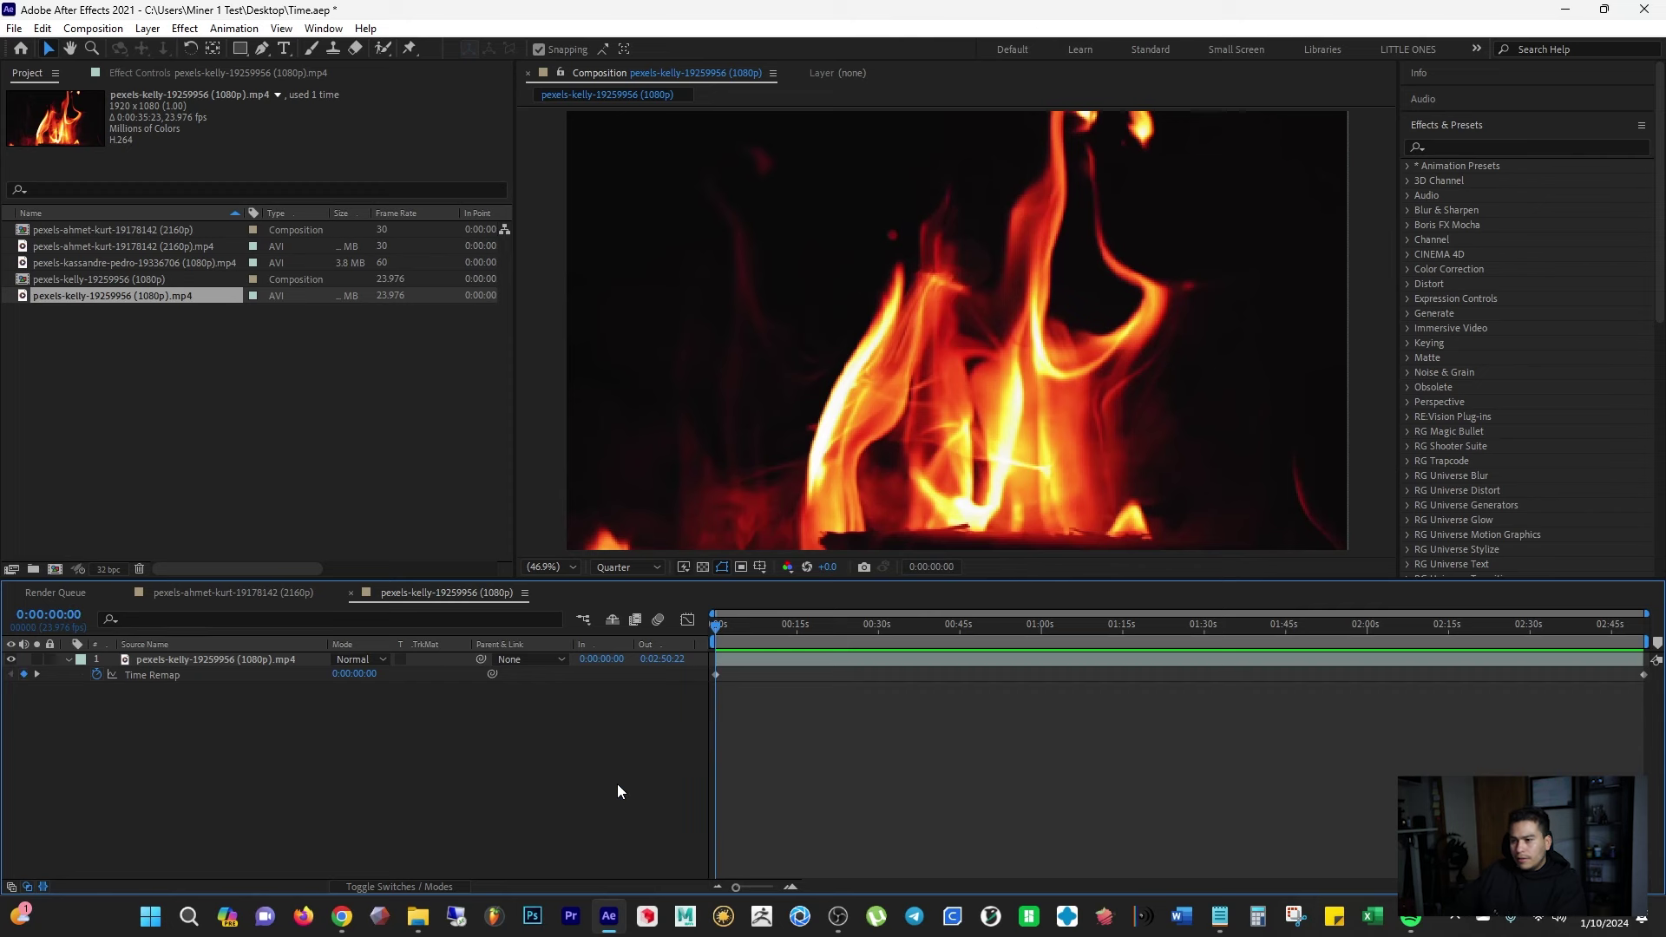
pyautogui.hotkey('ctrl', 'Right')
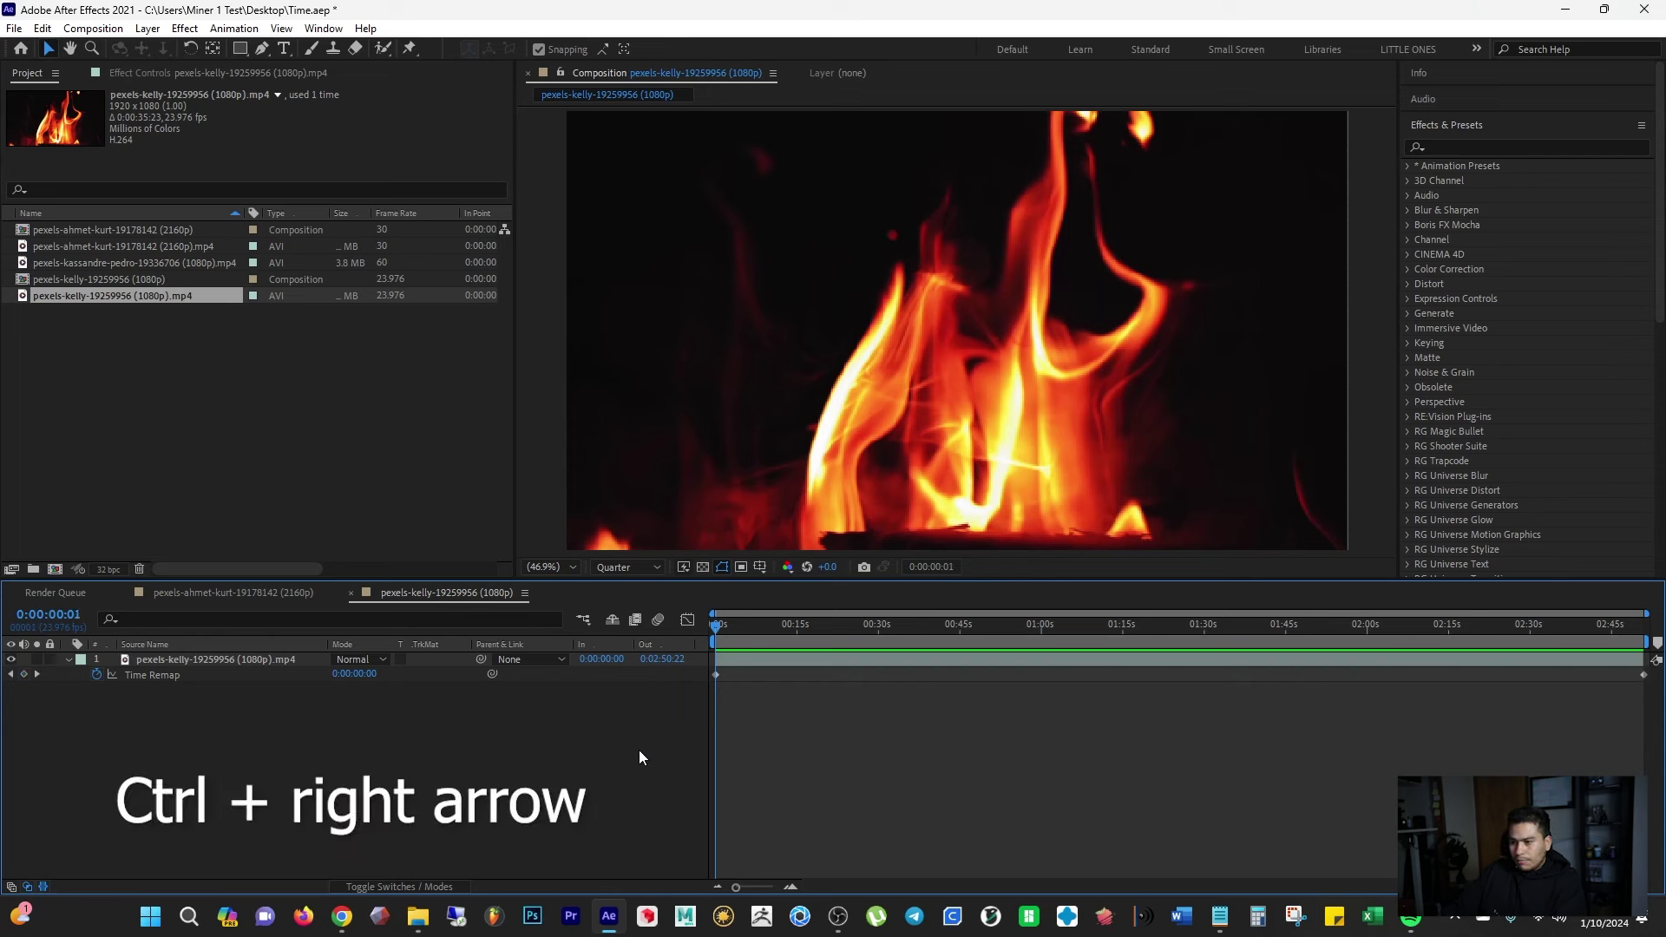
pyautogui.hotkey('ctrl', 'Right')
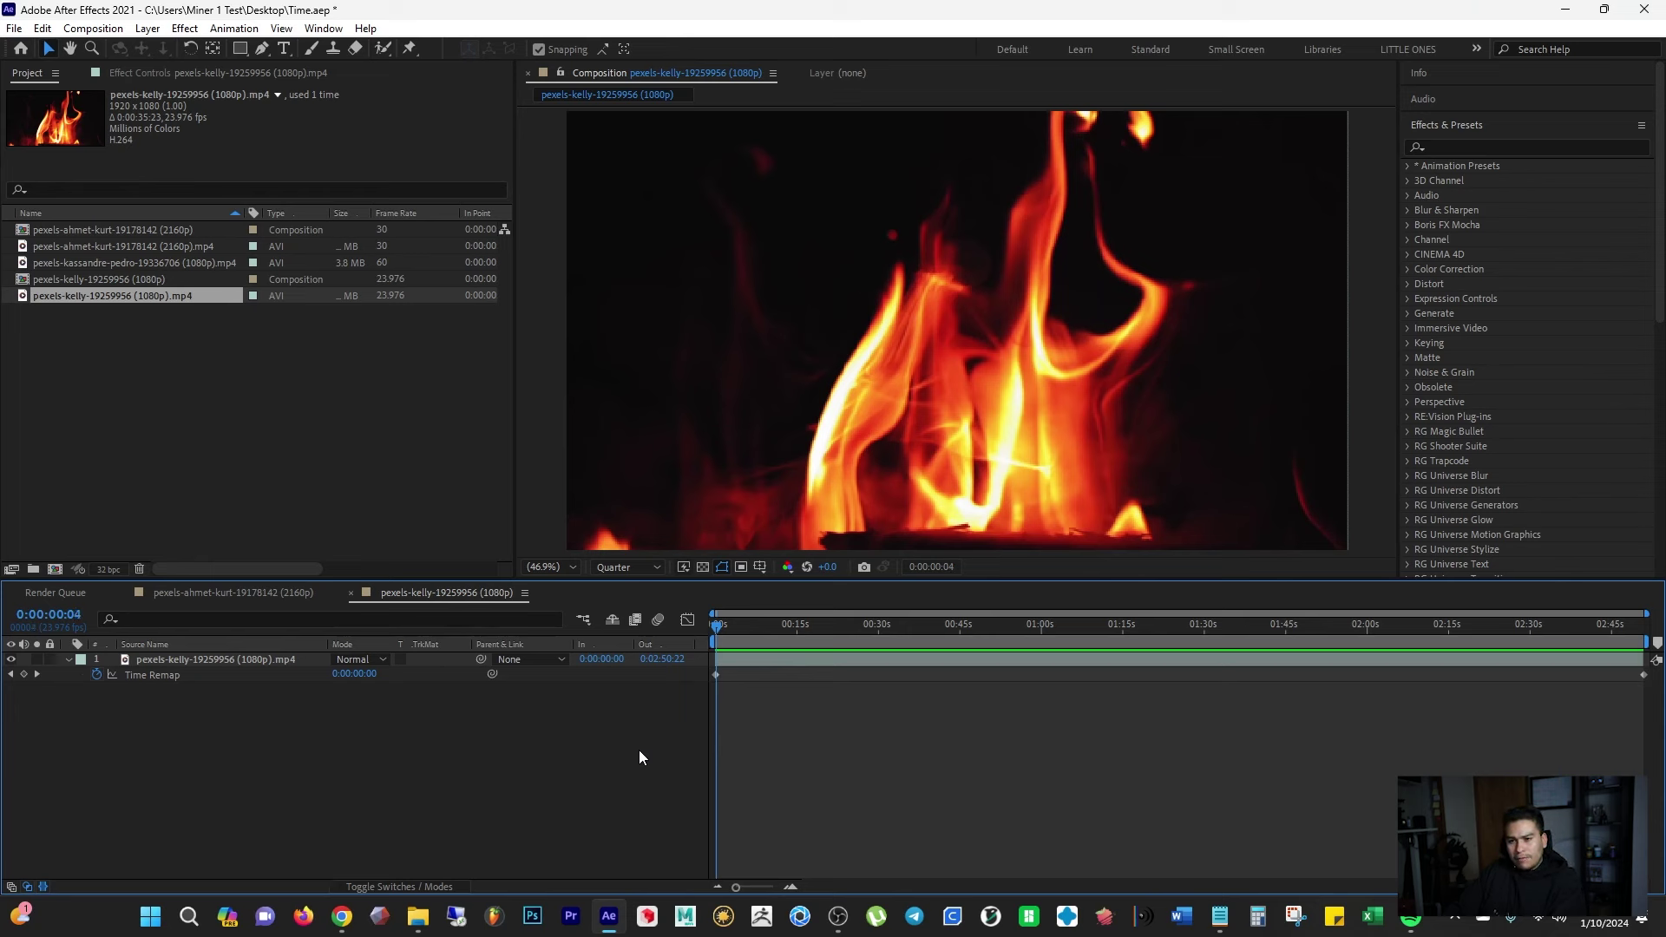
pyautogui.hotkey('ctrl', 'Left')
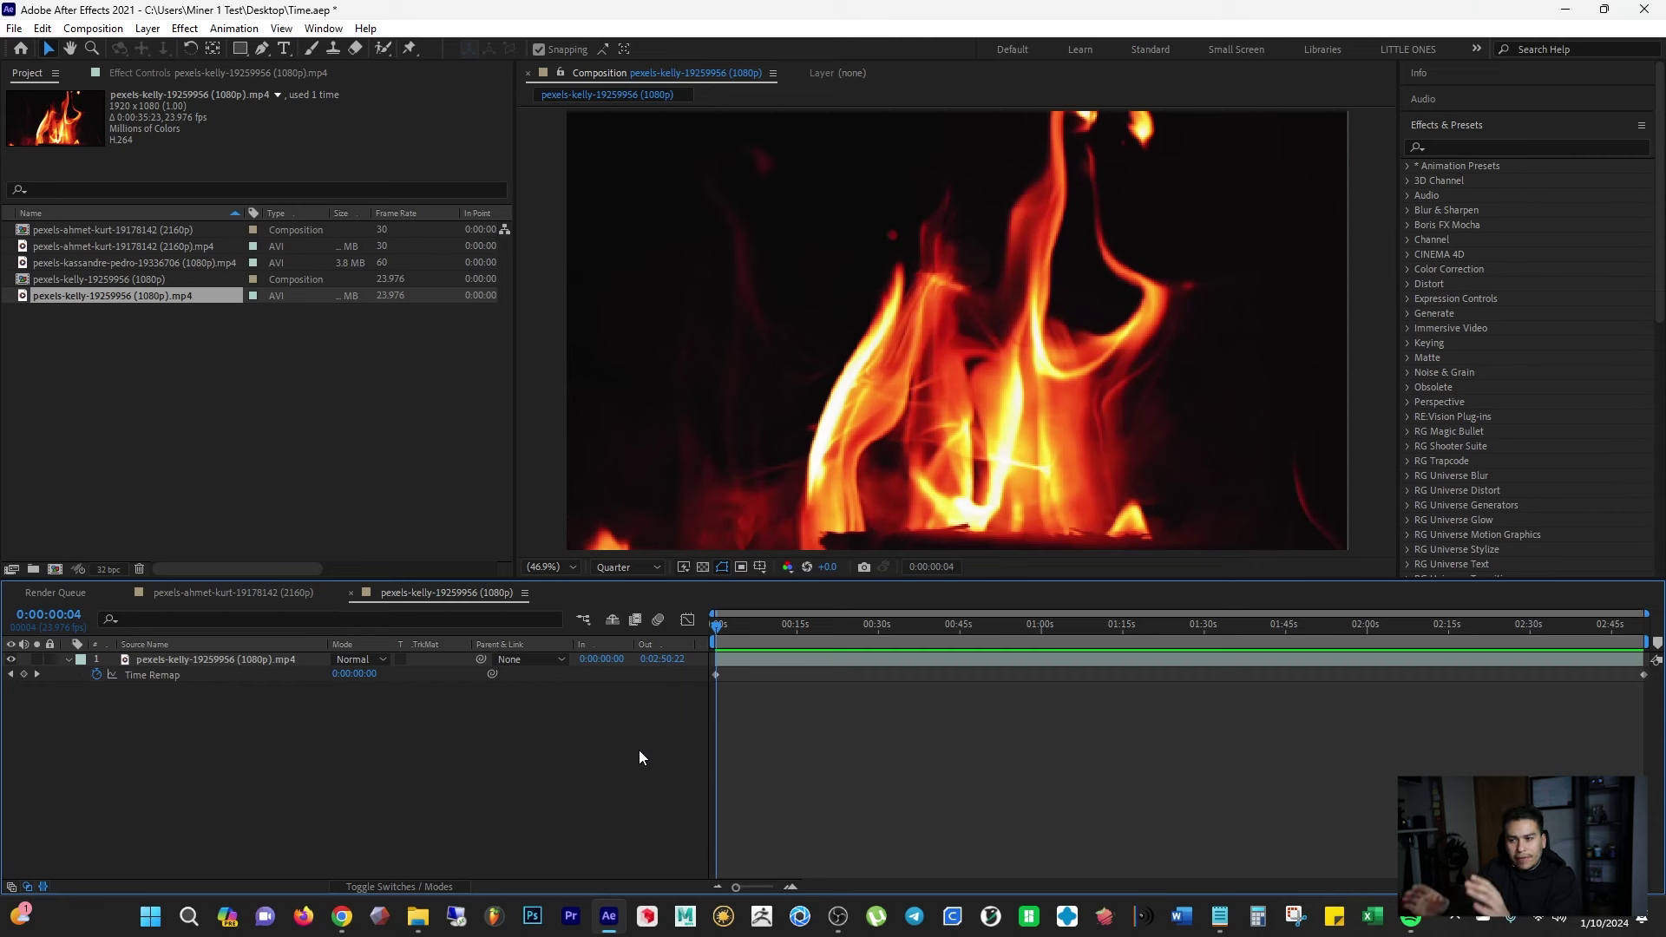
pyautogui.hotkey('ctrl', 'Right')
pyautogui.hotkey('ctrl', 'Left')
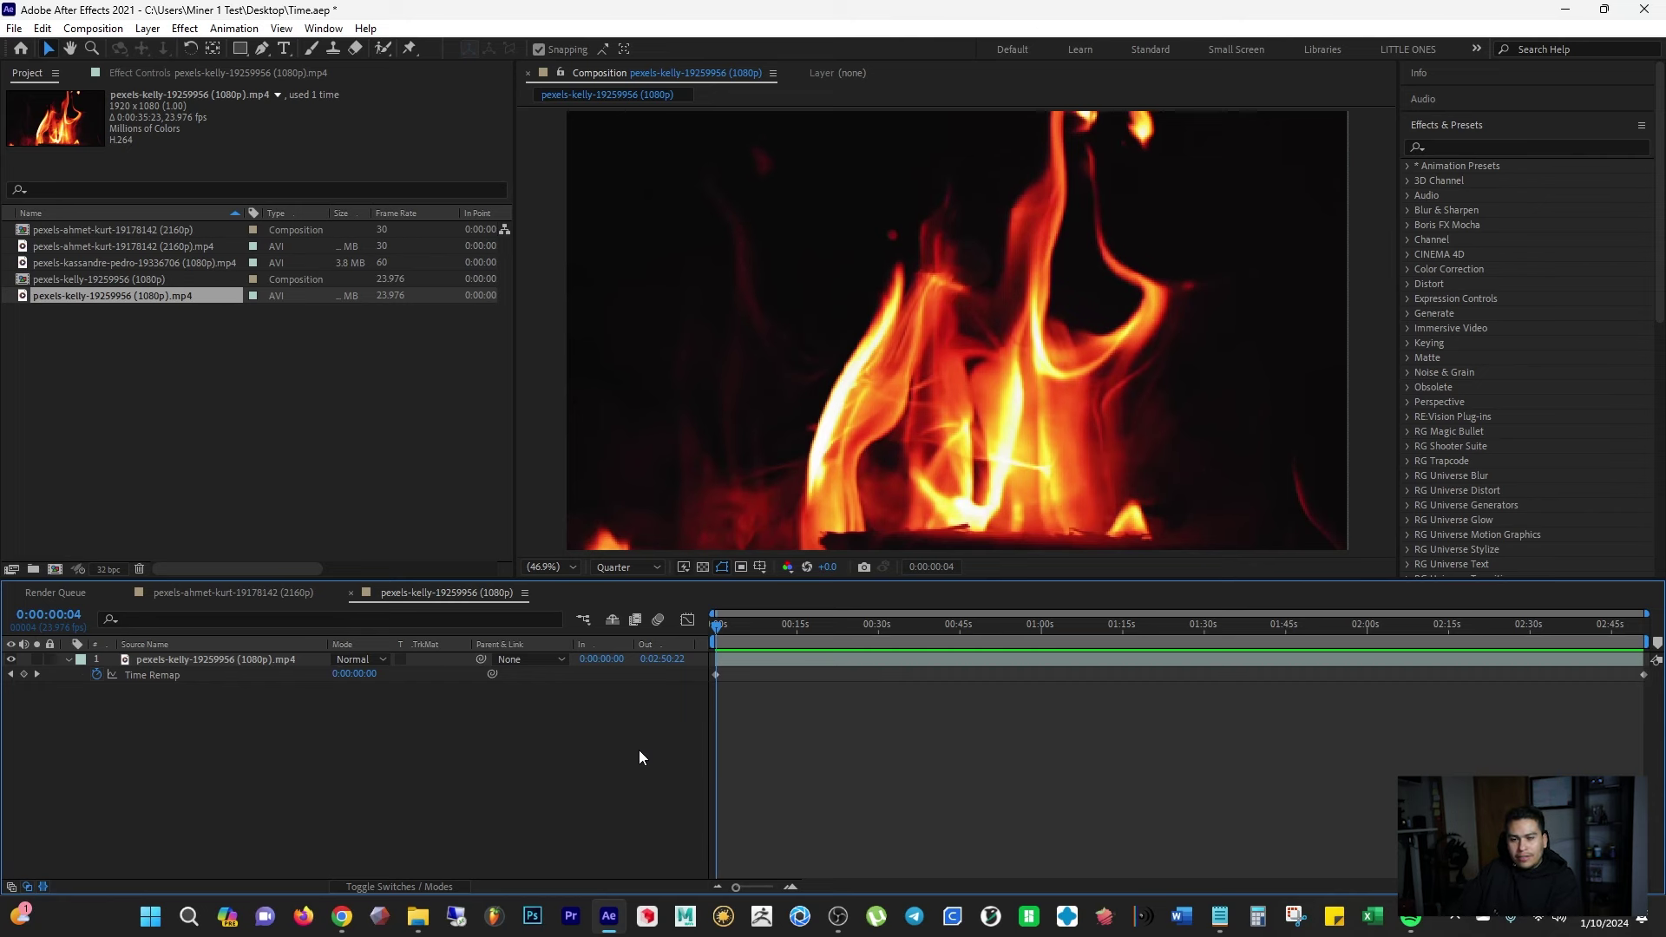
pyautogui.hotkey('ctrl', 'Right')
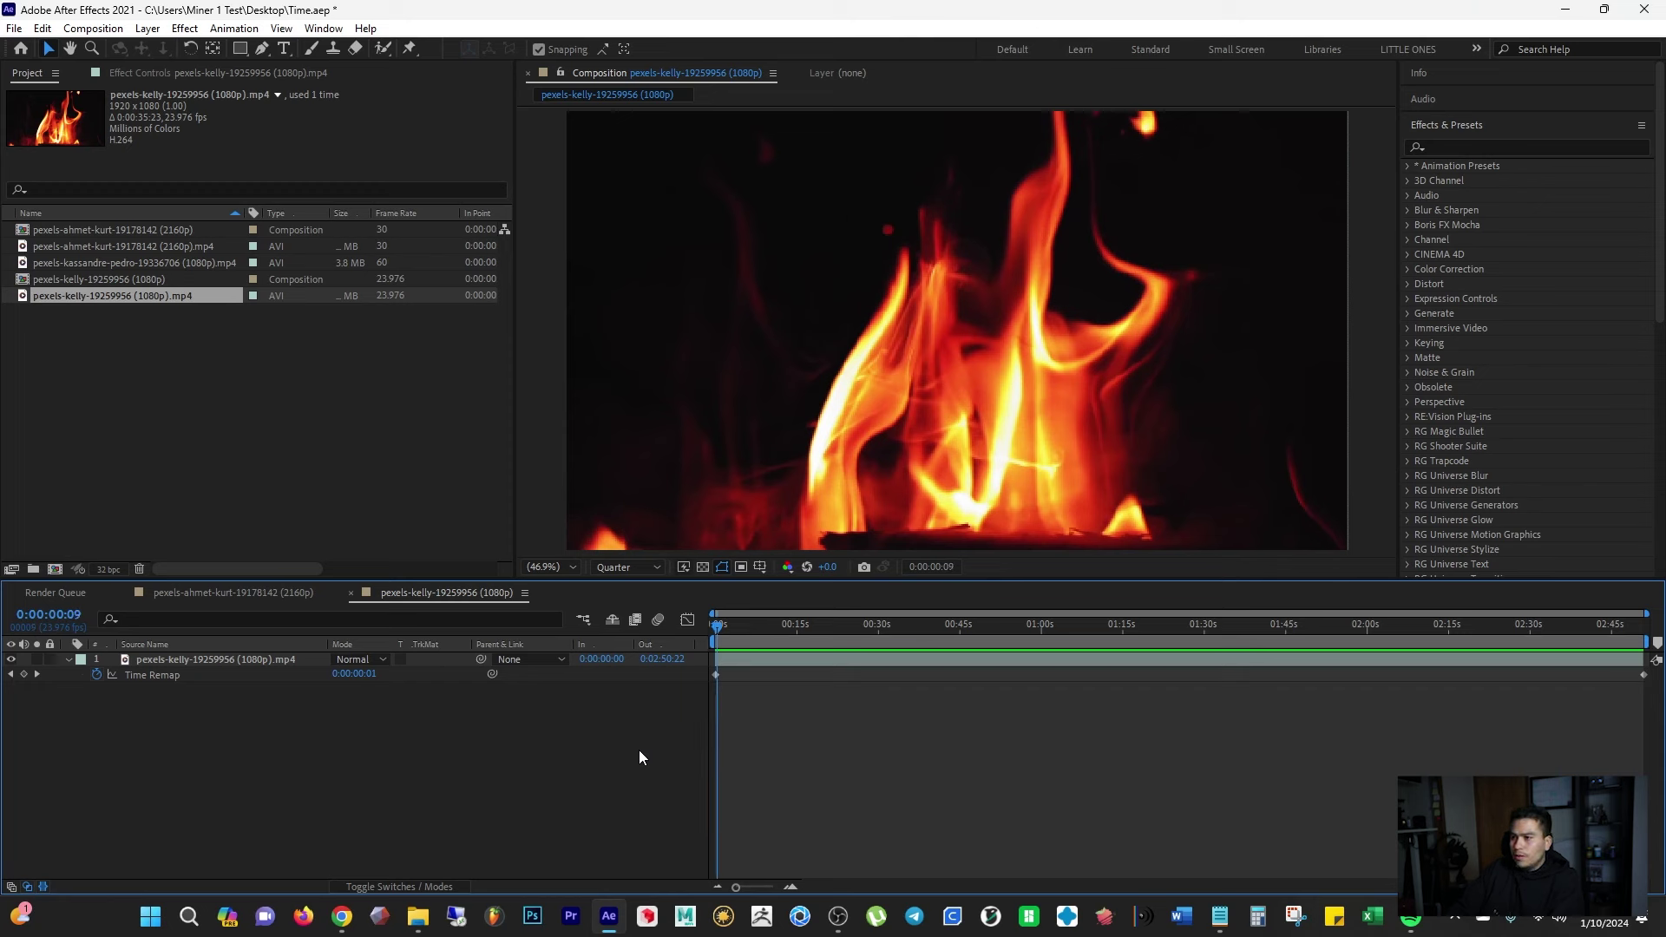
pyautogui.press('pagedown')
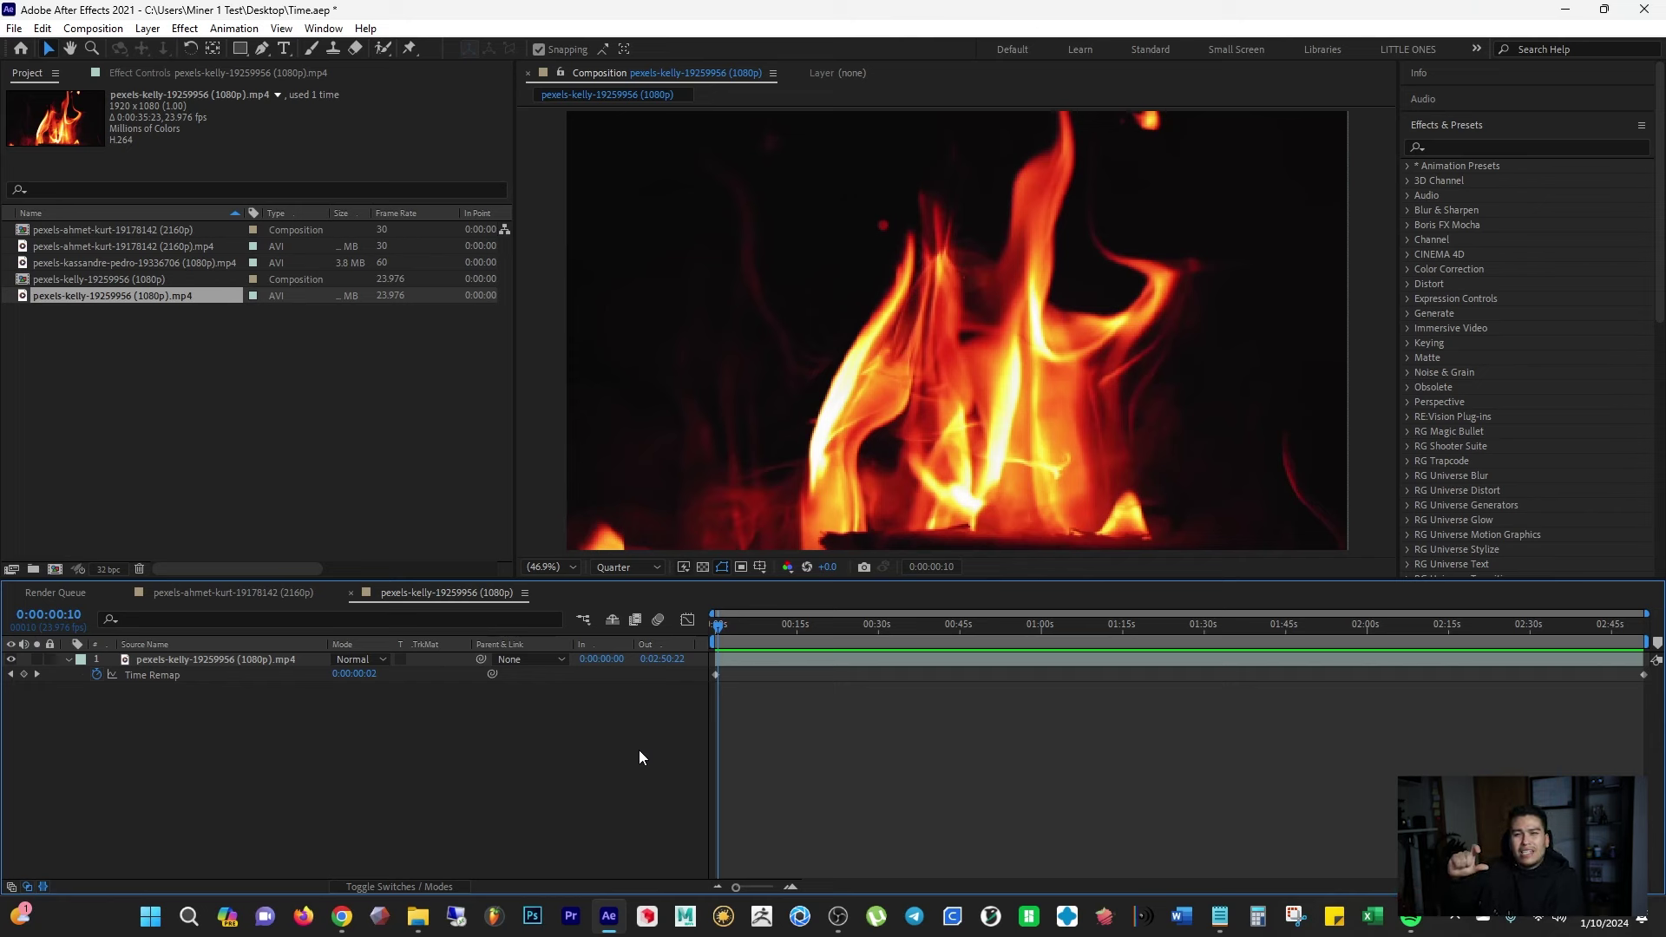
pyautogui.moveTo(730, 623); pyautogui.dragTo(730, 621)
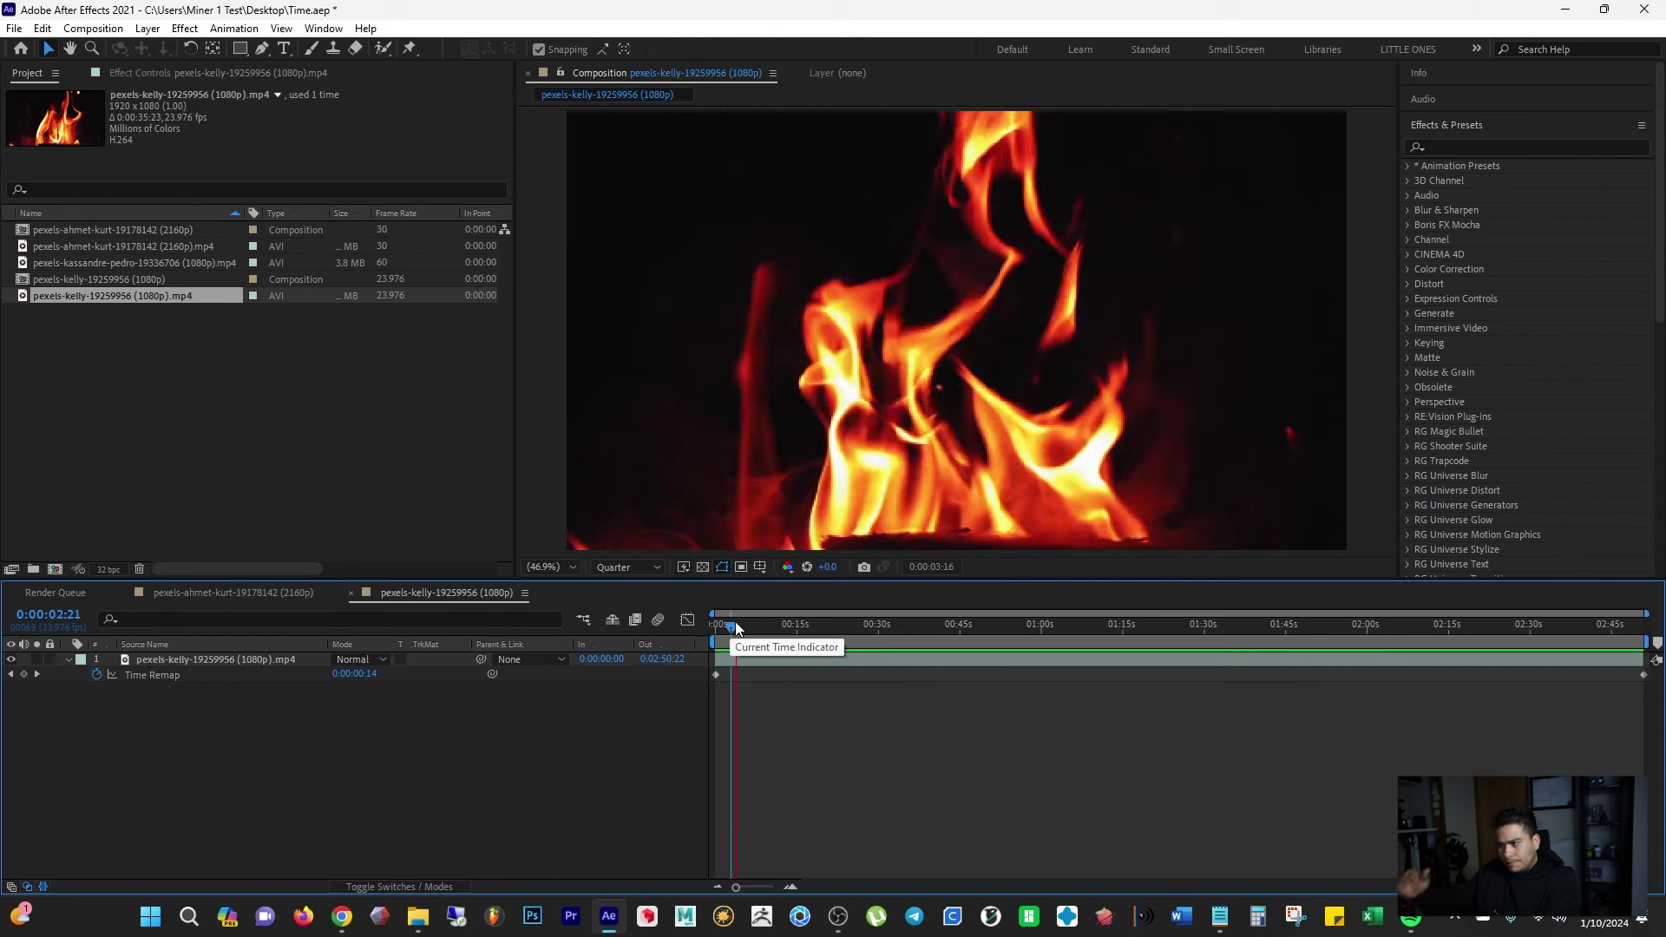
# Step: Show the layer switches and turn on frame blending for the fire layer and the composition
pyautogui.click(367, 887)
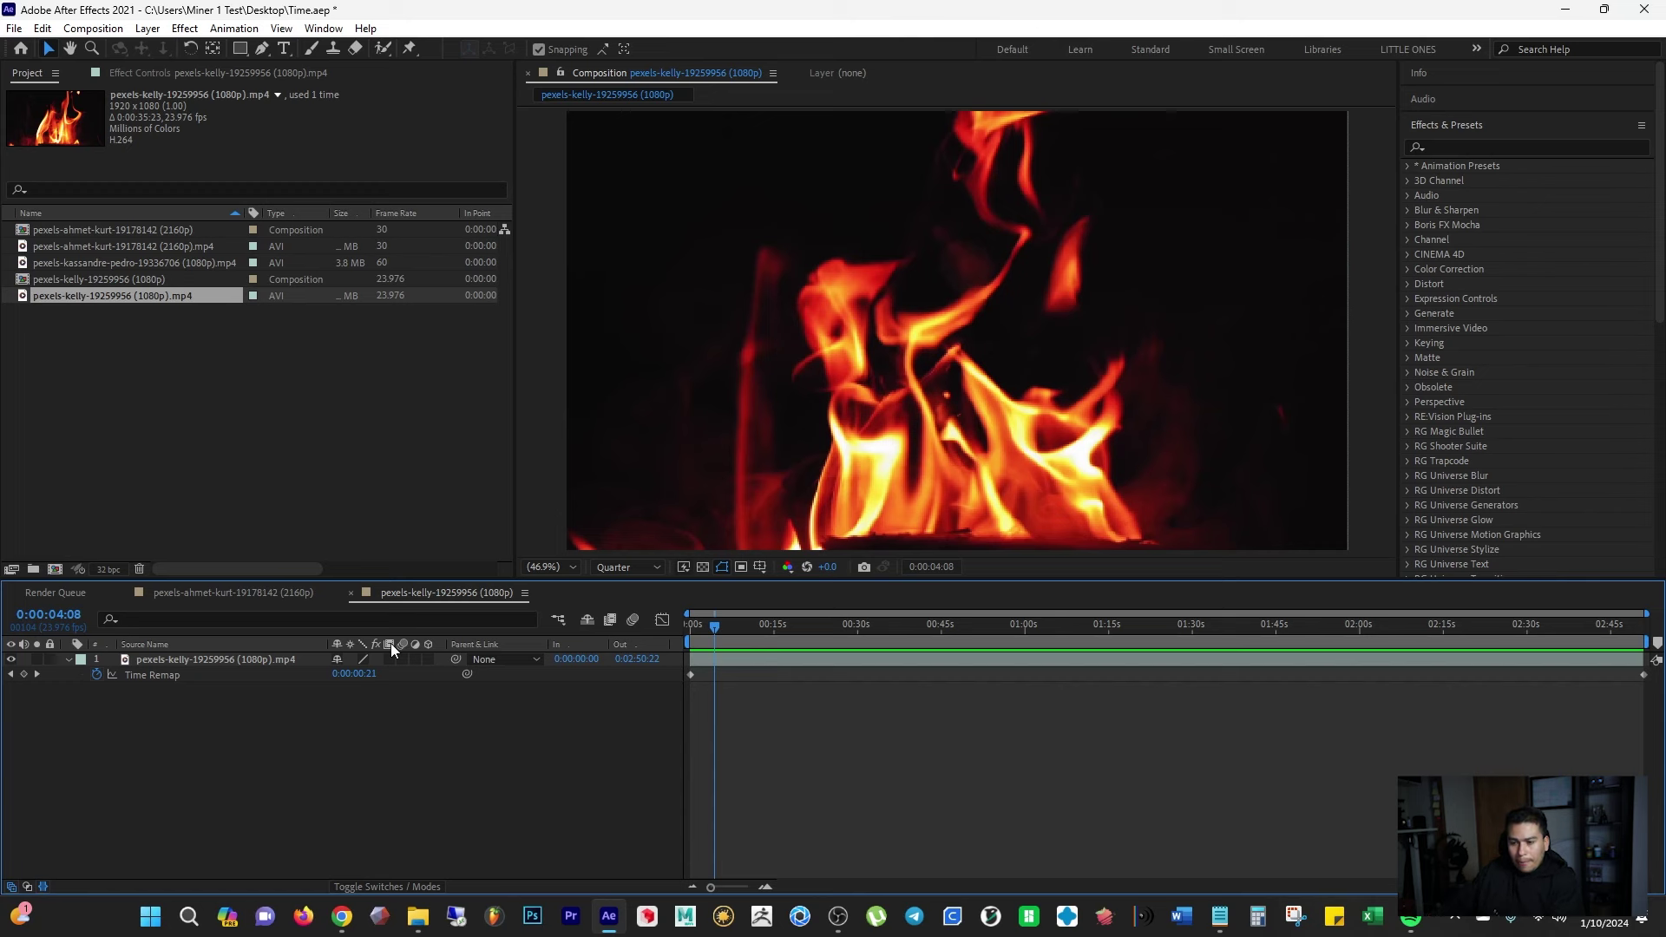
pyautogui.click(401, 882)
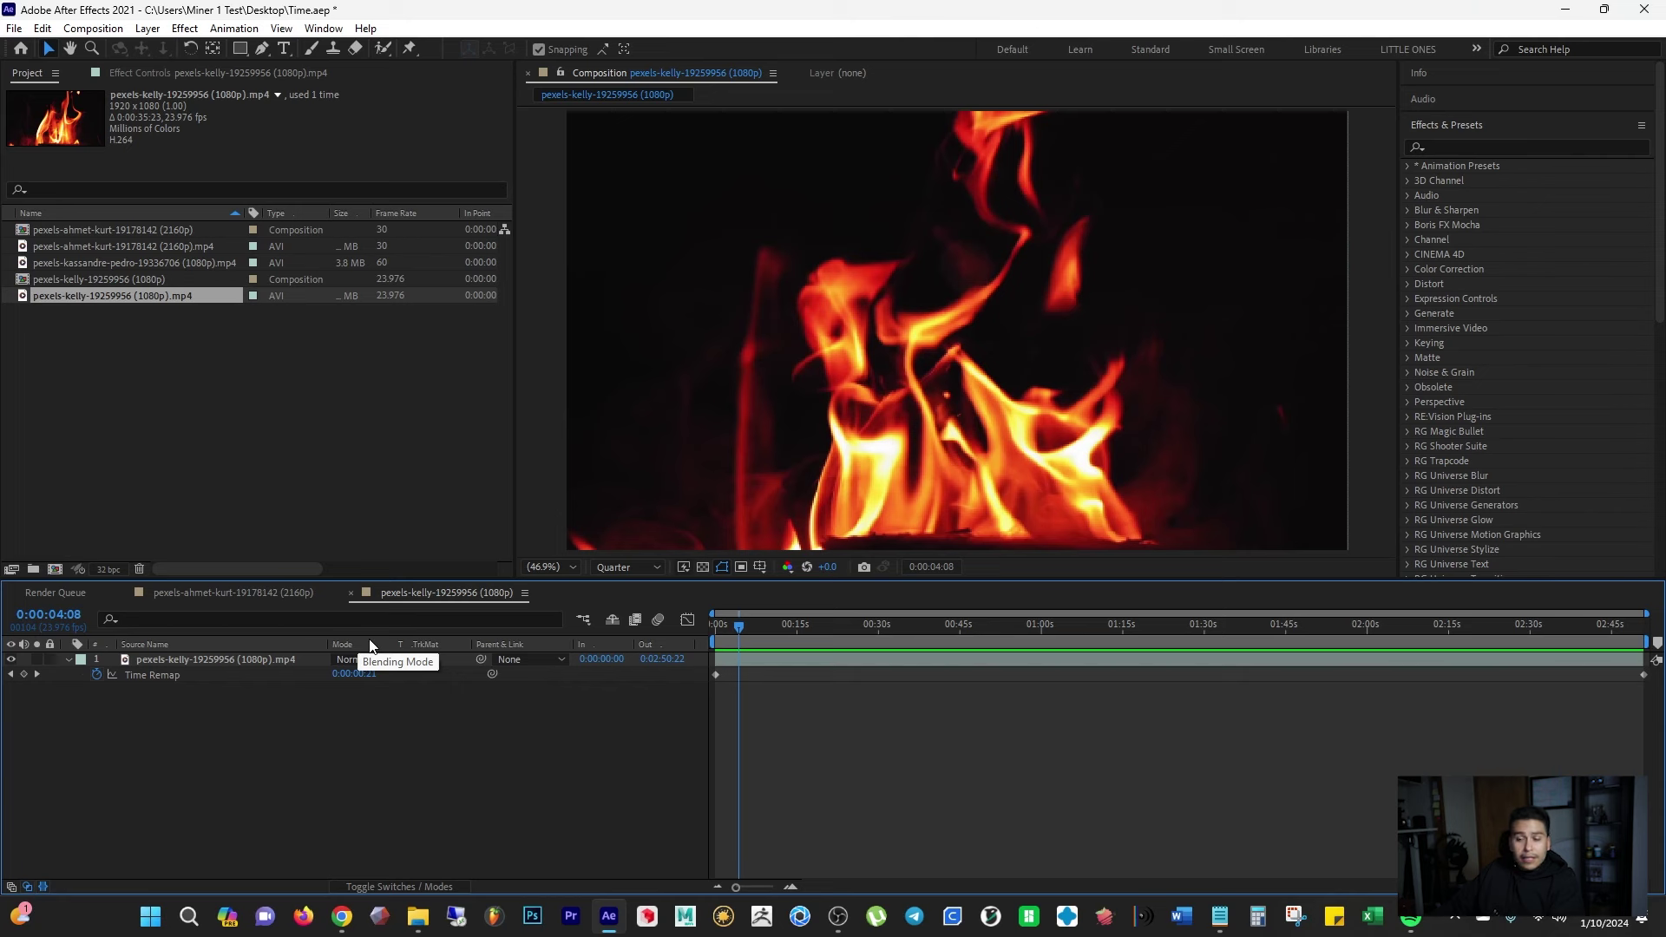
pyautogui.click(373, 883)
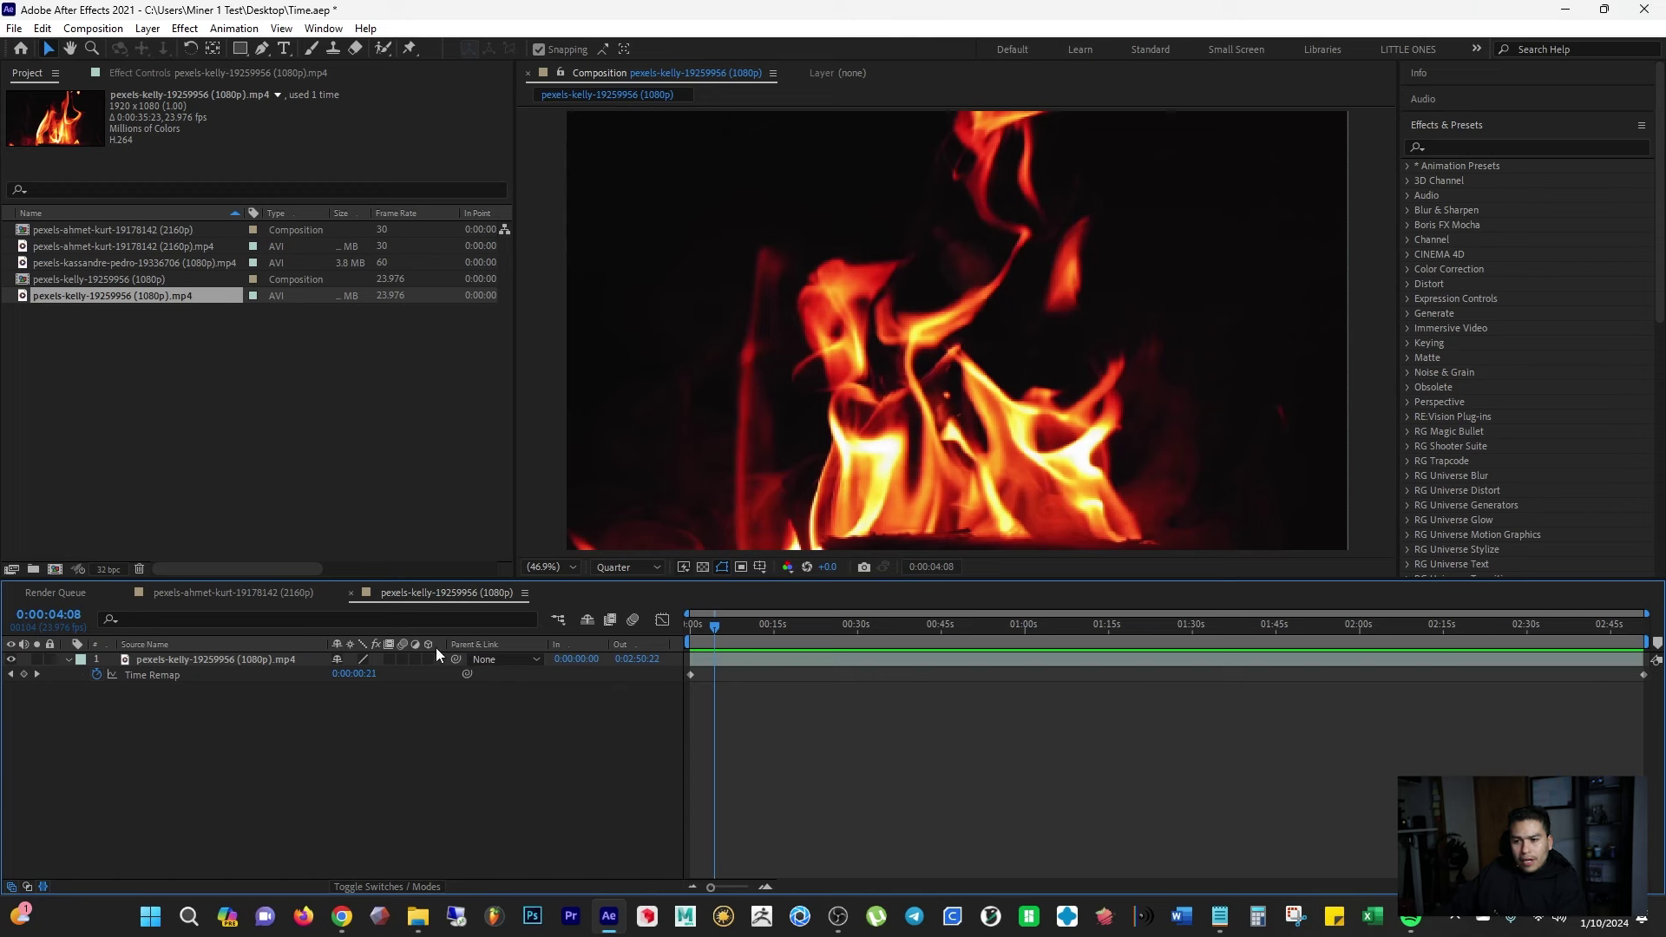
pyautogui.click(390, 659)
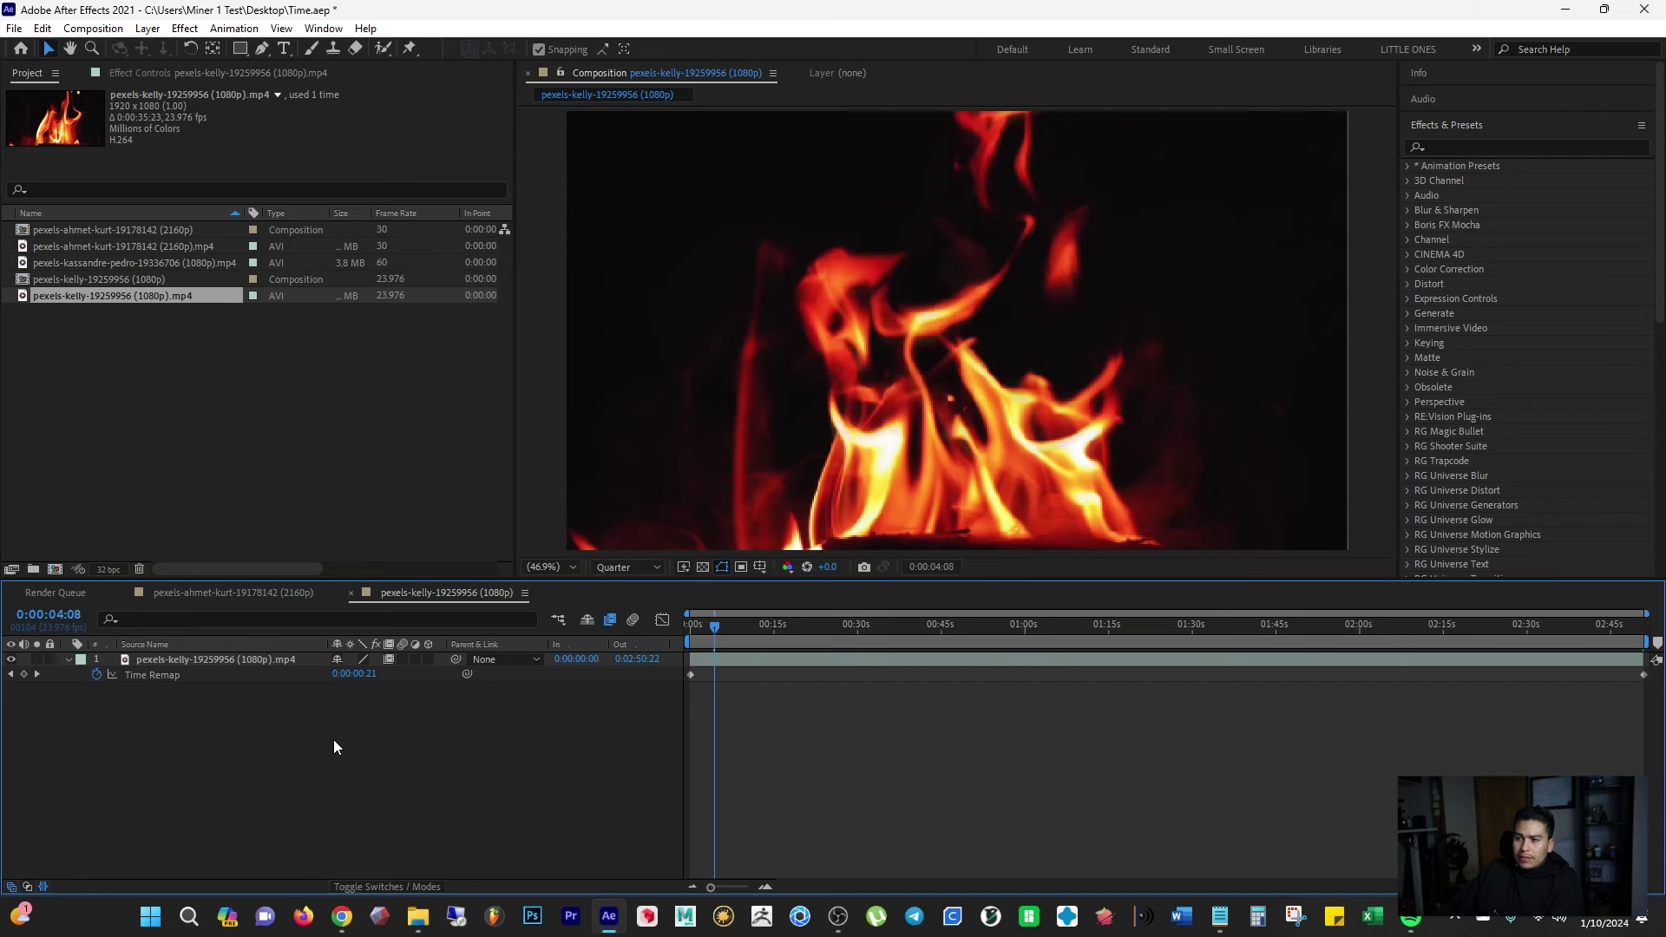
# Step: Inspect the blended frame at 0:00:00:09, and play the footage from the start with frame blending on
pyautogui.click(694, 626)
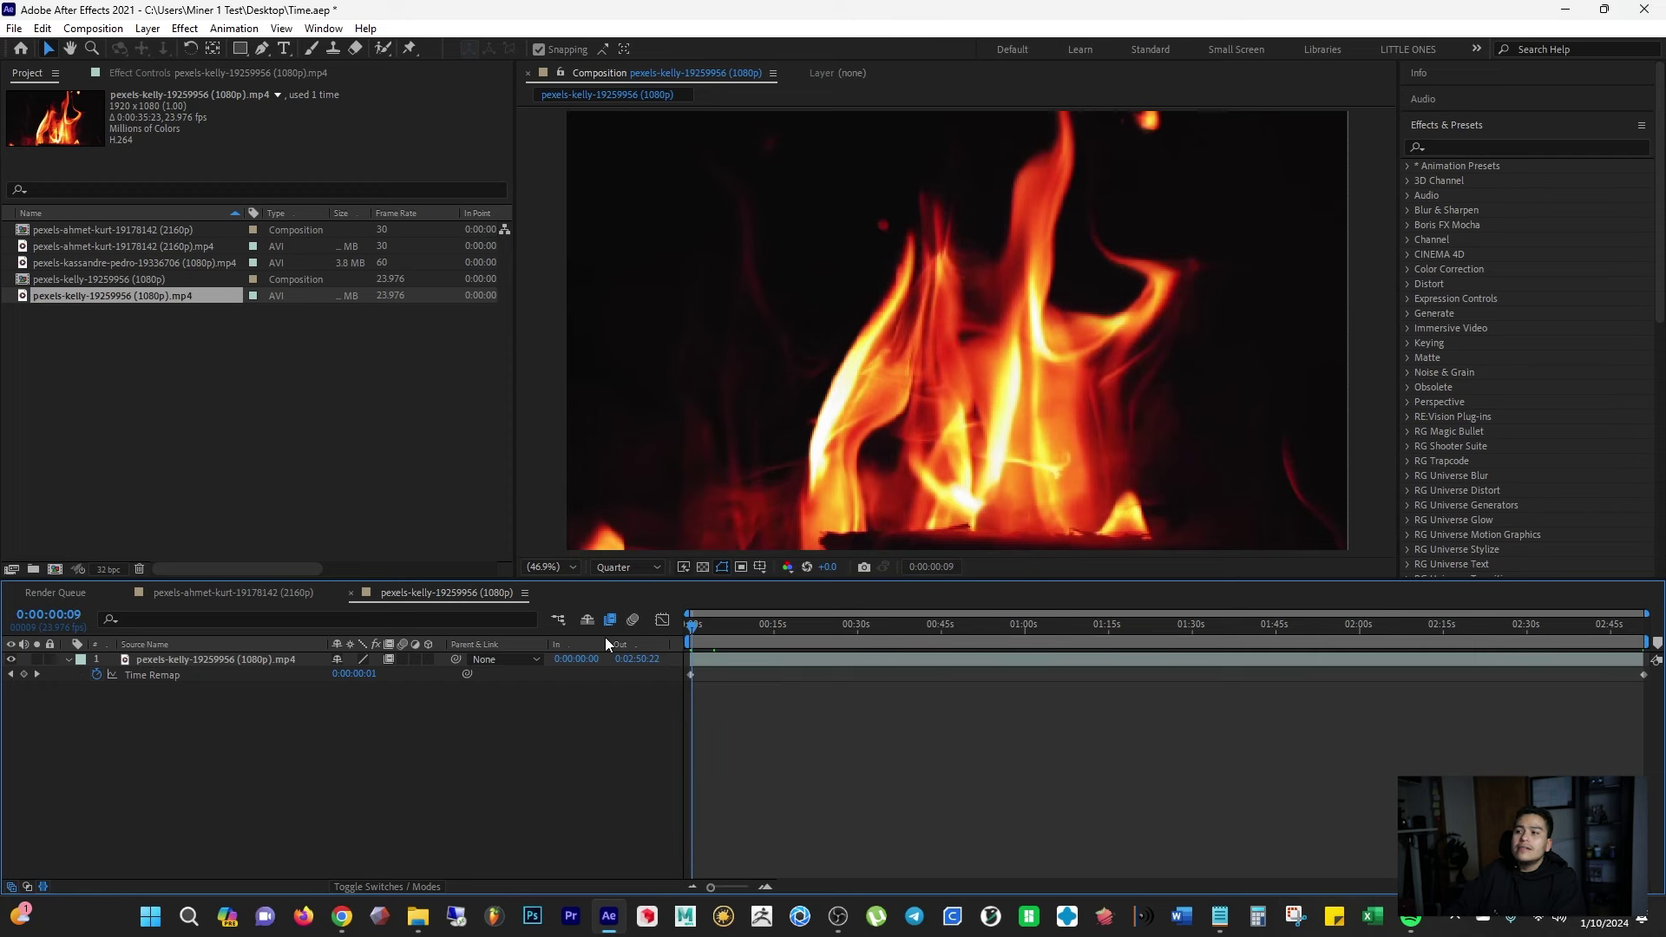
pyautogui.moveTo(692, 629); pyautogui.dragTo(608, 644)
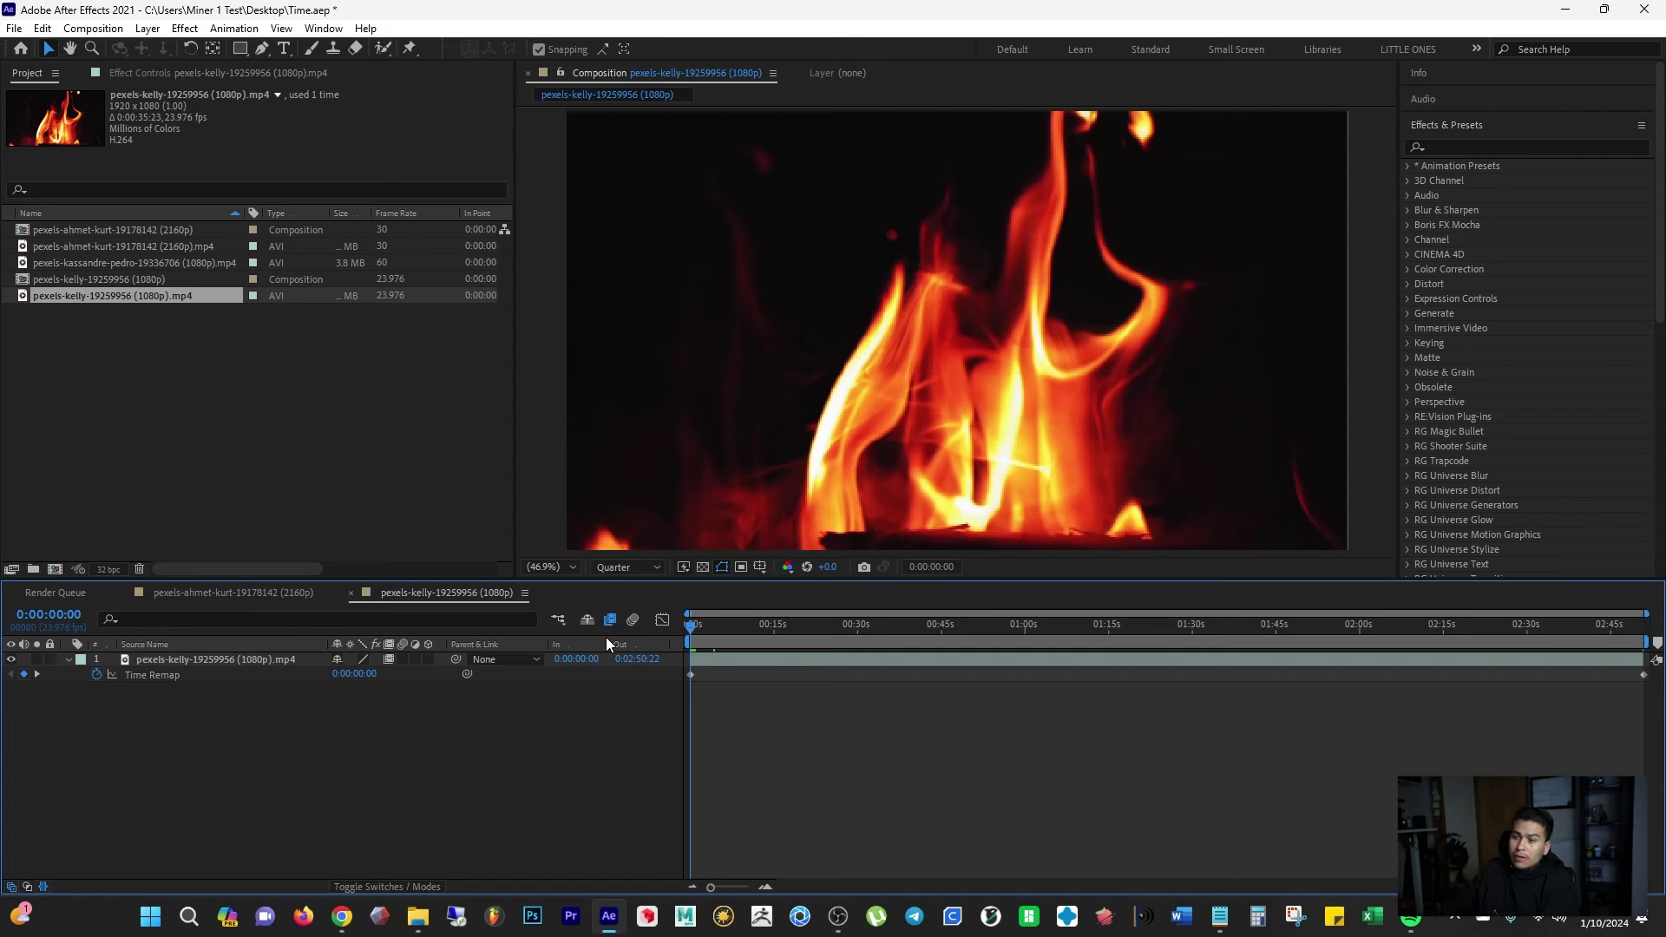
pyautogui.press('space')
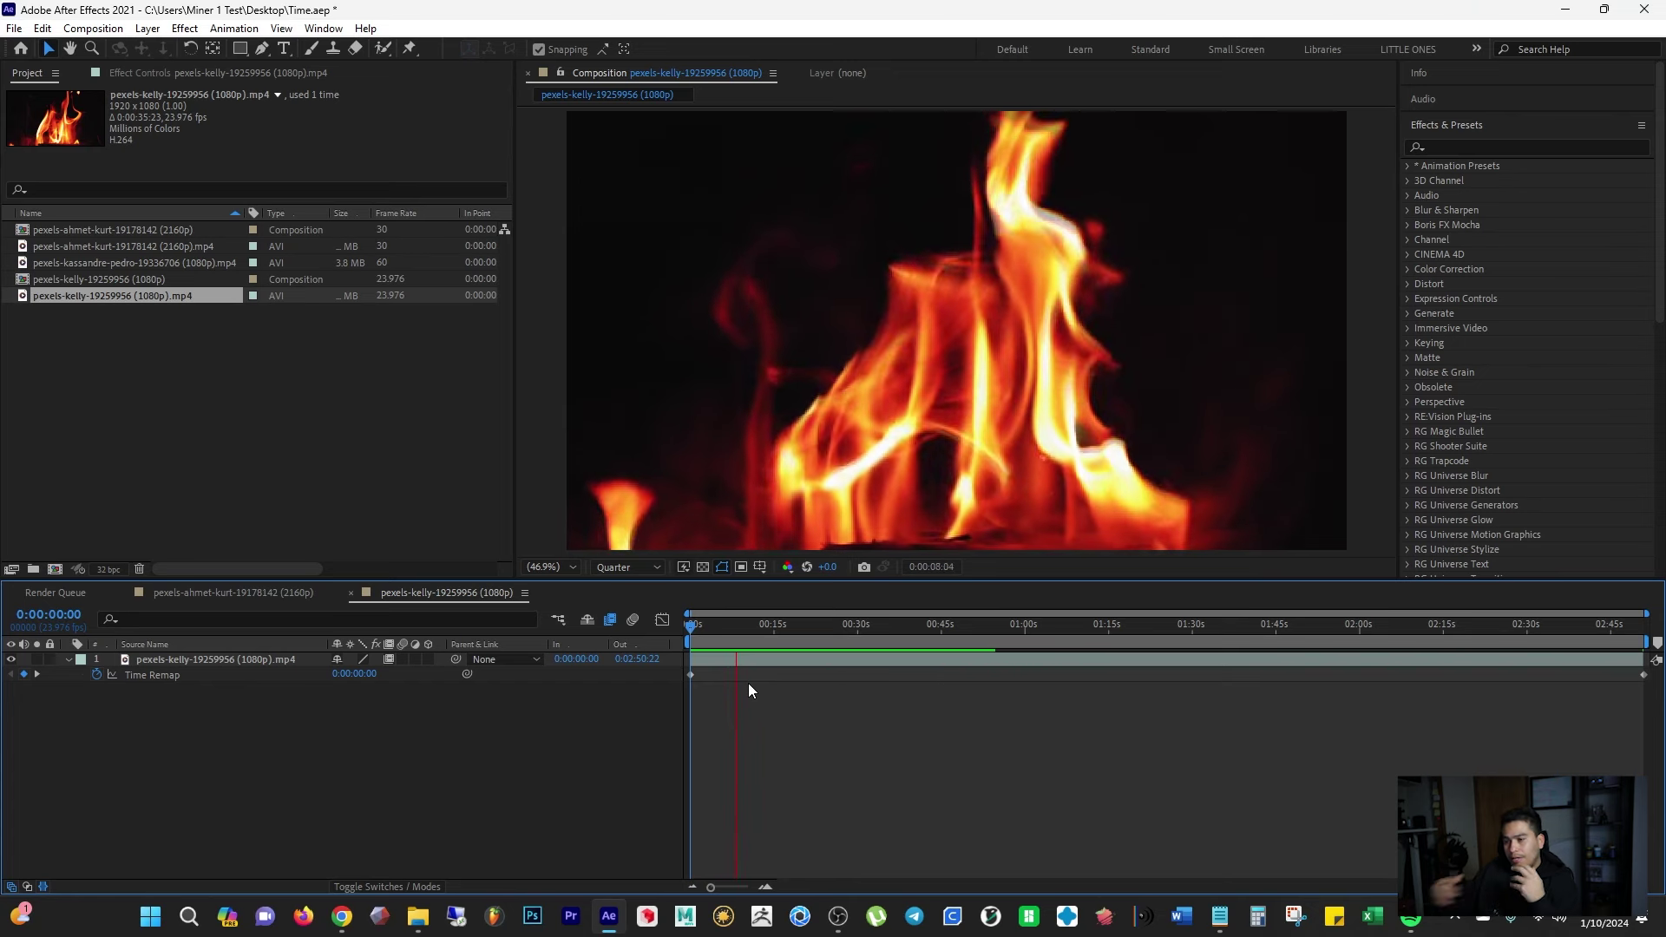
# Step: Play the frame-blended fire footage from the start to 0:00:20:08, and switch the layer's frame blending to Pixel Motion
pyautogui.press('space')
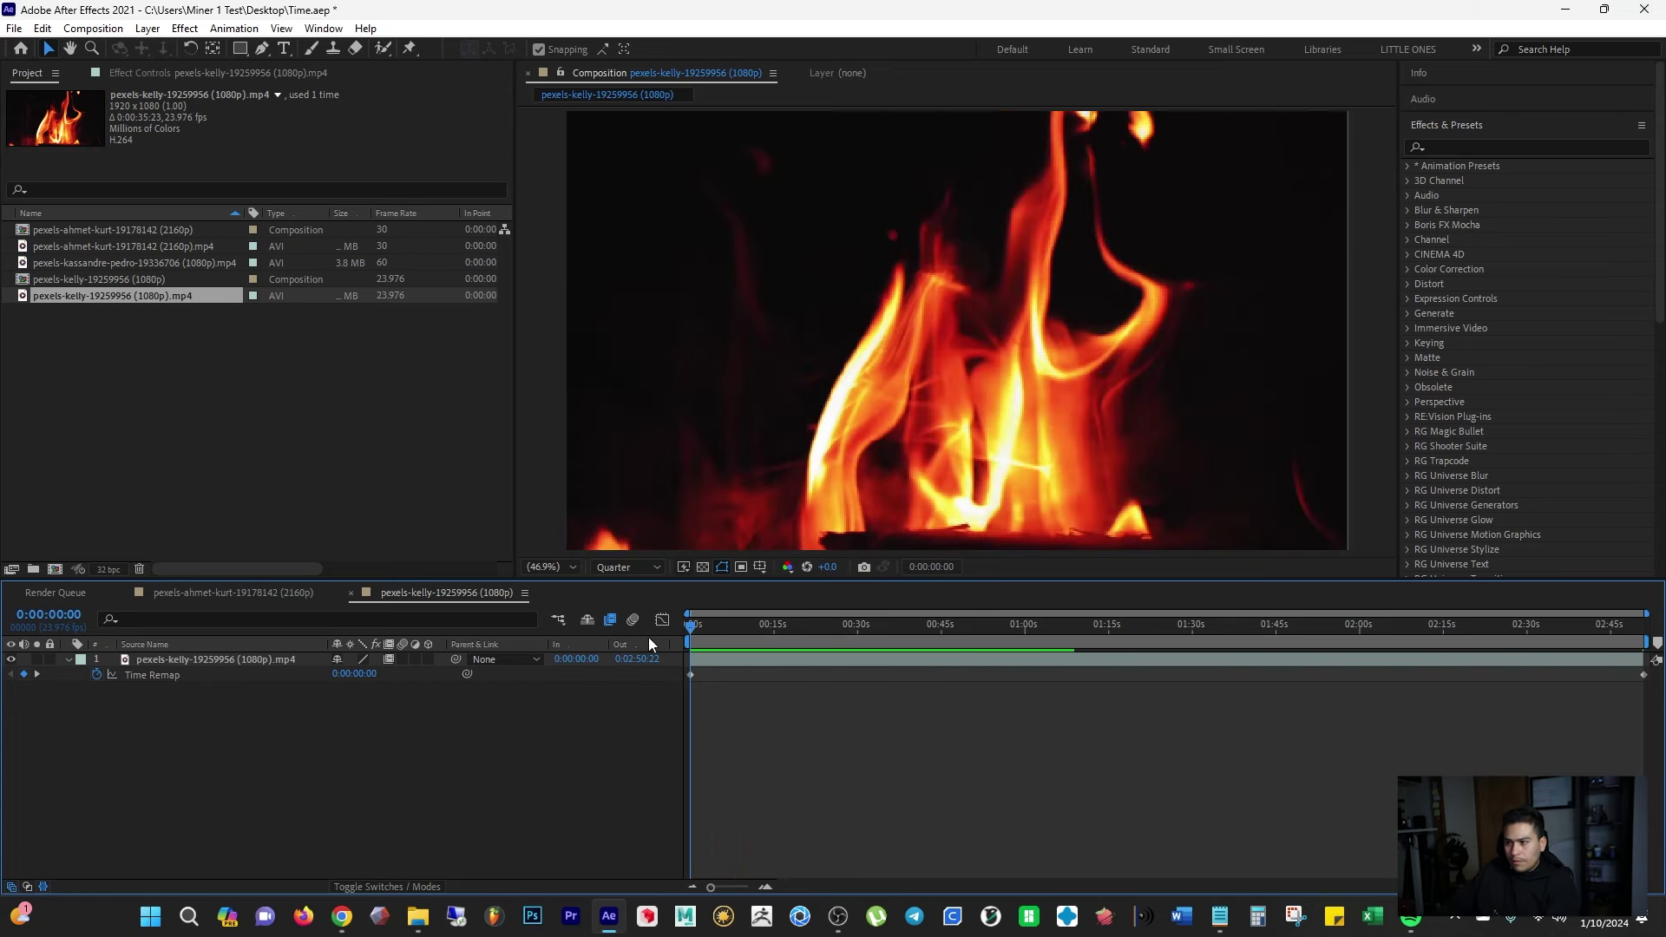
pyautogui.press('space')
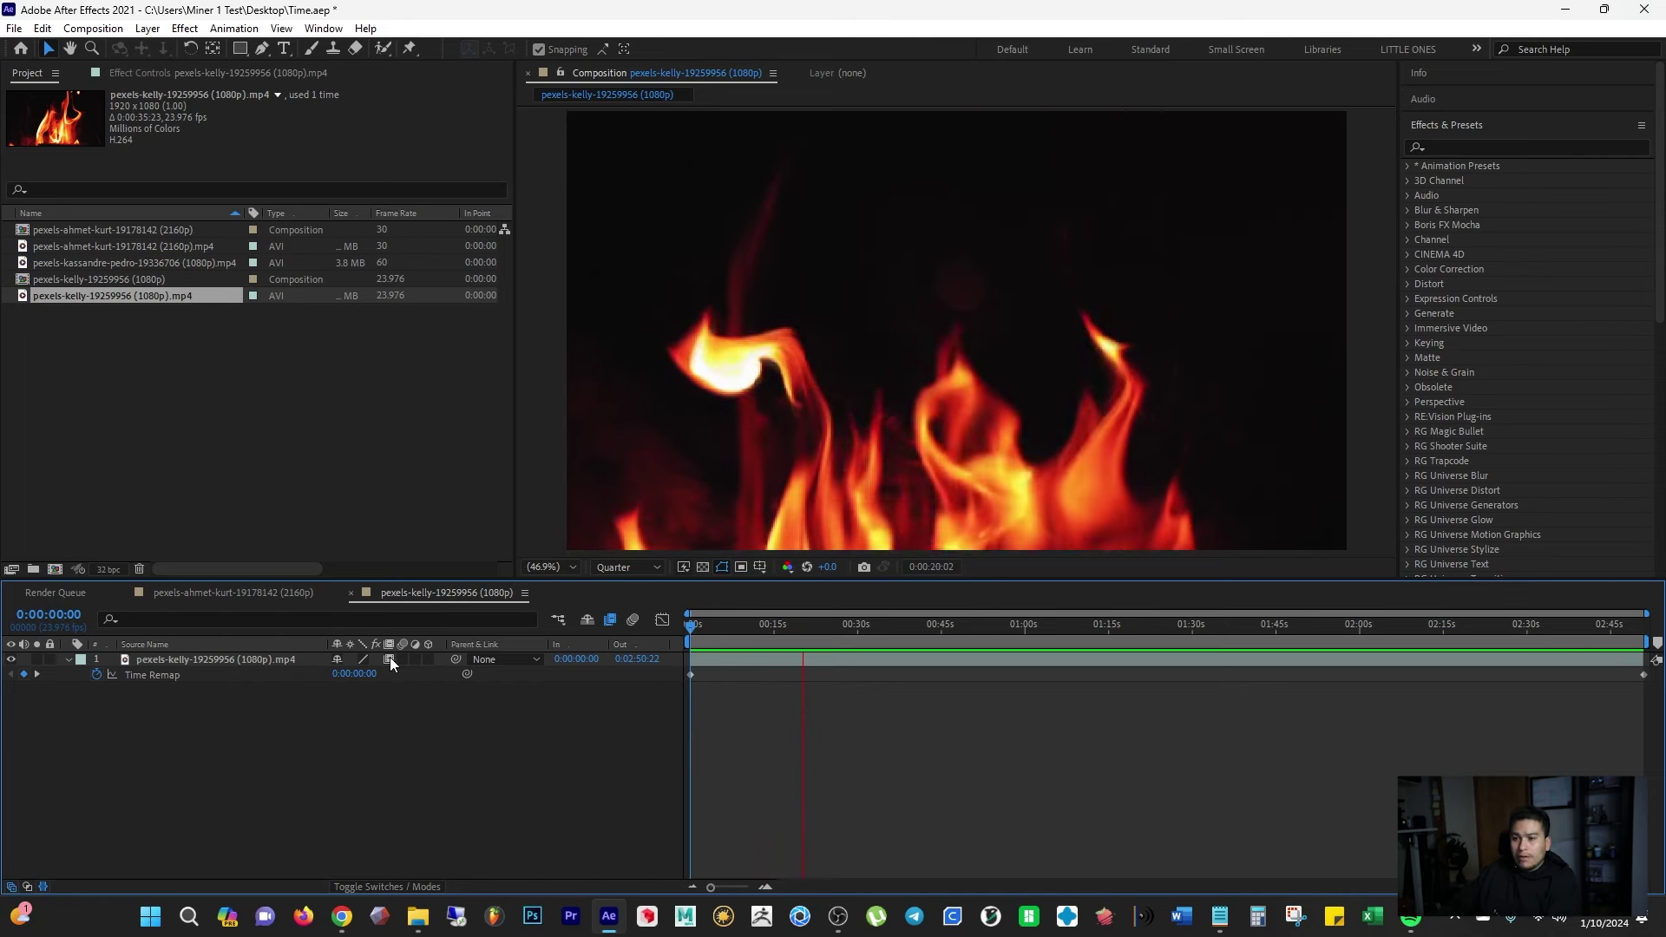
pyautogui.press('space')
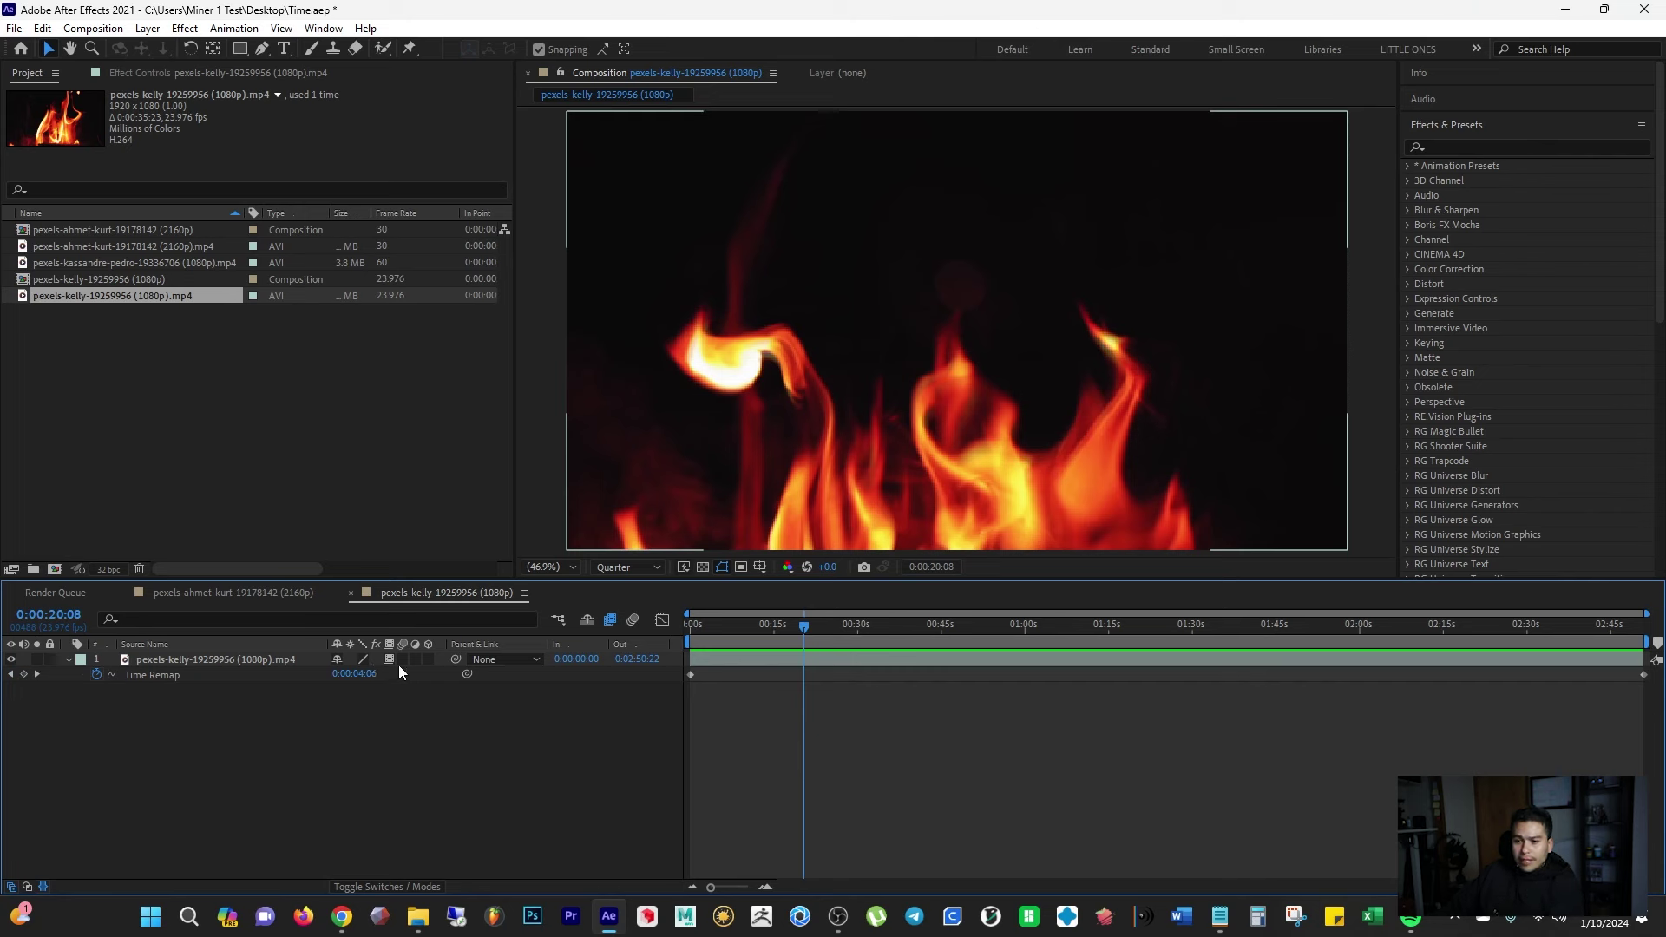
pyautogui.click(389, 659)
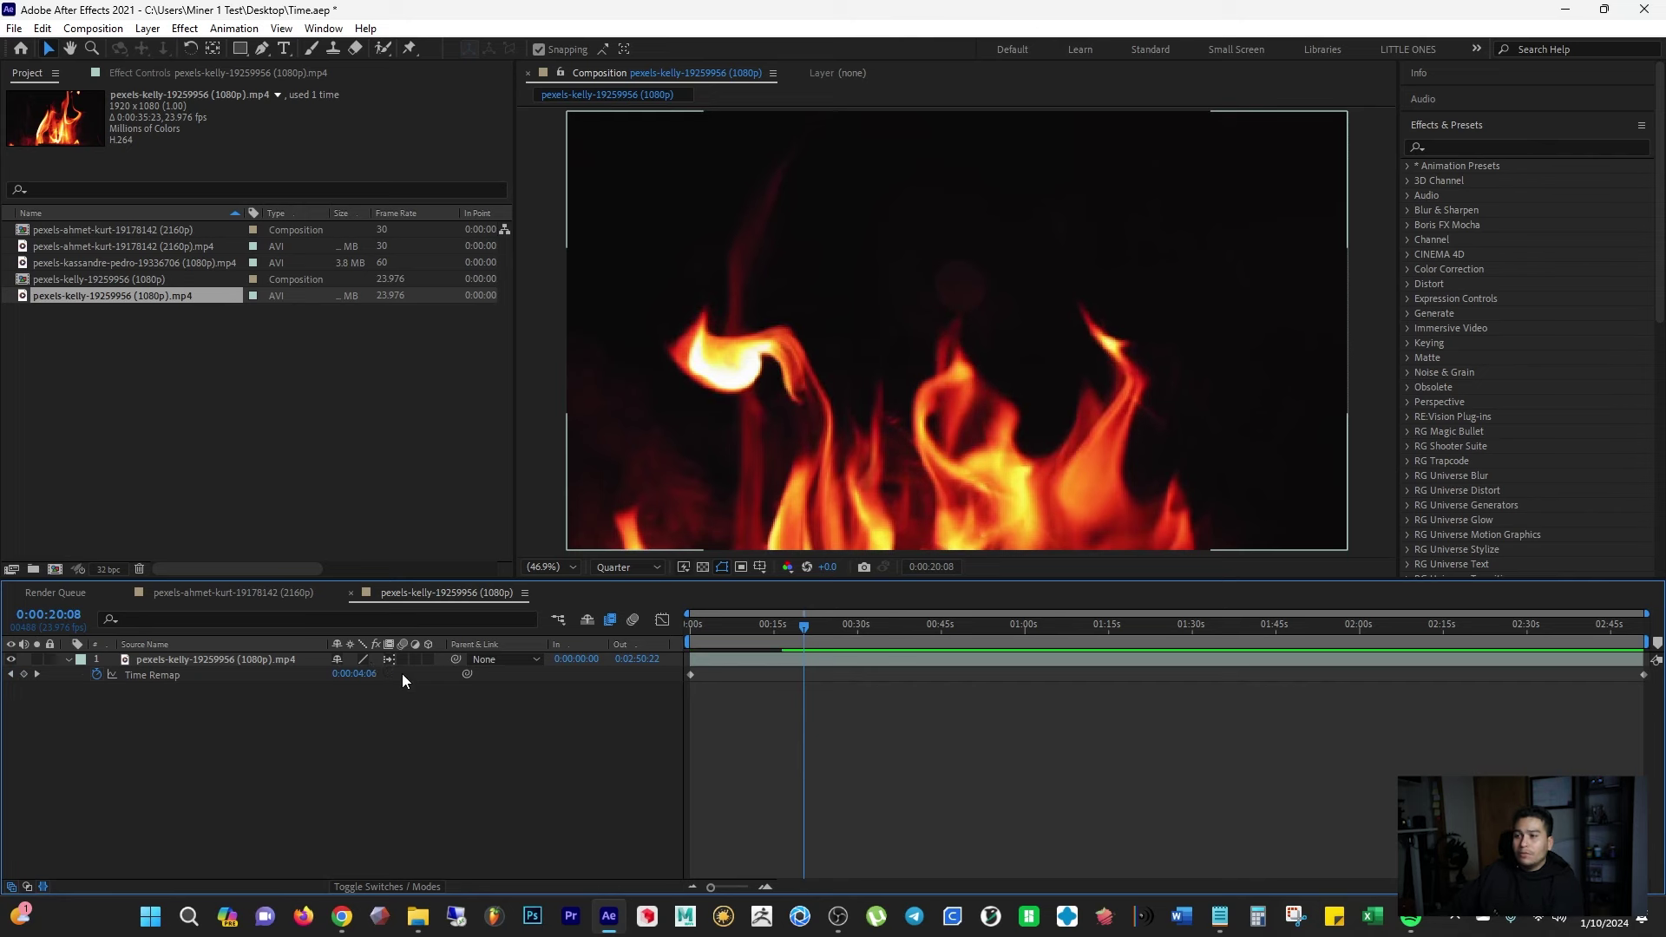
pyautogui.press('Home')
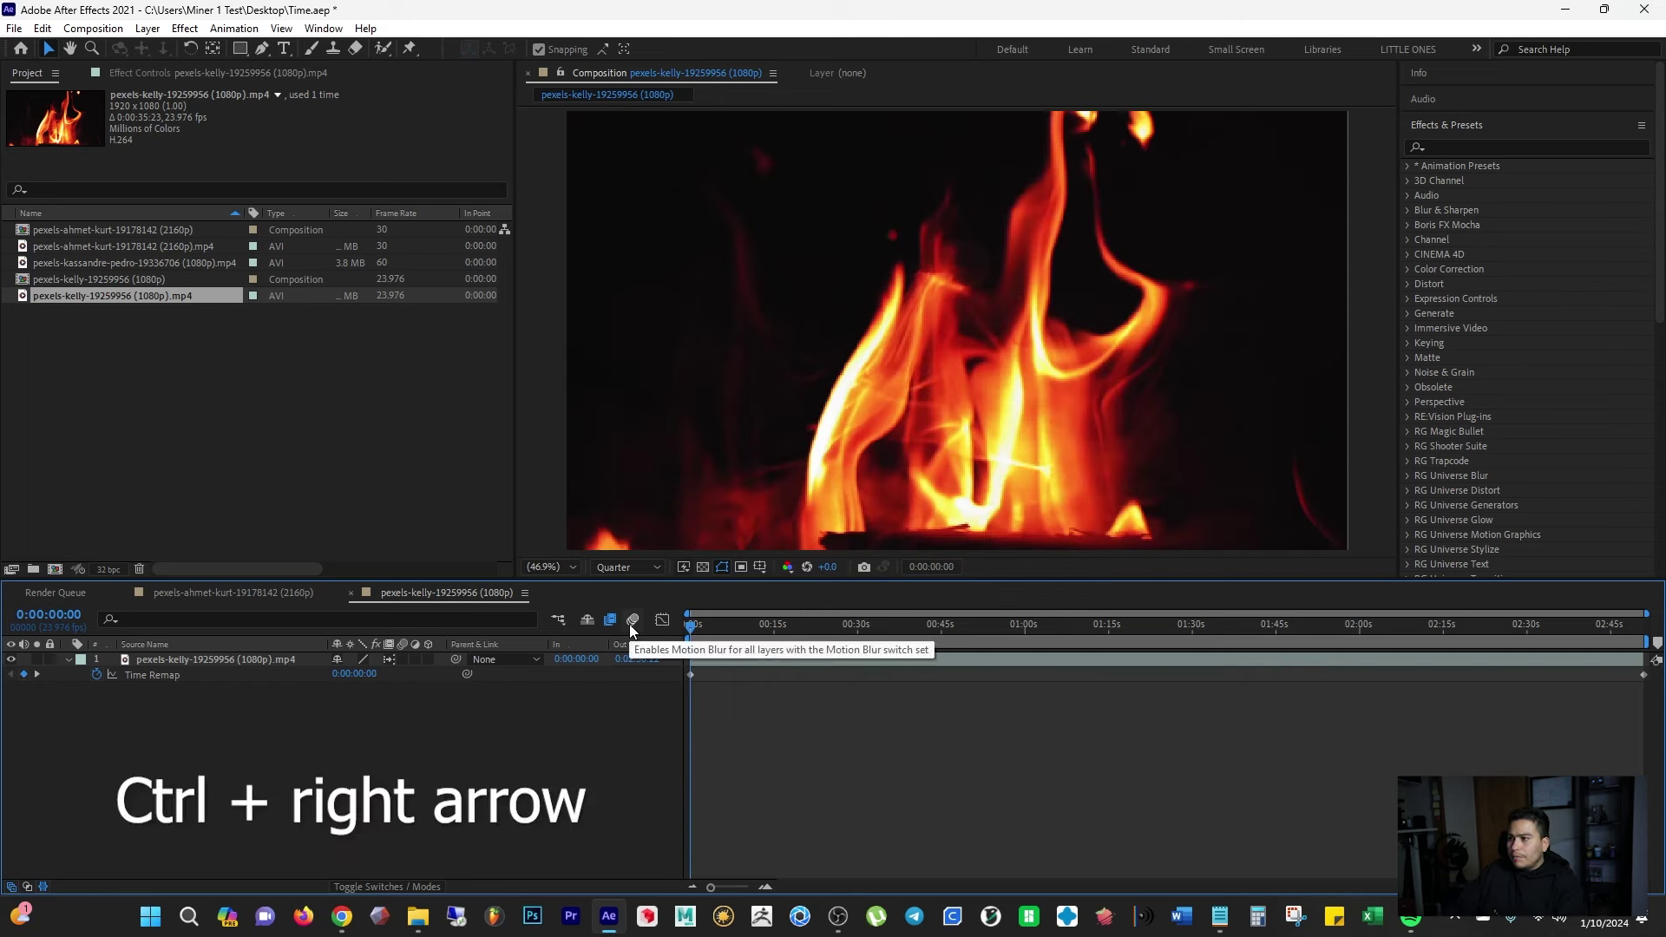
# Step: Step frame by frame from the start to 0:00:01:13 to examine the in-between frames produced by the new blending mode
pyautogui.hotkey('ctrl', 'Right')
pyautogui.hotkey('ctrl', 'Right')
pyautogui.hotkey('ctrl', 'Right')
pyautogui.hotkey('ctrl', 'Right')
pyautogui.hotkey('ctrl', 'Right')
pyautogui.hotkey('ctrl', 'Right')
pyautogui.hotkey('ctrl', 'Right')
pyautogui.hotkey('ctrl', 'Right')
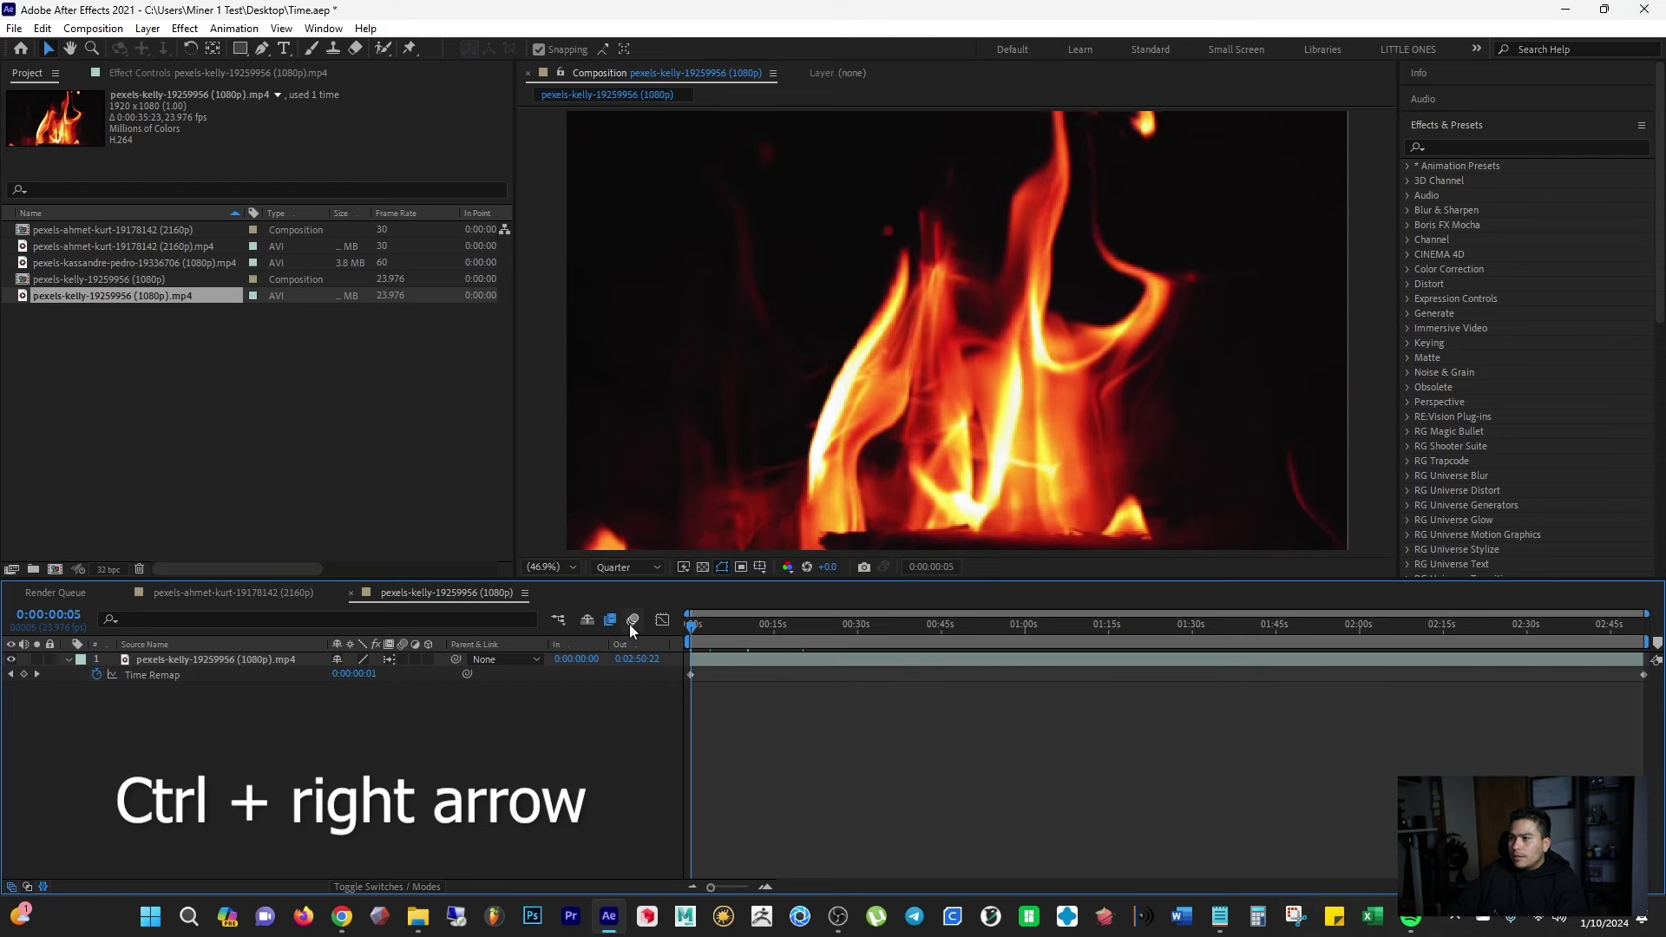
pyautogui.hotkey('ctrl', 'Right')
pyautogui.hotkey('ctrl', 'Right')
pyautogui.hotkey('ctrl', 'Right')
pyautogui.hotkey('ctrl', 'Right')
pyautogui.hotkey('ctrl', 'Right')
pyautogui.hotkey('ctrl', 'Right')
pyautogui.hotkey('ctrl', 'Right')
pyautogui.hotkey('ctrl', 'Right')
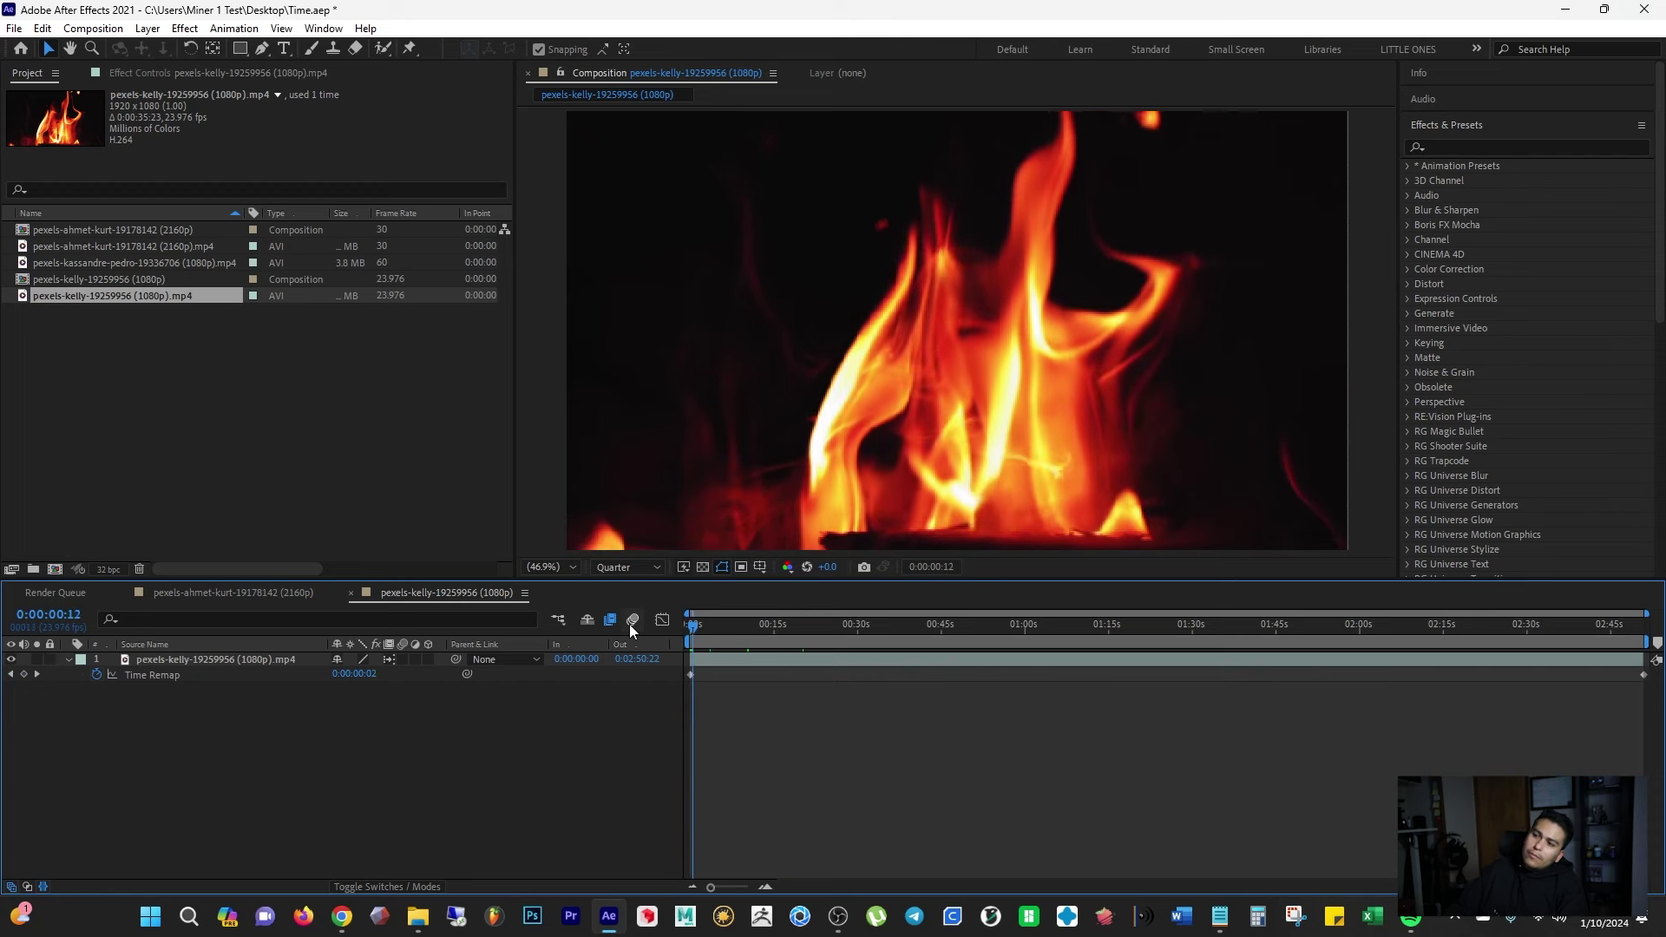
pyautogui.hotkey('ctrl', 'Right')
pyautogui.hotkey('ctrl', 'Right')
pyautogui.hotkey('ctrl', 'Right')
pyautogui.hotkey('ctrl', 'Right')
pyautogui.hotkey('ctrl', 'Right')
pyautogui.hotkey('ctrl', 'Right')
pyautogui.hotkey('ctrl', 'Right')
pyautogui.hotkey('ctrl', 'Right')
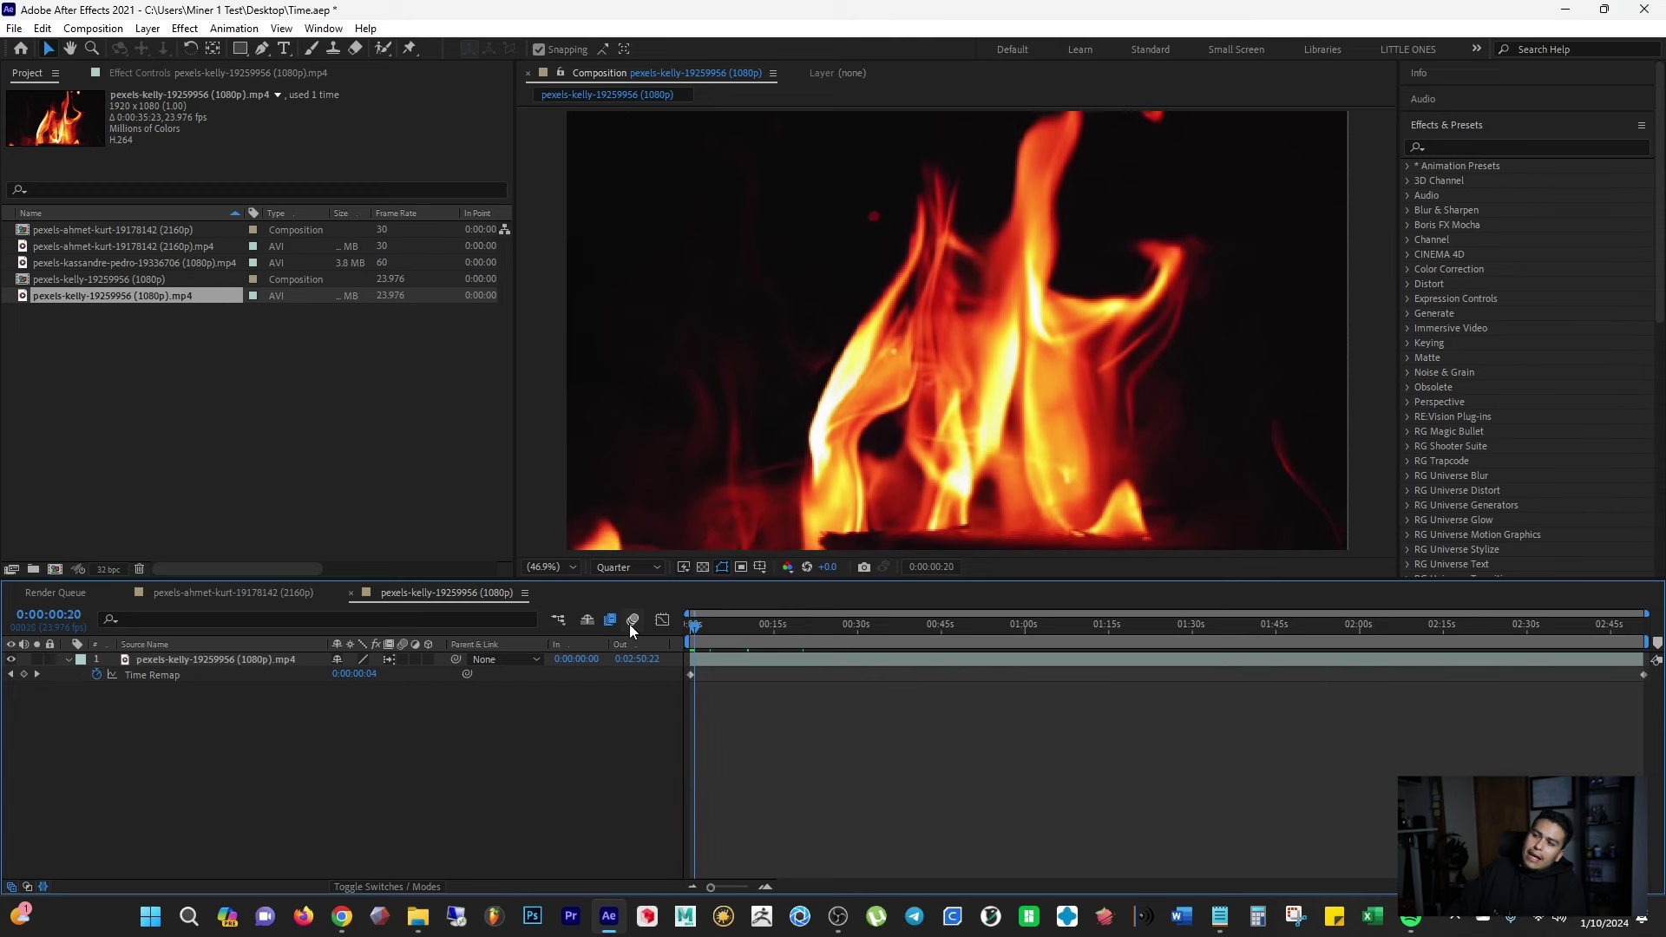
pyautogui.hotkey('ctrl', 'Right')
pyautogui.hotkey('ctrl', 'Right')
pyautogui.hotkey('ctrl', 'Right')
pyautogui.hotkey('ctrl', 'Right')
pyautogui.hotkey('ctrl', 'Right')
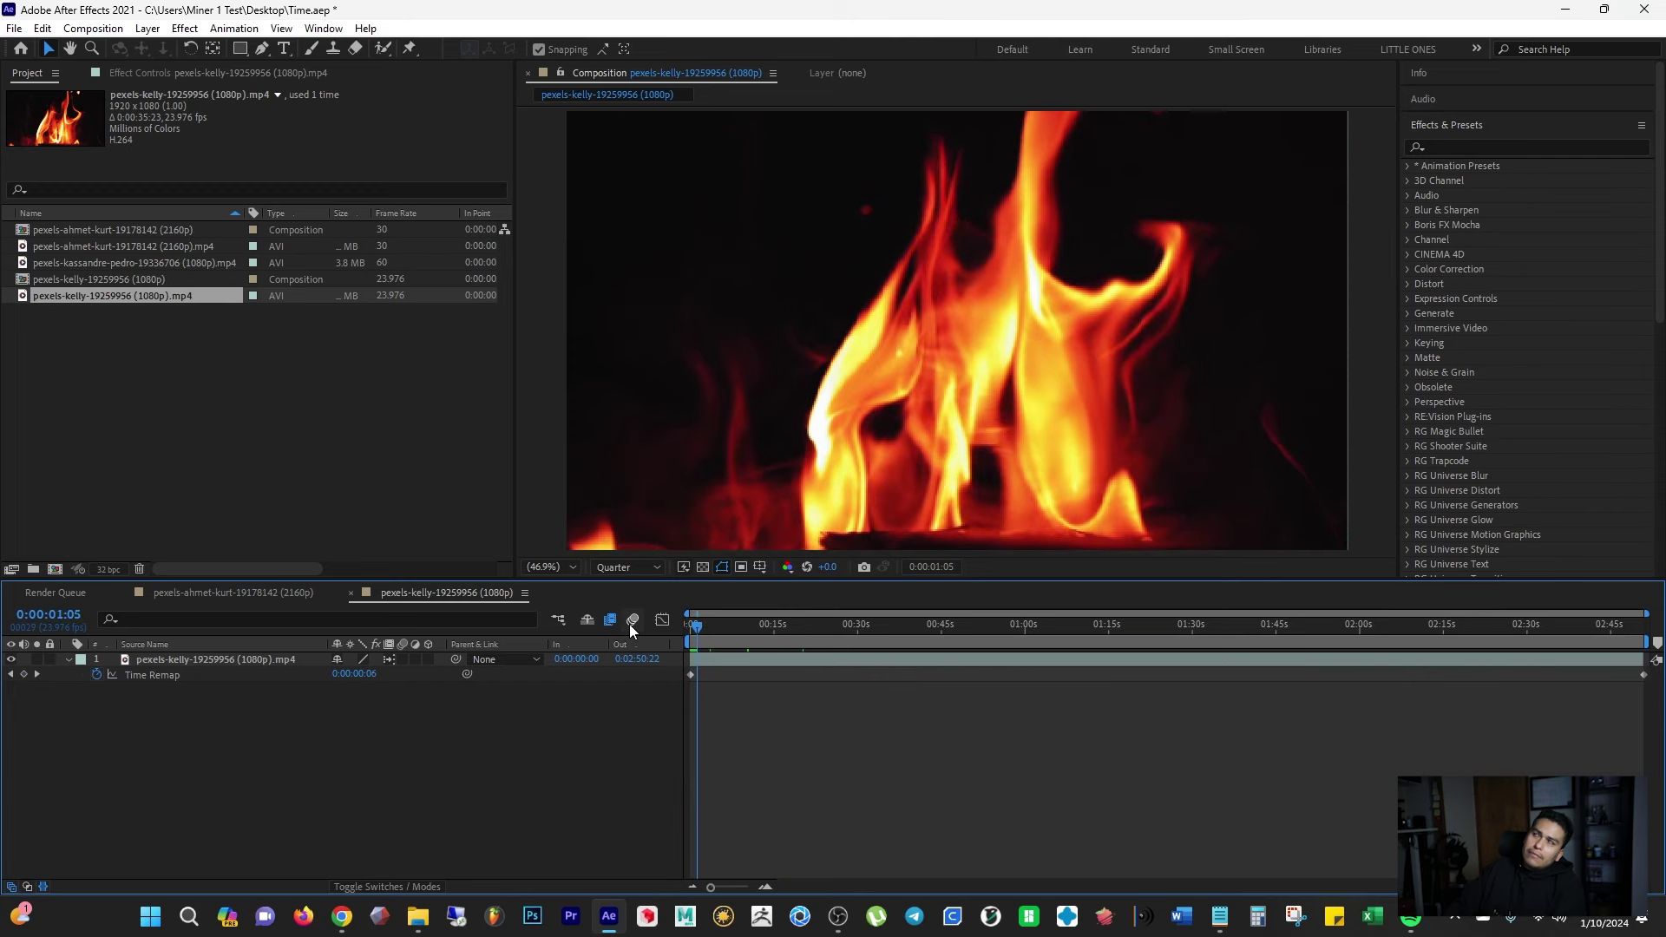
pyautogui.hotkey('ctrl', 'Right')
pyautogui.hotkey('ctrl', 'Right')
pyautogui.hotkey('ctrl', 'Right')
pyautogui.hotkey('ctrl', 'Right')
pyautogui.hotkey('ctrl', 'Right')
pyautogui.hotkey('ctrl', 'Right')
pyautogui.hotkey('ctrl', 'Right')
pyautogui.hotkey('ctrl', 'Right')
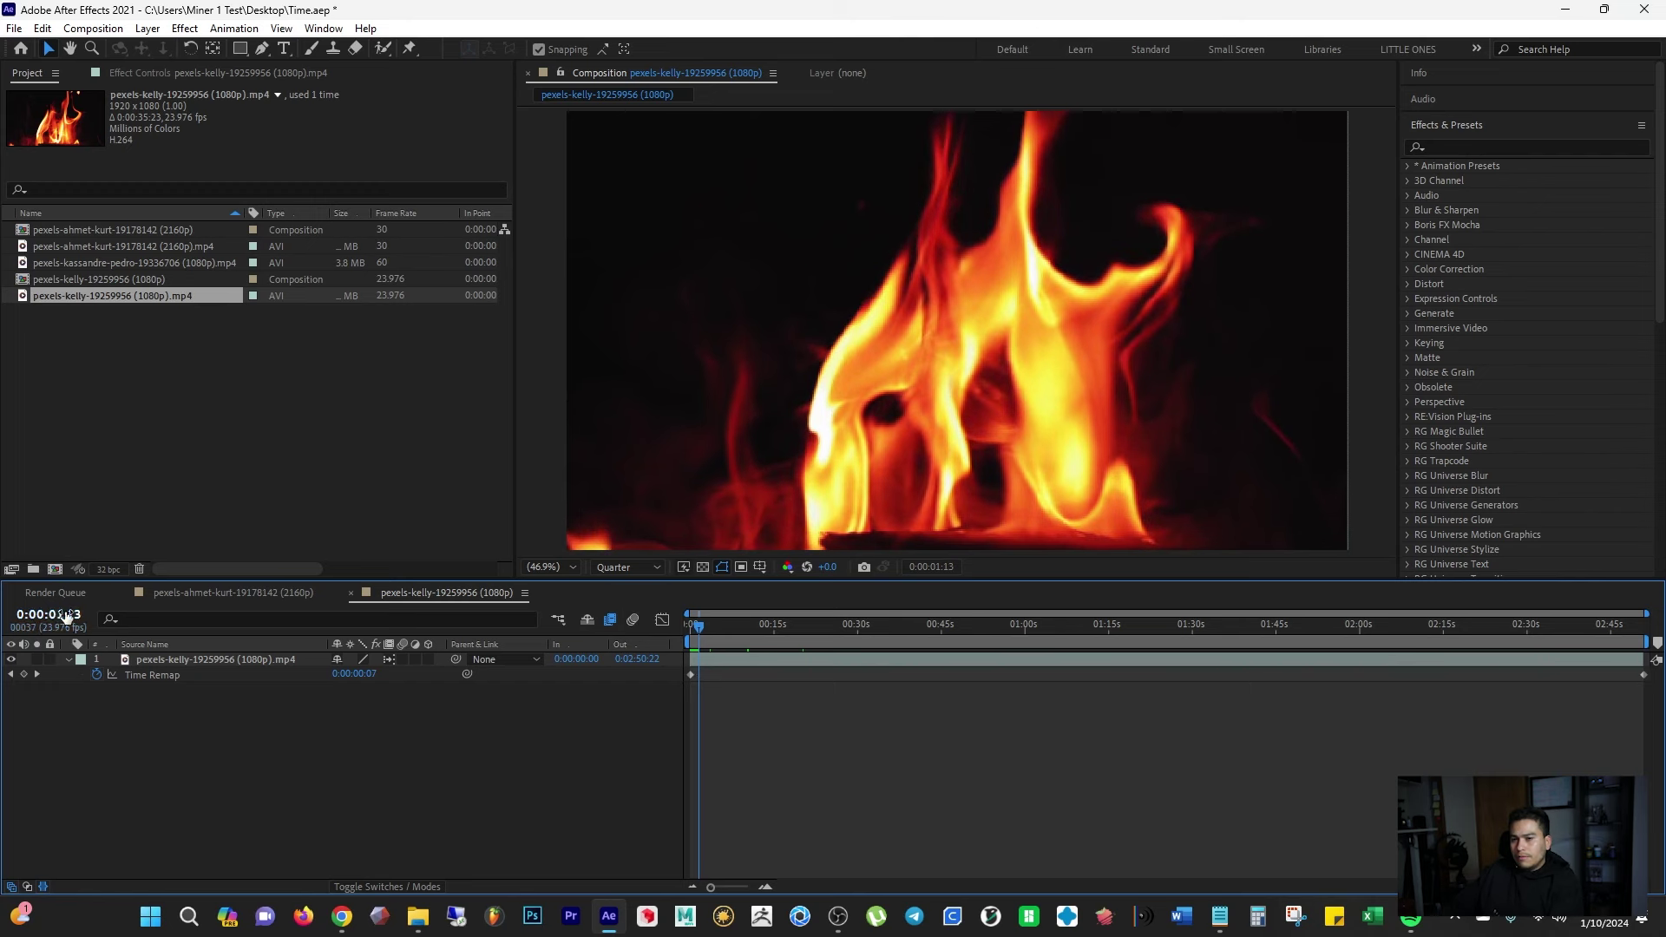
# Step: Play the slowed fire footage from the start, check the frame at 0:00:06:02, and replay it from the start
pyautogui.moveTo(694, 623); pyautogui.dragTo(687, 623)
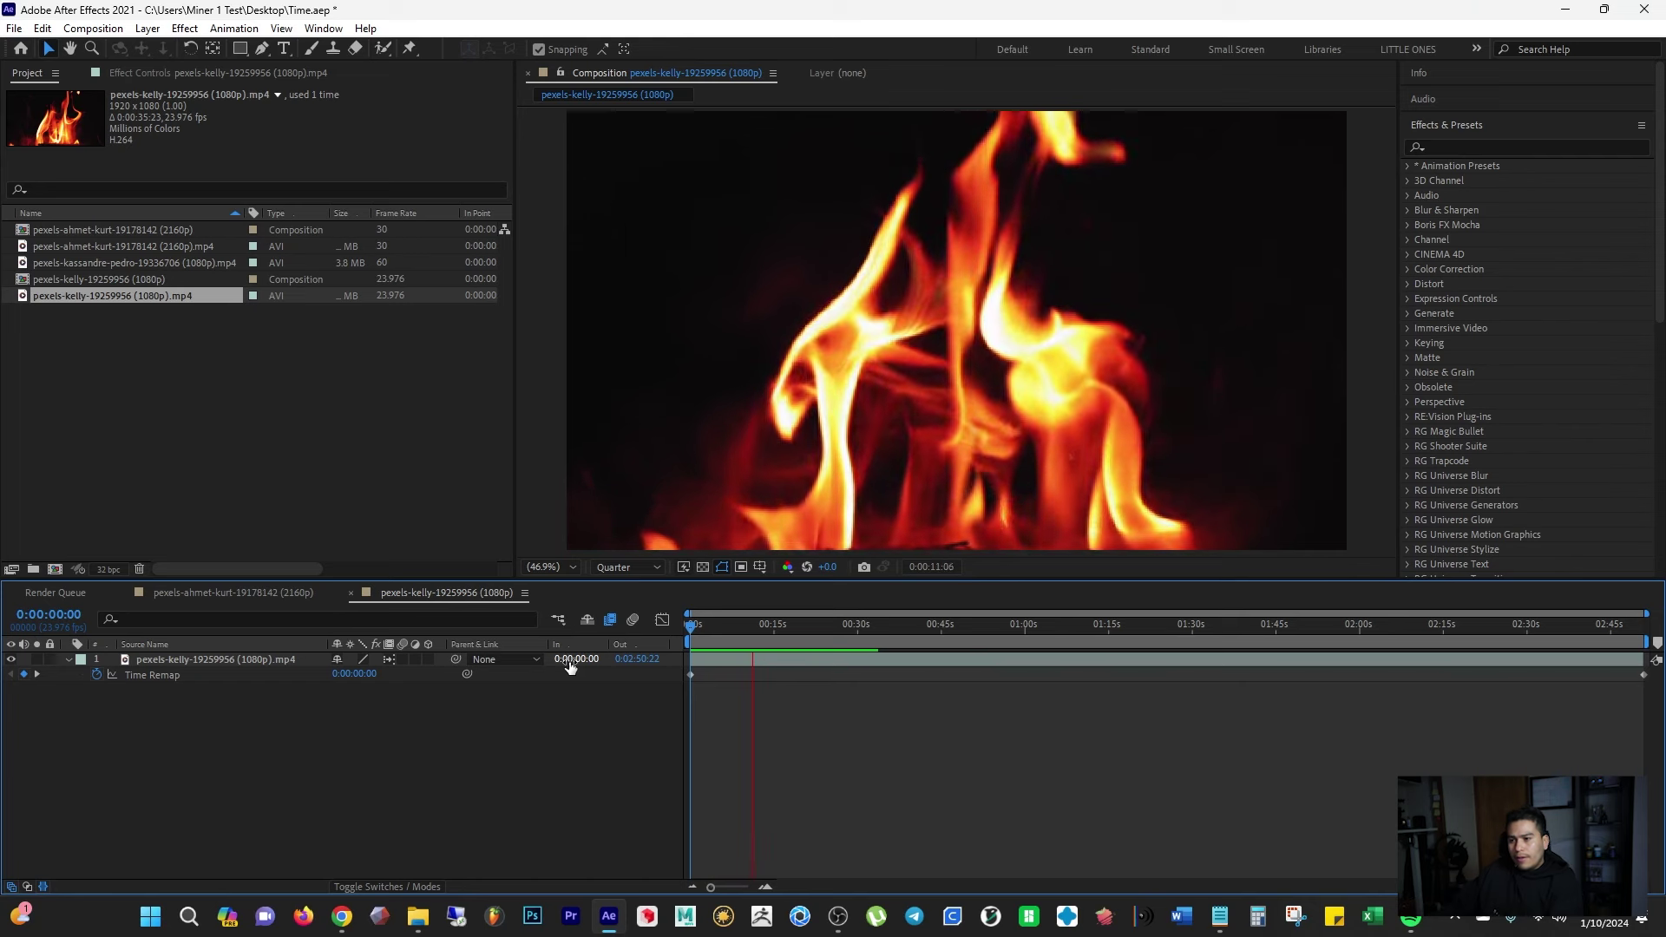
pyautogui.click(724, 625)
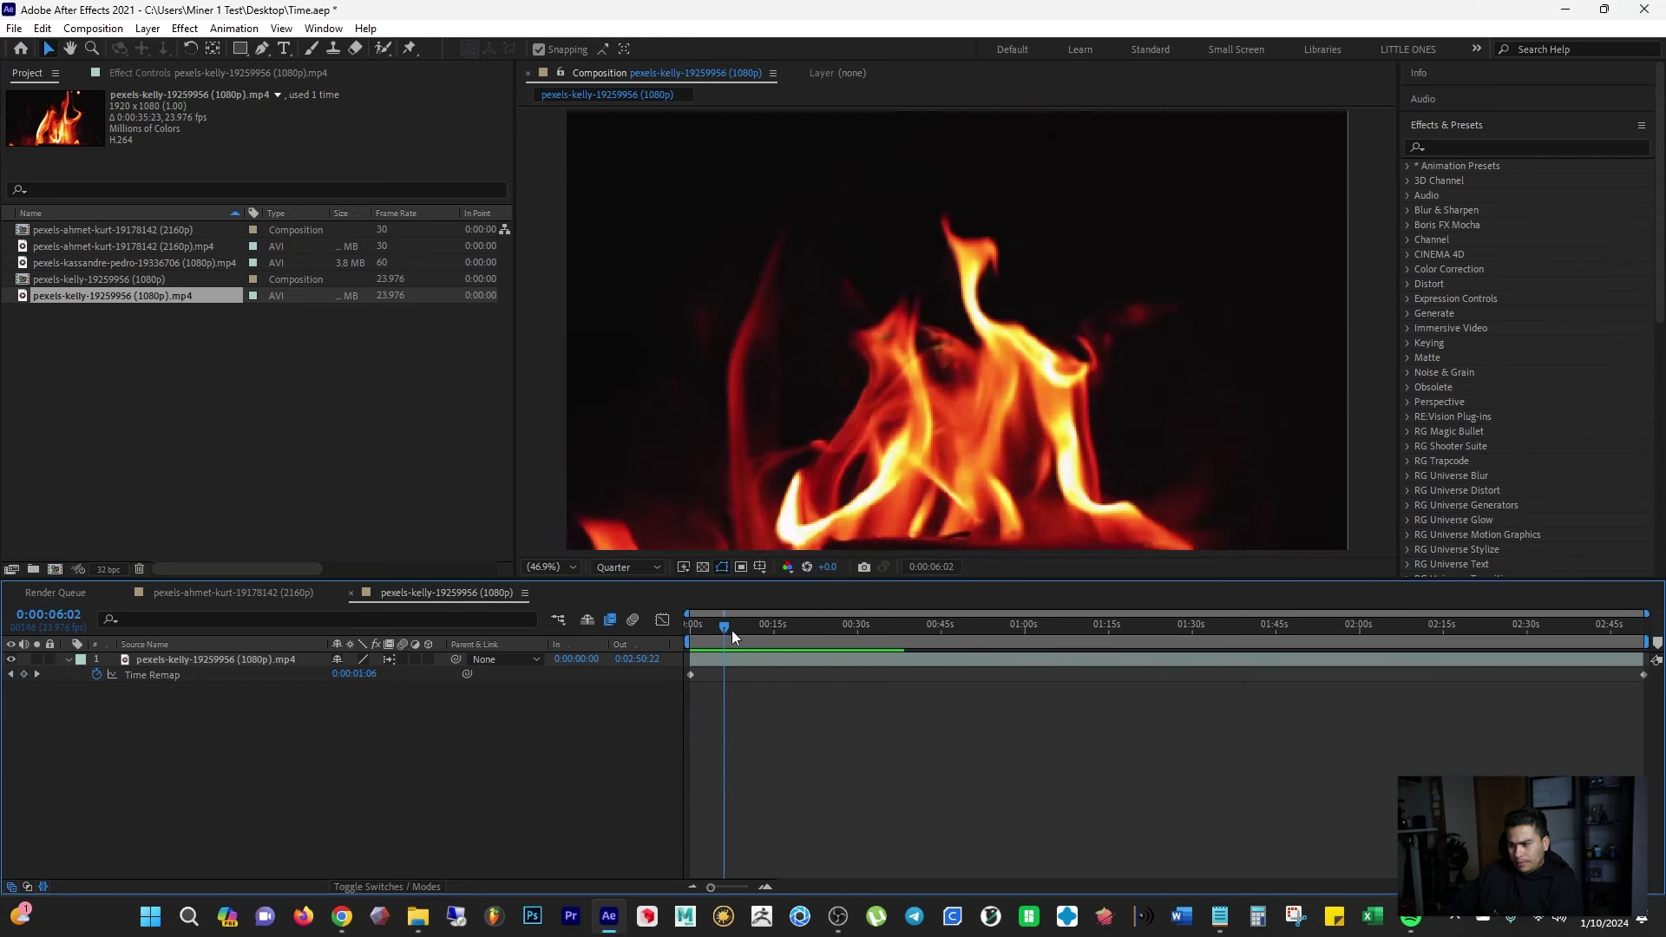
pyautogui.moveTo(726, 621); pyautogui.dragTo(677, 629)
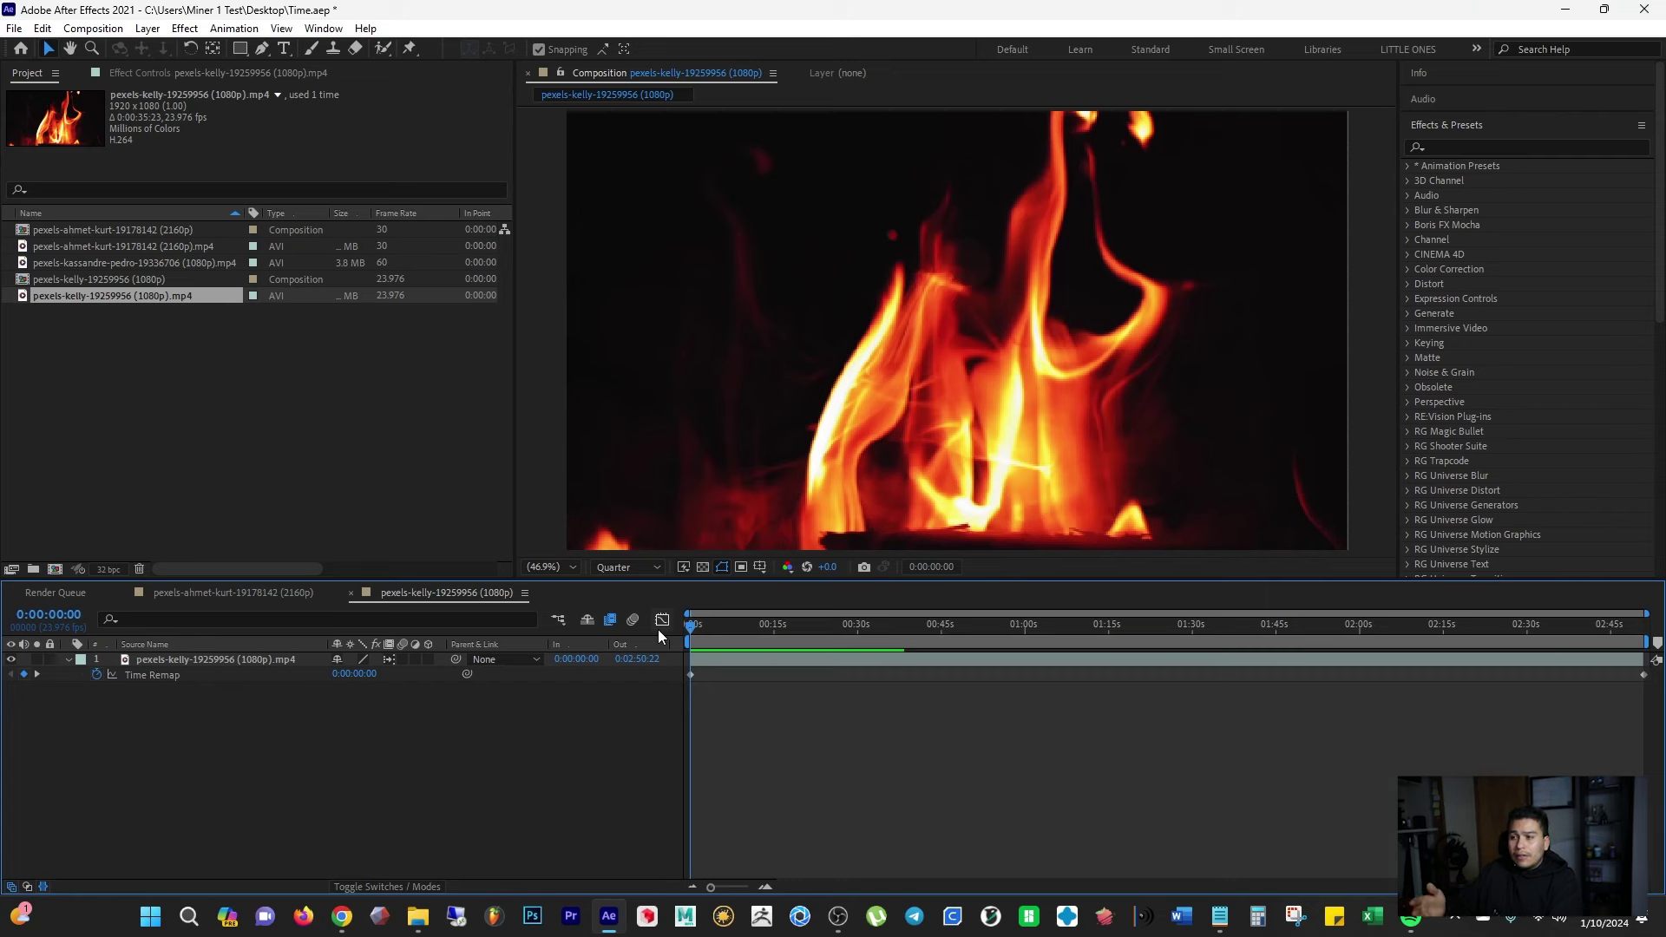
pyautogui.press('space')
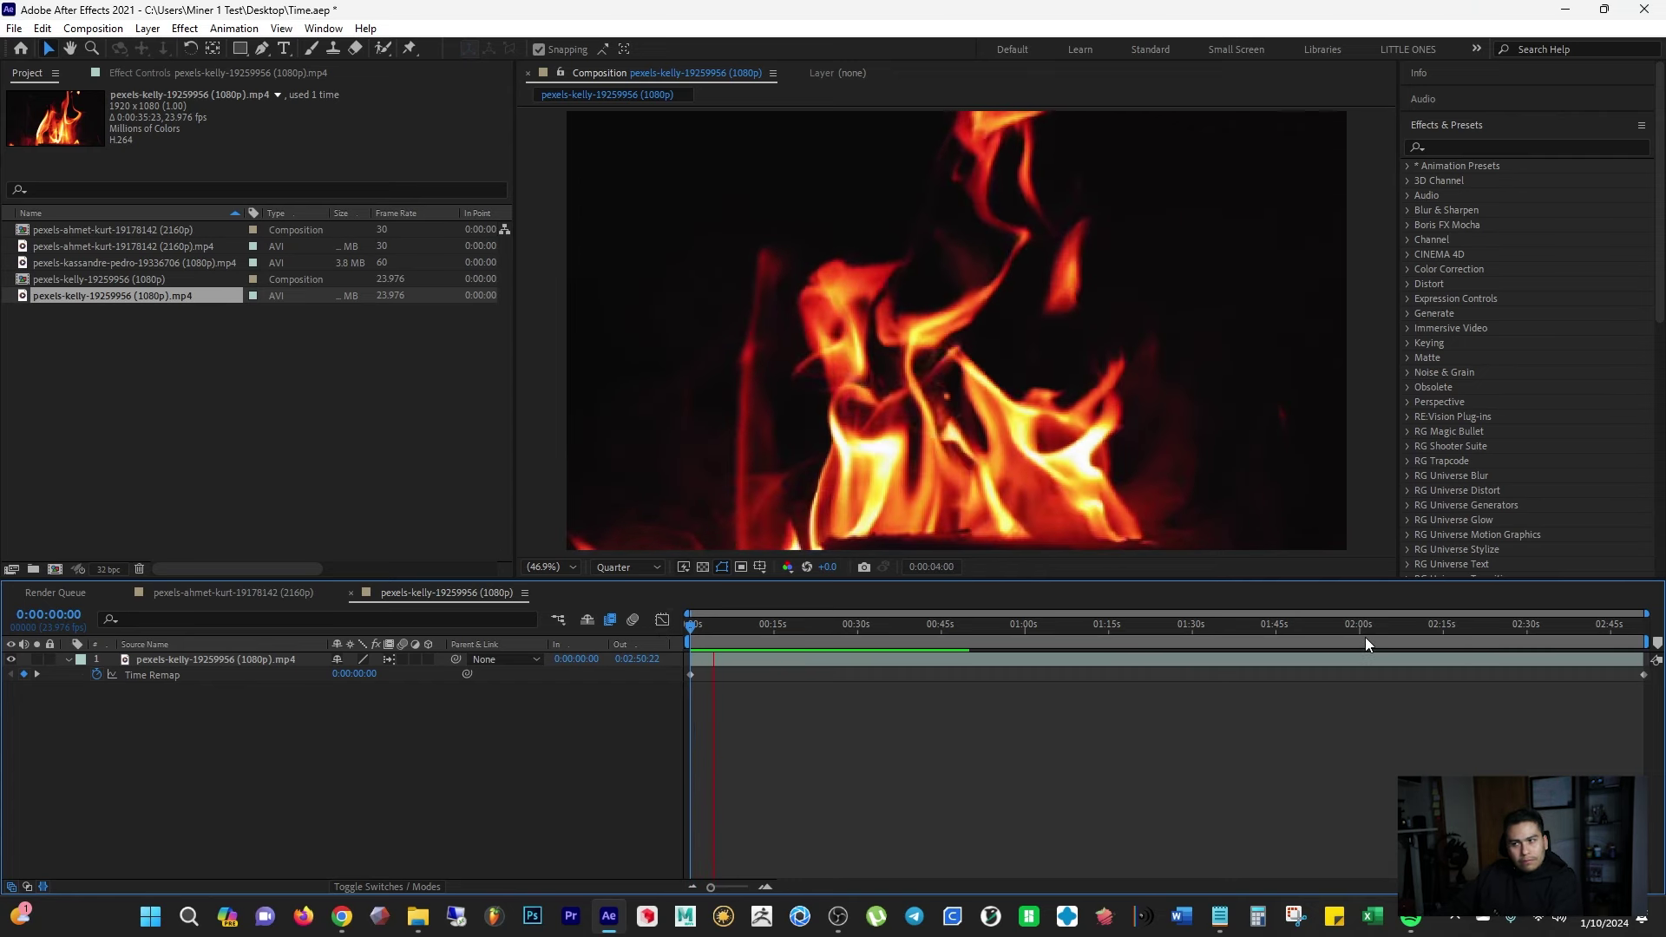
pyautogui.press('space')
# Step: Move the fire layer's last Time Remap keyframe earlier to about 0:02:40:08, and play the footage from 0:00:11:21
pyautogui.moveTo(1645, 676); pyautogui.dragTo(1588, 682)
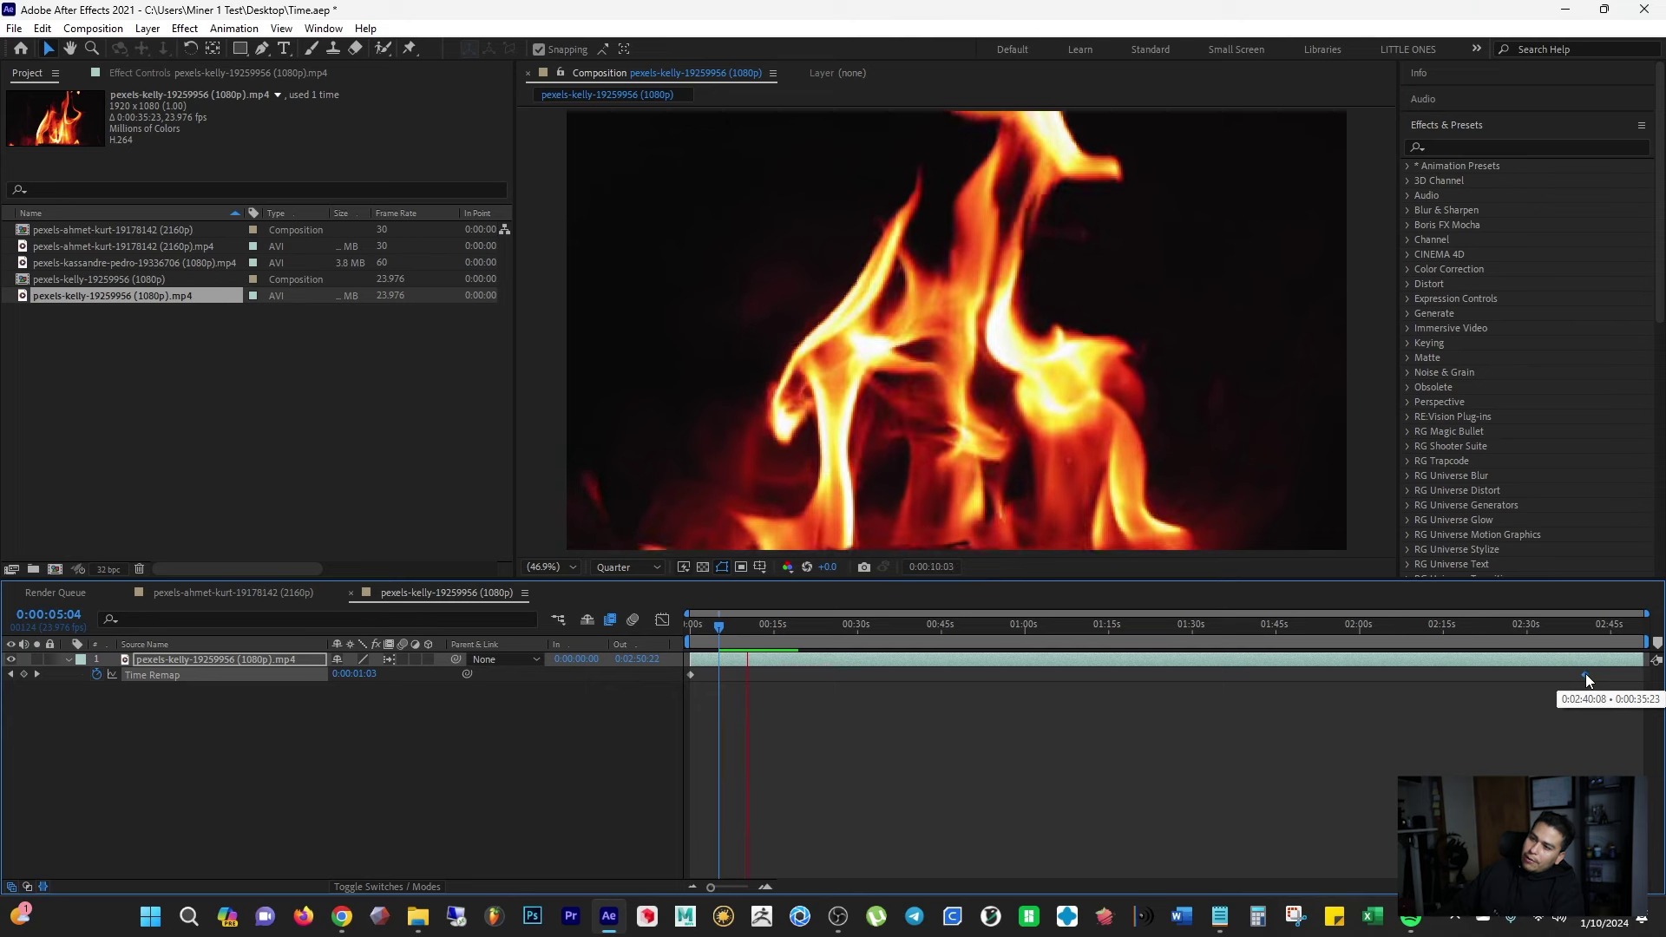
pyautogui.press('space')
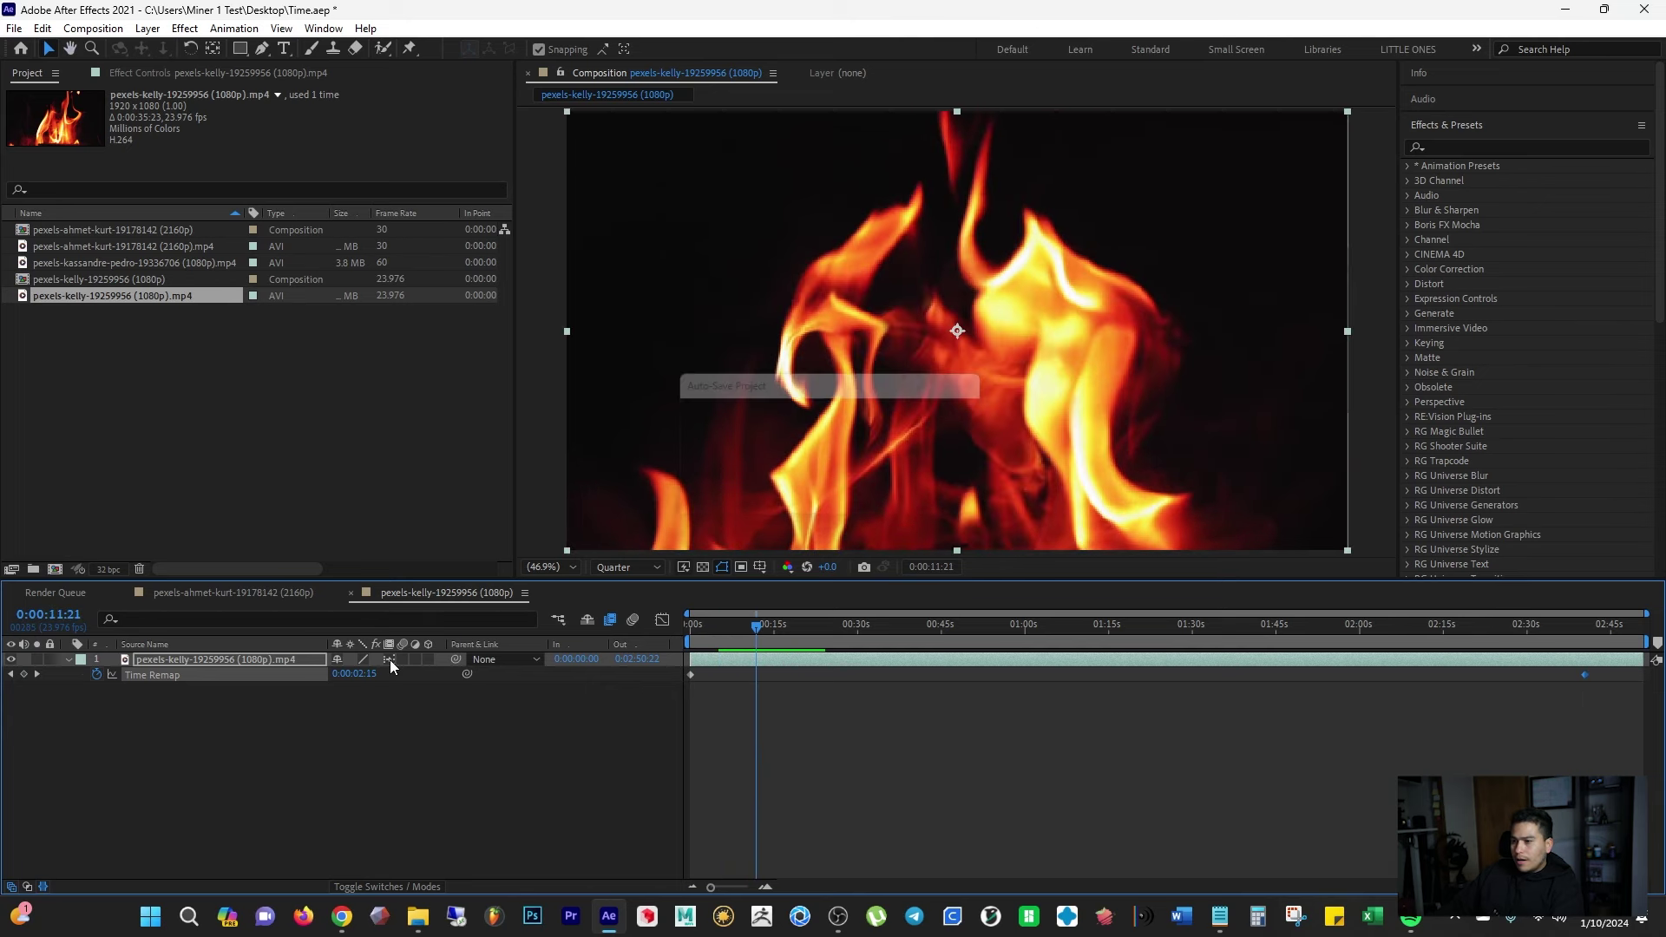
pyautogui.press('space')
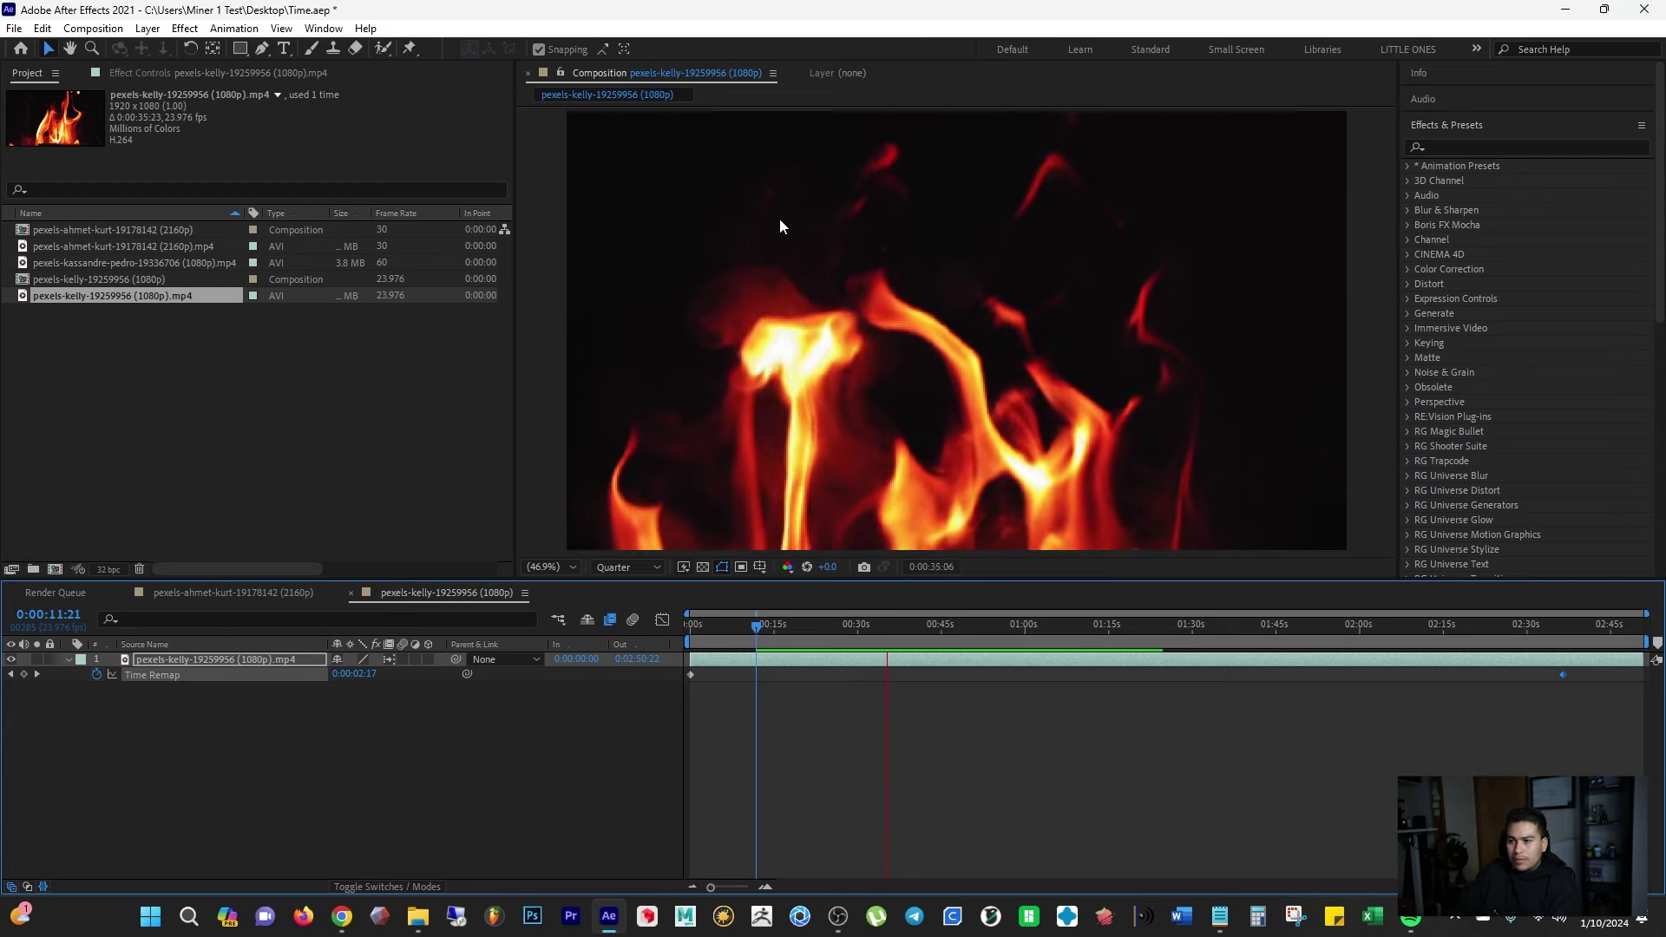
pyautogui.click(854, 624)
pyautogui.press('space')
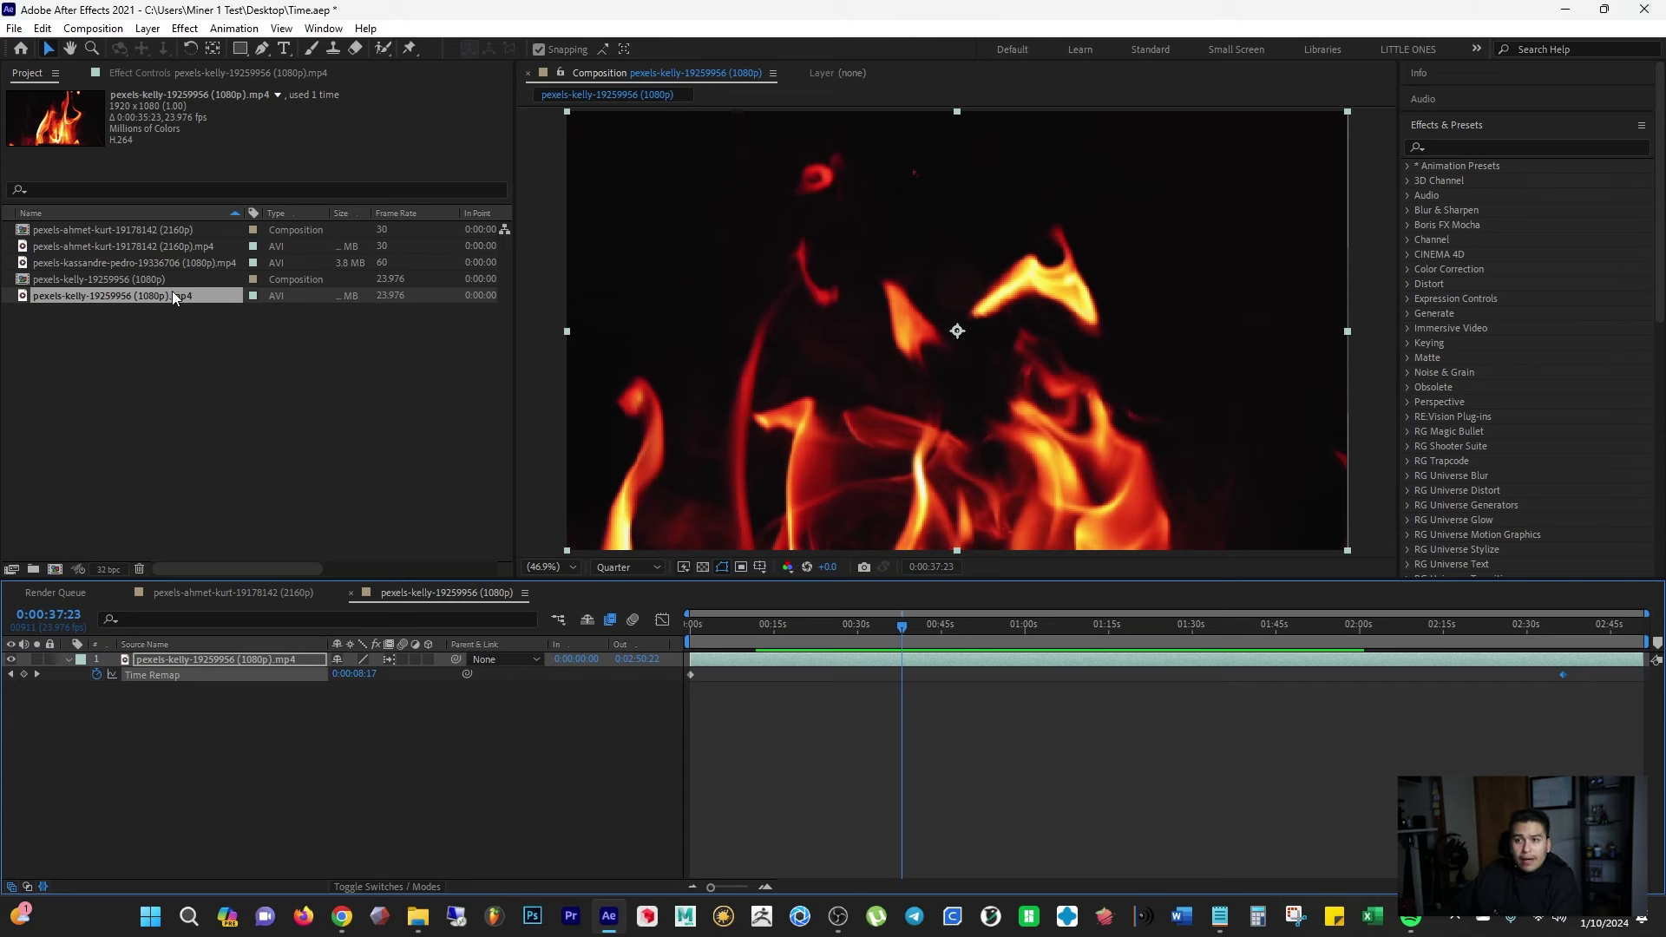
# Step: Create a composition from the 60 fps skateboarder clip and review its composition settings
pyautogui.click(154, 262)
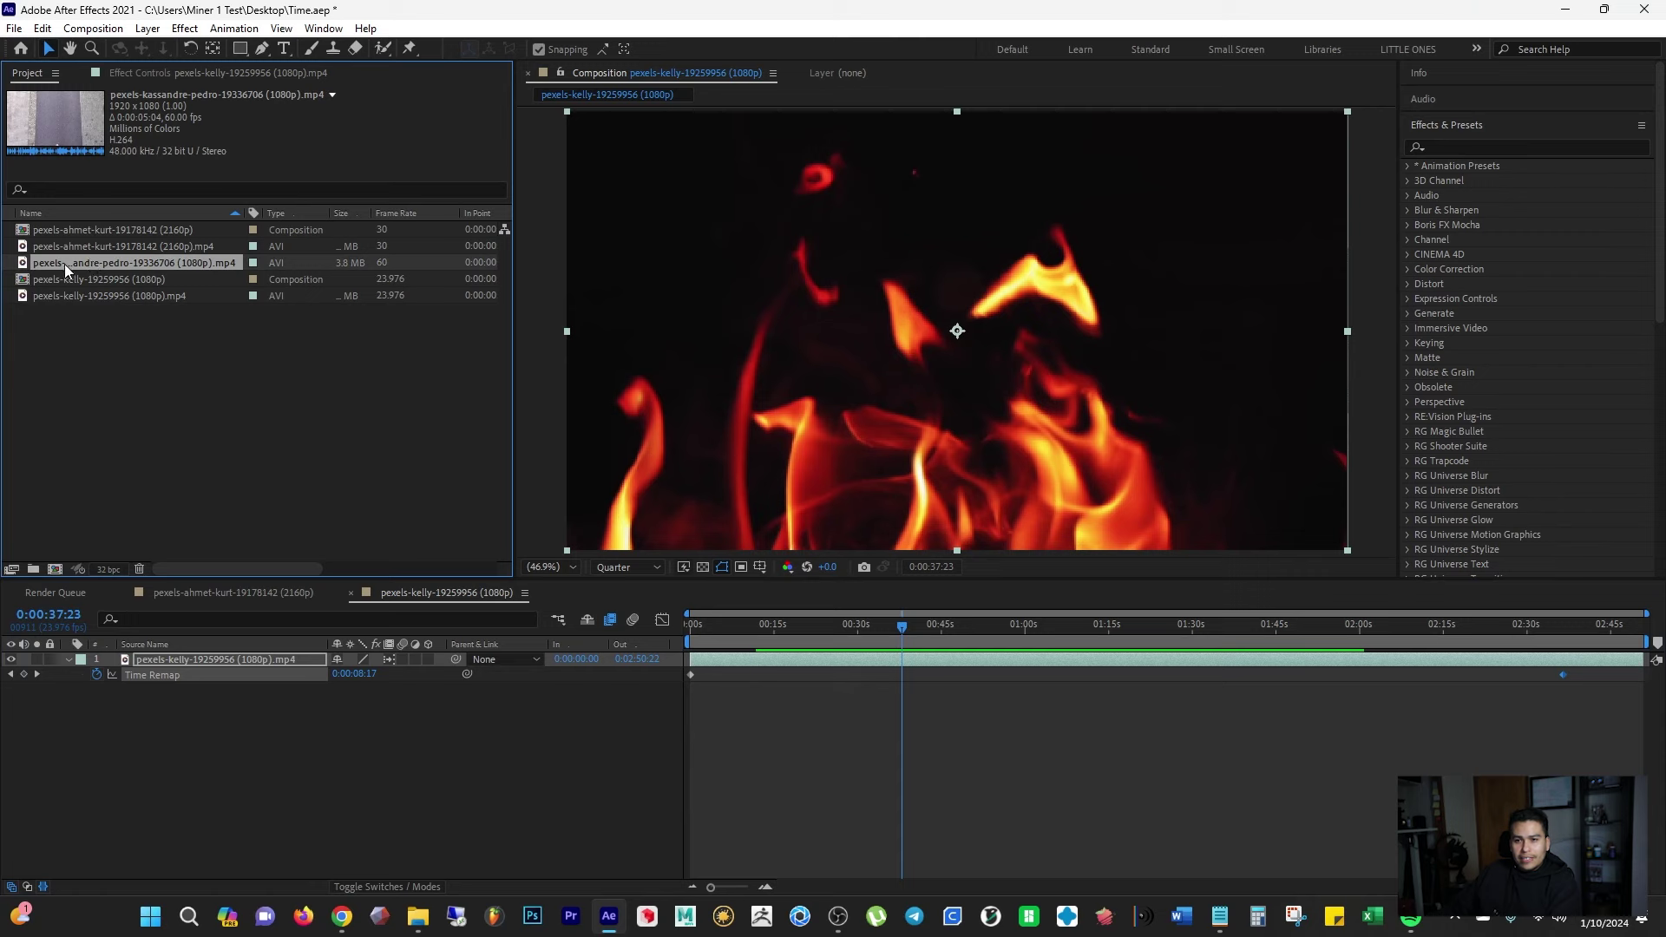
pyautogui.moveTo(52, 568); pyautogui.dragTo(53, 570)
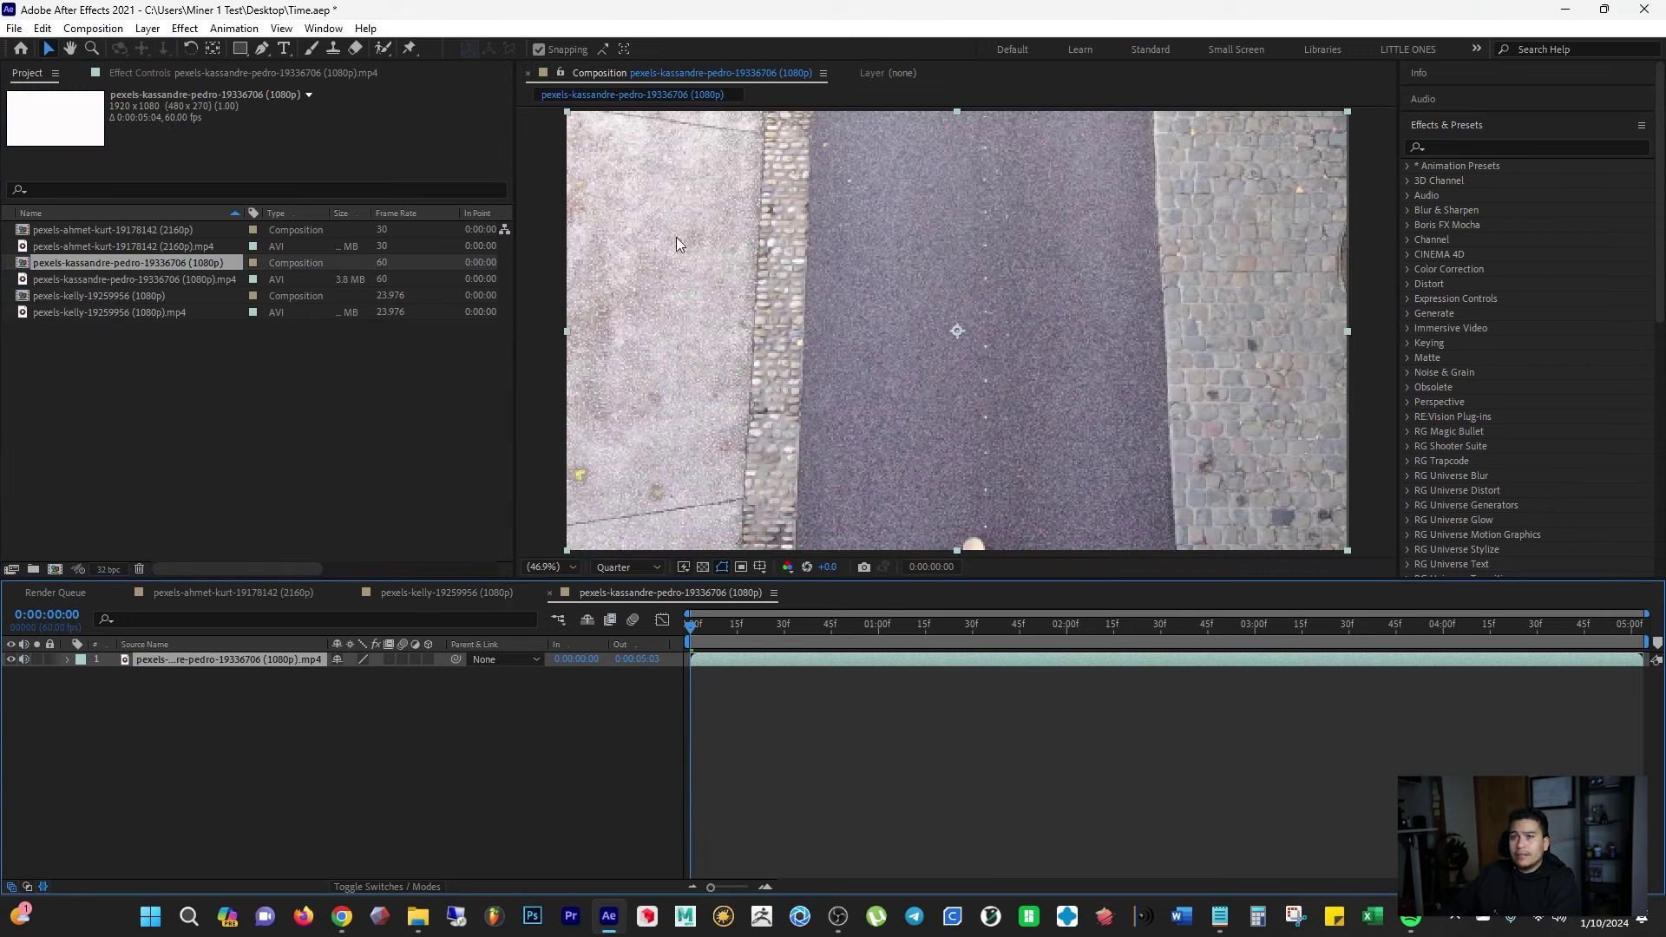
pyautogui.click(95, 29)
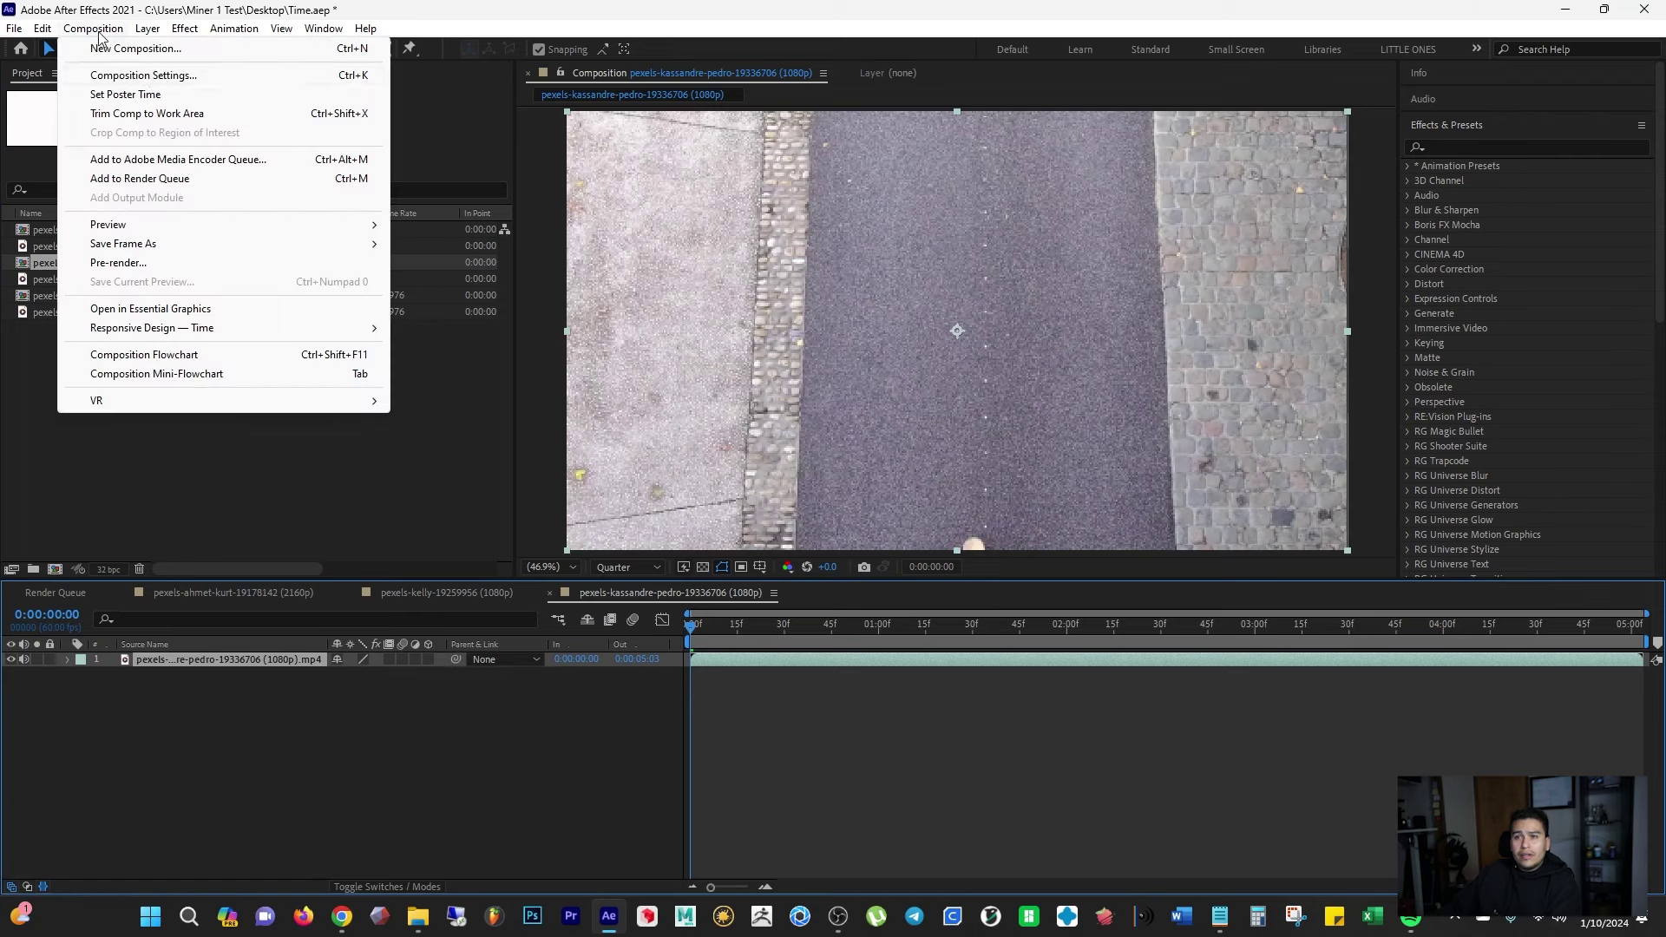
pyautogui.click(137, 74)
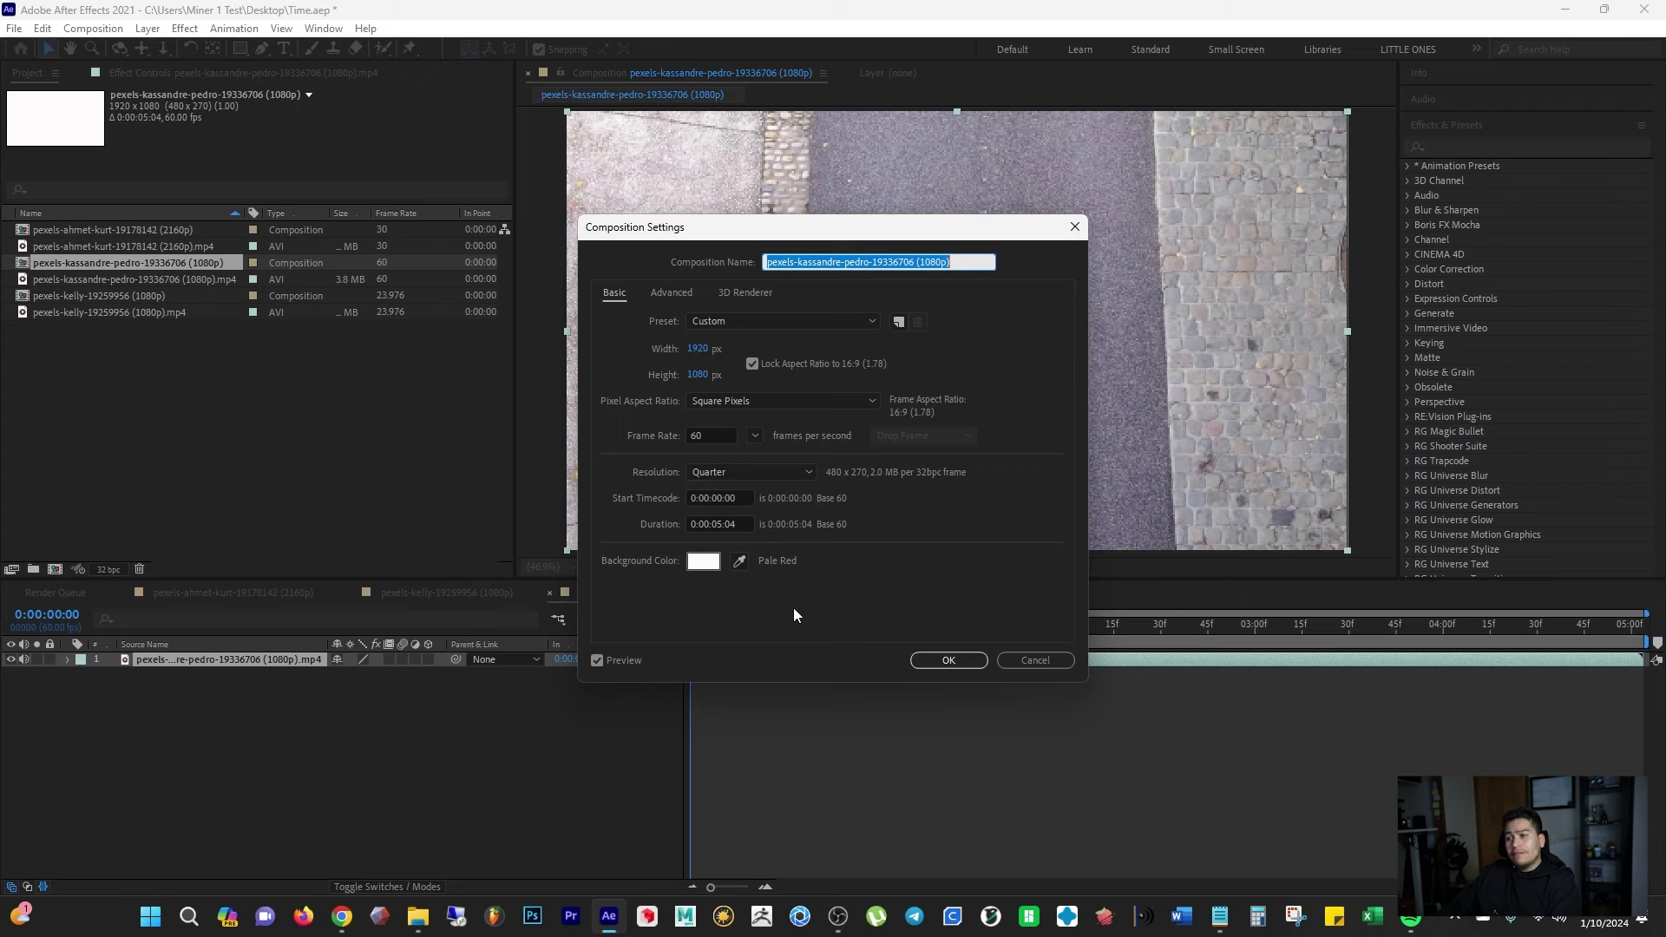
pyautogui.click(947, 662)
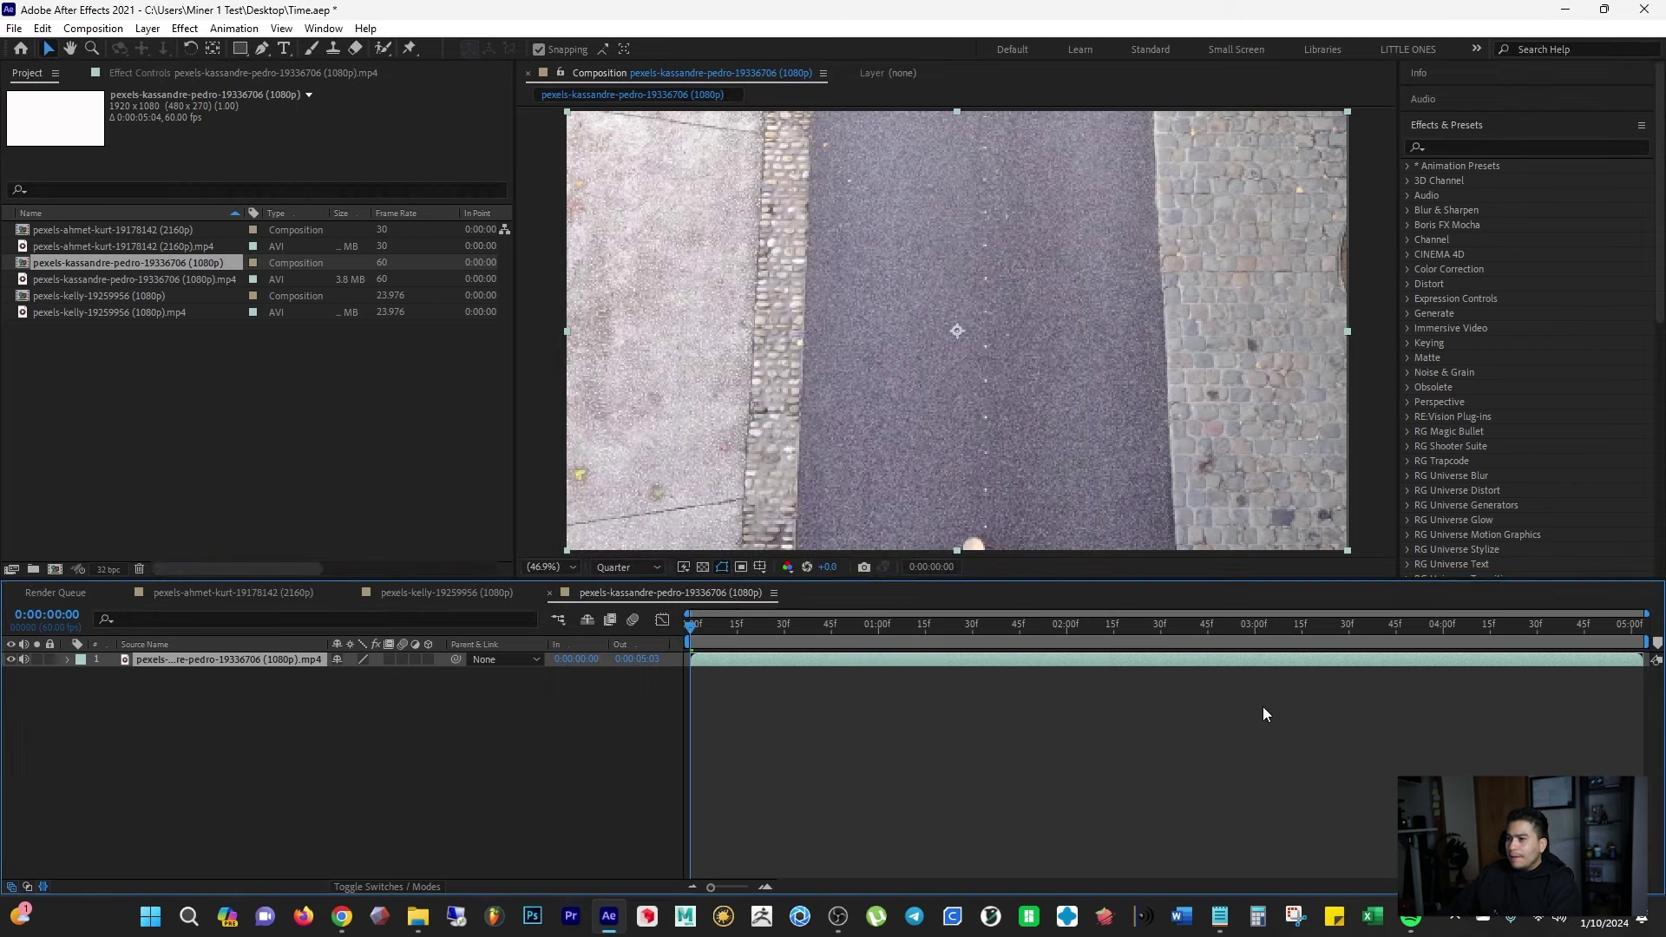
# Step: Play the skateboarder clip through at normal speed, and replay it from the start
pyautogui.press('space')
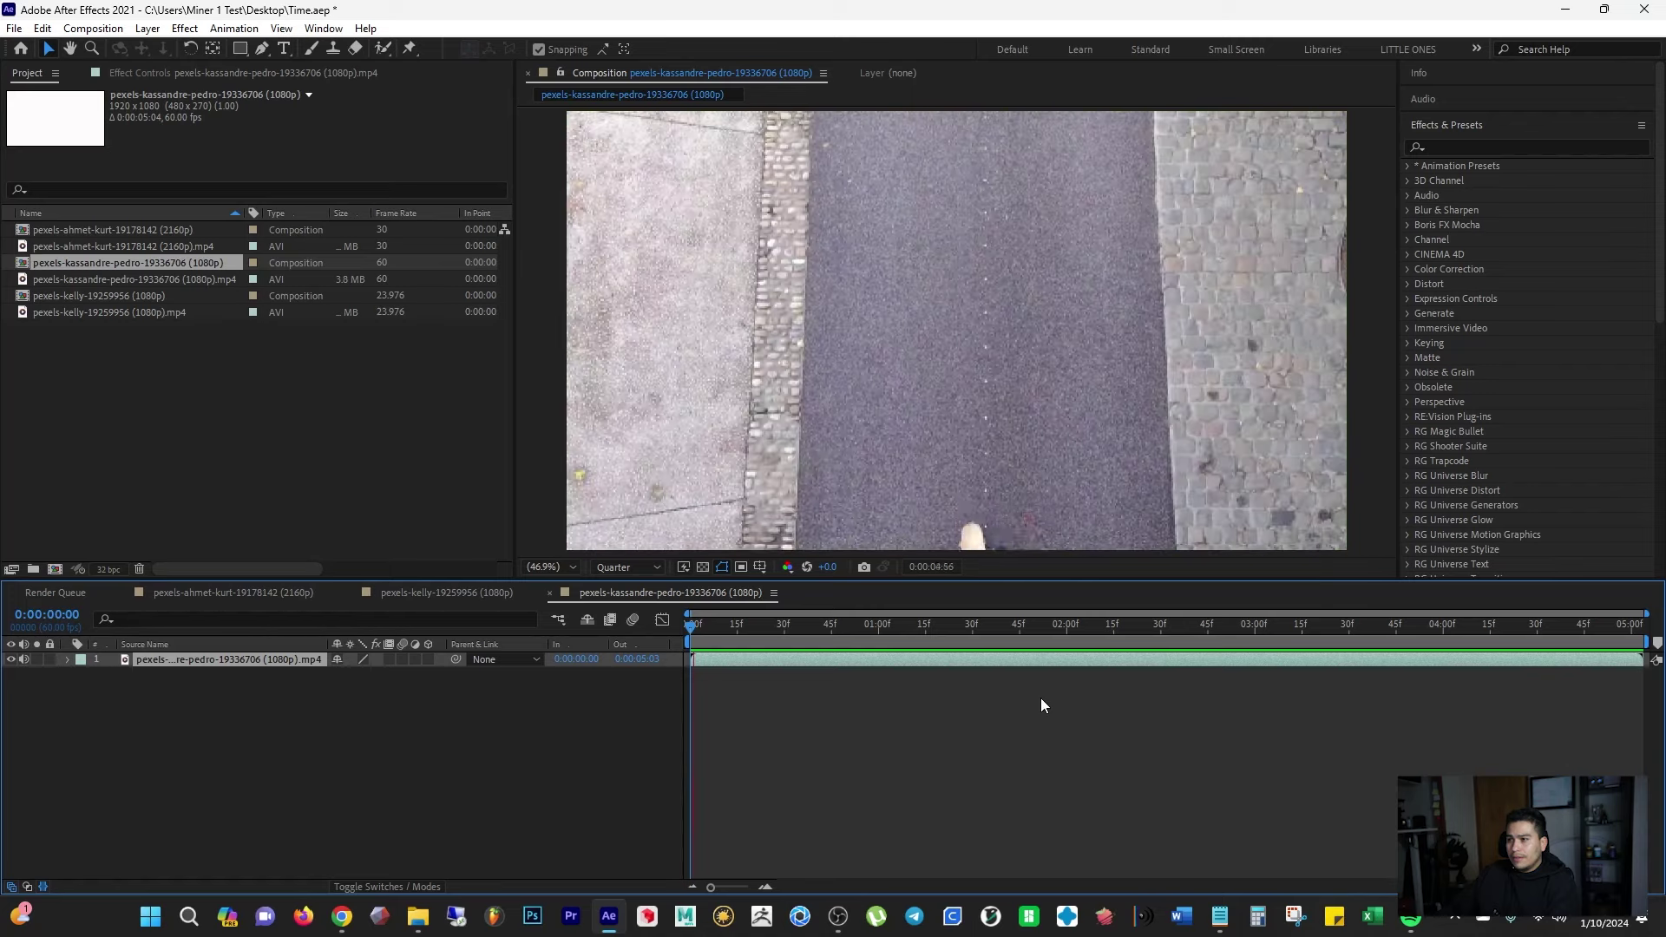
pyautogui.press('space')
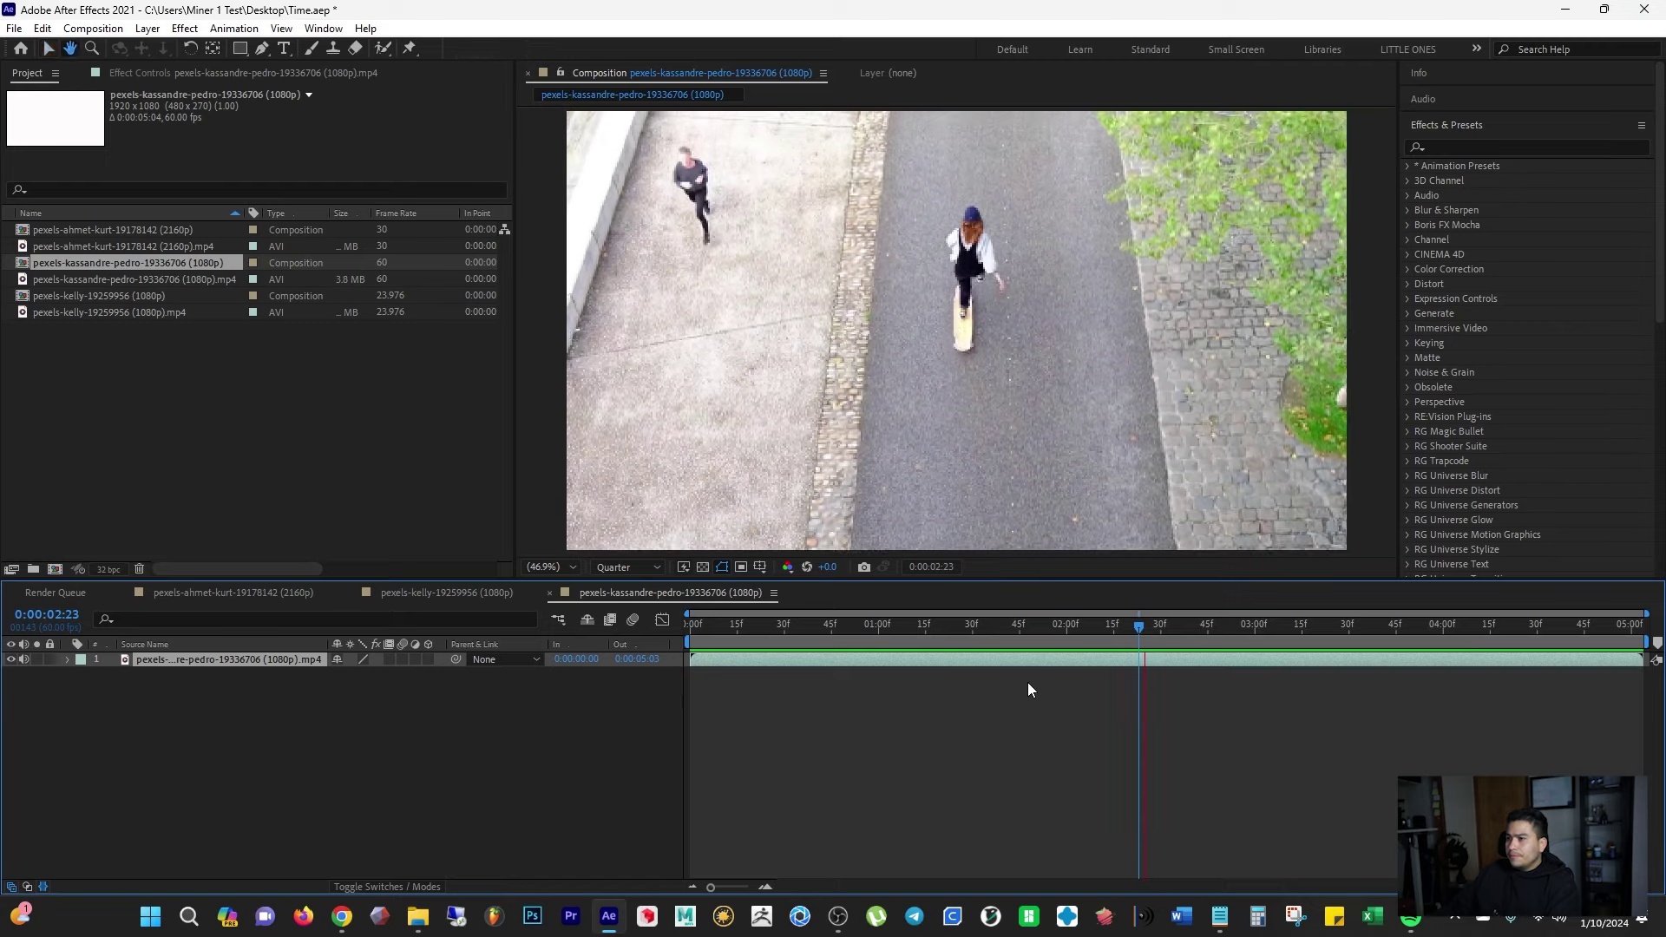
pyautogui.press('space')
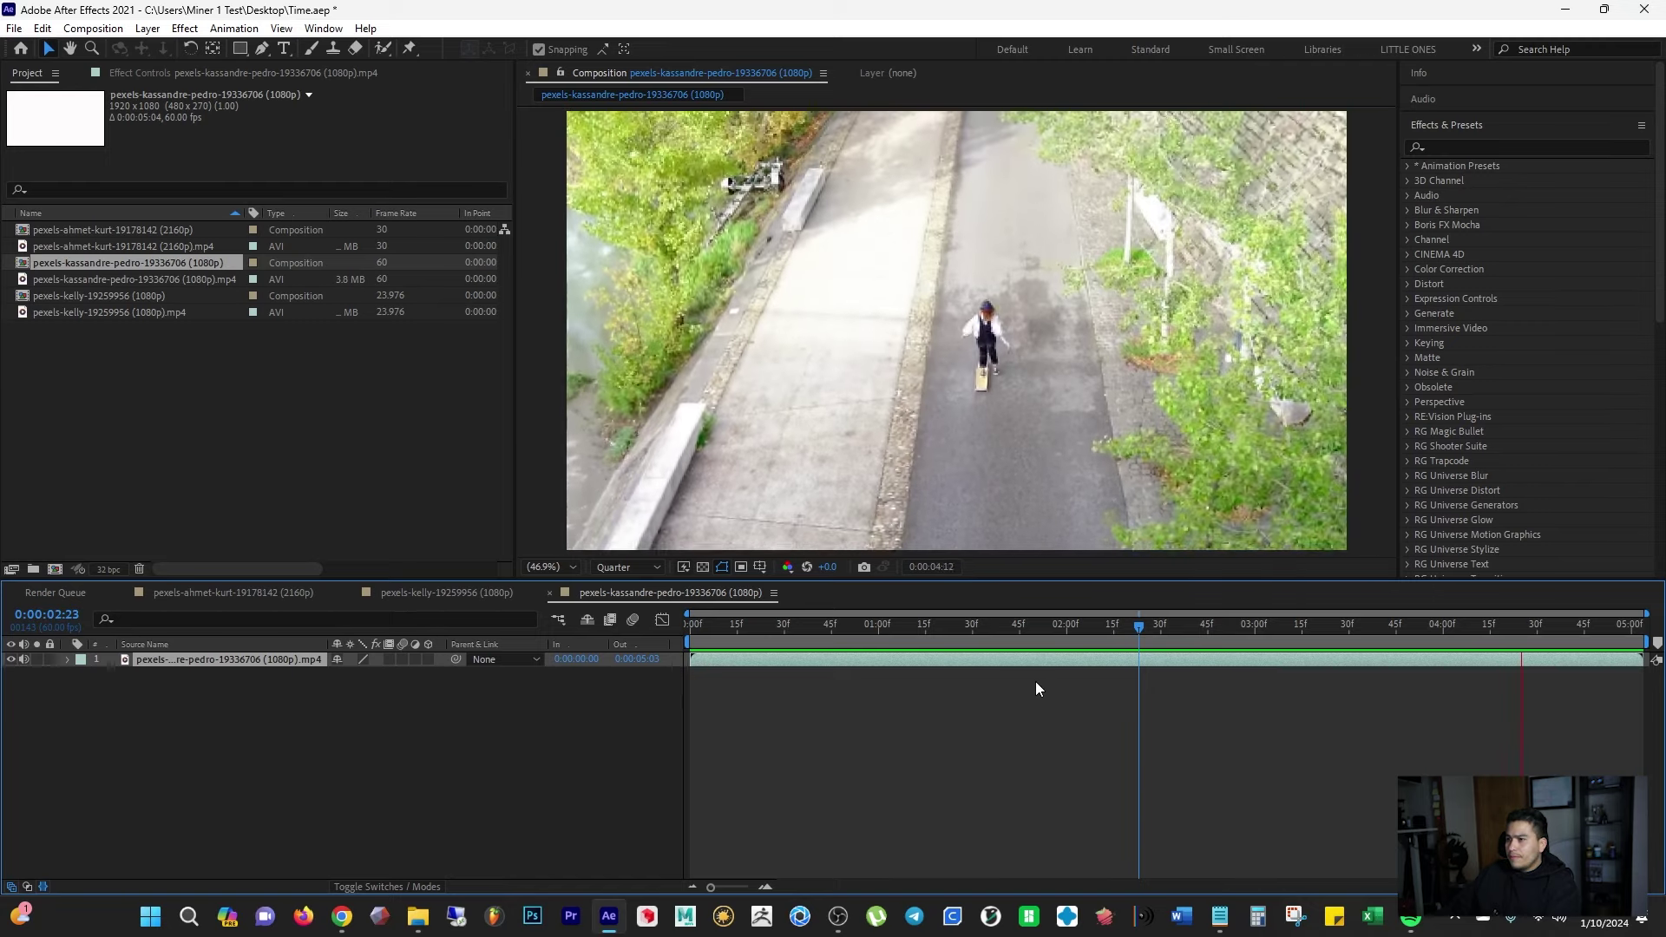
pyautogui.press('space')
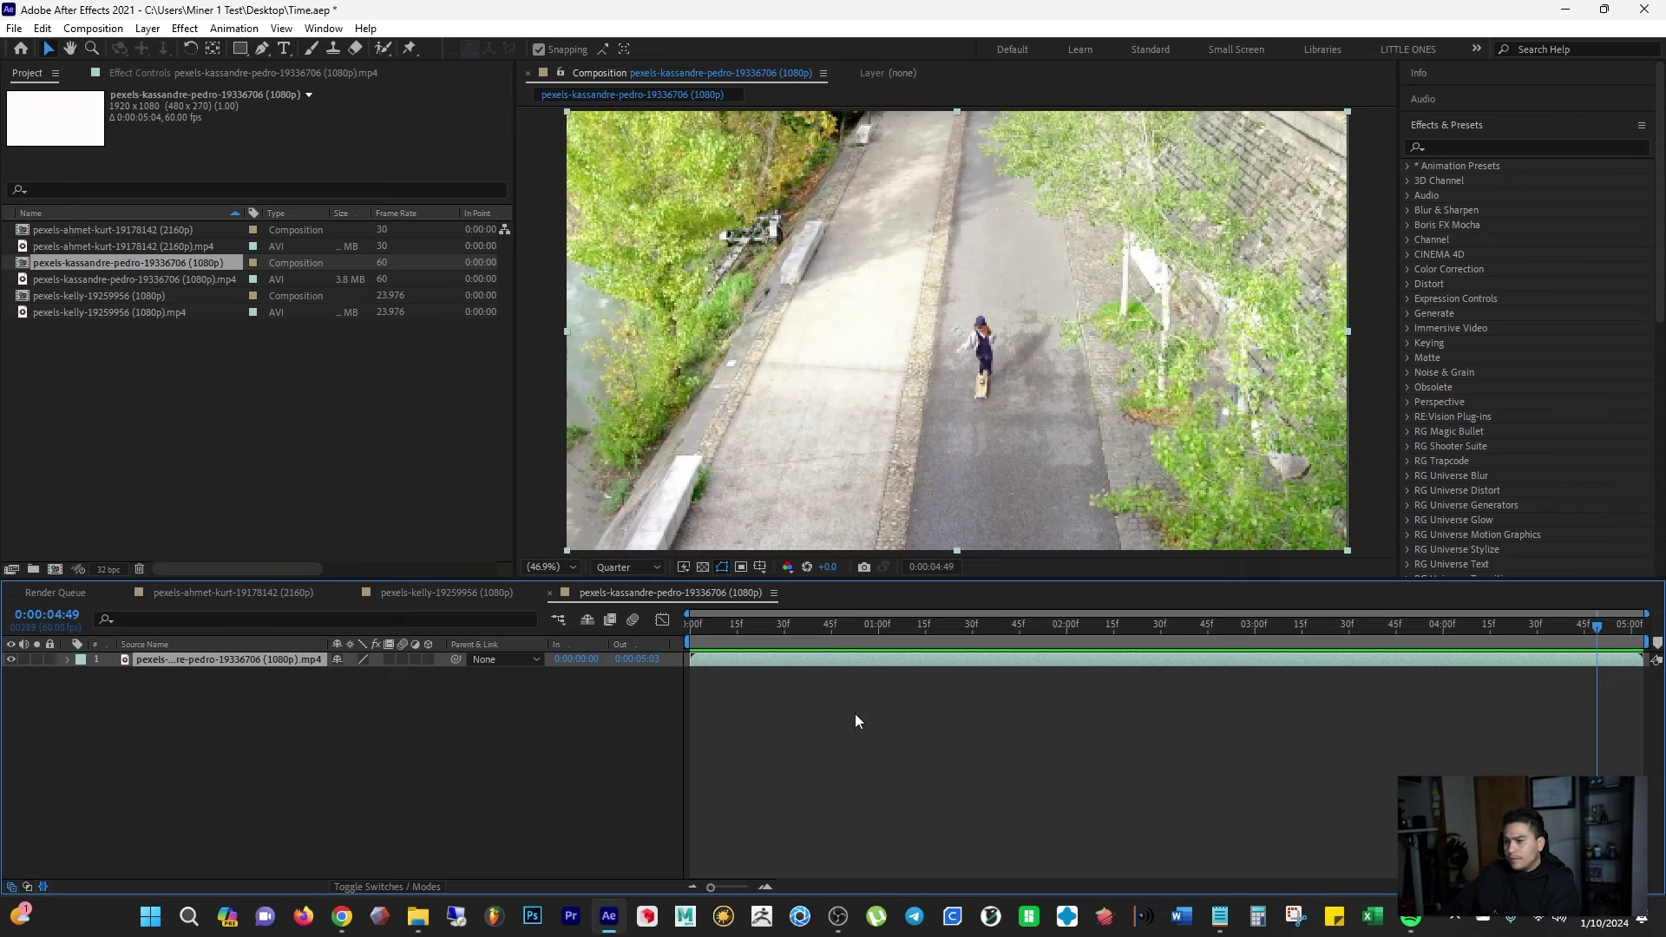
pyautogui.press('Home')
pyautogui.press('space')
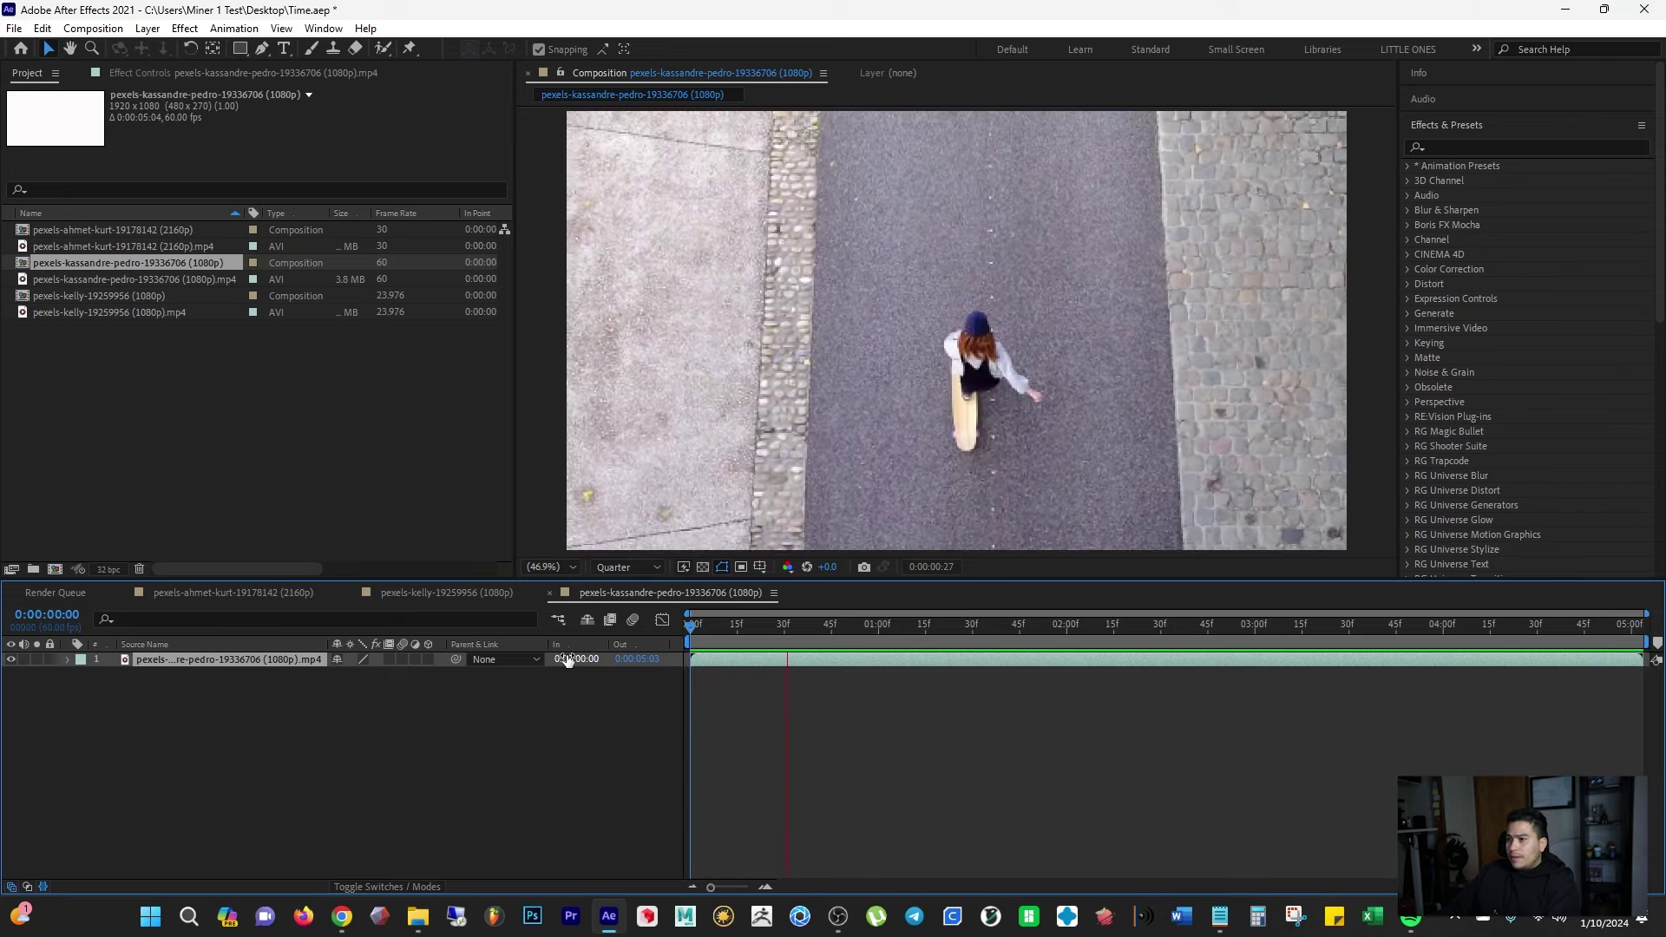
# Step: Set the composition's preview resolution to Full and enlarge the preview area
pyautogui.click(621, 569)
pyautogui.click(621, 608)
pyautogui.moveTo(688, 577); pyautogui.dragTo(744, 666)
# Step: Play the skateboarder clip at full resolution, and return to the composition's start
pyautogui.press('space')
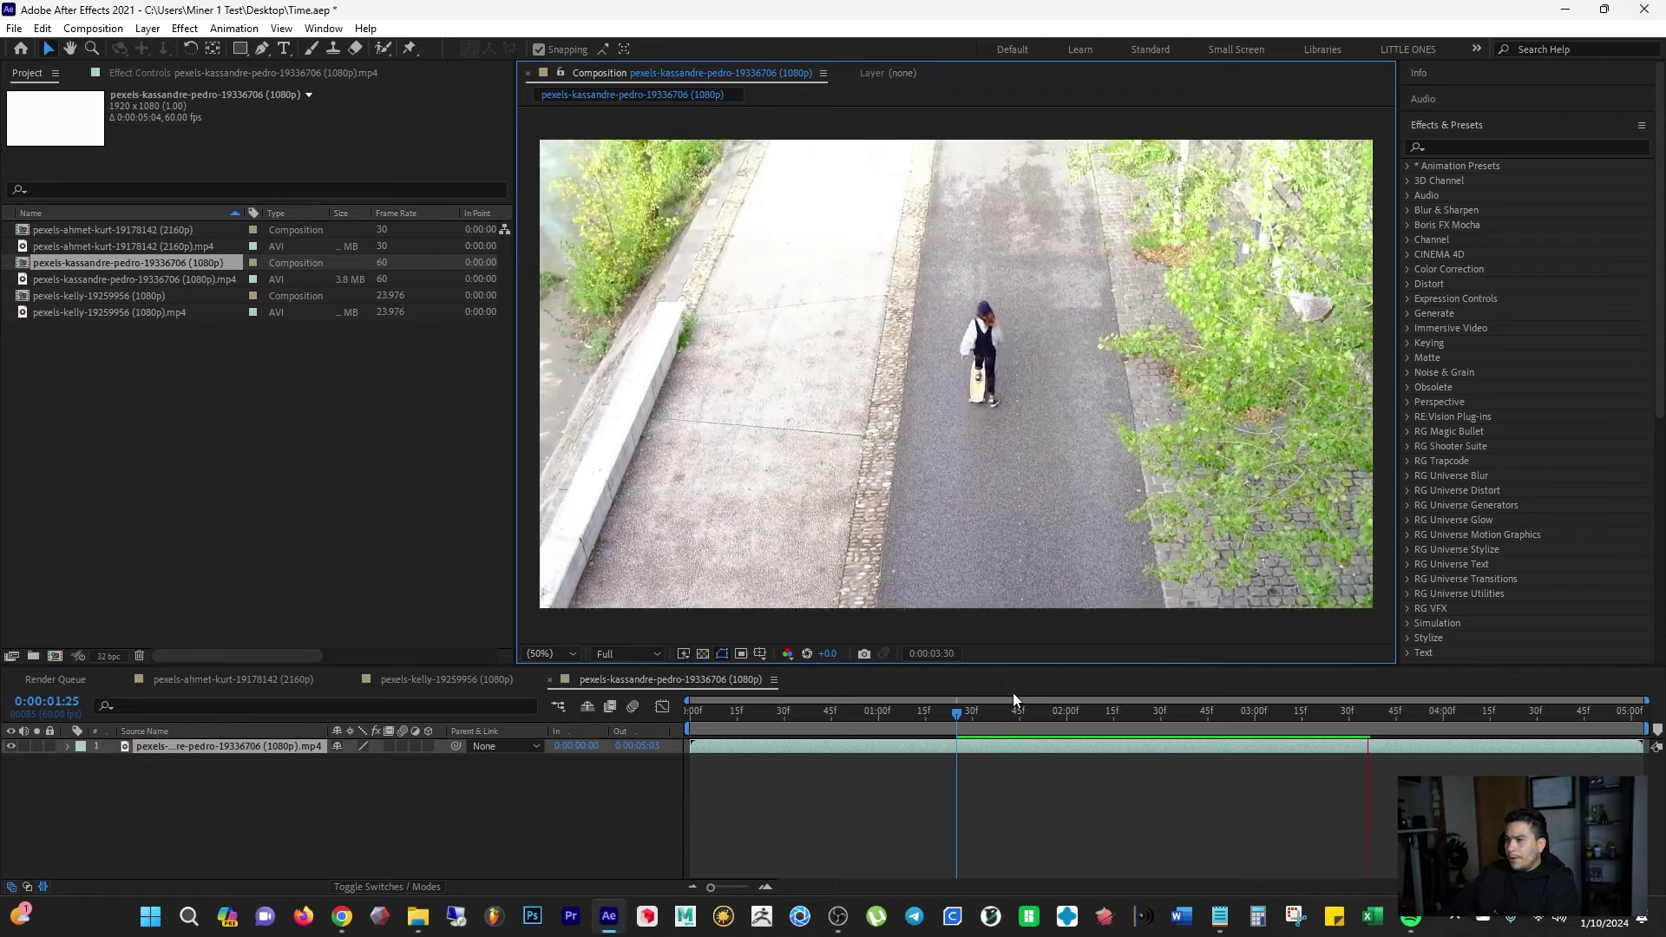
pyautogui.click(992, 742)
pyautogui.press('space')
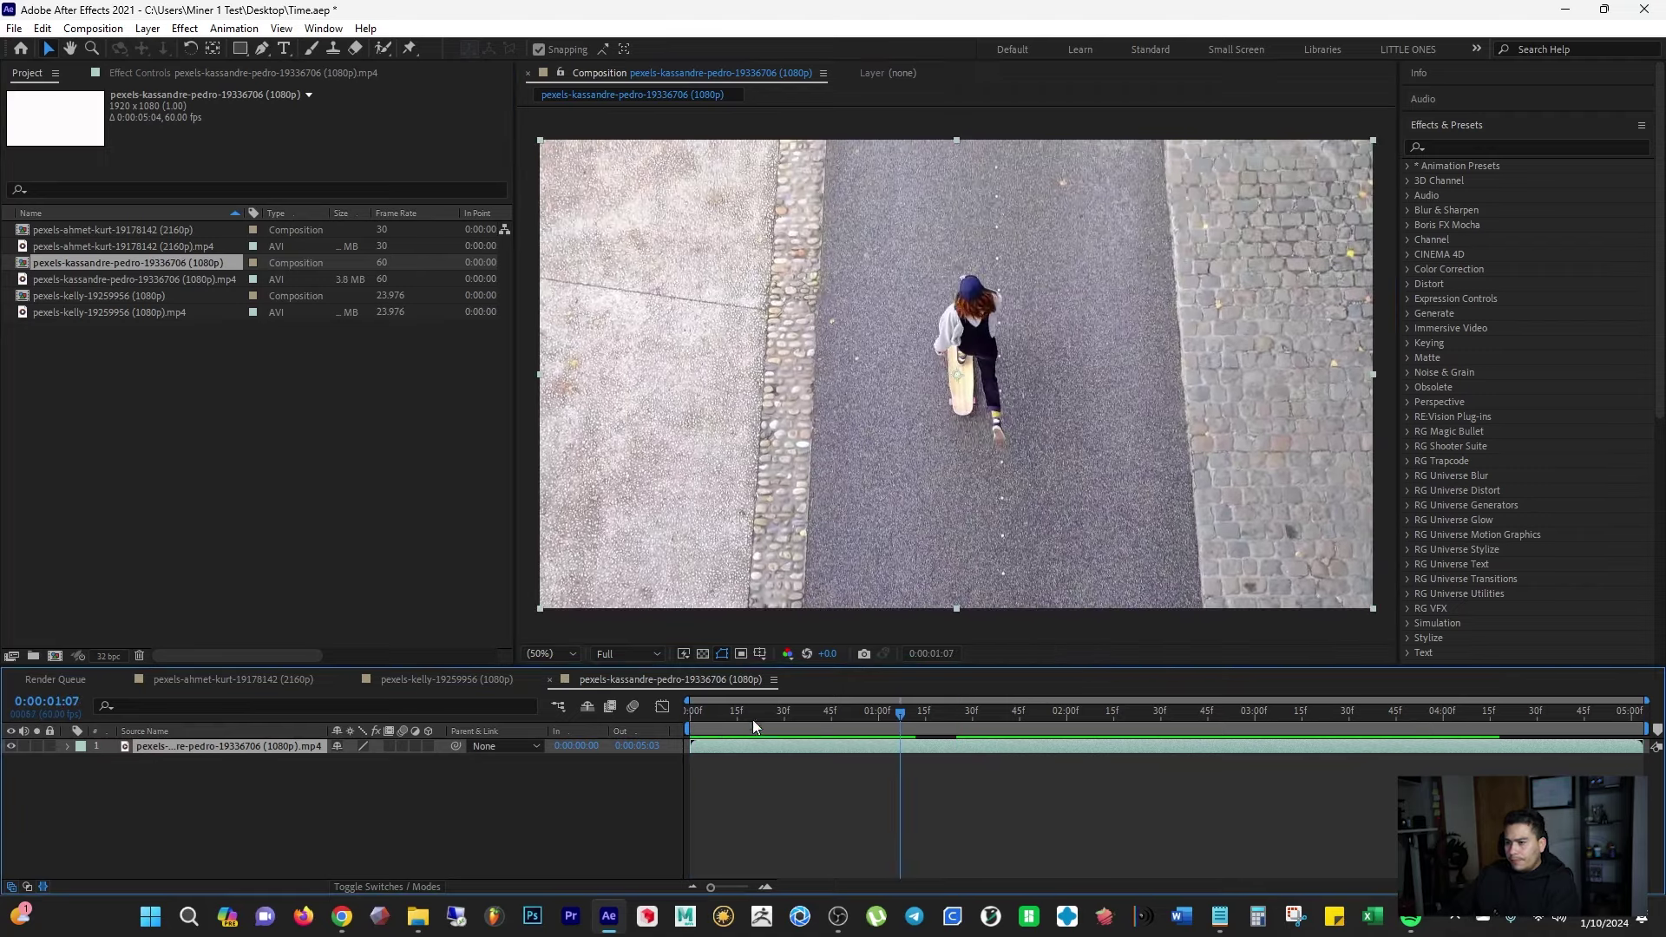
pyautogui.press('space')
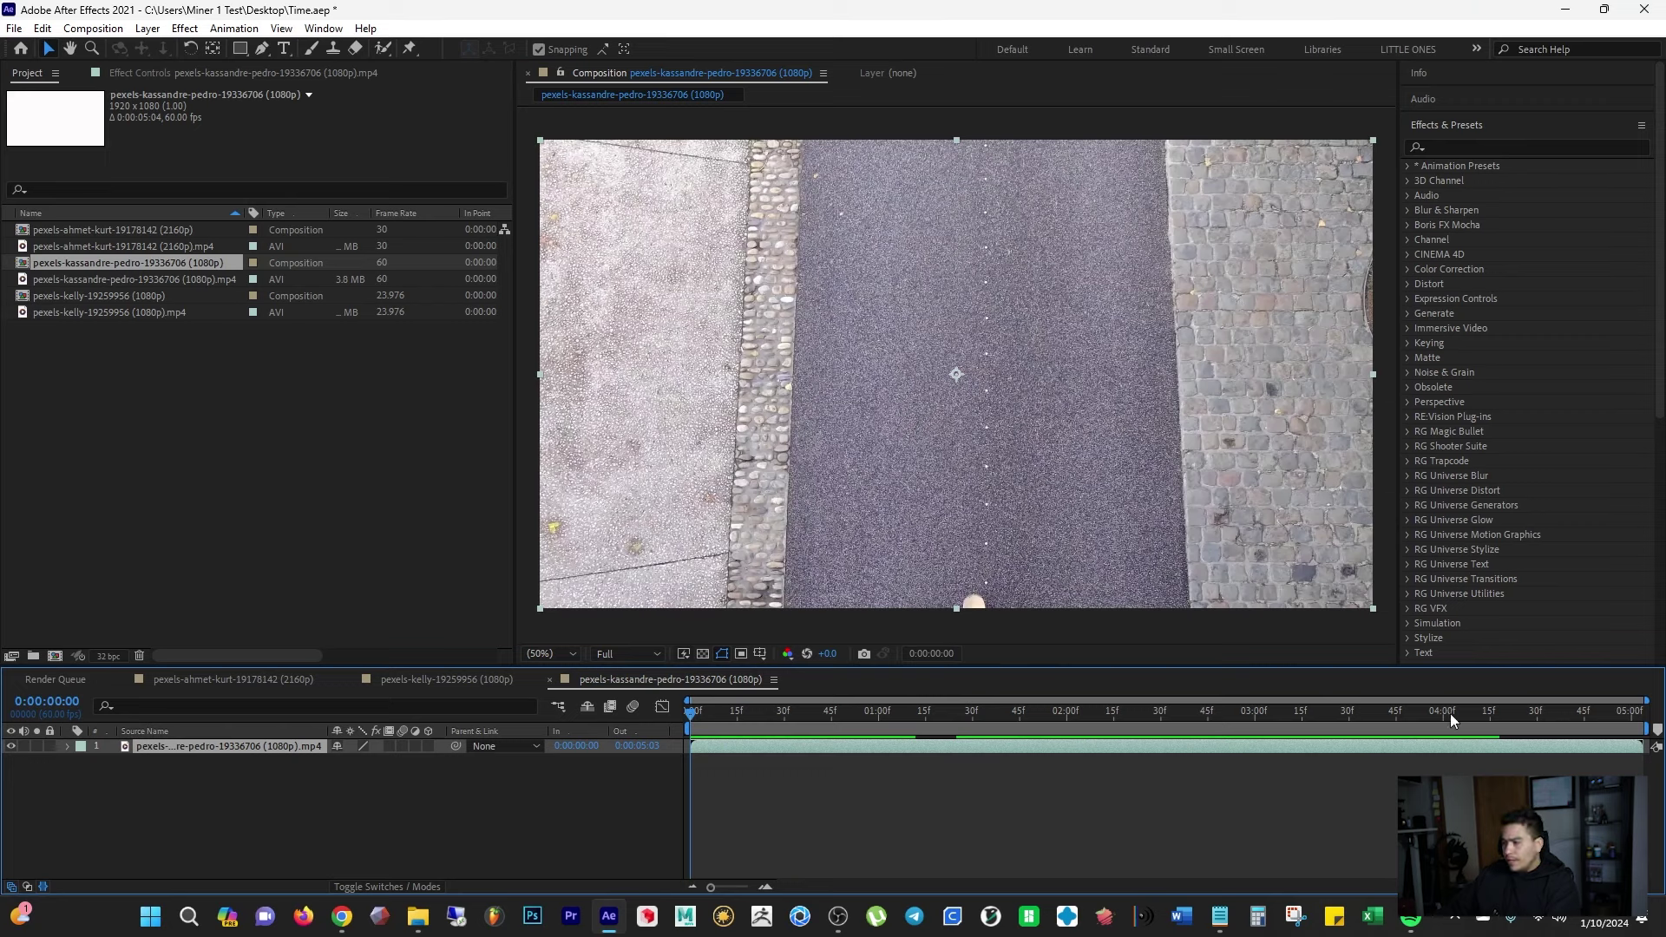
# Step: Set the skateboarder composition's duration to 0:00:15:04
pyautogui.click(93, 28)
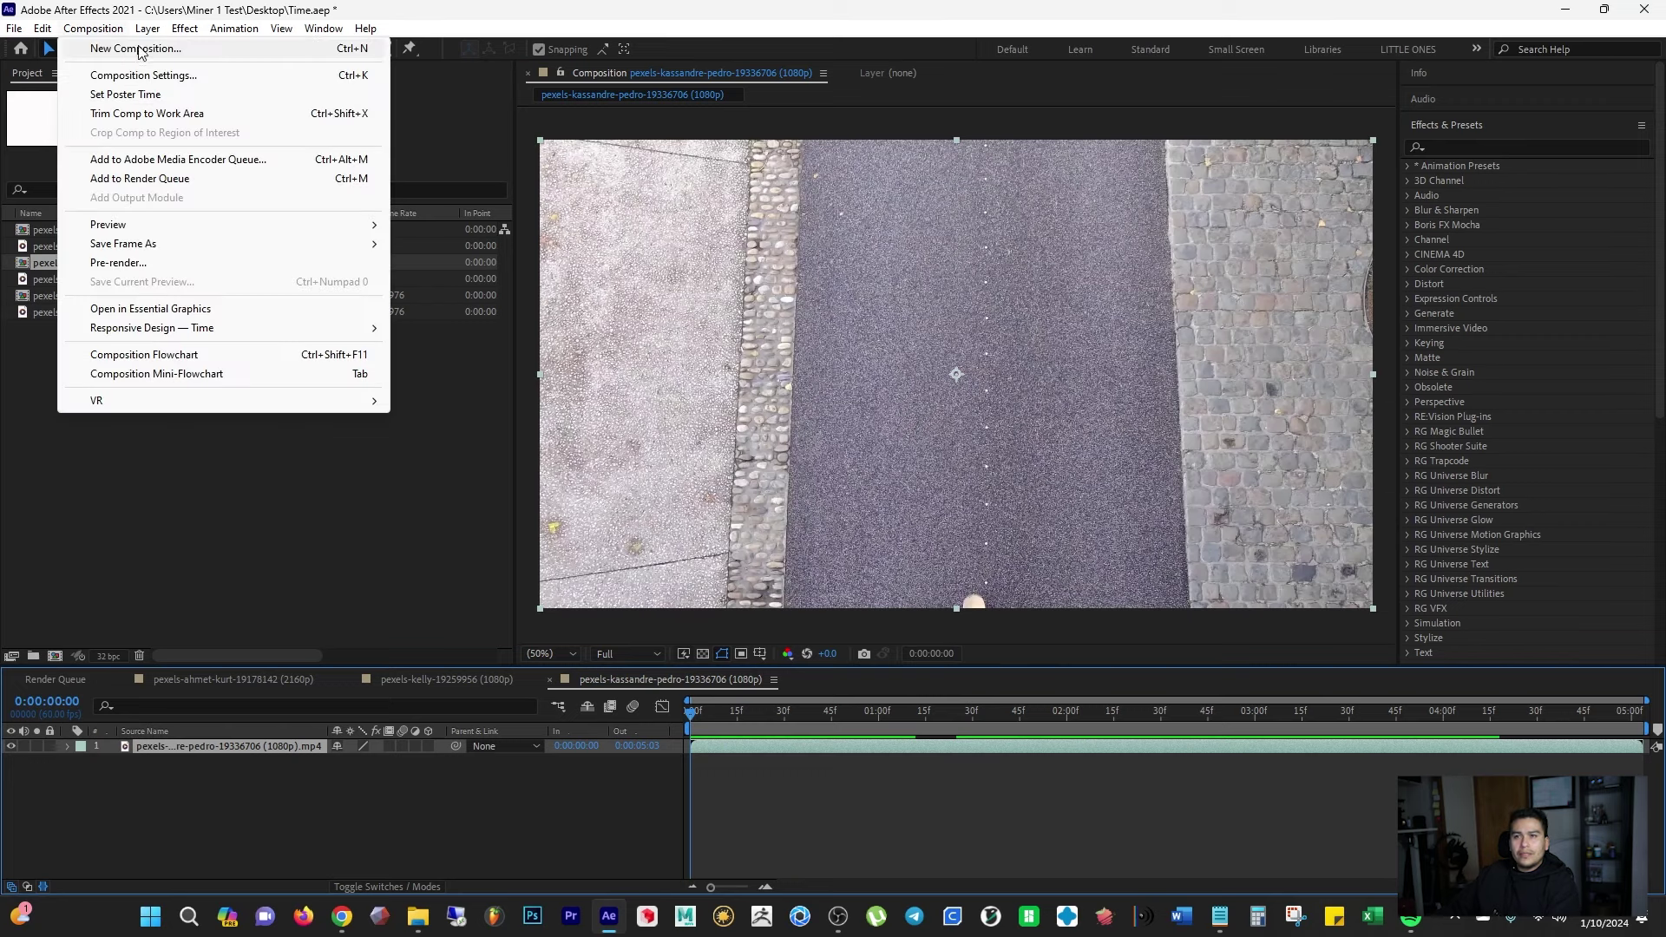
pyautogui.click(139, 76)
pyautogui.click(720, 525)
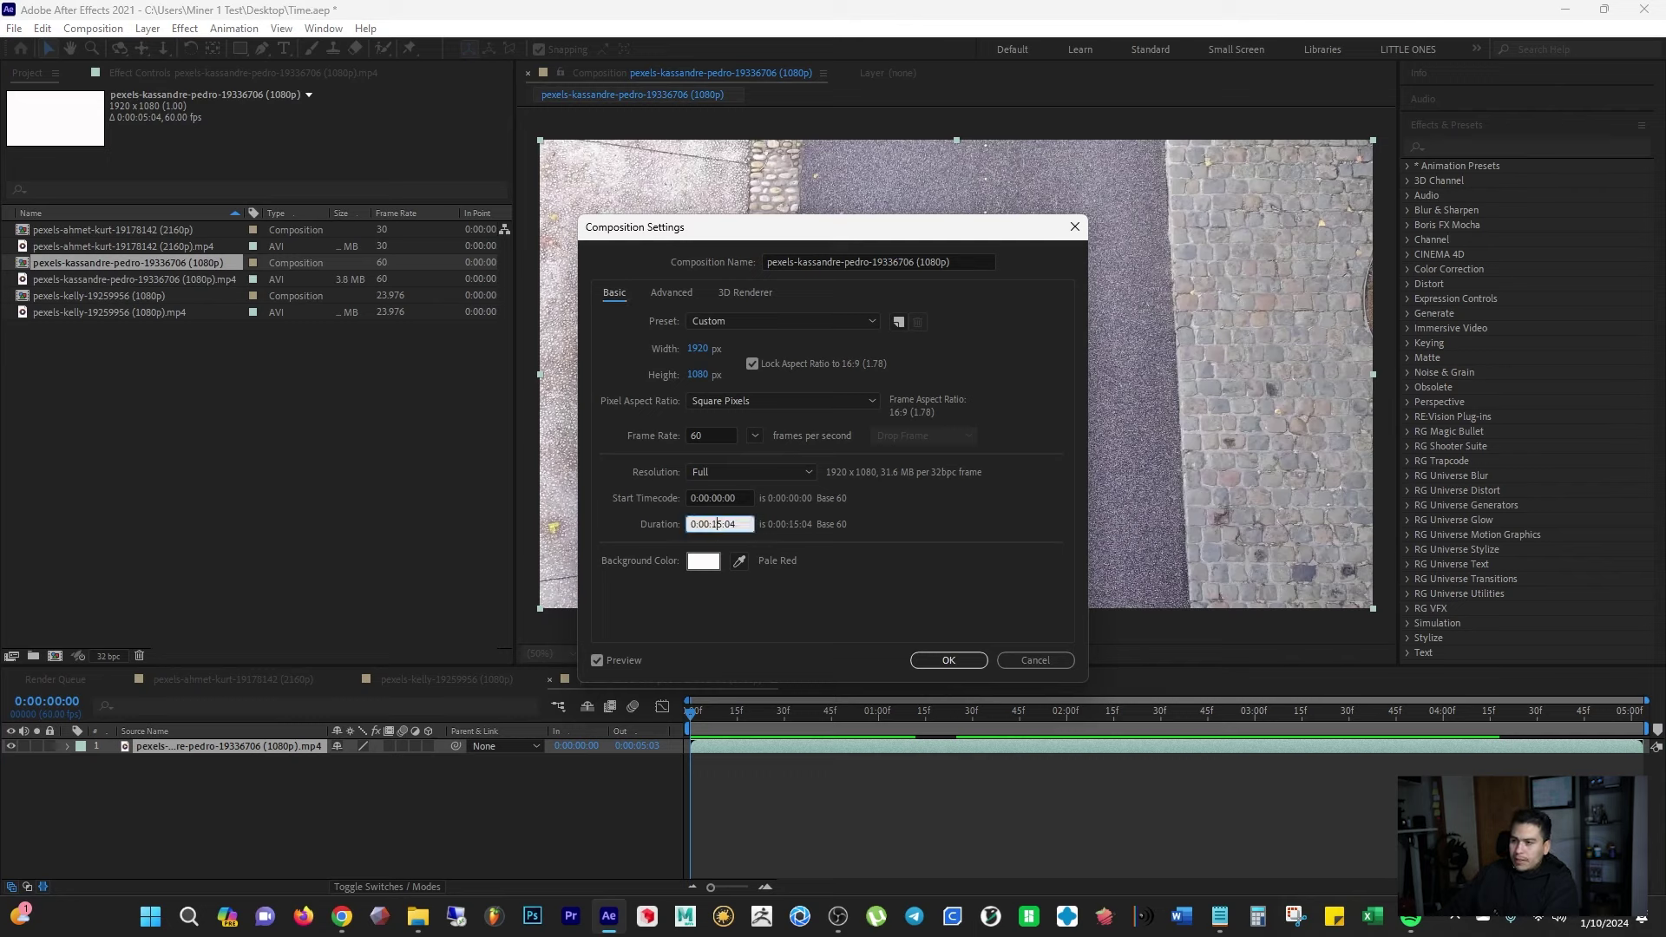
pyautogui.click(942, 662)
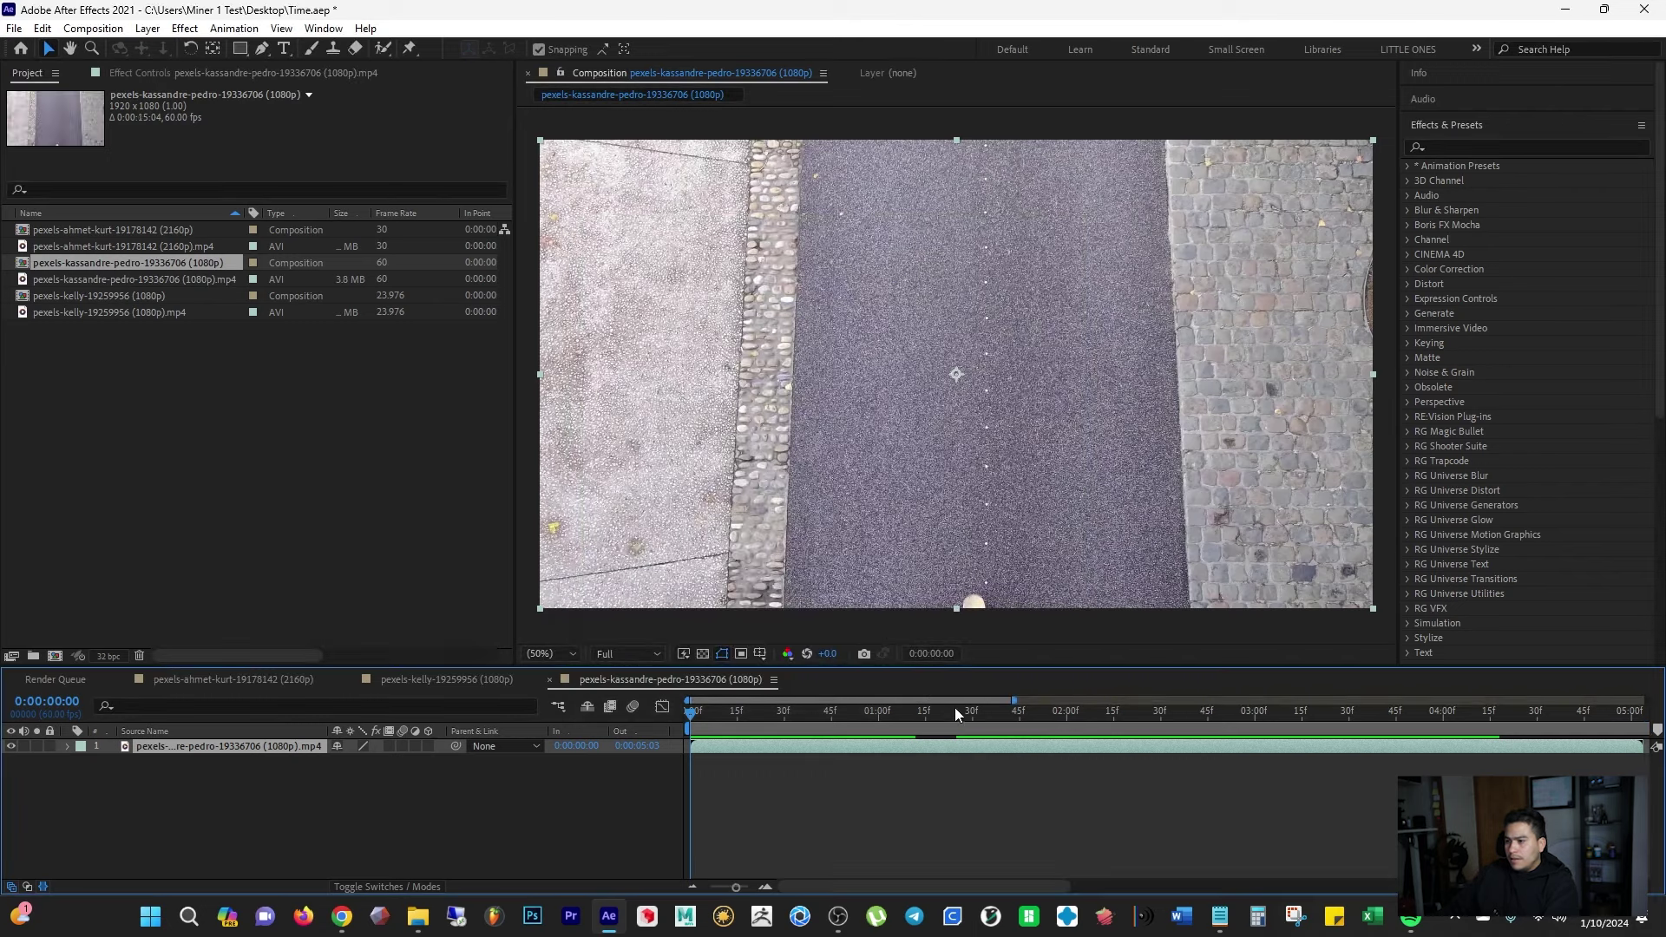
pyautogui.moveTo(1012, 699); pyautogui.dragTo(1646, 699)
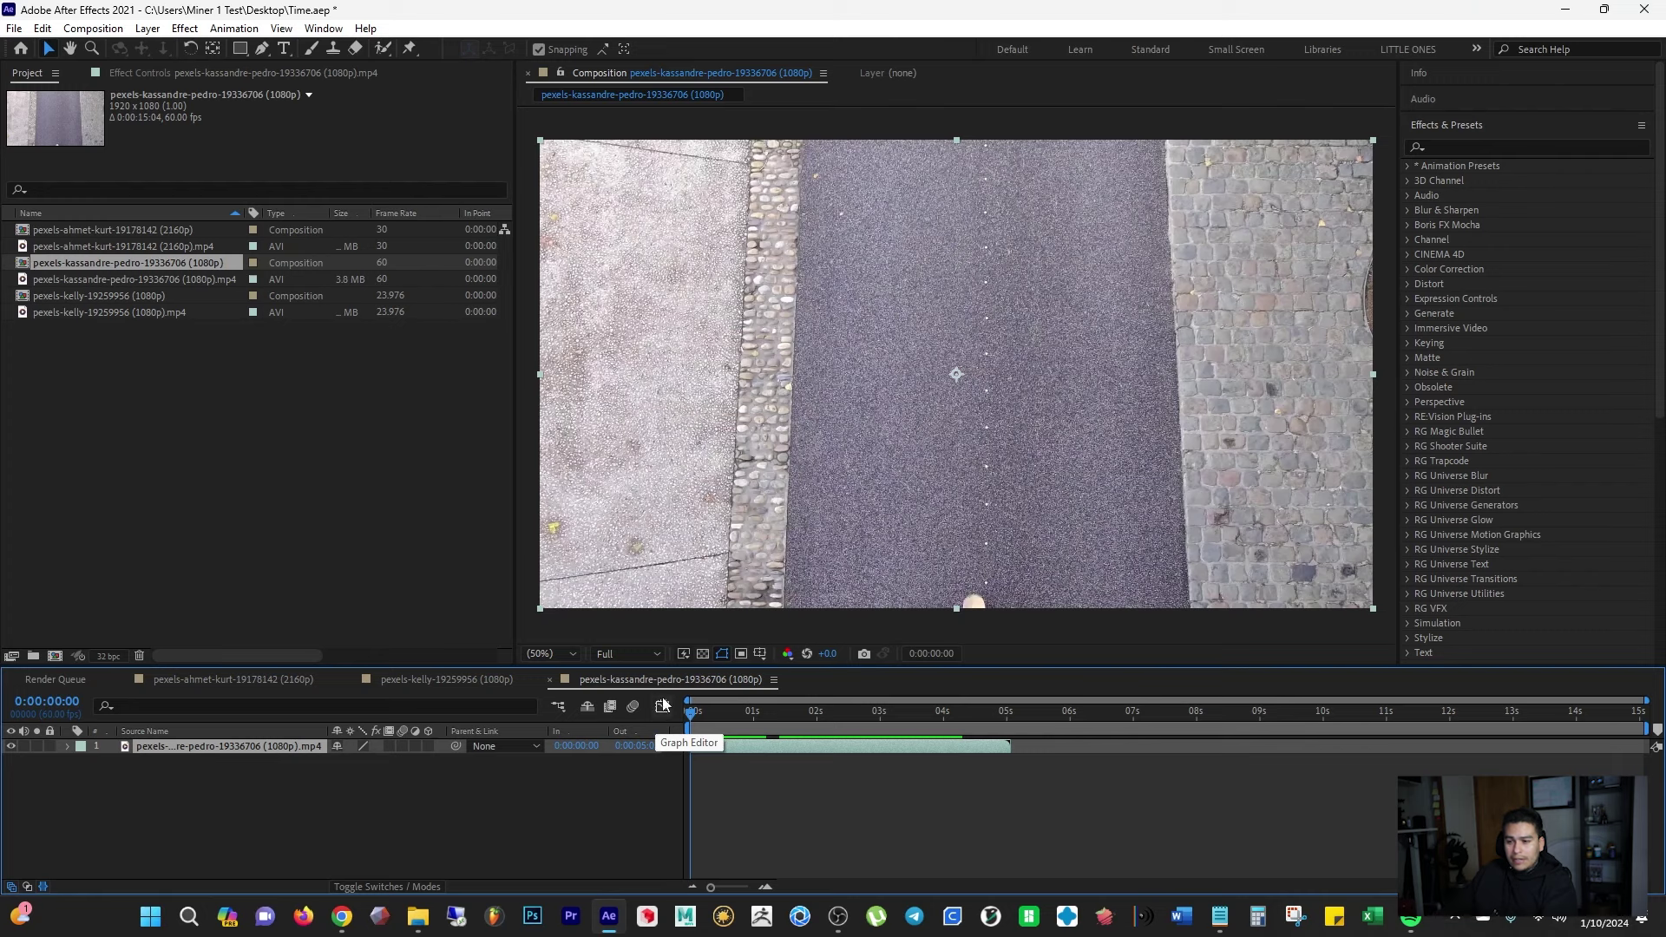
# Step: Enable time remapping on the skateboarder layer, and extend its last Time Remap keyframe and out point to the composition's end
pyautogui.rightClick(270, 738)
pyautogui.rightClick(253, 747)
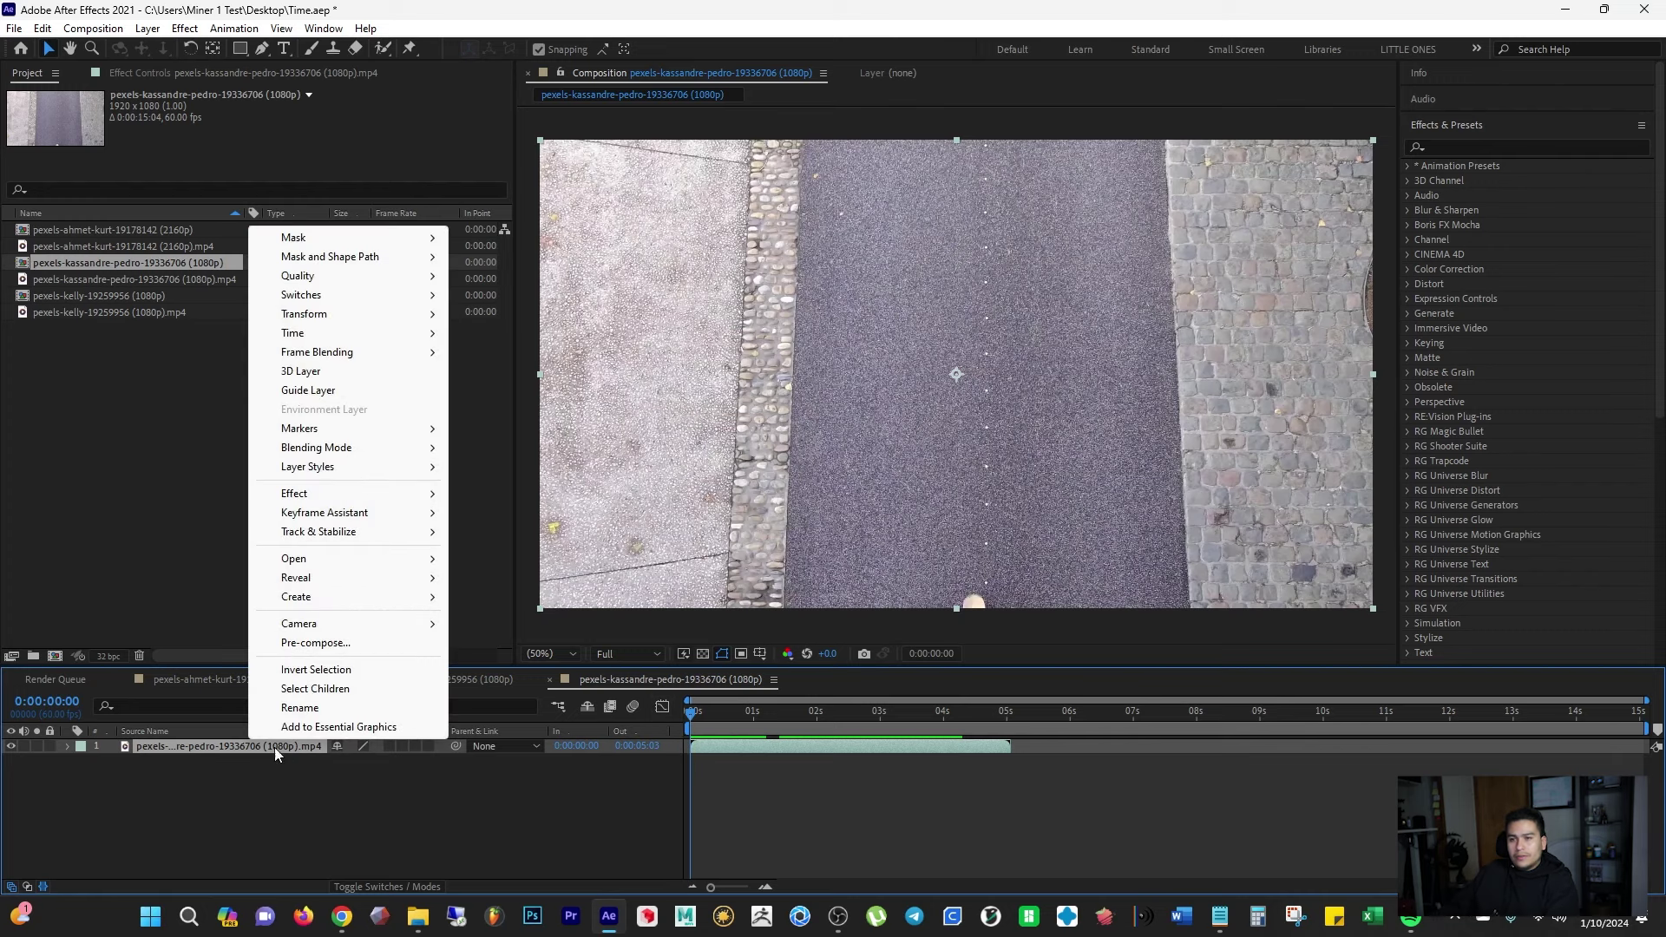
pyautogui.moveTo(339, 334)
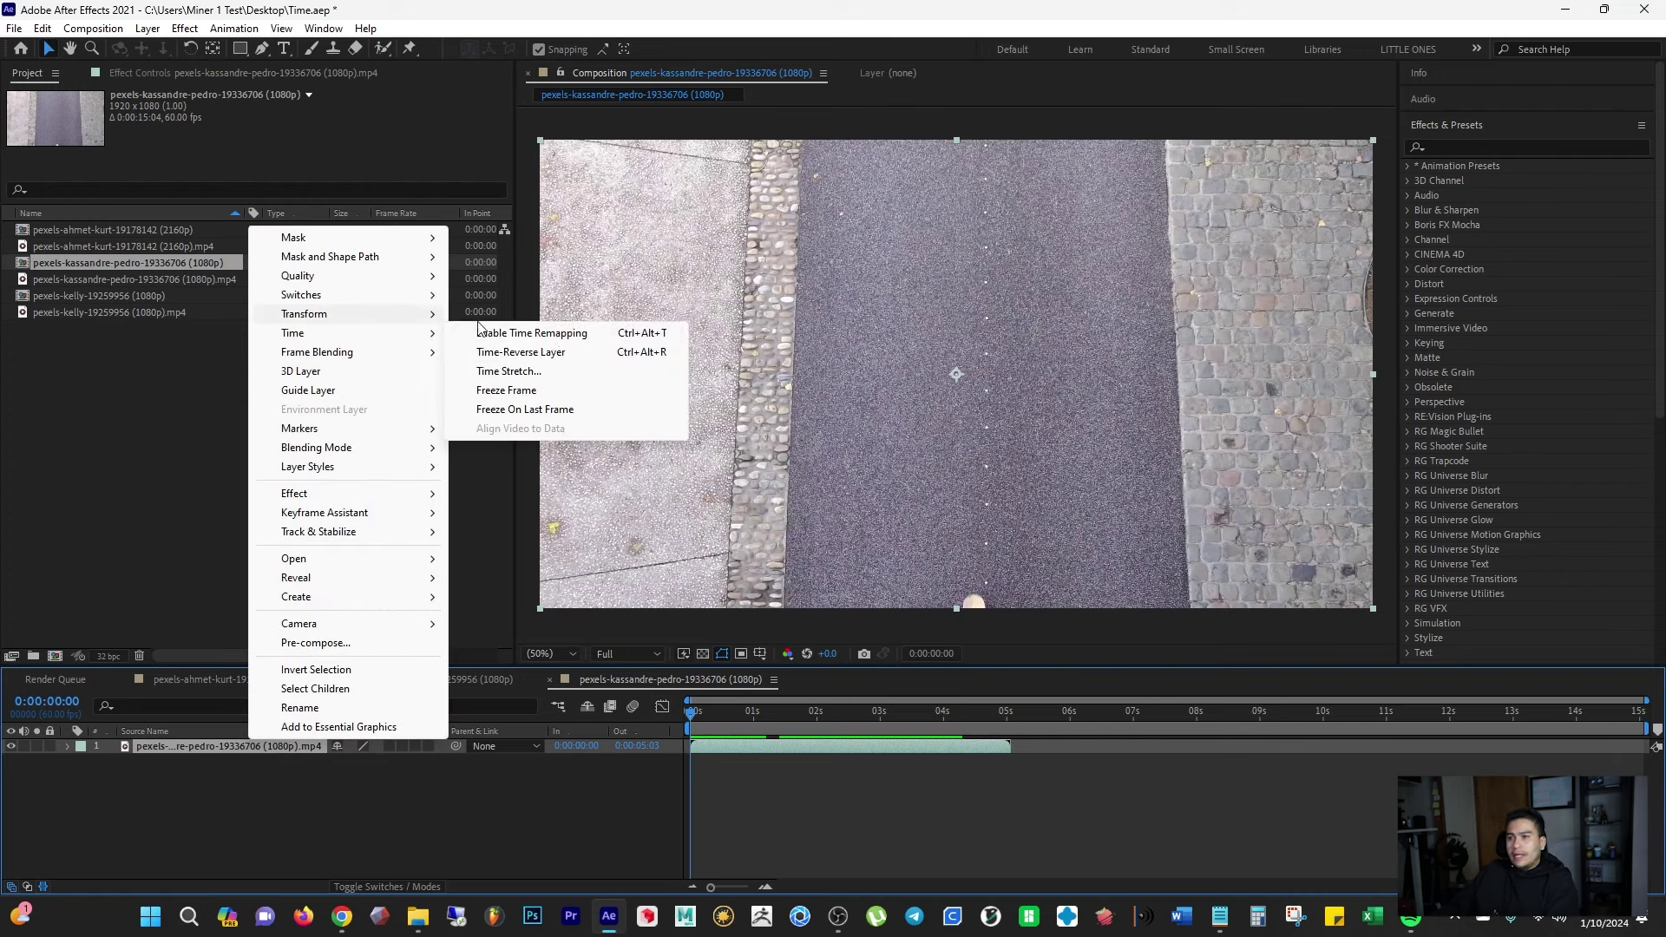
pyautogui.click(570, 335)
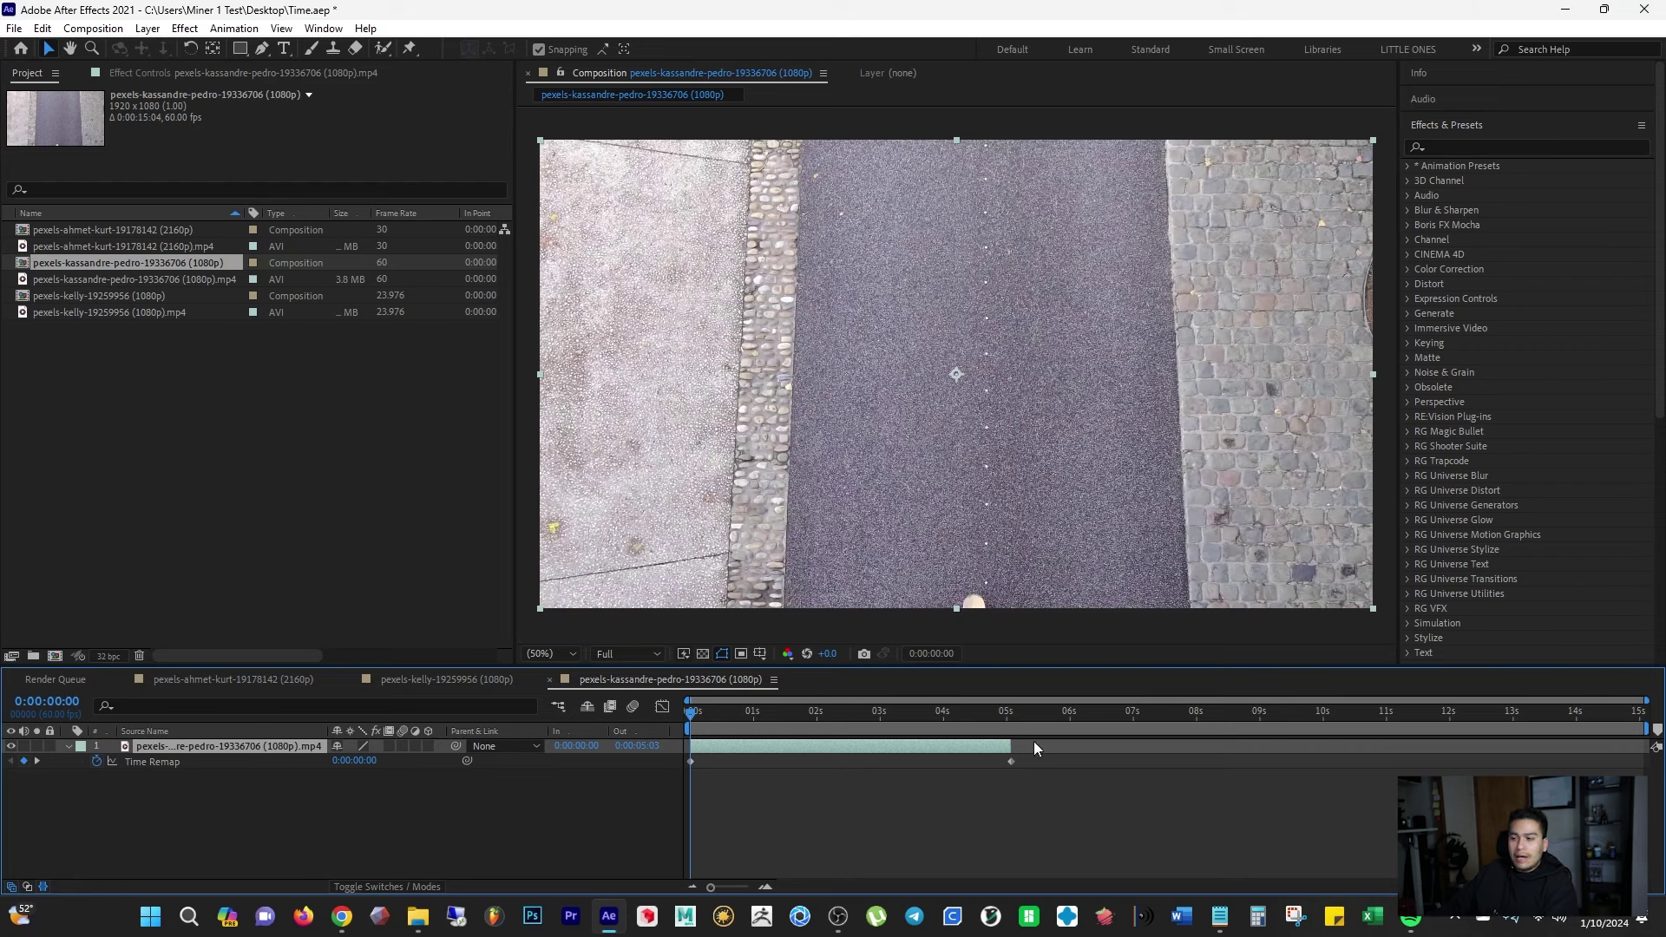
pyautogui.moveTo(1012, 763); pyautogui.dragTo(1590, 762)
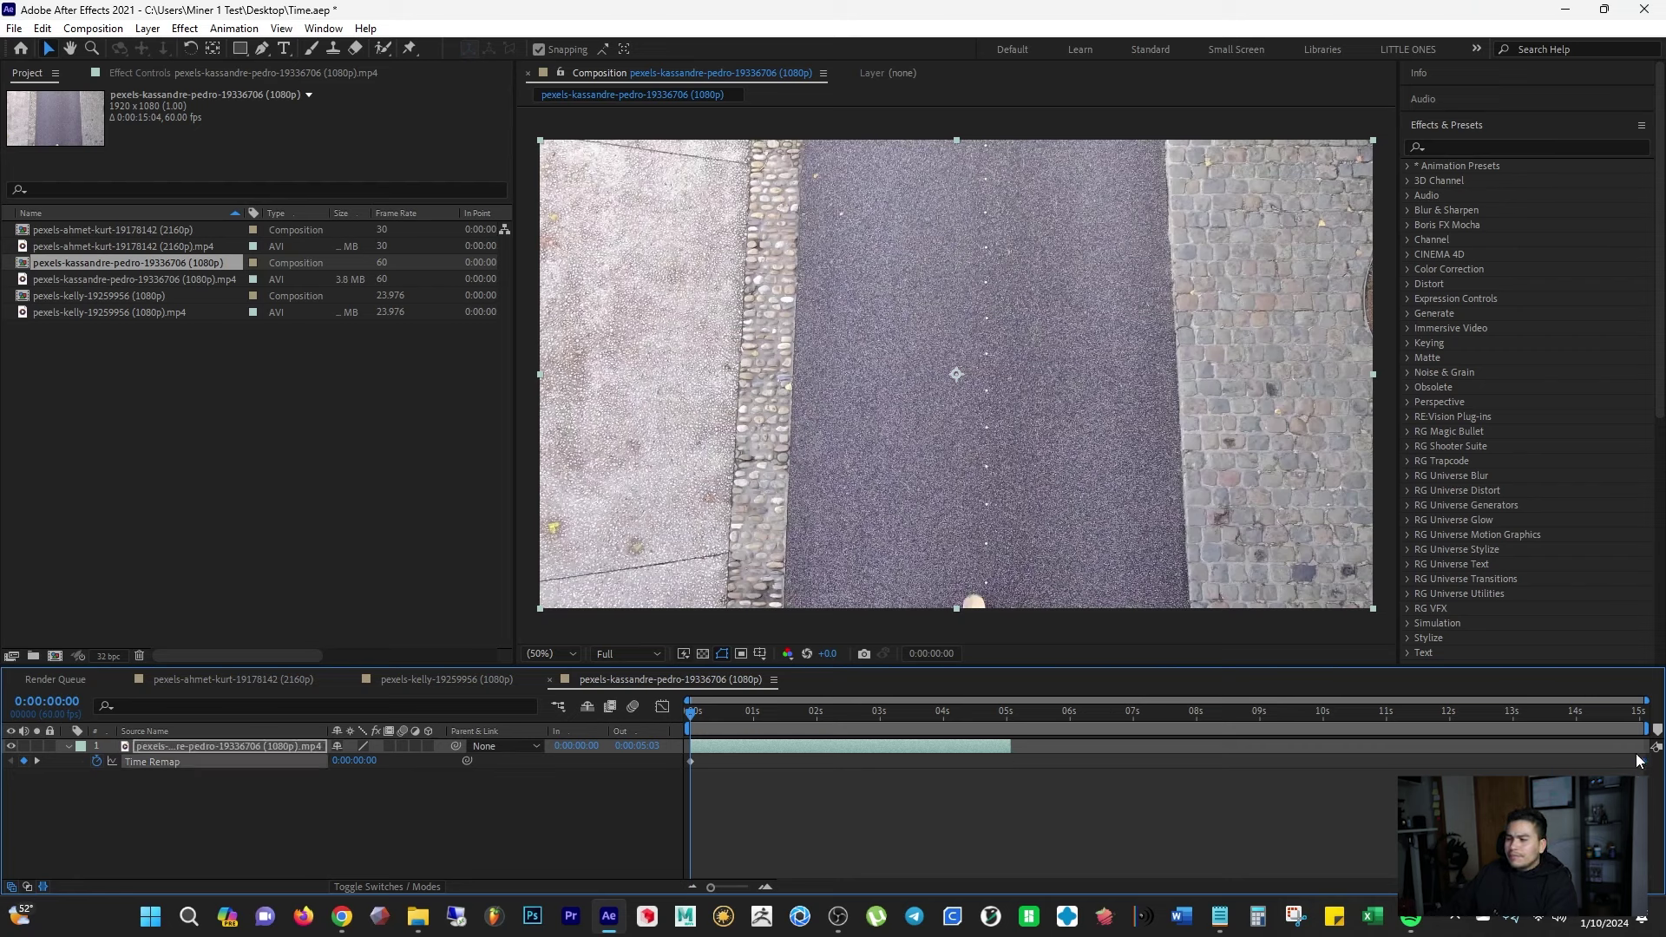
pyautogui.moveTo(1011, 746); pyautogui.dragTo(1643, 734)
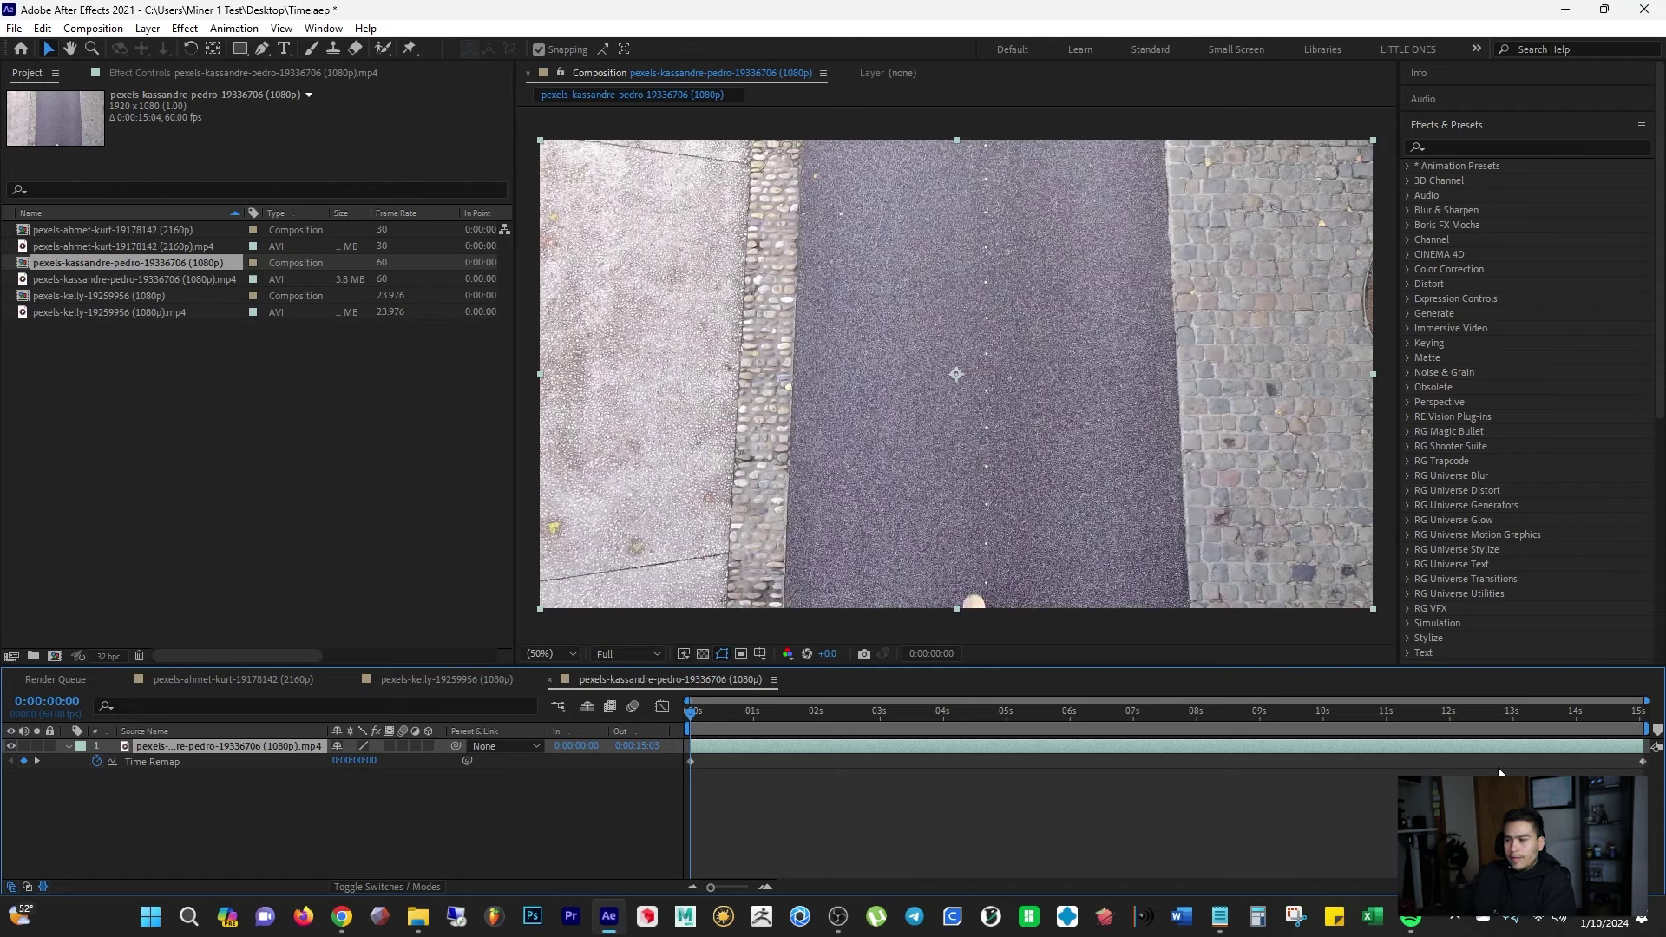
# Step: Preview the slowed clip from the start, and limit the work area to about 4 to 7 seconds
pyautogui.press('space')
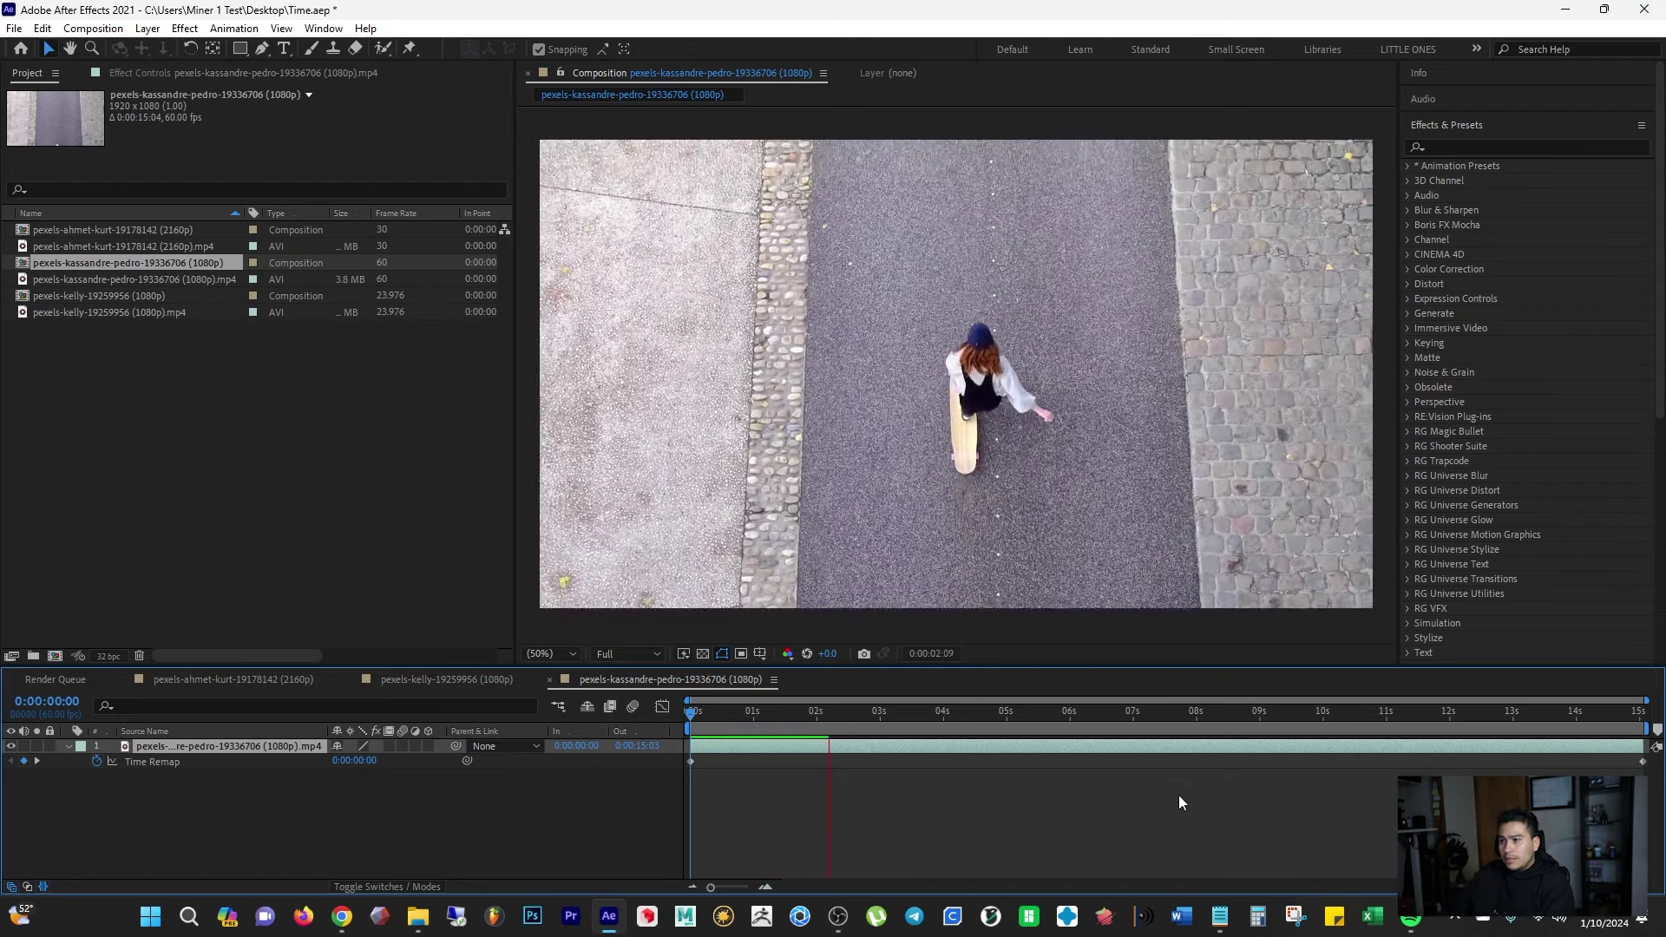
pyautogui.press('space')
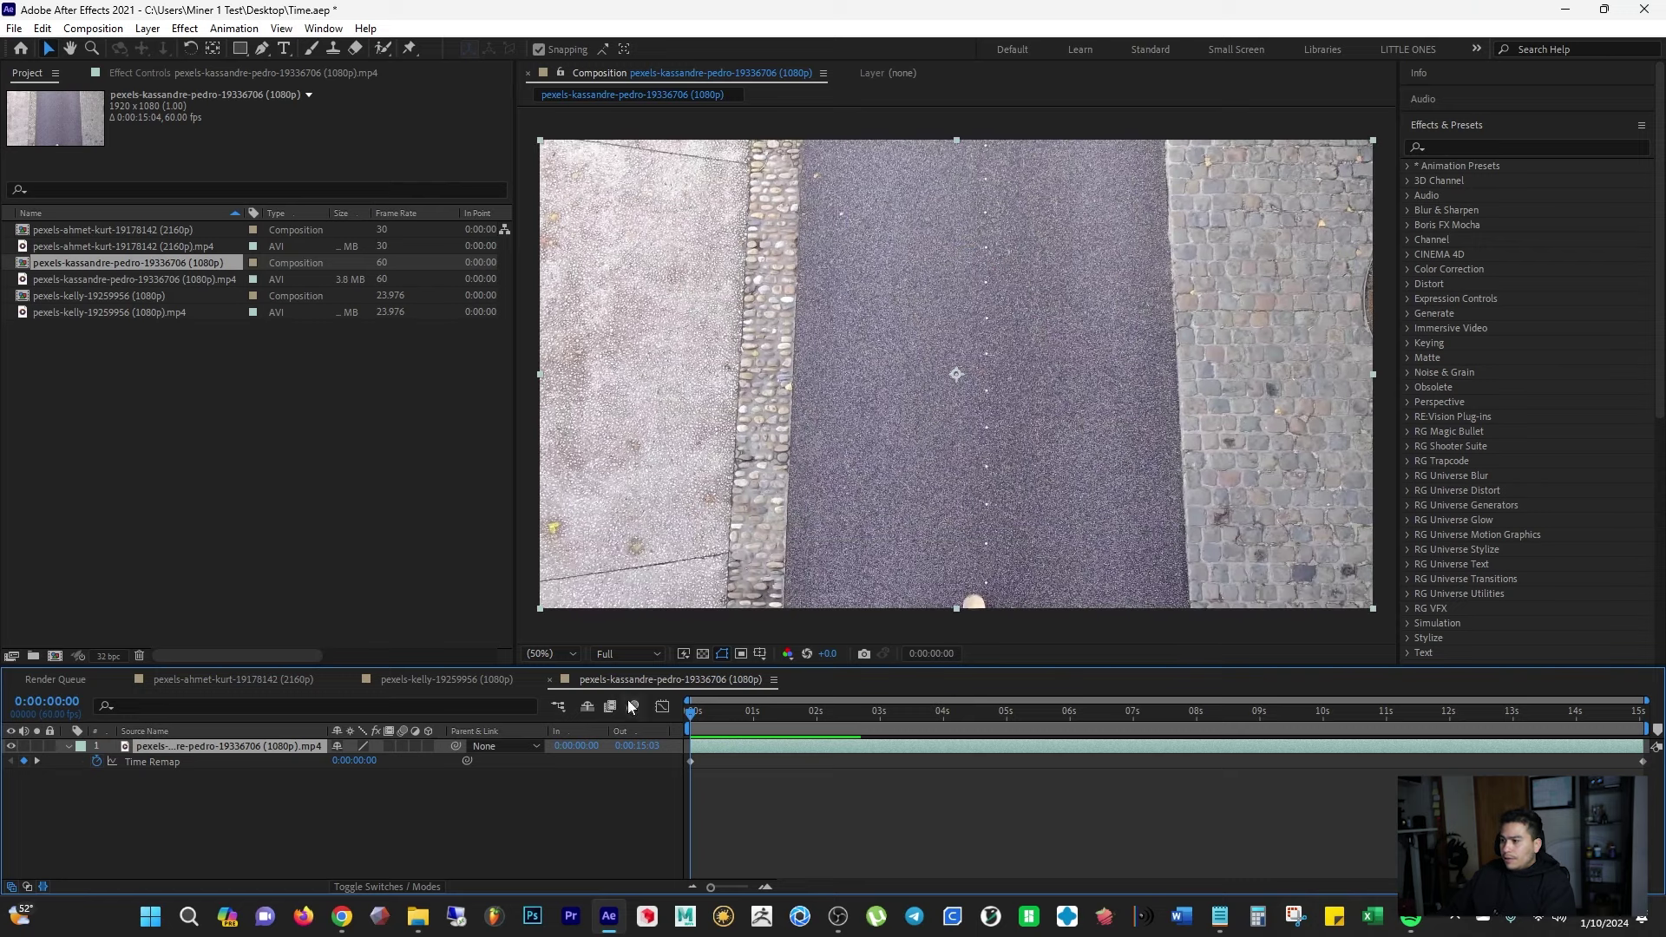
pyautogui.moveTo(1646, 730); pyautogui.dragTo(881, 729)
pyautogui.press('space')
pyautogui.moveTo(726, 730); pyautogui.dragTo(977, 717)
pyautogui.click(946, 715)
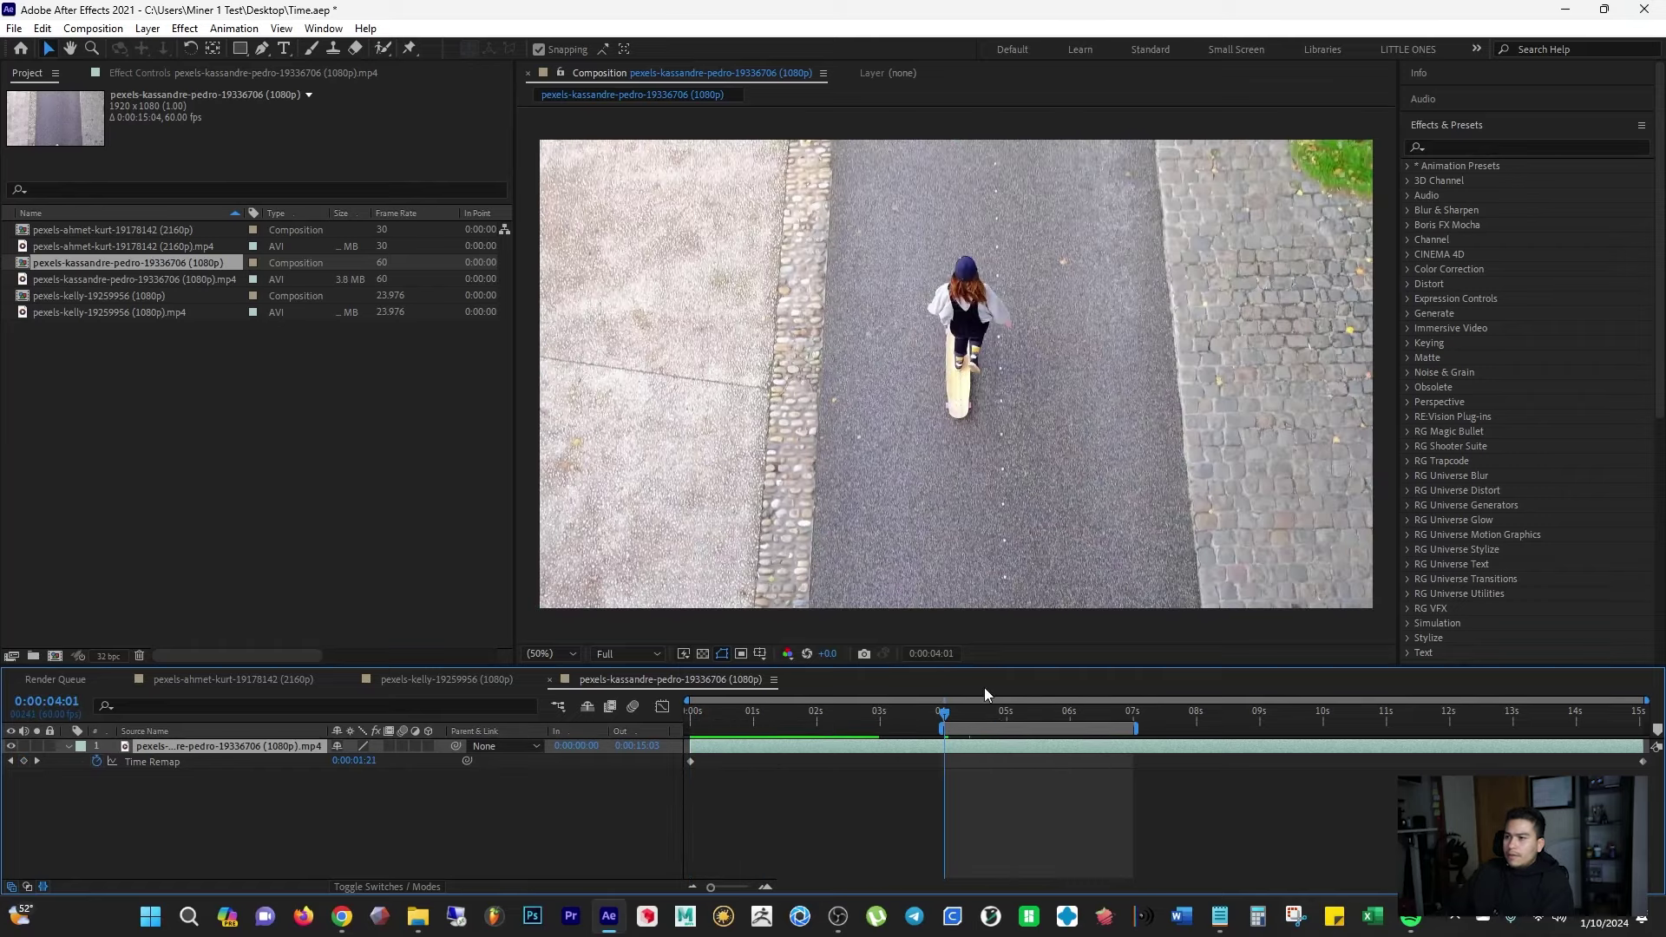
# Step: Play the slowed clip within the work area, and replay it with a close-up view of the skateboarder
pyautogui.press('space')
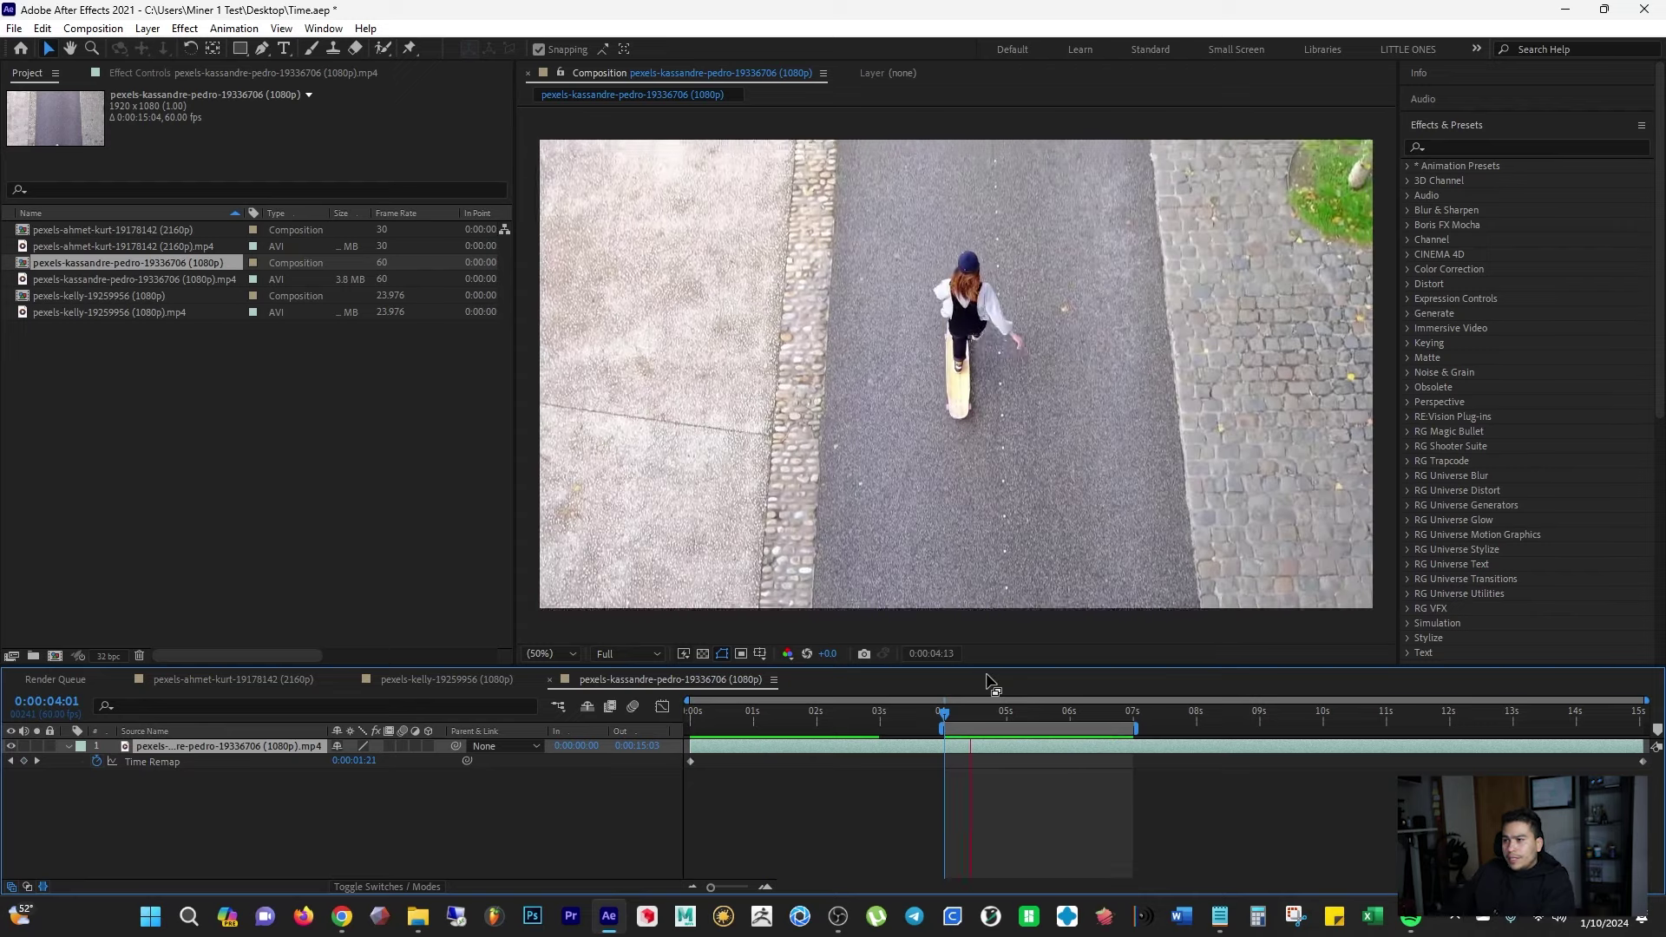
pyautogui.scroll(4, 991, 309)
pyautogui.press('space')
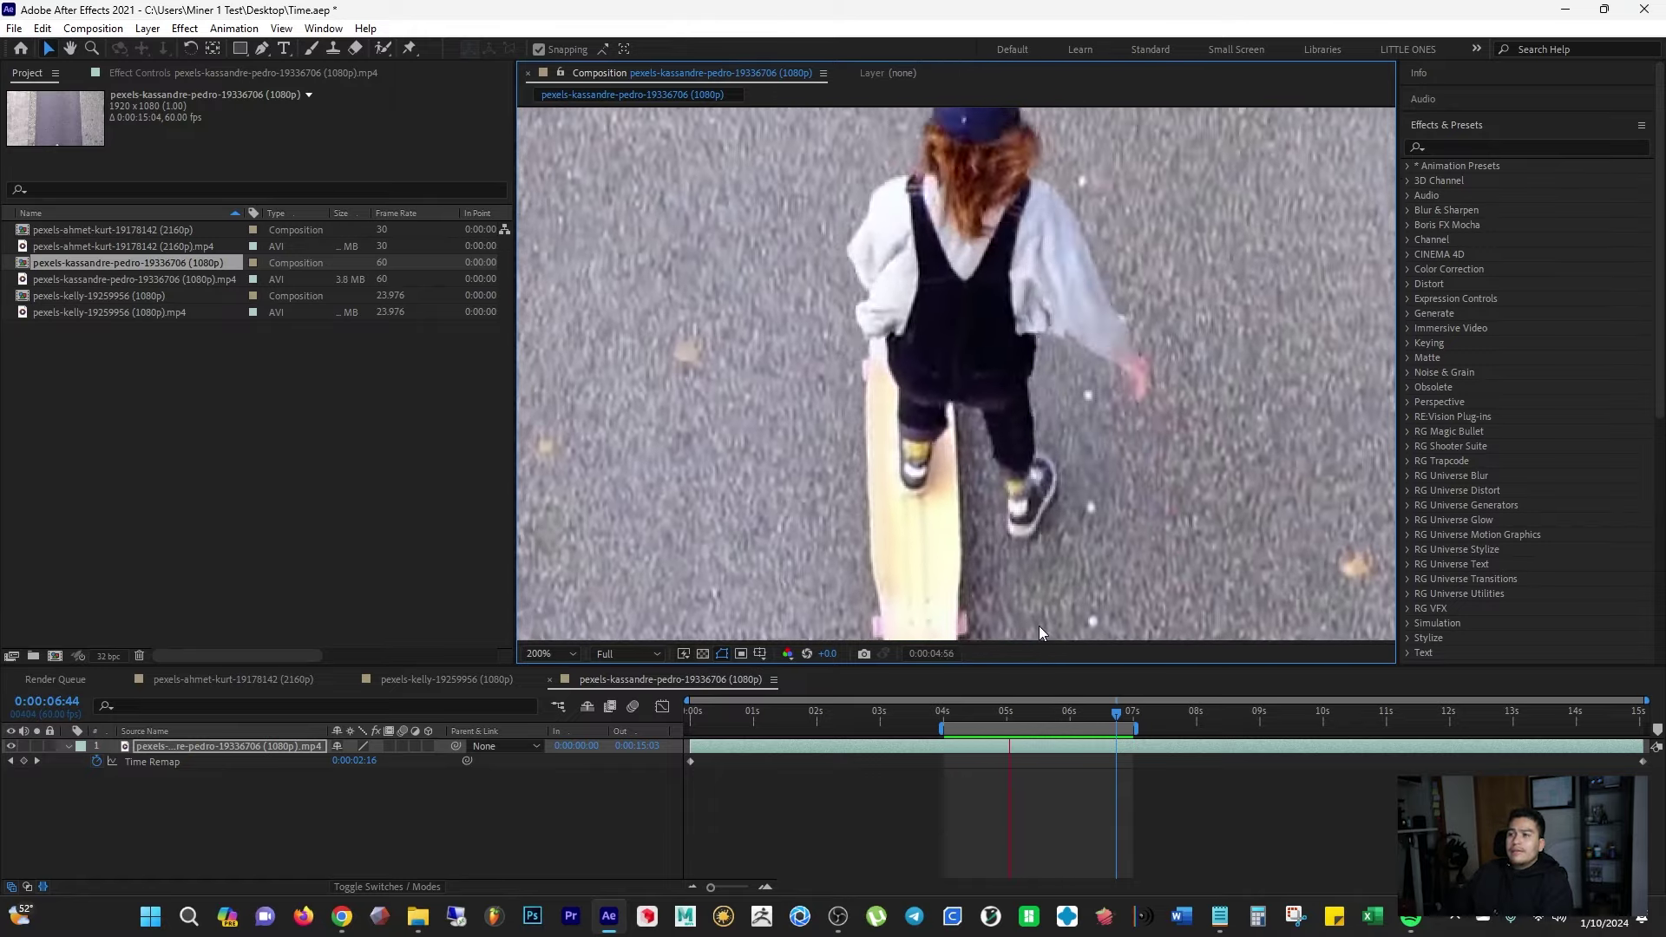
# Step: Go to 0:00:04:01 and advance frame by frame to 0:00:04:04 to examine how the slowed frames repeat
pyautogui.click(948, 713)
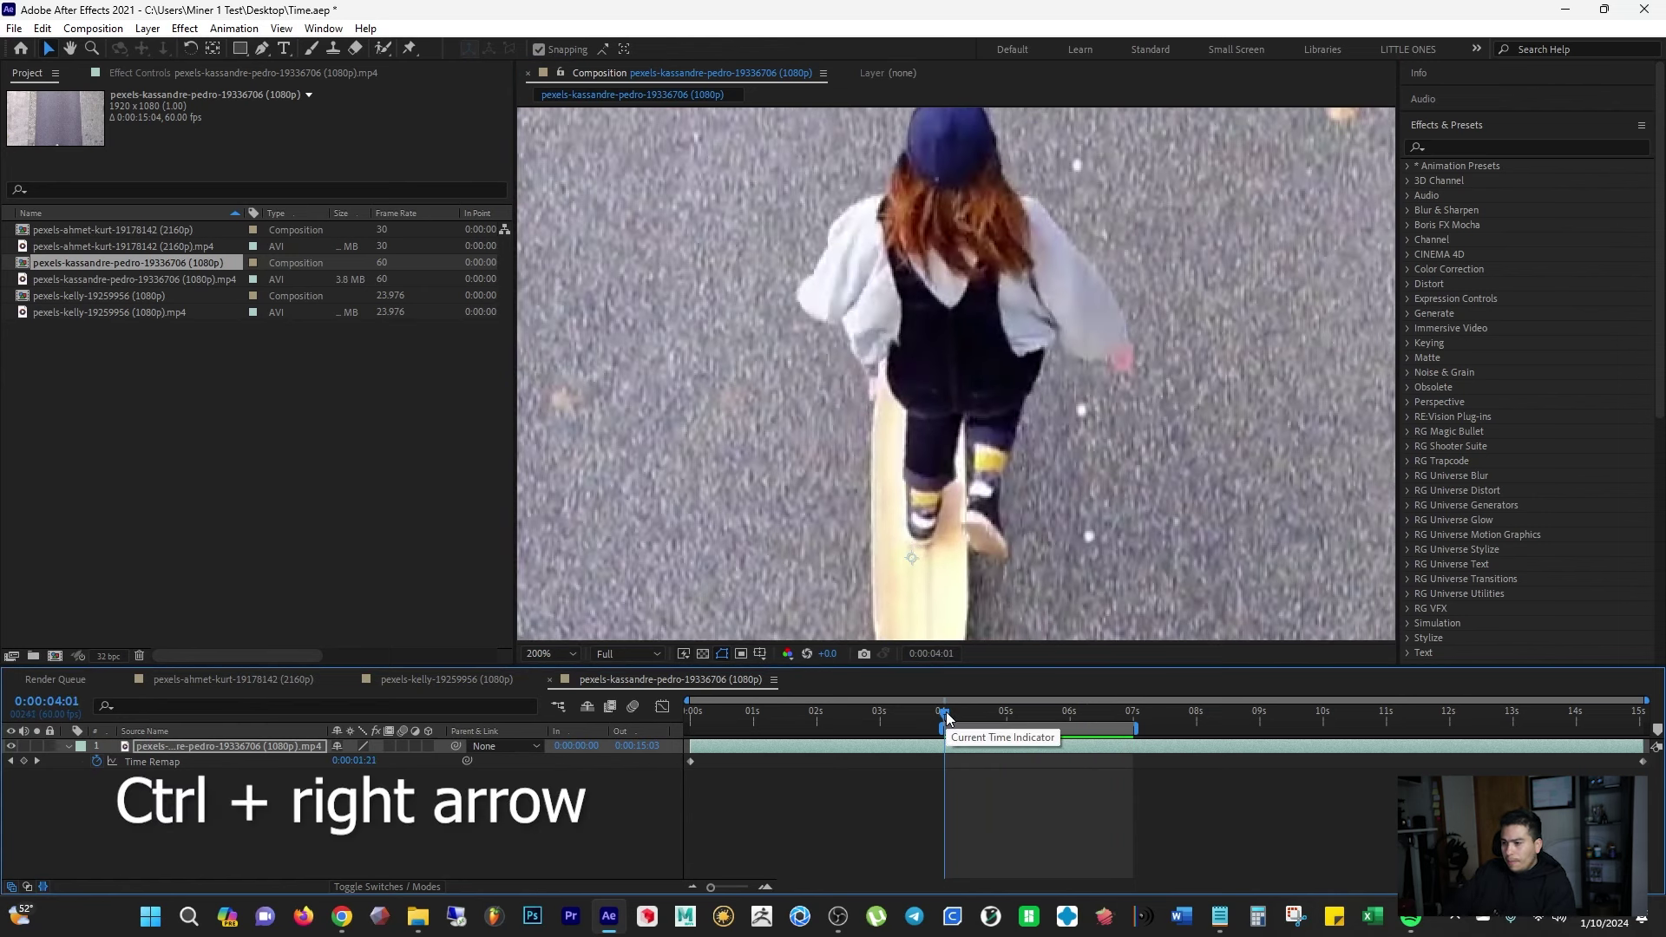
pyautogui.hotkey('ctrl', 'Right')
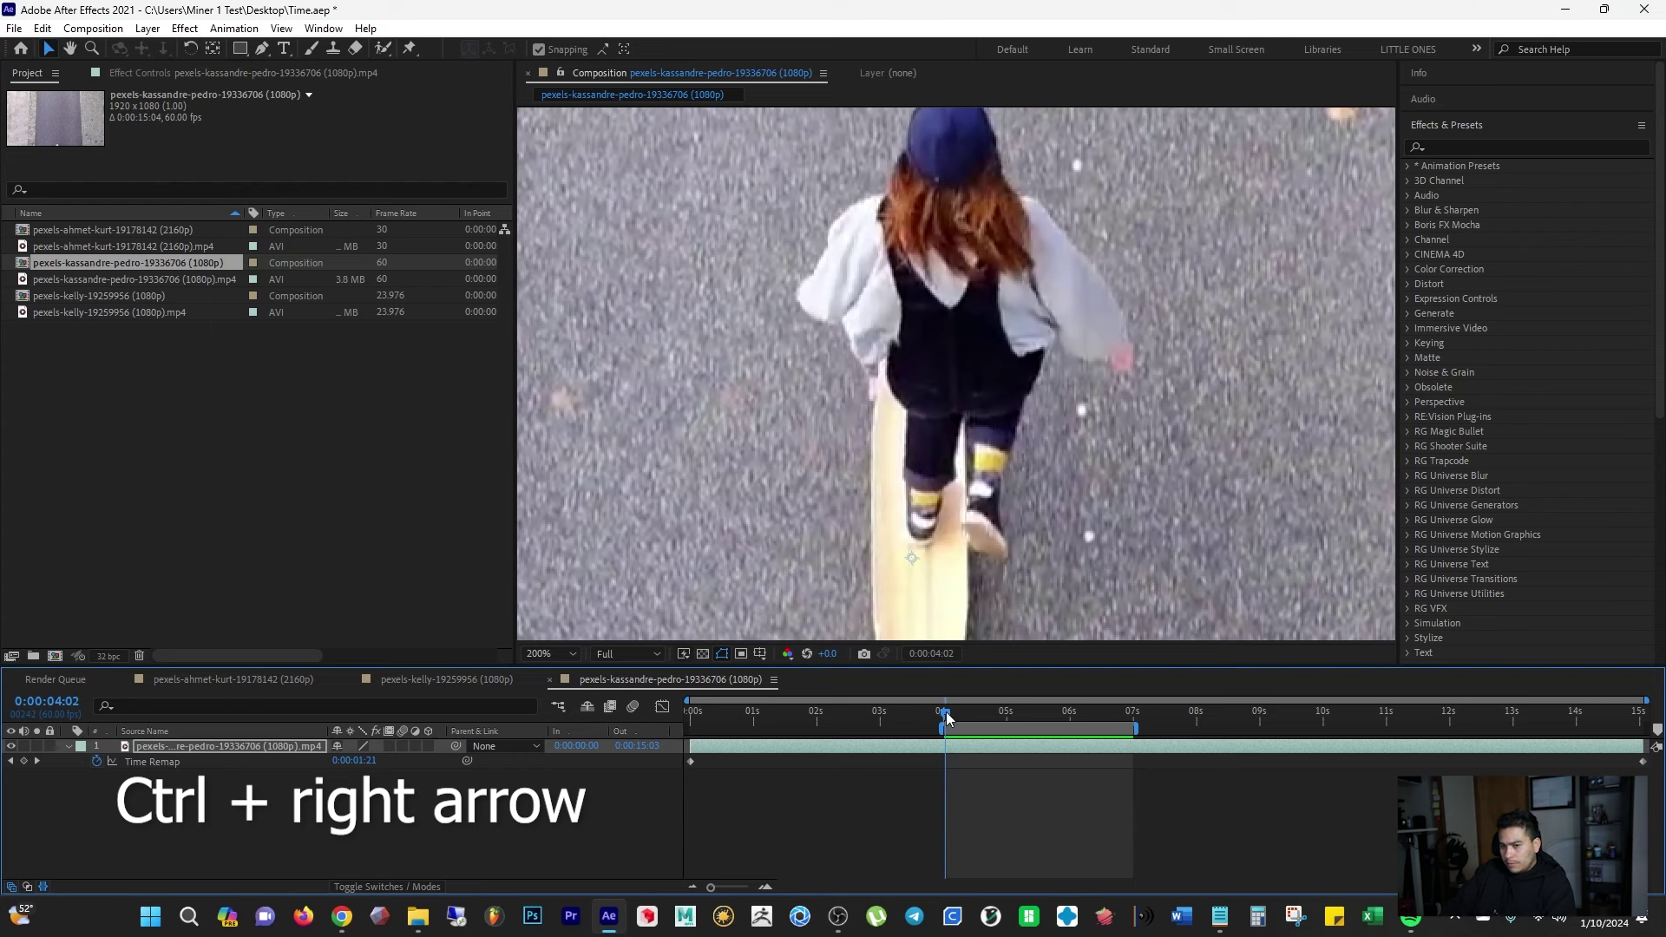
pyautogui.hotkey('ctrl', 'Right')
pyautogui.hotkey('ctrl', 'Right')
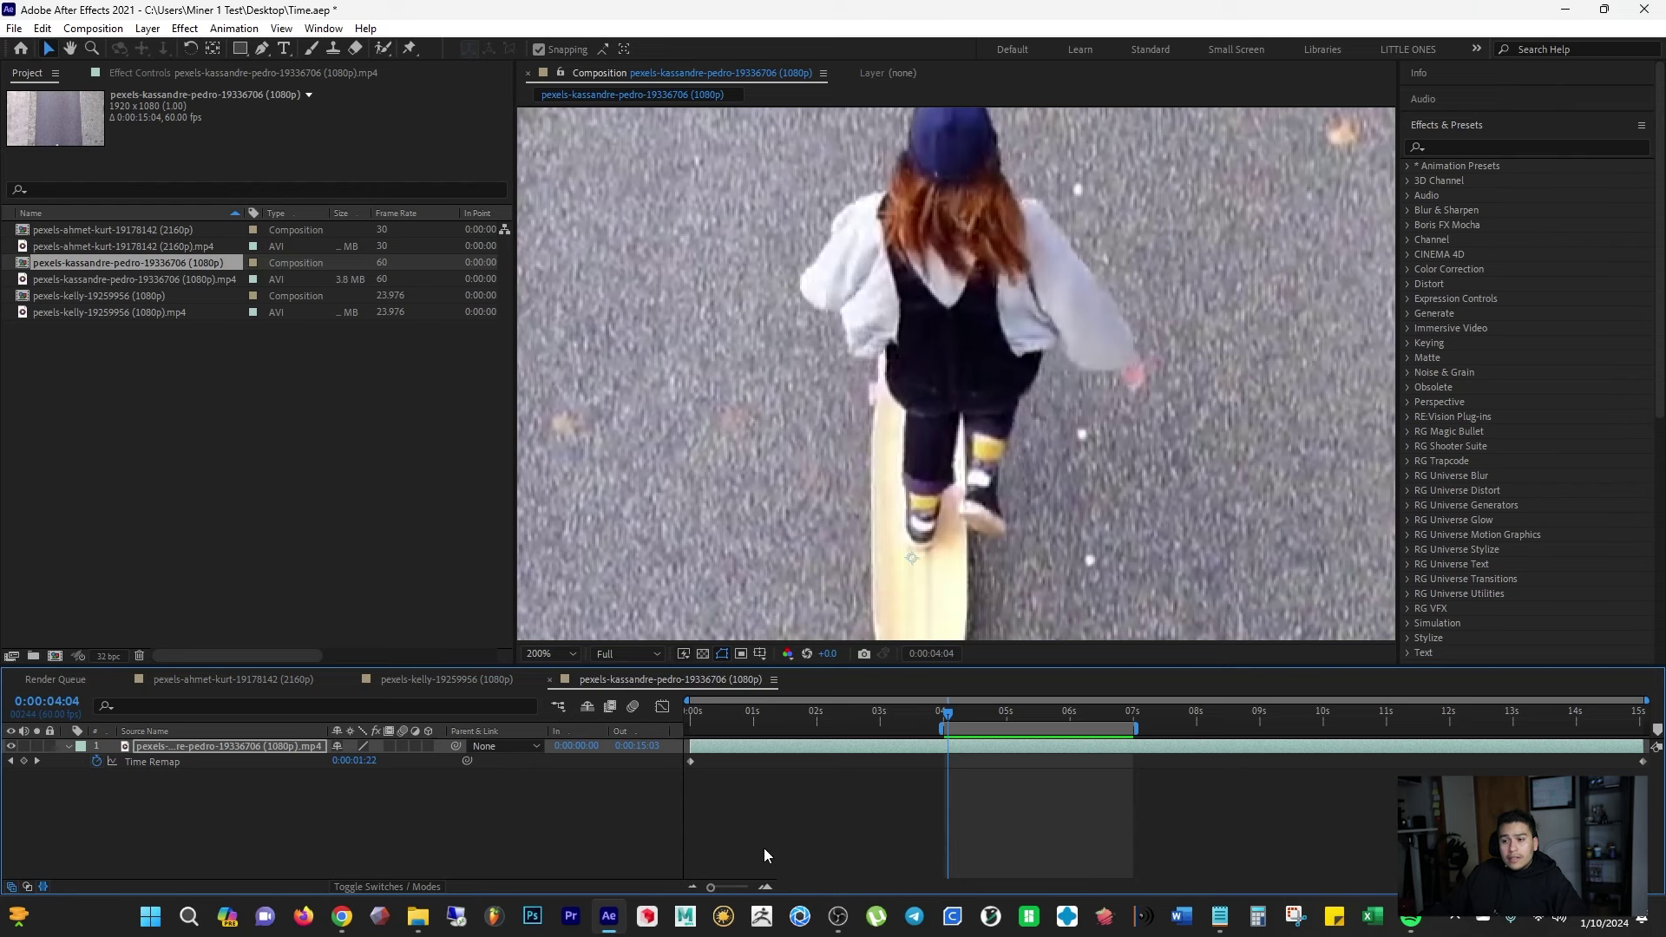
# Step: Set the skateboarder layer's frame blending to Frame Mix, and play the work area from 0:00:04:01
pyautogui.click(388, 746)
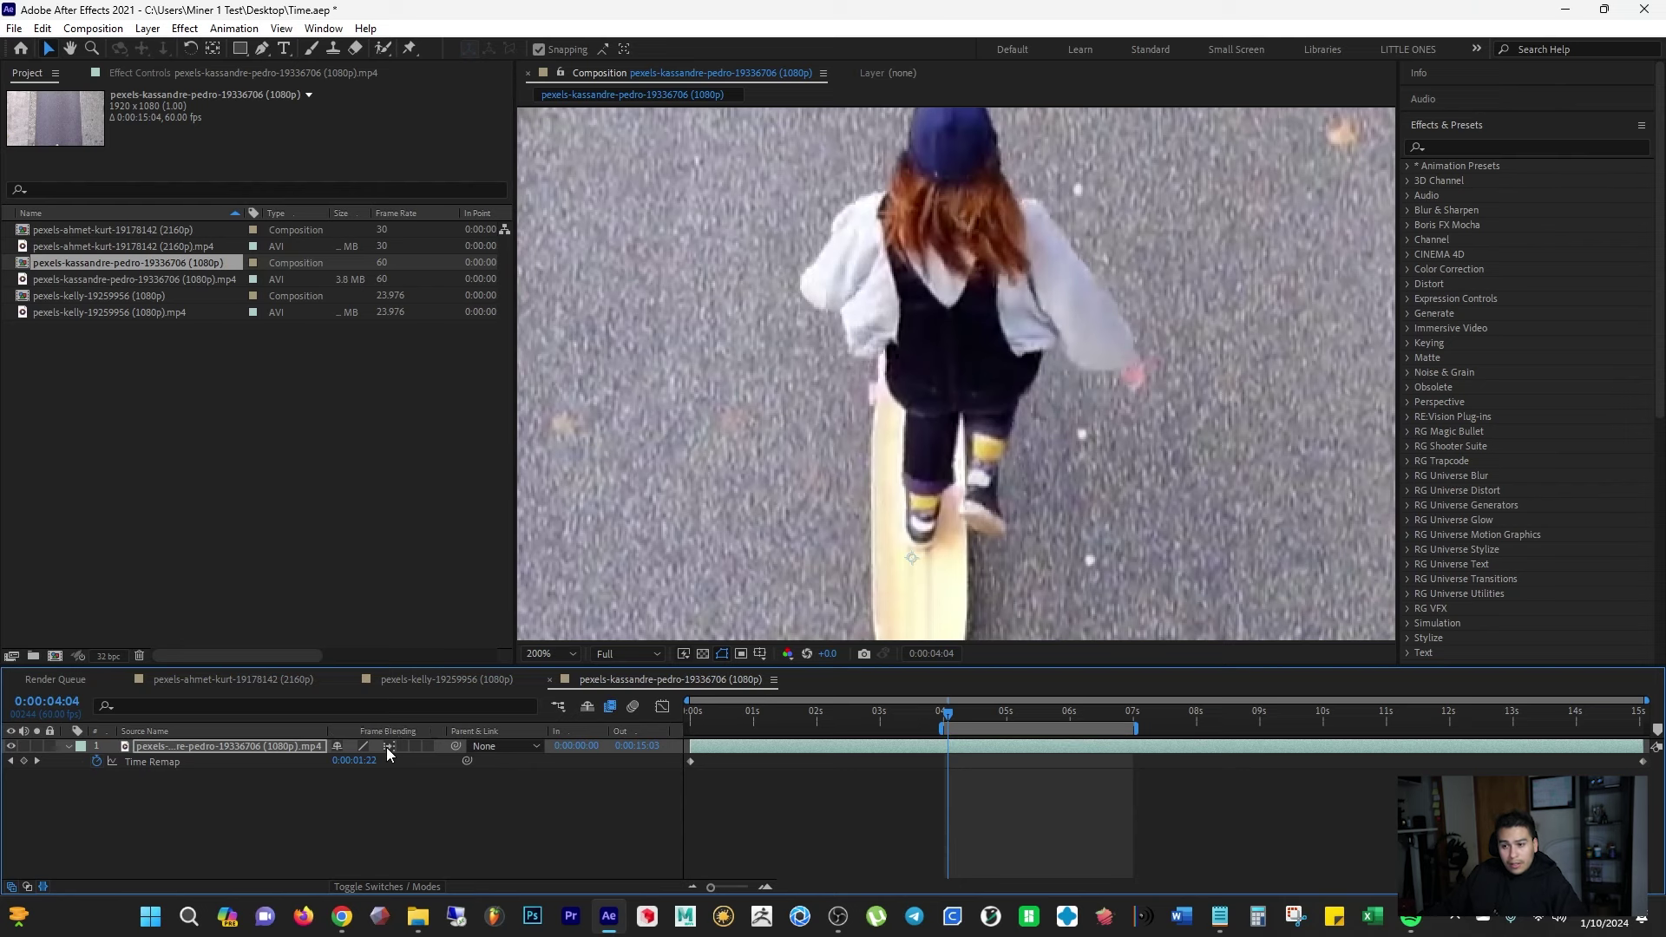
pyautogui.click(388, 746)
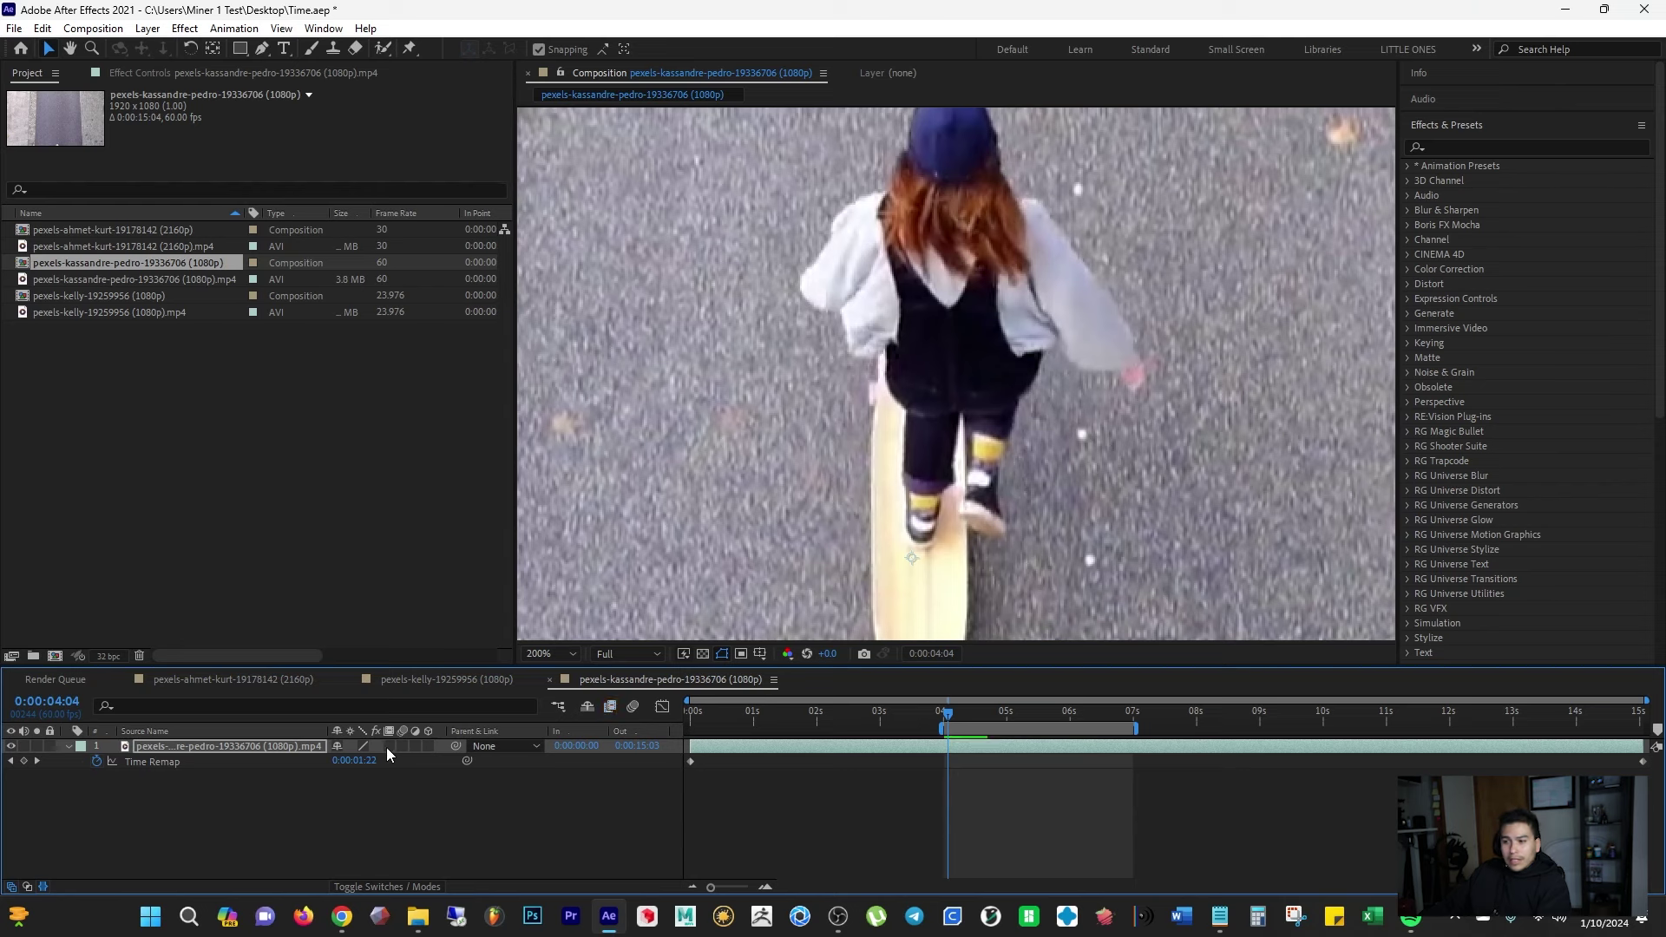
pyautogui.click(388, 746)
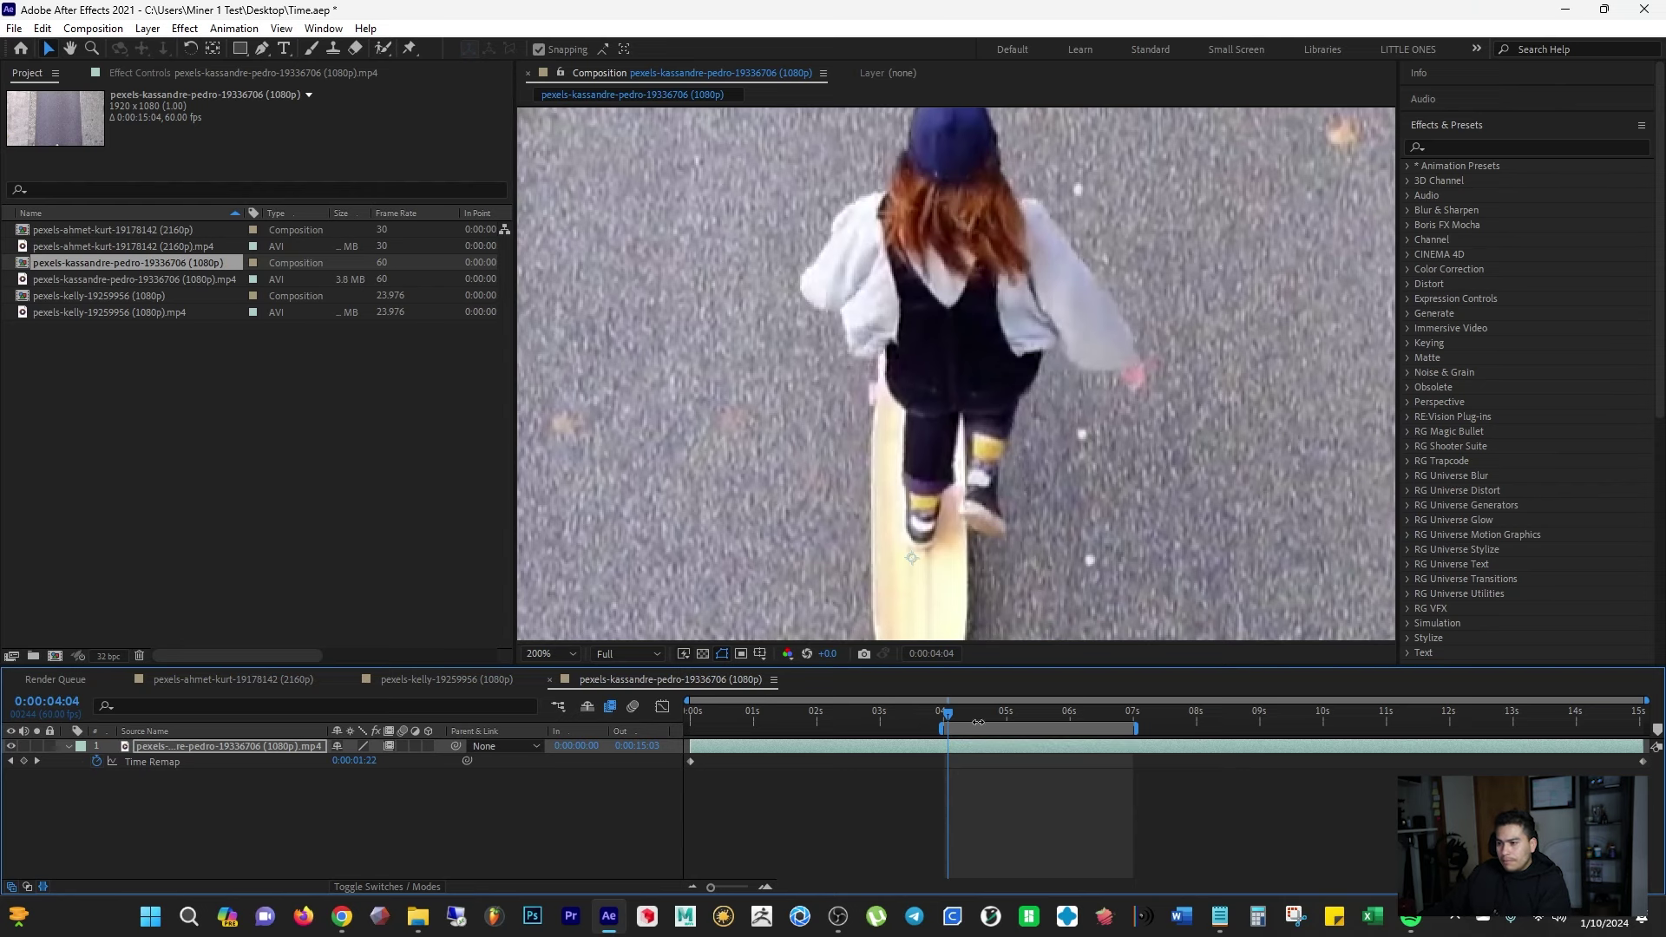
pyautogui.moveTo(950, 717); pyautogui.dragTo(940, 720)
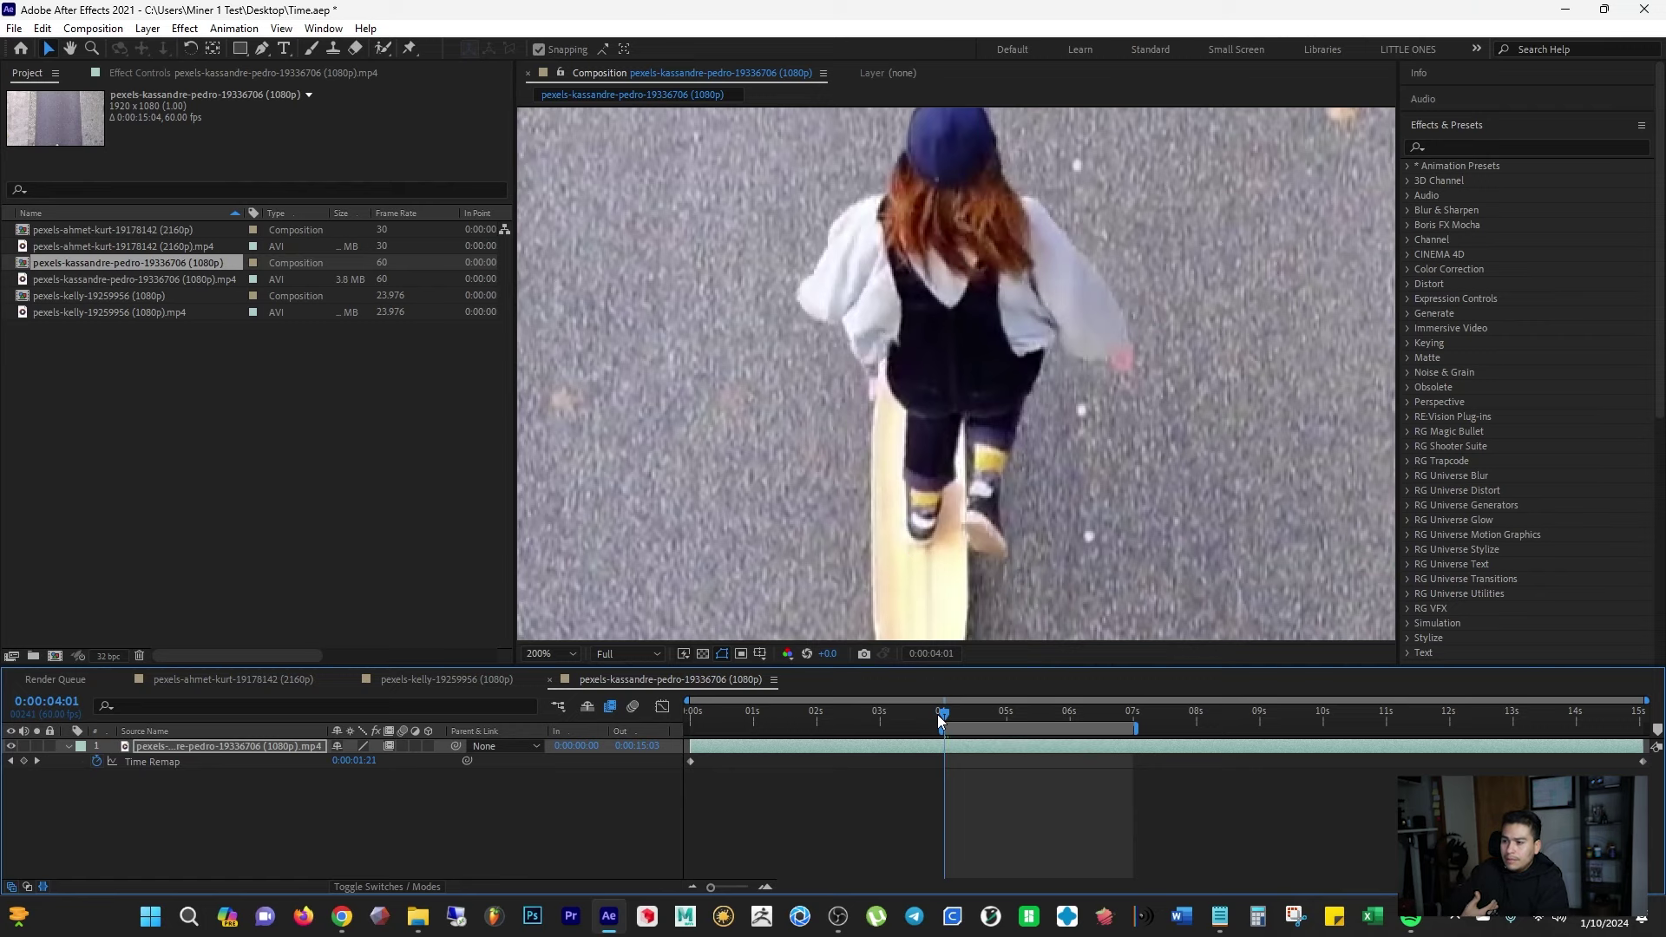
pyautogui.press('space')
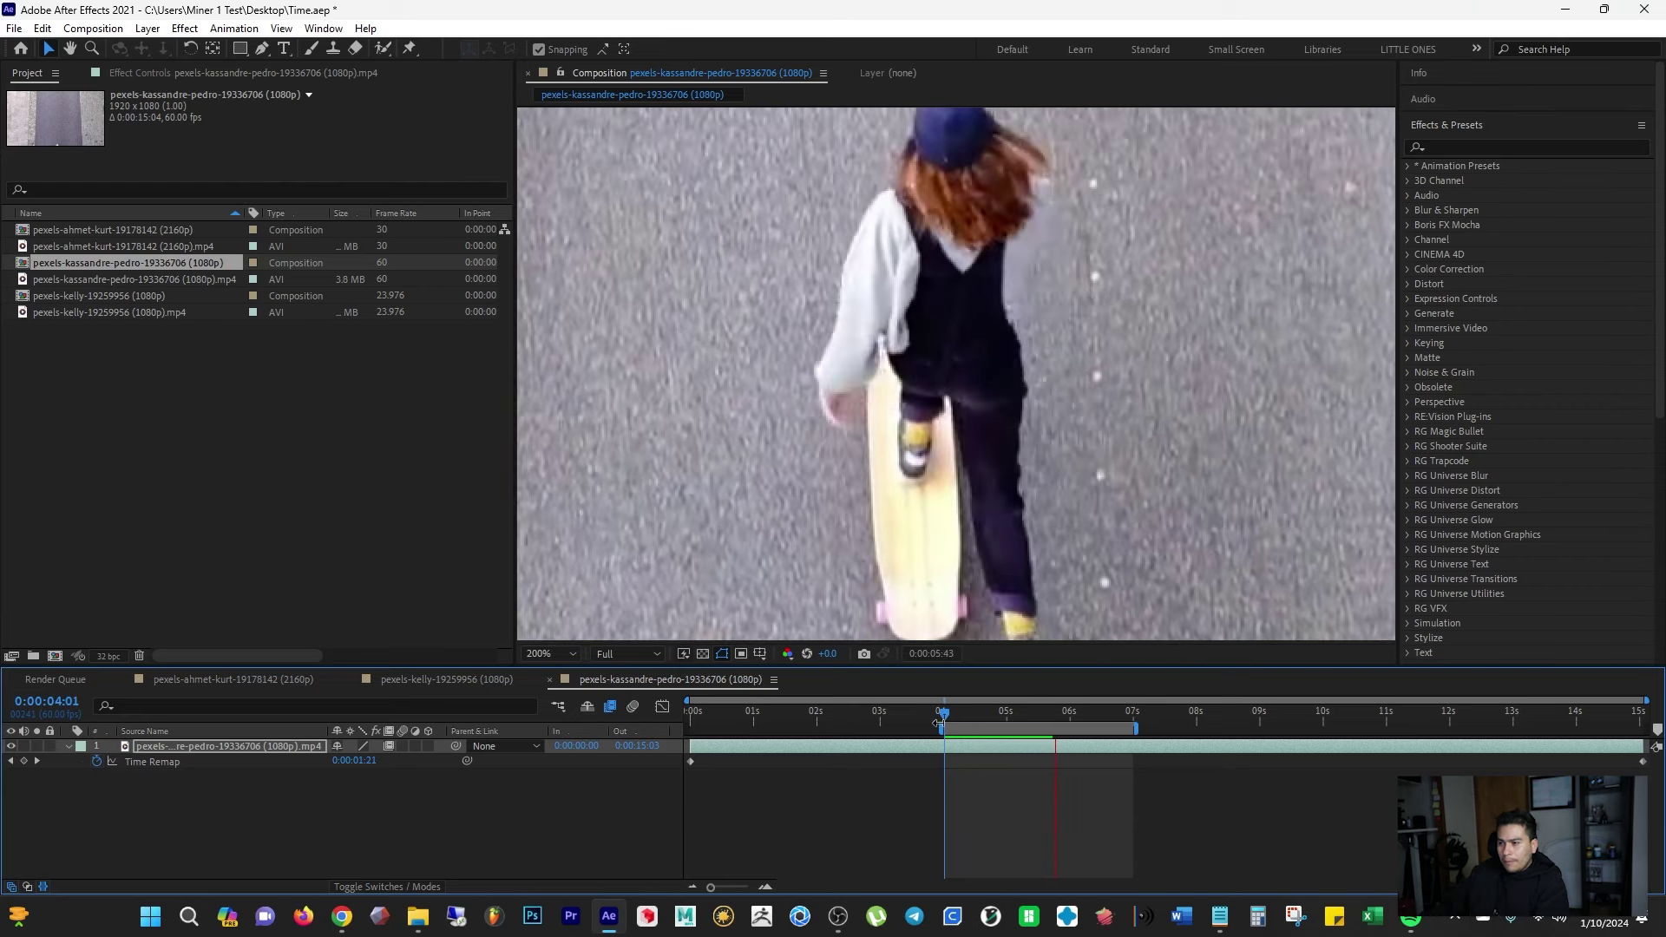
# Step: Switch the skateboarder layer's frame blending to Pixel Motion, play it from 0:00:05:00, and stop at 0:00:05:23
pyautogui.press('space')
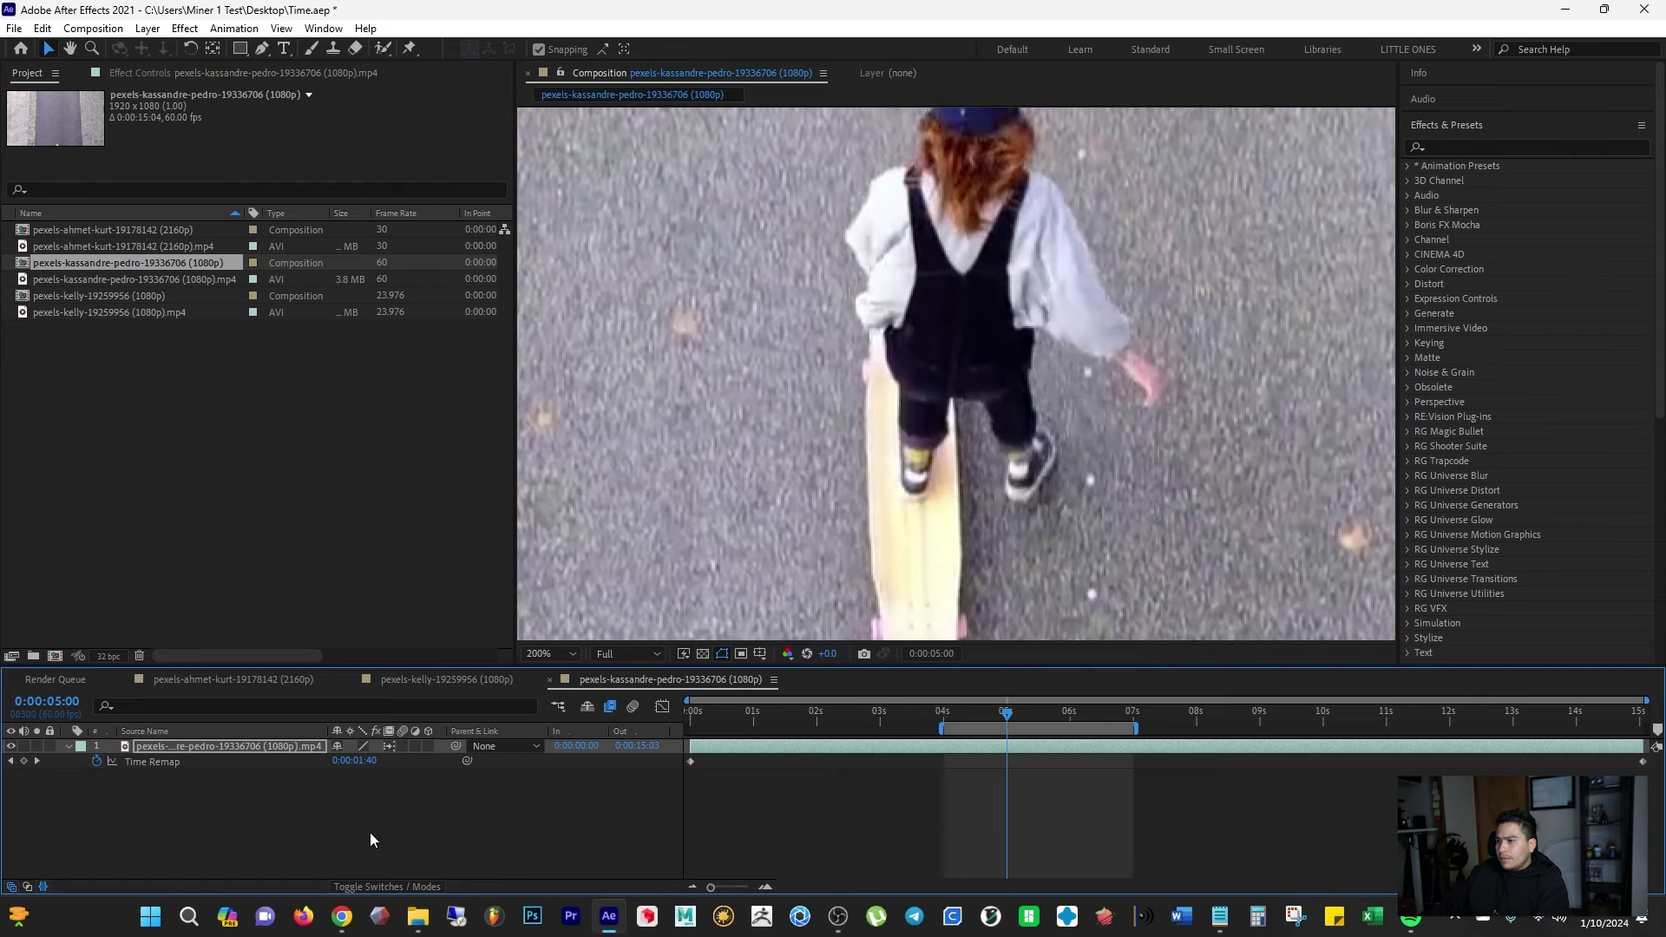
pyautogui.press('space')
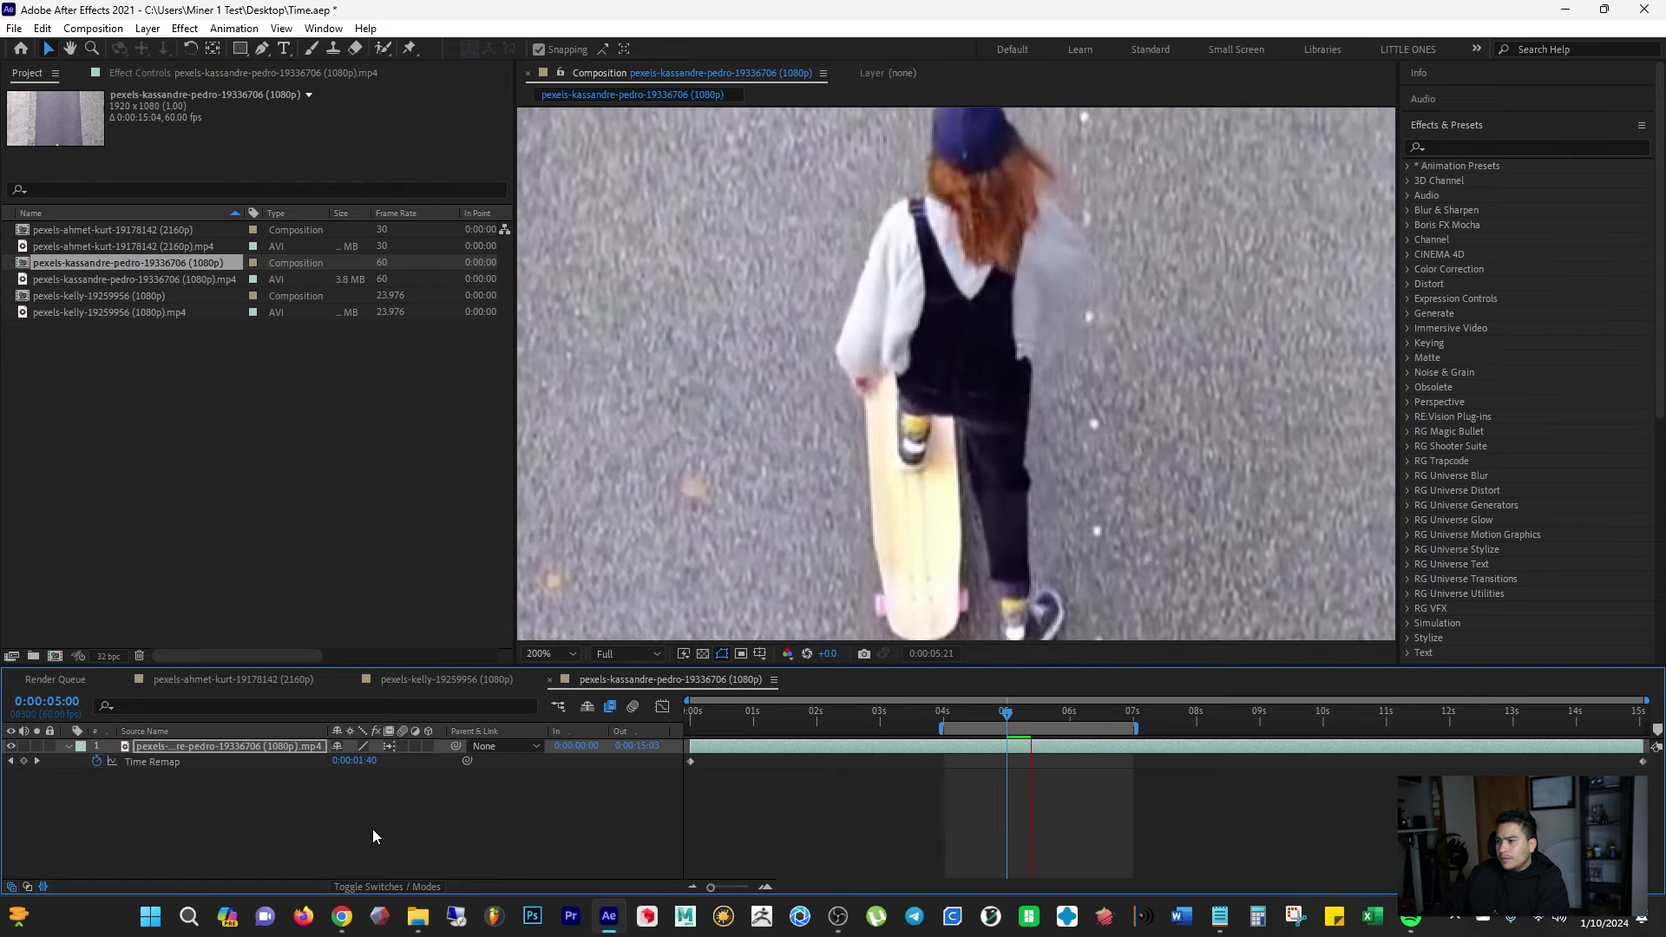
pyautogui.click(1084, 835)
pyautogui.click(1031, 710)
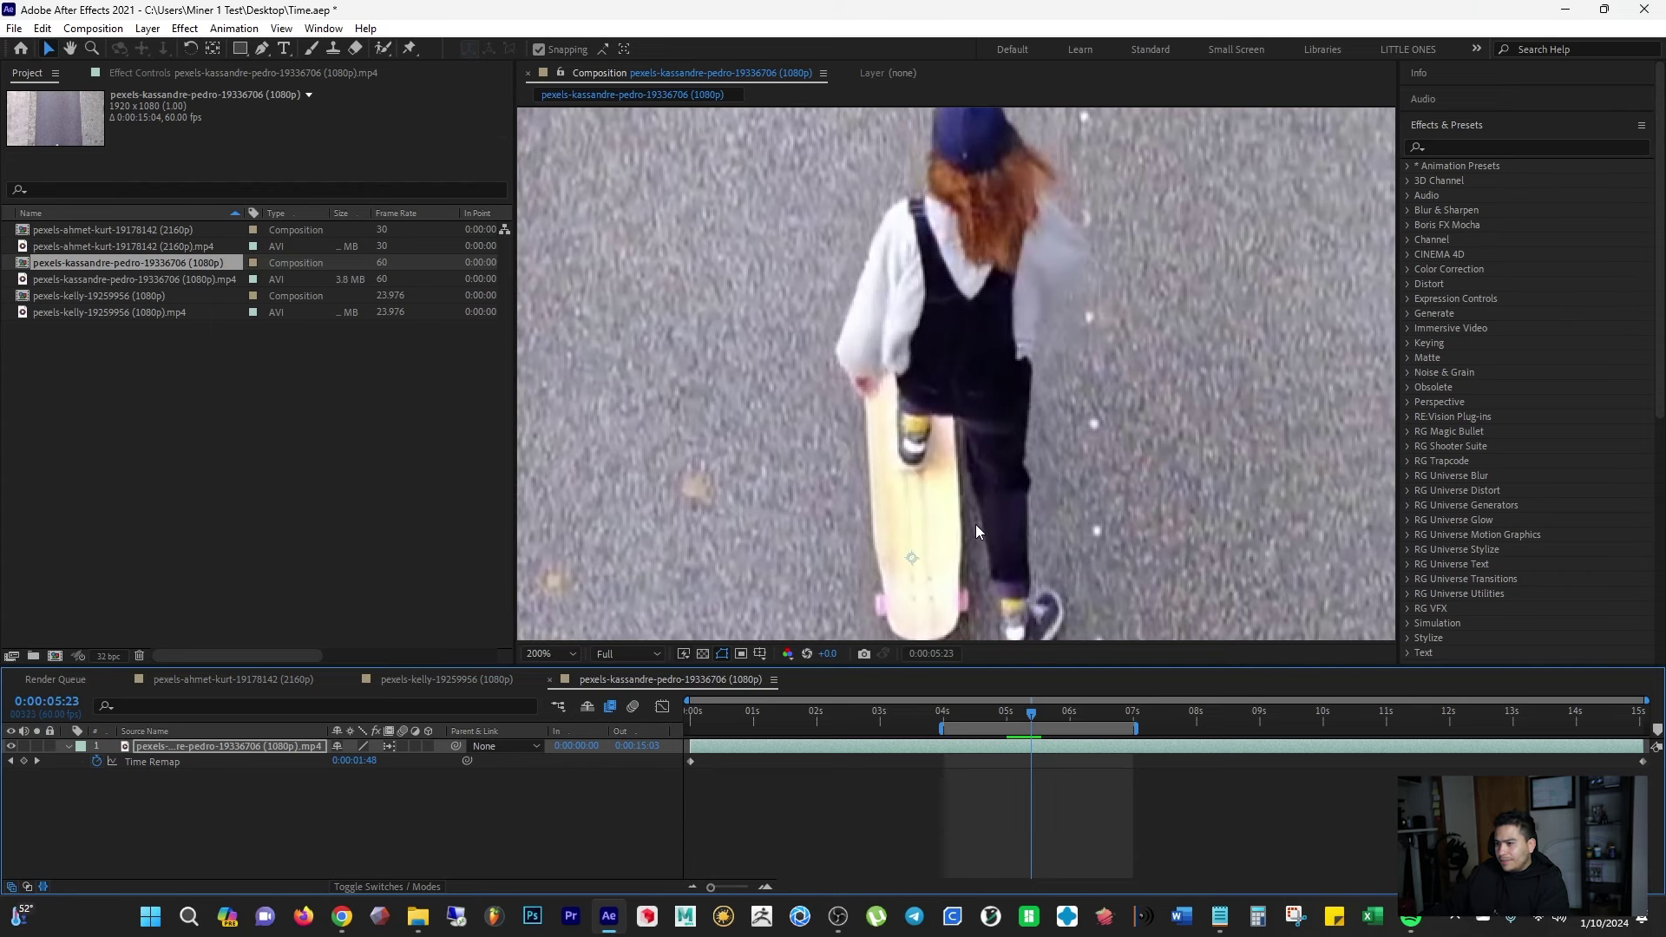
# Step: Move ahead to 0:00:05:36 and examine how Pixel Motion renders the skateboarder's arms and legs
pyautogui.click(1032, 717)
pyautogui.moveTo(1032, 718); pyautogui.dragTo(1046, 716)
pyautogui.scroll(-1, 857, 528)
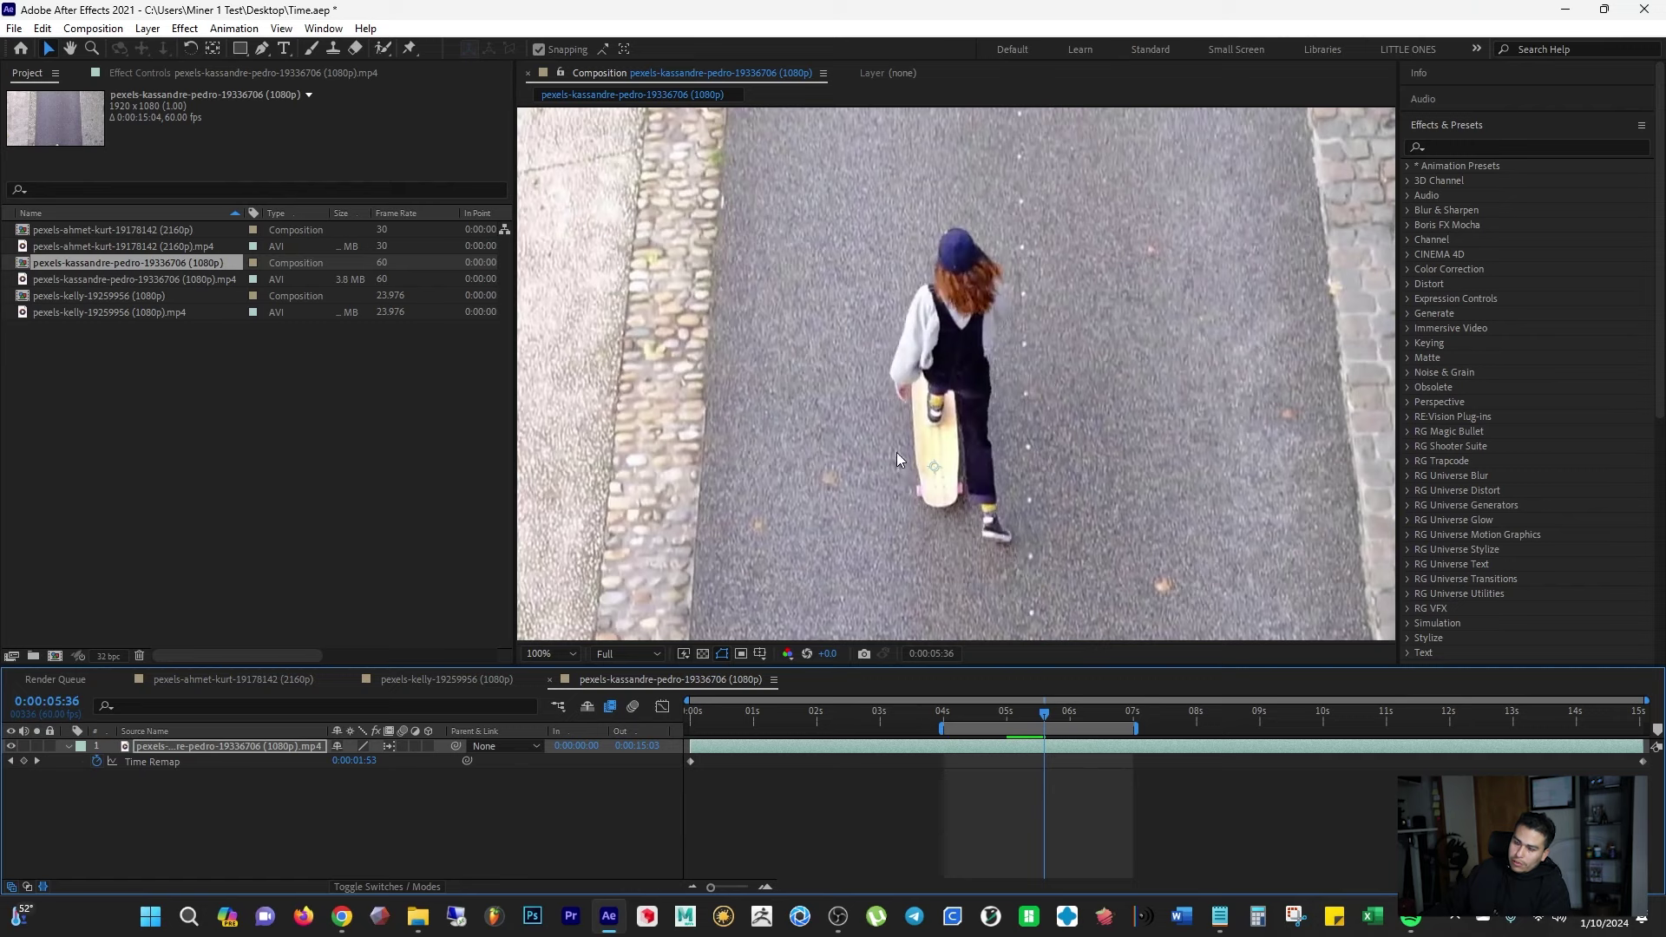
pyautogui.scroll(-1, 906, 477)
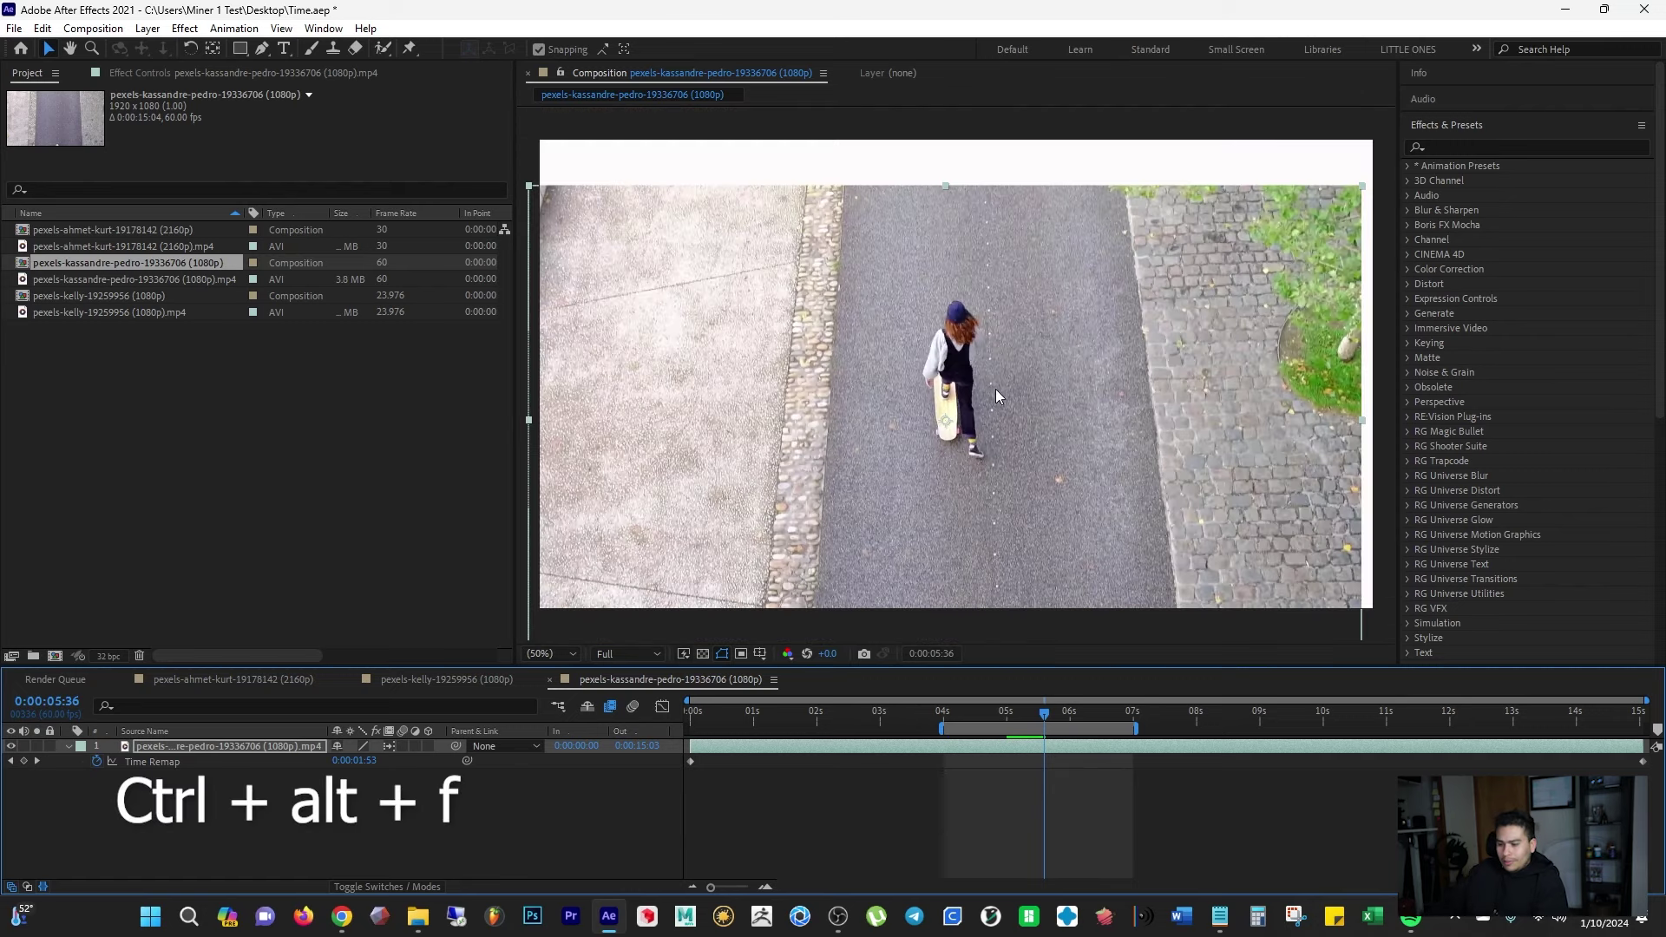
# Step: Fit the skateboarder layer back to the composition frame, return to 0:00:04:01, and start playback
pyautogui.hotkey('ctrl', 'alt', 'f')
pyautogui.moveTo(989, 716); pyautogui.dragTo(944, 723)
pyautogui.press('space')
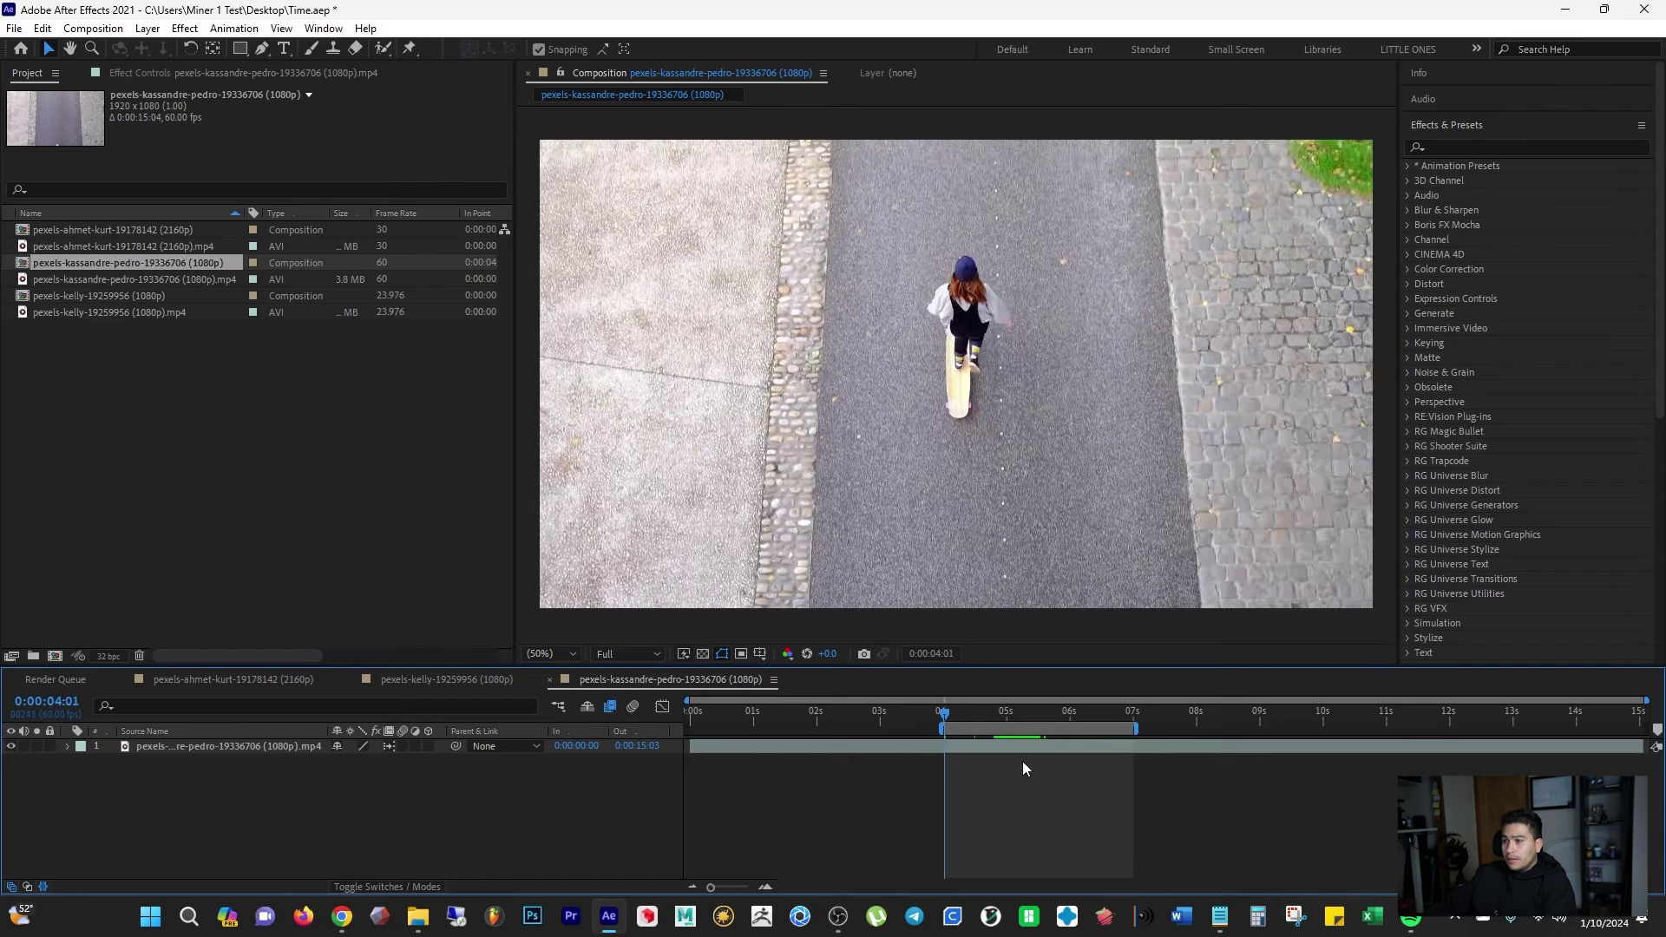